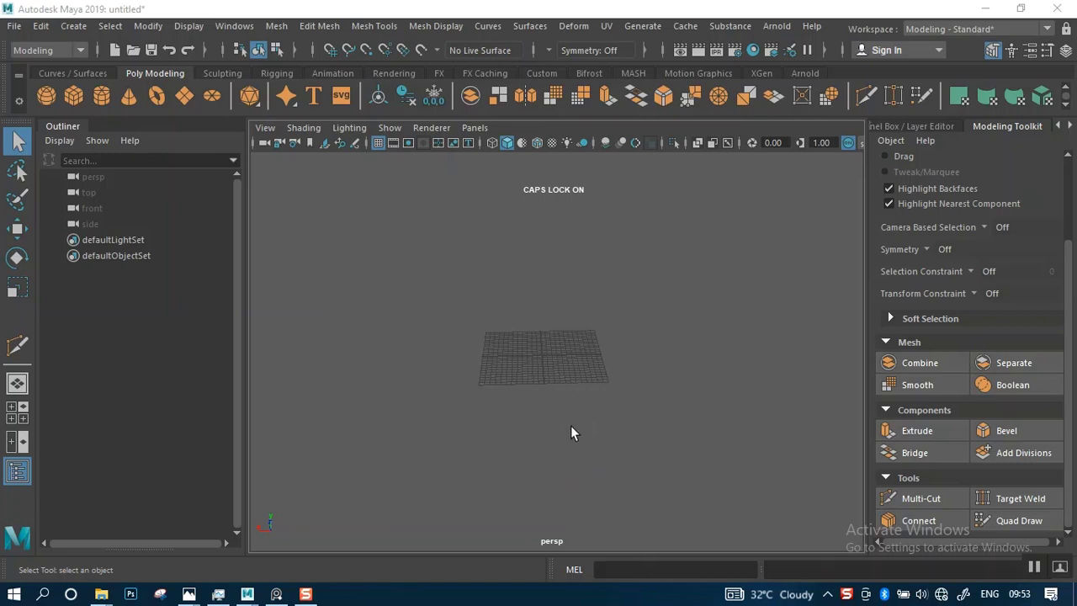
Zoom in on the empty grid, then switch over to PureRef from the taskbar
scroll(553, 402, "up", 2)
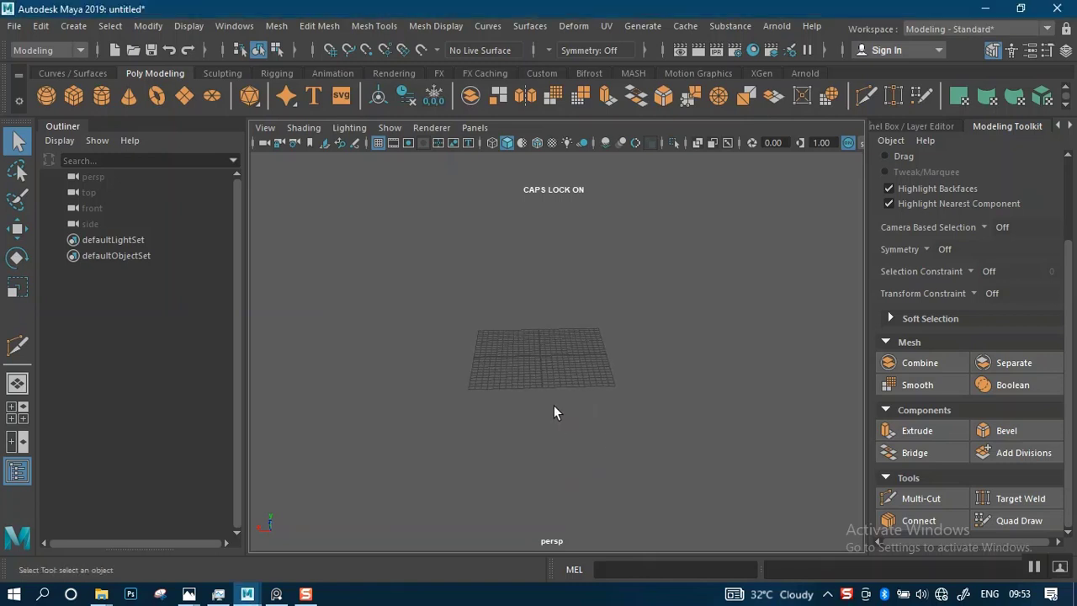
scroll(540, 402, "up", 4)
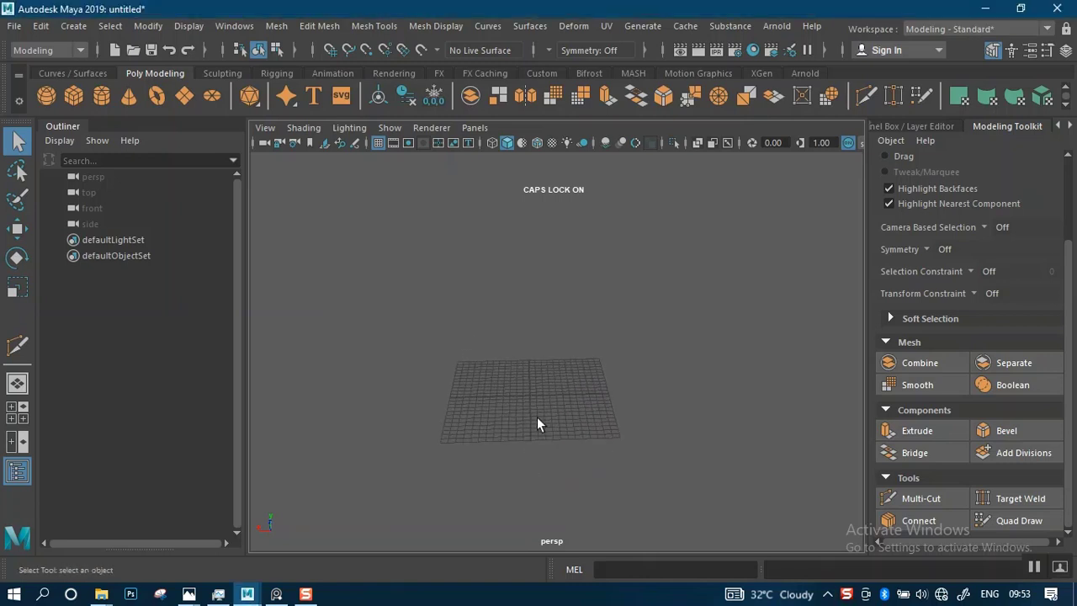
left_click(276, 593)
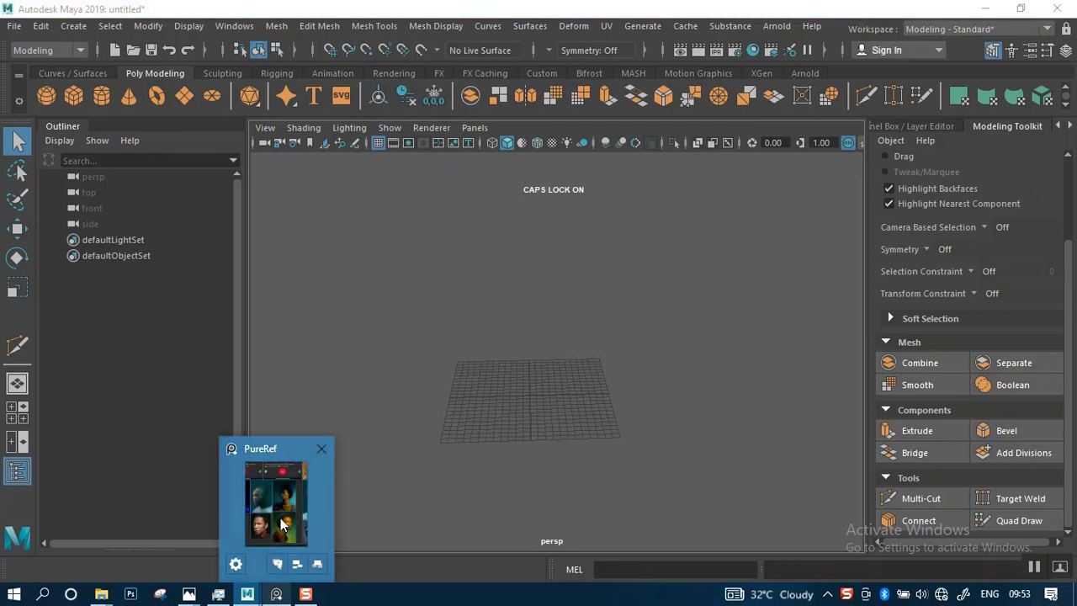
Show the desktop, bring up the portrait reference board and set it to Always On Top
key("super+d")
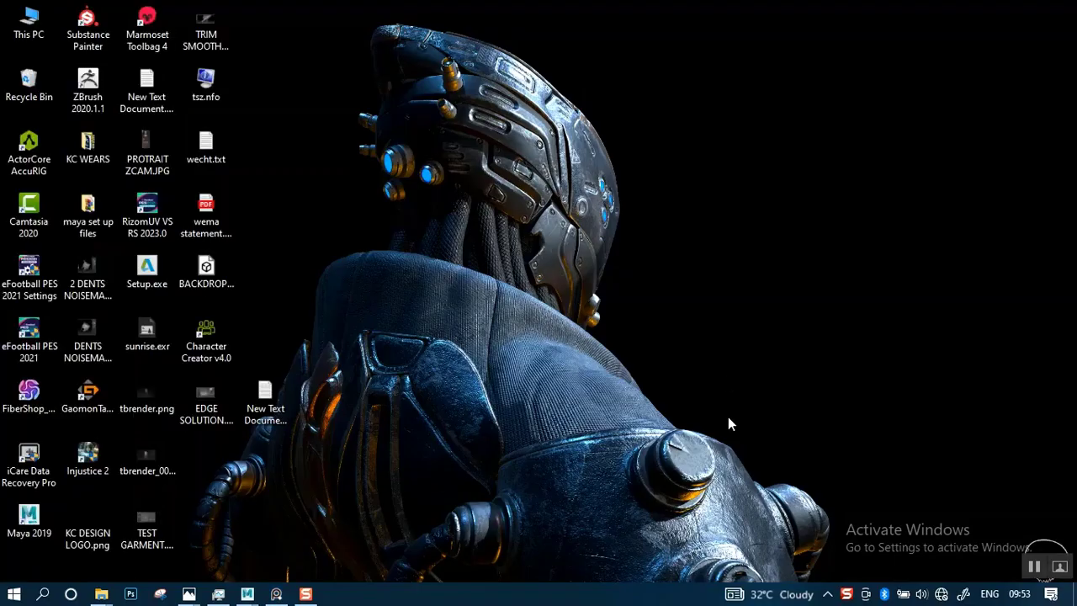
left_click(276, 594)
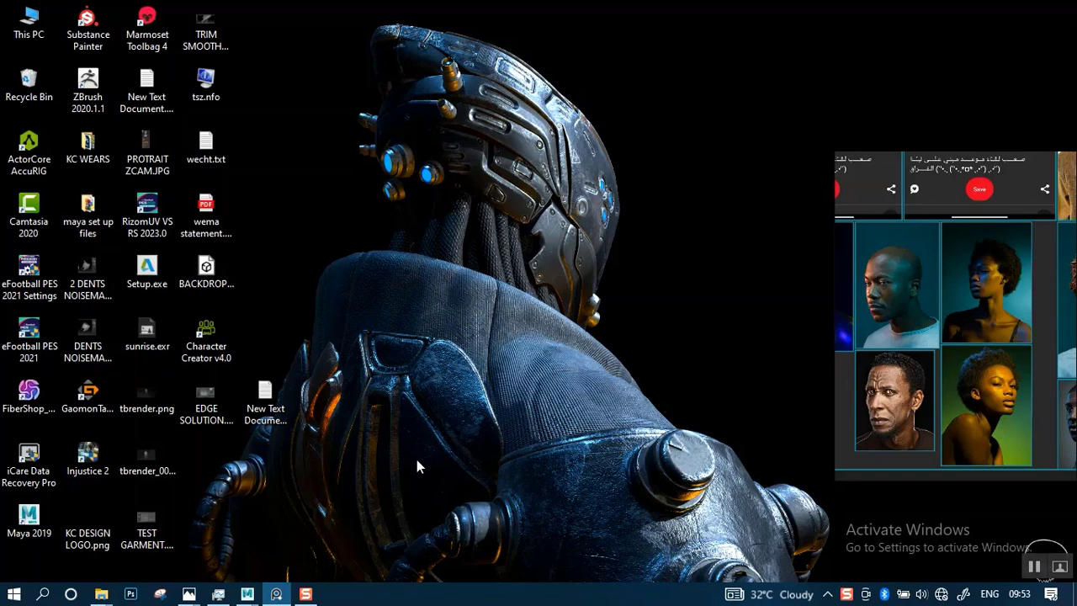
right_click(932, 357)
mouse_move(971, 283)
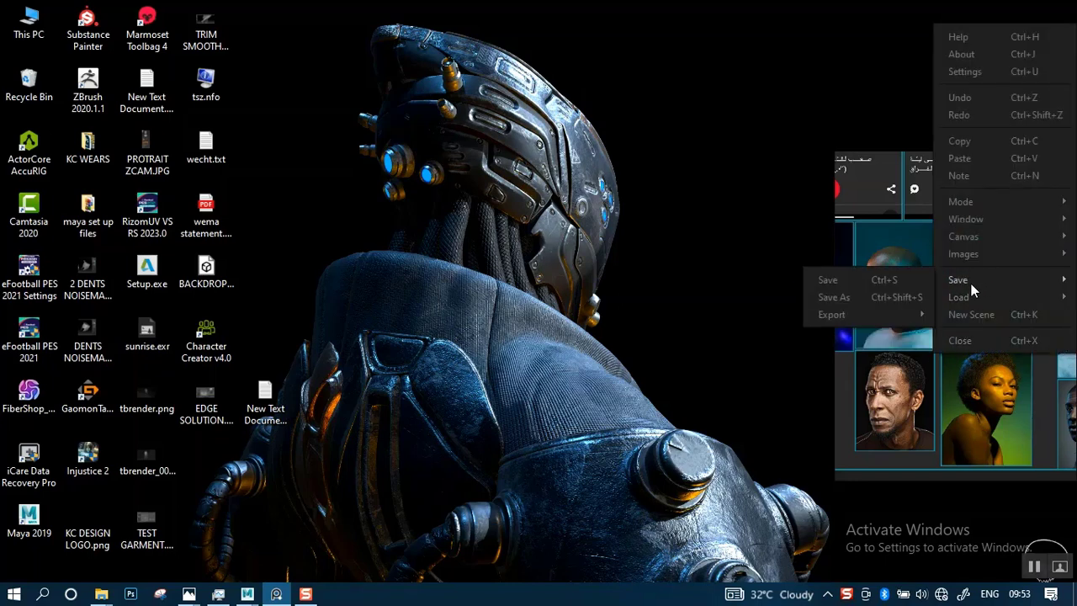
mouse_move(976, 202)
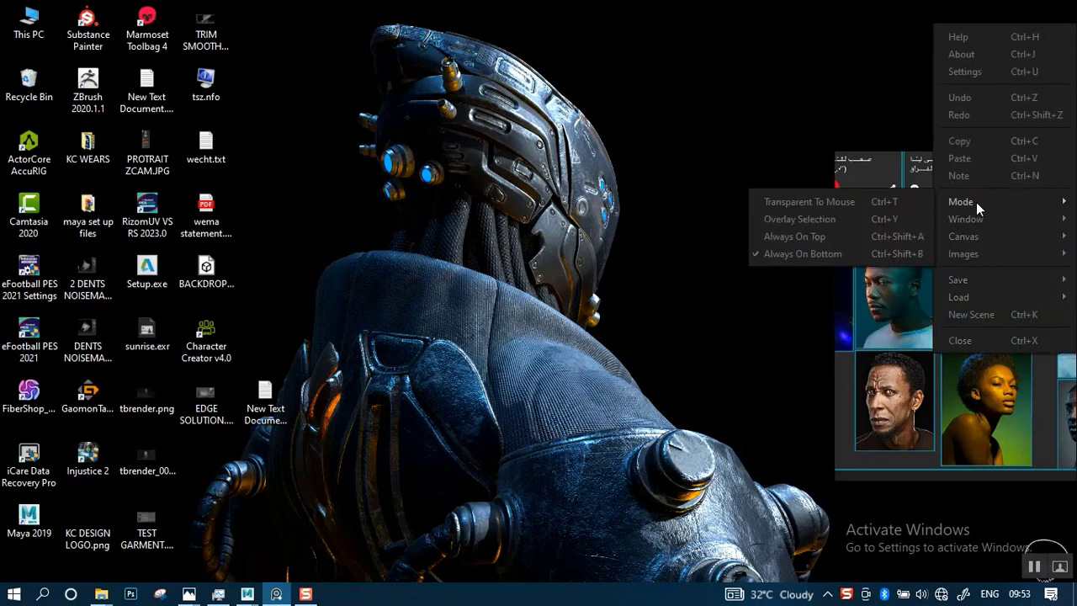
left_click(803, 253)
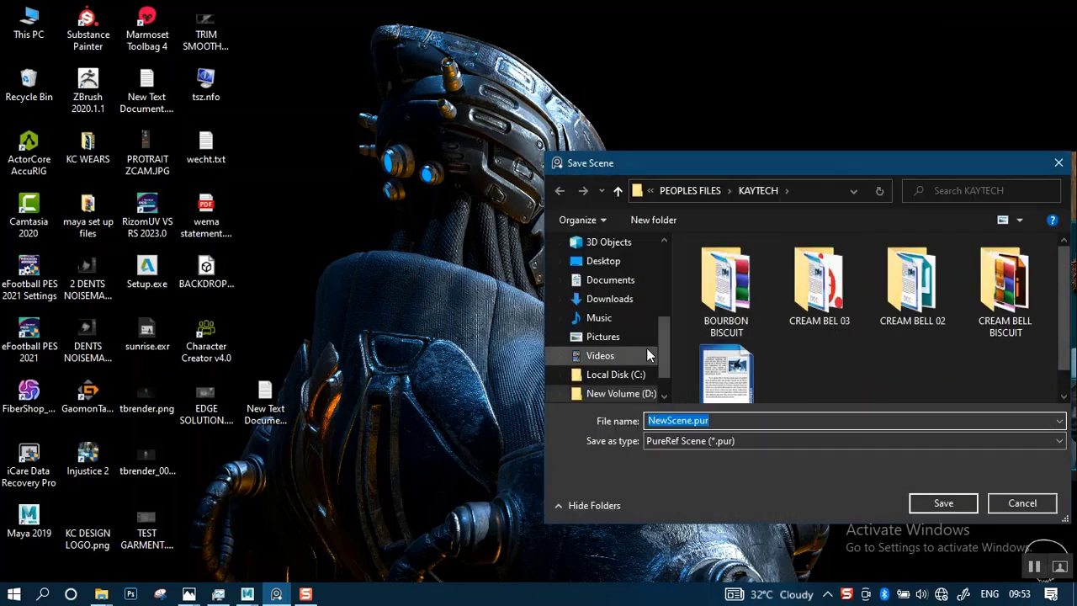
Move and zoom the reference board so it sits enlarged at the upper right
left_click_drag(663, 346, 678, 258)
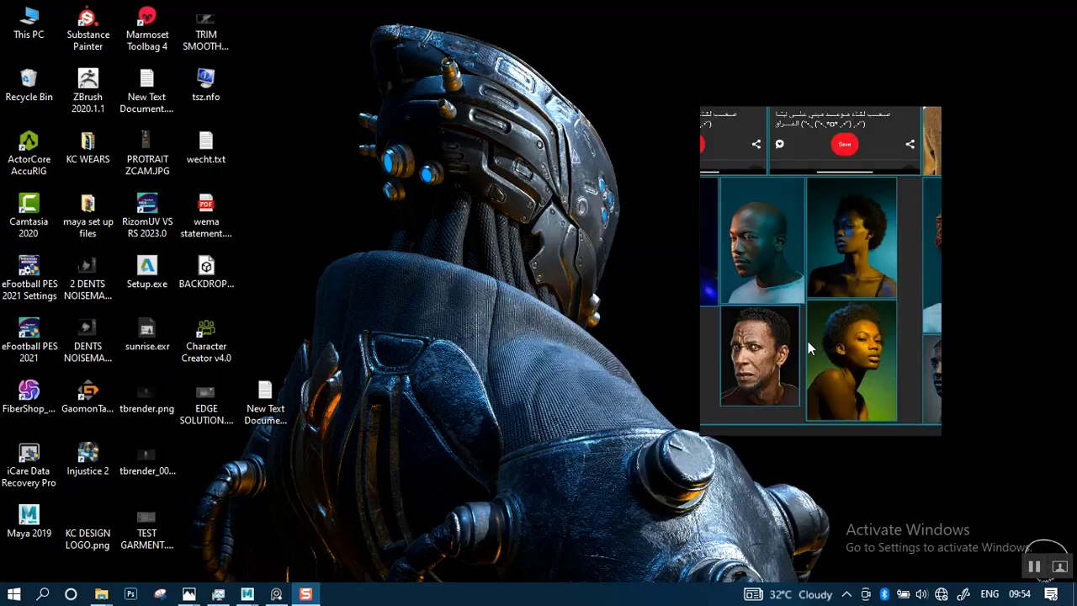
scroll(812, 347, "down", 3)
left_click_drag(833, 327, 905, 242)
scroll(816, 353, "down", 3)
scroll(826, 391, "up", 3)
scroll(906, 243, "up", 2)
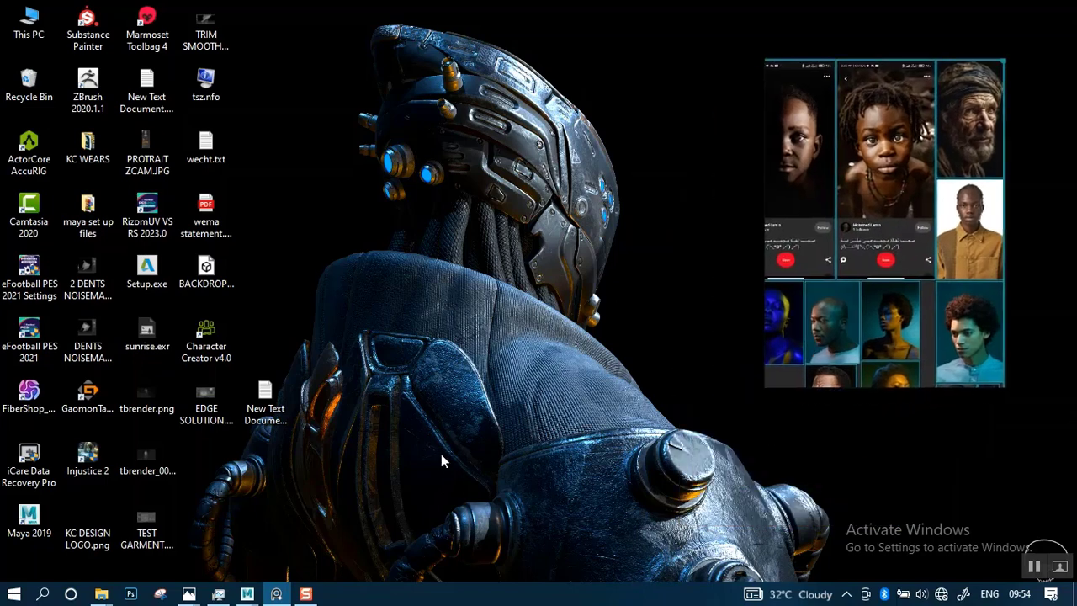
mouse_move(247, 594)
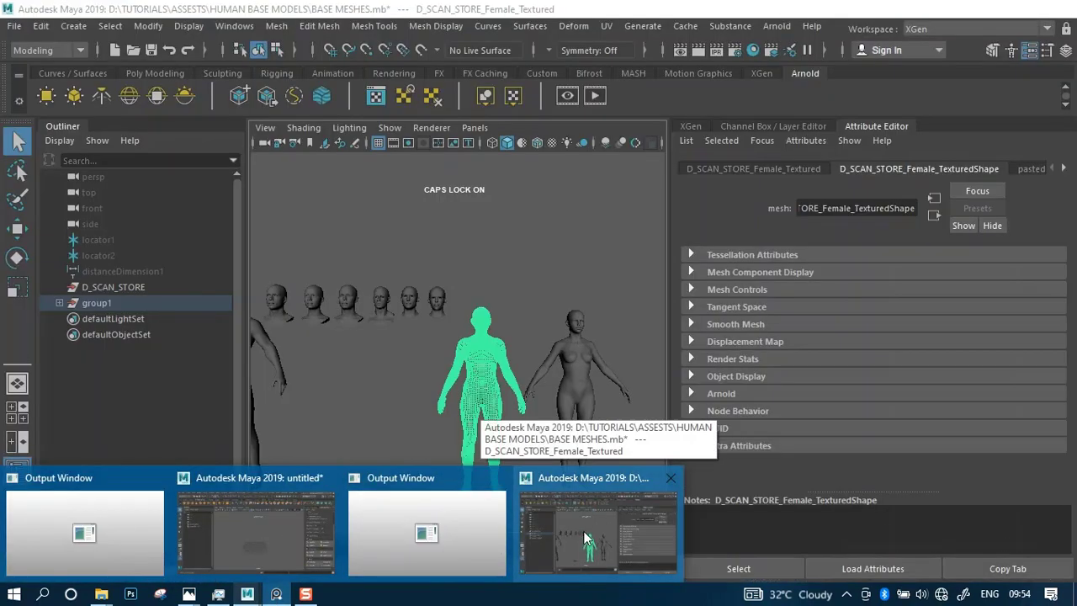
In the BASE MESHES Maya file, zoom in and select the female figure mesh
left_click(592, 534)
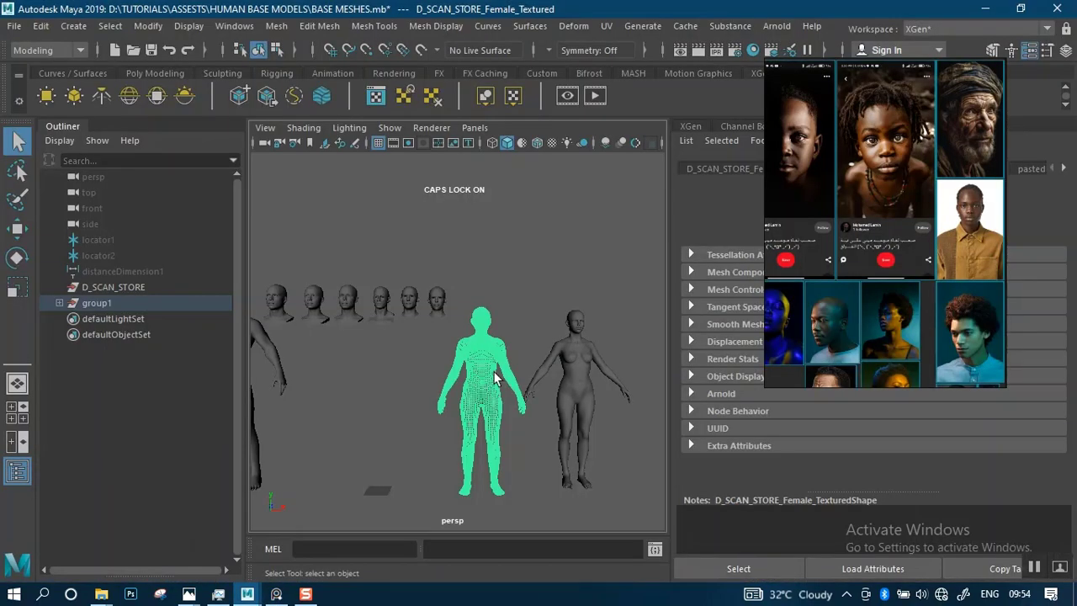
scroll(433, 433, "up", 2)
left_click(400, 411)
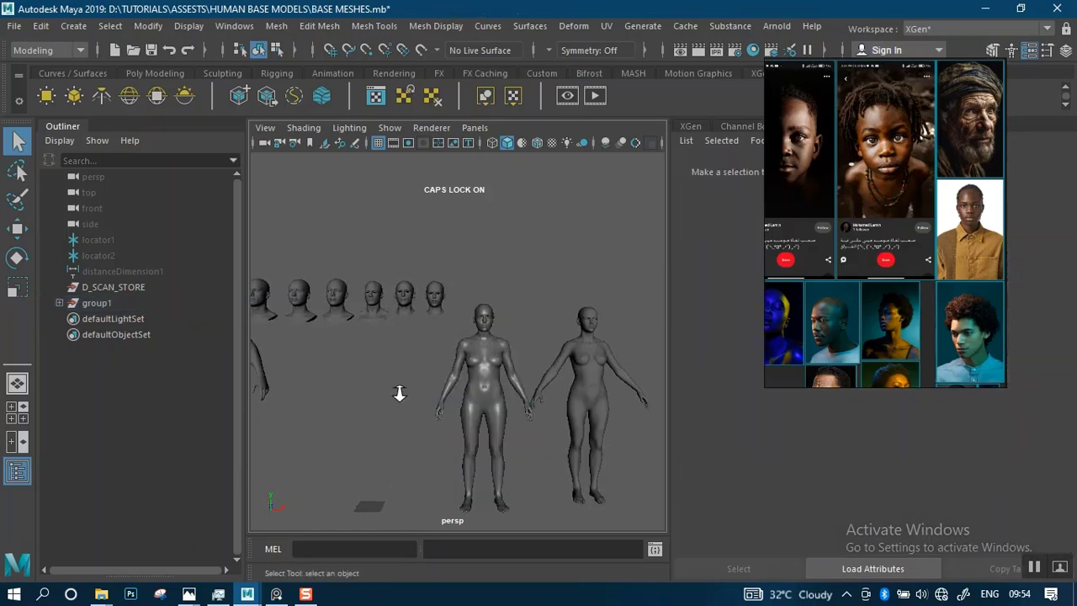
scroll(459, 417, "up", 5)
scroll(460, 417, "up", 3)
middle_click_drag(471, 356, 493, 368, "alt")
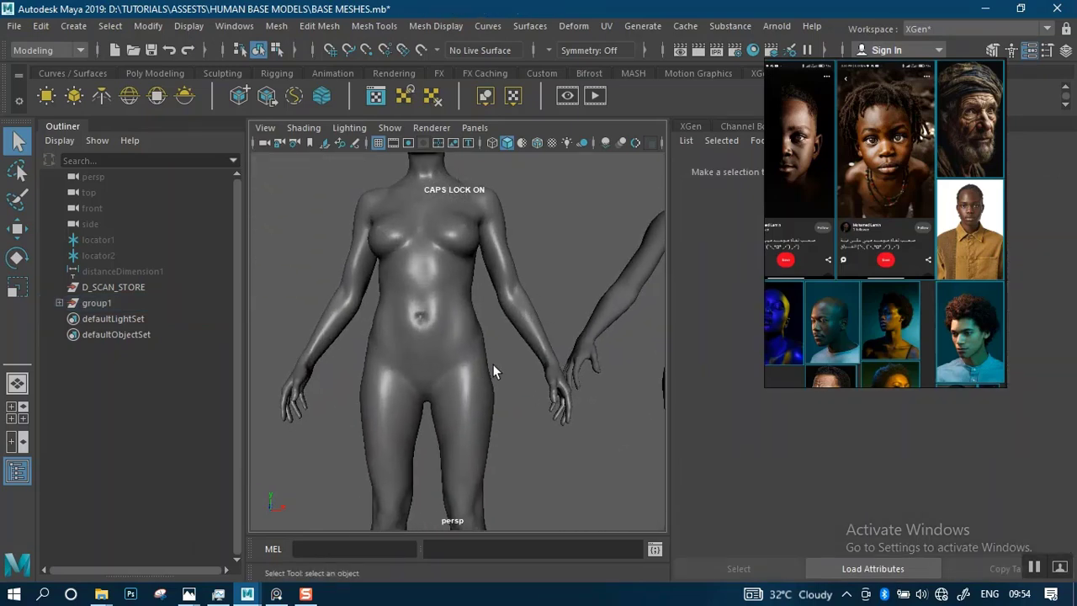
left_click(401, 301)
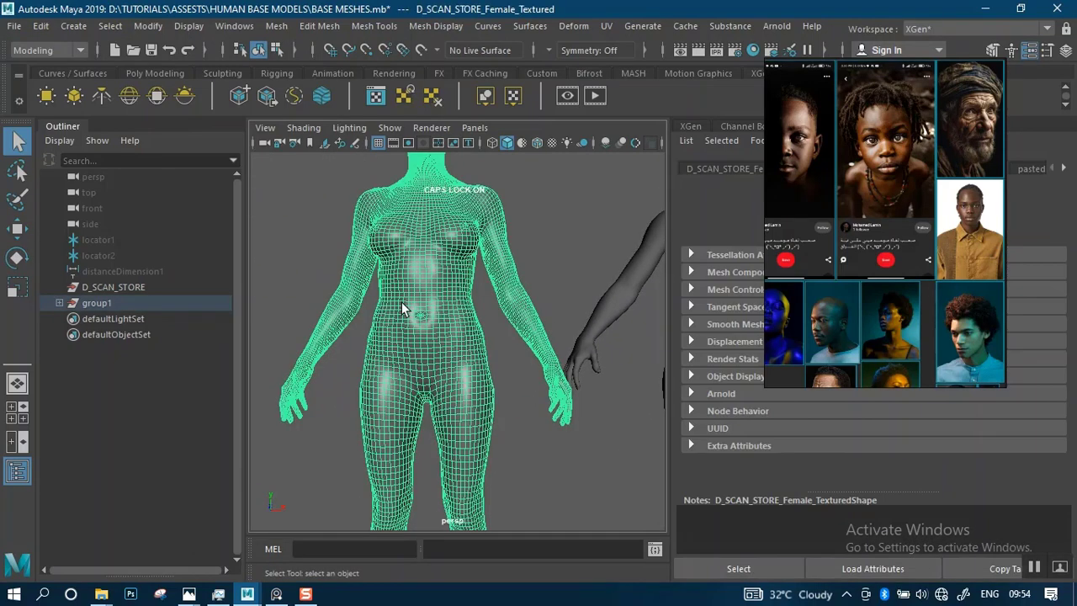
Copy the female mesh via Edit > Copy and switch back to the untitled scene
left_click(42, 26)
left_click(17, 140)
left_click(293, 548)
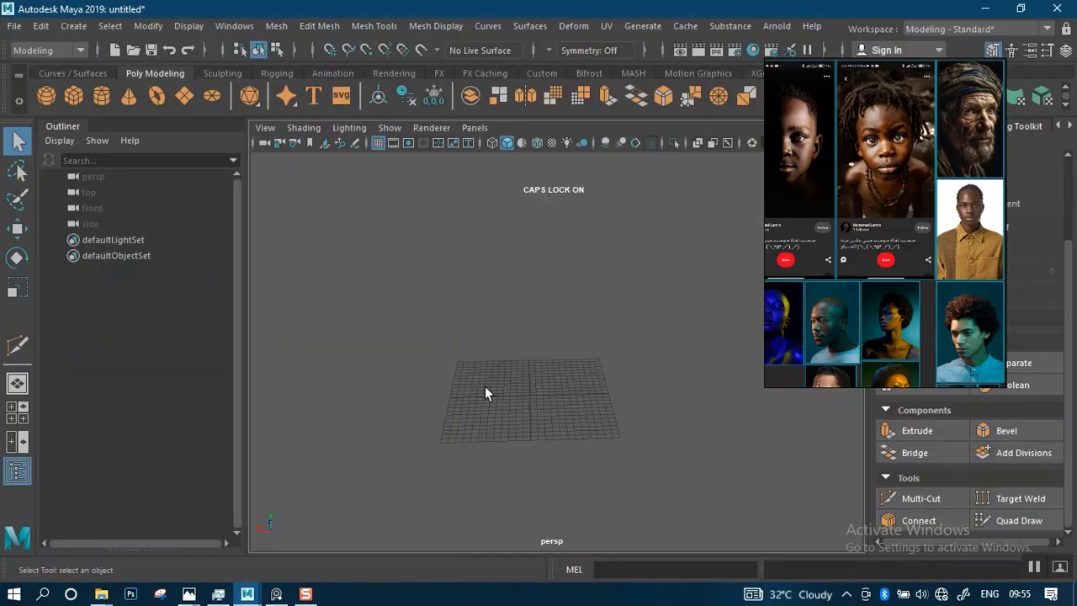
Paste the copied female mesh into the scene and frame it in the view
left_click(41, 26)
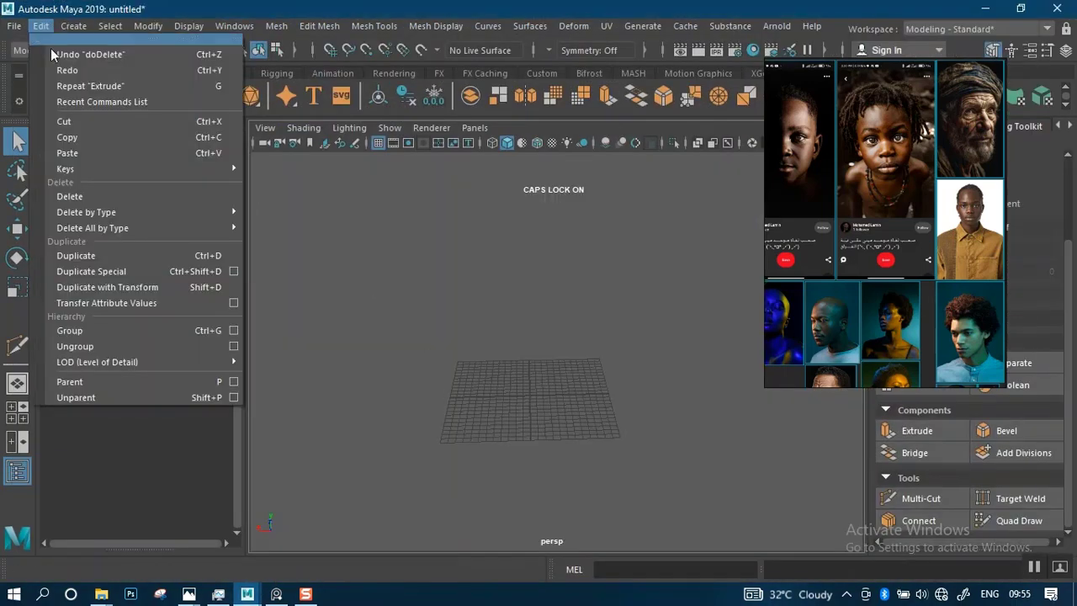
left_click(67, 153)
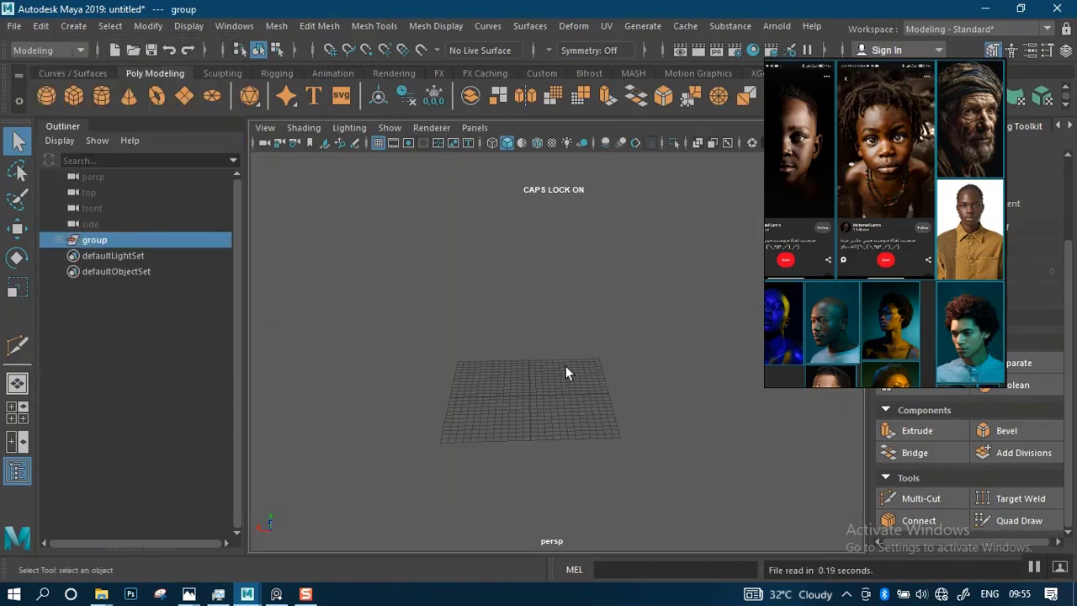
key("f")
left_click_drag(561, 382, 692, 410, "alt")
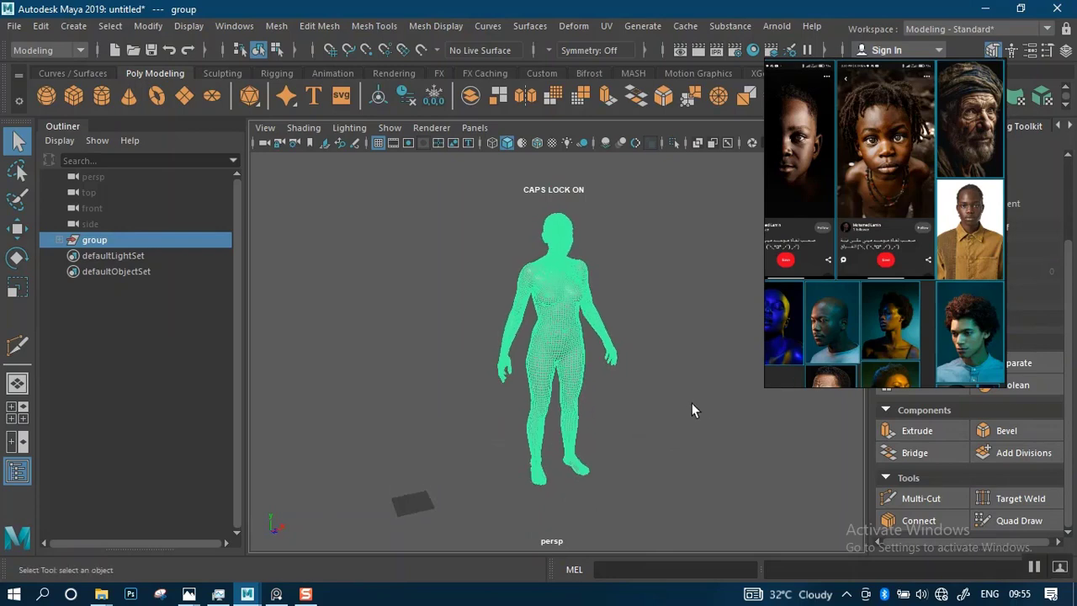
Expand the pasted groups in the Outliner and rename the mesh D_SCAN_STORE_Female_Textured
left_click(59, 240)
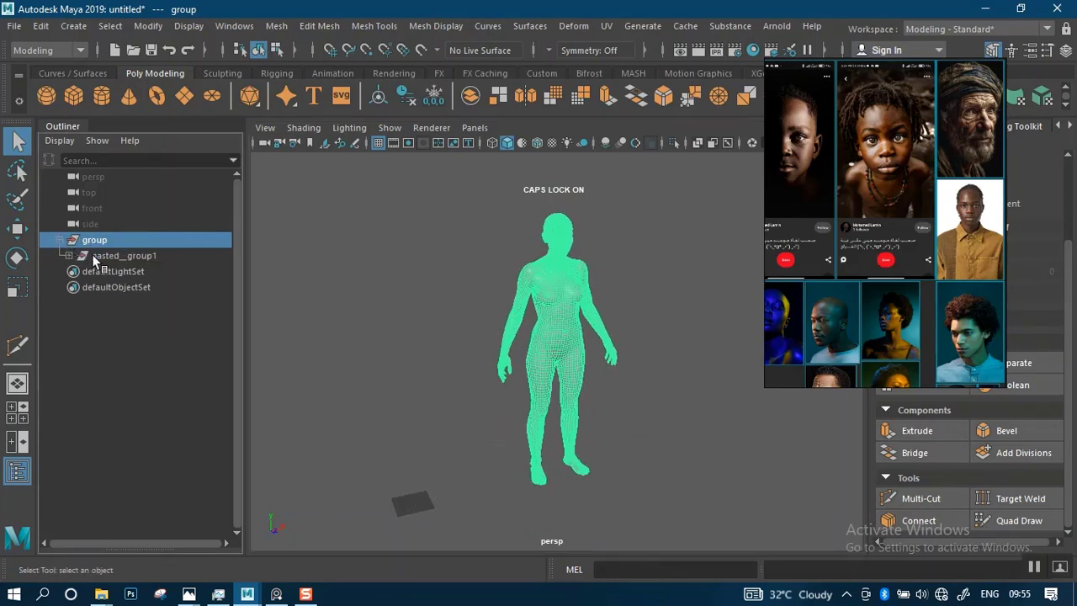
left_click(73, 254)
left_click(109, 272)
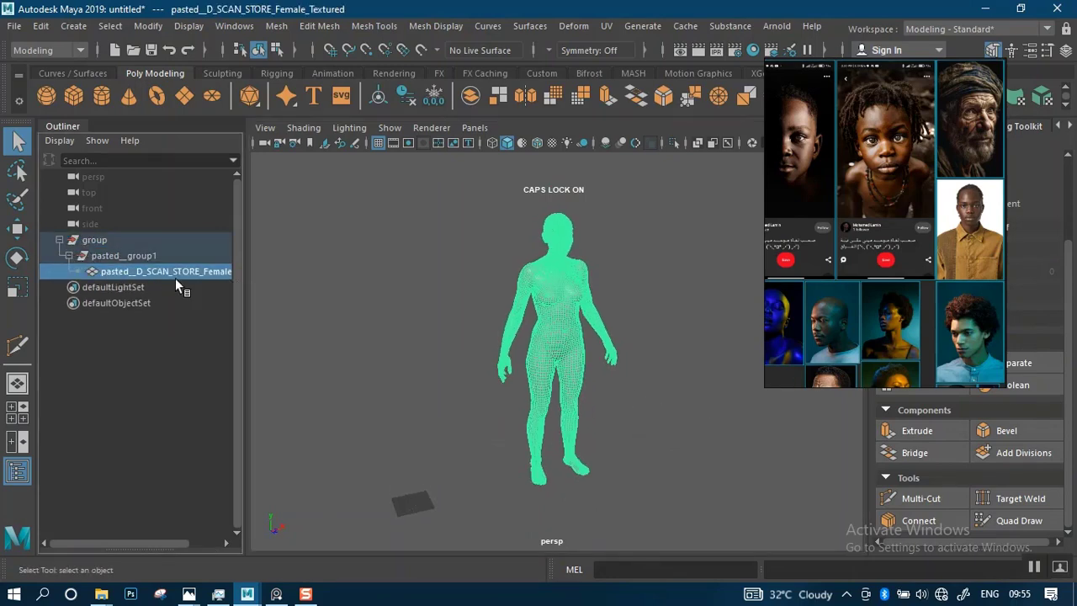
double_click(138, 271)
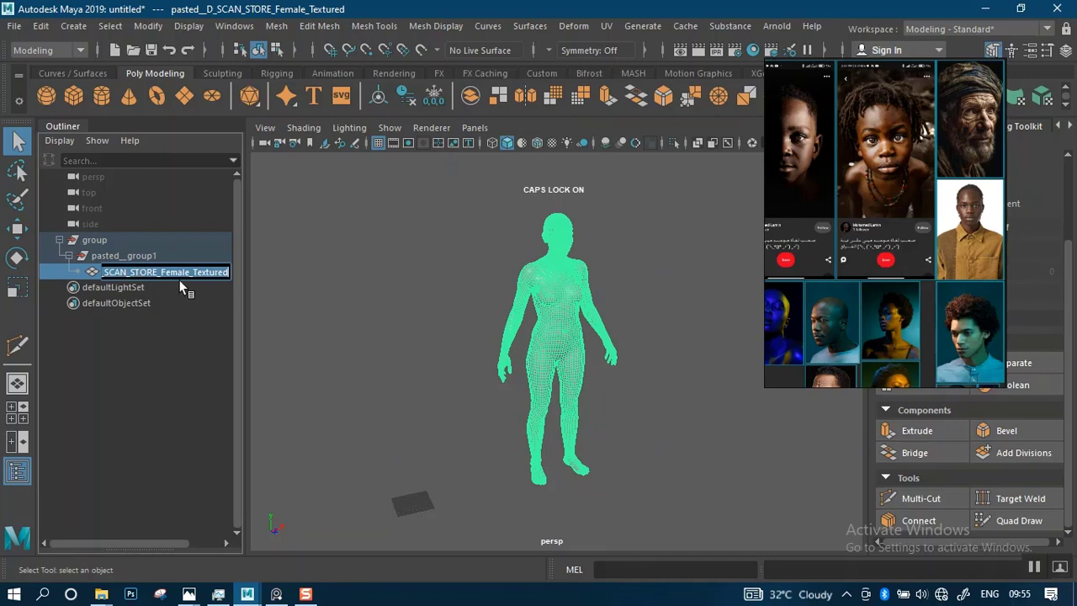
left_click(120, 267)
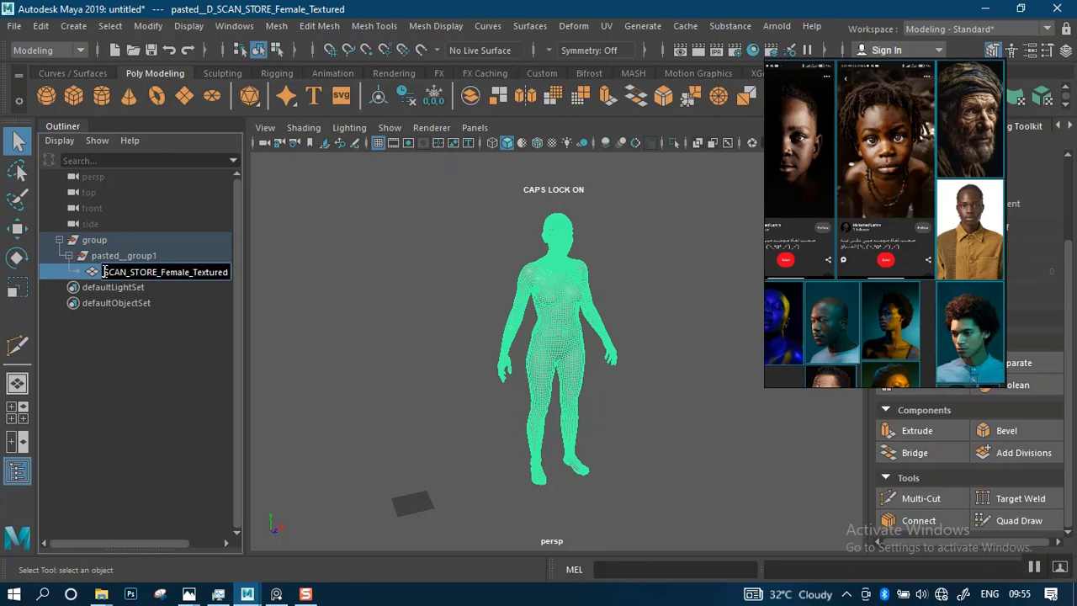
key("Left")
key("Left")
key("BackSpace")
key("Return")
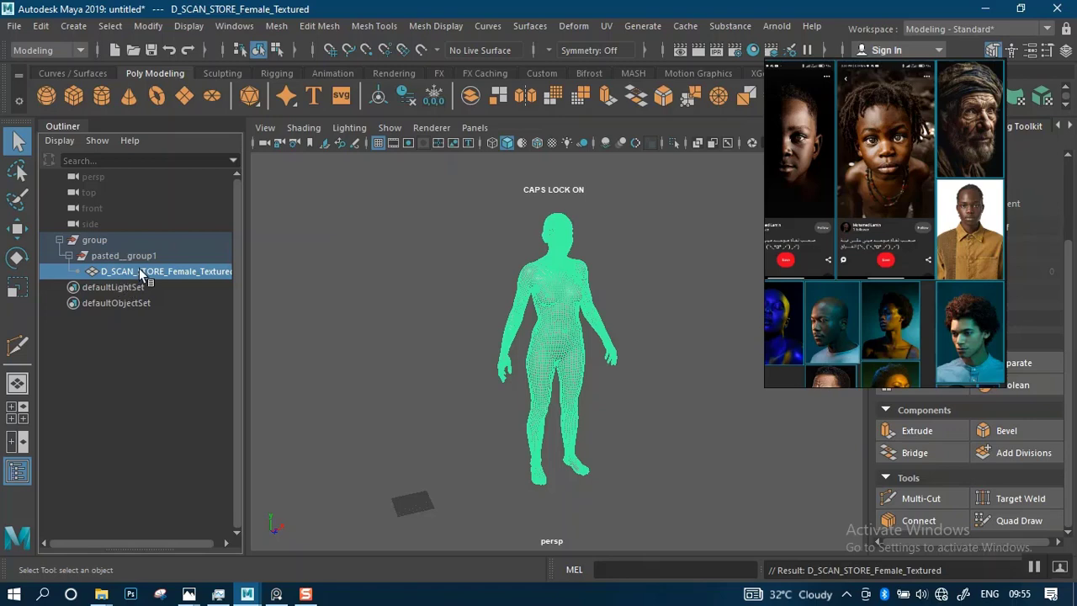
Keep the name unchanged and drag the mesh out of its group to the root
double_click(128, 273)
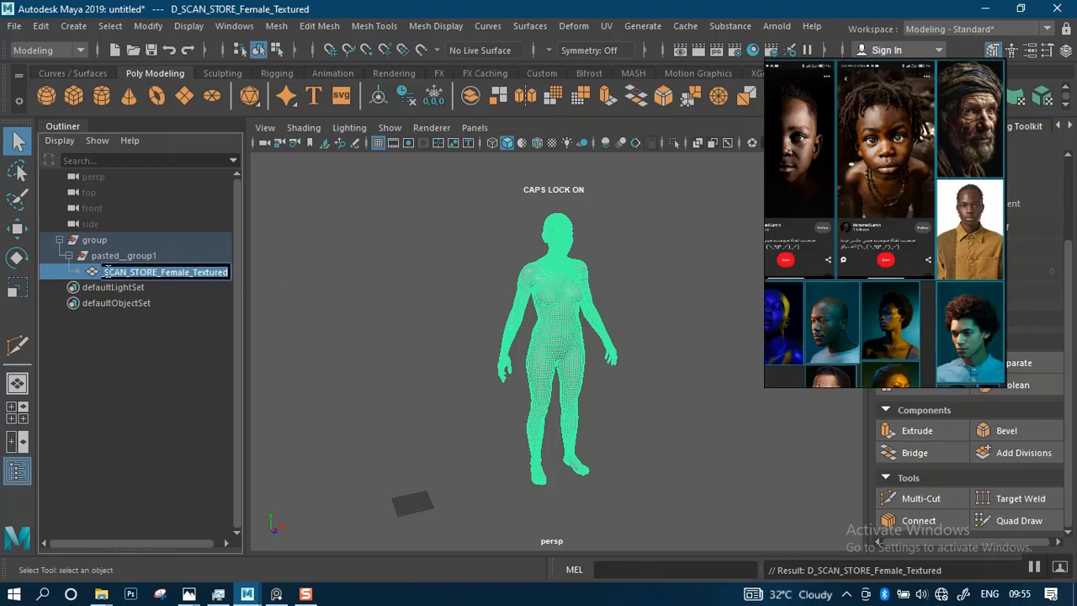
key("Right")
key("Left")
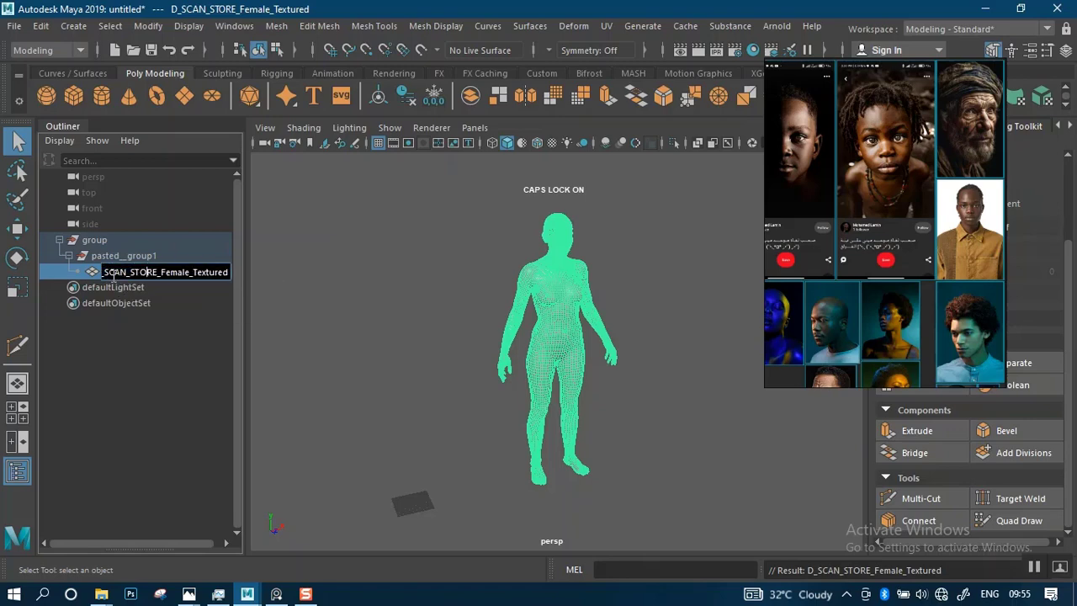
key("Home")
type("3")
key("Return")
middle_click_drag(152, 284, 152, 284)
Delete the leftover empty pasted groups and select the female mesh with the Move tool
left_click(94, 240)
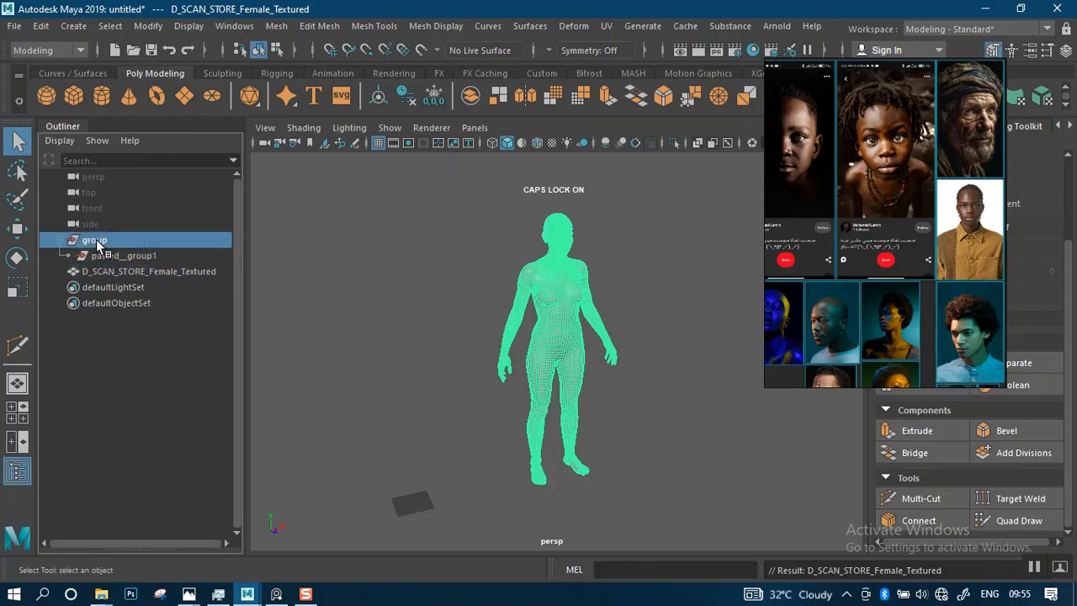
key("Delete")
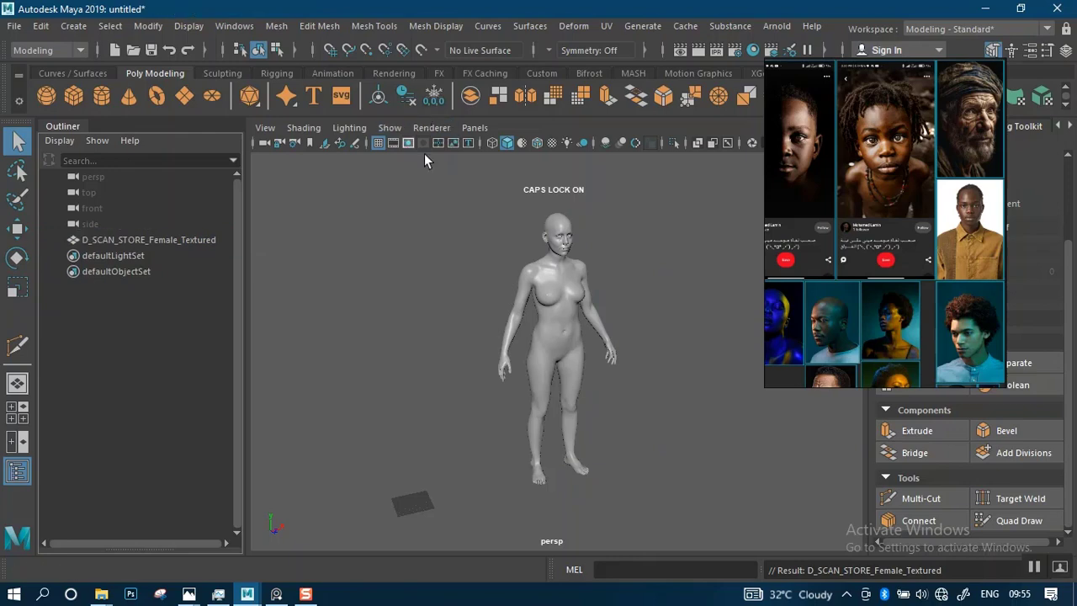
left_click(559, 360)
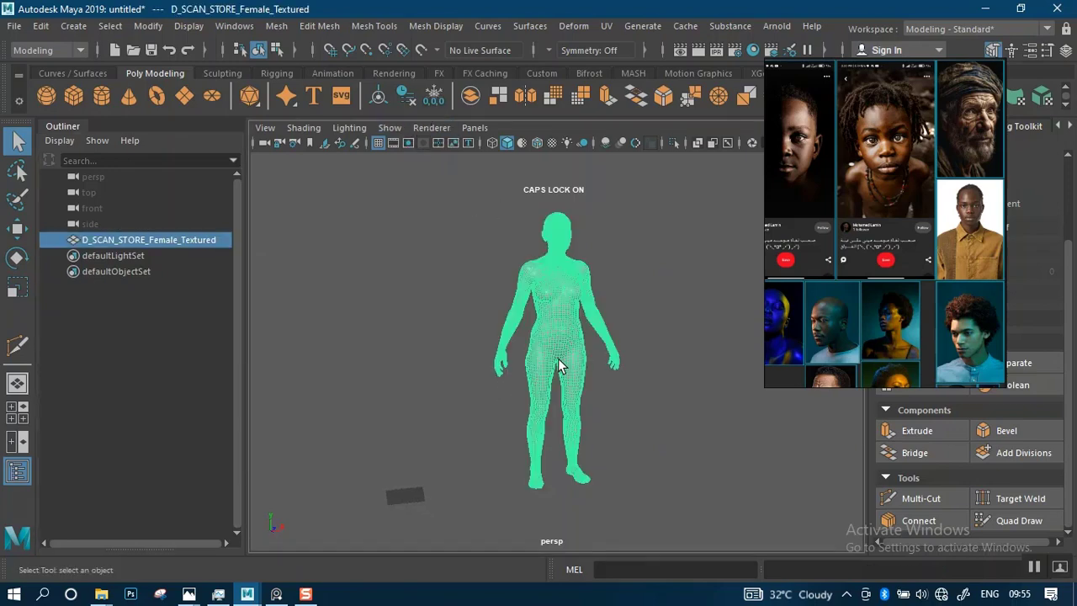
key("w")
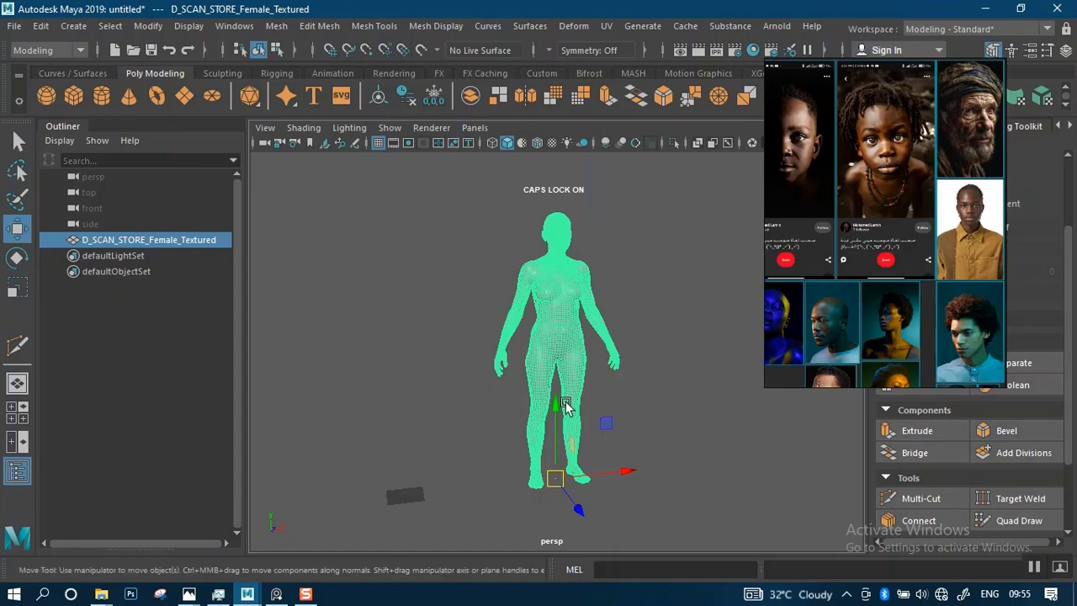
In the front view, slide the female mesh along X until it is centred
key("space")
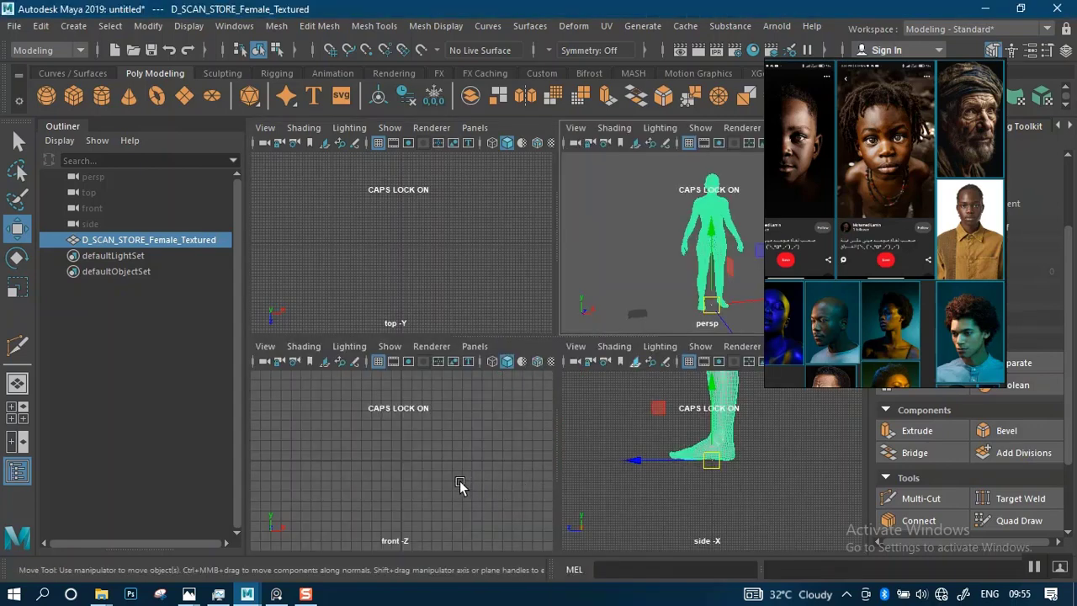
key("space")
key("f")
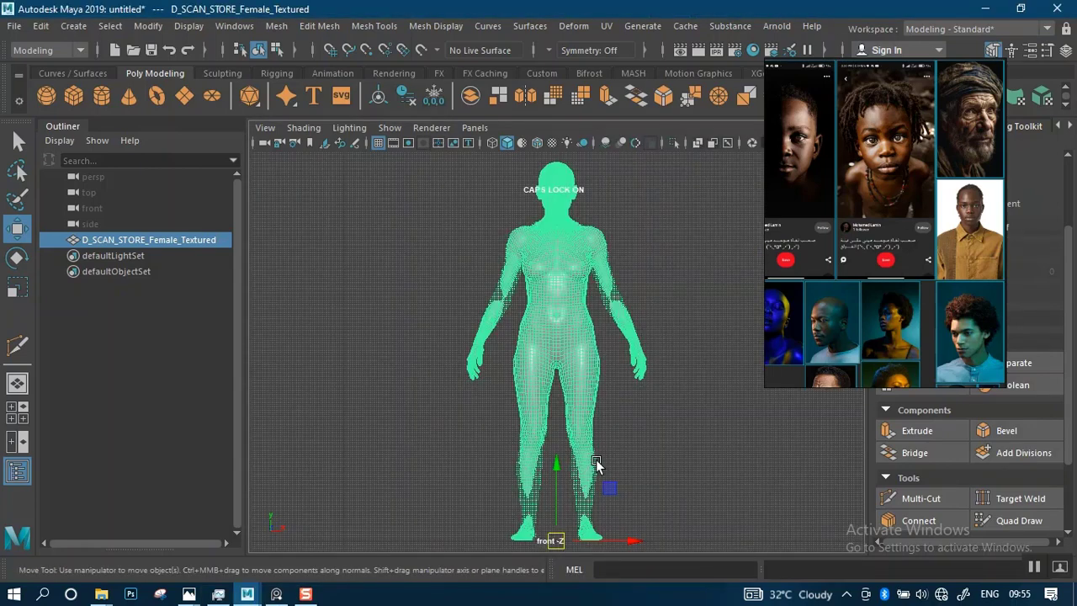
middle_click_drag(633, 489, 695, 404, "alt")
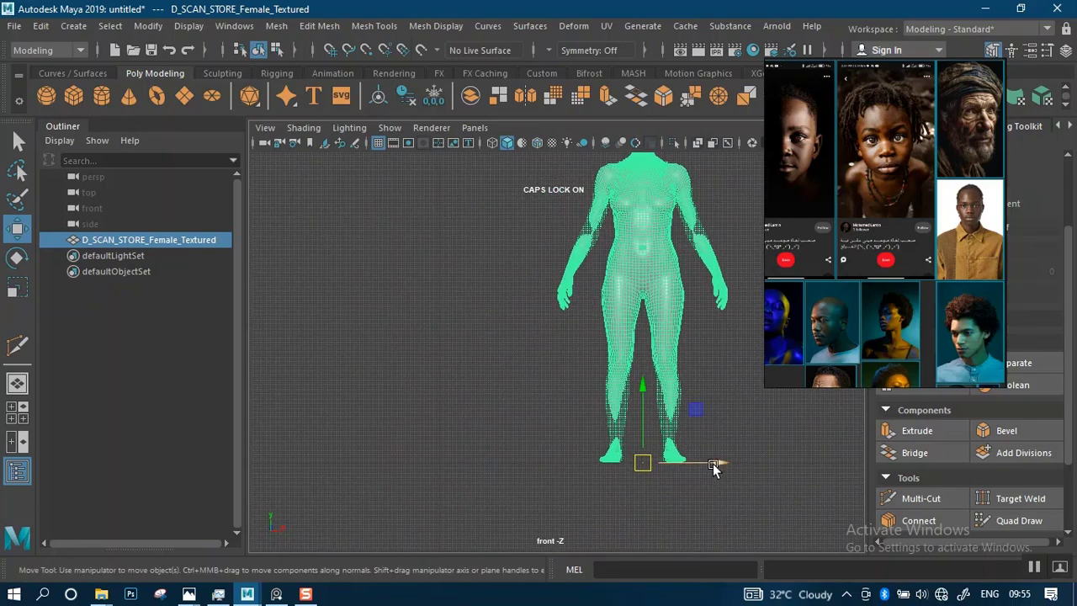
left_click_drag(712, 462, 512, 449)
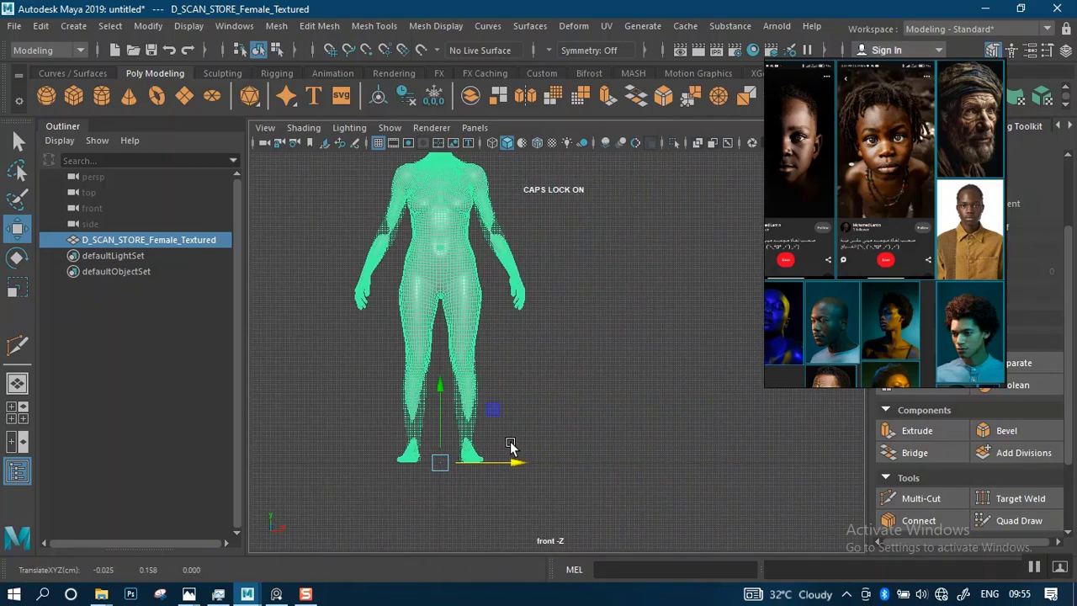
key("f")
scroll(613, 442, "up", 5)
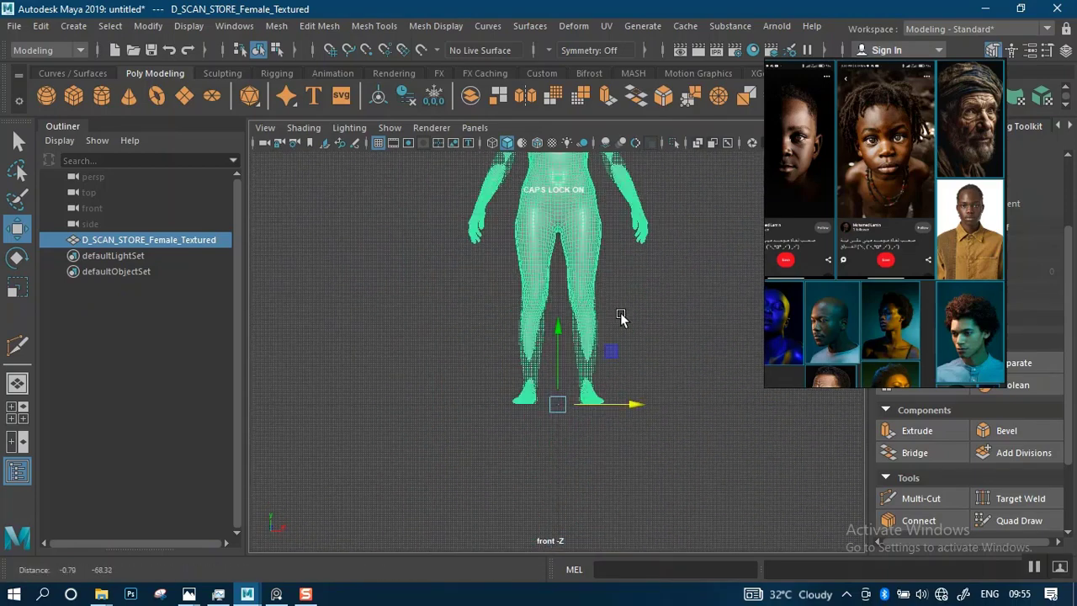
scroll(619, 370, "up", 8)
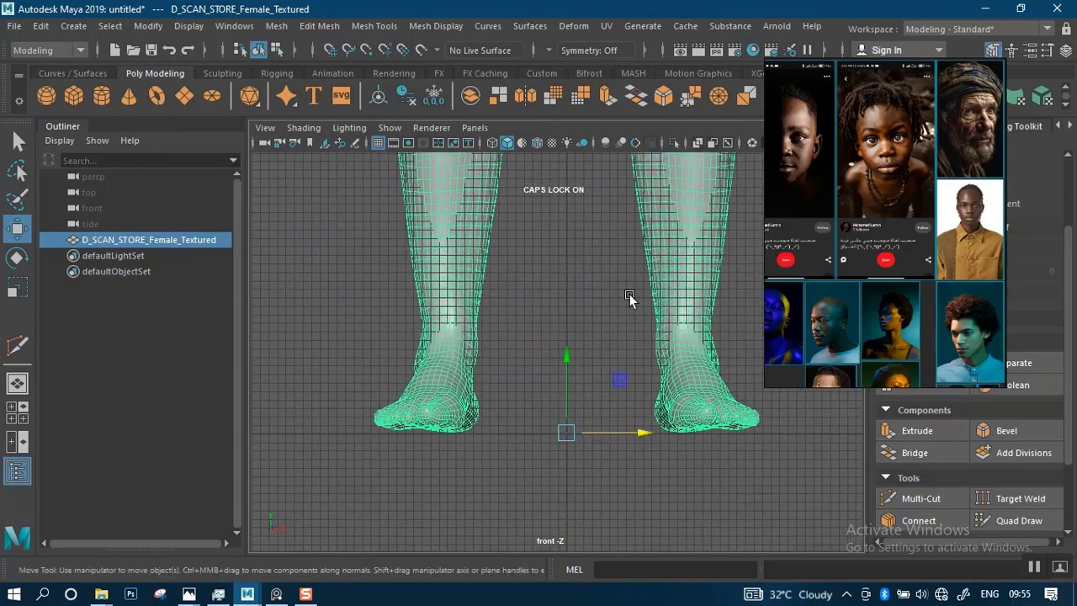
scroll(622, 370, "up", 5)
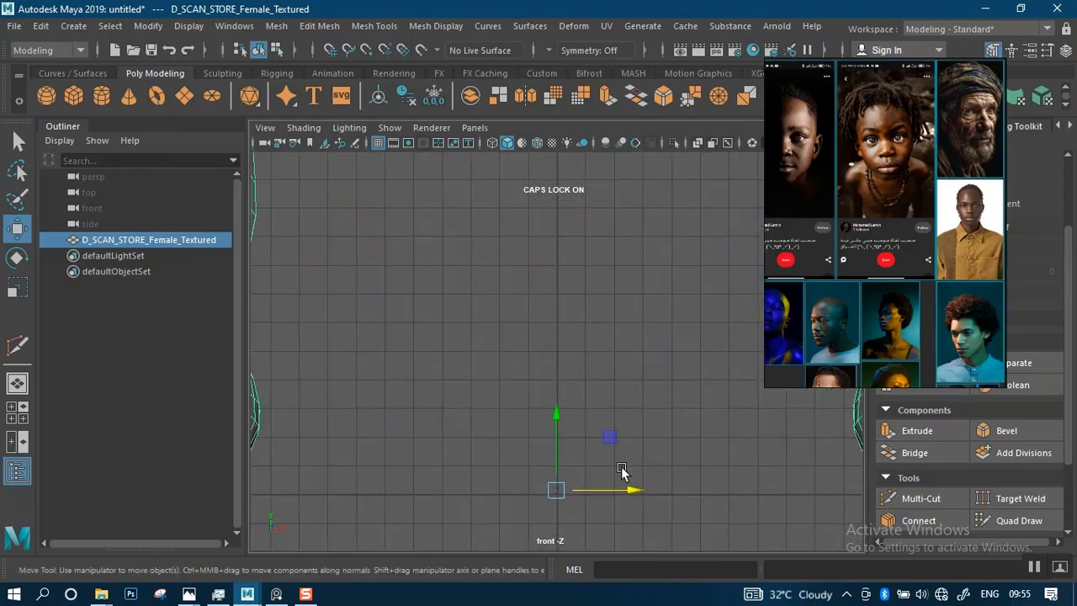
left_click_drag(622, 492, 624, 492)
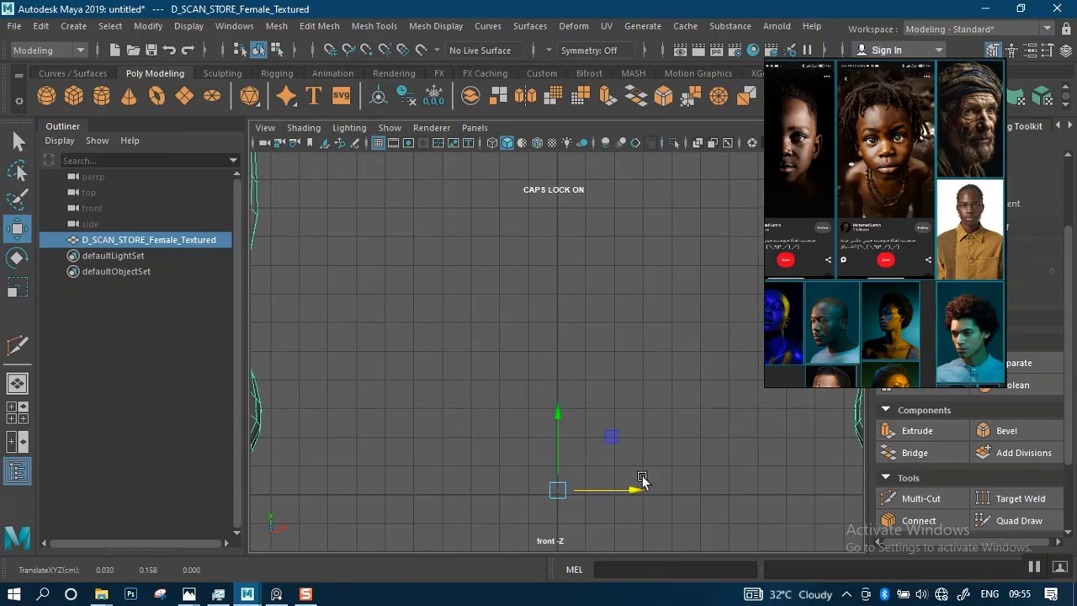
scroll(583, 276, "down", 3)
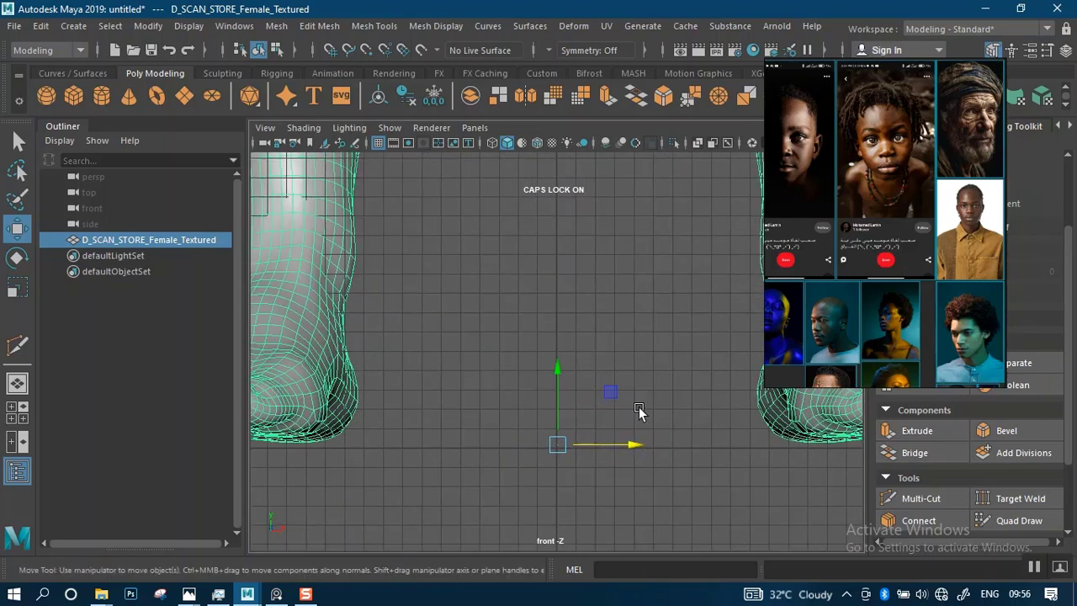
Deselect the mesh and view the figure in the full perspective view
key("space")
key("space")
left_click(642, 347)
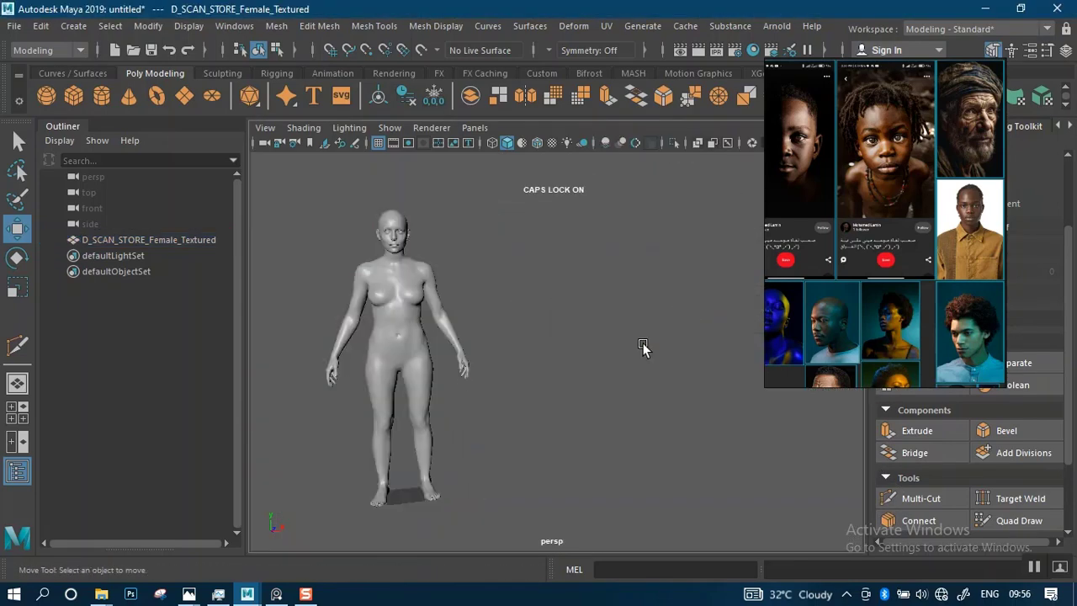
right_click_drag(642, 347, 516, 361, "alt")
left_click_drag(567, 361, 549, 347, "alt")
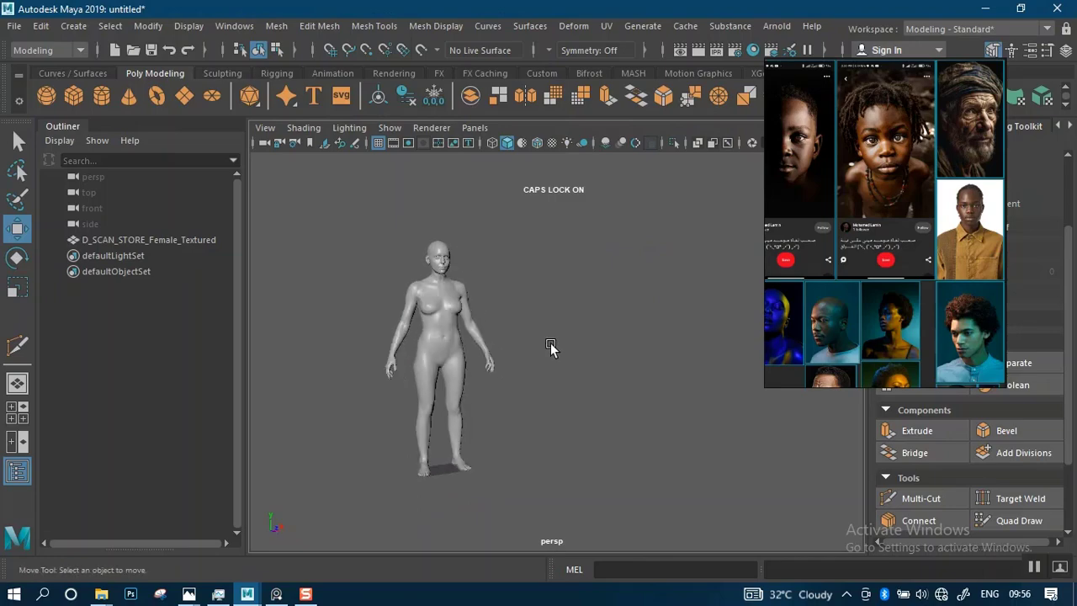
Drag BACKDROP.obj from the Desktop folder in File Explorer into the Maya viewport
mouse_move(101, 594)
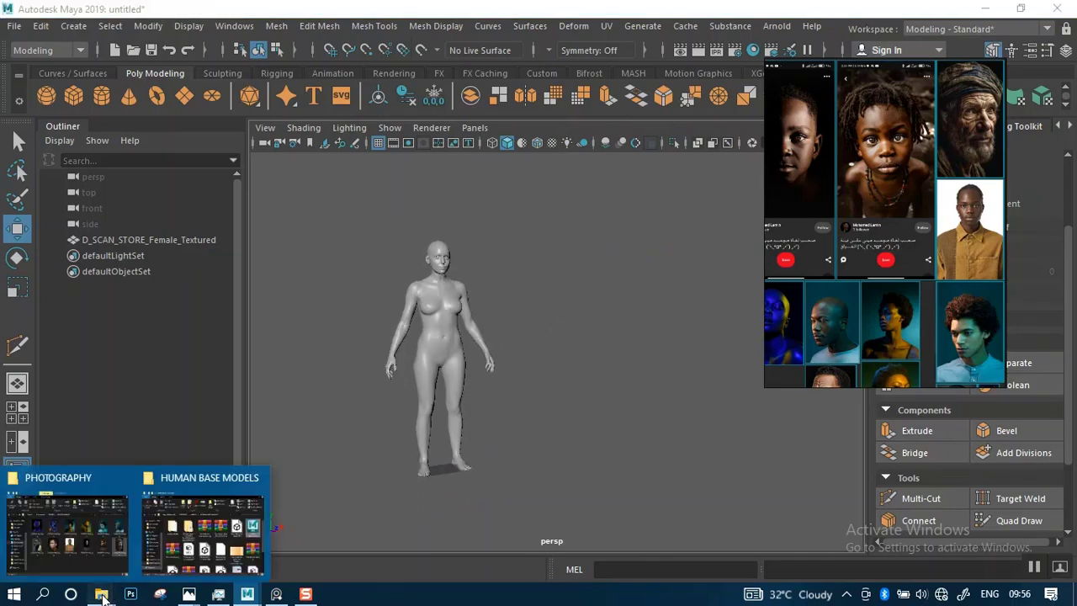
mouse_move(168, 542)
left_click(67, 530)
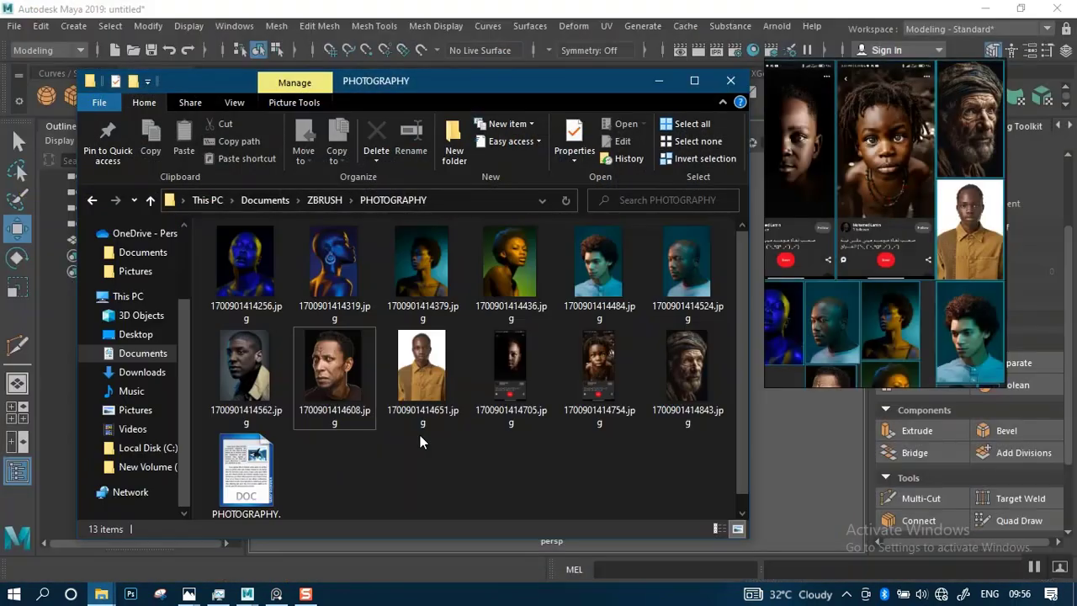
left_click(139, 334)
left_click(535, 302)
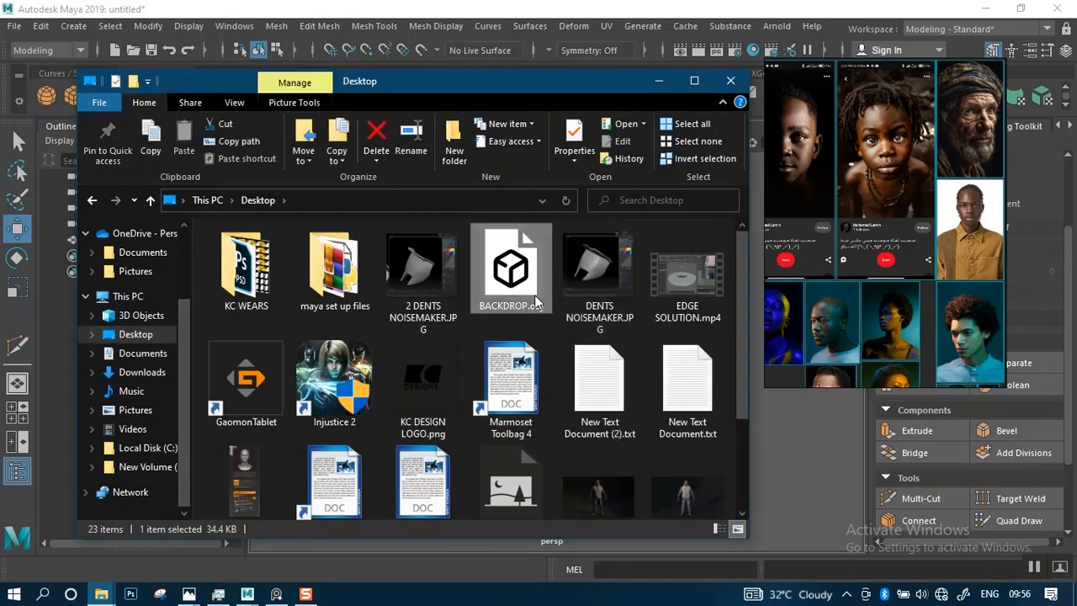
left_click_drag(513, 280, 808, 485)
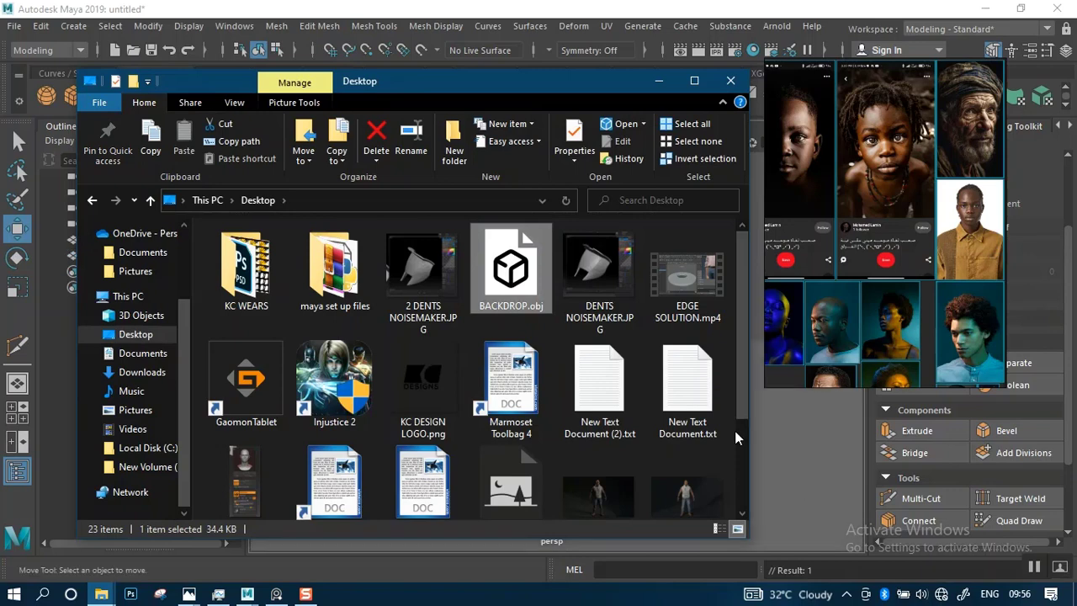
Minimize Explorer and orbit and dolly the persp camera until the figure fills the view
left_click(659, 81)
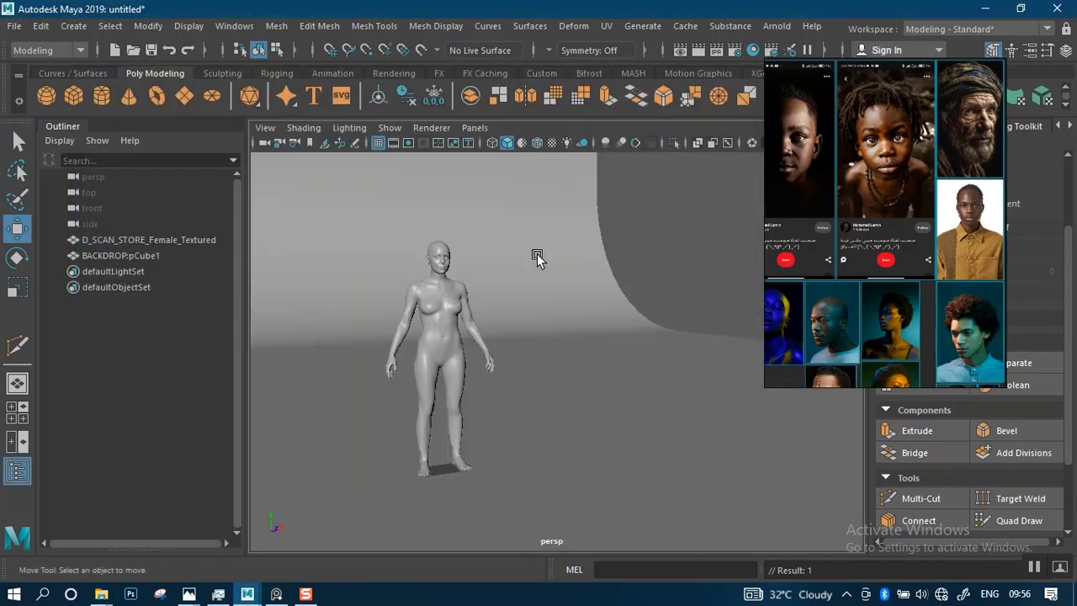
left_click_drag(450, 442, 527, 337, "alt")
right_click_drag(543, 326, 536, 442, "alt")
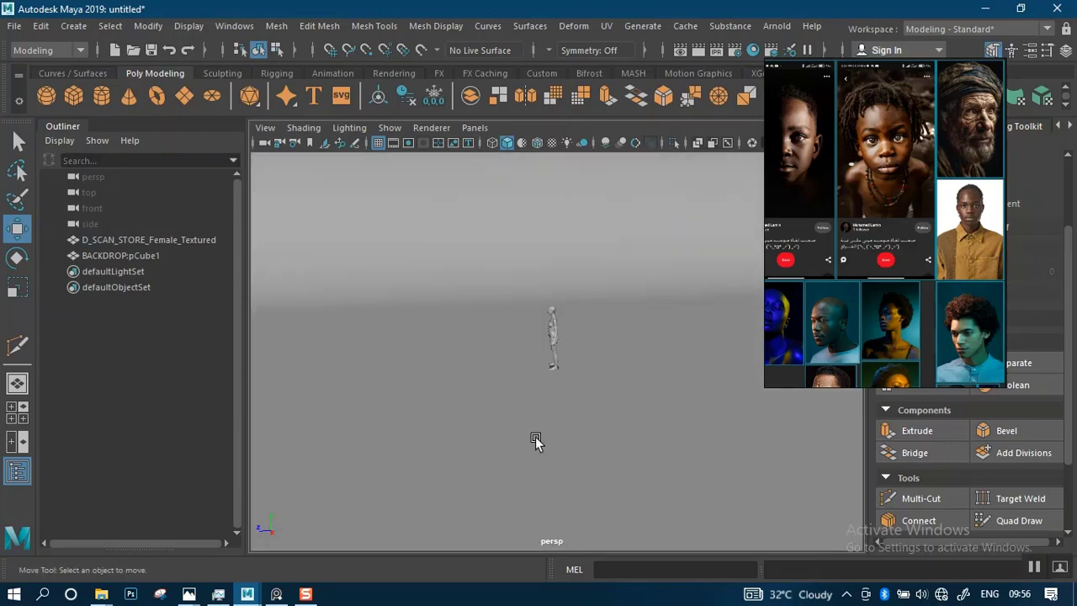
right_click_drag(552, 369, 488, 354, "alt")
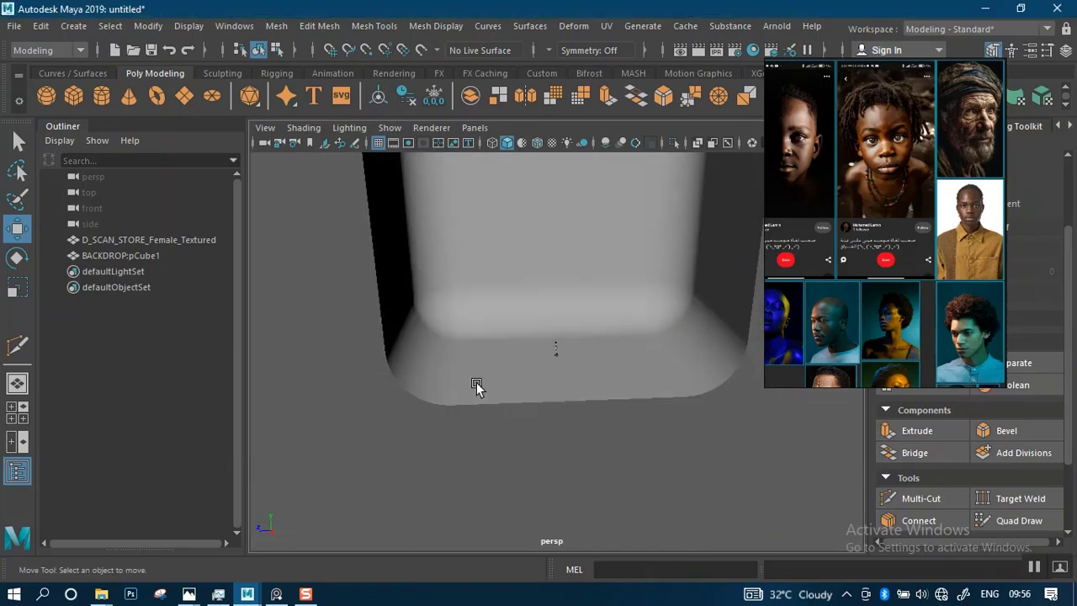
Switch to the four-view layout, select the female mesh and maximize the front view
key("space")
scroll(404, 481, "down", 5)
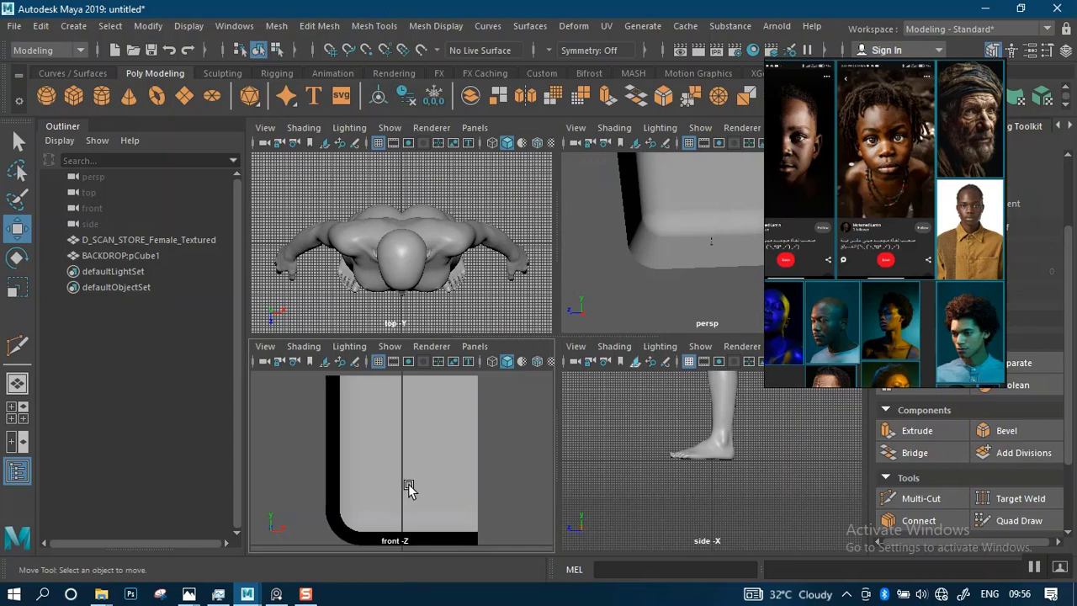
left_click(710, 460)
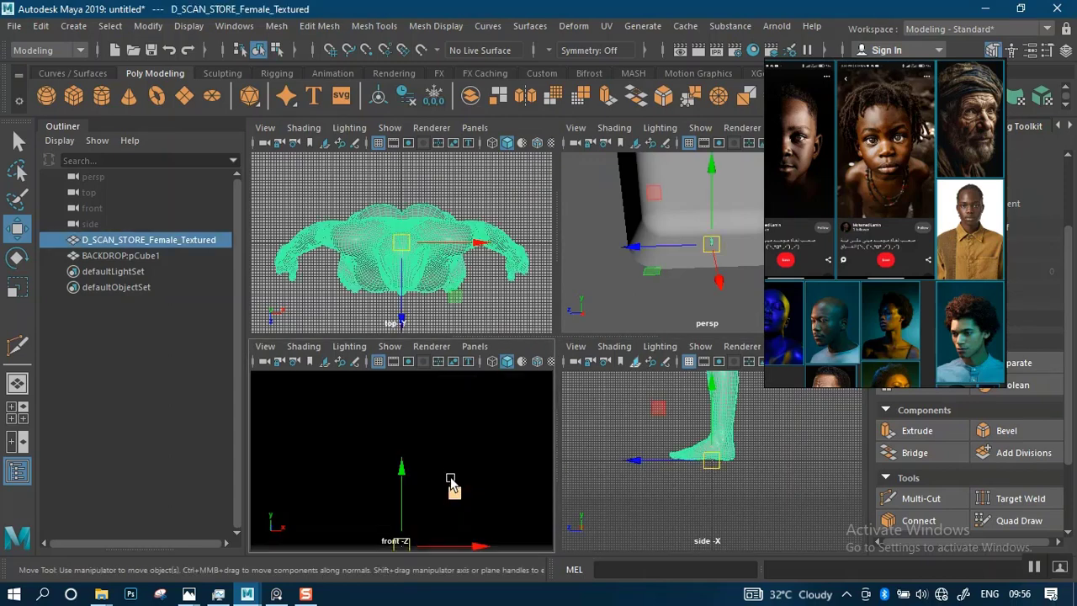
scroll(437, 471, "down", 3)
key("space")
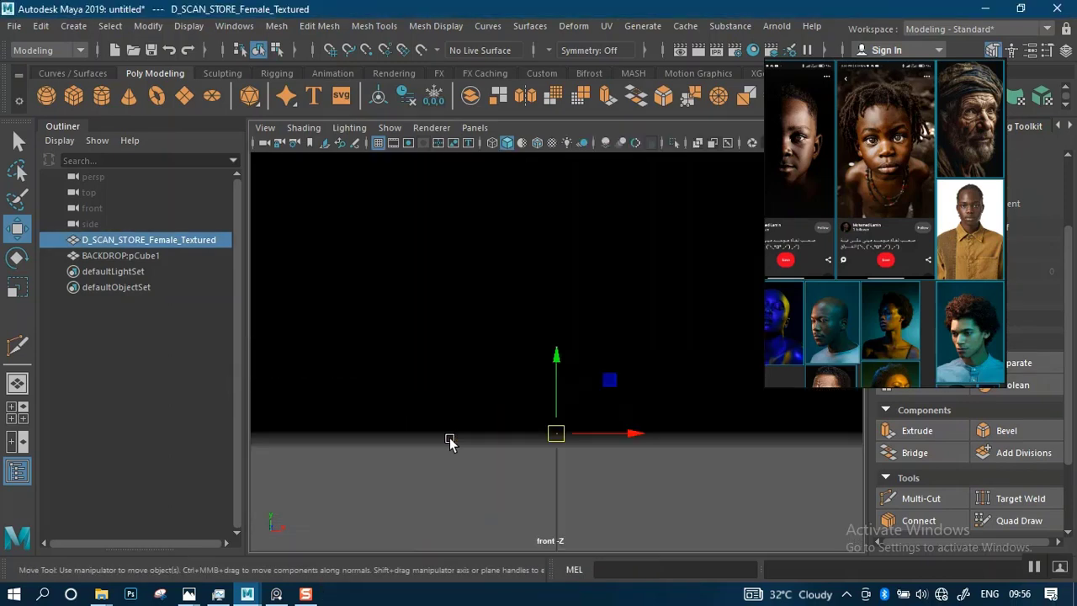
Hide BACKDROP:pCube1 with Ctrl+H, then unhide it with Shift+H in the four views
left_click(452, 367)
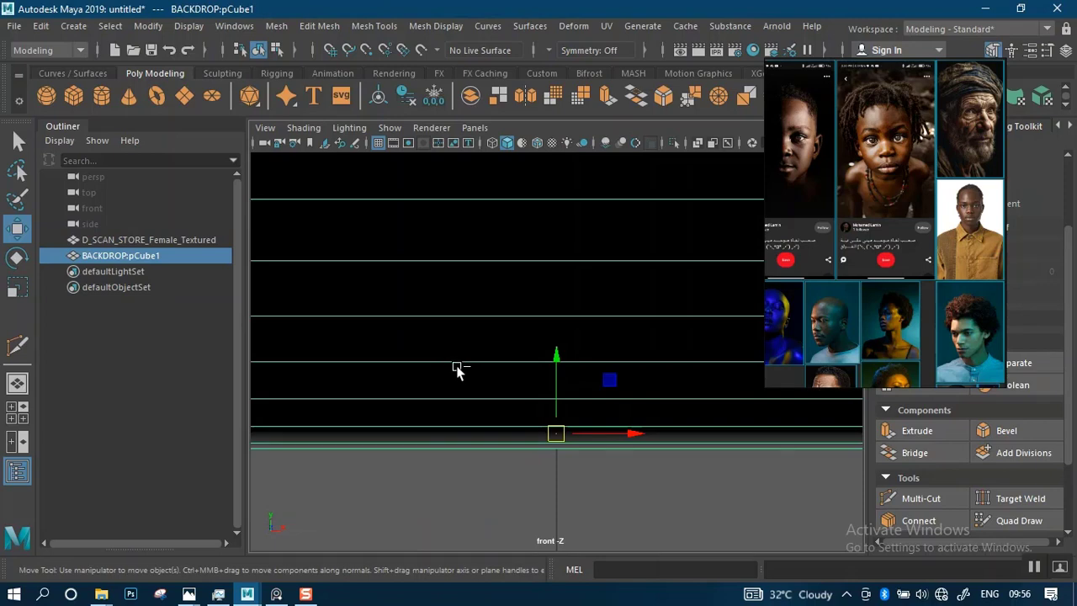
key("ctrl+h")
key("space")
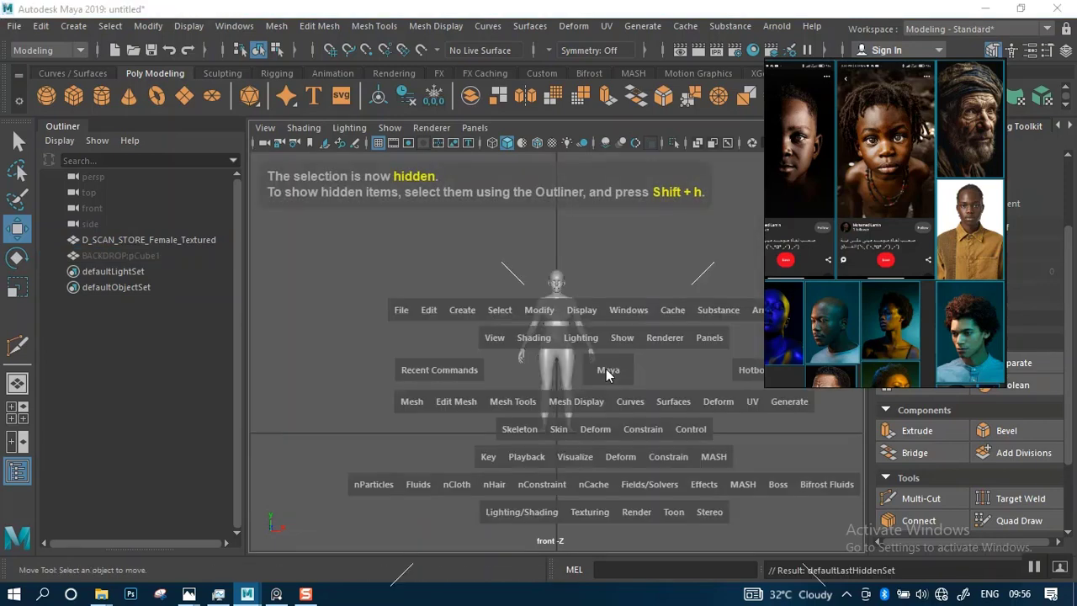
left_click(169, 257)
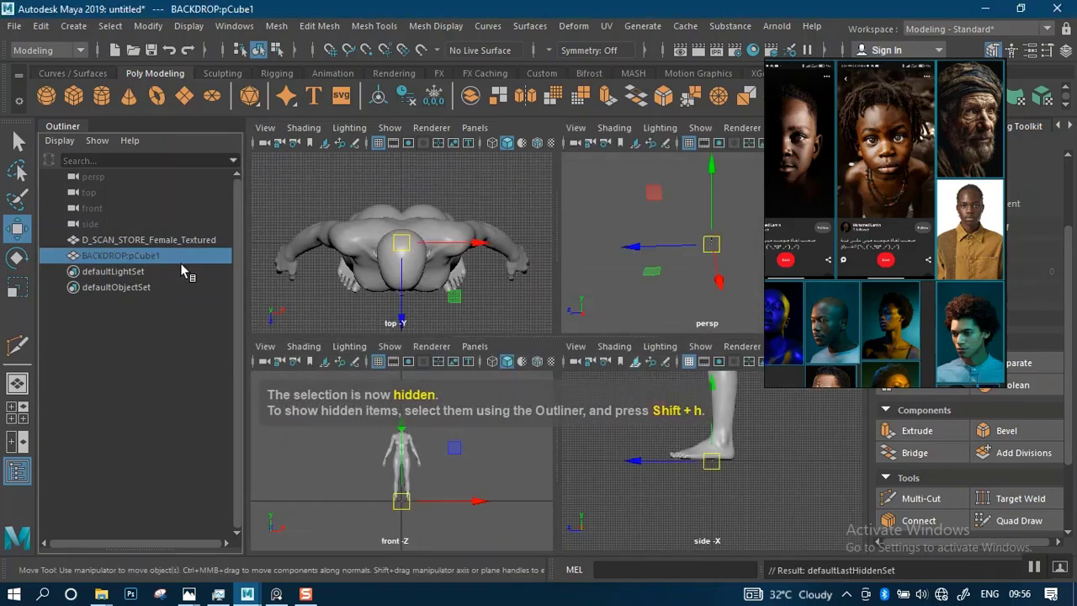
key("shift+h")
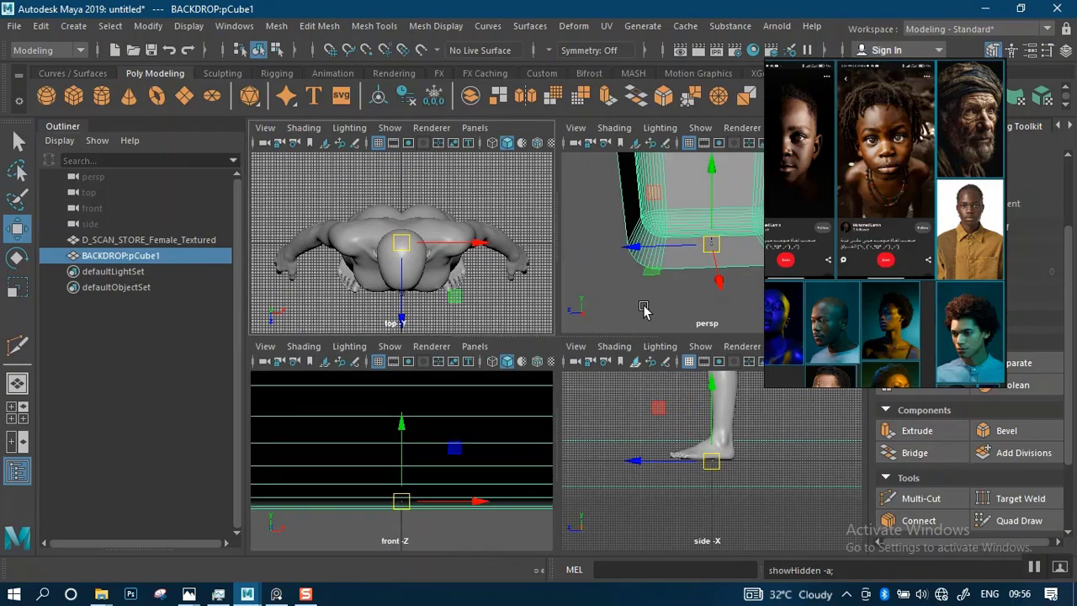
scroll(643, 310, "up", 3)
scroll(404, 266, "down", 6)
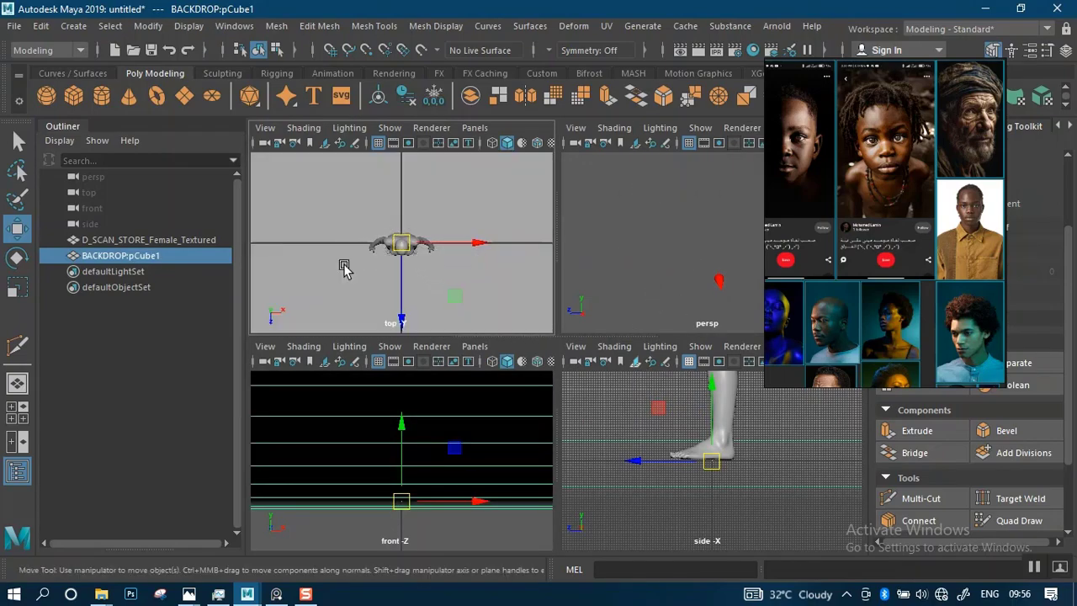
scroll(344, 267, "down", 2)
scroll(409, 277, "down", 3)
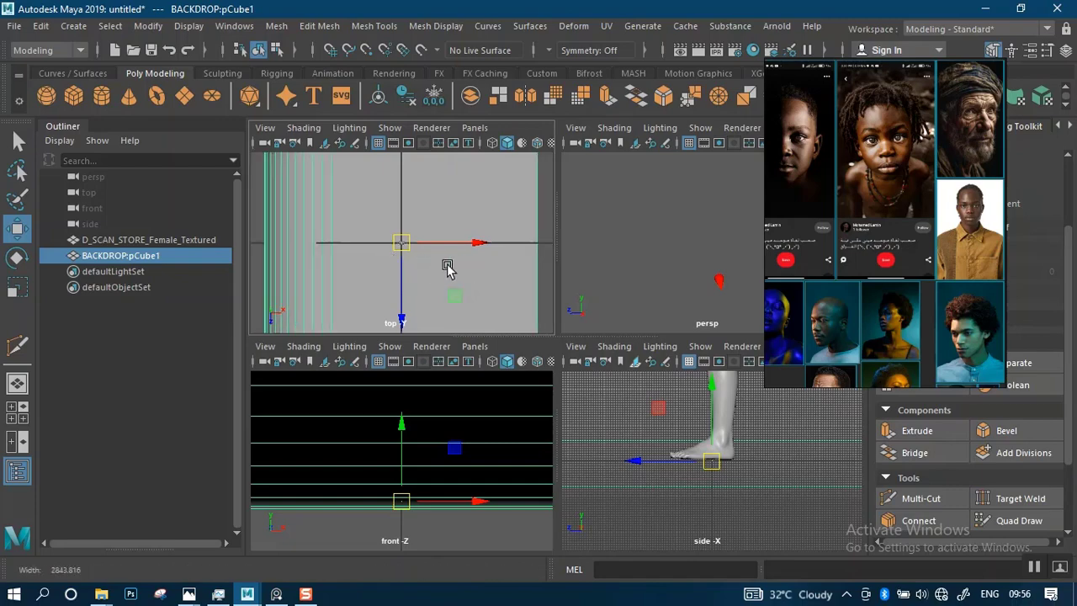
scroll(421, 268, "down", 2)
Rotate the backdrop around Y and set Rotate Y to exactly -90 in the Channel Box
key("e")
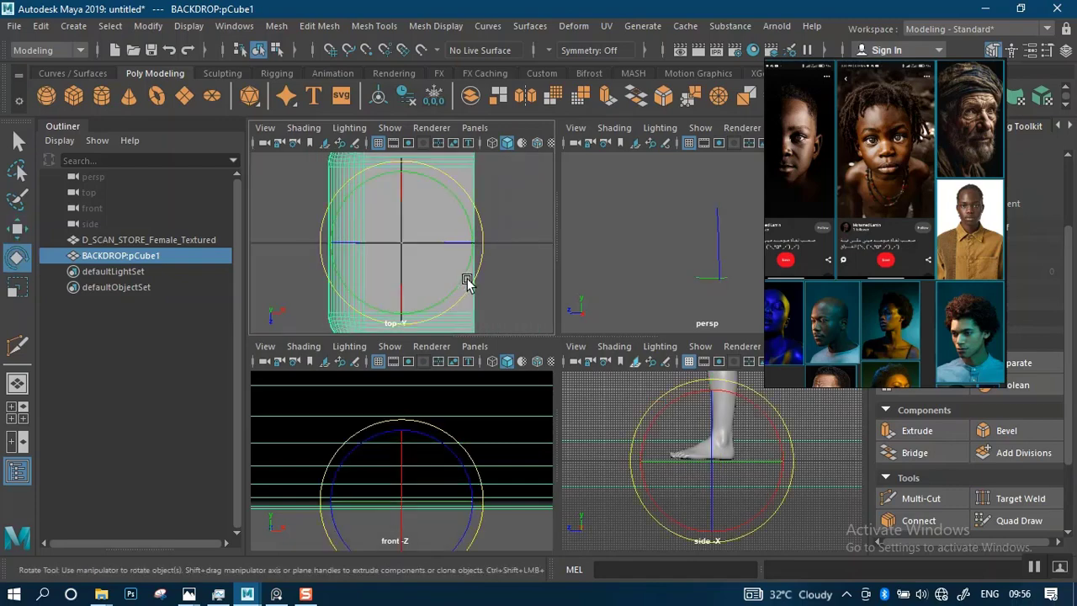
left_click_drag(459, 281, 403, 288)
left_click_drag(872, 306, 746, 280)
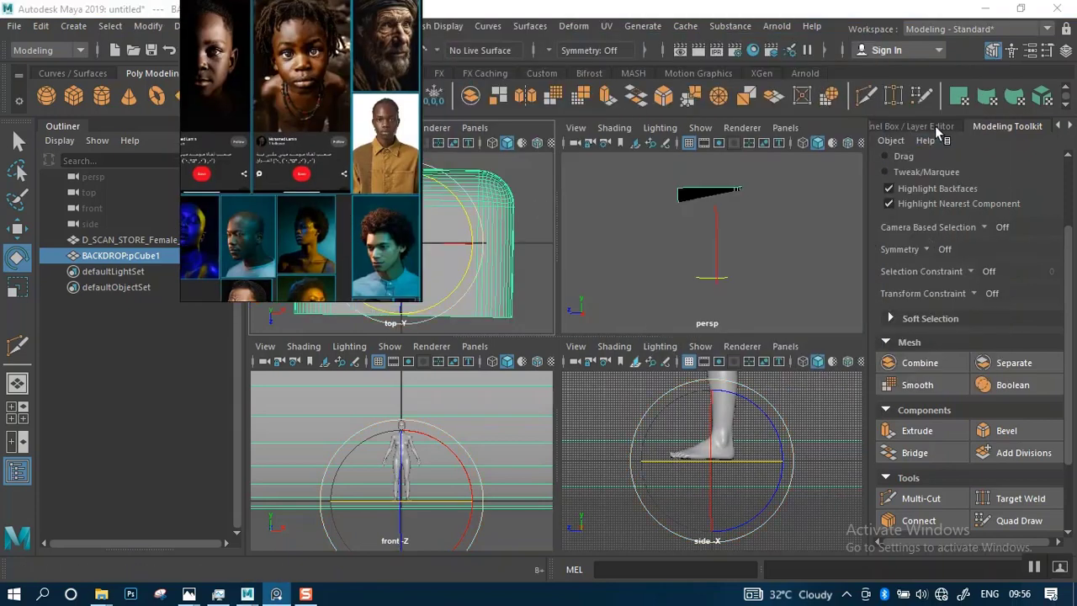
left_click(934, 125)
double_click(1058, 234)
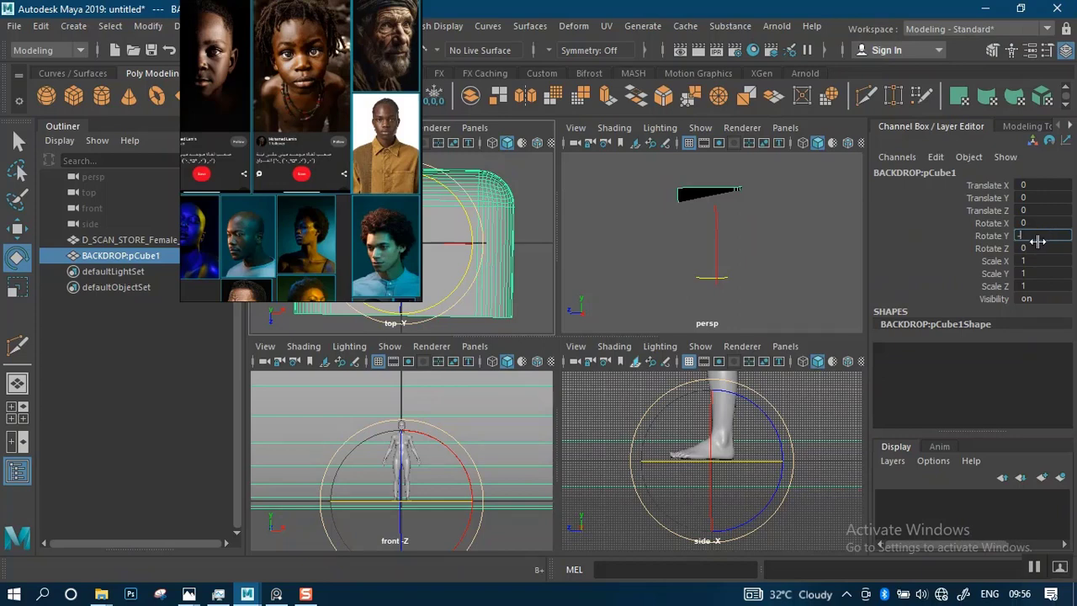
key("Return")
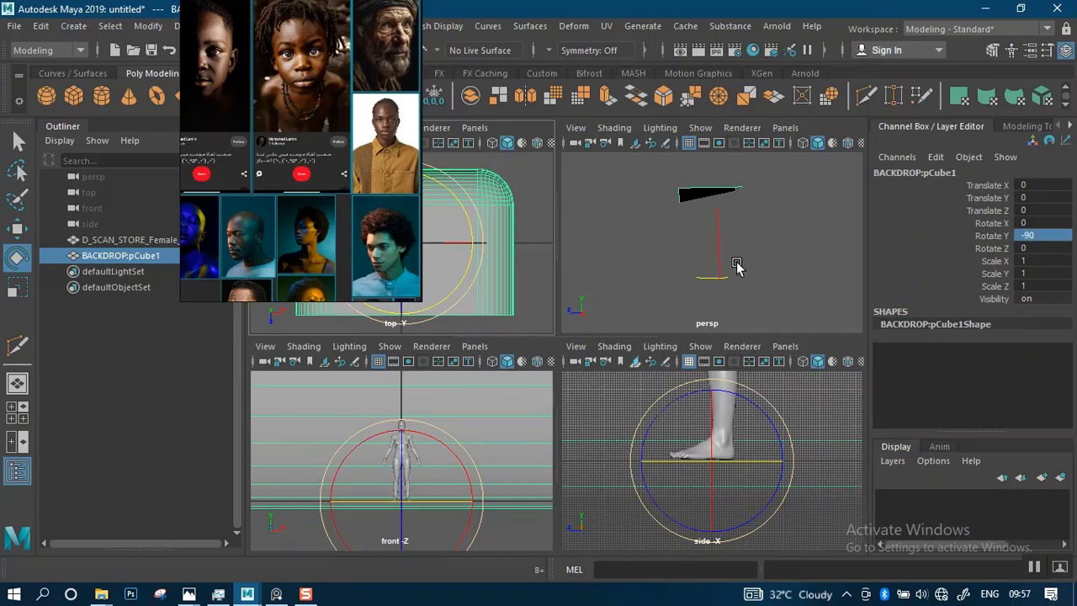
Frame the backdrop head-on in the maximized perspective view
key("space")
key("f")
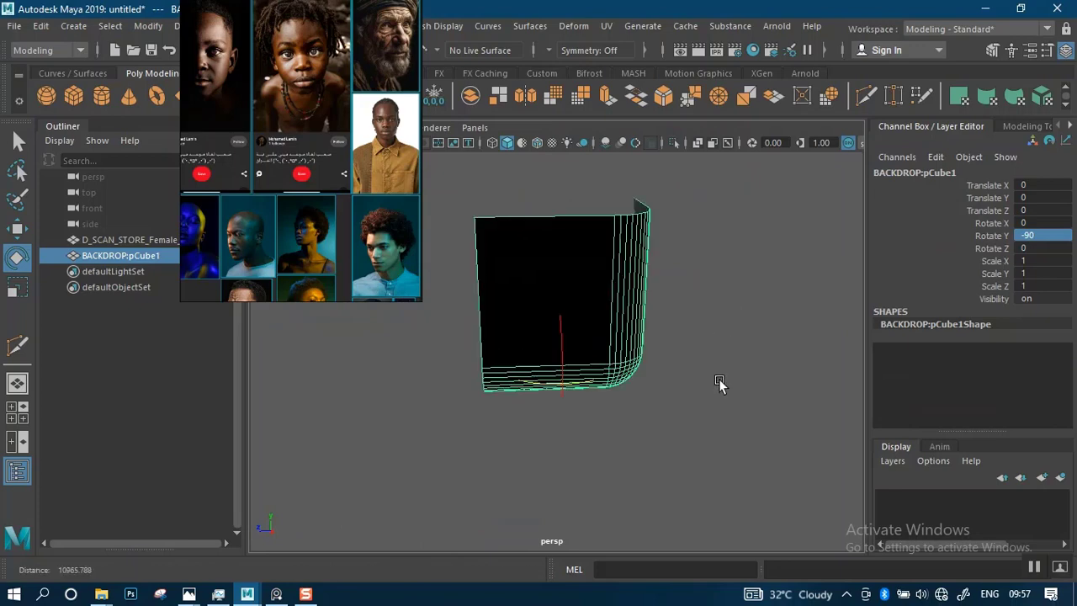
left_click_drag(698, 408, 557, 306, "alt")
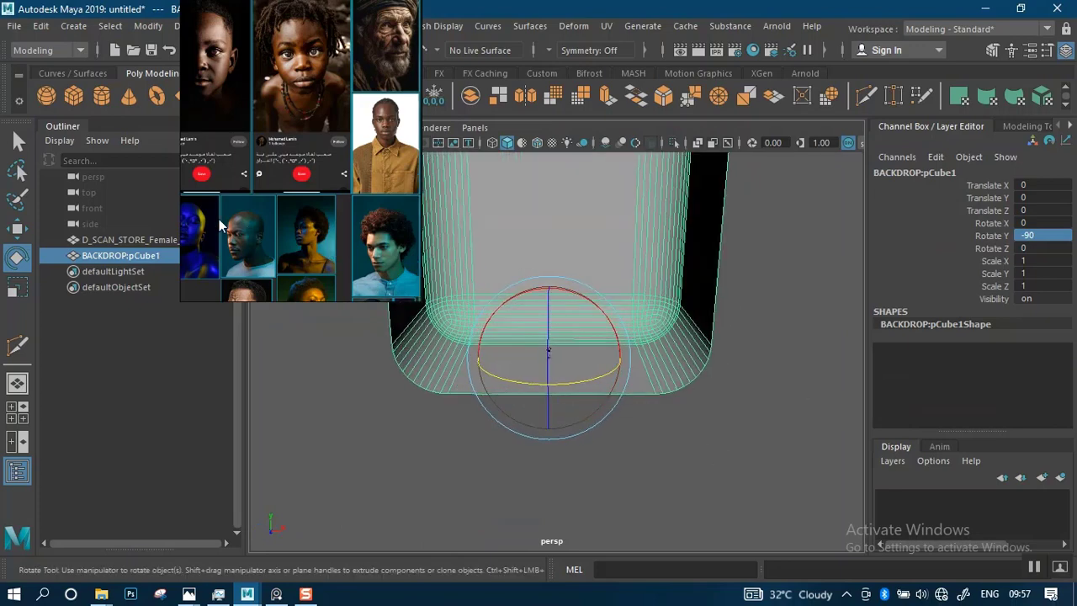
Scale the backdrop uniformly down to about 0.63 with the Scale tool
scroll(665, 505, "up", 3)
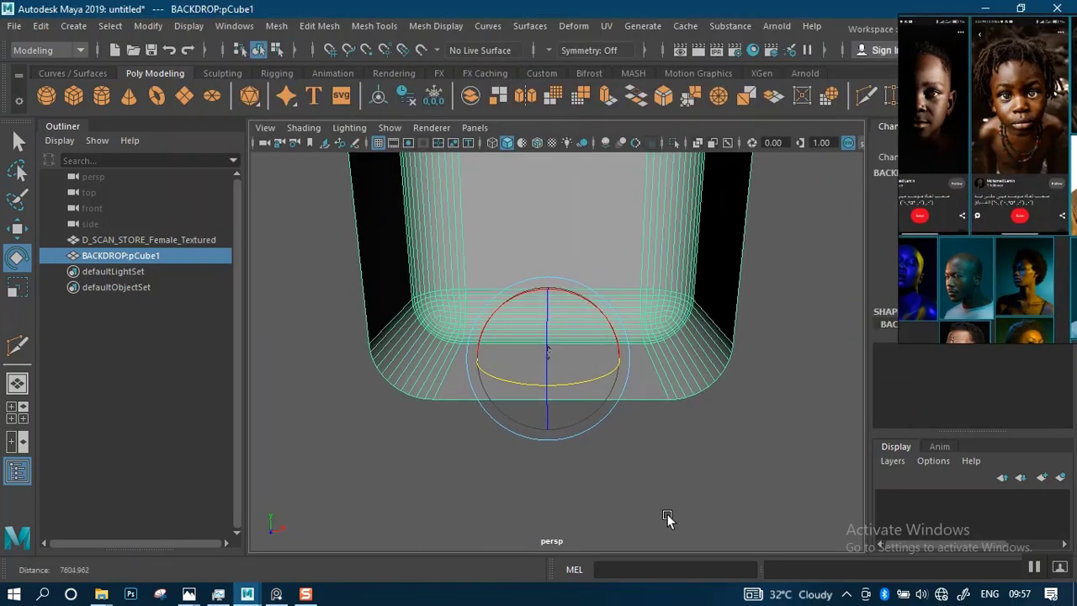
key("w")
scroll(654, 497, "up", 4)
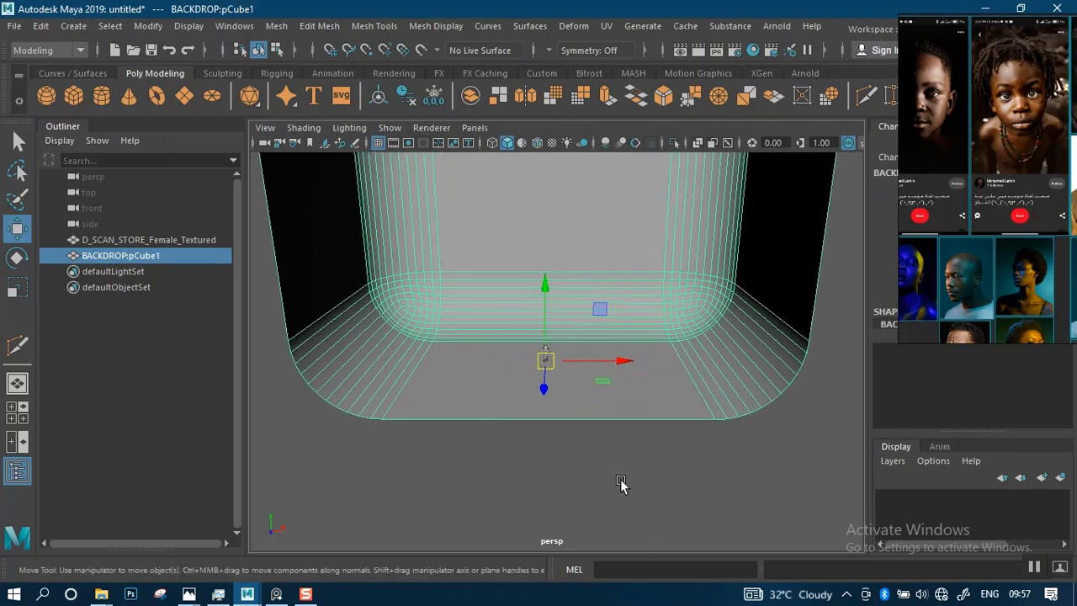
left_click_drag(620, 479, 644, 497, "alt")
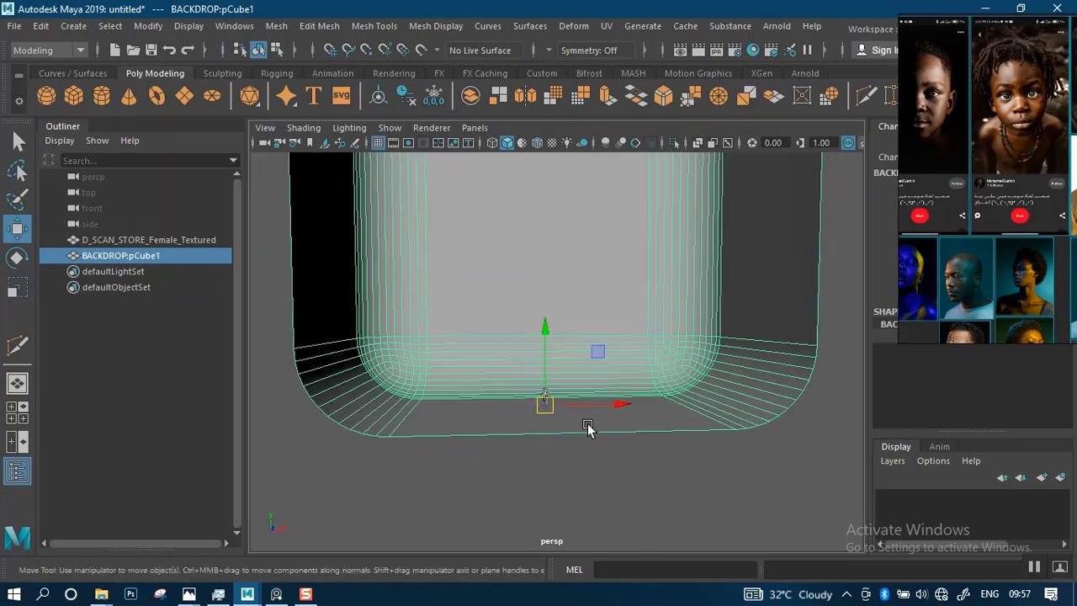
left_click_drag(587, 427, 596, 483, "alt")
right_click_drag(596, 483, 598, 508, "alt")
mouse_move(599, 508)
left_mouse_down("alt")
mouse_move(746, 533)
mouse_move(618, 519)
mouse_move(610, 502)
left_mouse_up("alt")
key("r")
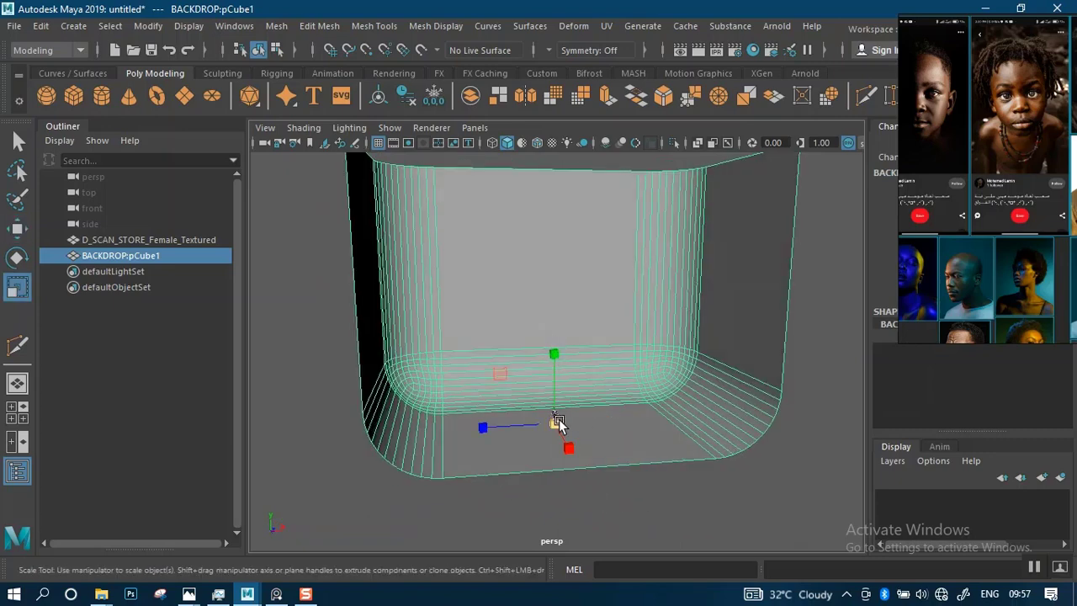
left_click_drag(556, 422, 431, 416)
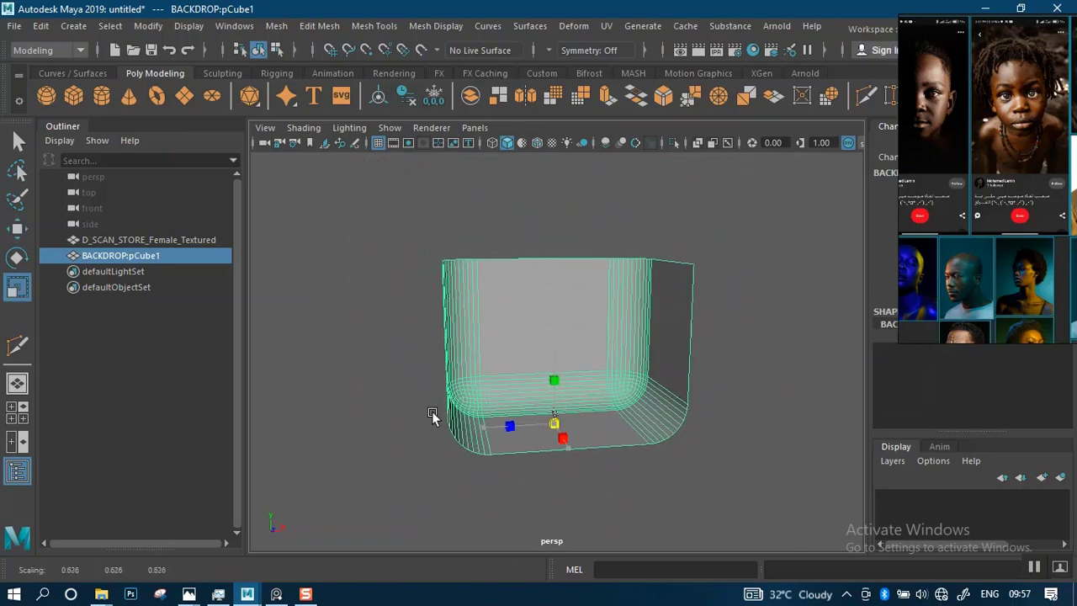
Frame the figure standing inside the backdrop and bring up the Save As window
scroll(630, 458, "up", 5)
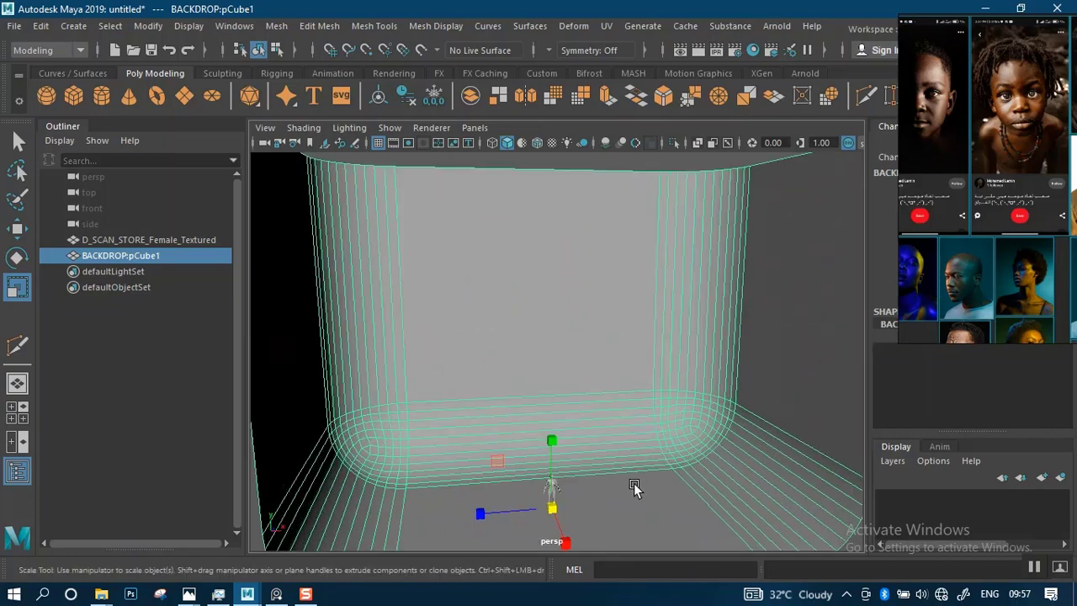
left_click_drag(634, 486, 629, 397, "alt")
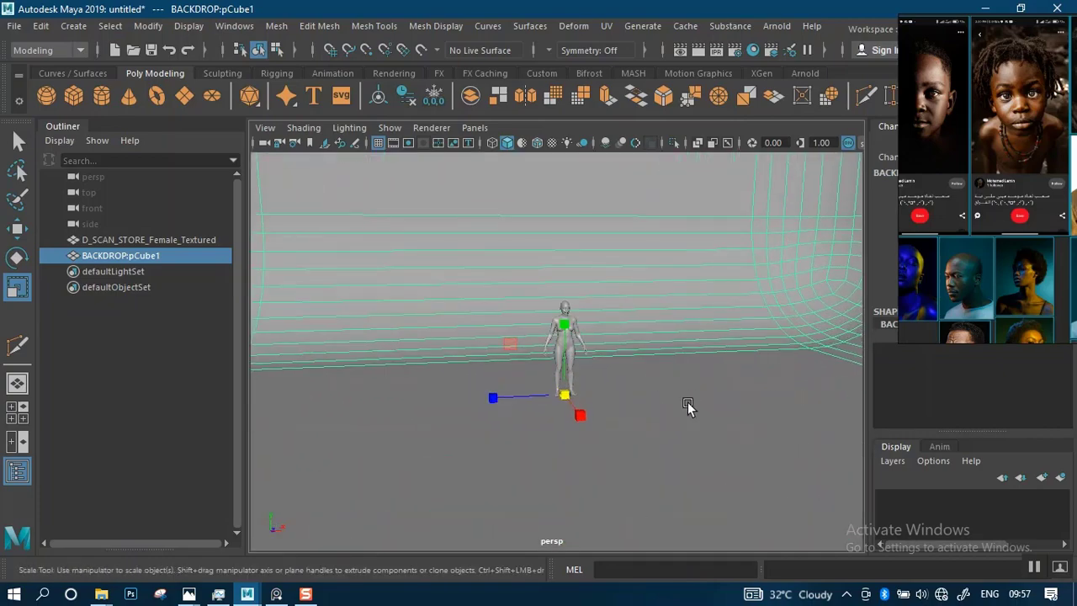
left_click_drag(687, 406, 670, 379, "alt")
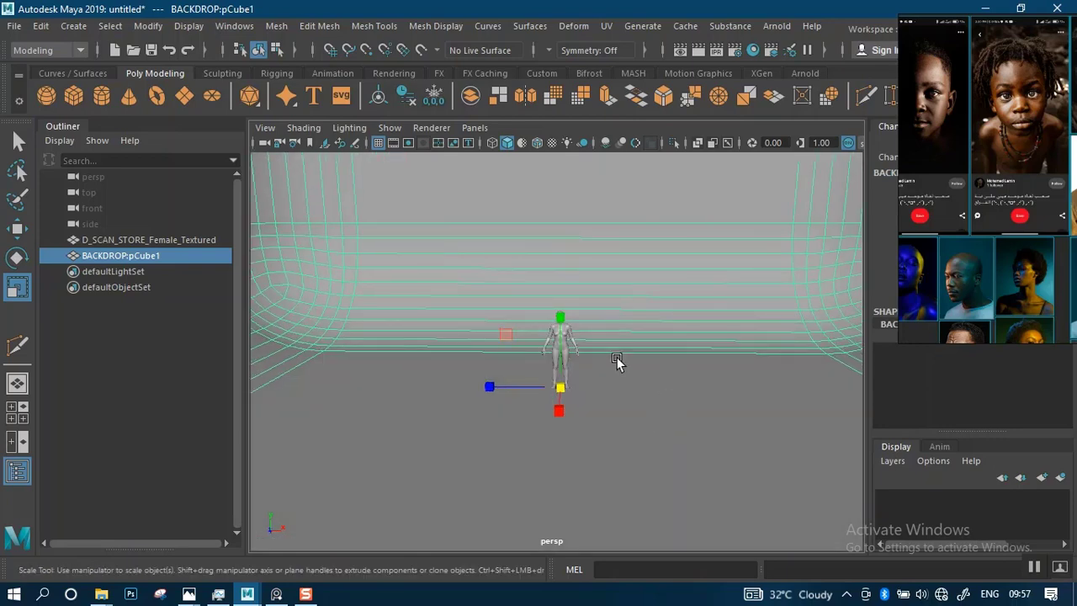
right_click_drag(601, 385, 641, 407, "alt")
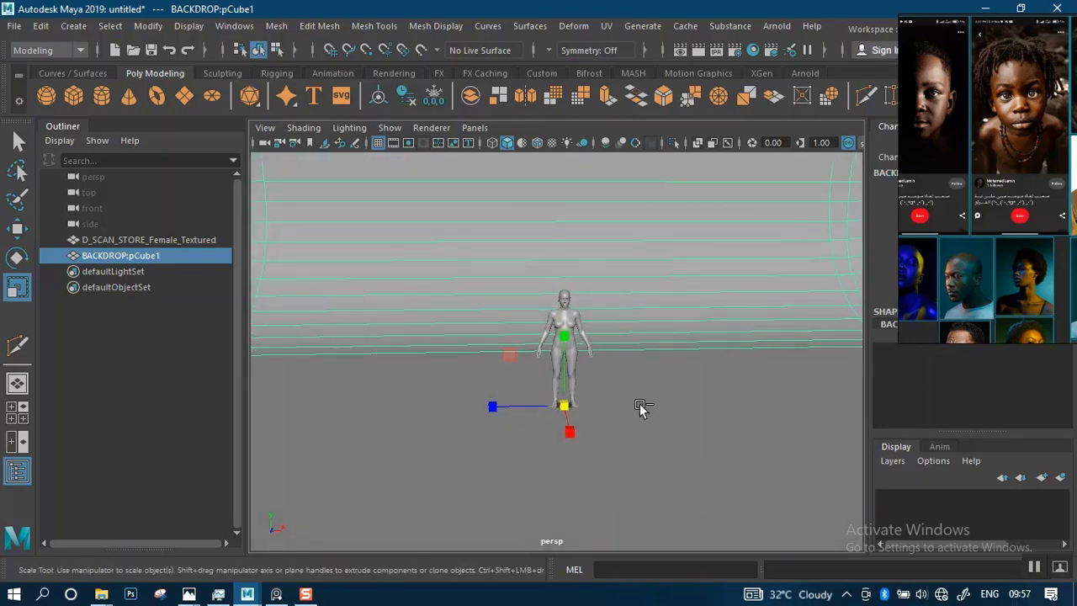
key("ctrl+s")
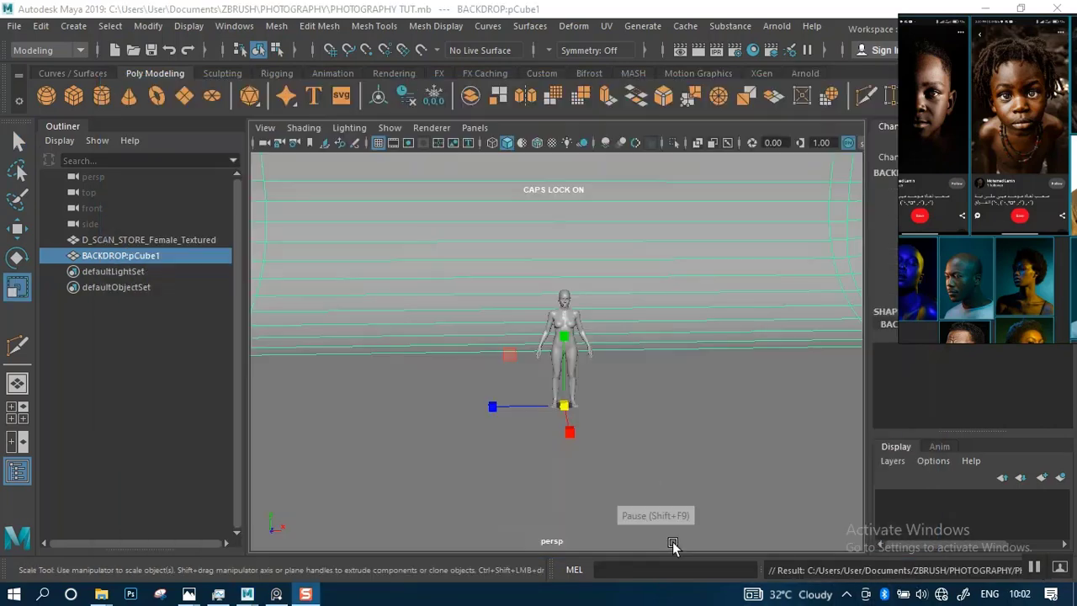
Zoom the viewport in closer on the female figure
scroll(652, 434, "up", 5)
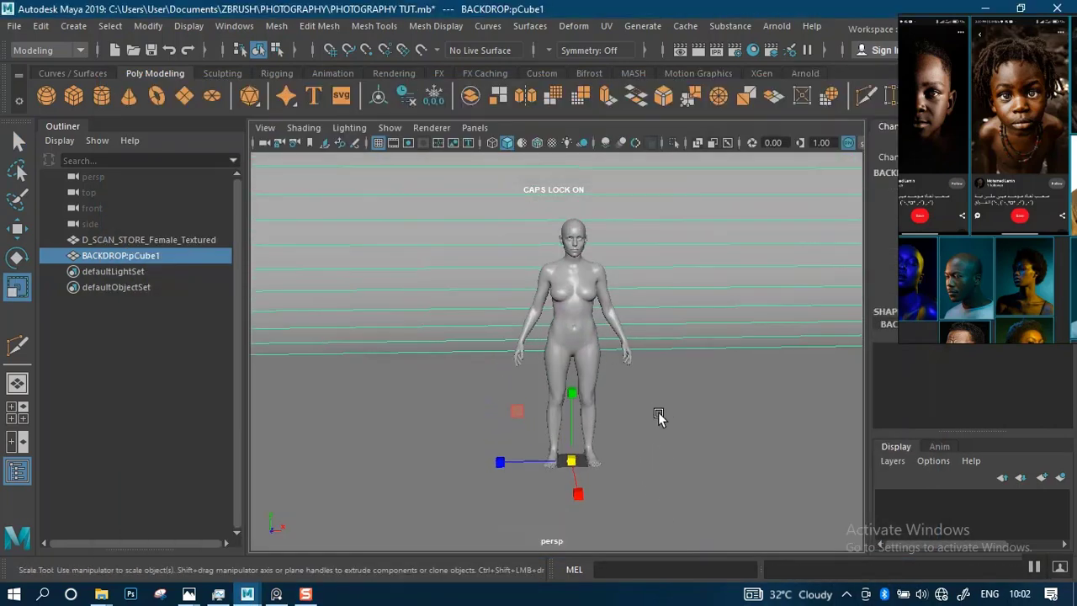
scroll(664, 420, "up", 4)
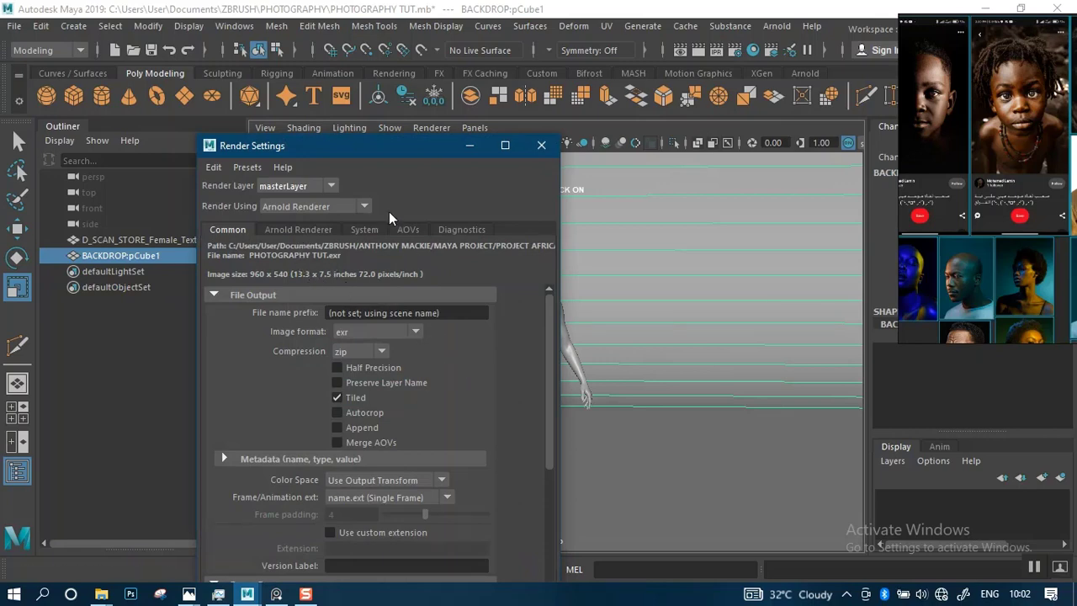
Set the Render Settings image size preset to 1k_Square (1024×1024)
left_click_drag(373, 156, 407, 57)
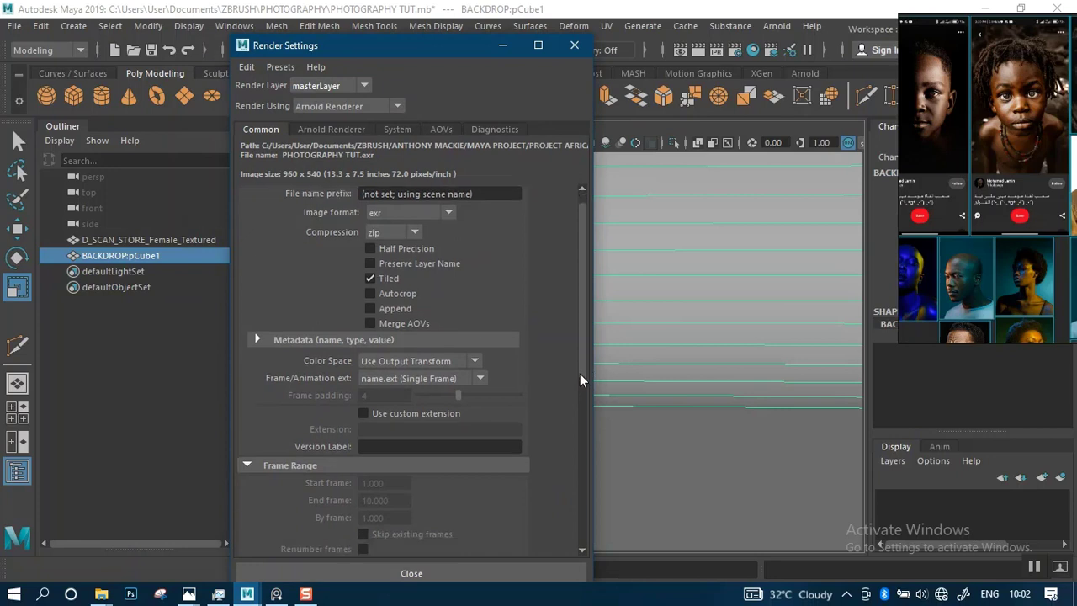
left_click_drag(579, 373, 550, 491)
left_click(445, 419)
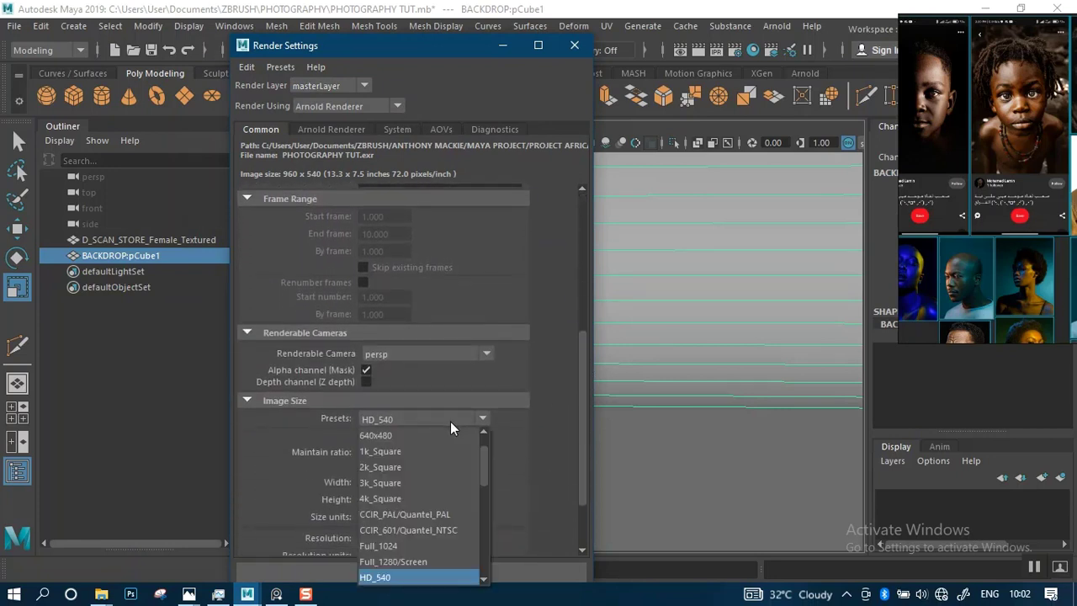
left_click(399, 452)
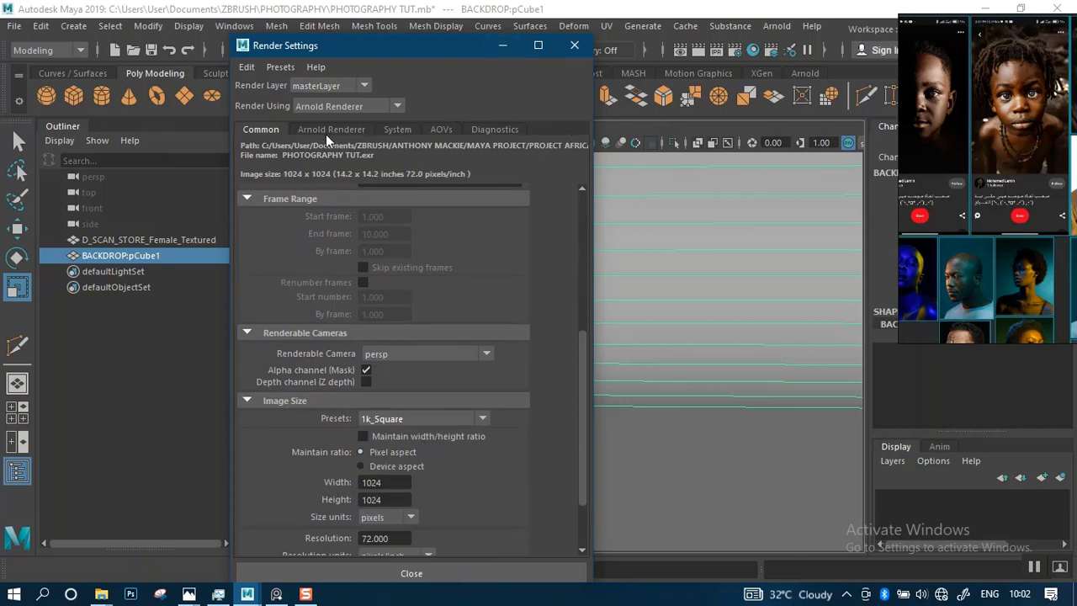
Import the LOW RENDER SETTINGS user preset and check the Arnold Renderer sampling values
left_click(281, 67)
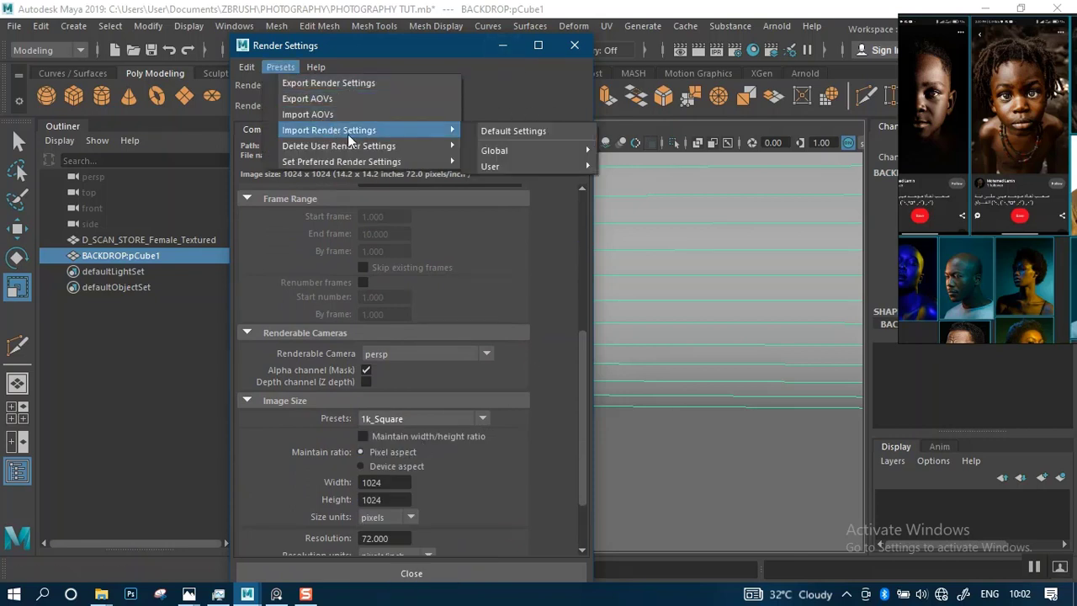
mouse_move(427, 133)
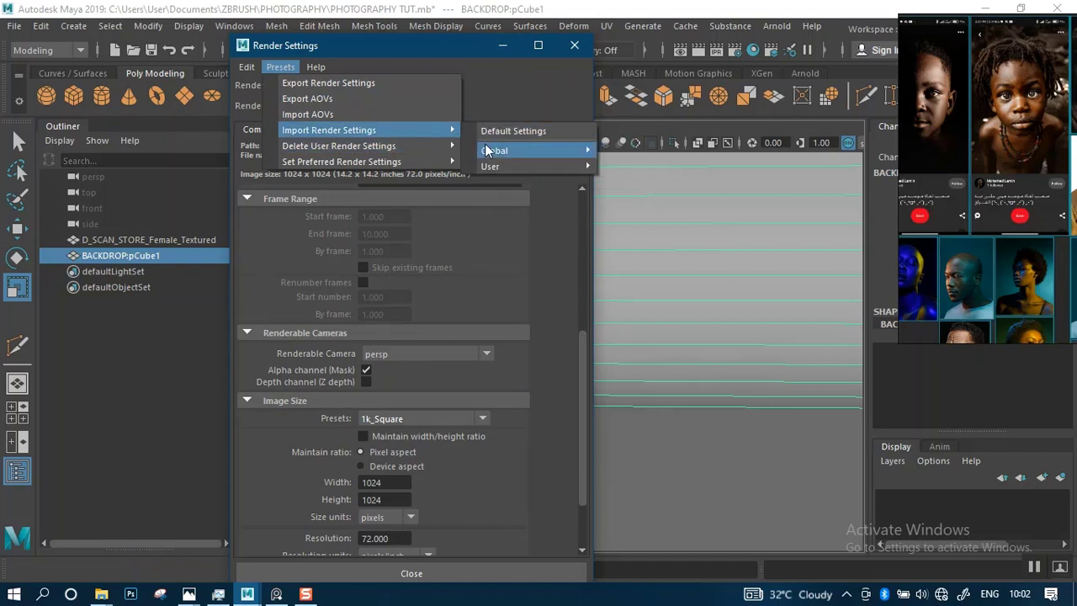
mouse_move(489, 166)
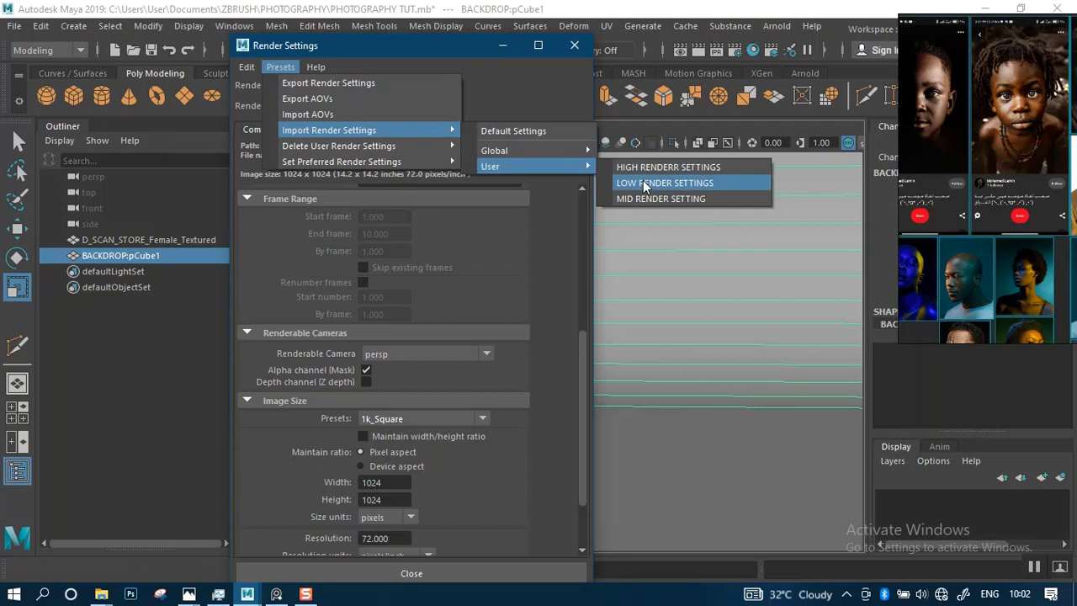
left_click(645, 182)
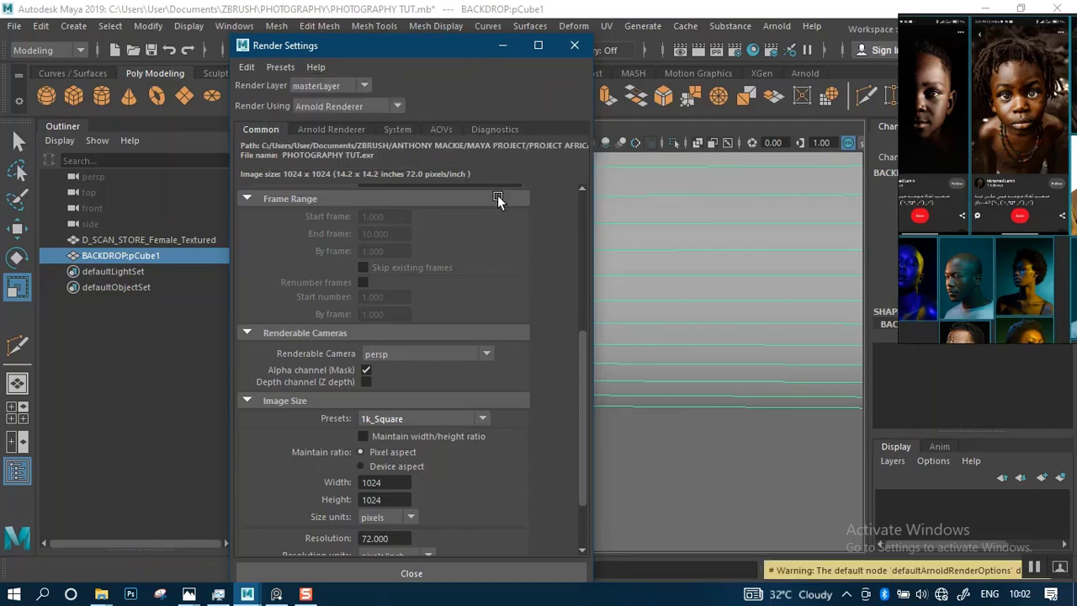
left_click(336, 130)
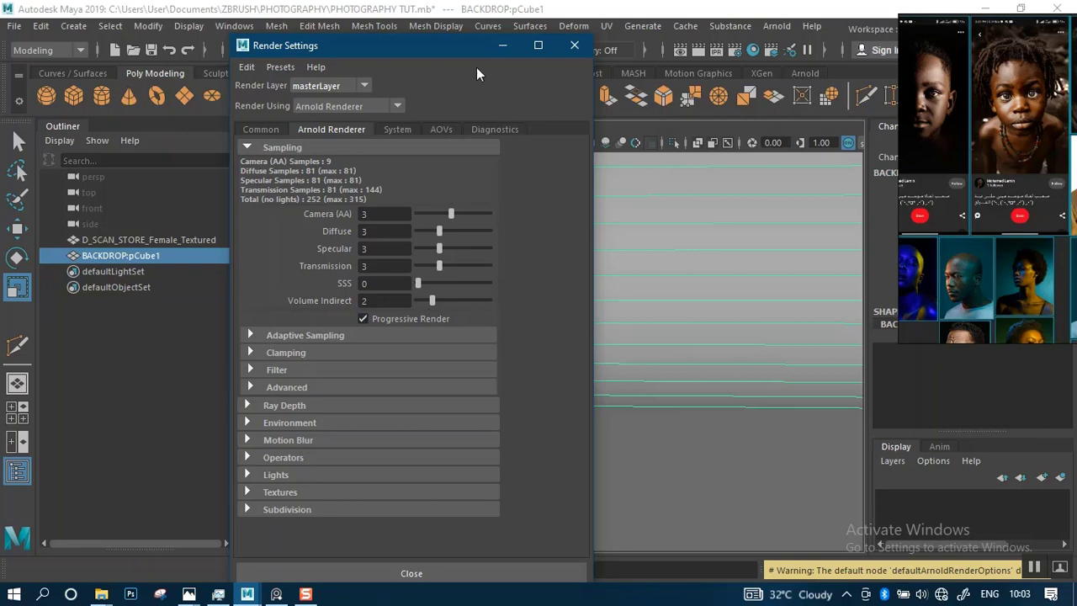
left_click(503, 50)
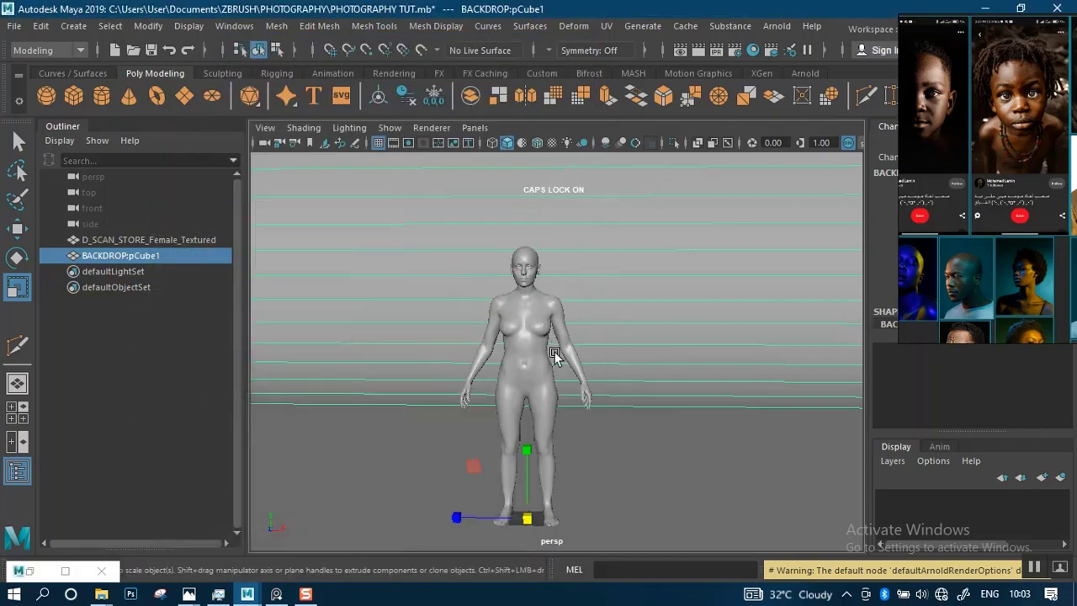
Move the reference window aside and show BACKDROP:pCube1Shape in the Attribute Editor panel
scroll(547, 404, "up", 2)
scroll(545, 431, "up", 1)
left_click_drag(995, 309, 334, 77)
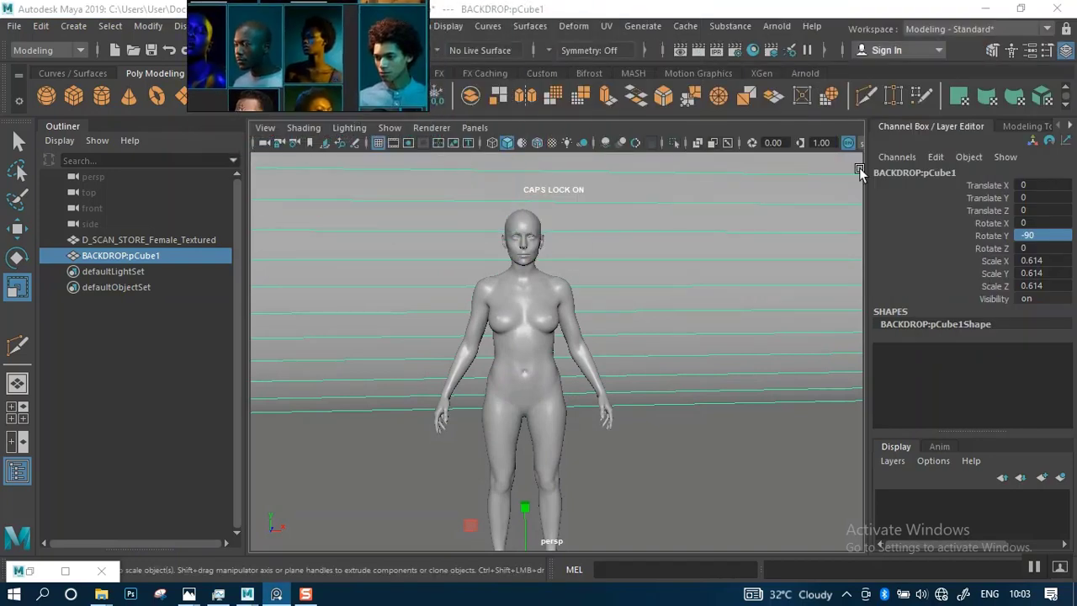
left_click(1028, 126)
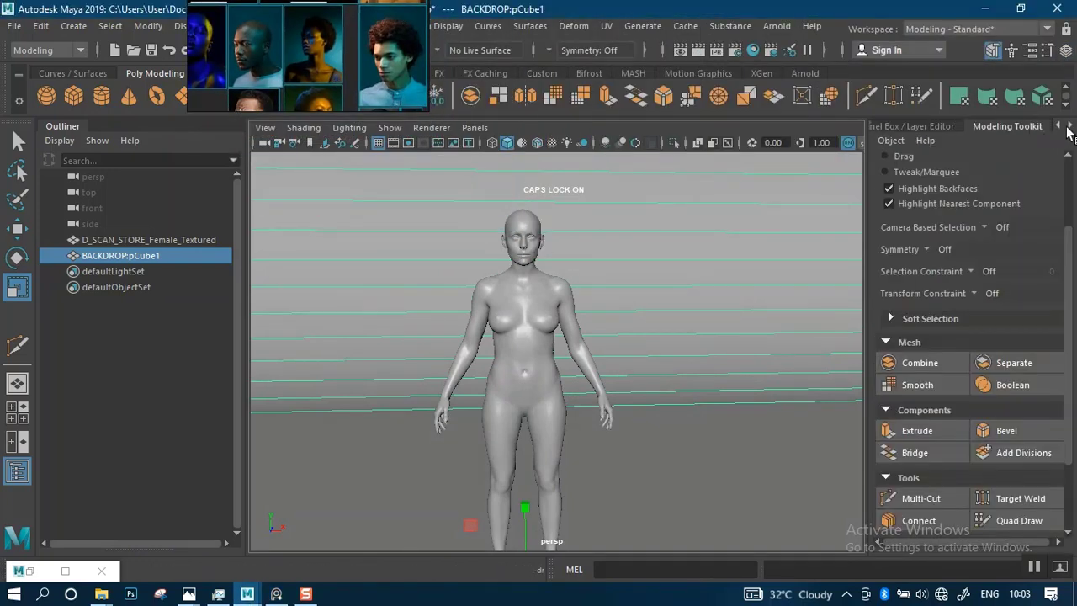
left_click(1067, 127)
left_click(1028, 125)
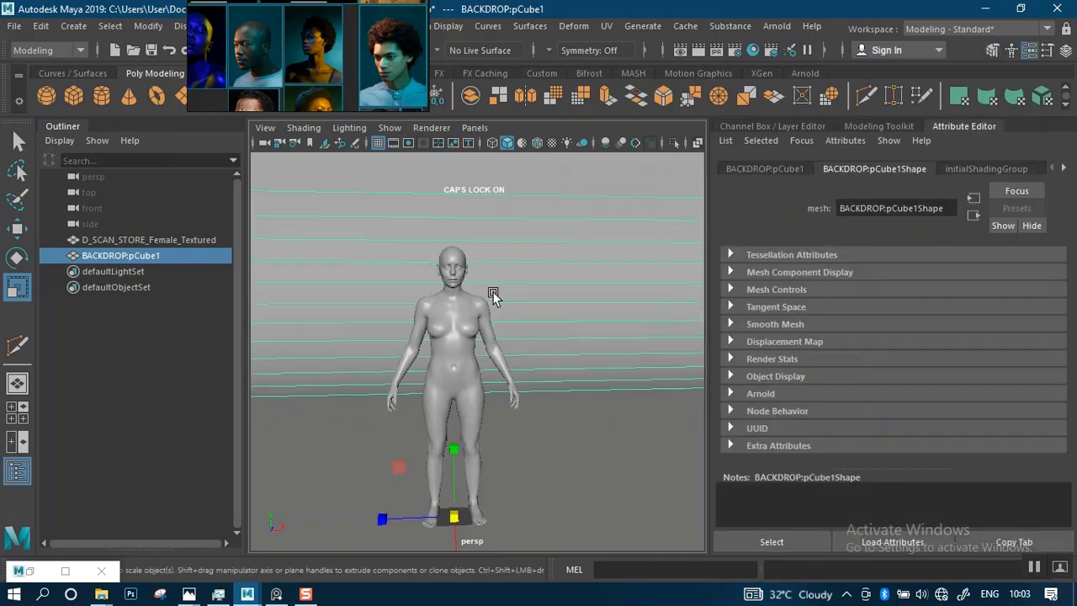
scroll(535, 361, "up", 3)
mouse_move(541, 356)
middle_mouse_down("alt")
mouse_move(575, 344)
mouse_move(546, 349)
middle_mouse_up("alt")
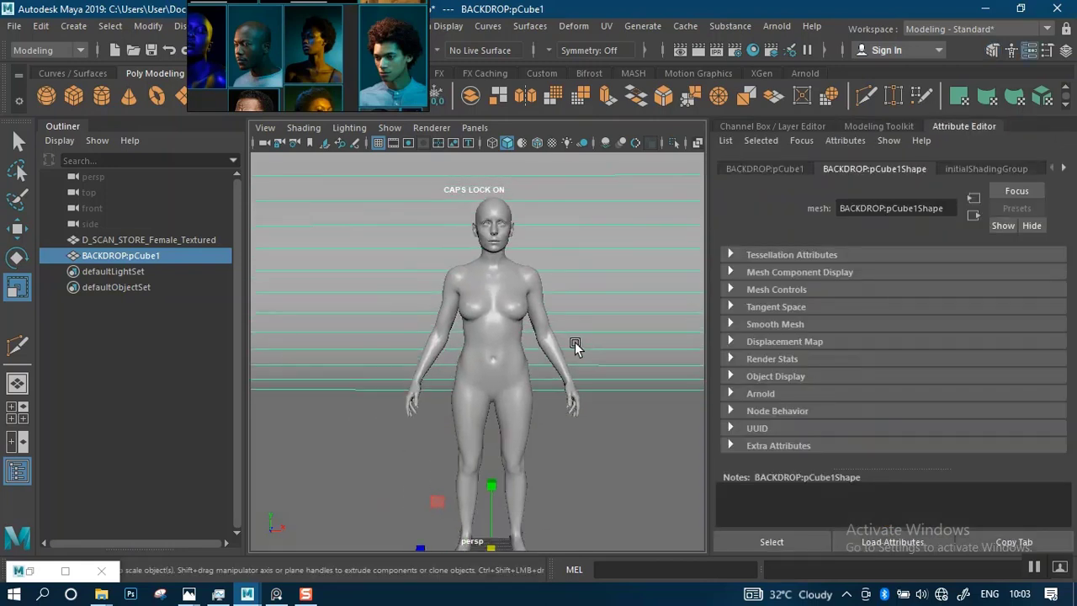
key("Caps_Lock")
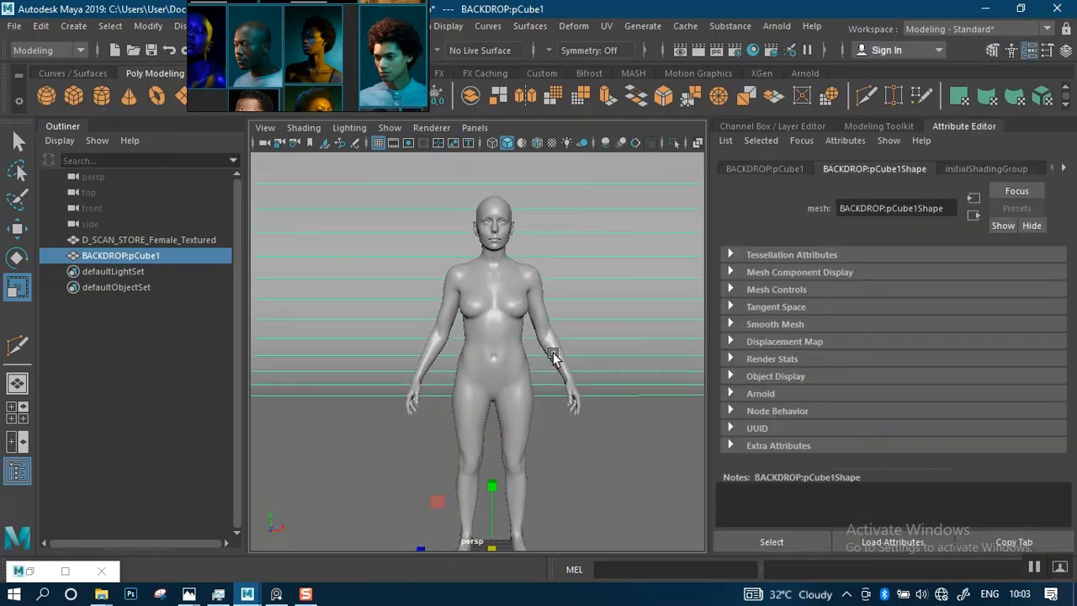
Select the persp camera and set its Focal Length to 85
left_click(93, 176)
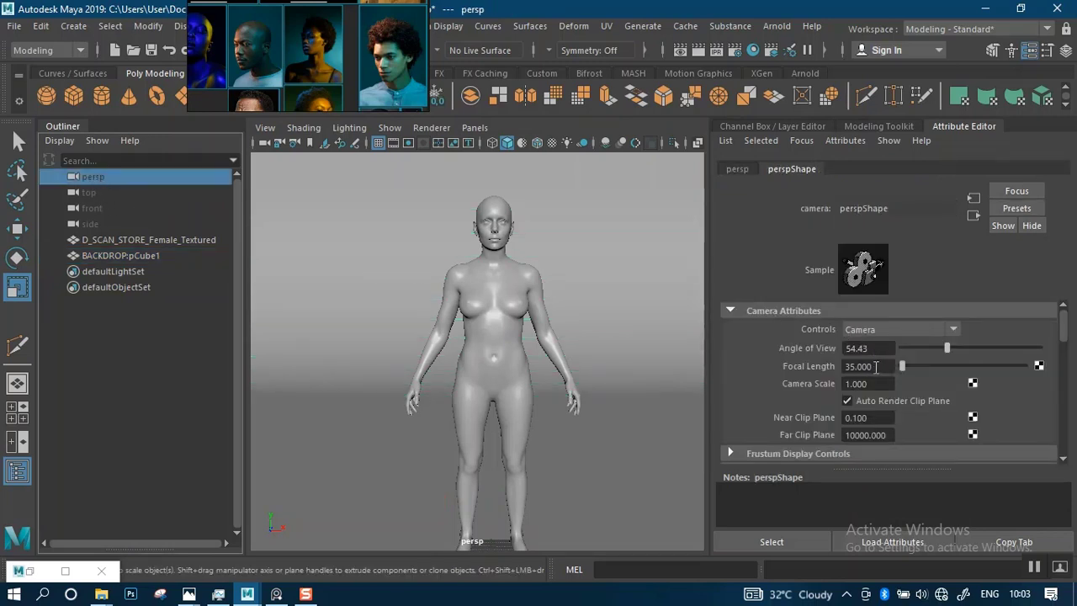
left_click_drag(876, 367, 826, 367)
type("85")
key("Return")
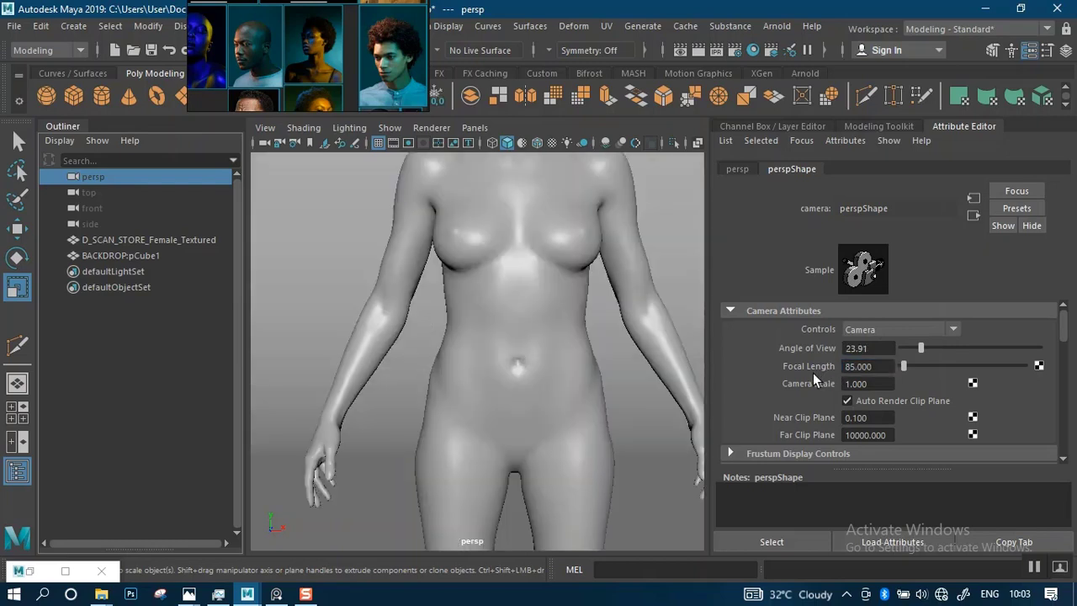
Review the perspShape attributes and close the minimized Render Settings window
scroll(517, 387, "down", 5)
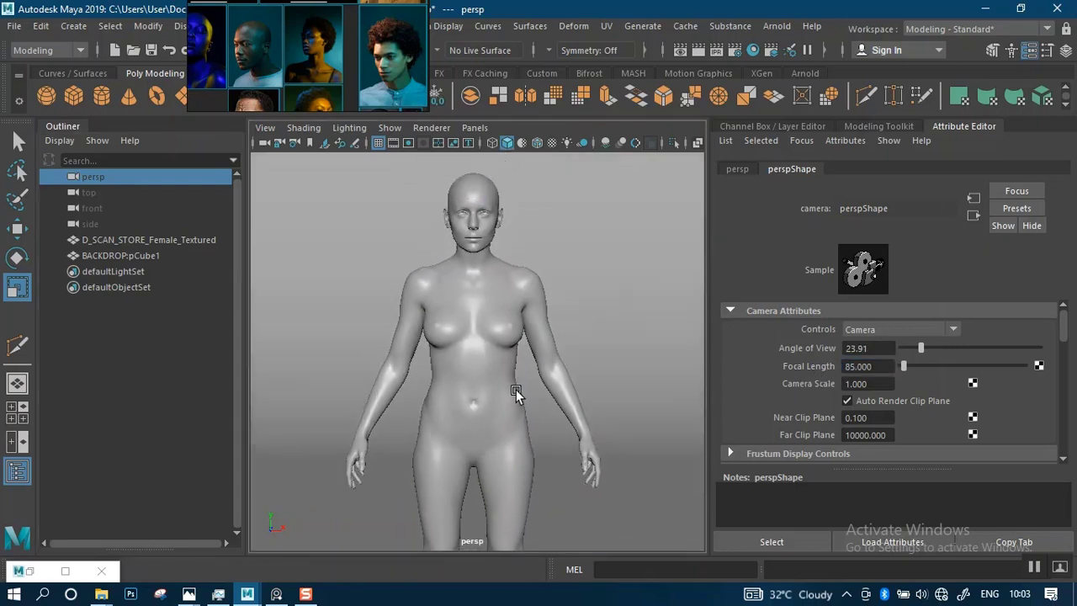
scroll(508, 337, "up", 10)
scroll(517, 404, "down", 5)
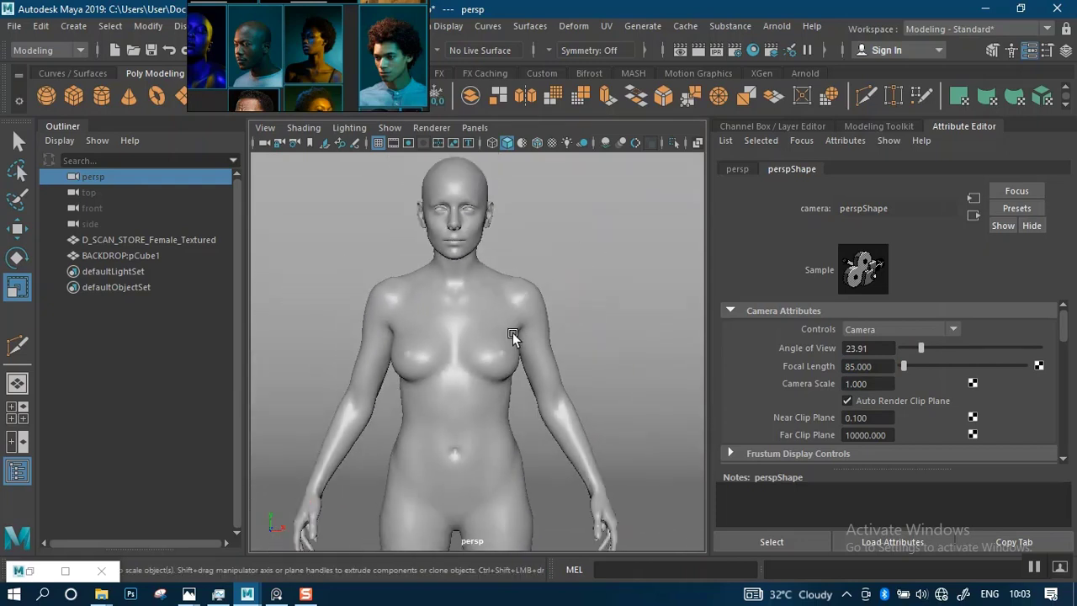
scroll(527, 375, "up", 4)
scroll(520, 394, "up", 2)
scroll(541, 360, "down", 3)
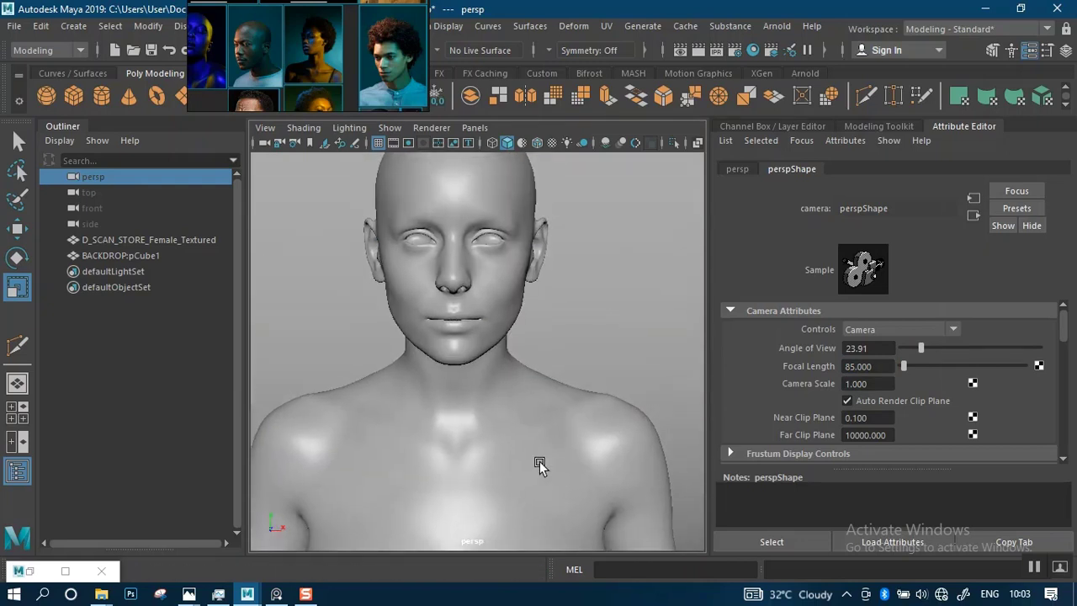
scroll(524, 384, "down", 3)
scroll(528, 337, "down", 3)
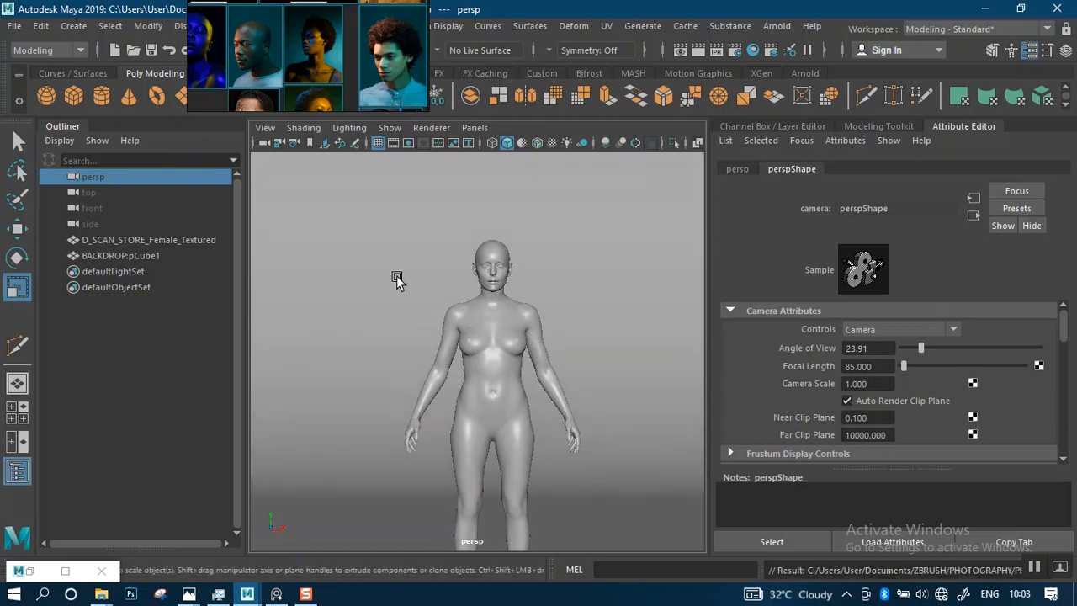
scroll(477, 347, "up", 3)
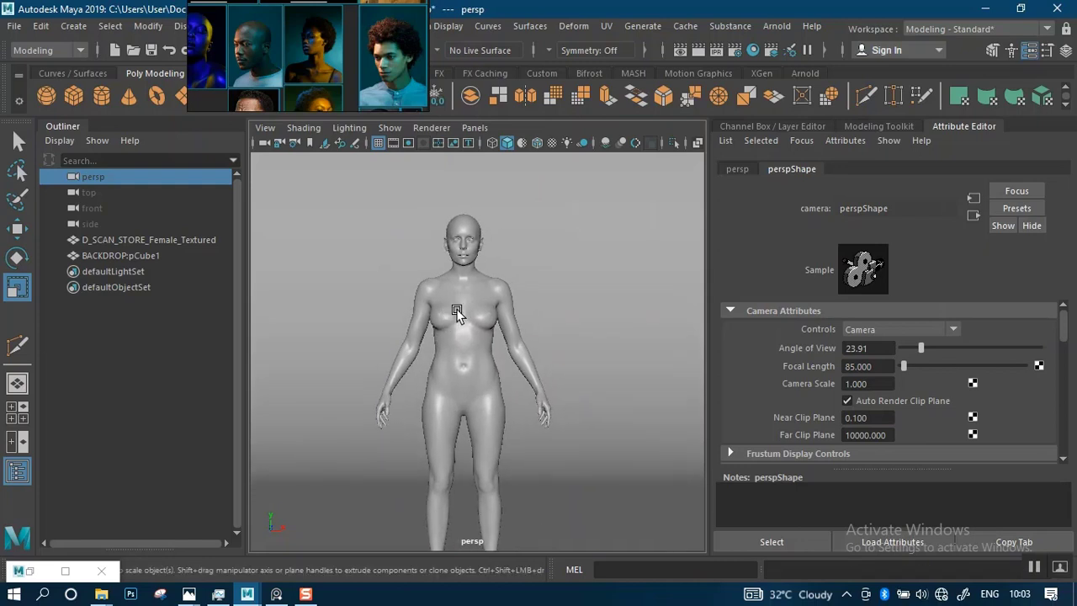
scroll(481, 350, "down", 1)
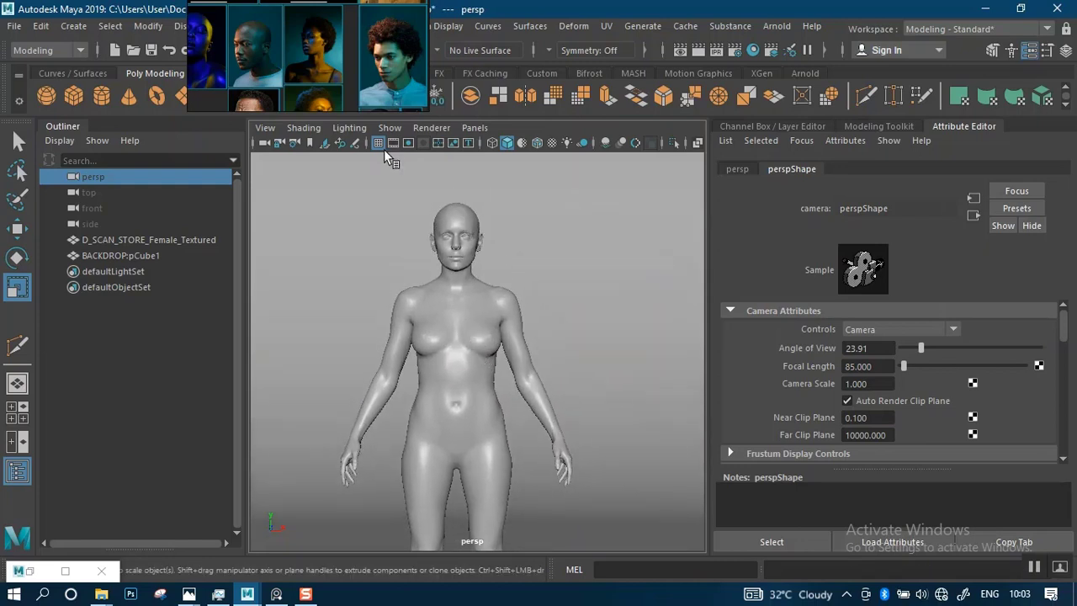
left_click(101, 572)
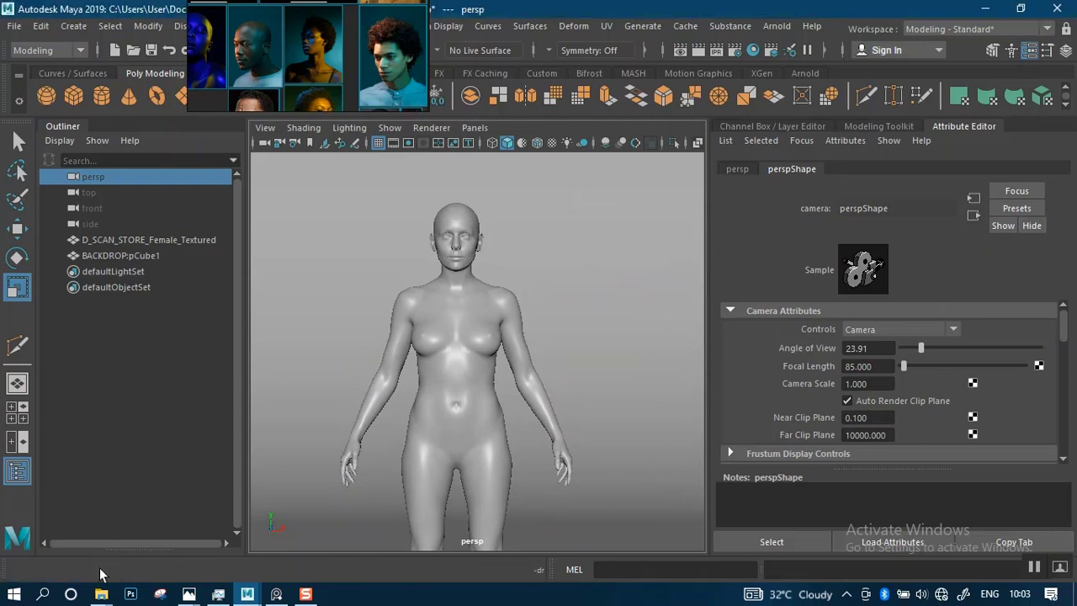
Turn on the Resolution Gate to show the 1024×1024 render frame
left_click(408, 142)
scroll(476, 327, "up", 1)
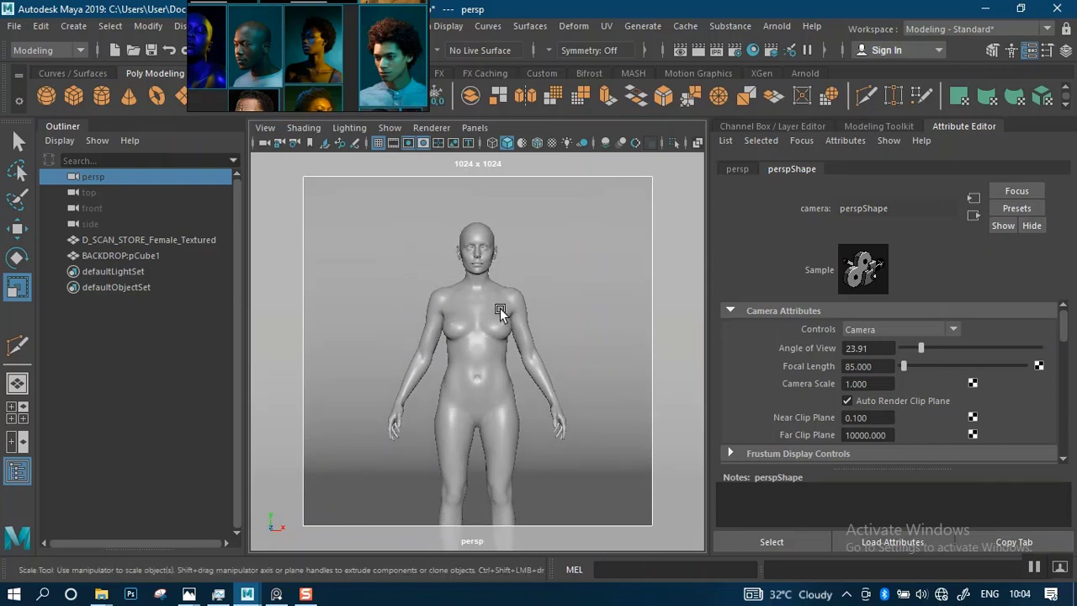
scroll(444, 340, "up", 2)
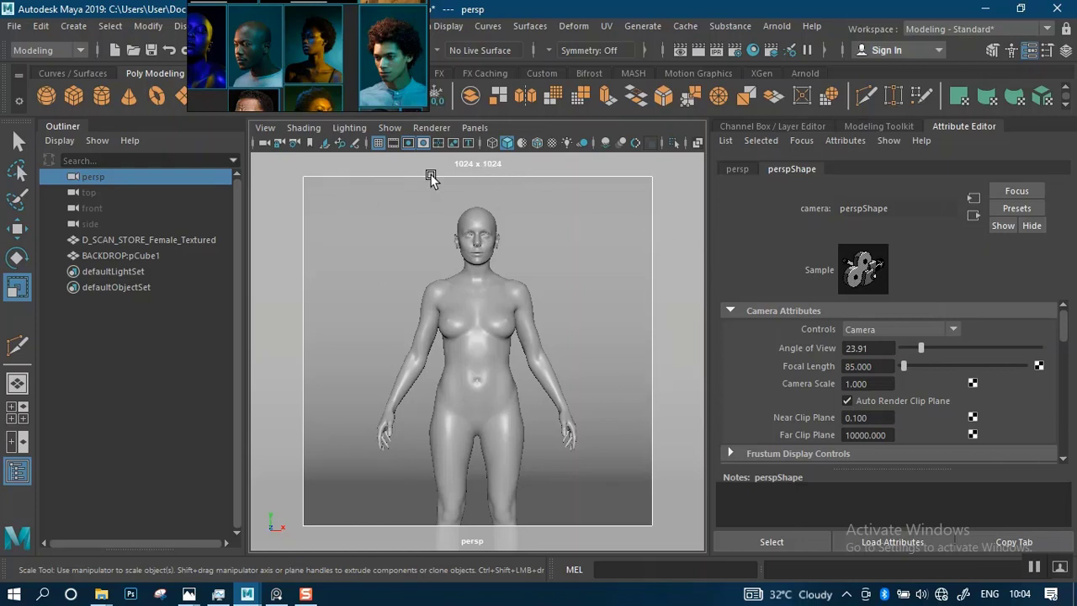
Tumble, track and zoom the persp camera until head and shoulders fill the gate
left_click_drag(505, 433, 551, 390, "alt")
scroll(537, 394, "up", 2)
scroll(540, 390, "up", 3)
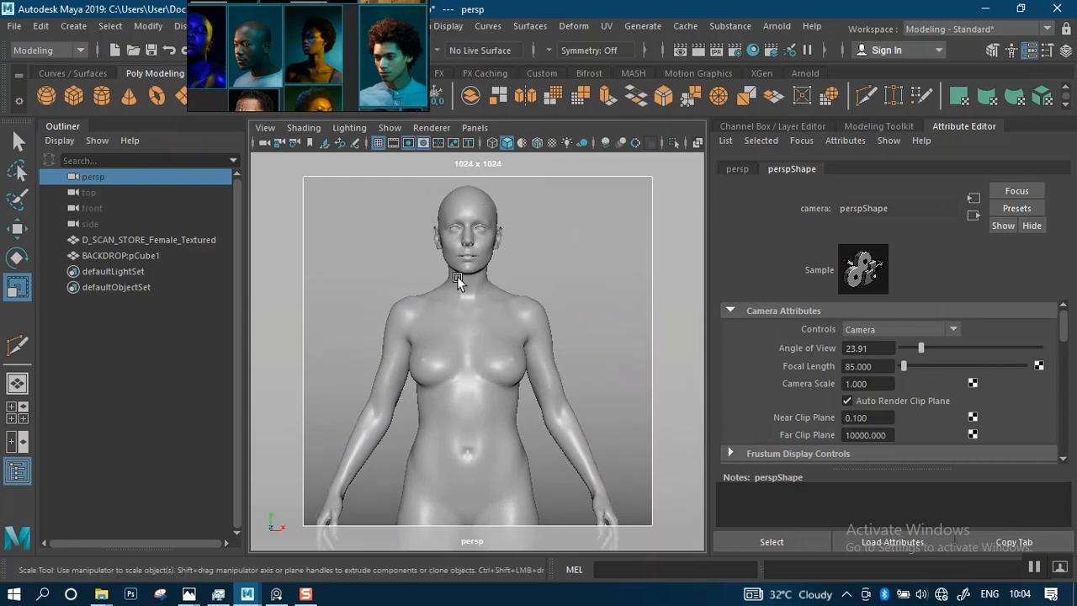
scroll(477, 334, "up", 3)
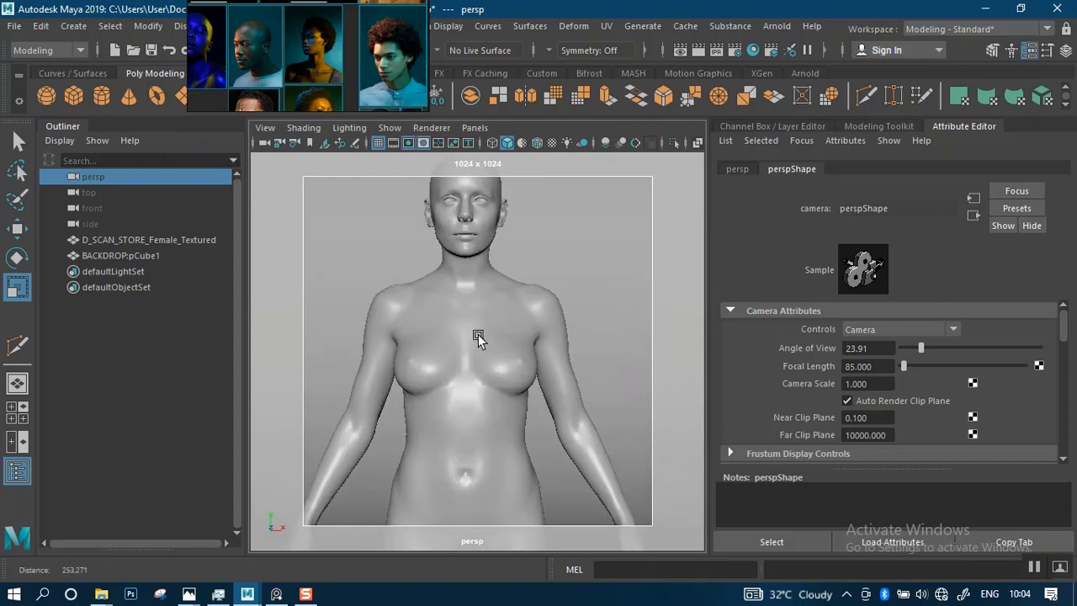
middle_click_drag(505, 344, 524, 368, "alt")
scroll(526, 369, "up", 2)
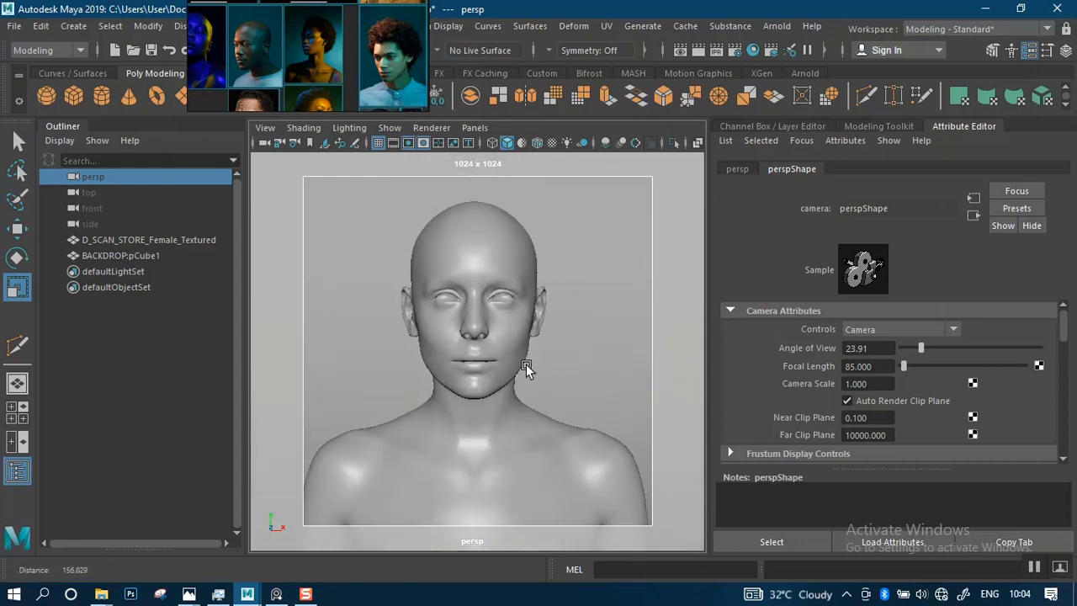
scroll(525, 368, "down", 2)
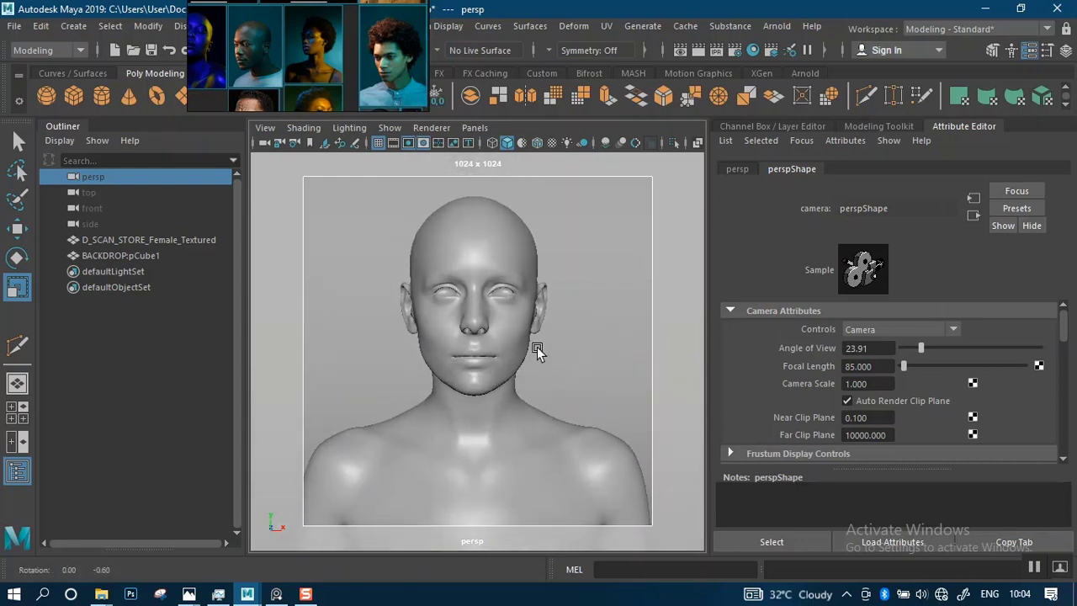
scroll(541, 356, "up", 2)
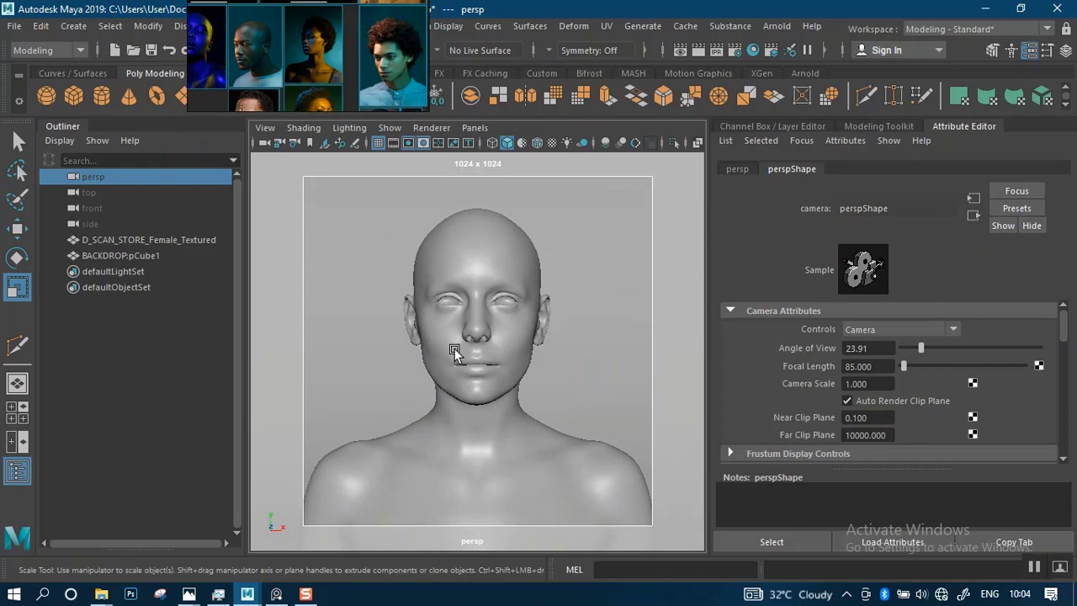
Save the current head-and-shoulders view as a new camera bookmark named front_cam
left_click(266, 131)
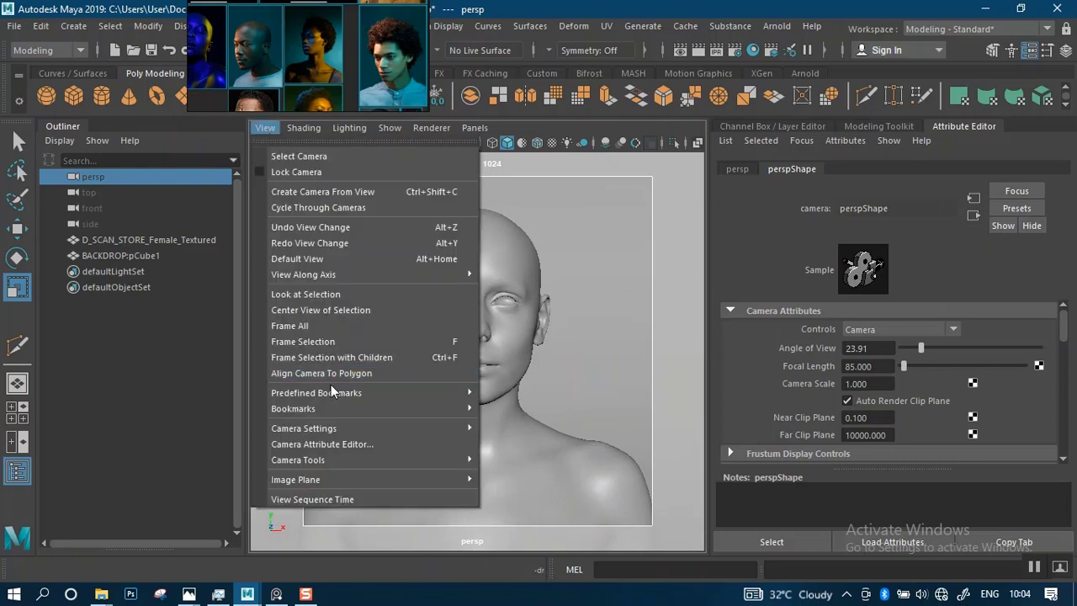
mouse_move(369, 412)
left_click(513, 412)
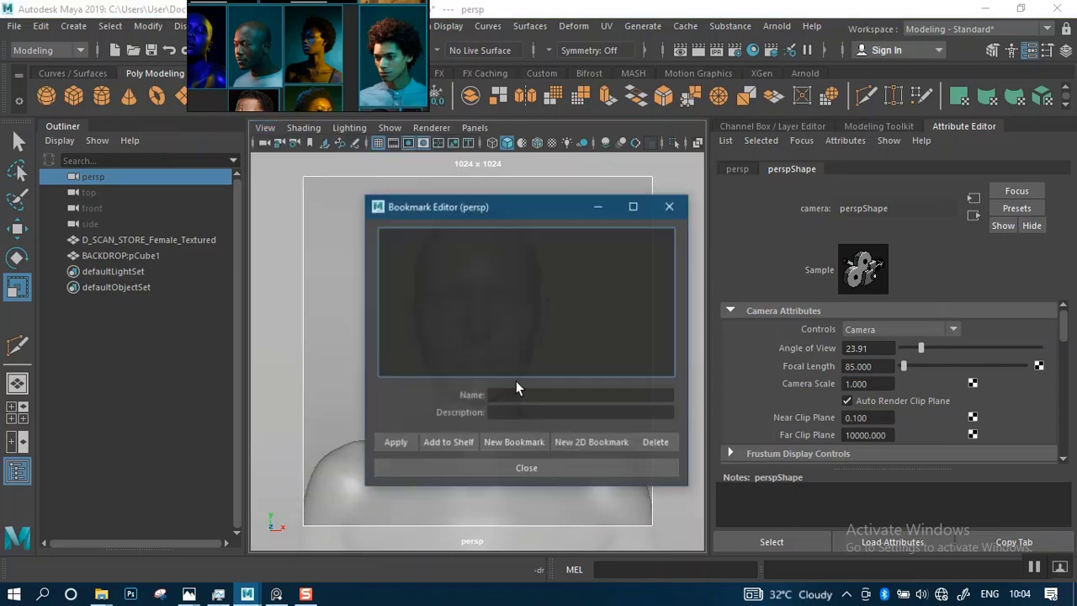
left_click(508, 397)
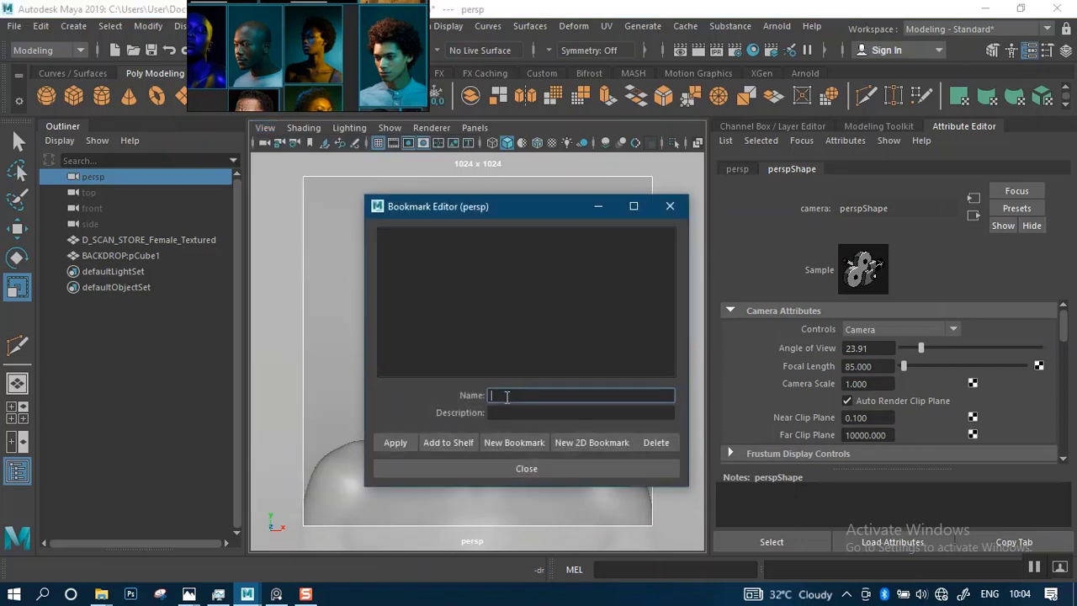
left_click(501, 442)
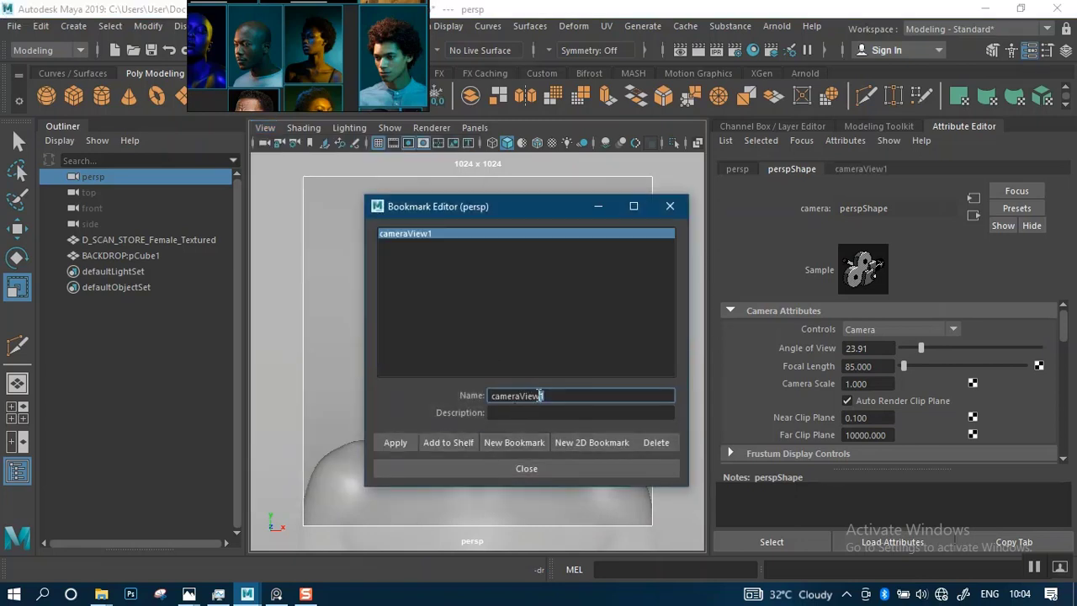
left_click_drag(539, 395, 487, 396)
type("f")
type("ront")
type(" v")
key("Return")
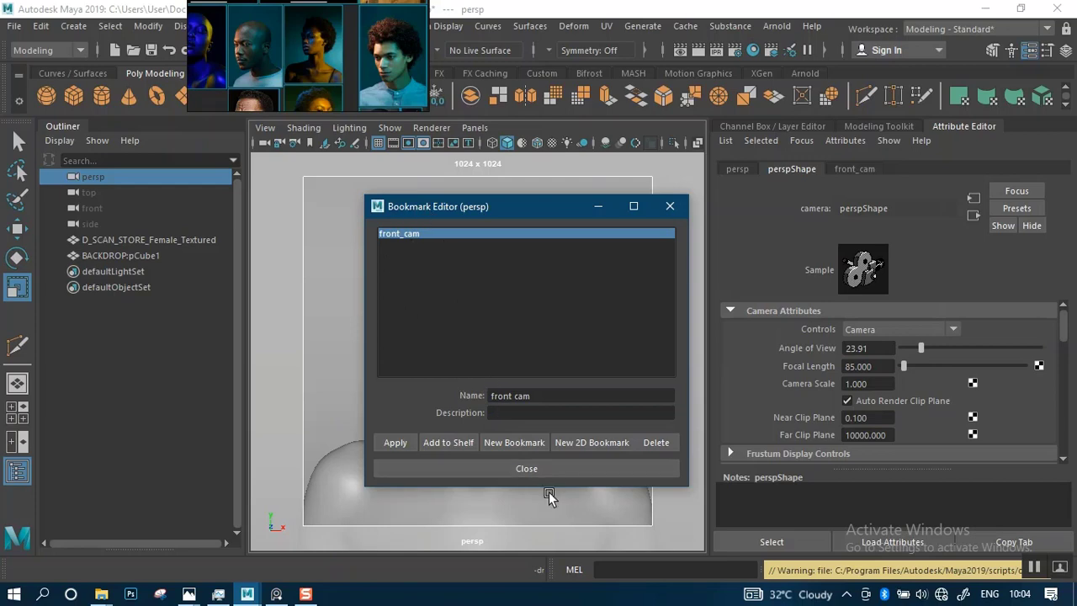
left_click(530, 469)
After tumbling to the side, restore the front_cam bookmarked view
scroll(519, 428, "down", 3)
left_click_drag(519, 429, 503, 397, "alt")
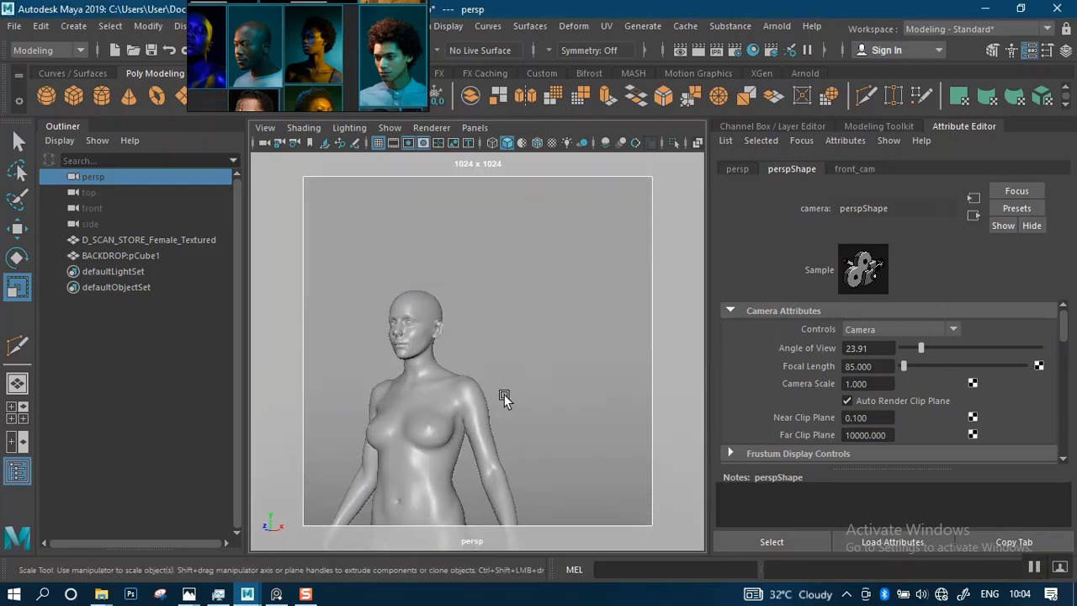
left_click(265, 128)
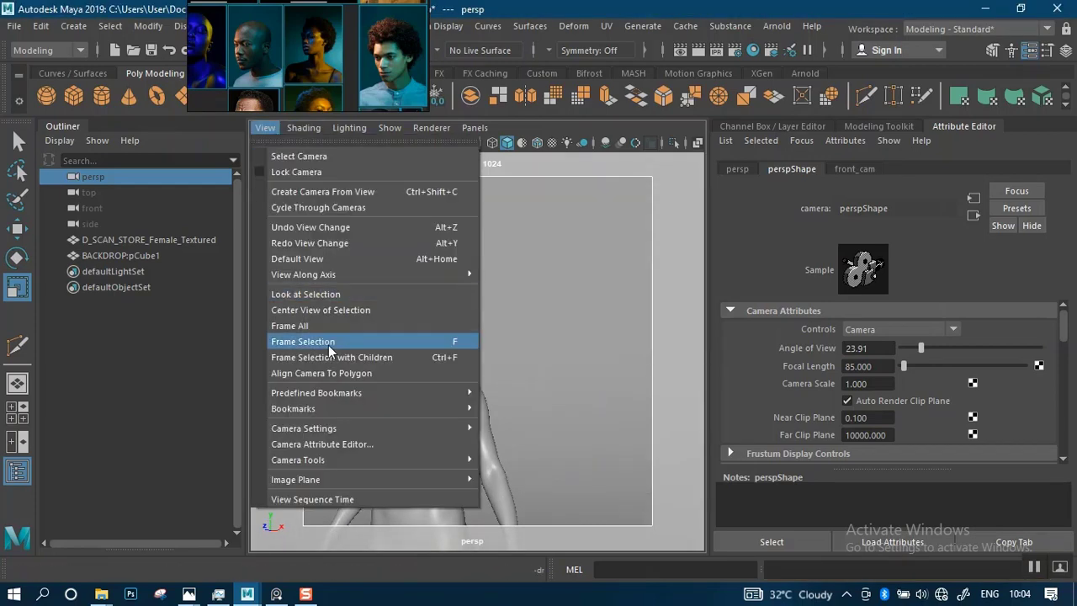
mouse_move(380, 414)
left_click(515, 410)
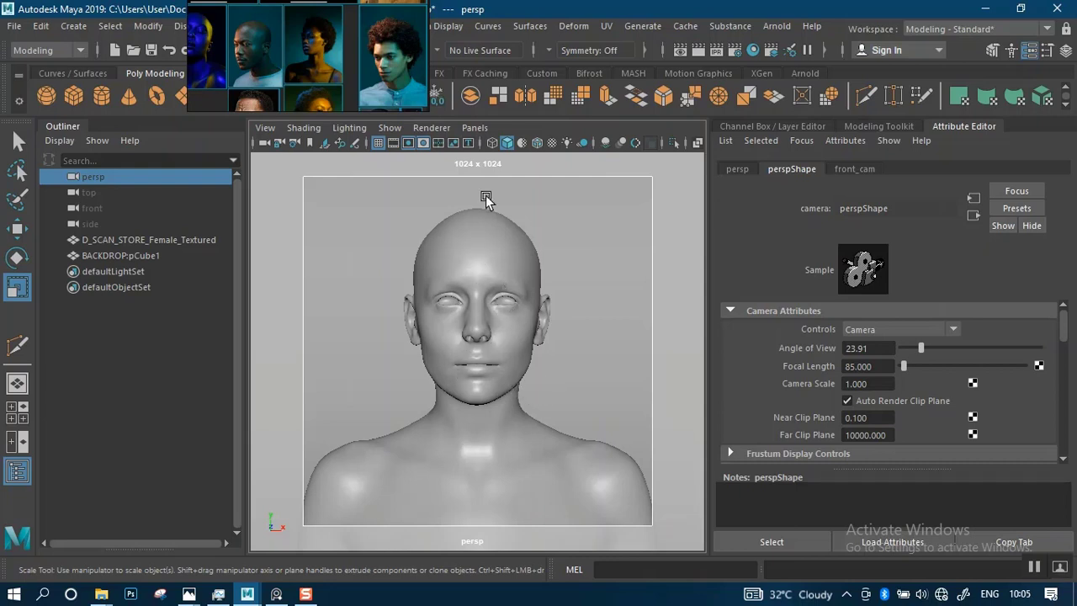
Assign a new Arnold aiStandardSurface material to the backdrop
left_click(482, 267)
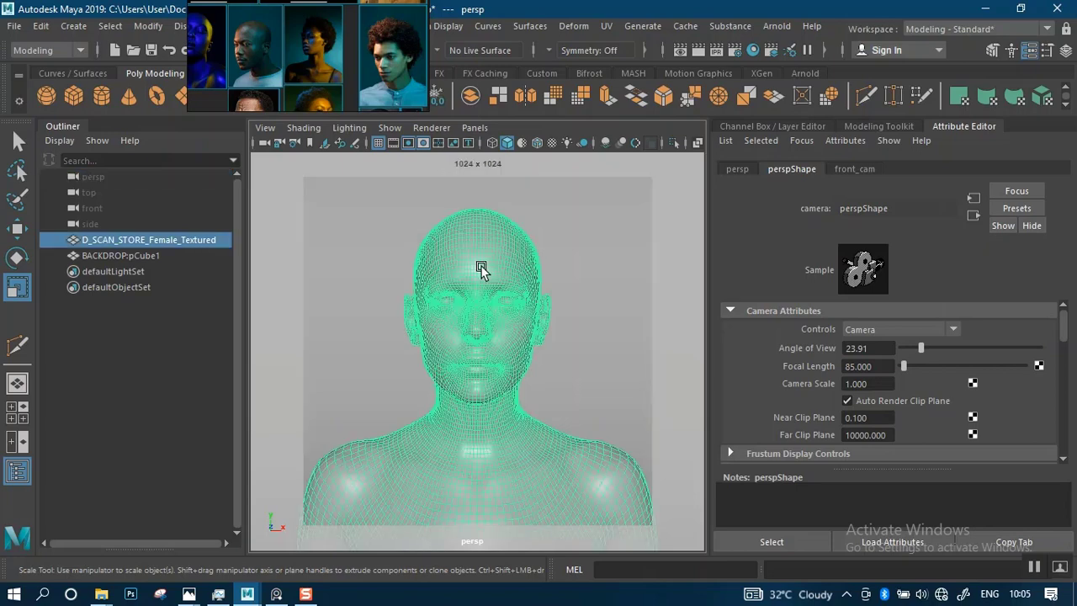
left_click(571, 268)
right_click(579, 268)
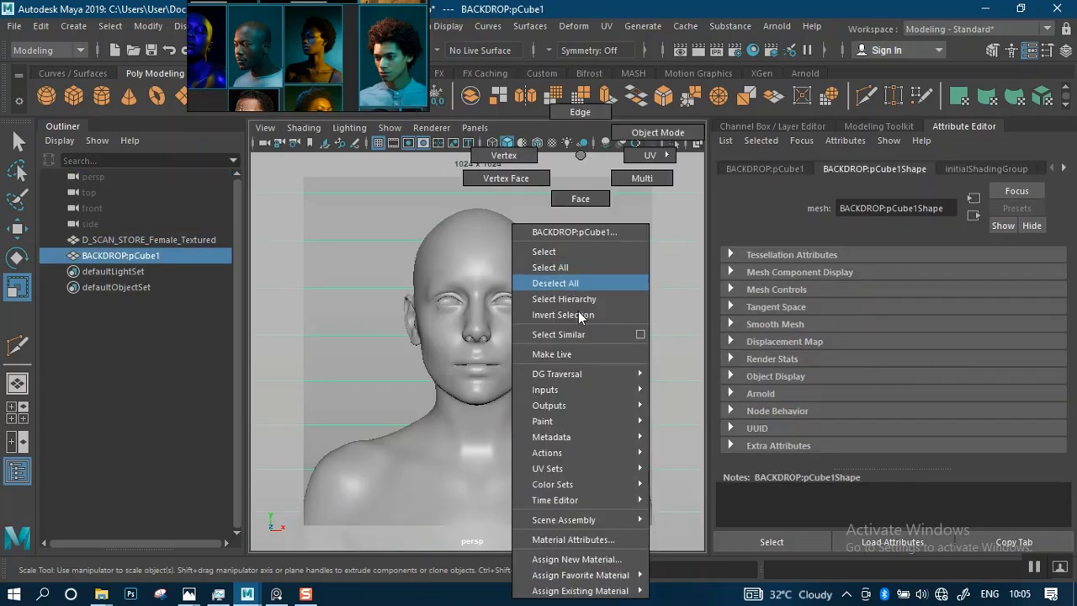
left_click(579, 560)
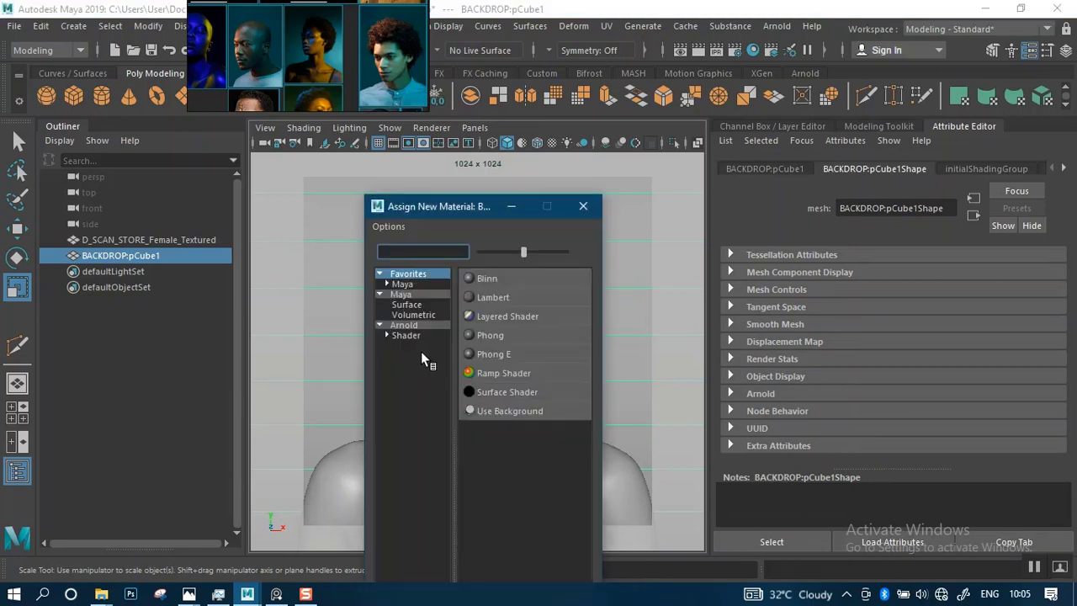
left_click(417, 326)
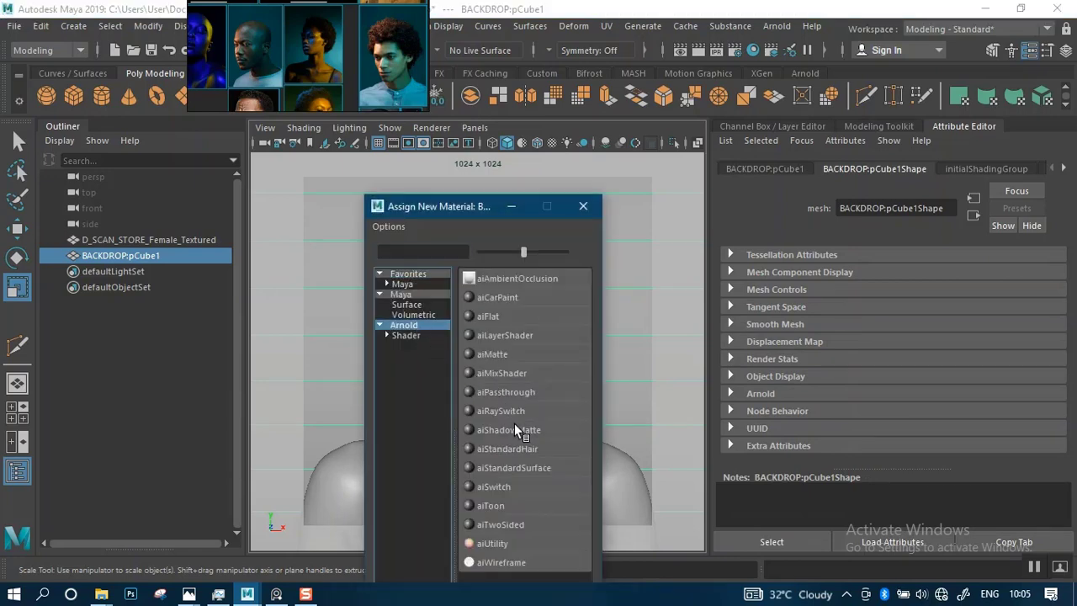
left_click(499, 467)
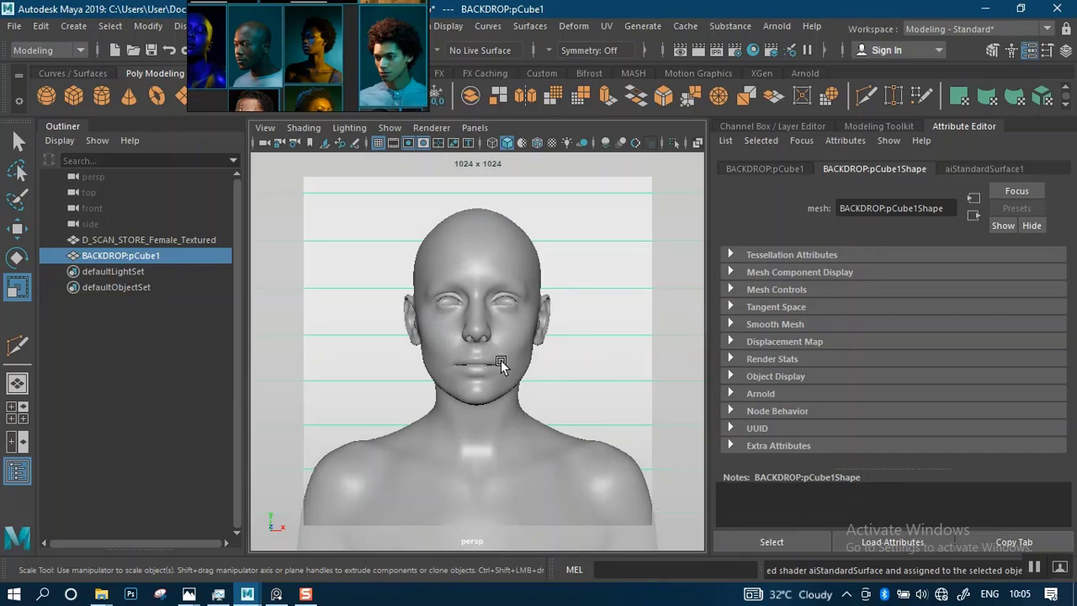
Rename the backdrop's new shader to AI_BACKDROP, then select the female mesh
left_click(505, 320)
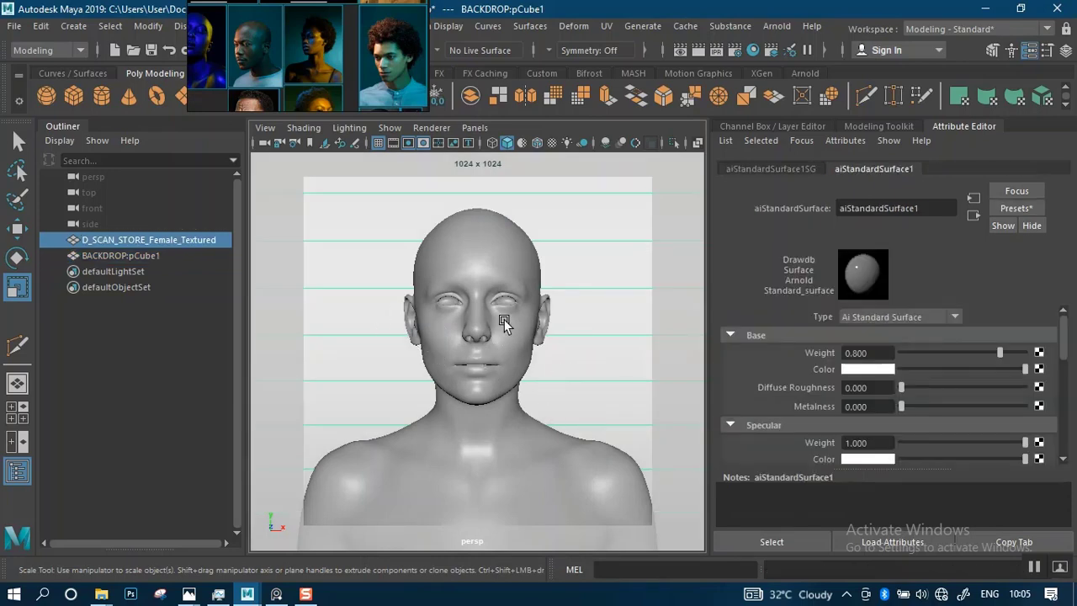
left_click(377, 314)
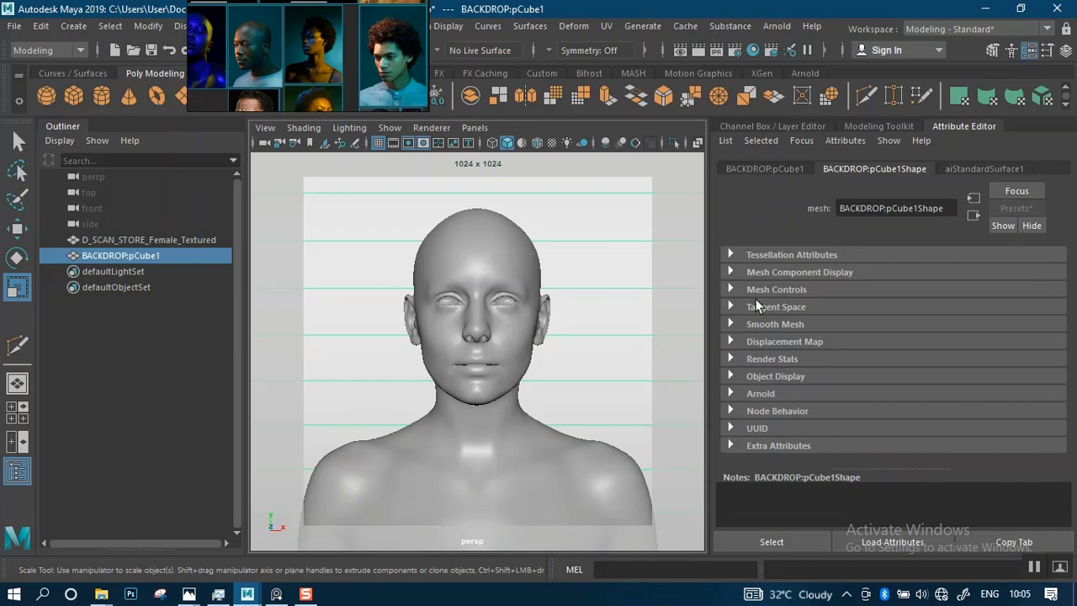
left_click(981, 169)
left_click_drag(926, 208, 769, 194)
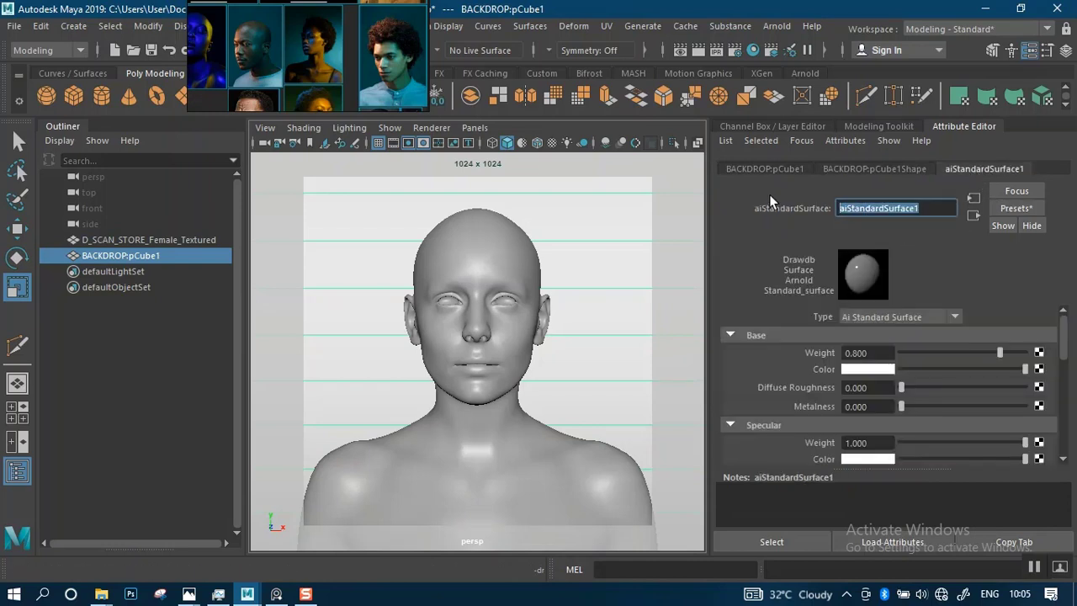
key("Caps_Lock")
type("AI BA")
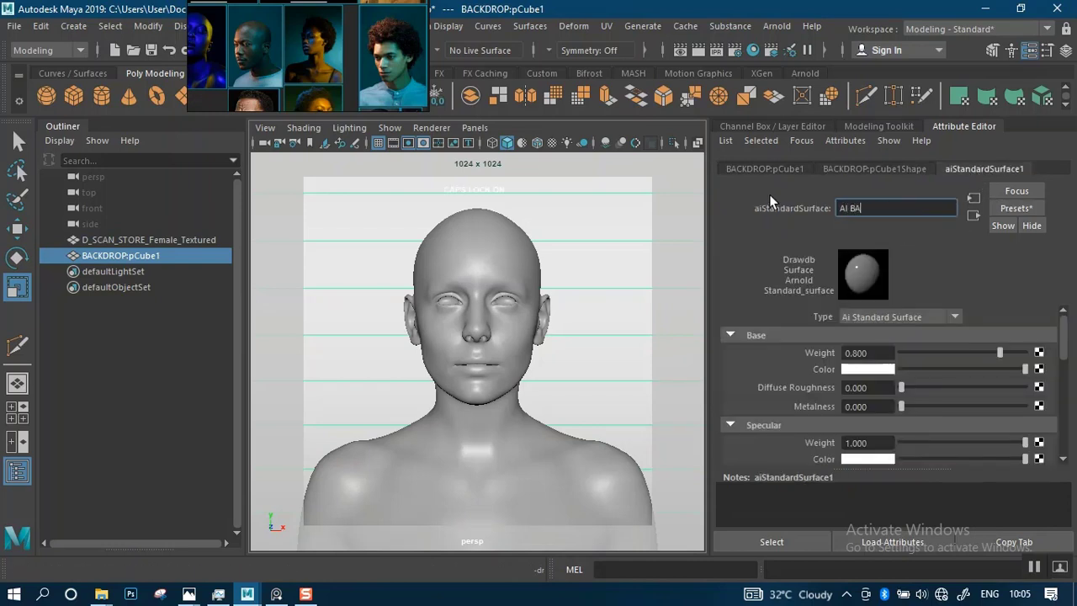
type("CKDROP")
key("Return")
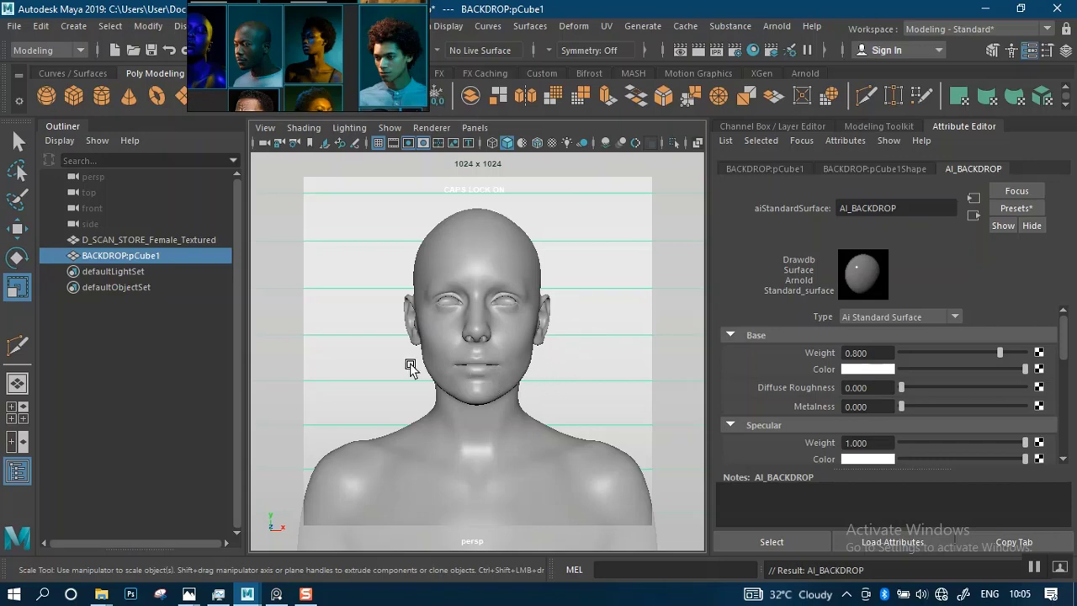
left_click(176, 240)
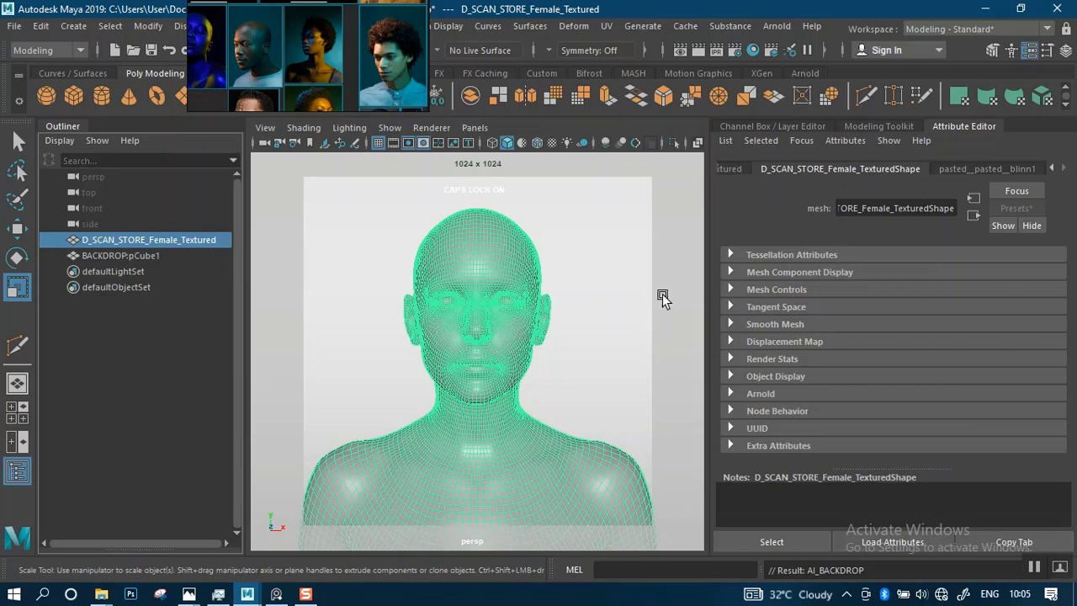
Assign an aiStandardSurface to the female mesh and name the shader AI_FEMALE_BASE
left_click_drag(385, 76, 247, 60)
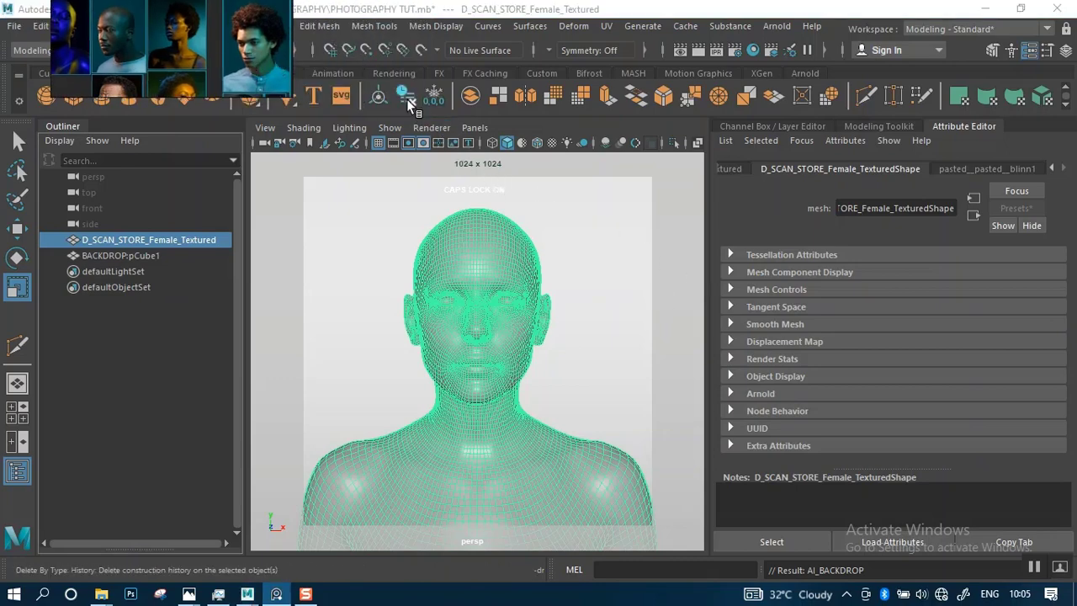
left_click(409, 99)
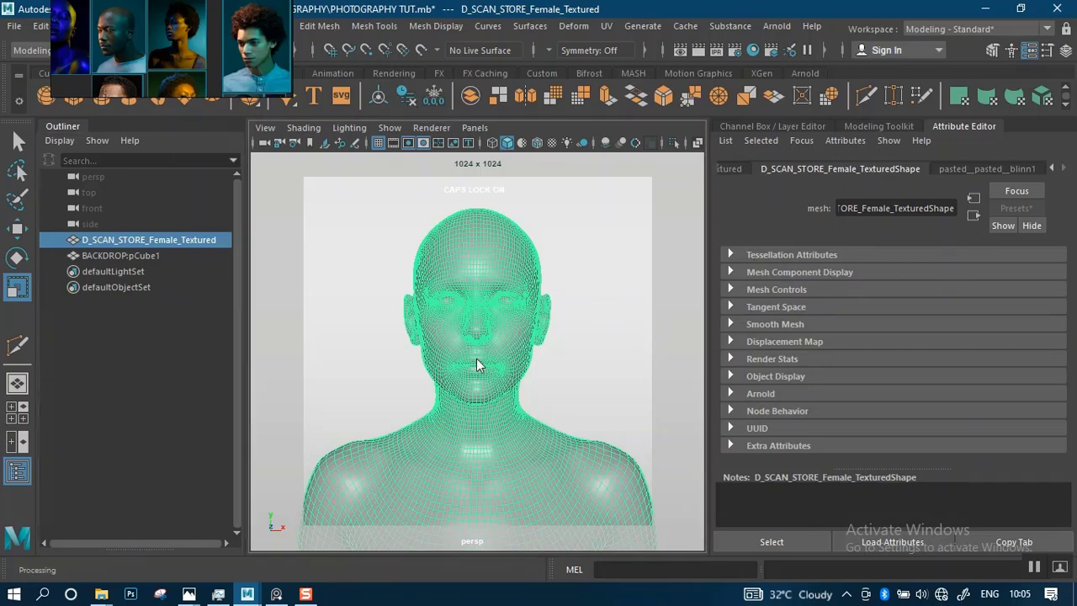
right_click_drag(476, 366, 462, 557)
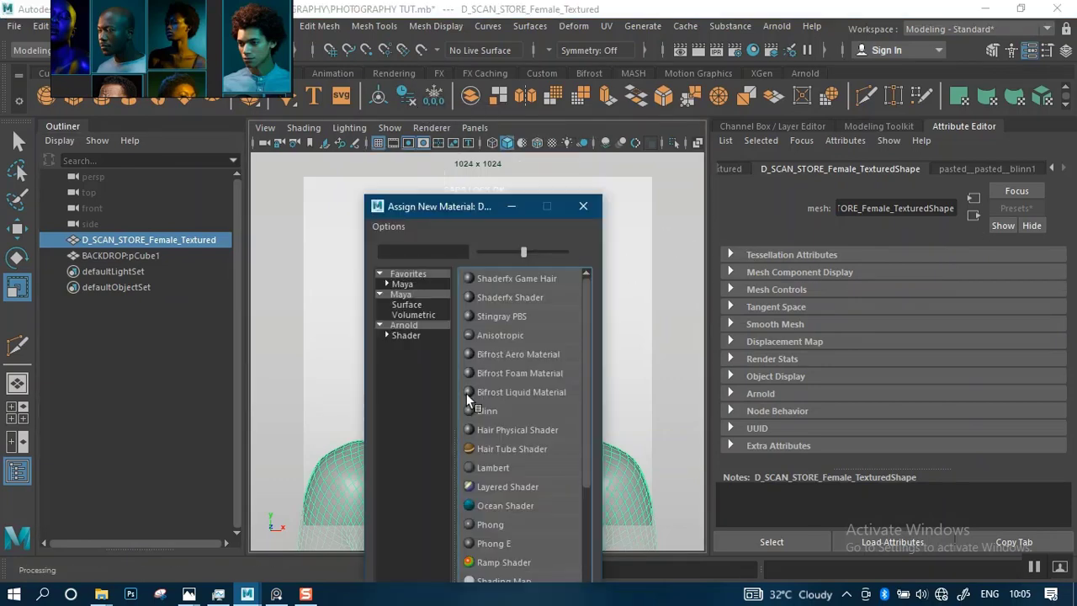
left_click(405, 326)
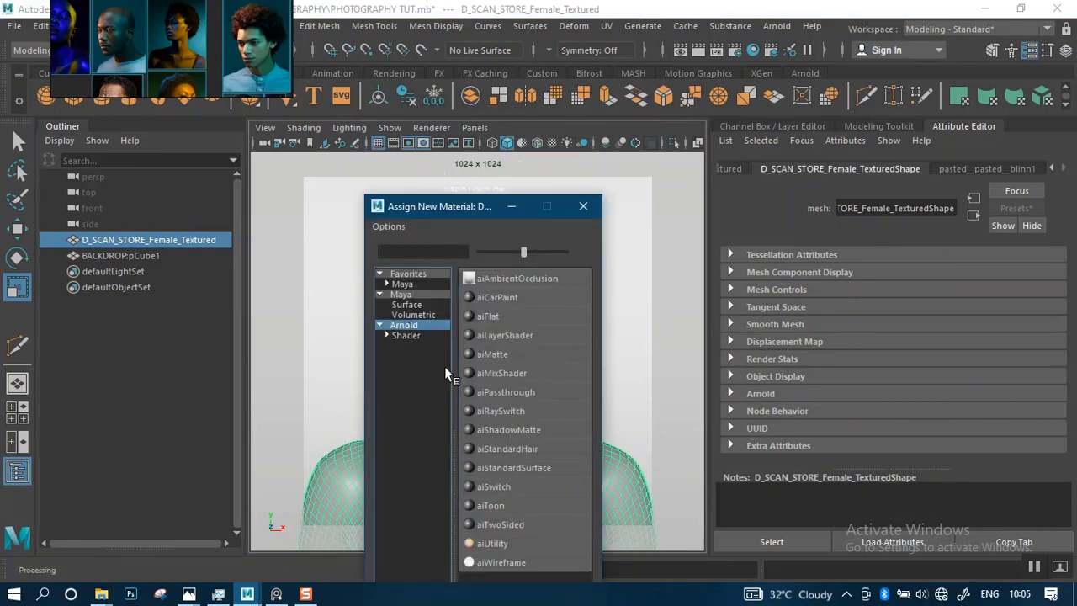
left_click(498, 467)
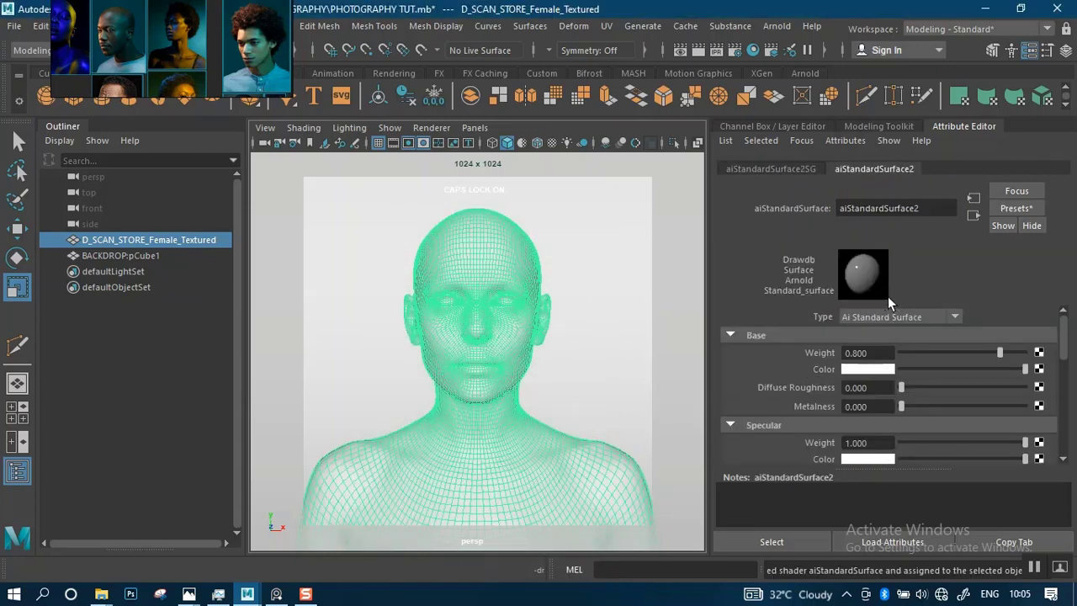
double_click(924, 210)
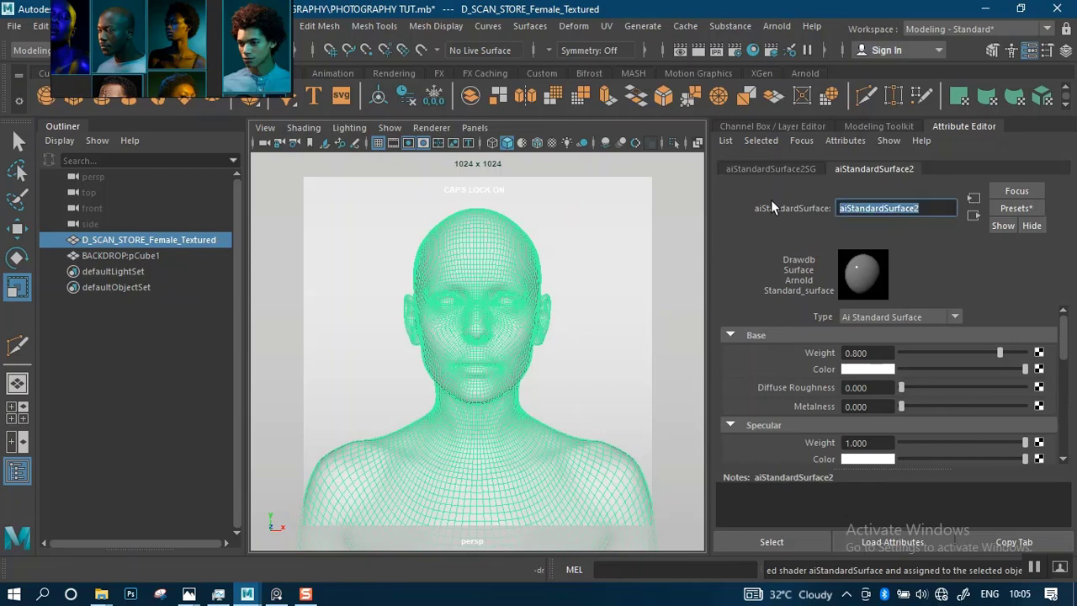
type("AI")
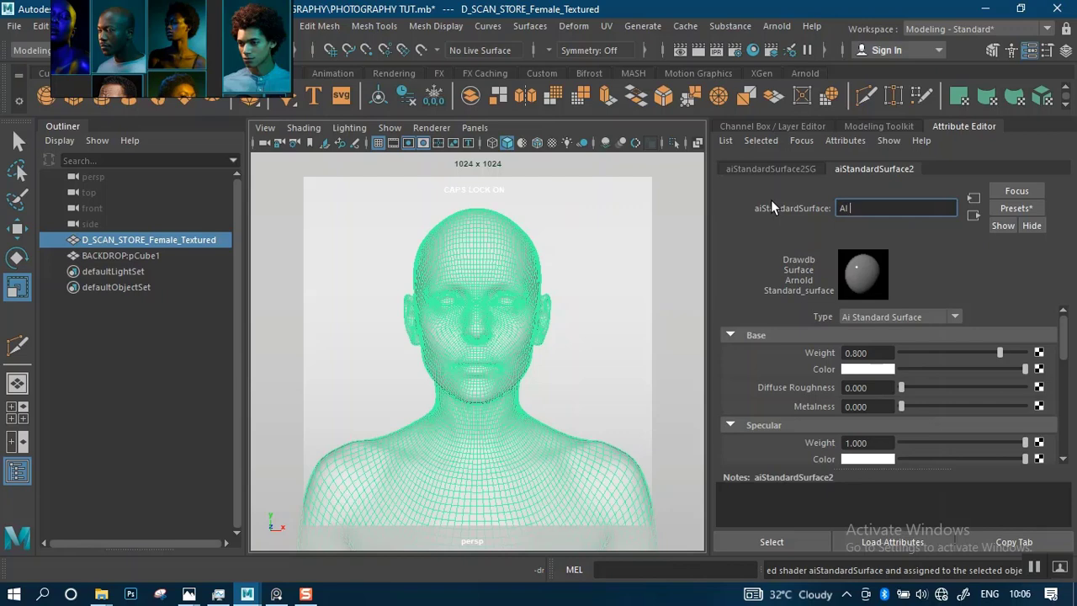
type(" FEMALE BASE")
key("Return")
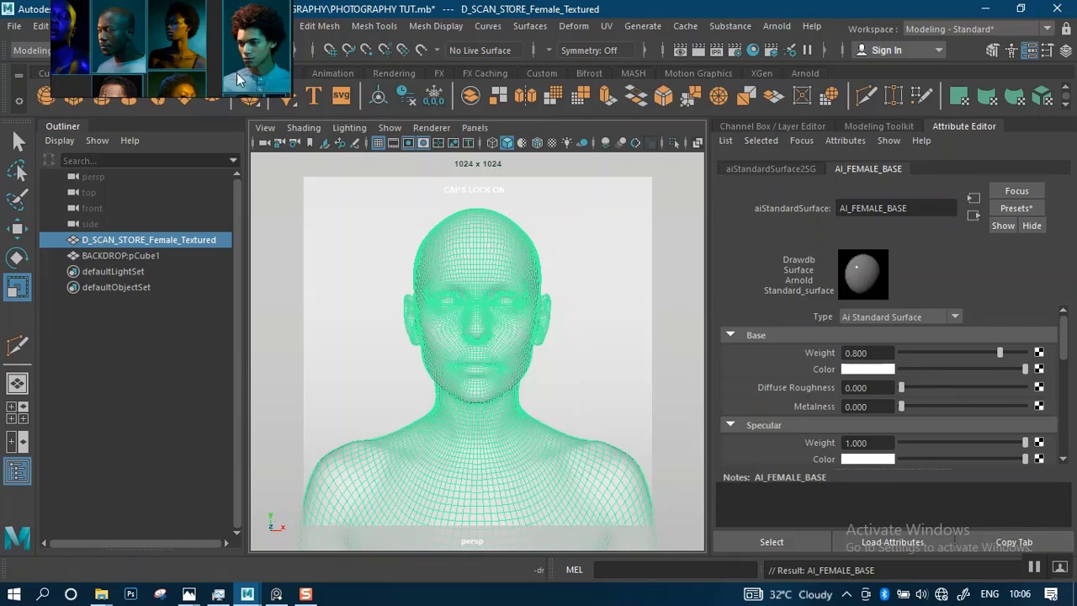
Bring the PureRef board beside the viewport and zoom into the boy's eye
left_click_drag(237, 80, 847, 328)
left_click_drag(776, 242, 939, 348)
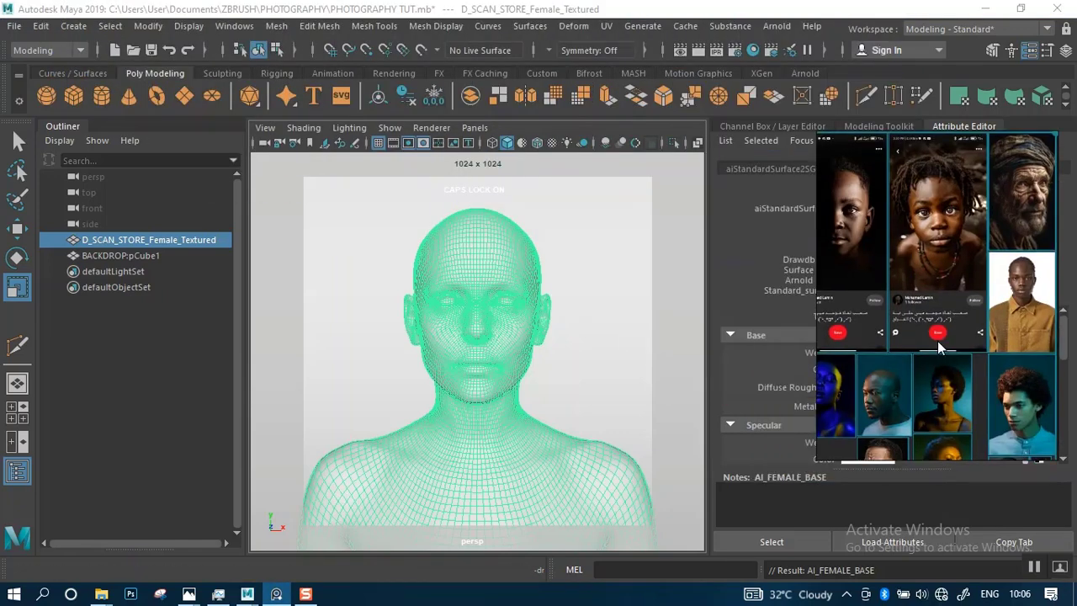
scroll(934, 307, "down", 5)
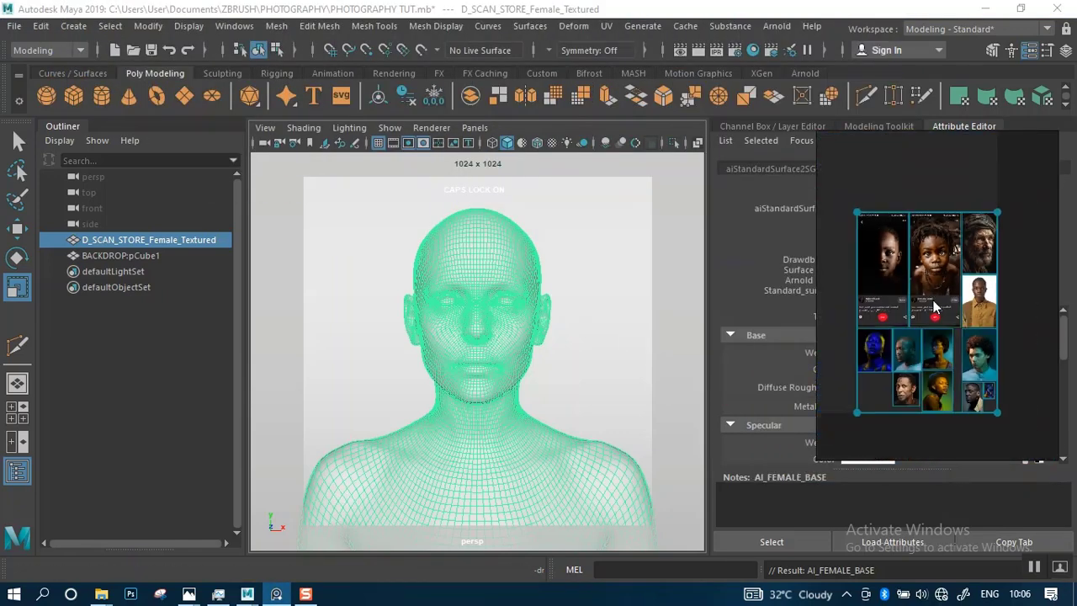
scroll(949, 355, "up", 5)
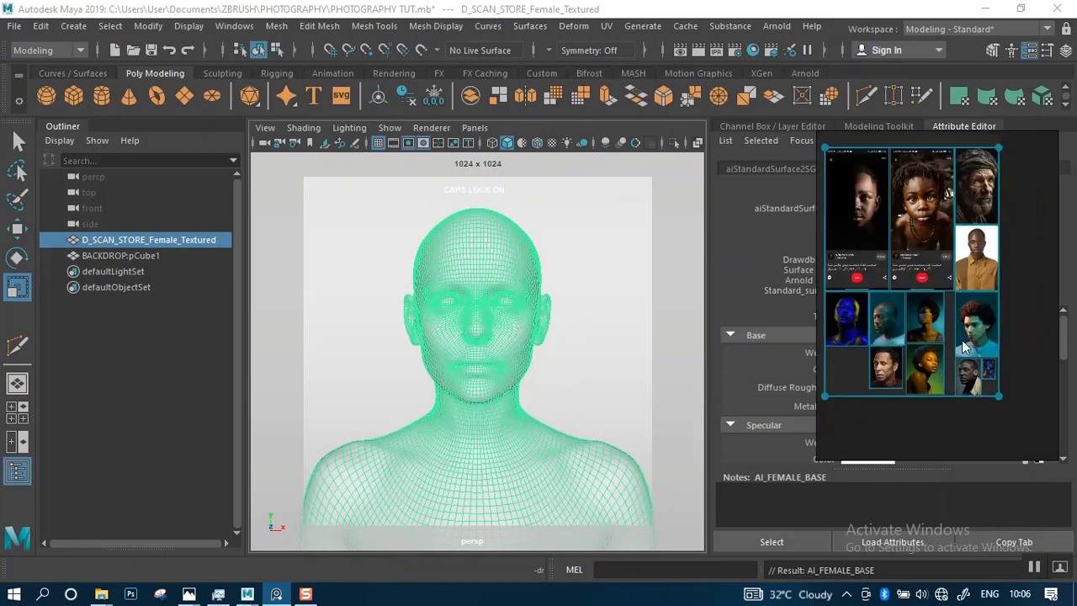
scroll(909, 328, "up", 2)
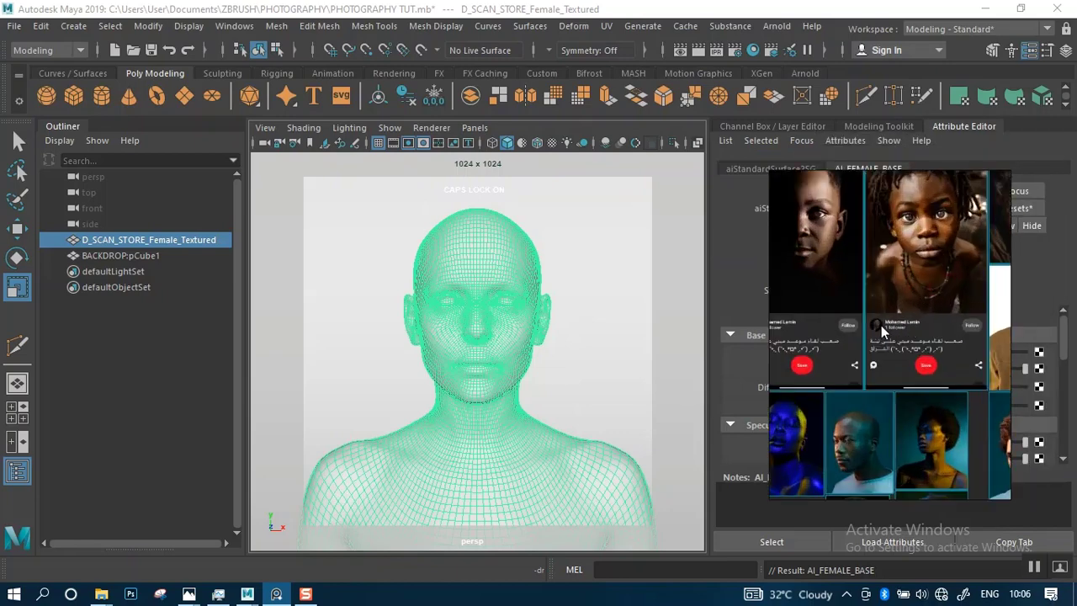
scroll(804, 247, "up", 5)
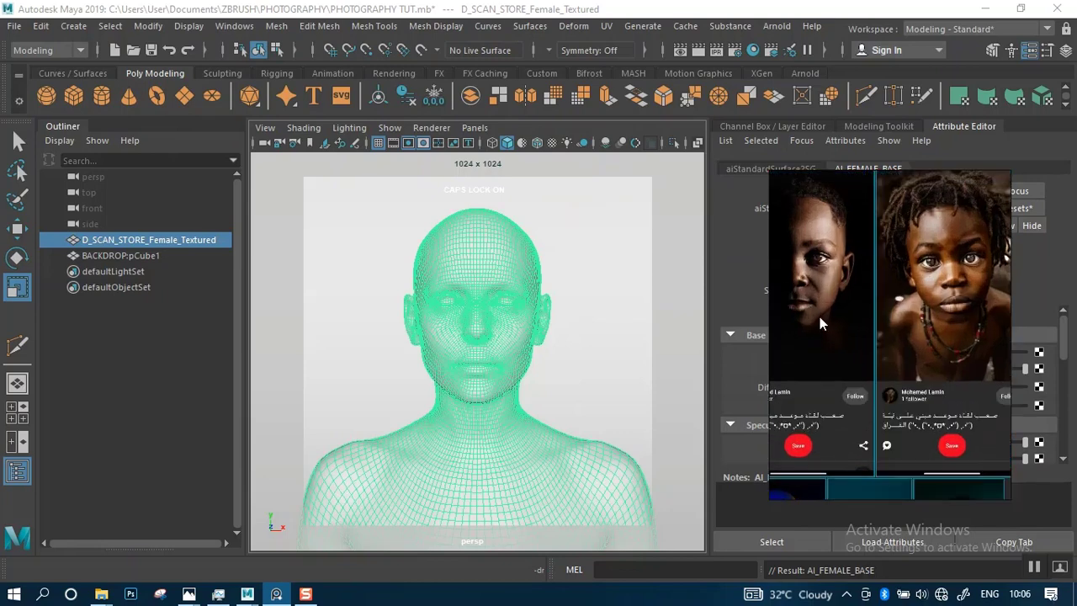
scroll(841, 354, "up", 6)
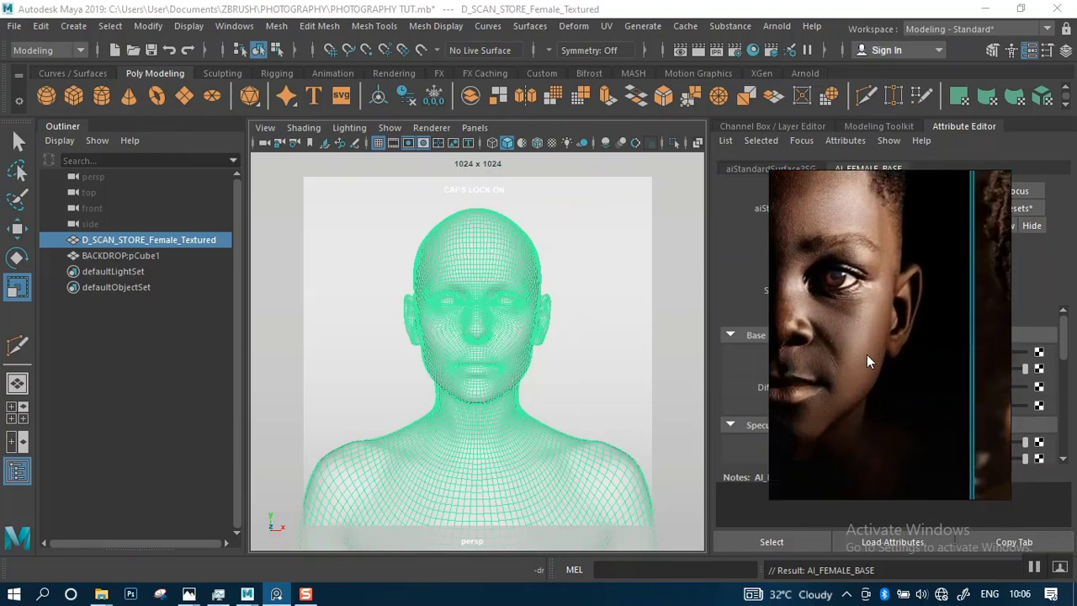
scroll(863, 358, "down", 2)
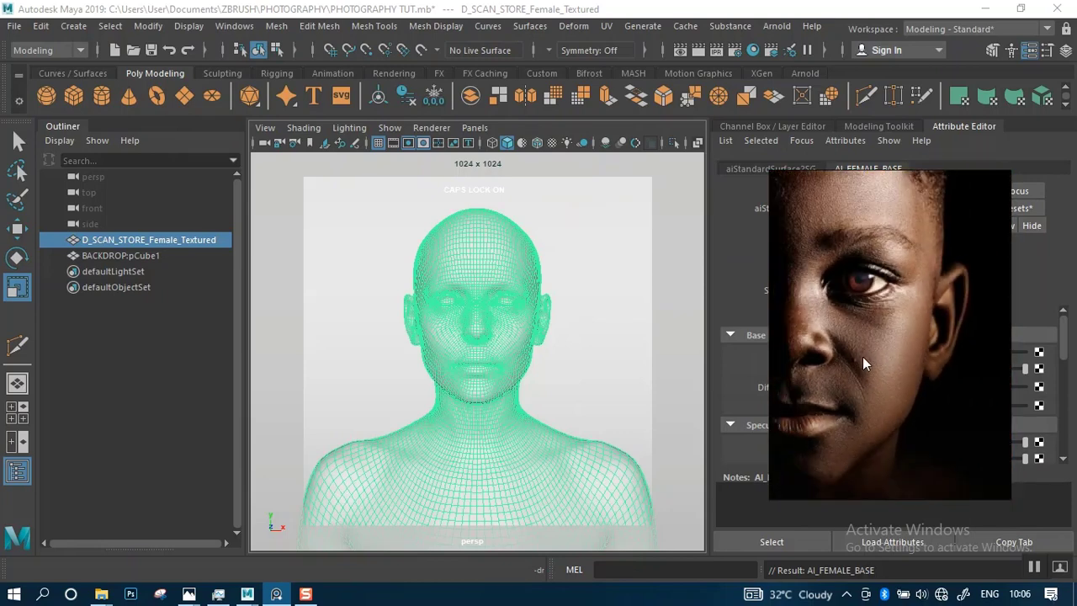
scroll(876, 354, "up", 4)
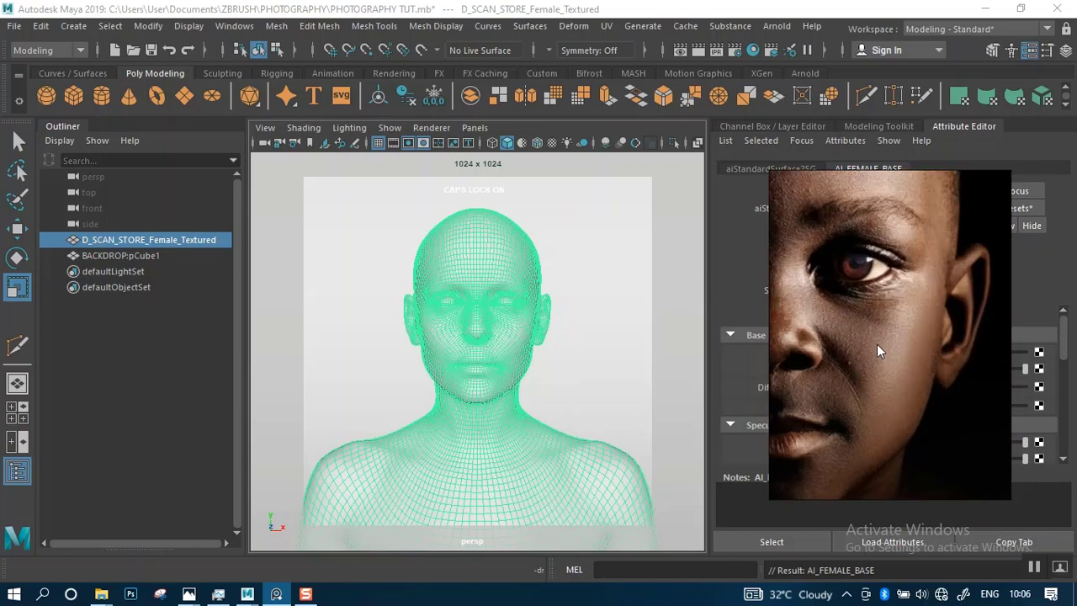
Centre the enlarged eye in the board, select the backdrop, and move the board up-right
left_click_drag(893, 383, 867, 397)
scroll(882, 392, "down", 2)
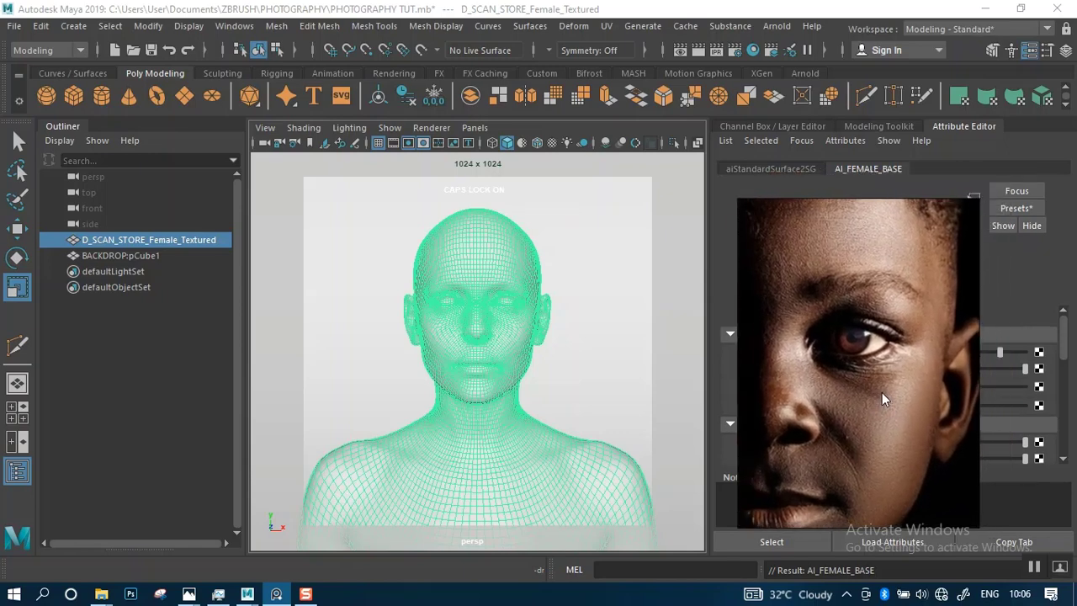
scroll(883, 423, "up", 6)
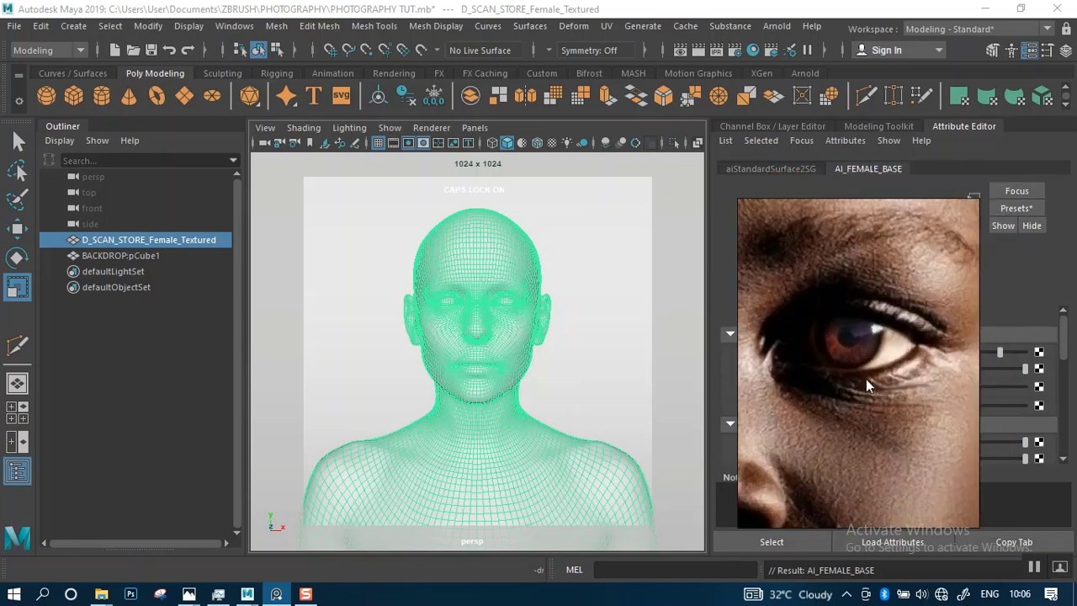
left_click_drag(877, 387, 862, 396)
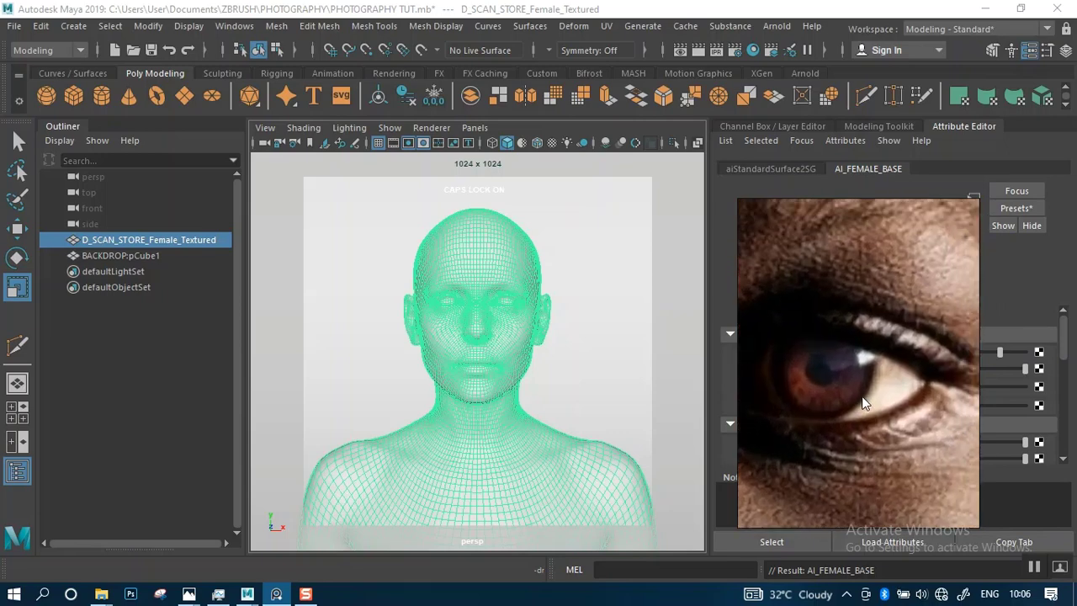
scroll(858, 380, "up", 3)
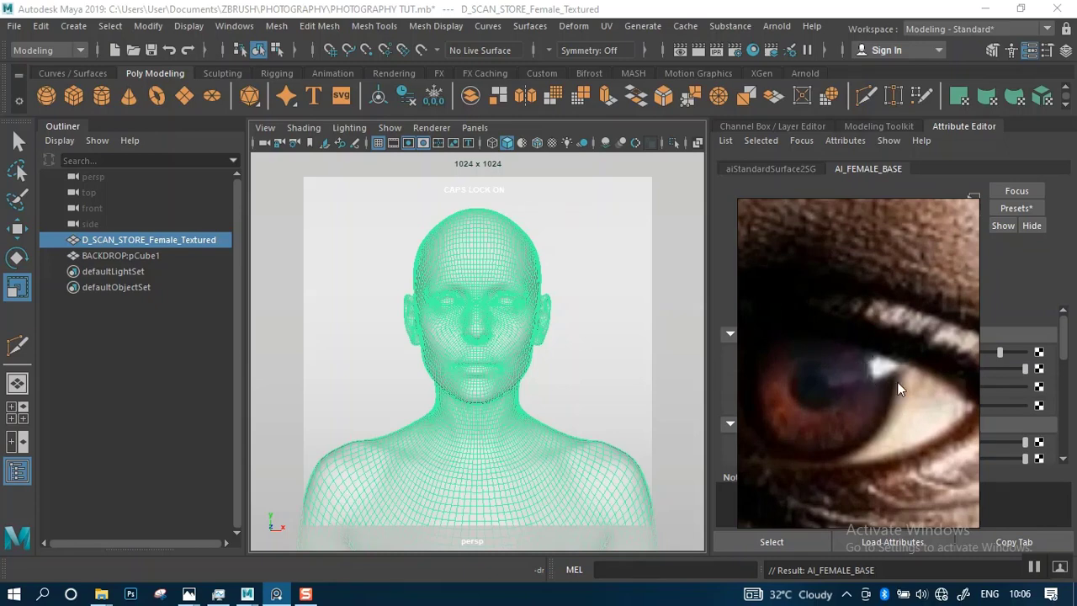
scroll(889, 379, "down", 3)
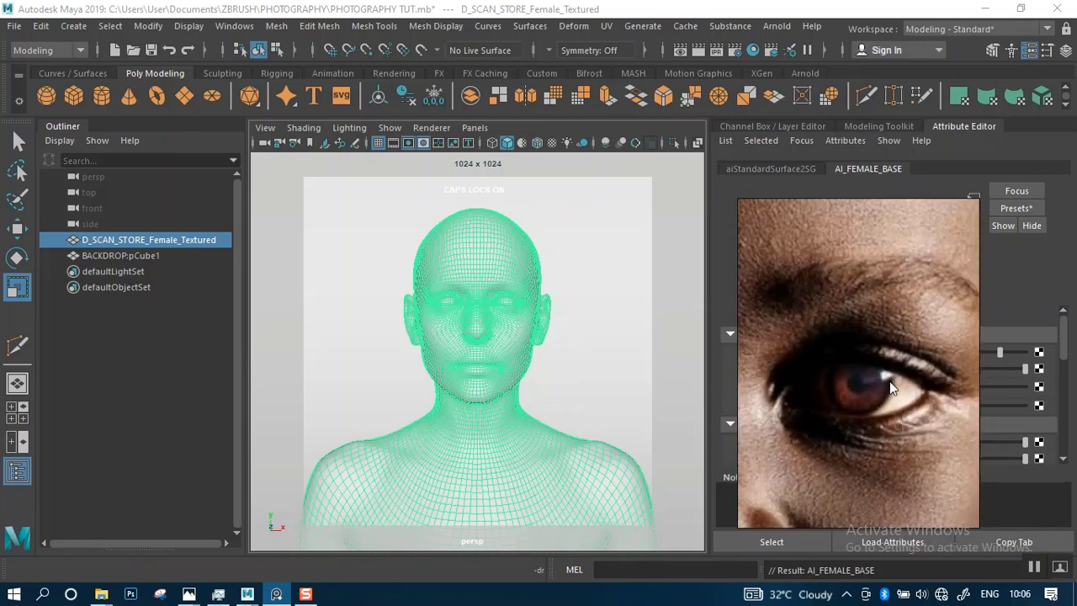
left_click(580, 361)
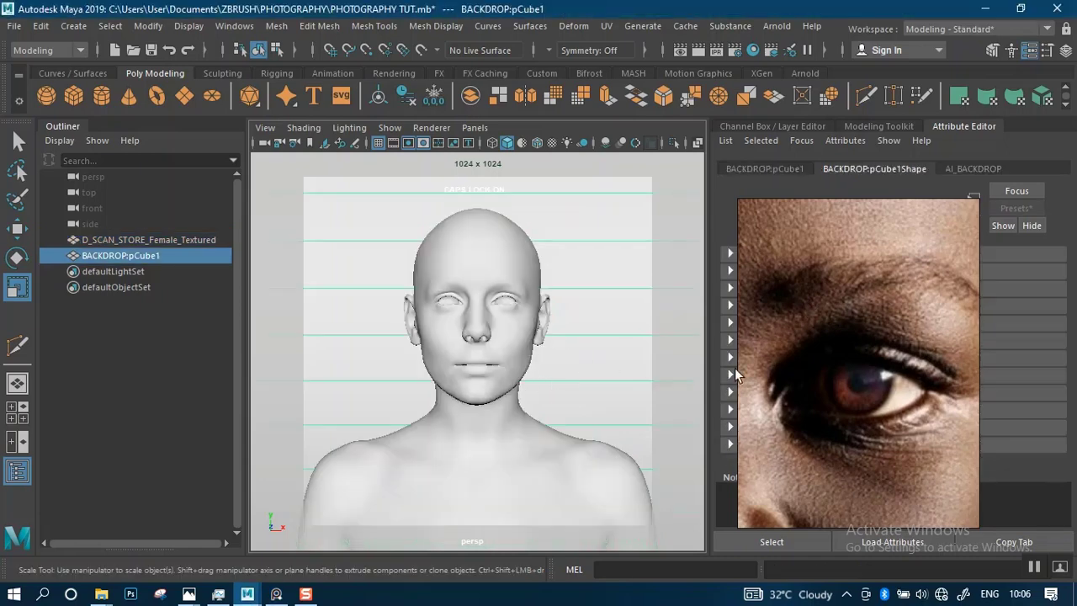
left_click_drag(855, 372, 981, 288)
Switch to the four-pane layout, then maximize the front view
scroll(497, 314, "up", 5)
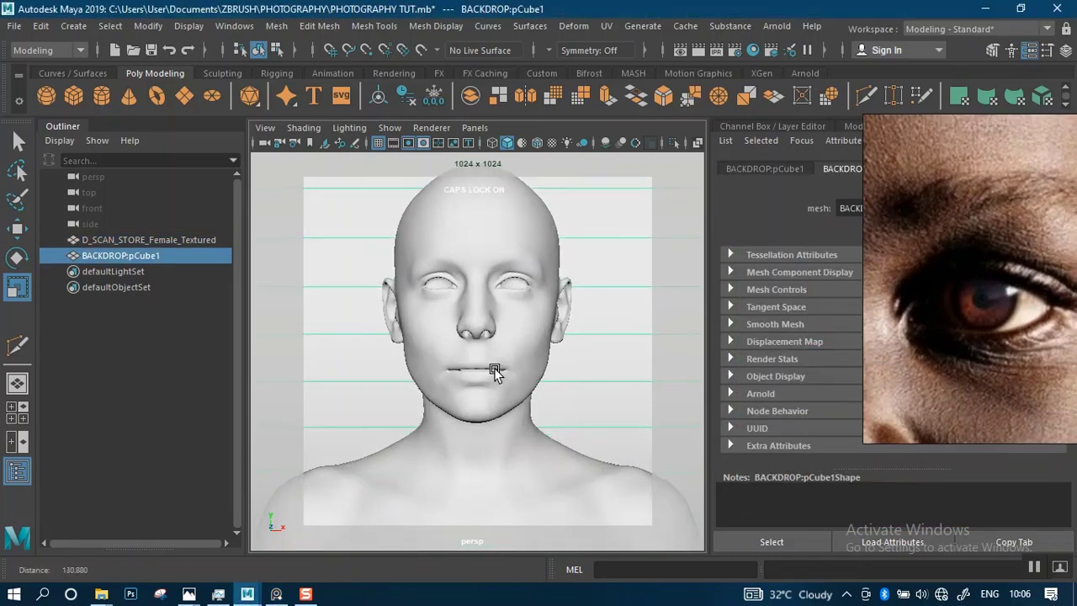
scroll(507, 391, "down", 1)
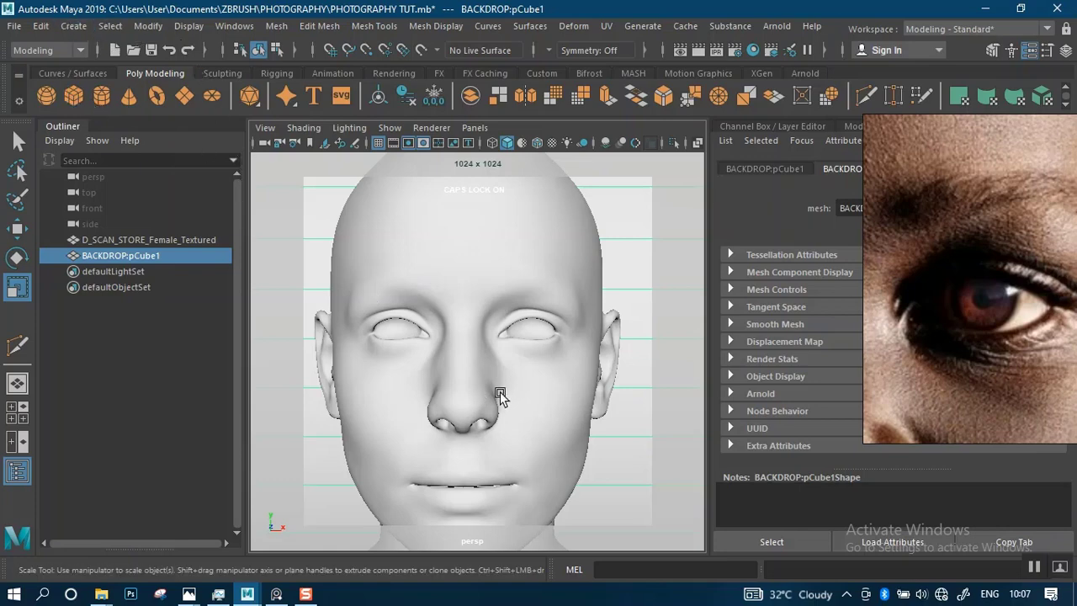
key("space")
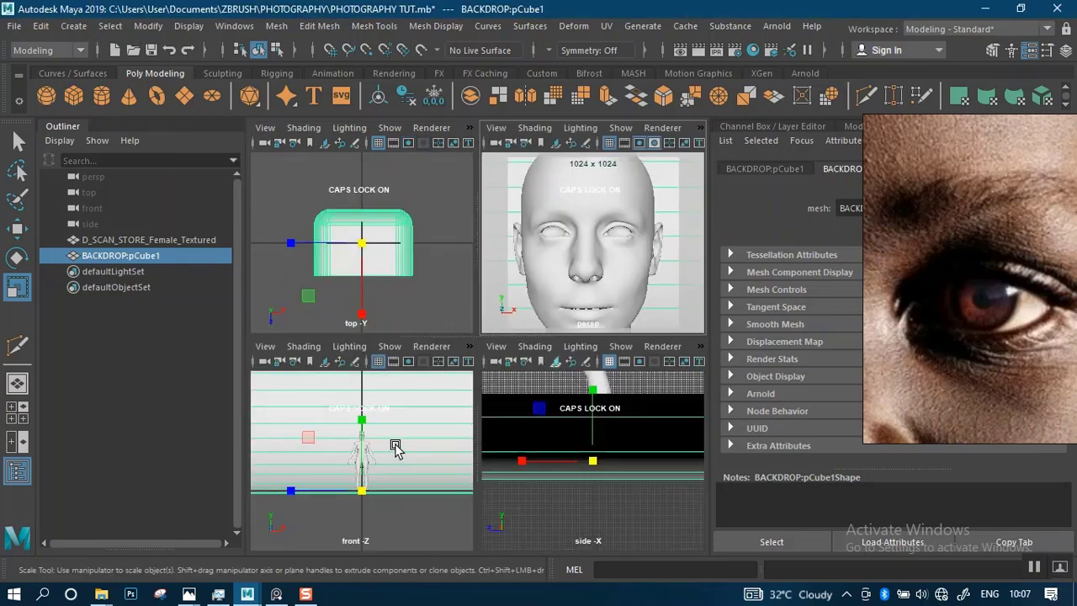
key("space")
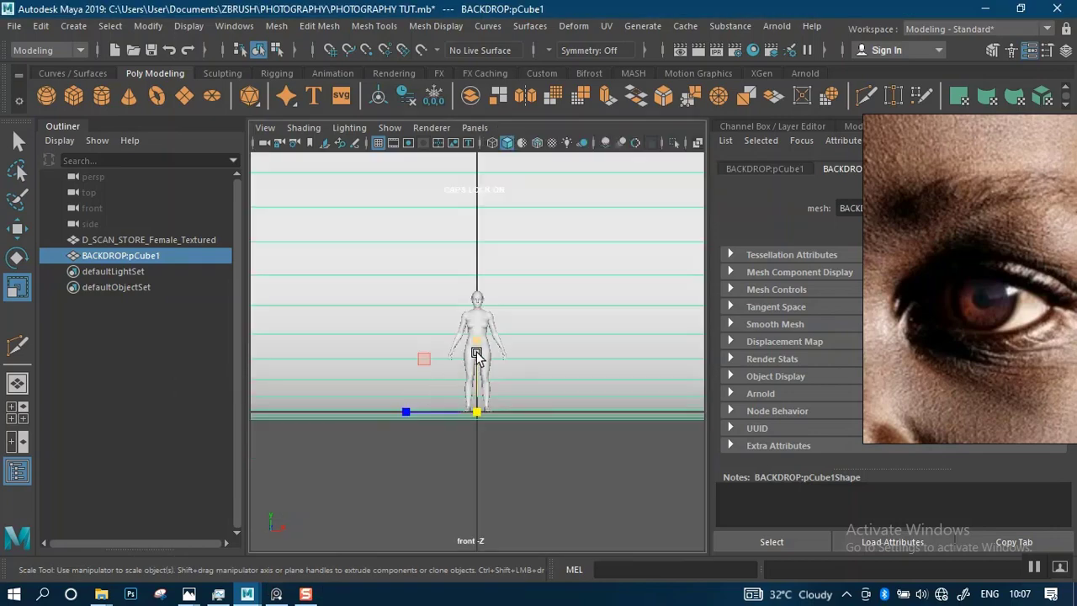
Frame the female mesh in the front view, hide the grid, and pan onto the head
key("f")
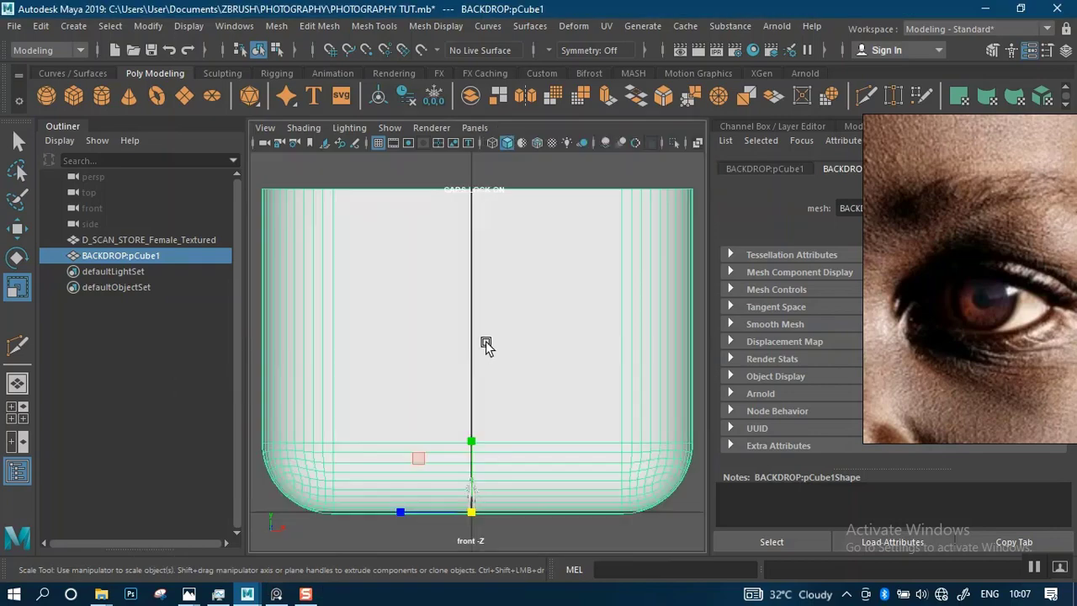
left_click(180, 241)
key("f")
scroll(510, 363, "up", 2)
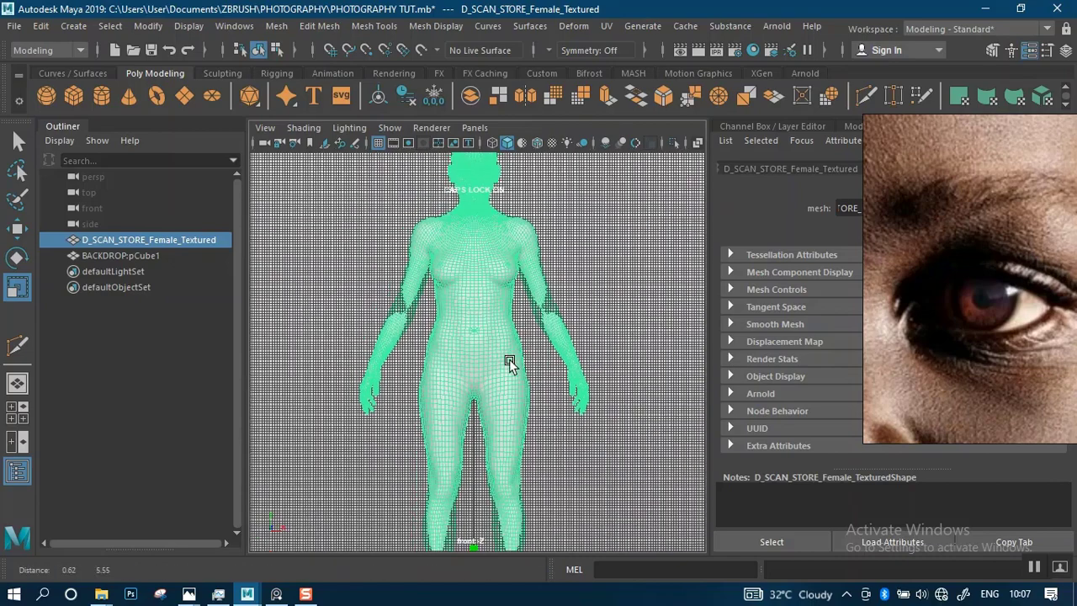
scroll(510, 363, "up", 5)
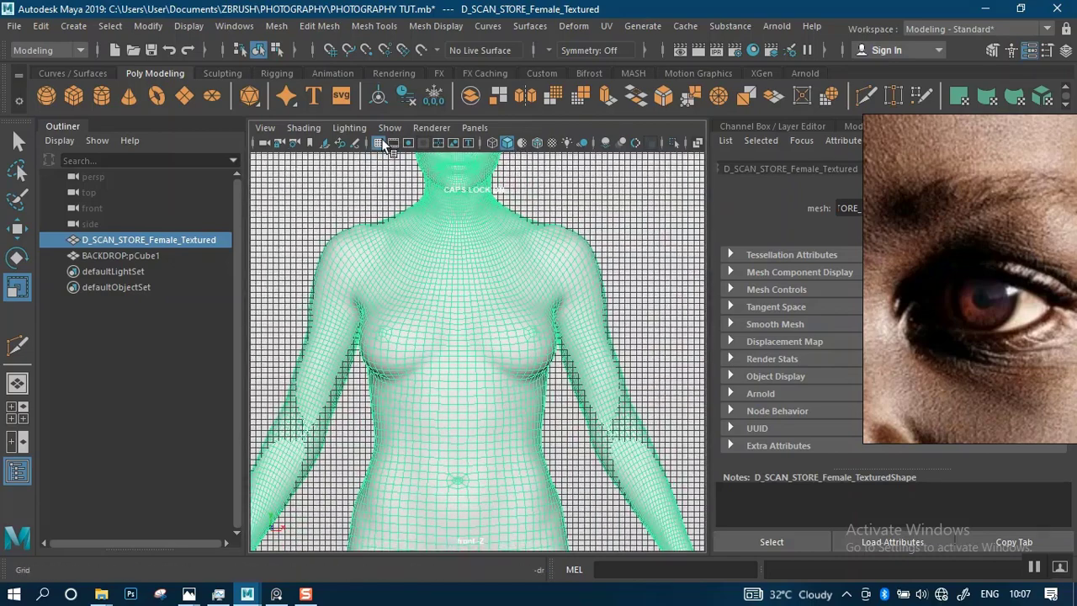
left_click(386, 145)
scroll(480, 260, "down", 2)
scroll(521, 252, "up", 2)
middle_click_drag(524, 288, 532, 376, "alt")
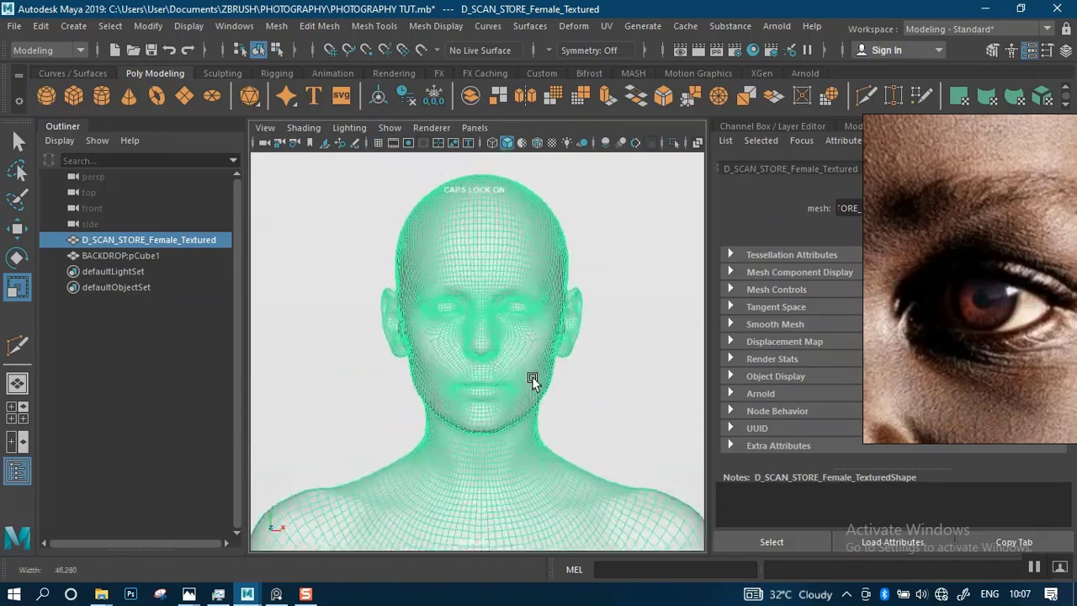
scroll(532, 376, "up", 5)
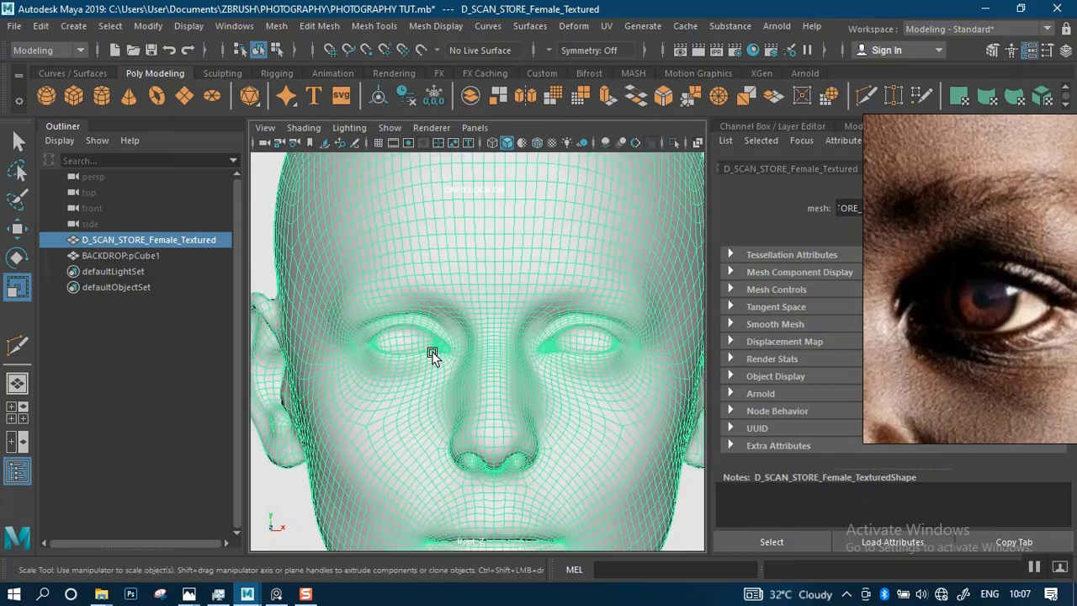
Zoom close on the face and pick the polygon Sphere from the Shift+right-click menu
mouse_move(422, 203)
right_mouse_down("shift")
mouse_move(429, 347)
mouse_move(417, 350)
mouse_move(417, 204)
right_mouse_up("shift")
left_click(26, 142)
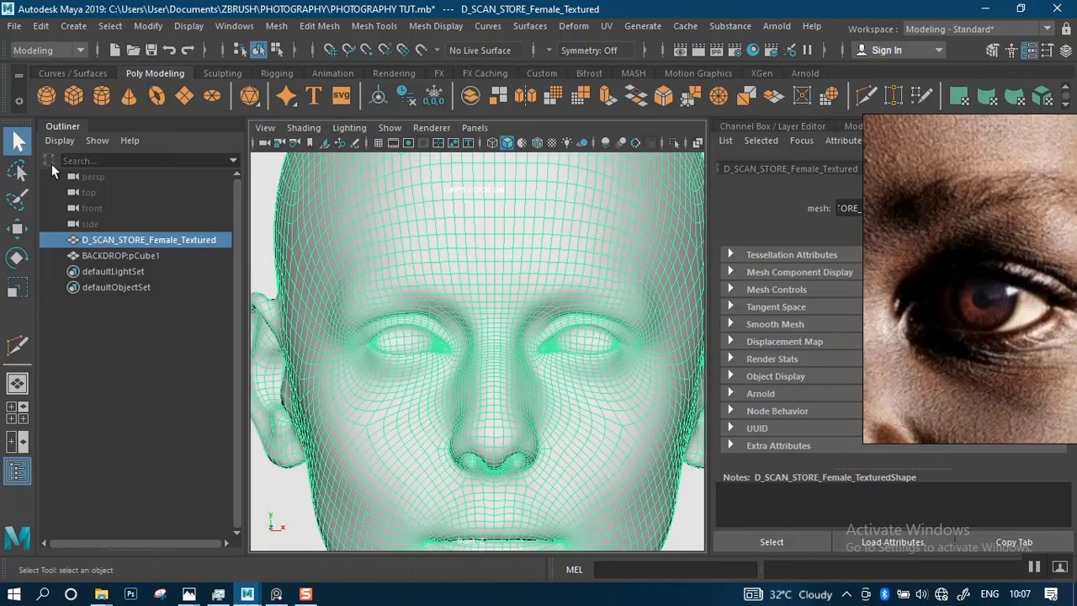
right_click_drag(434, 354, 458, 325, "shift")
scroll(459, 333, "down", 10)
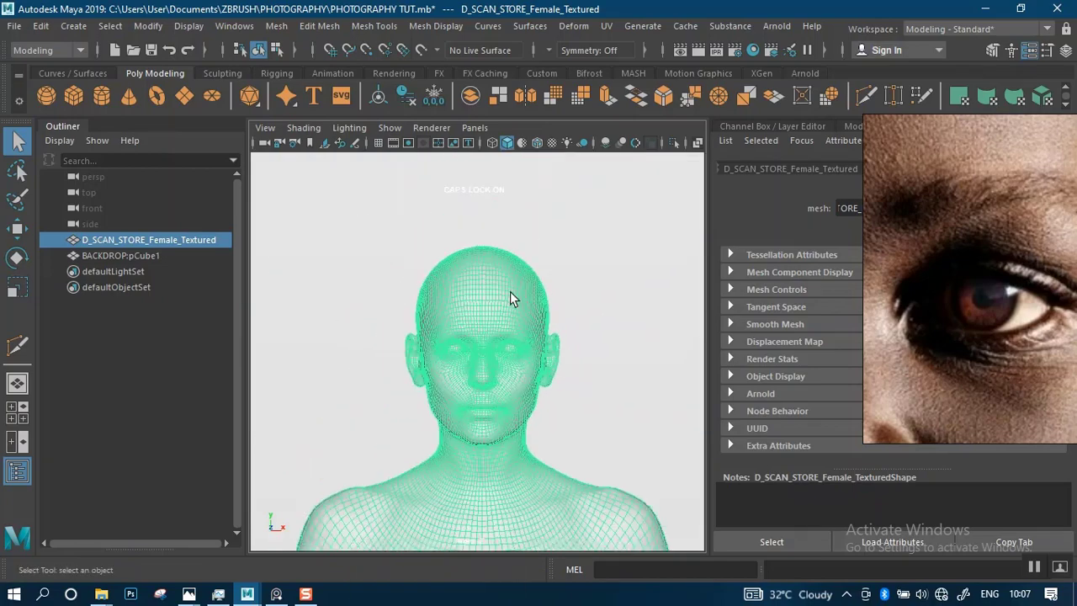
scroll(427, 281, "down", 8)
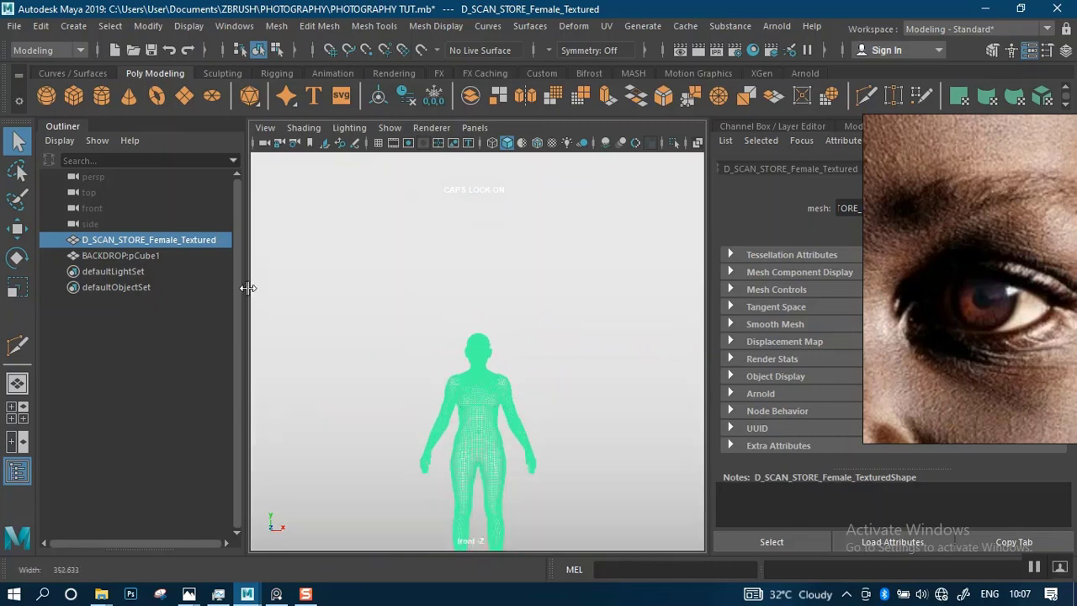
left_click(454, 514)
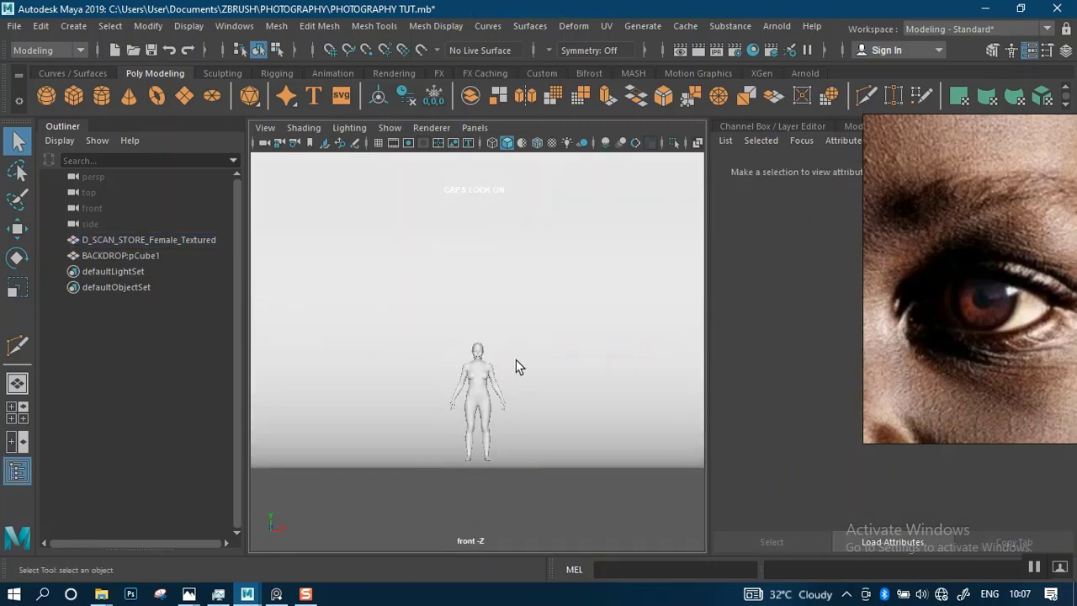
scroll(514, 365, "up", 10)
scroll(468, 539, "up", 12)
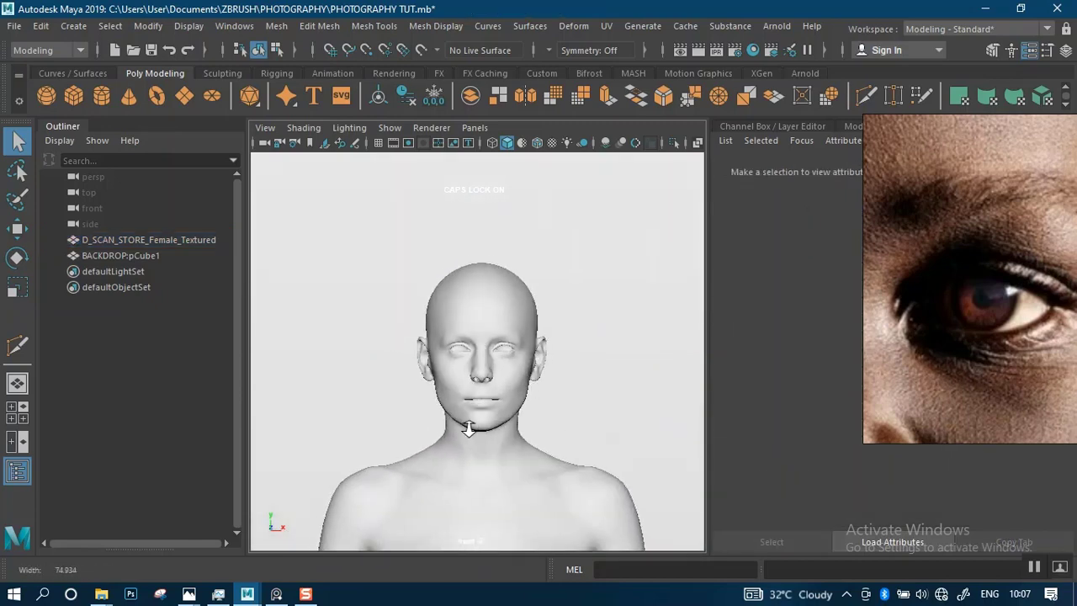
scroll(441, 398, "up", 6)
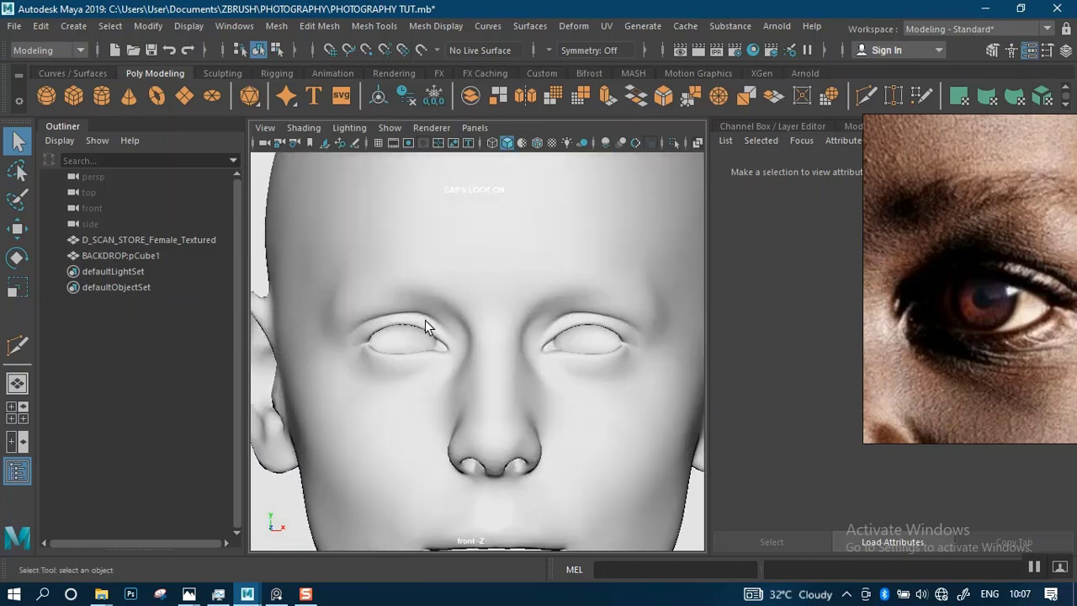
right_click_drag(410, 349, 473, 272, "shift")
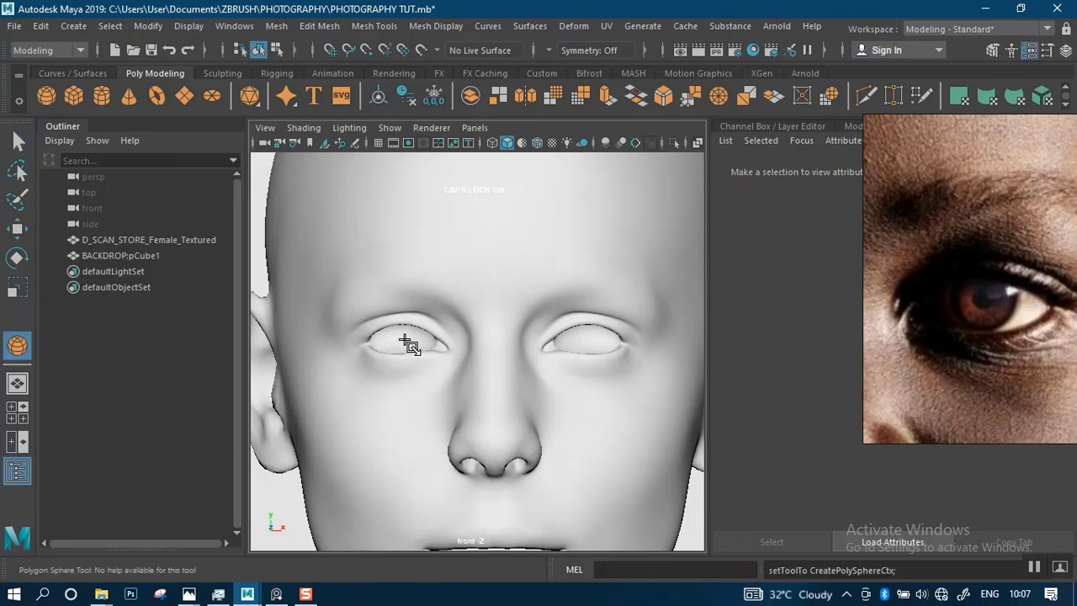
Add a polygon sphere to the scene with wireframe-on-shaded display turned on
key("4")
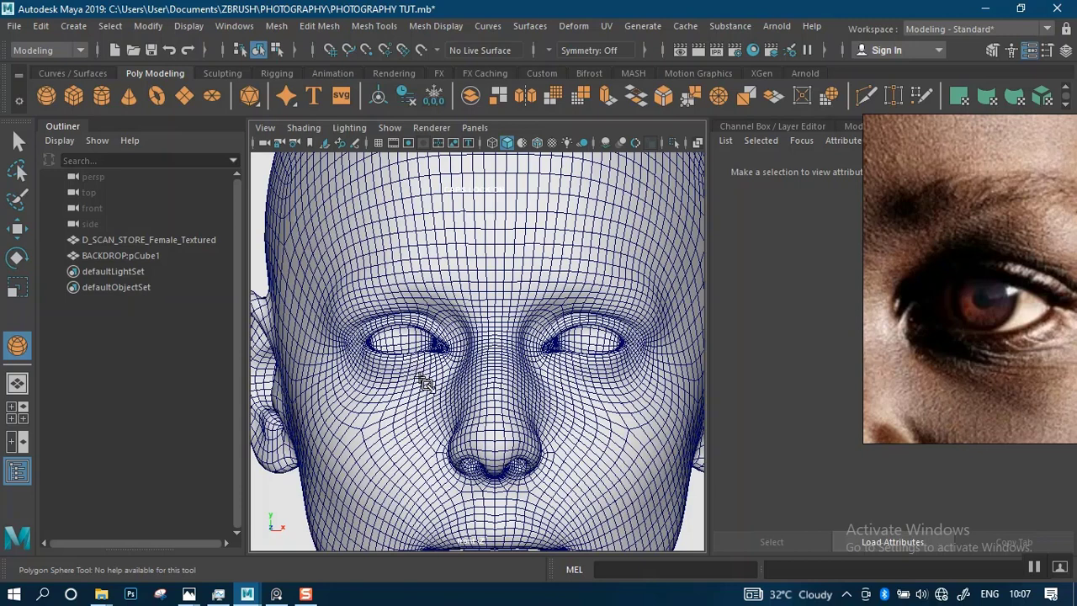
left_click(445, 411)
key("5")
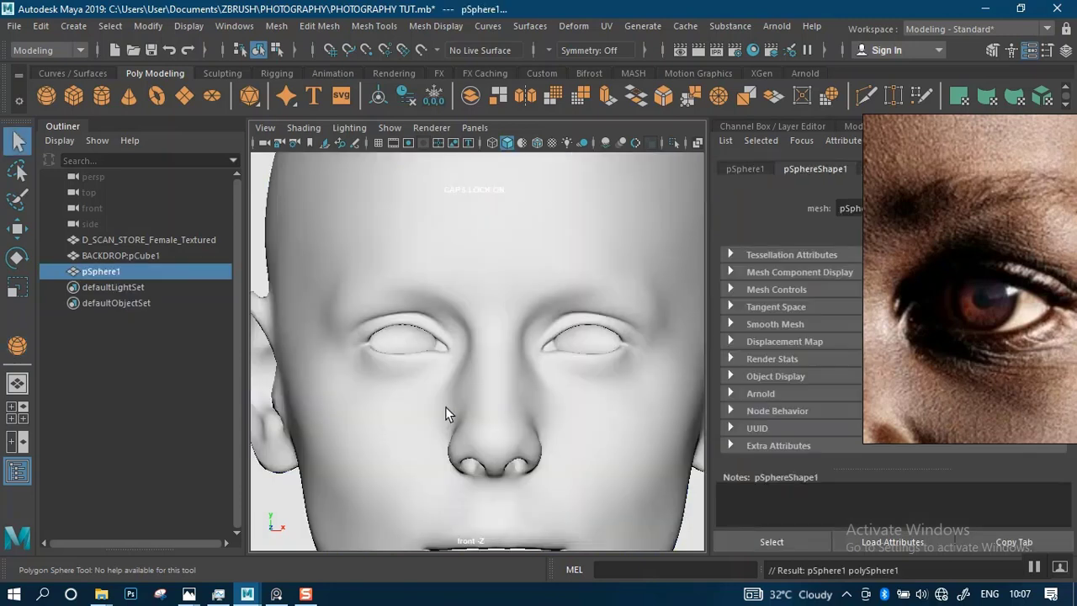
scroll(455, 404, "down", 5)
key("space")
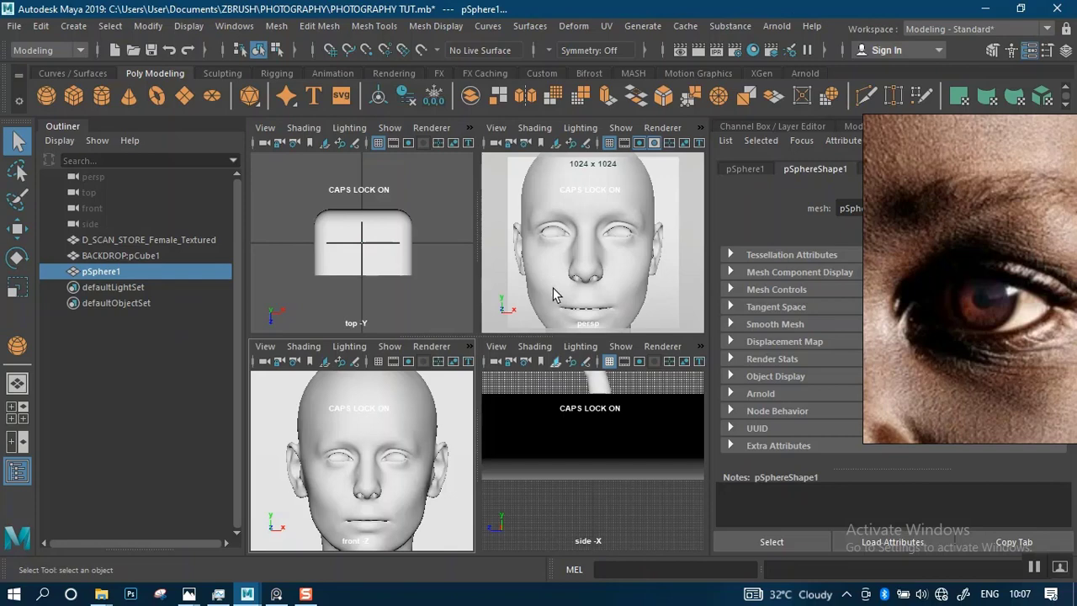
Move the sphere forward along Z from the ear into the eye socket
key("w")
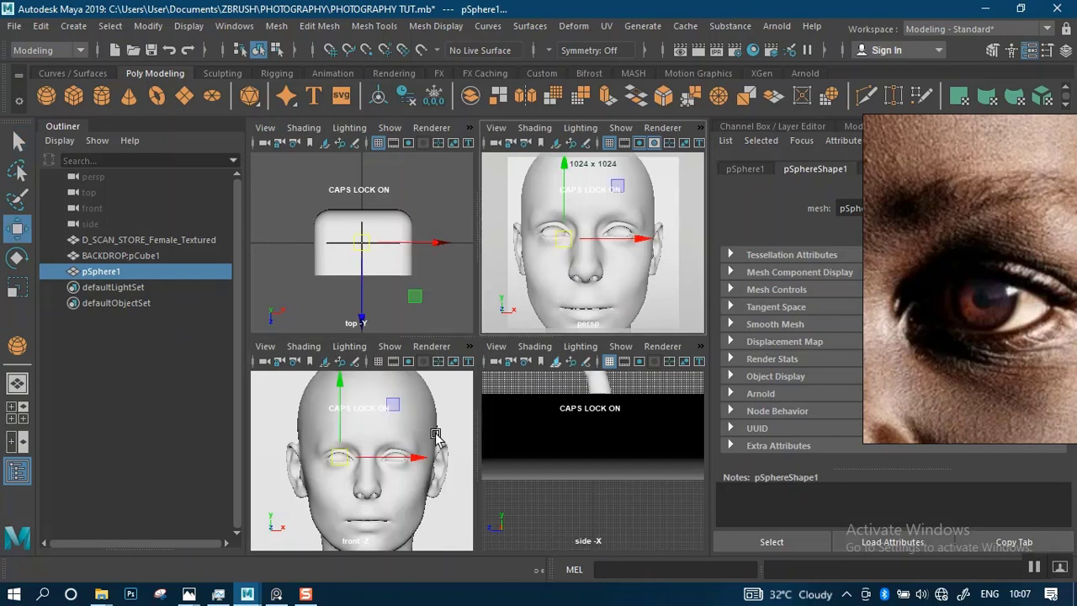
key("space")
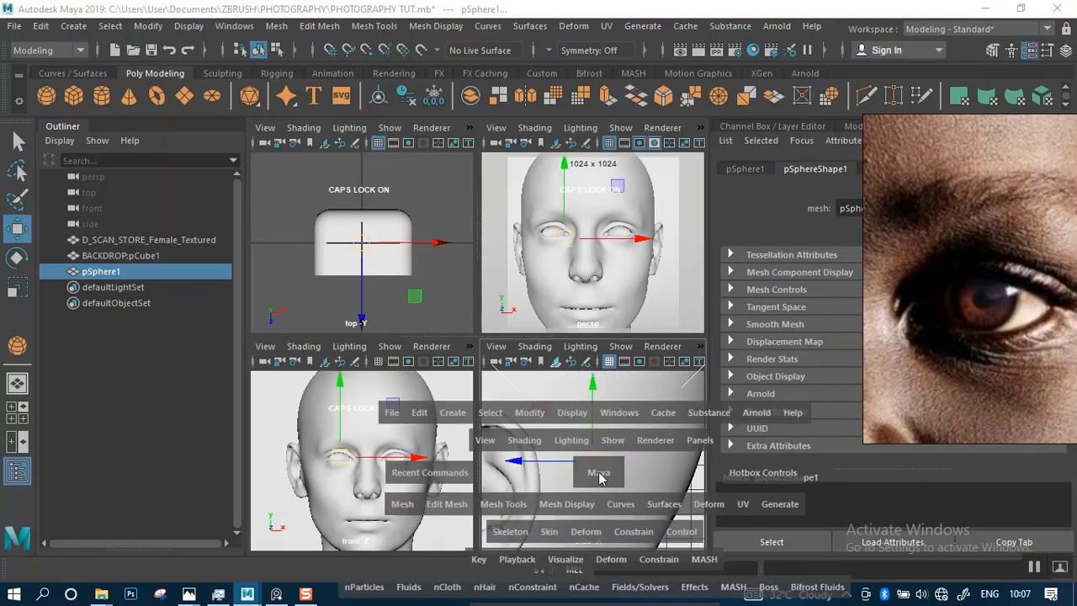
scroll(578, 452, "down", 5)
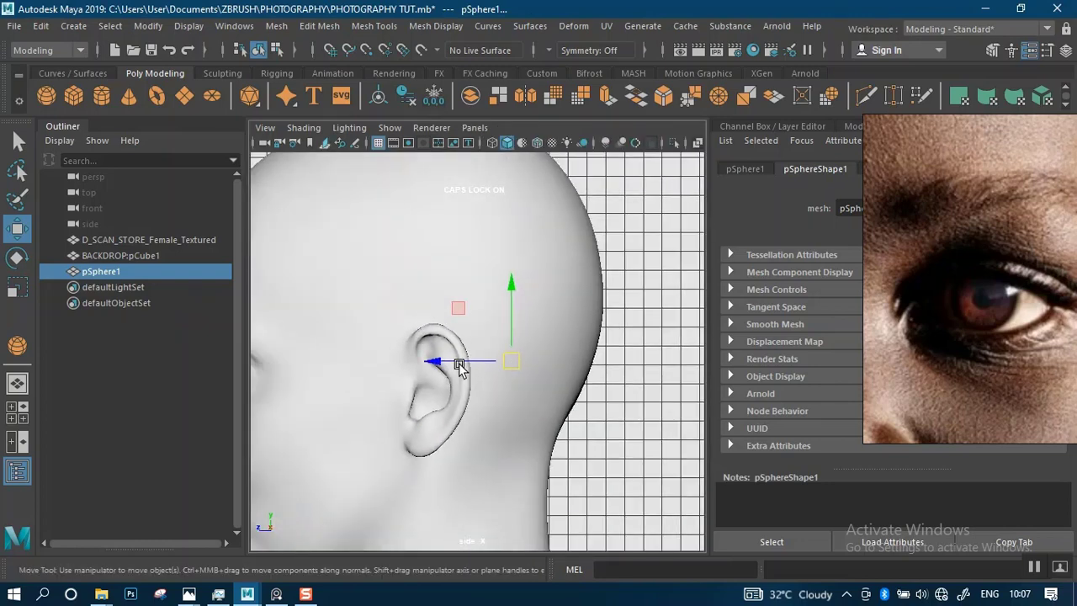
key("space")
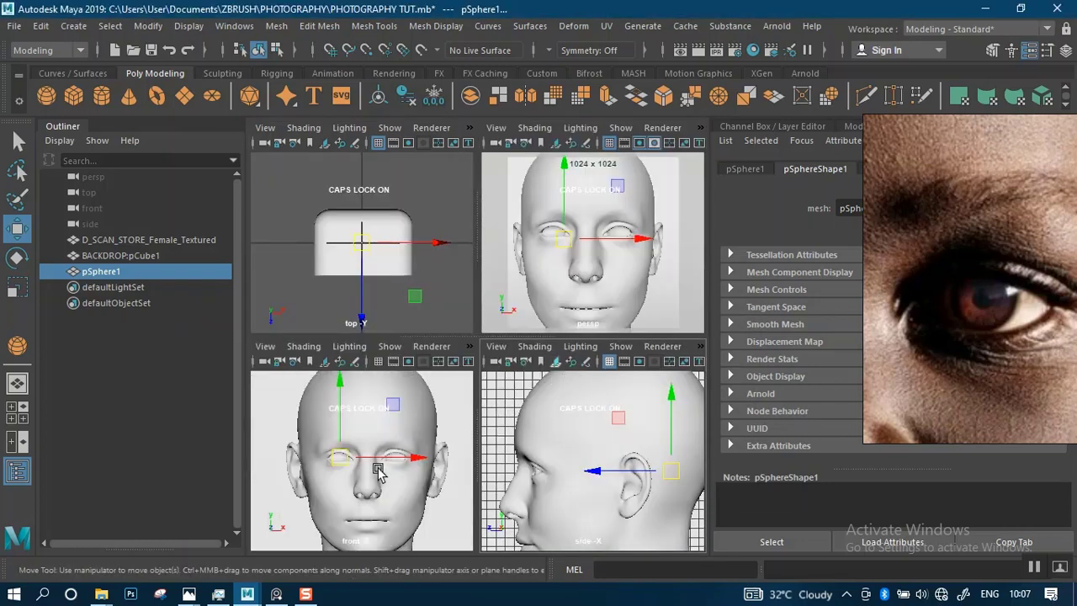
scroll(353, 458, "up", 4)
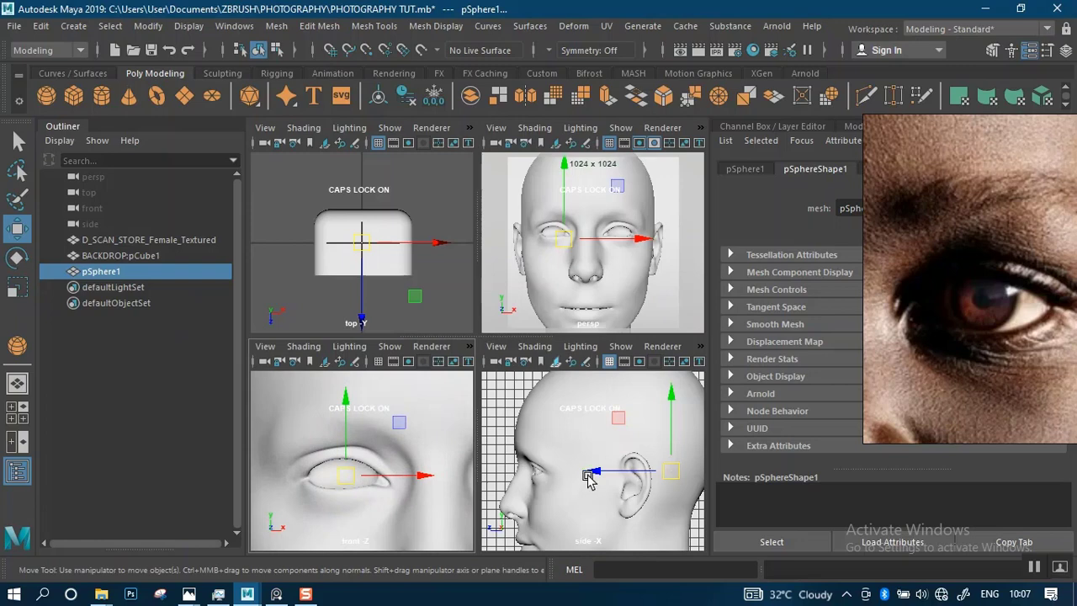
left_click_drag(589, 477, 501, 464)
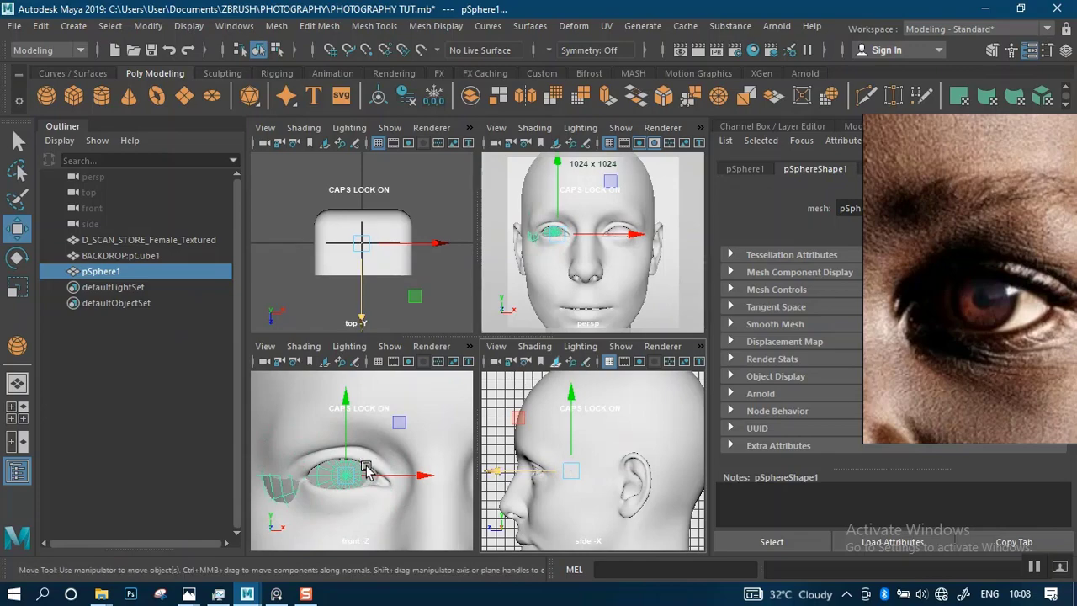
Scale the sphere down uniformly to eyeball size in the wireframe front view
key("space")
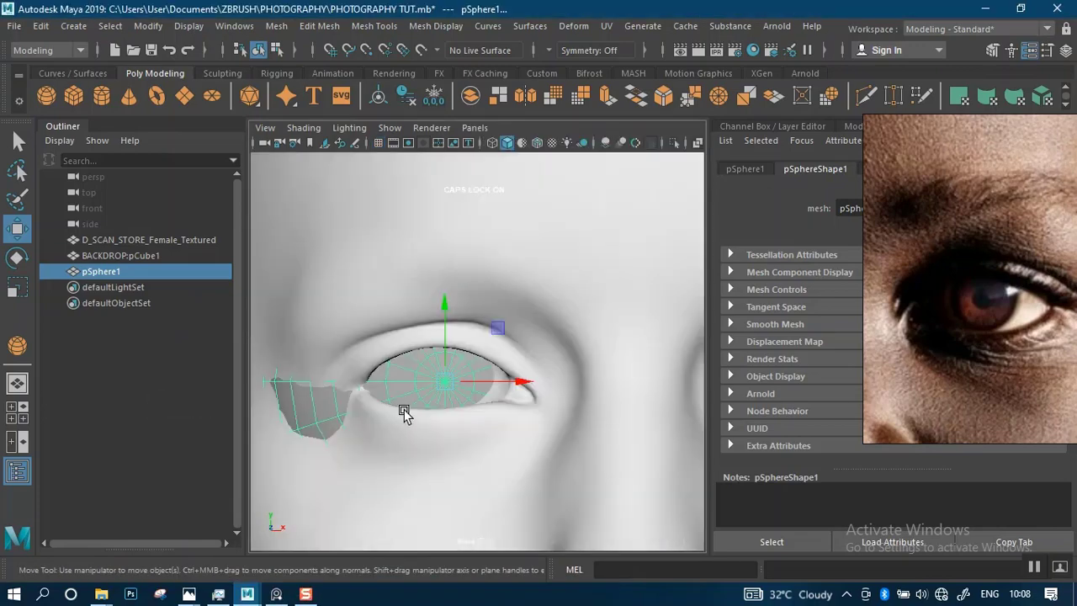
left_click(492, 143)
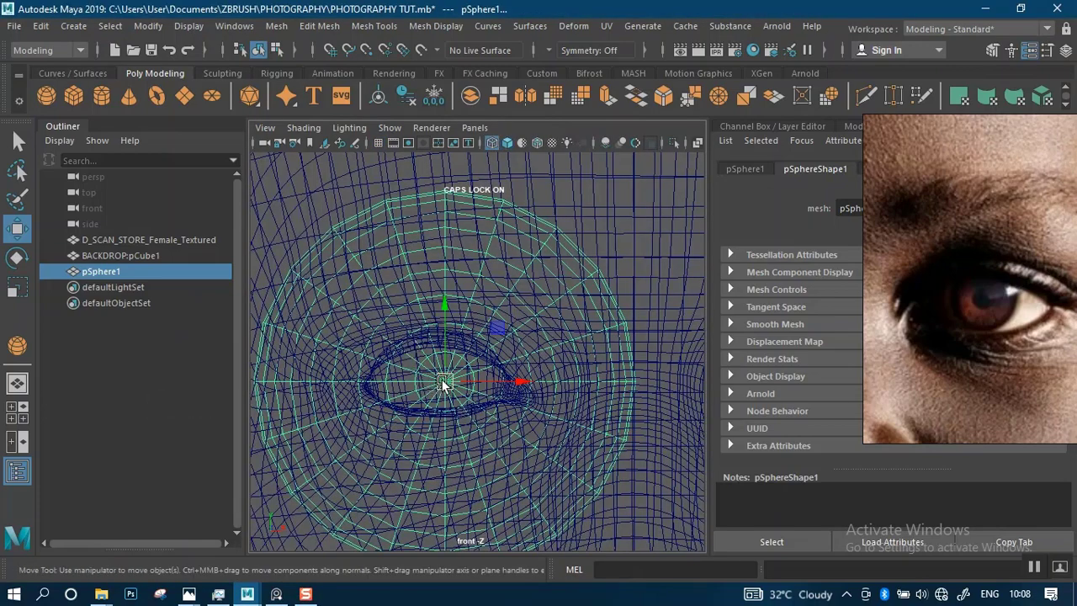
key("r")
left_click_drag(445, 381, 294, 353)
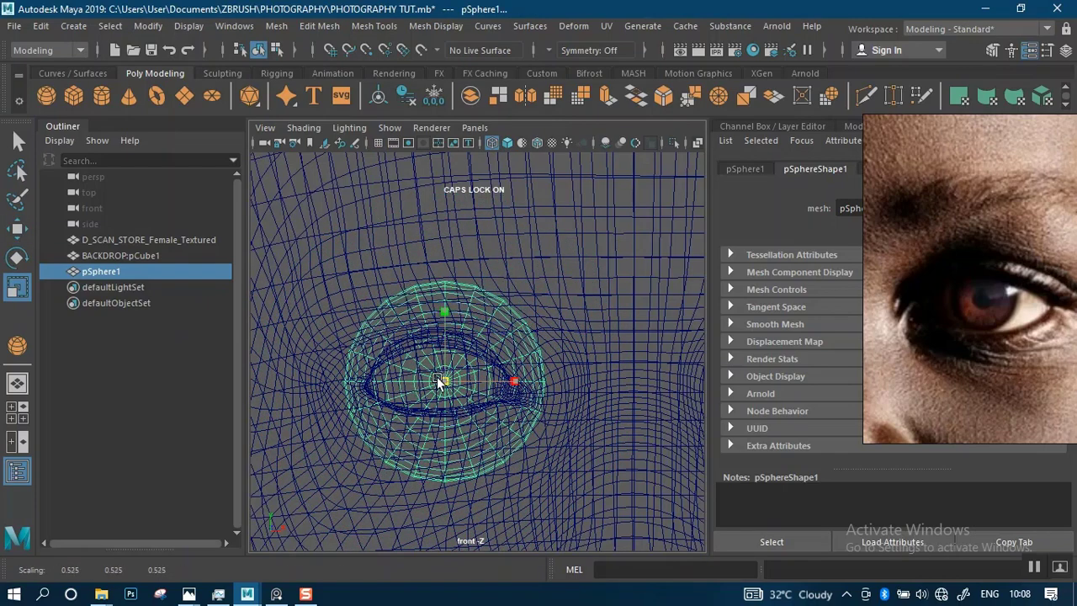
left_click_drag(439, 381, 414, 372)
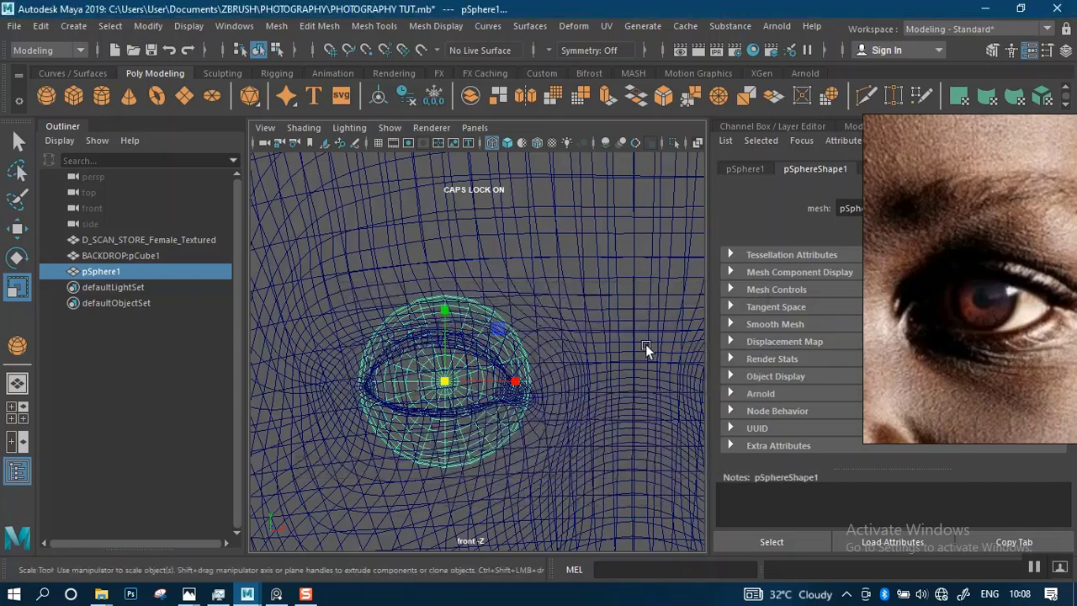
Push the sphere forward into the eye socket and frame it close up
key("space")
key("space")
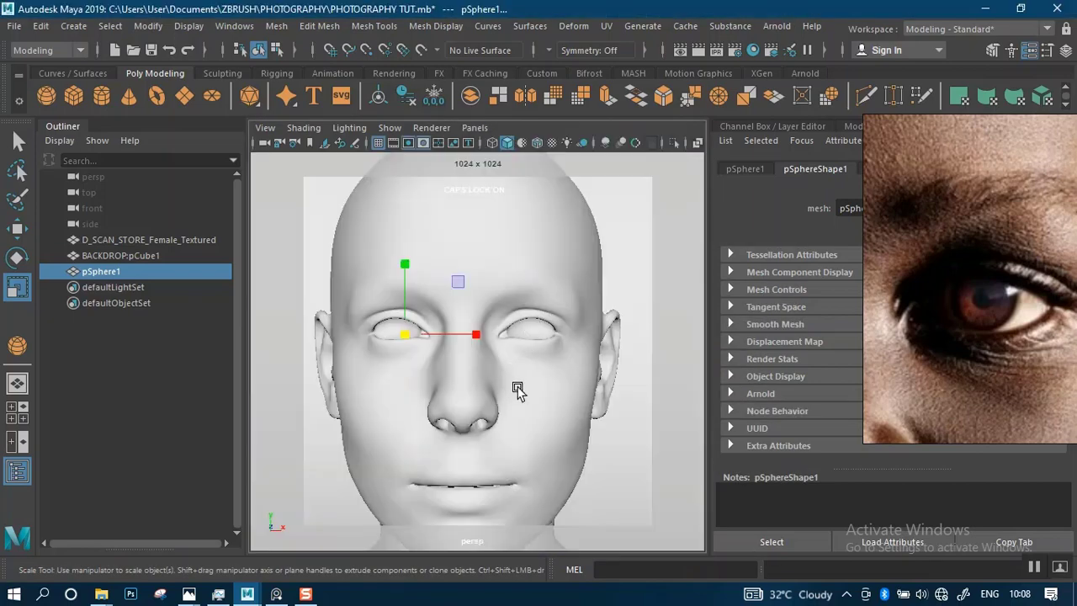
key("space")
key("w")
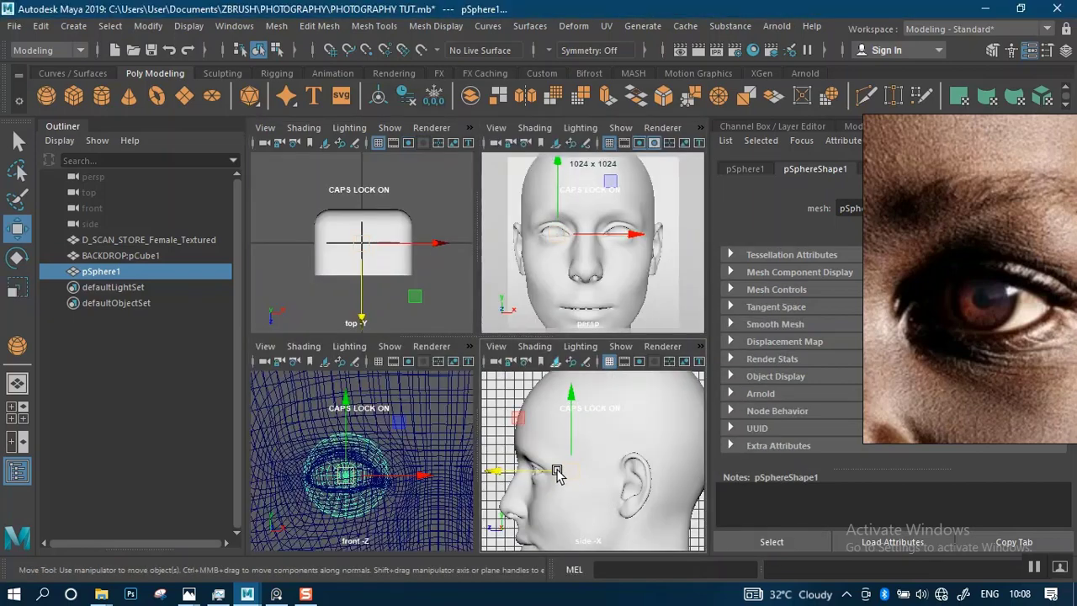
left_click_drag(502, 471, 472, 469)
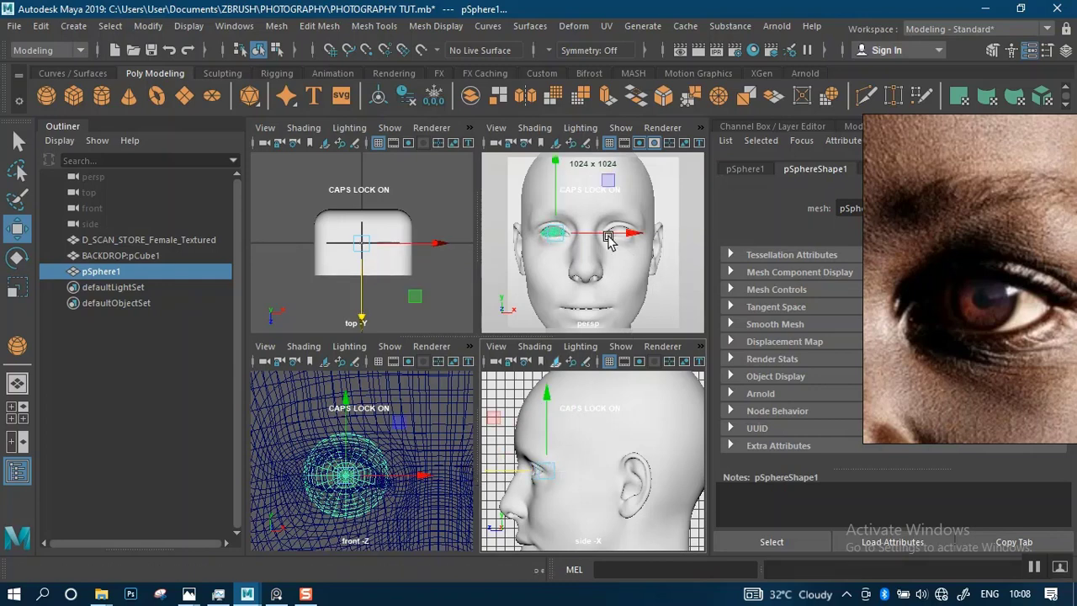
scroll(600, 300, "up", 5)
scroll(597, 260, "up", 2)
scroll(583, 258, "down", 5)
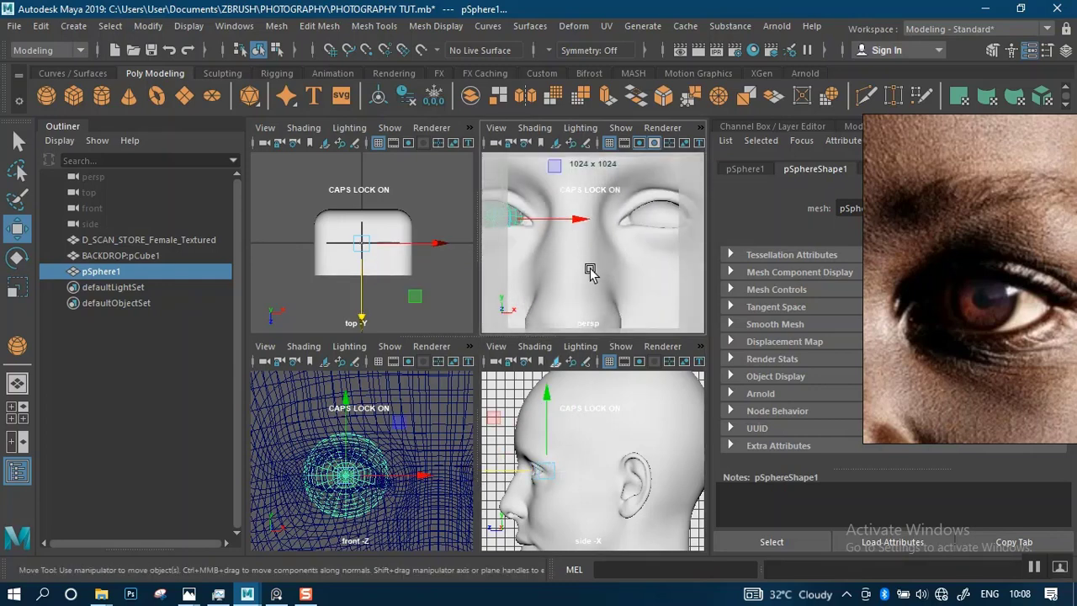
key("f")
left_click_drag(589, 284, 653, 260, "alt")
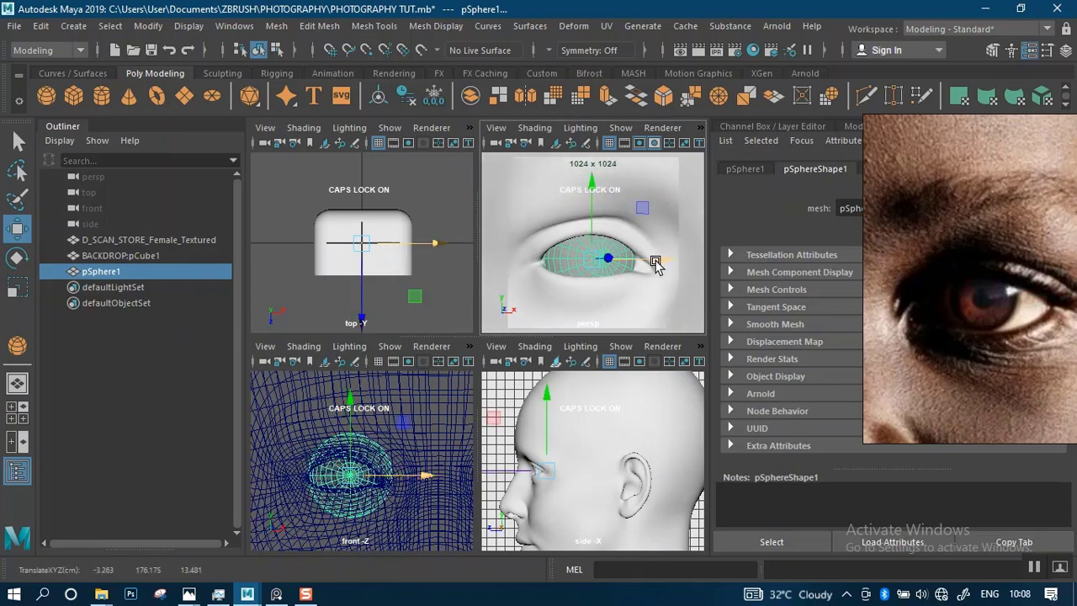
Undo the last move and shrink the sphere to 0.475 to fit the eye opening
key("ctrl+z")
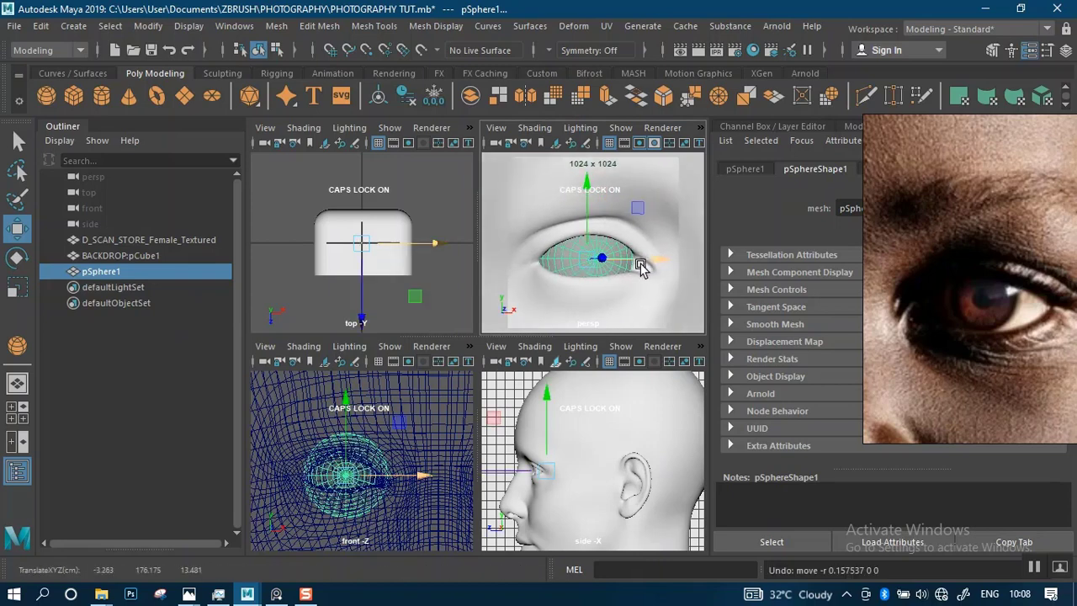
key("r")
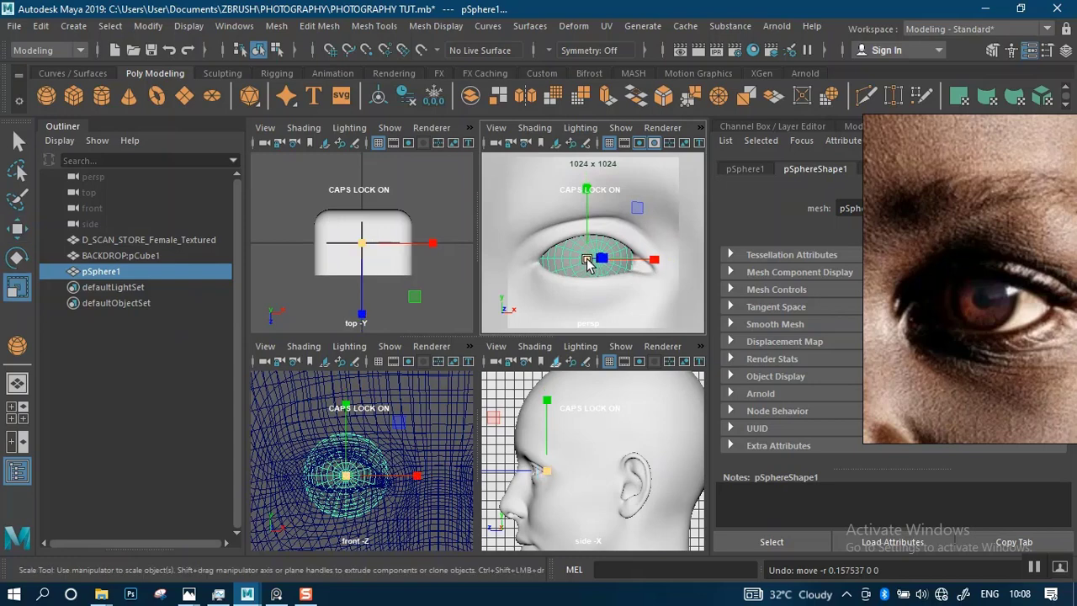
left_click_drag(588, 260, 631, 297)
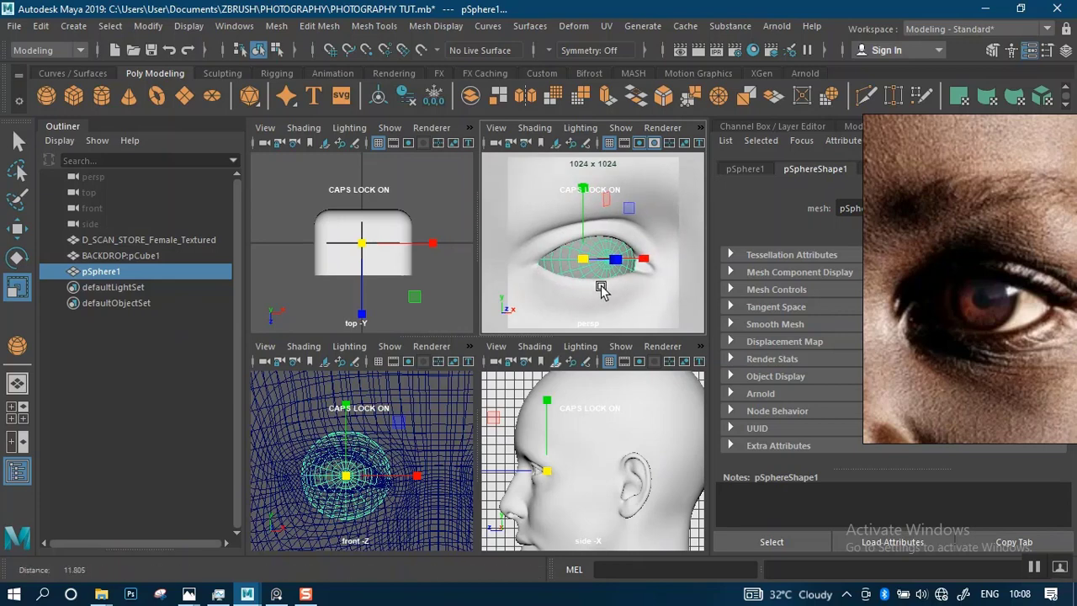
left_click_drag(949, 341, 384, 331)
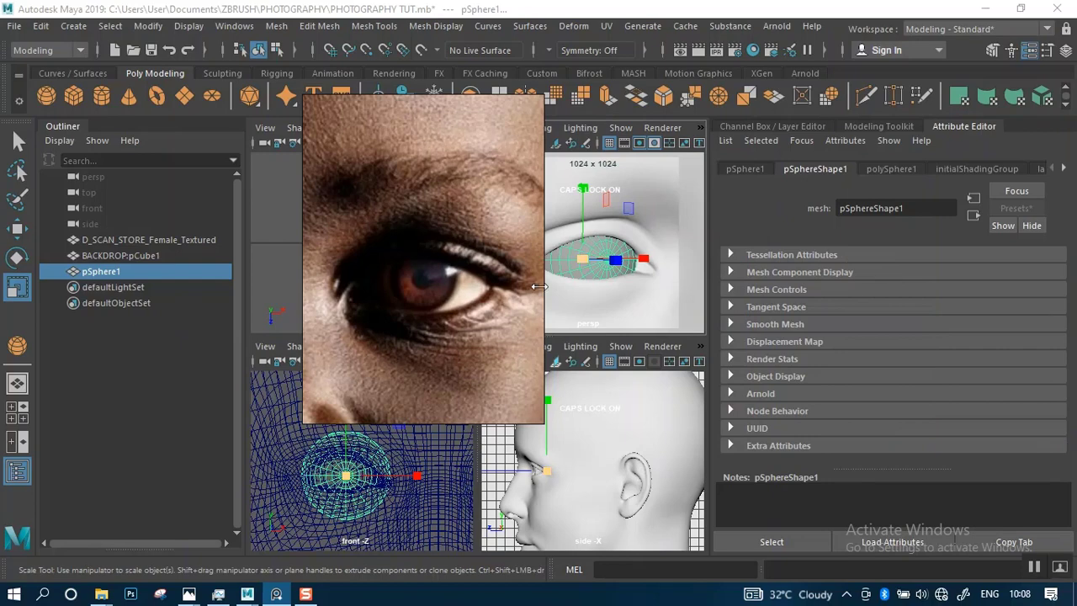
Set polySphere1's Subdivisions Axis and Subdivisions Height to 40 each
left_click_drag(459, 321, 271, 274)
left_click(891, 169)
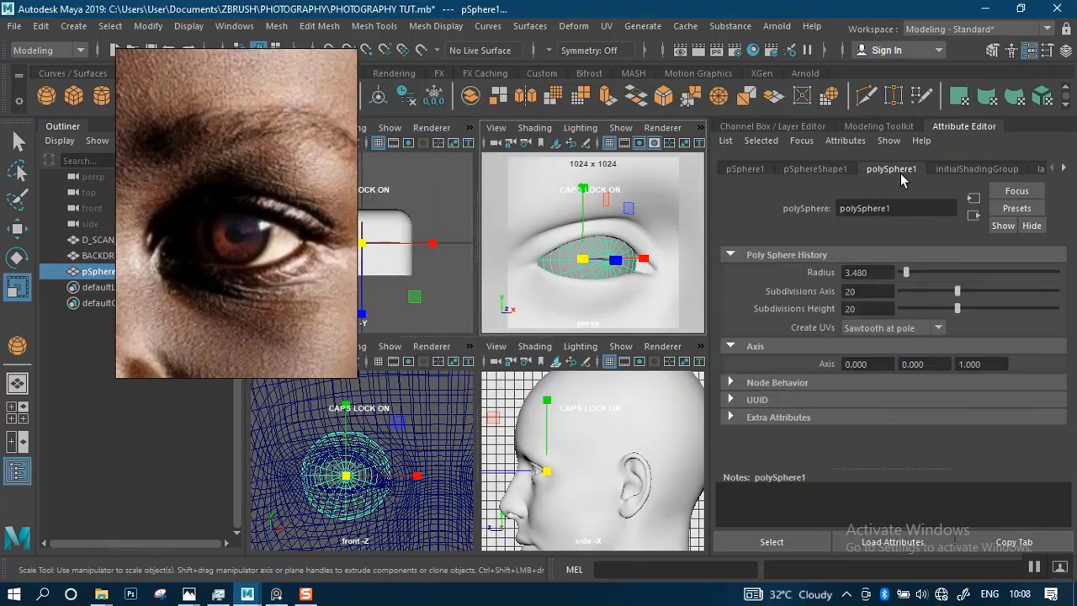
left_click(864, 291)
key("Tab")
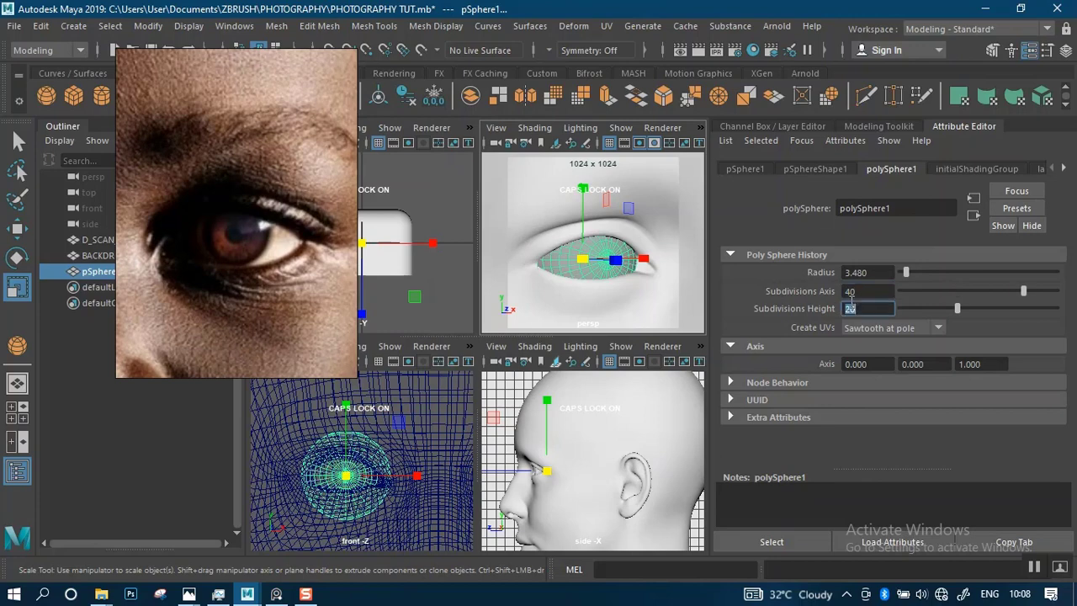
key("Return")
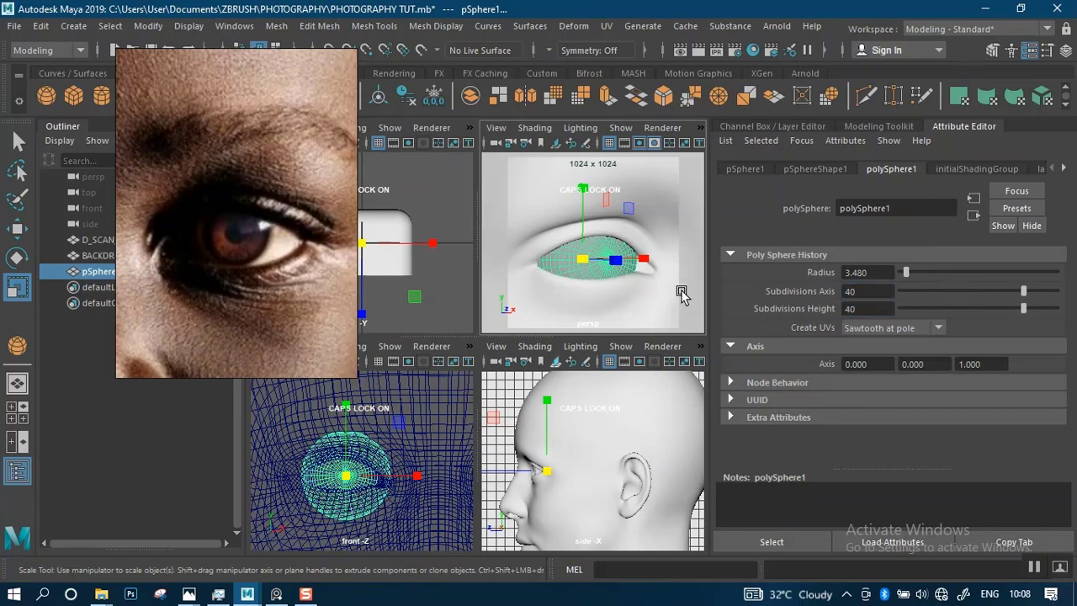
right_click_drag(580, 289, 518, 267, "alt")
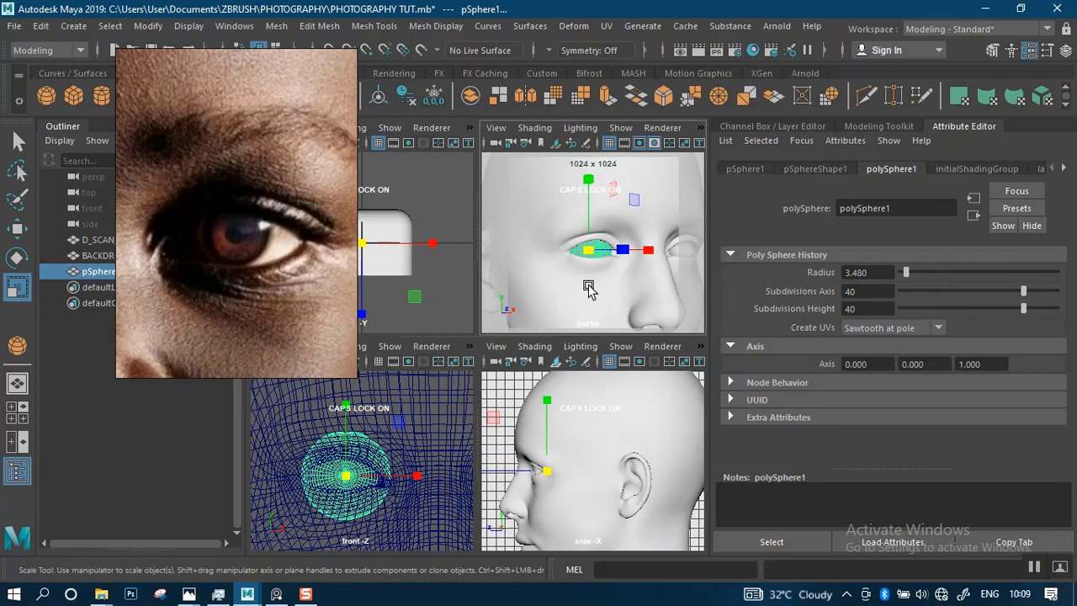
key("q")
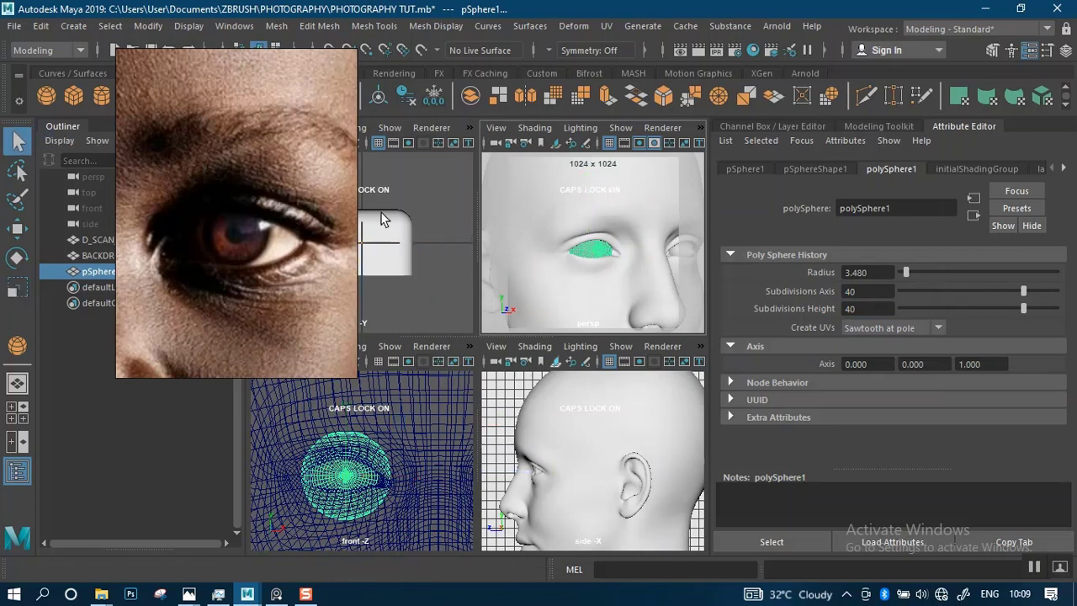
Mirror the eye sphere across the face, then undo the mirror
left_click(522, 93)
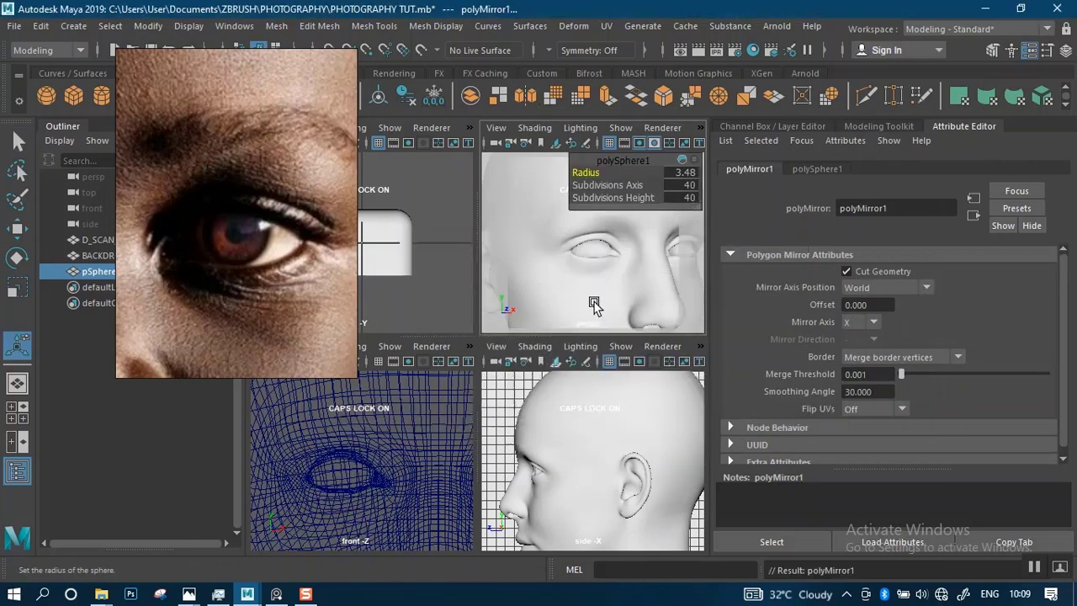
key("space")
left_click_drag(538, 350, 469, 351, "alt")
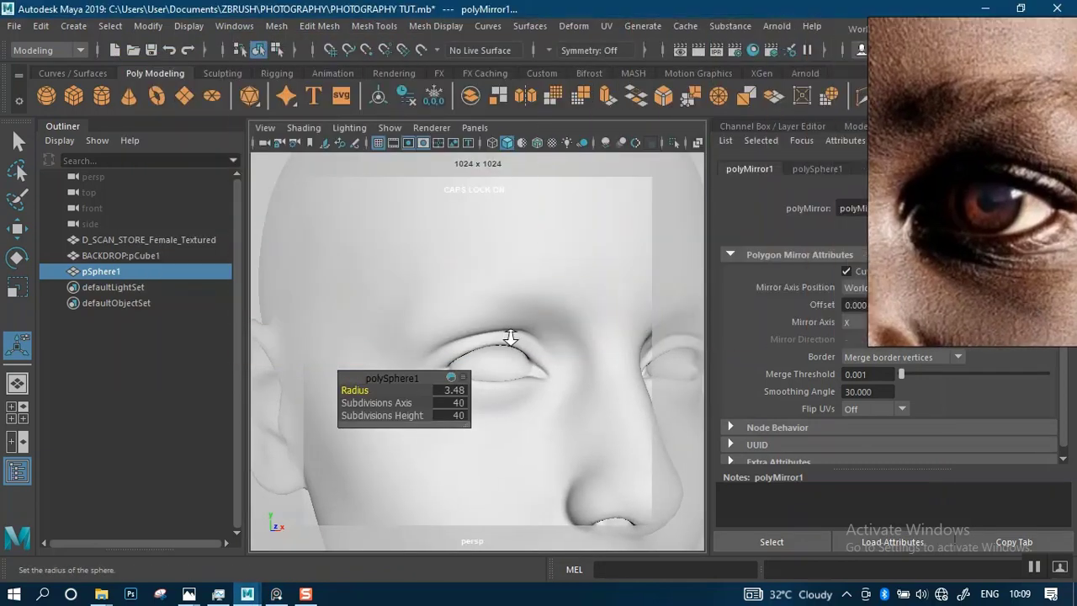
right_click_drag(509, 336, 499, 400, "alt")
key("ctrl+z")
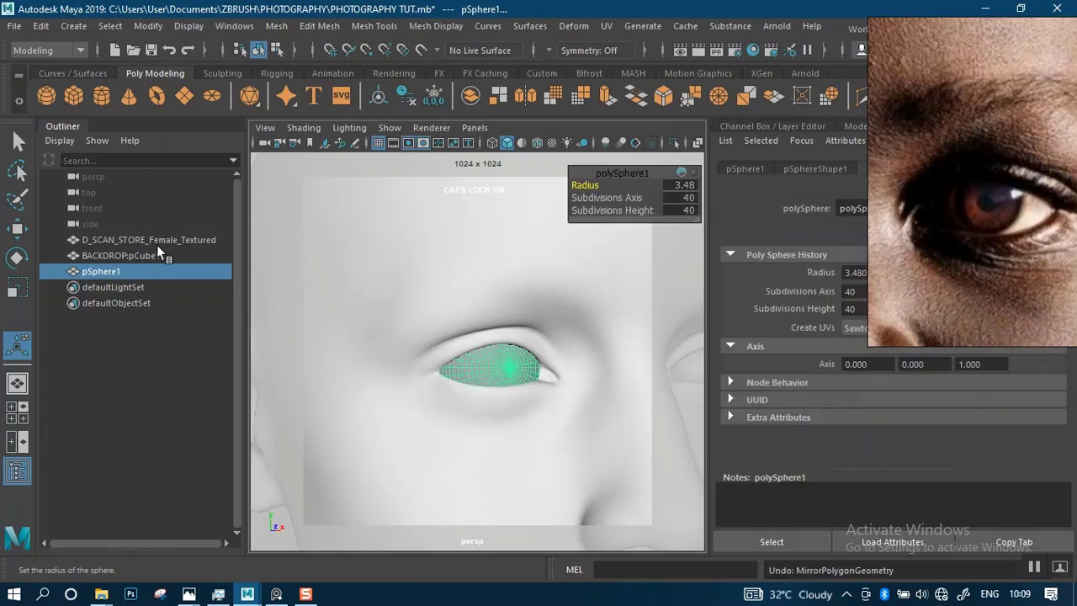
Undo the subdivisions height change and select the Subdivisions Height field for re-entry
key("ctrl+z")
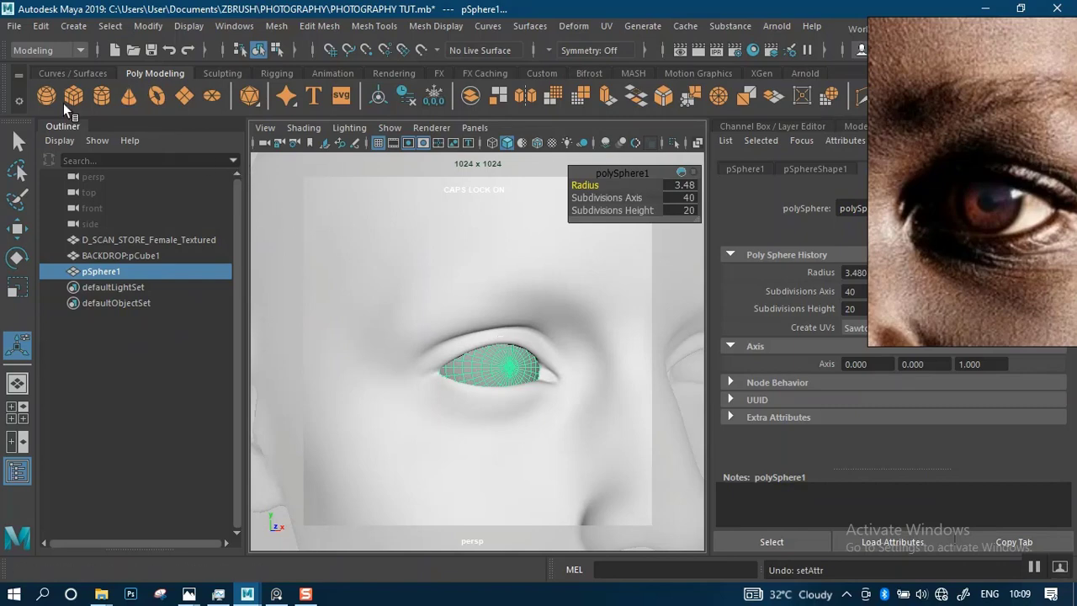
left_click(18, 140)
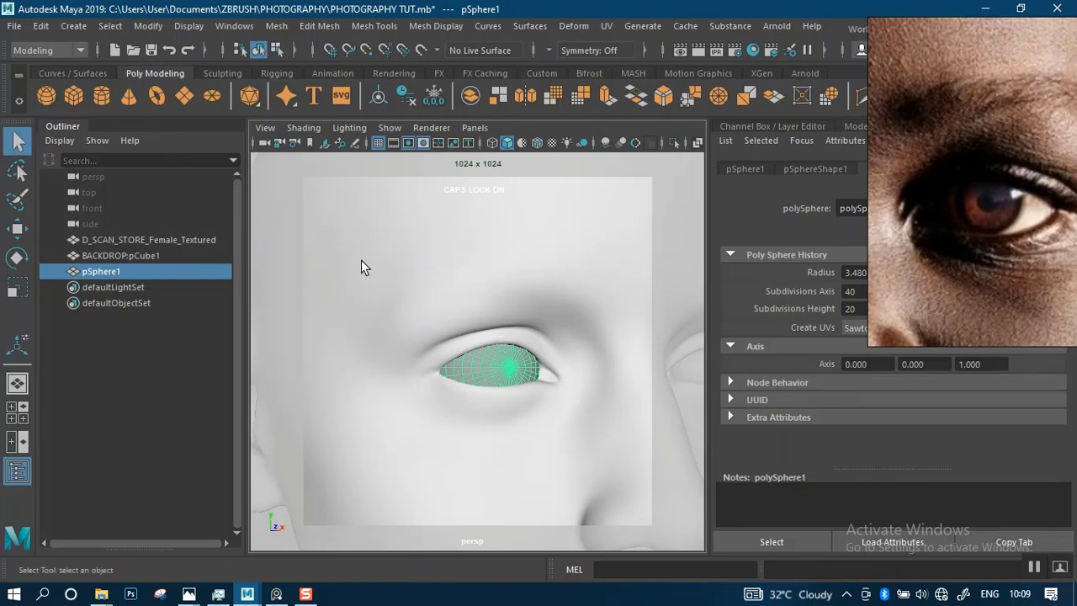
double_click(861, 311)
Re-enter 40 as polySphere1's Subdivisions Height
type("40")
key("Return")
key("w")
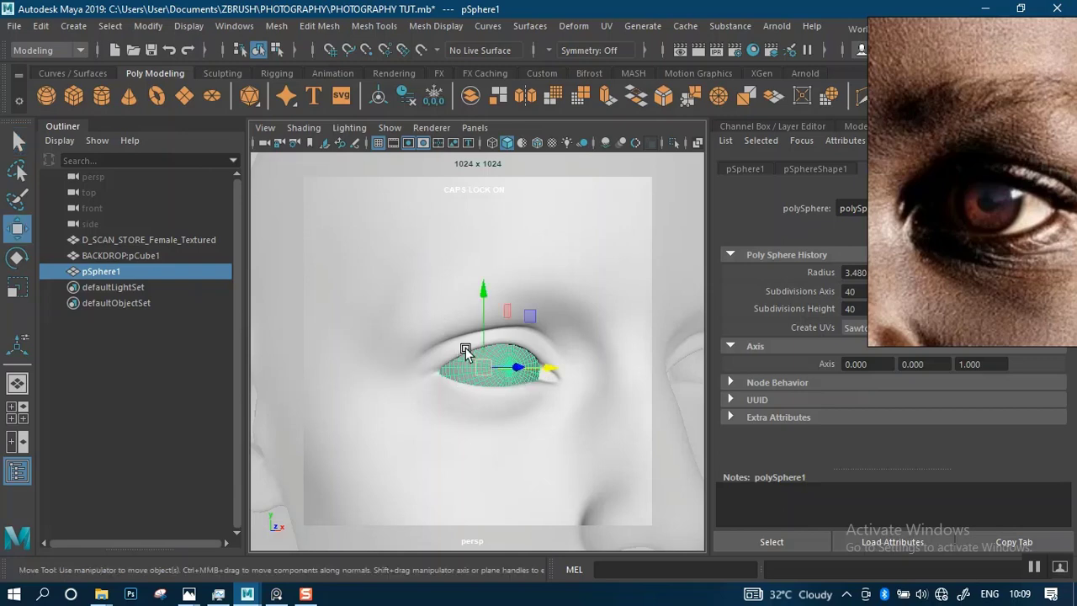
scroll(464, 341, "down", 5)
scroll(464, 333, "up", 2)
Select pSphere1 and mirror it across the X axis with the Mirror tool
left_click(398, 354)
scroll(505, 385, "up", 6)
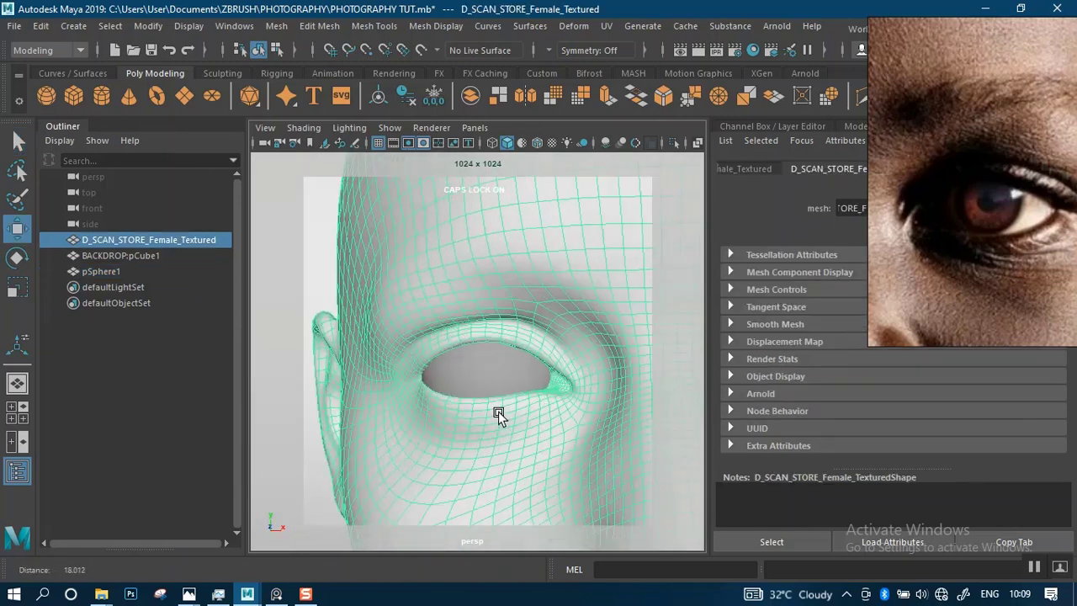
left_click(503, 385)
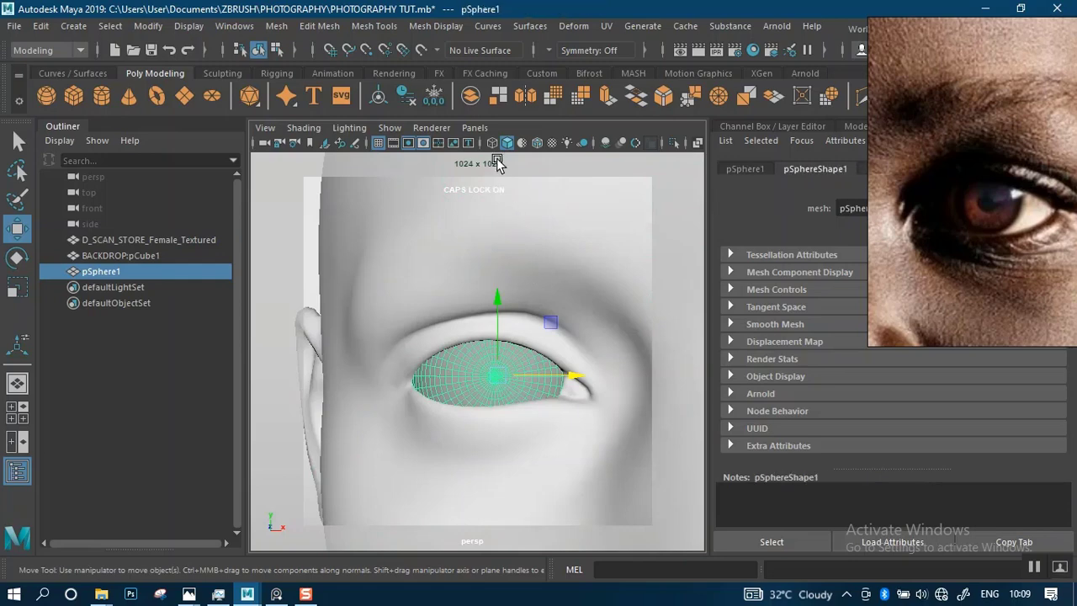
left_click(523, 97)
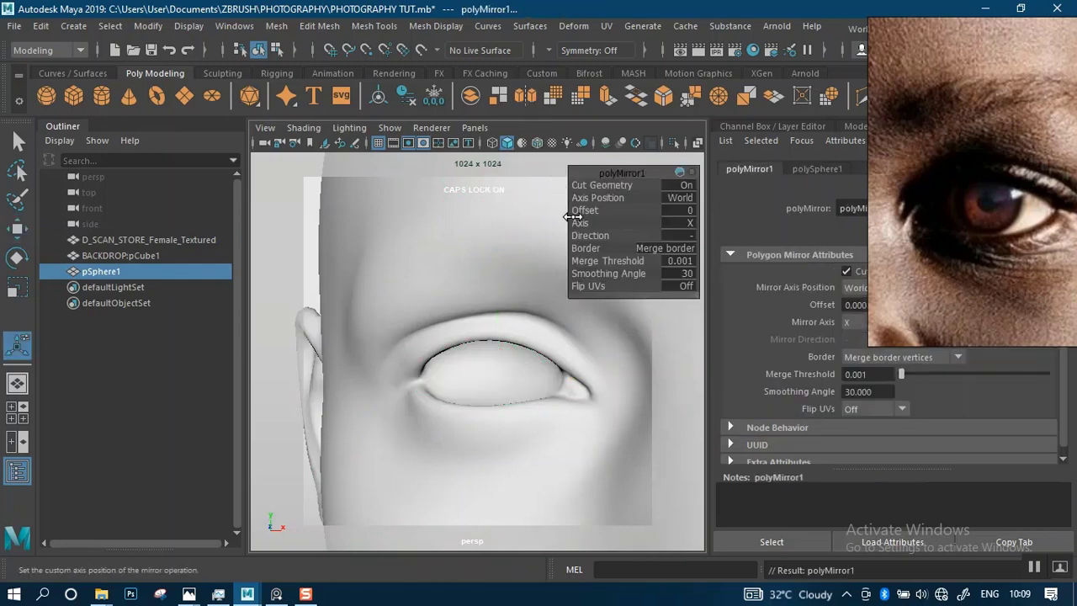
Set polyMirror1's Cut Geometry to Off so both eyeballs stay whole
left_click(675, 194)
scroll(481, 308, "down", 5)
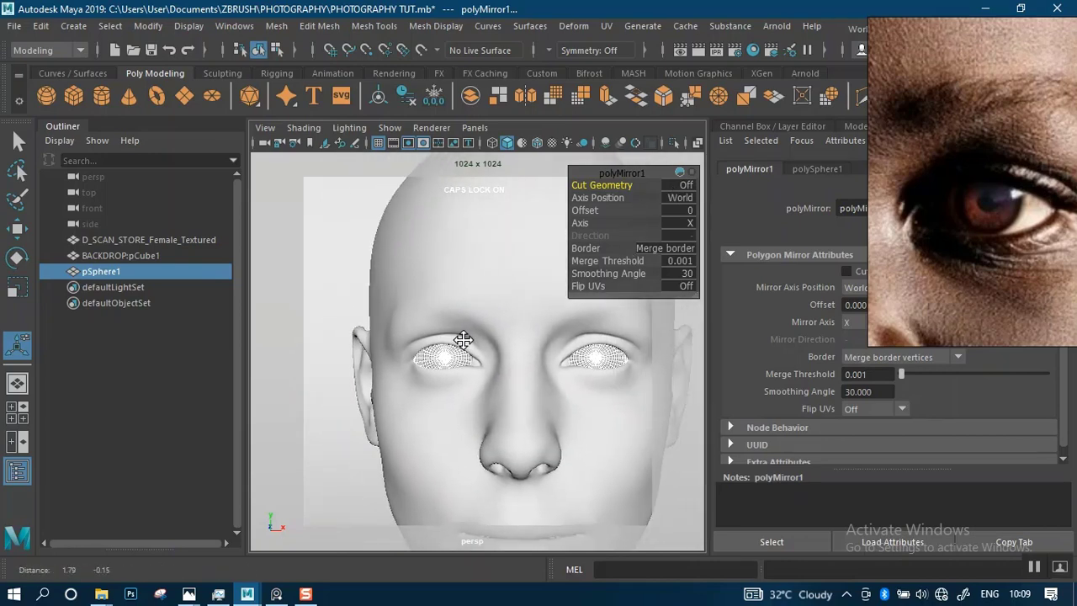
right_click_drag(464, 339, 283, 277, "alt")
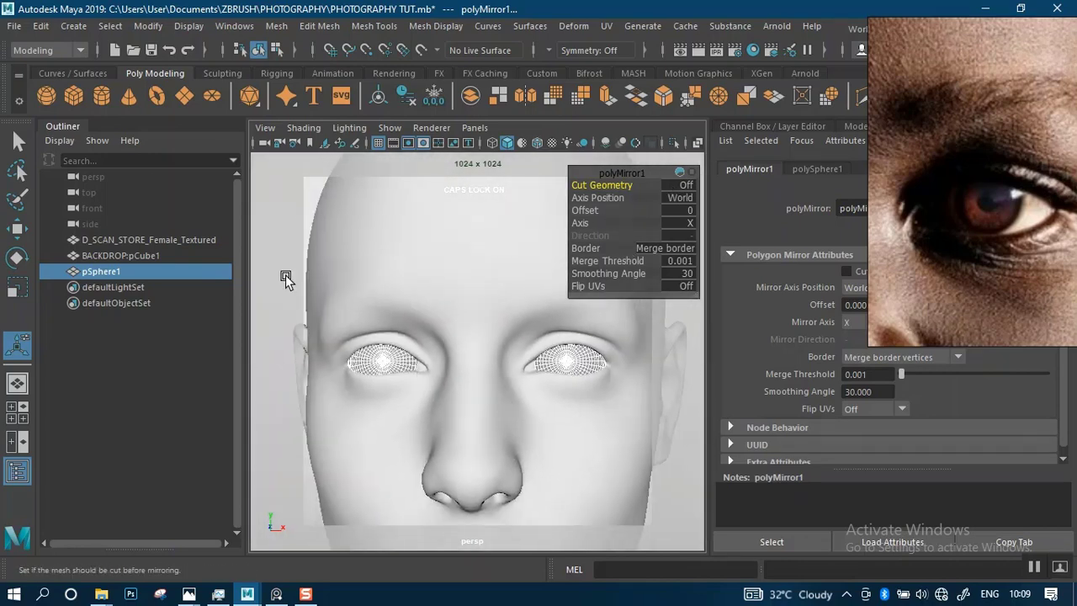
Switch to the Select Tool and reselect pSphere1 in the Outliner
left_click(18, 141)
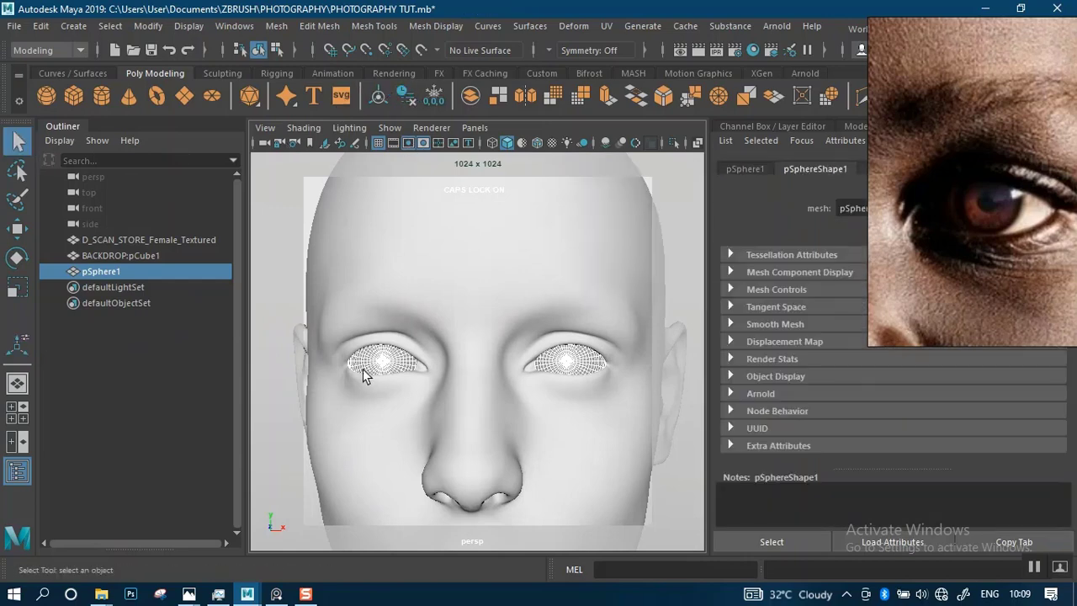
left_click(115, 355)
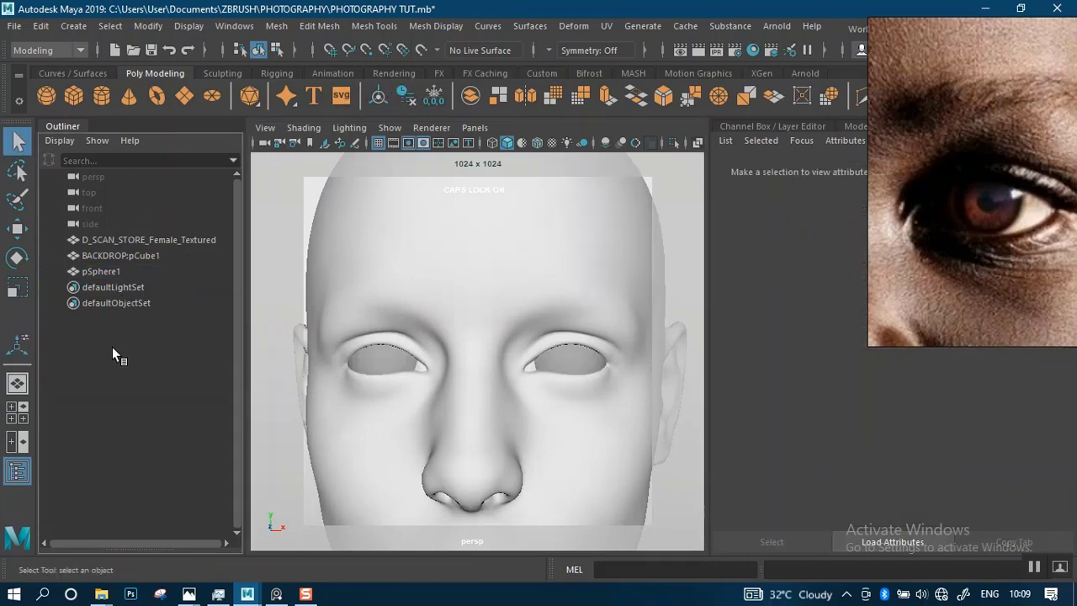
left_click(150, 272)
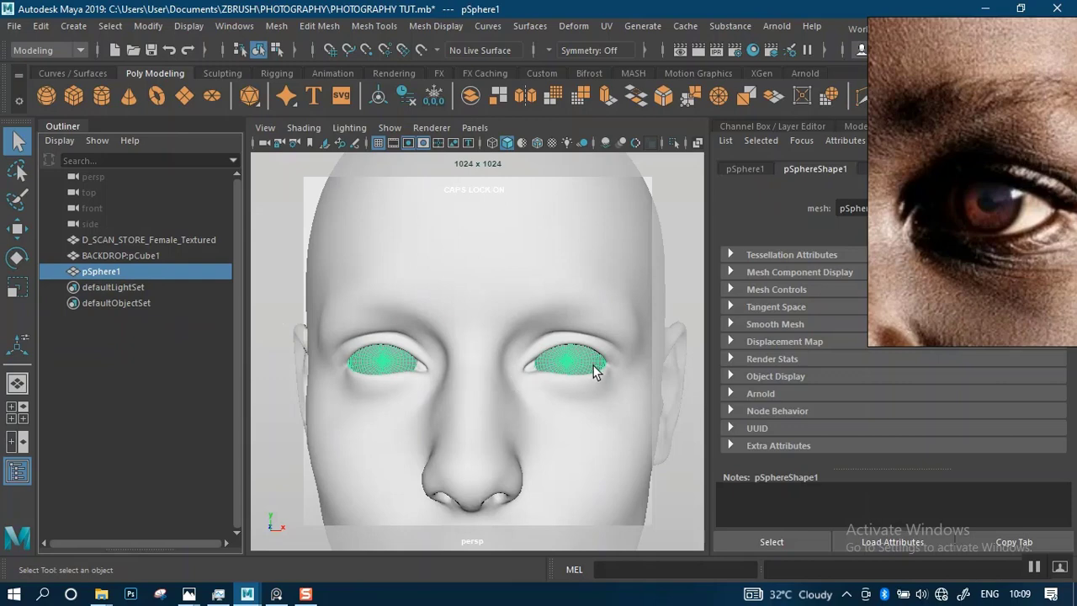
right_click_drag(570, 362, 562, 547)
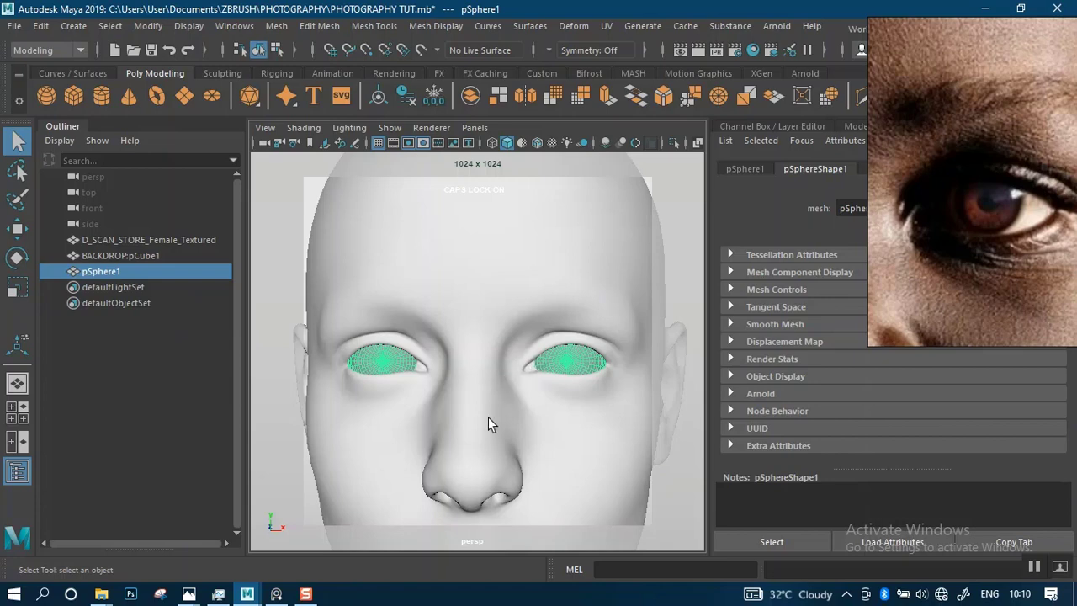
left_click_drag(534, 440, 572, 385, "alt")
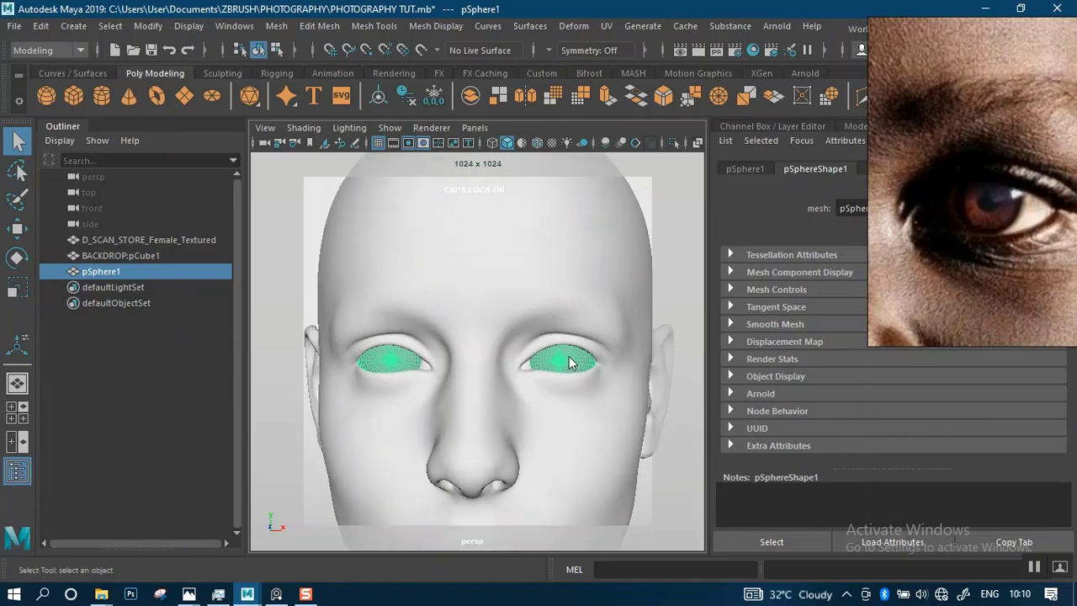
Assign a new aiStandardSurface material to the eyes and name it AI_EYE
right_click_drag(569, 356, 559, 555)
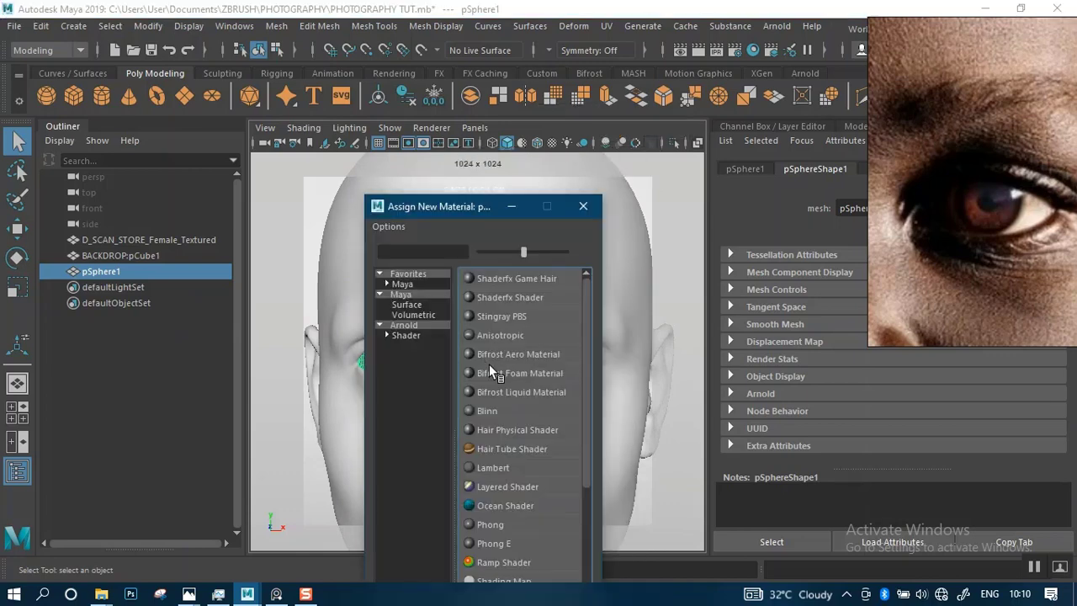
left_click(403, 325)
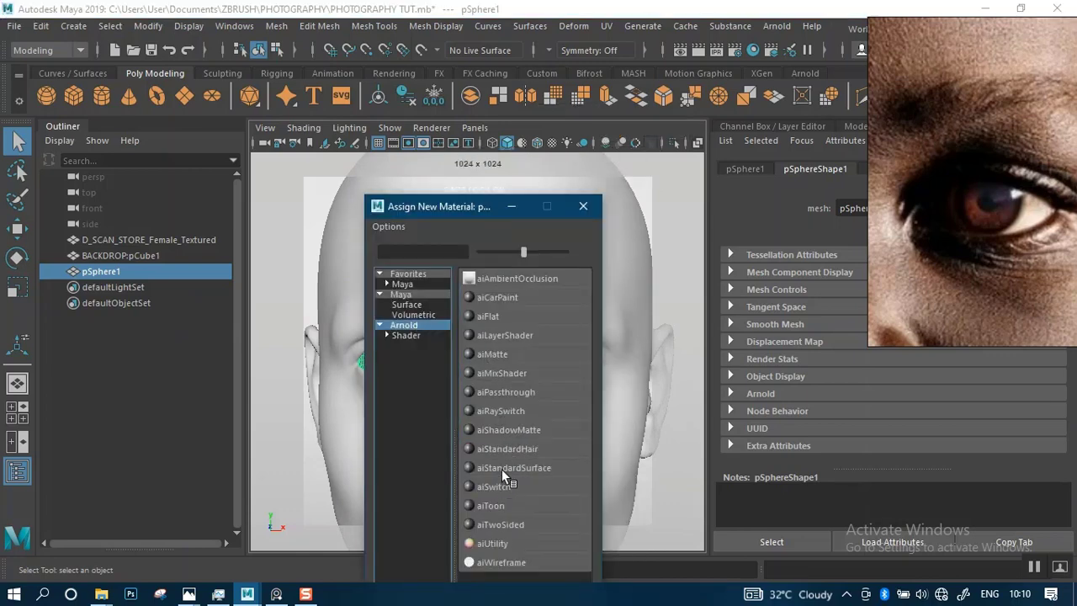
left_click(502, 467)
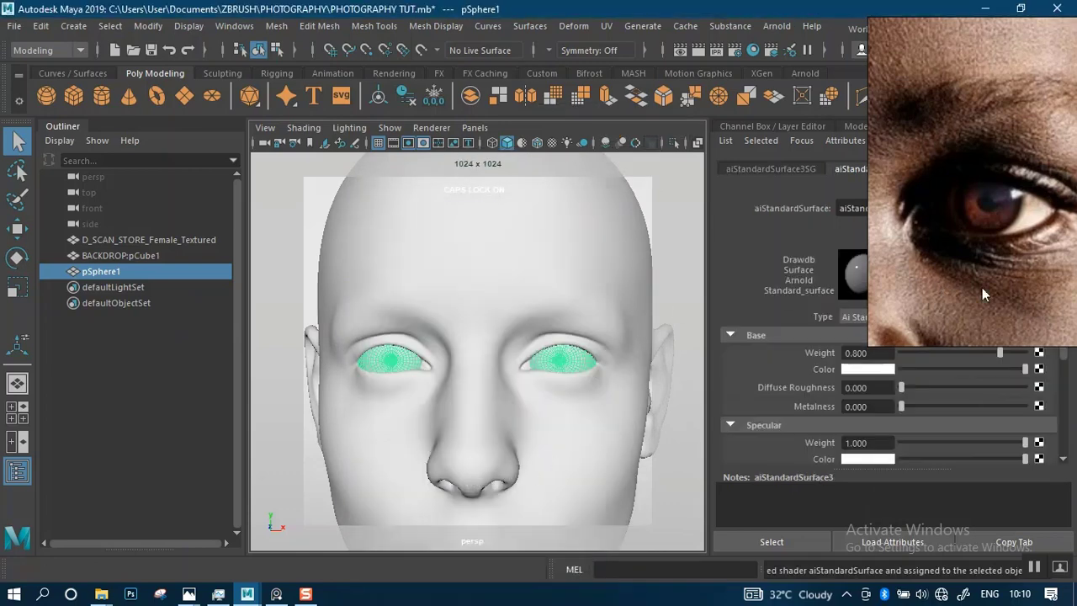
left_click_drag(931, 206, 803, 207)
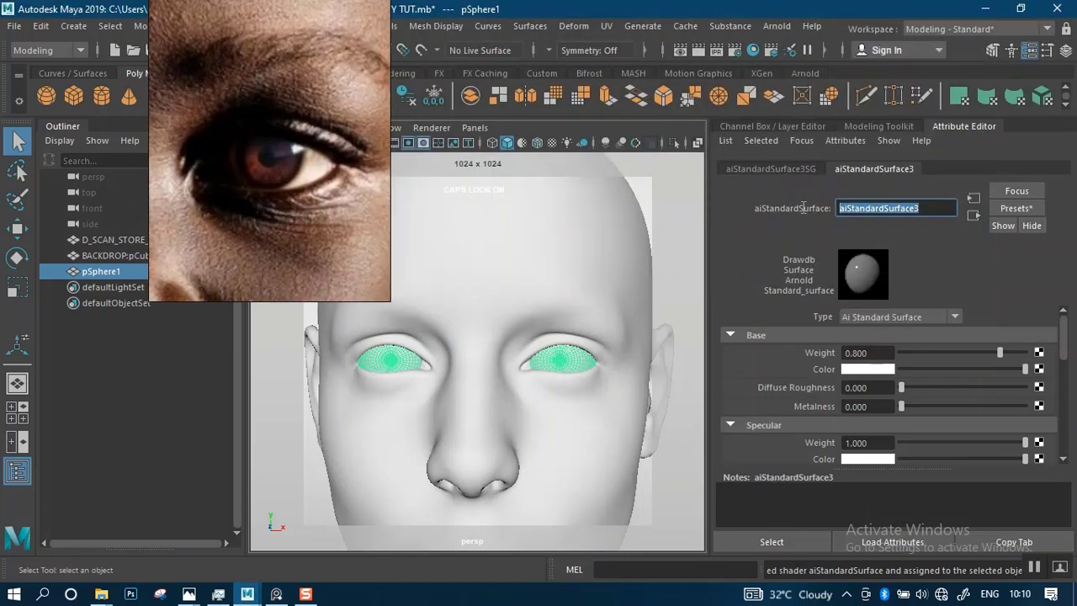
type("AI EYE")
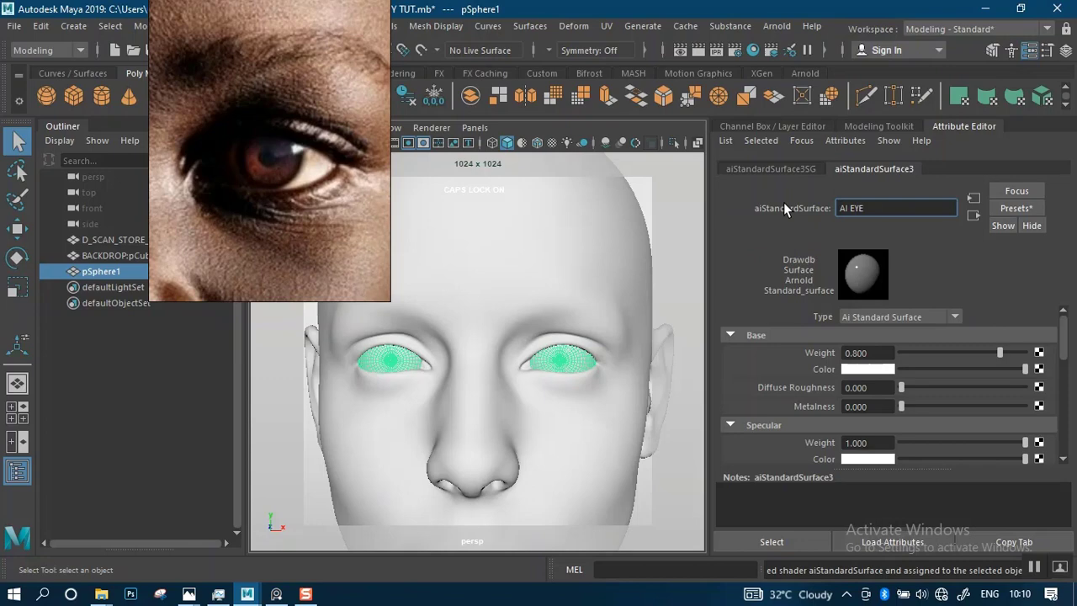
key("Return")
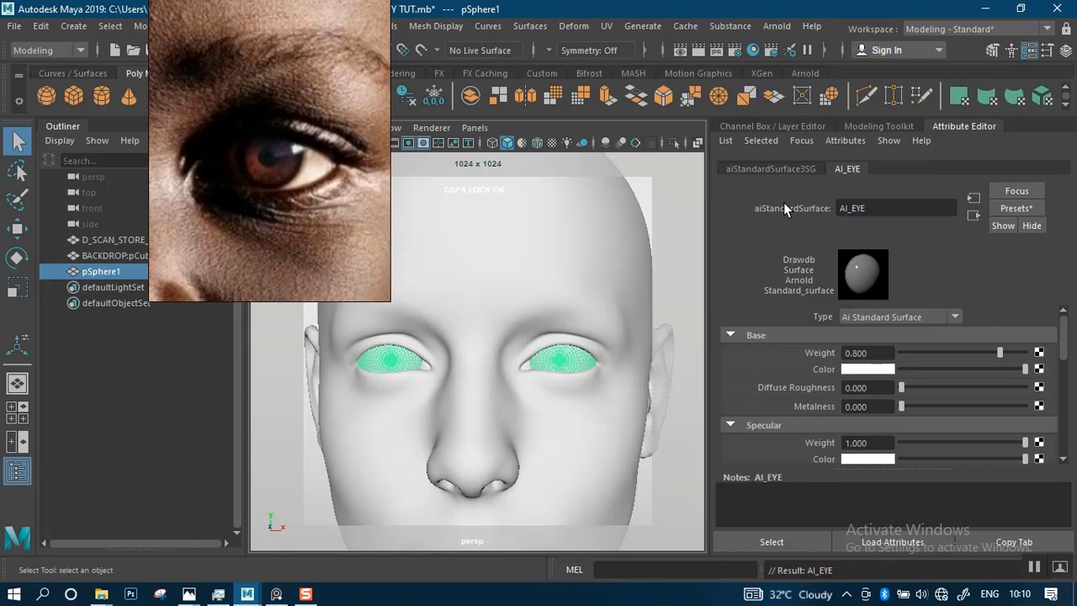
Set the AI_EYE material's base colour to fully black
left_click_drag(285, 235, 943, 262)
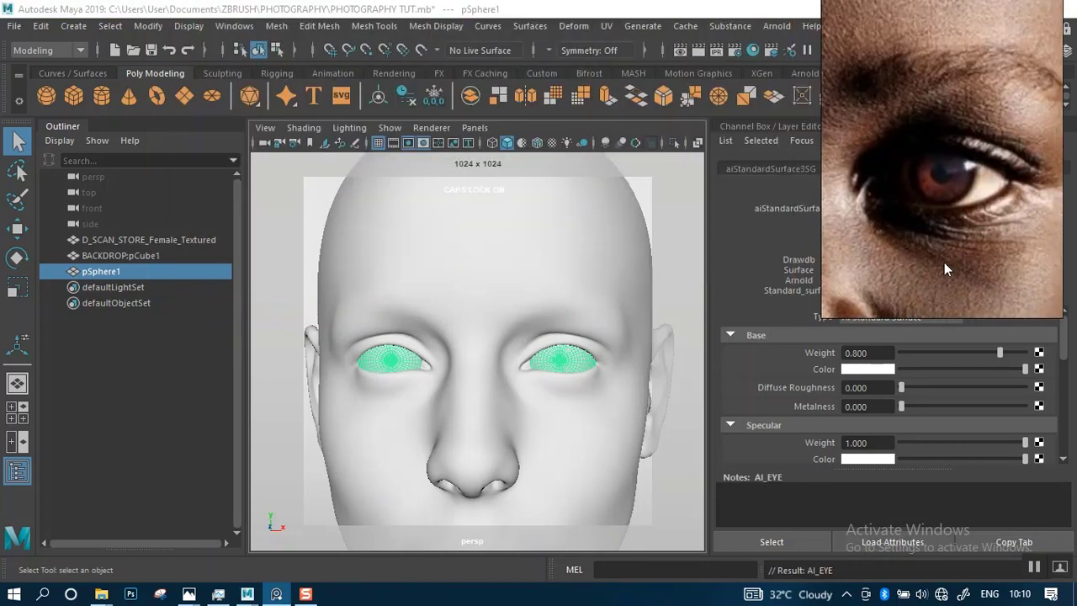
left_click_drag(875, 248, 908, 209)
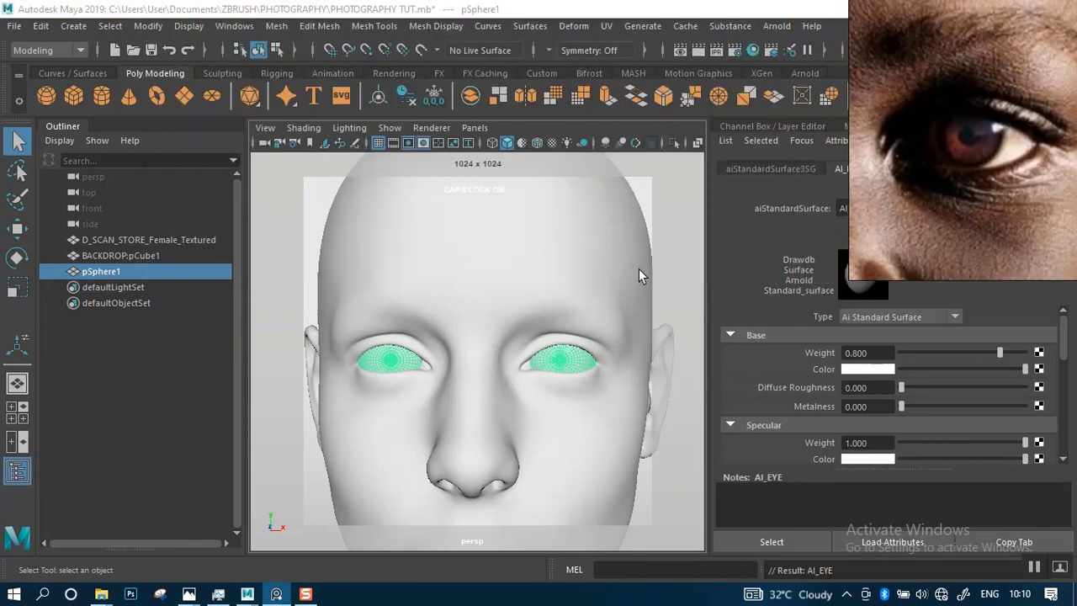
left_click_drag(510, 390, 649, 380, "alt")
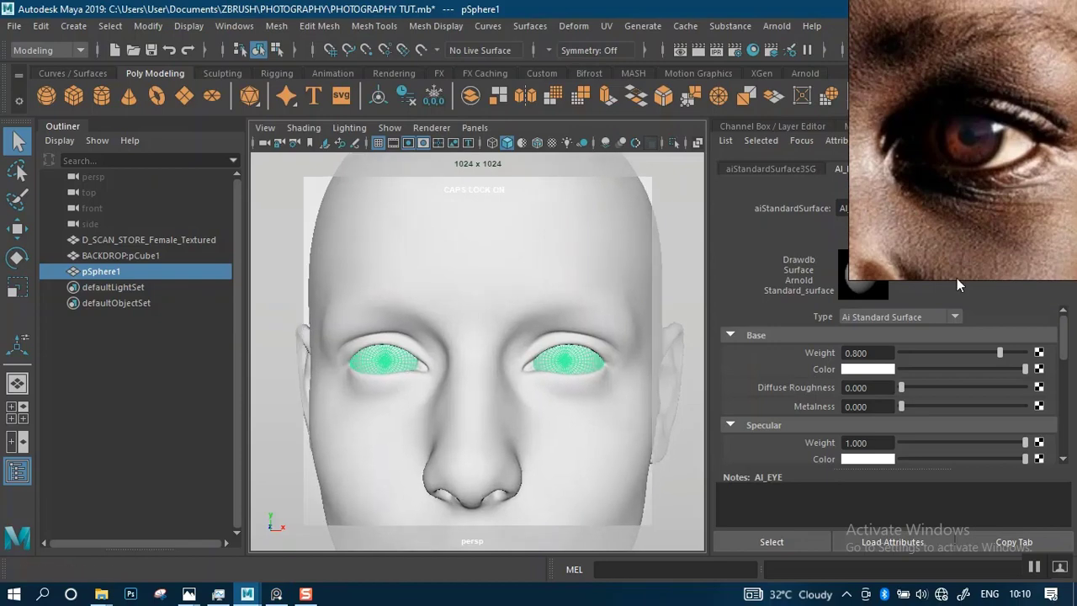
left_click_drag(956, 277, 948, 158)
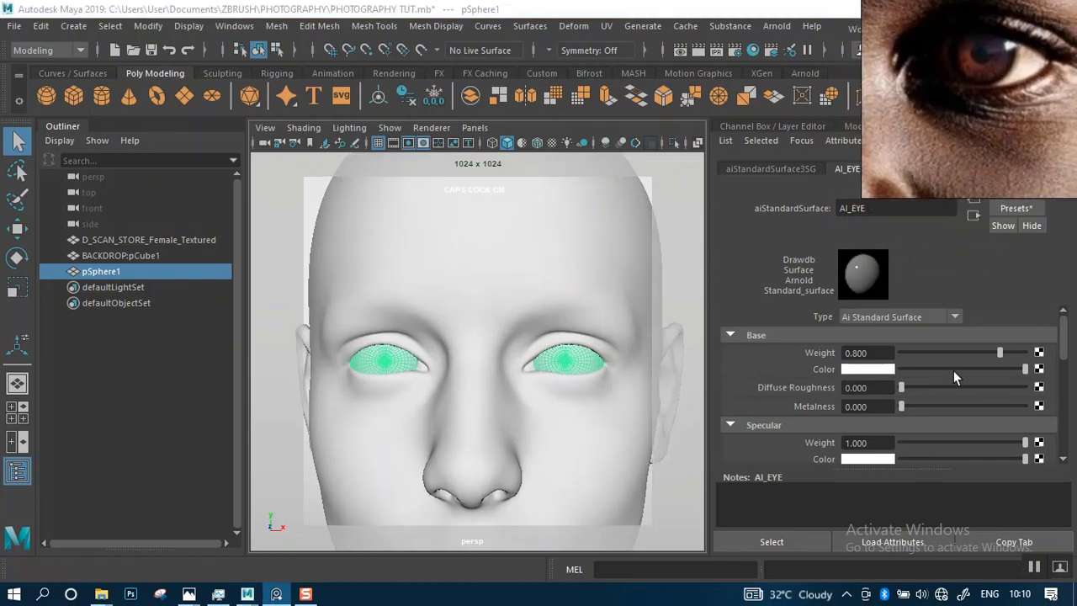
left_click_drag(953, 370, 921, 367)
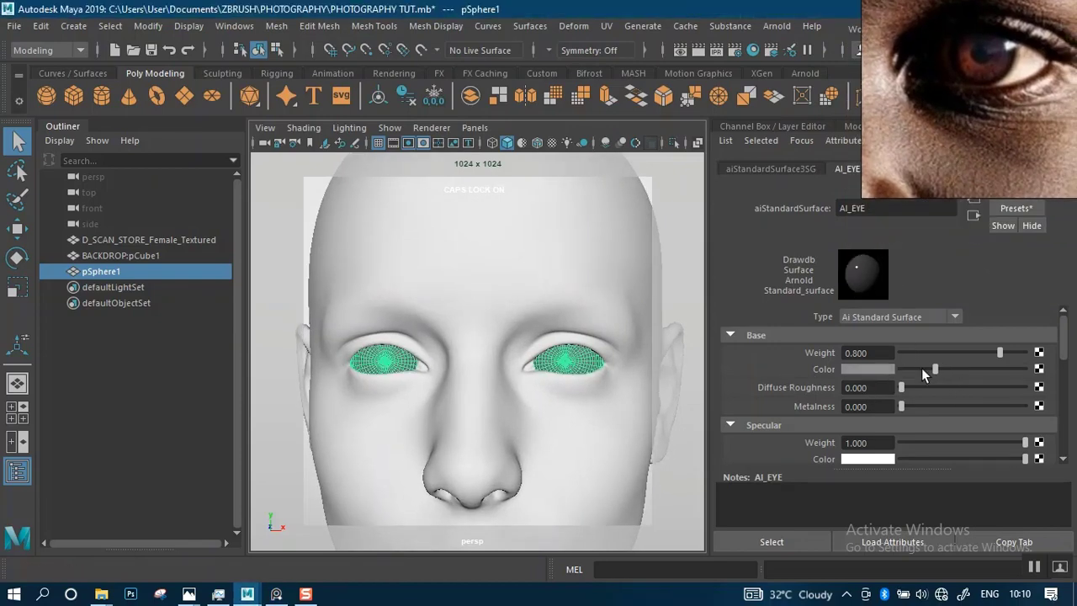
left_click(879, 370)
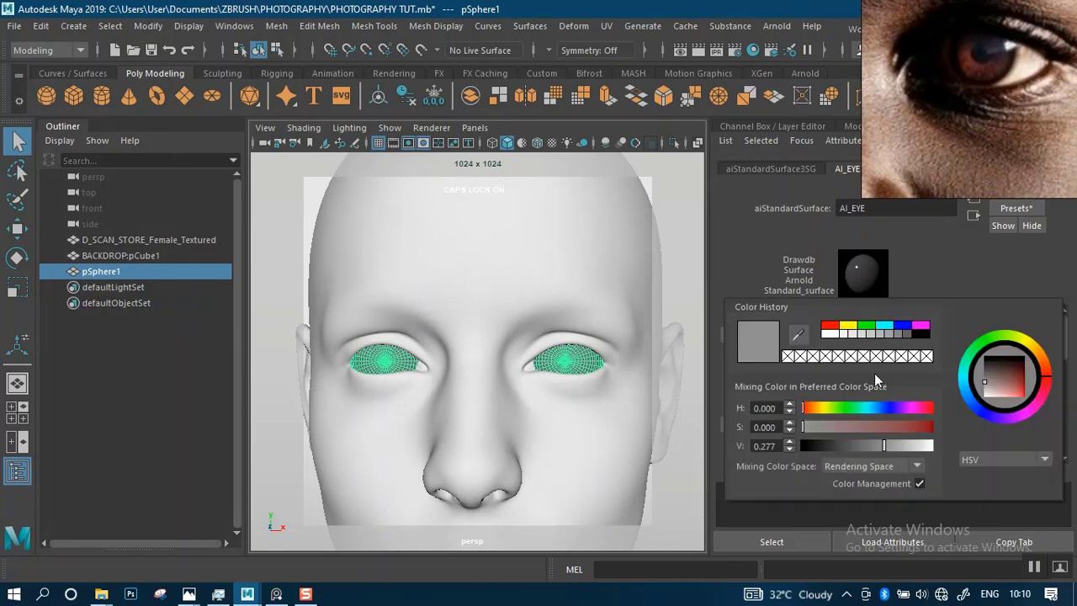
left_click(805, 444)
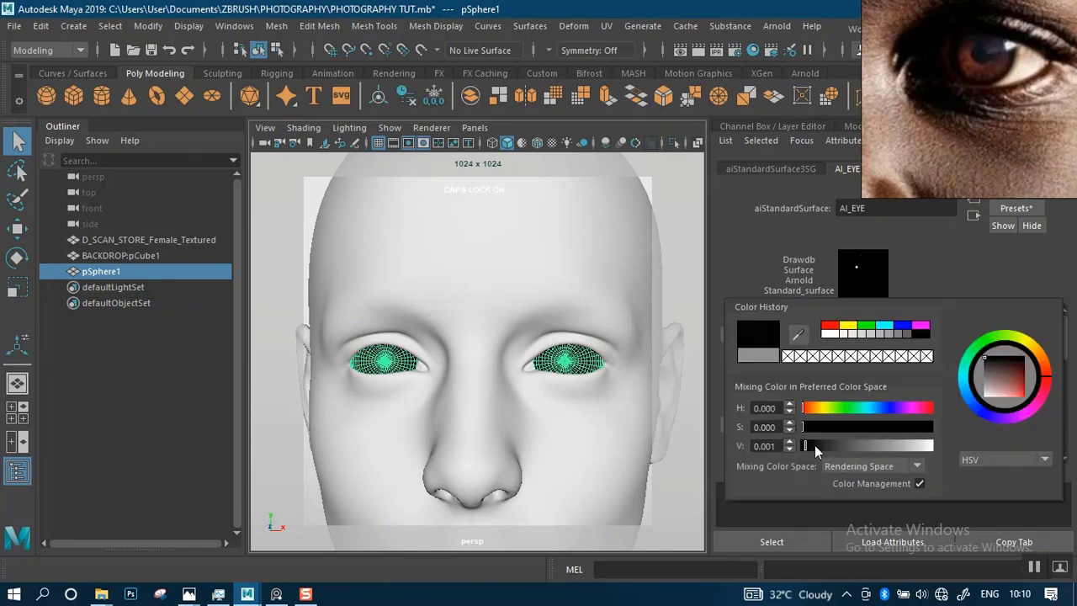
left_click_drag(1063, 353, 1059, 379)
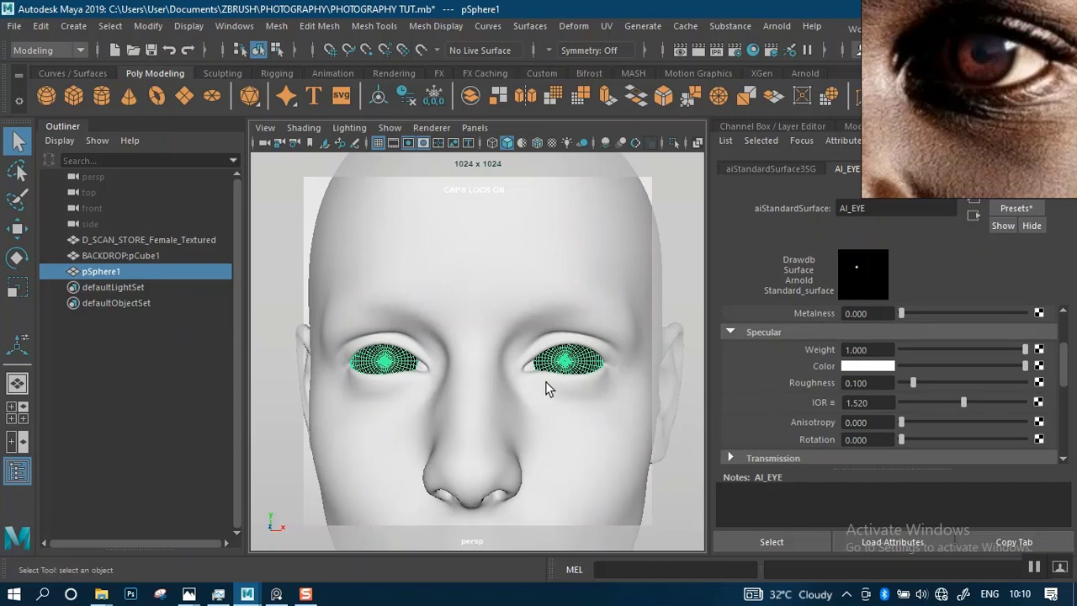
scroll(550, 390, "down", 4)
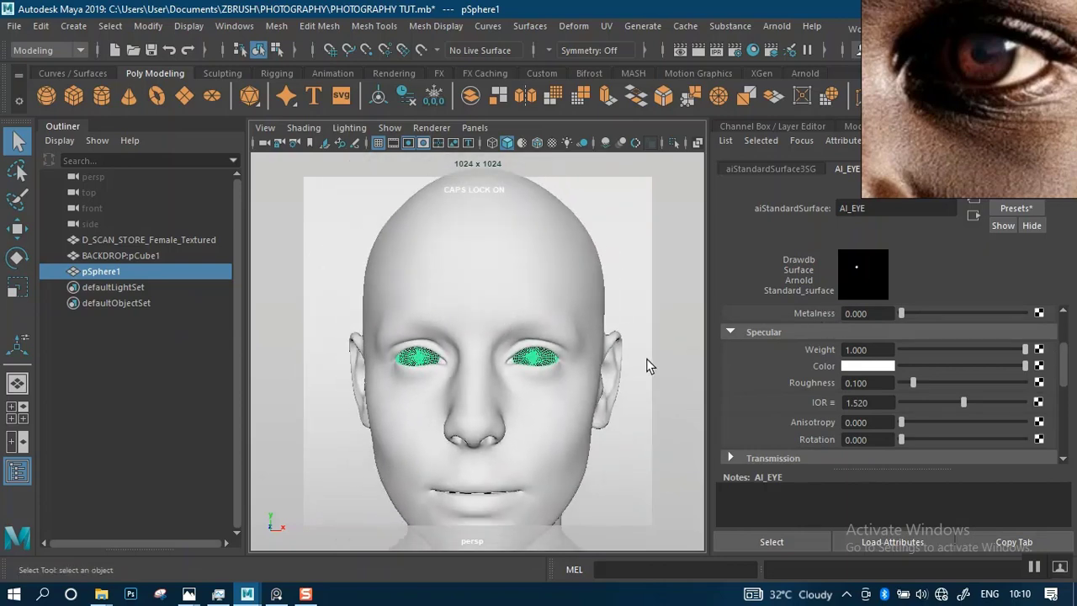
Select the backdrop and switch the view to the front_cam bookmark
left_click(646, 358)
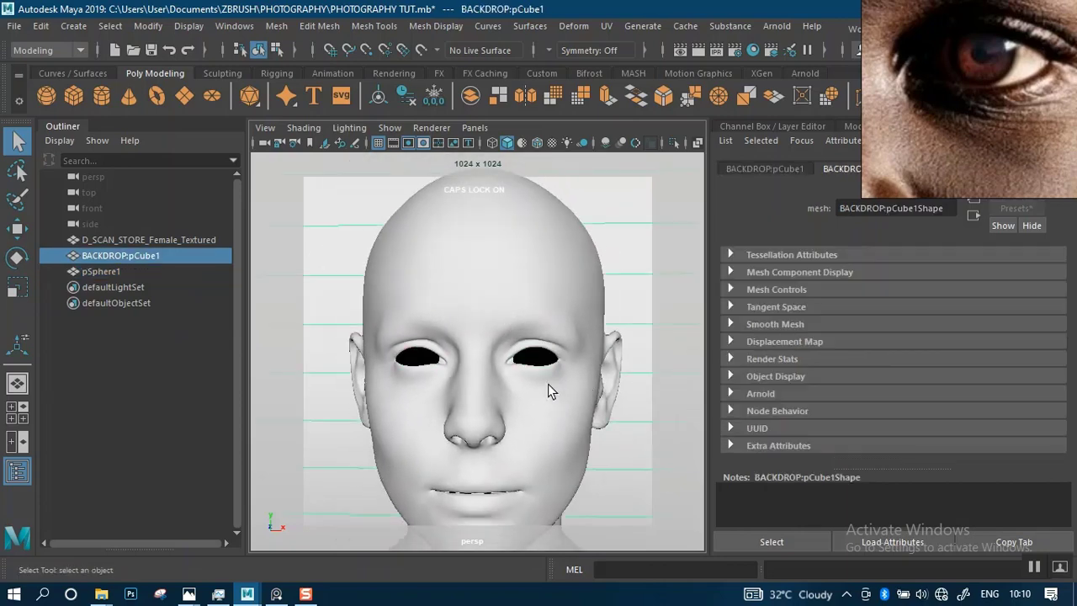
mouse_move(550, 390)
left_mouse_down("alt")
mouse_move(539, 408)
mouse_move(547, 392)
left_mouse_up("alt")
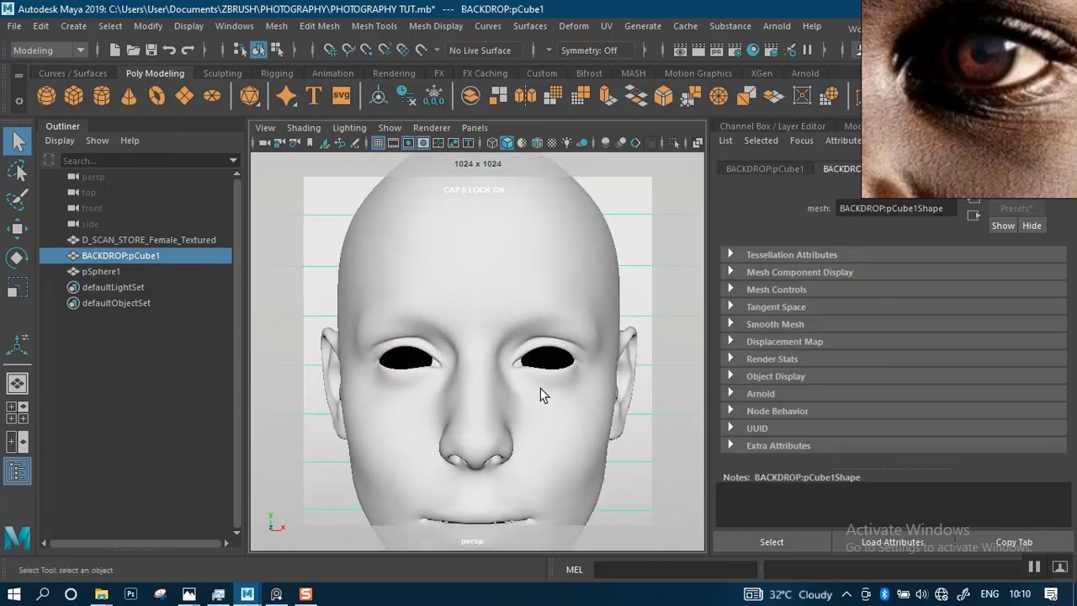
left_click(265, 128)
mouse_move(315, 410)
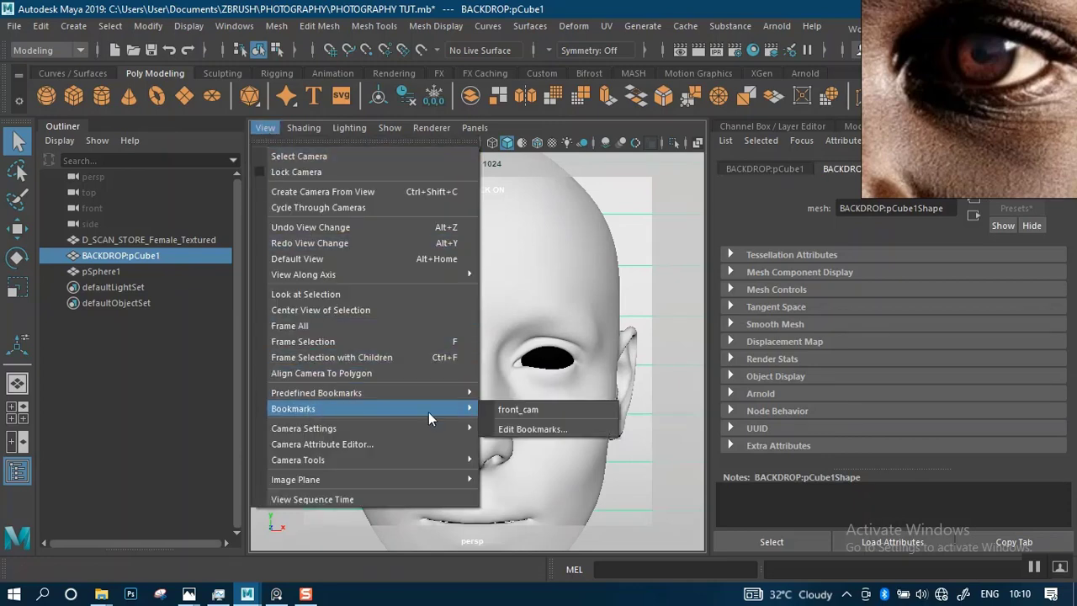
left_click(517, 409)
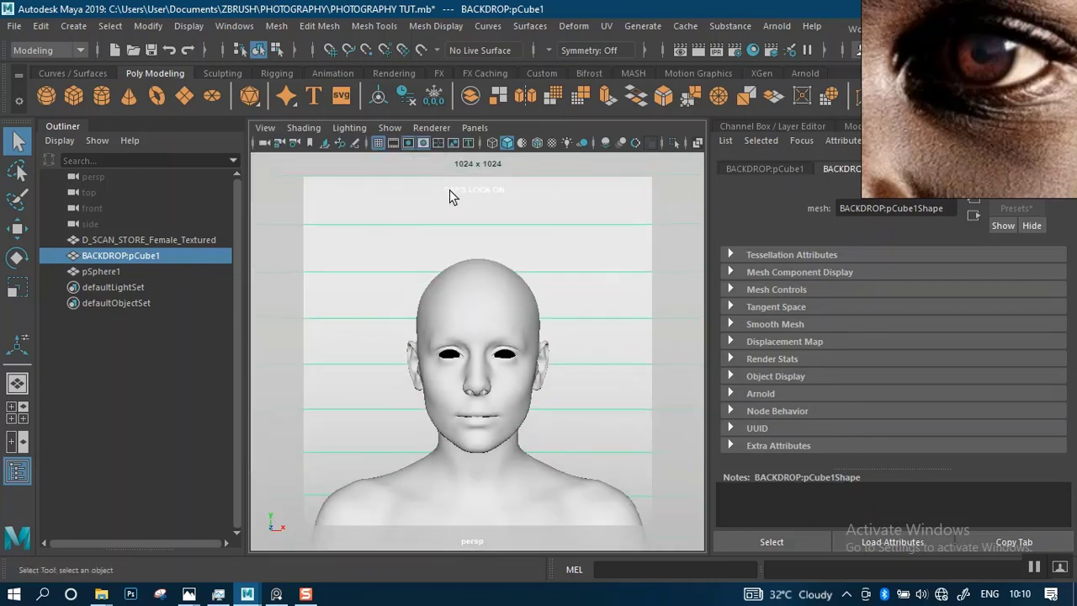
Turn off the resolution gate, frame the full figure front-on, and show the Arnold shelf
left_click(410, 142)
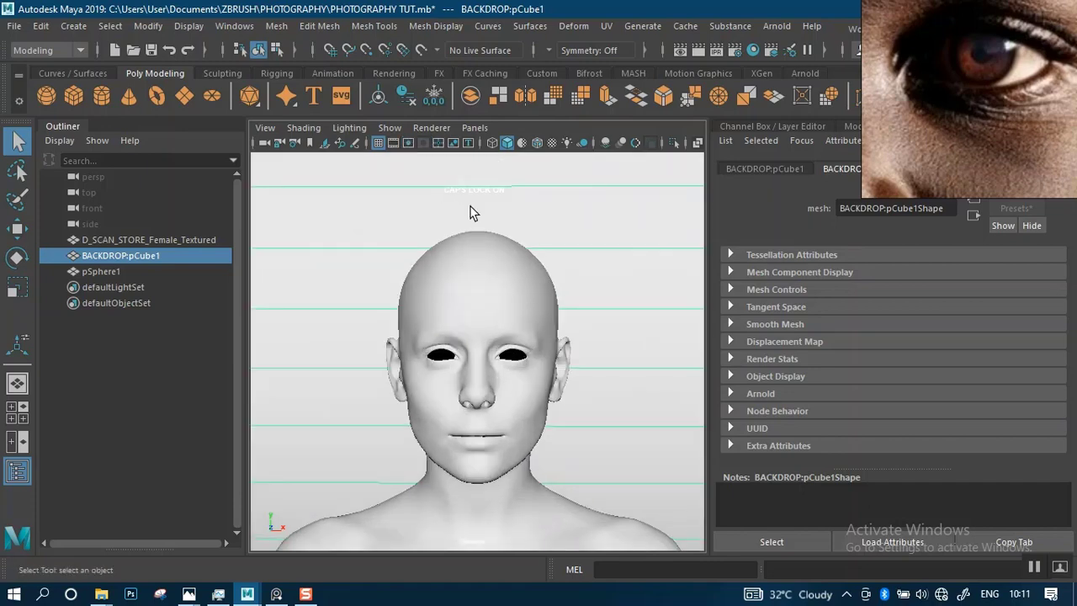
left_click_drag(505, 293, 531, 303, "alt")
right_click_drag(532, 303, 523, 249, "alt")
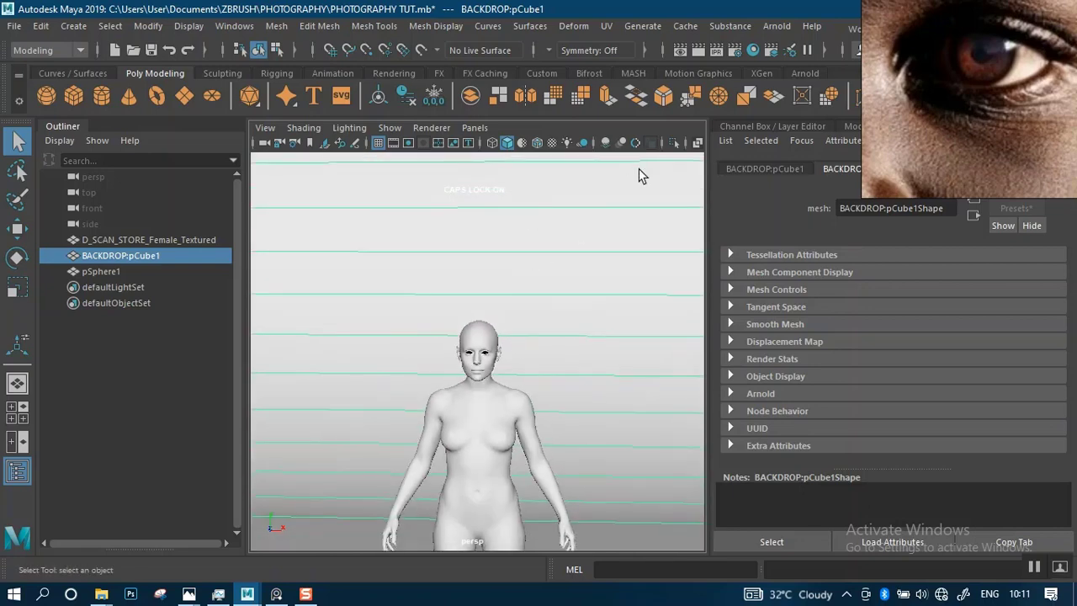
left_click(804, 74)
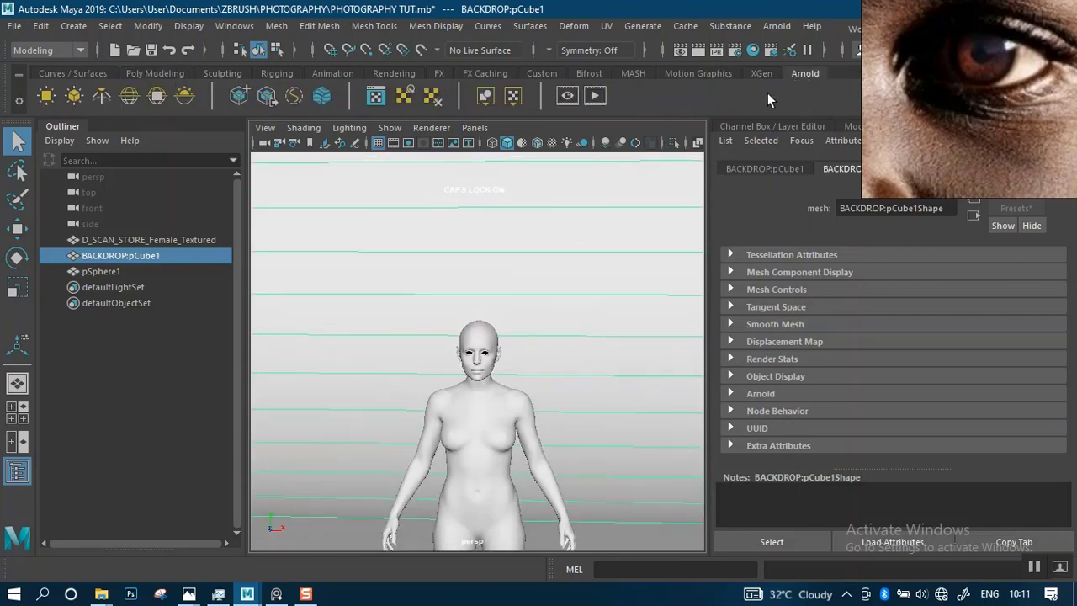
Add an Arnold area light and scale it up uniformly
left_click(46, 95)
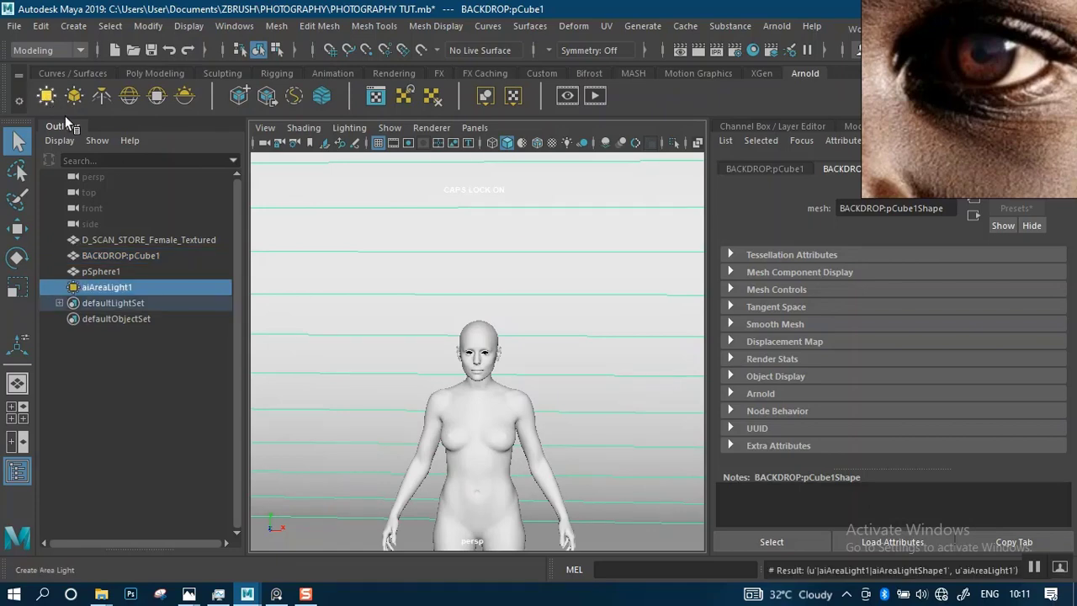
right_click_drag(519, 441, 483, 431, "alt")
key("r")
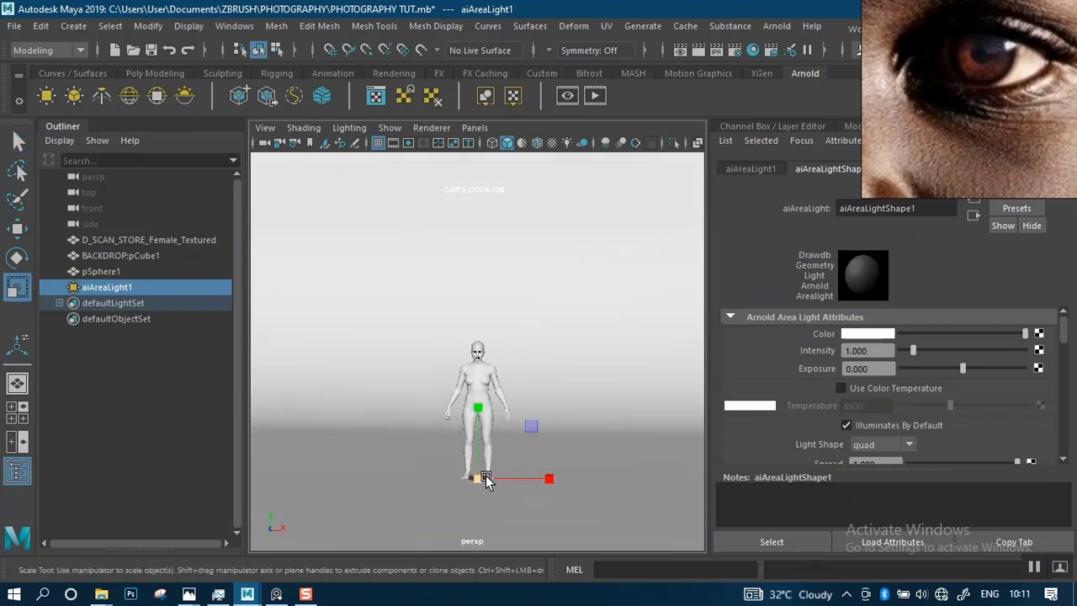
left_click_drag(478, 480, 547, 522)
scroll(938, 118, "down", 5)
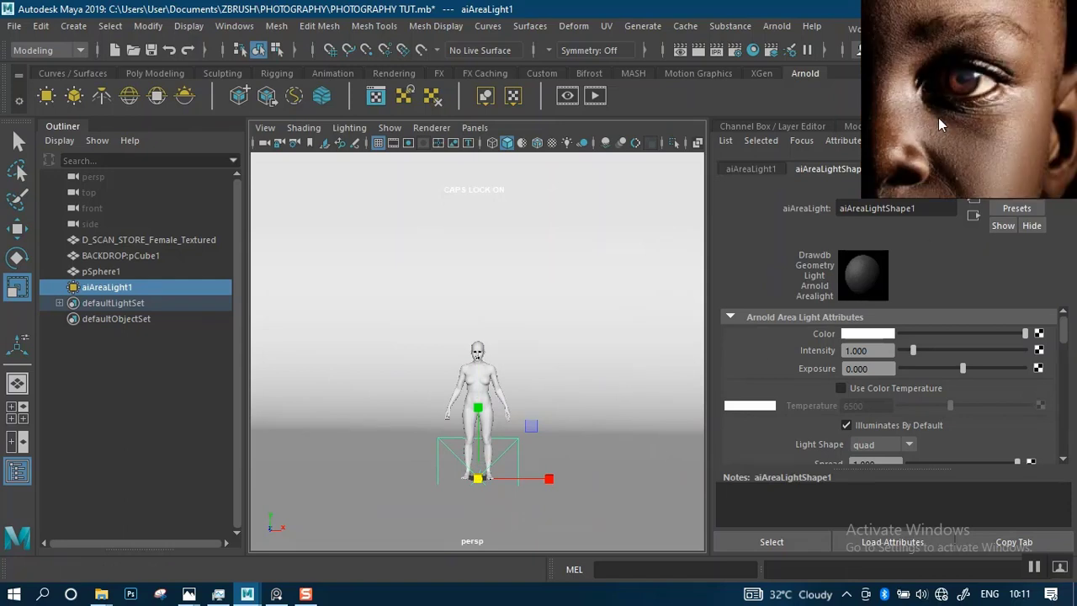
Reposition the reference image and orbit to see the light beside the figure
left_click(949, 112)
left_click_drag(940, 231, 860, 253)
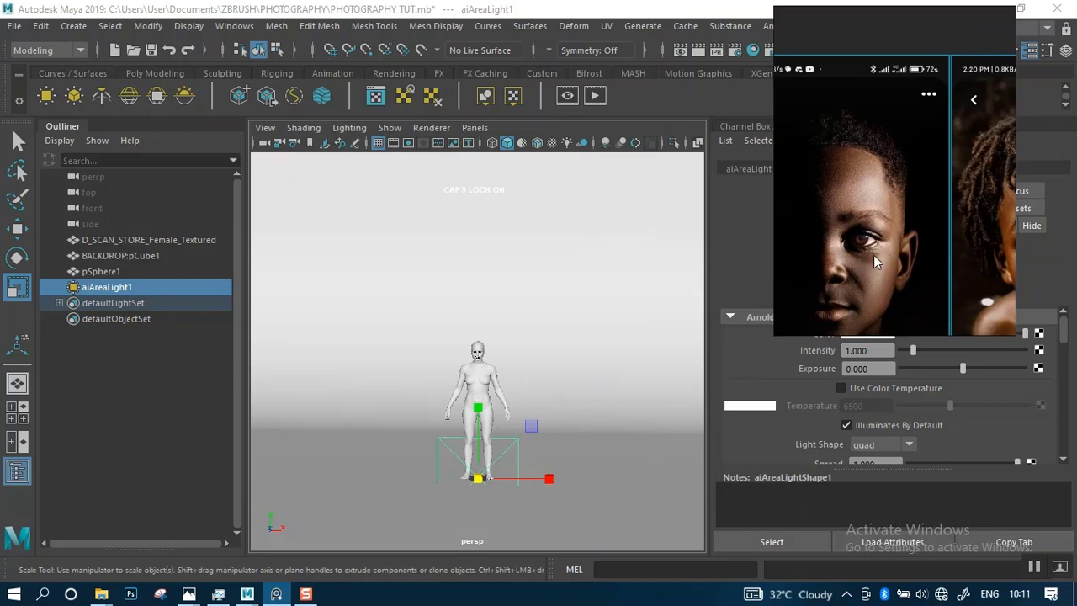
left_click_drag(873, 255, 904, 197)
left_click(552, 433)
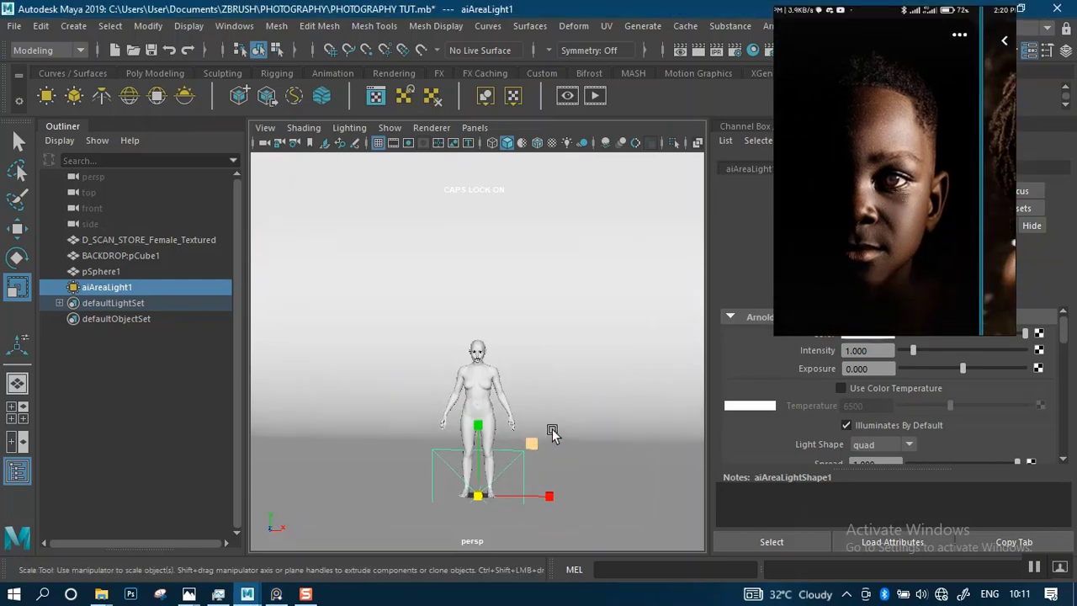
key("w")
left_click_drag(557, 437, 497, 392, "alt")
right_click_drag(496, 391, 515, 435, "alt")
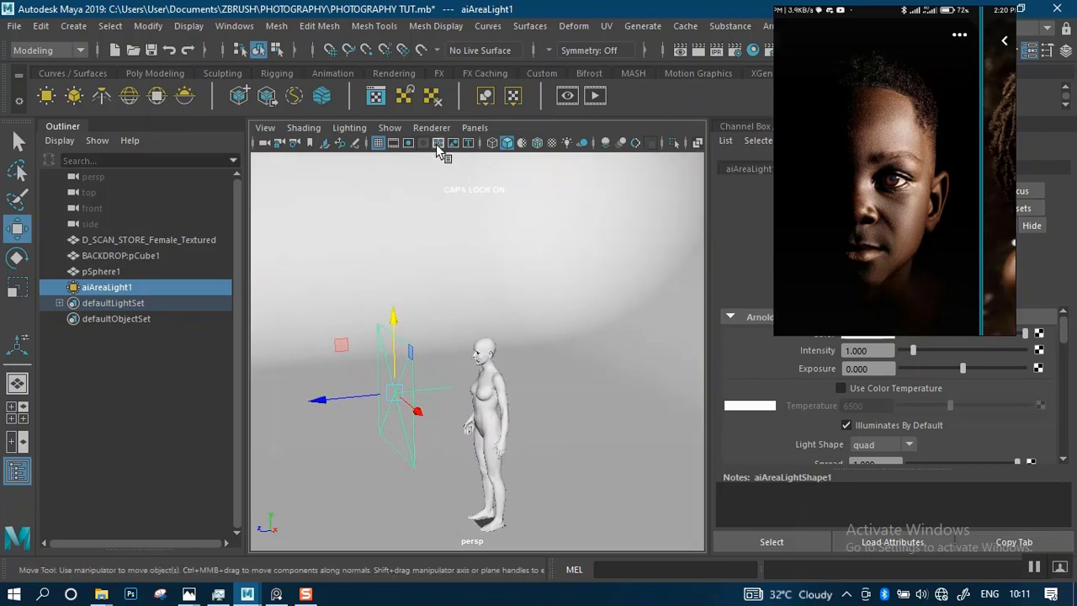
left_click(475, 127)
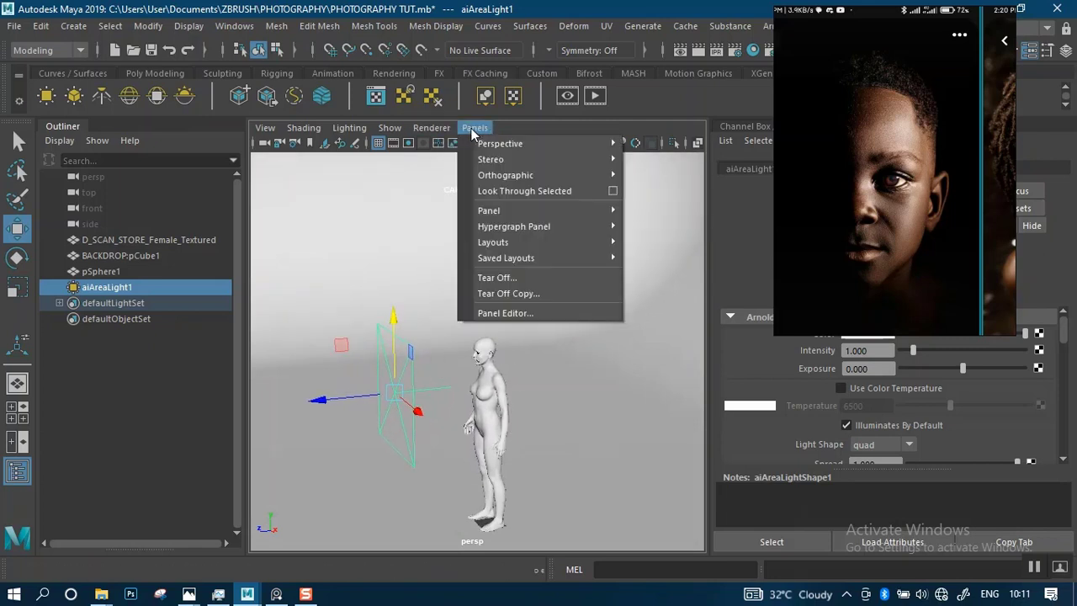
Look through aiAreaLight1 and aim it at the figure from the side
left_click(526, 191)
left_click_drag(520, 308, 508, 337, "alt")
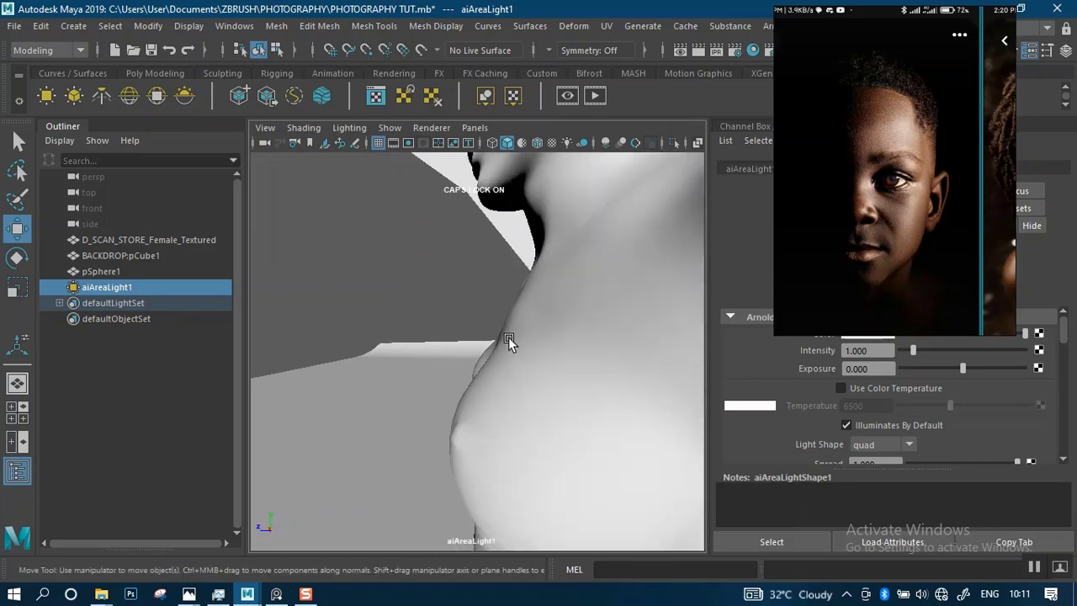
right_click_drag(508, 336, 438, 305, "alt")
left_click_drag(470, 326, 535, 352, "alt")
Look through the area light again, then select the persp camera in the Outliner
left_click(438, 130)
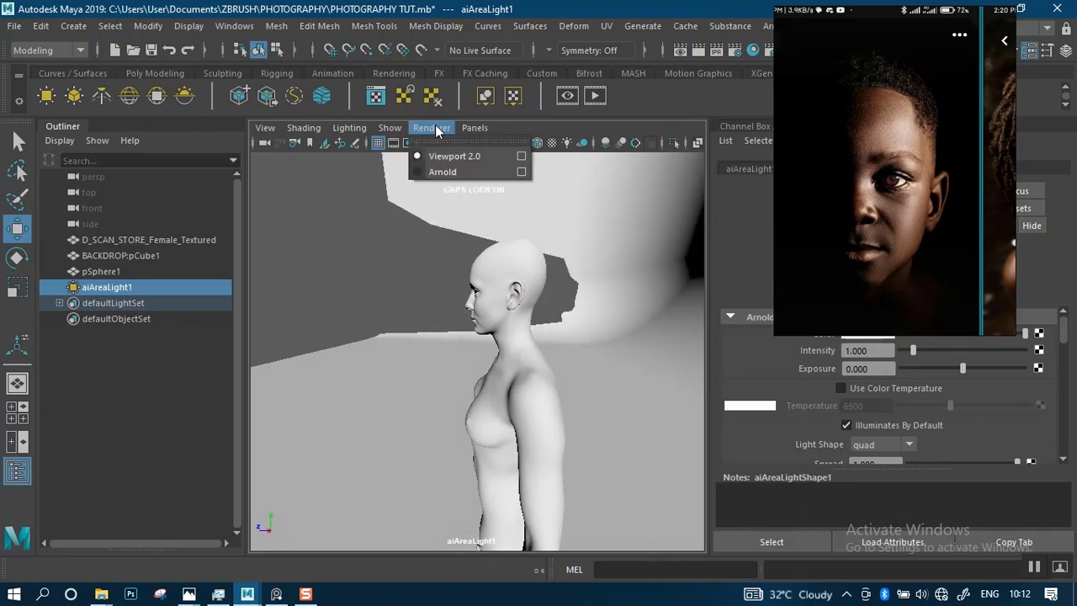
mouse_move(472, 129)
left_click(506, 191)
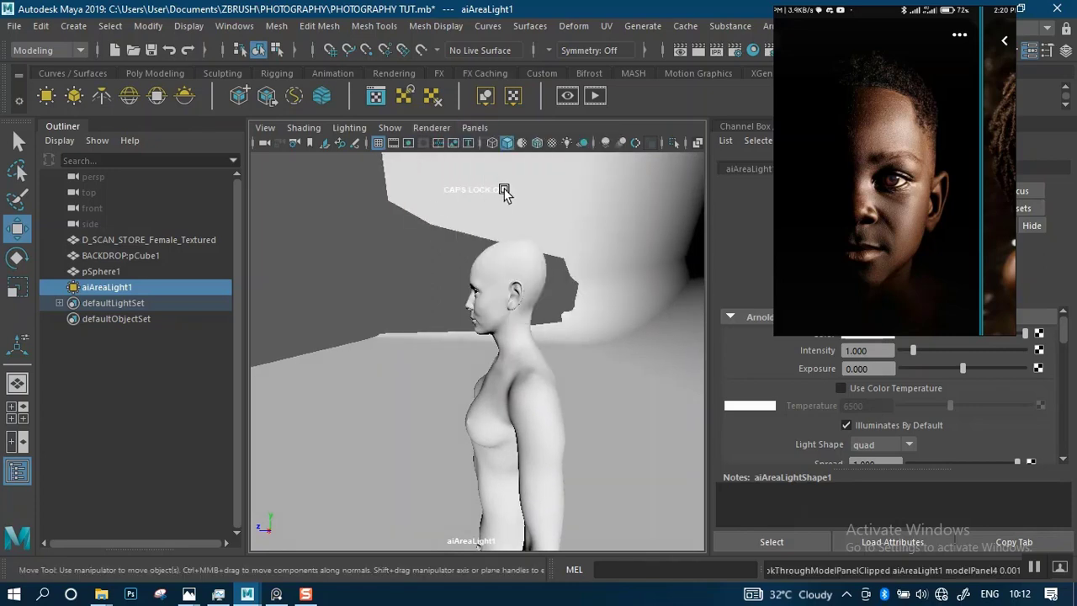
left_click(129, 340)
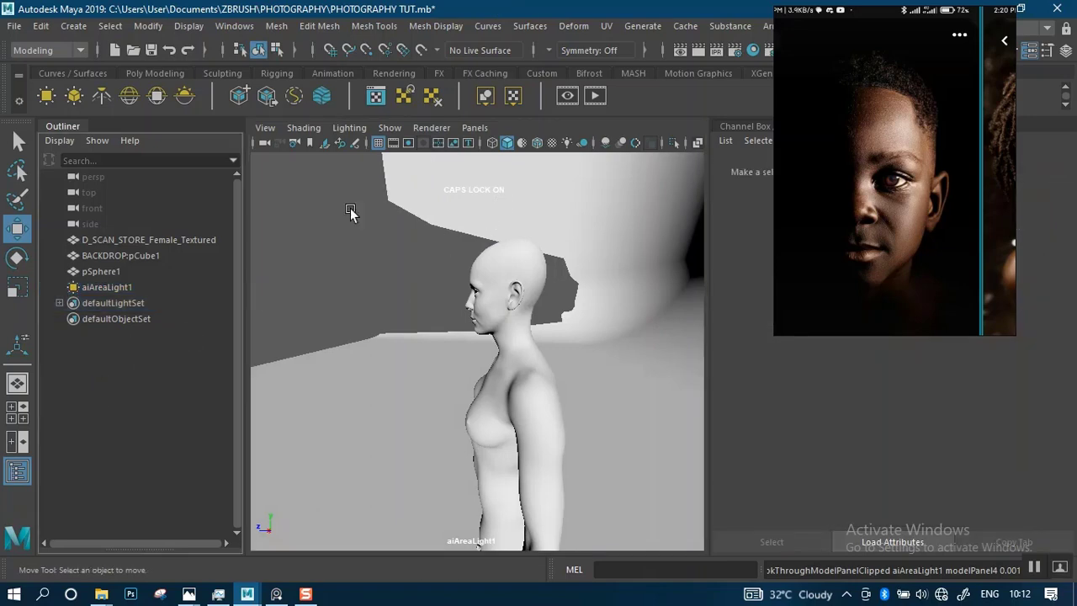
left_click(96, 176)
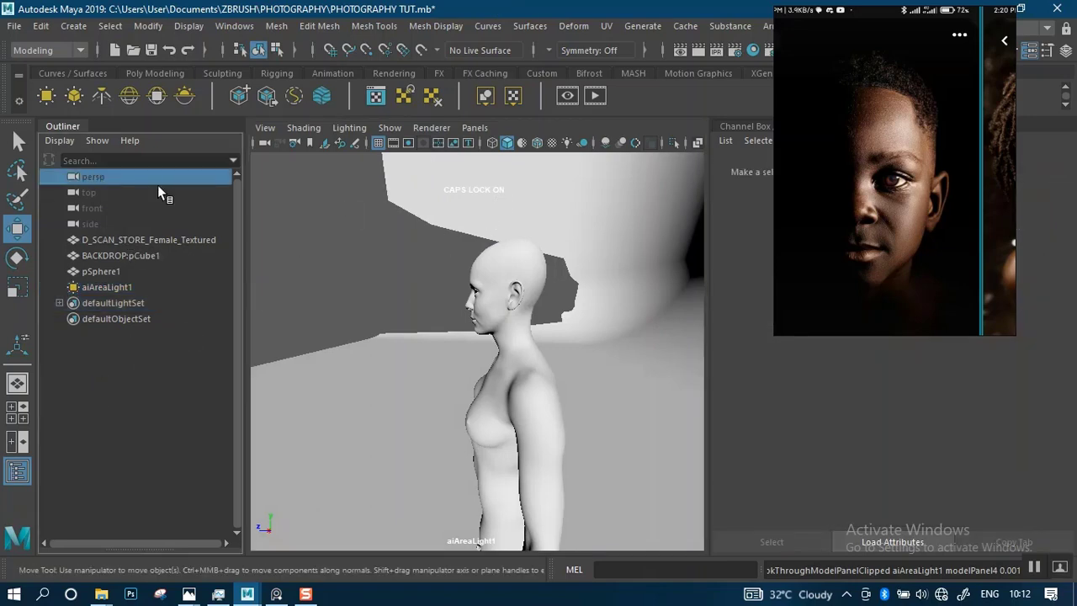
Switch the viewport back to the persp camera
left_click(473, 129)
left_click(511, 191)
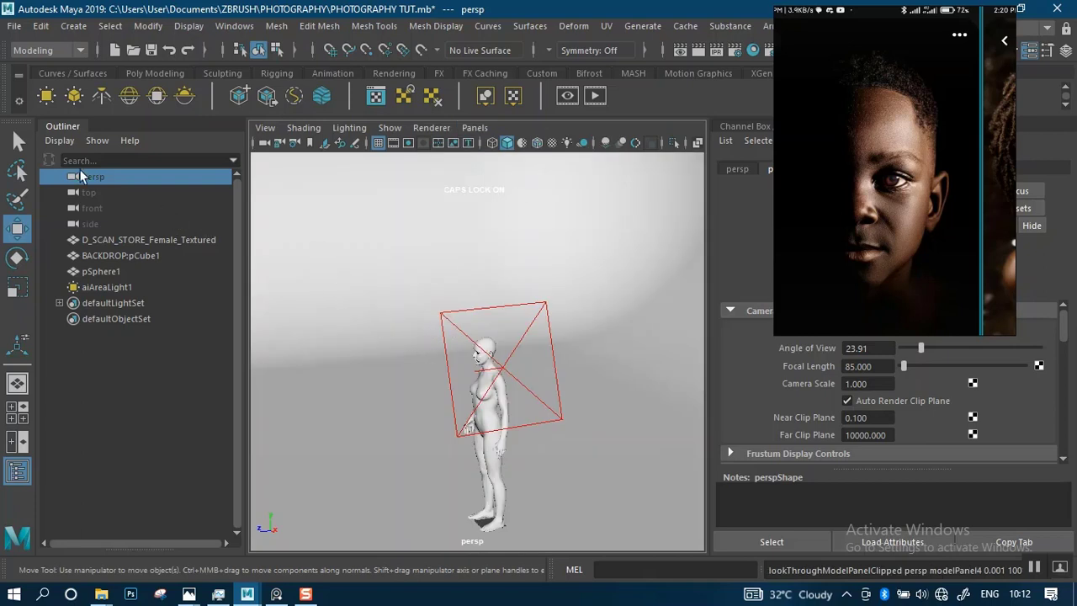
left_click(477, 129)
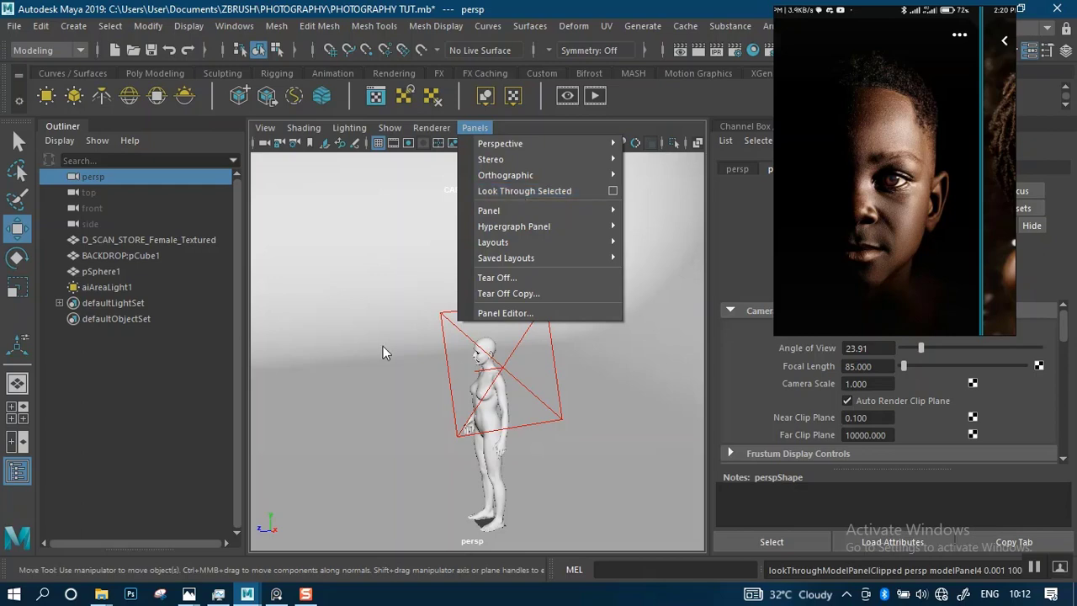
Orbit to the front of the figure and select aiAreaLight1 beside her shoulder
left_click_drag(385, 348, 499, 364, "alt")
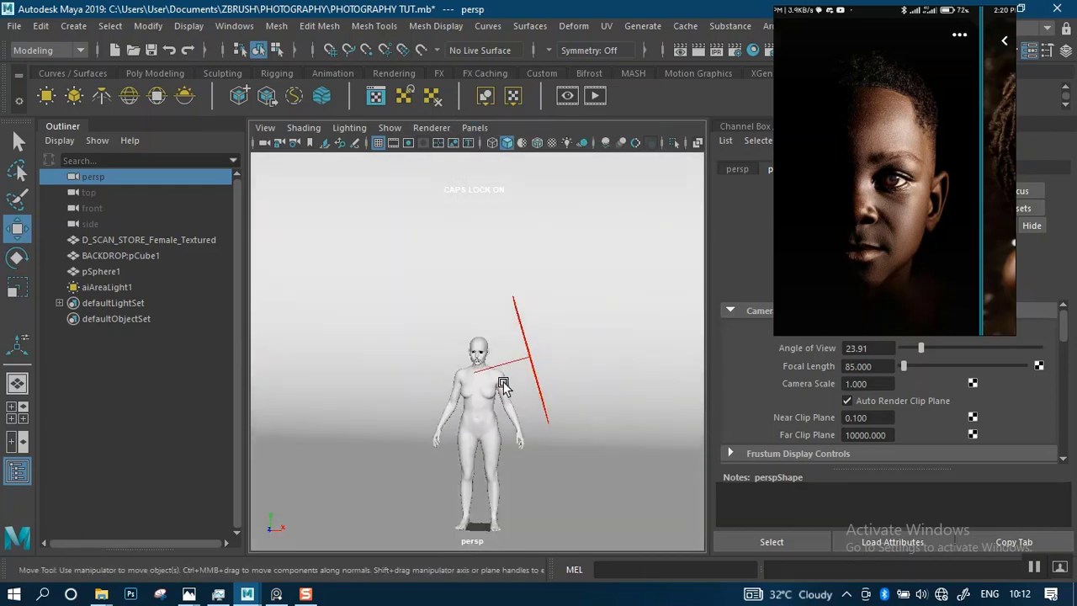
scroll(511, 376, "up", 6)
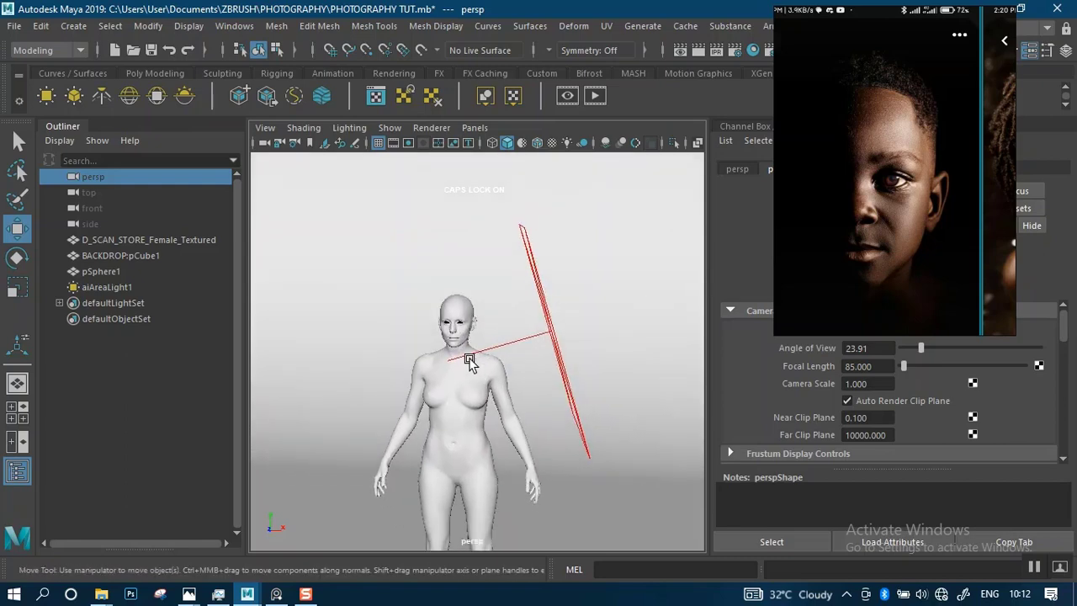
left_click_drag(508, 401, 512, 365, "alt")
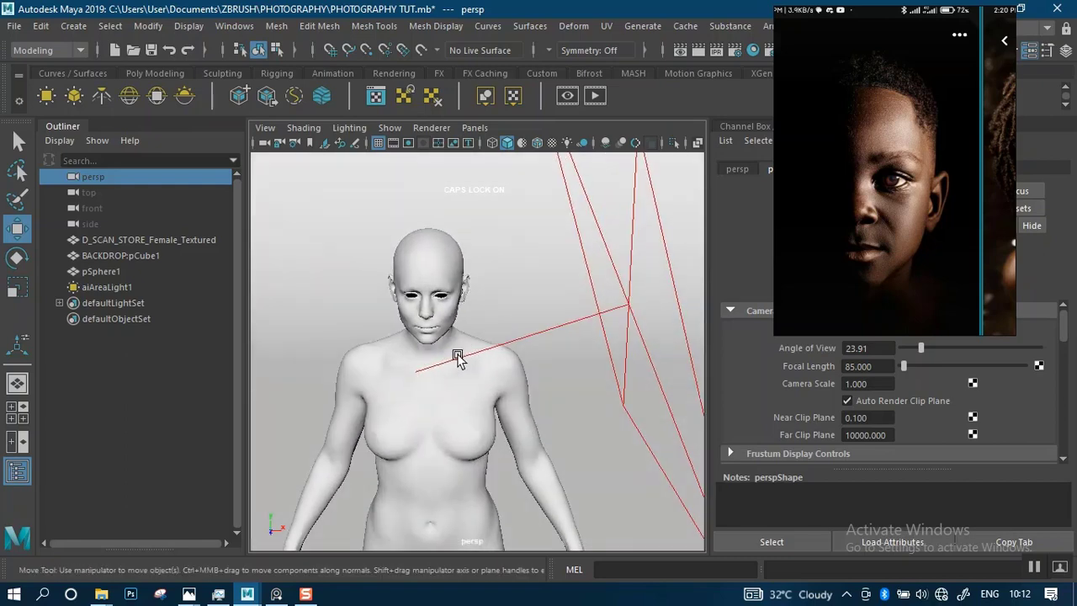
left_click_drag(564, 433, 594, 353, "alt")
left_click(554, 343)
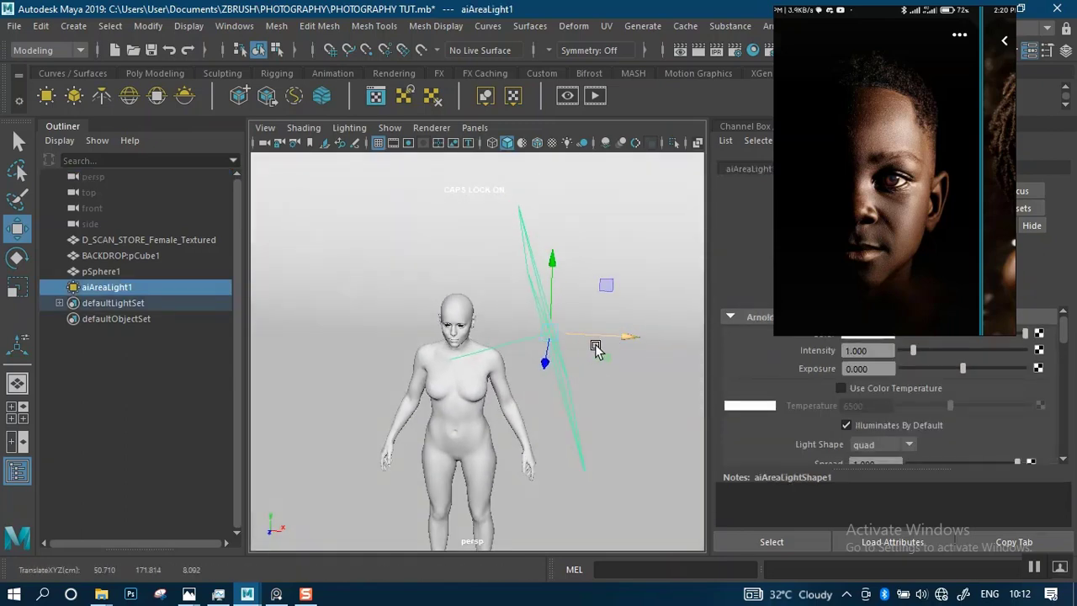
In the top view, move aiAreaLight1 farther out along X to the figure's side
key("space")
key("space")
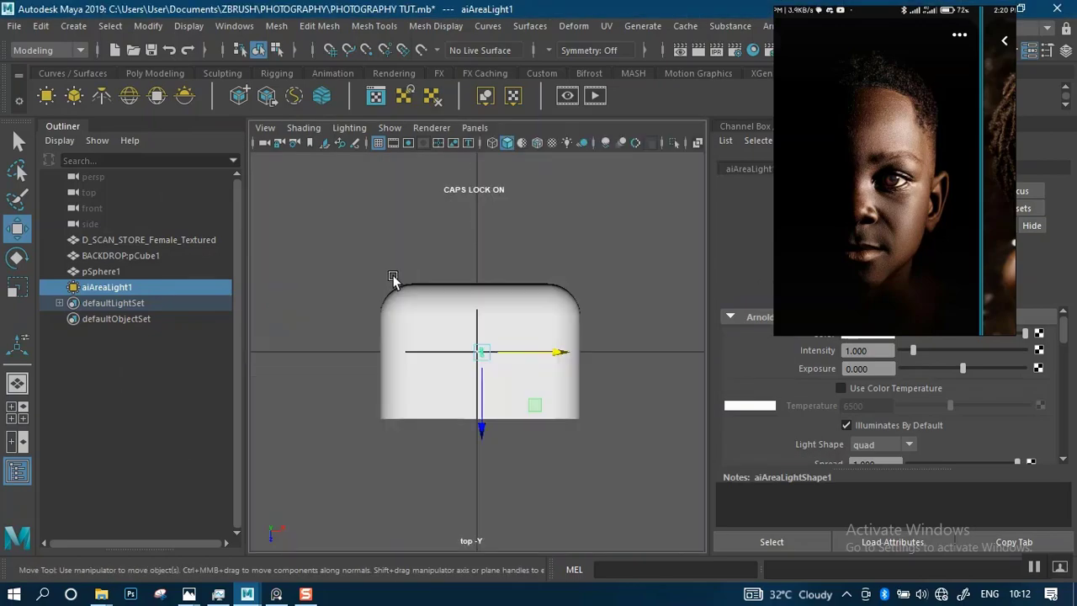
scroll(420, 299, "down", 5)
scroll(433, 307, "down", 2)
left_click_drag(532, 357, 601, 361)
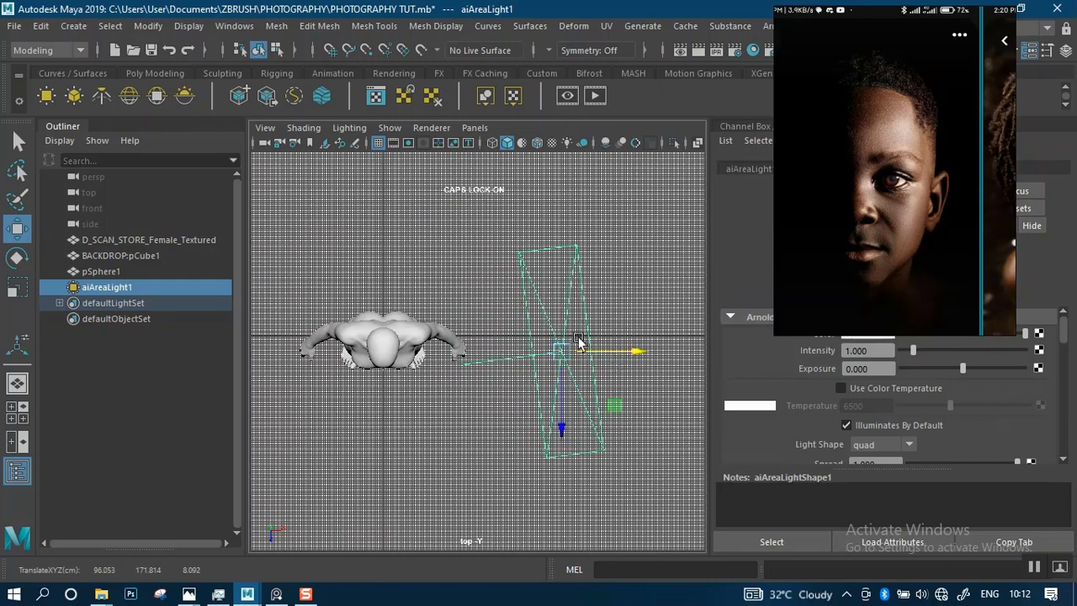
Maximize the side view and zoom out to see the light level with her head
key("space")
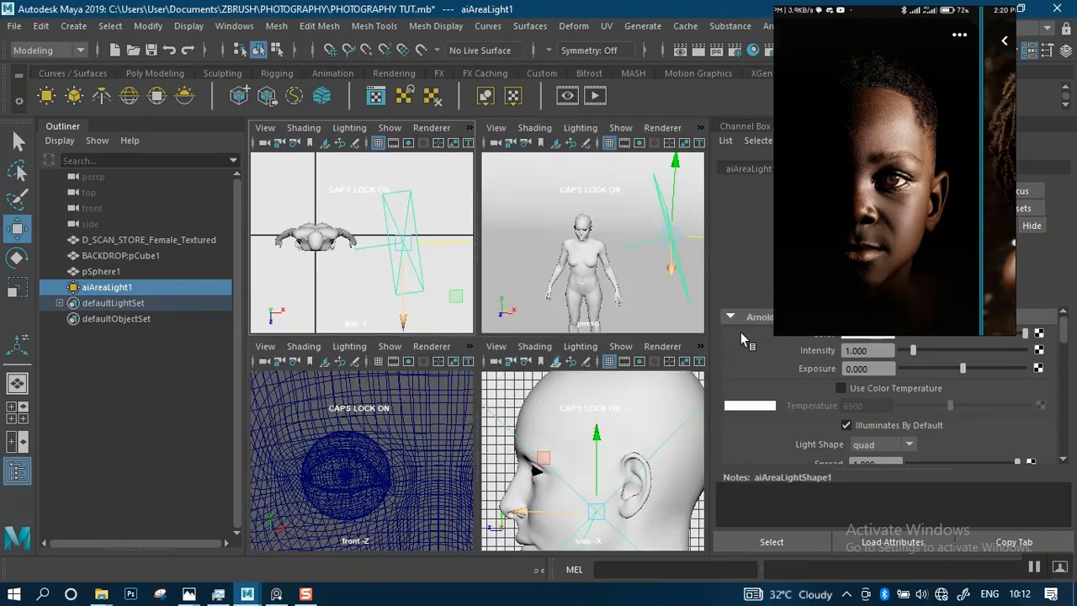
key("space")
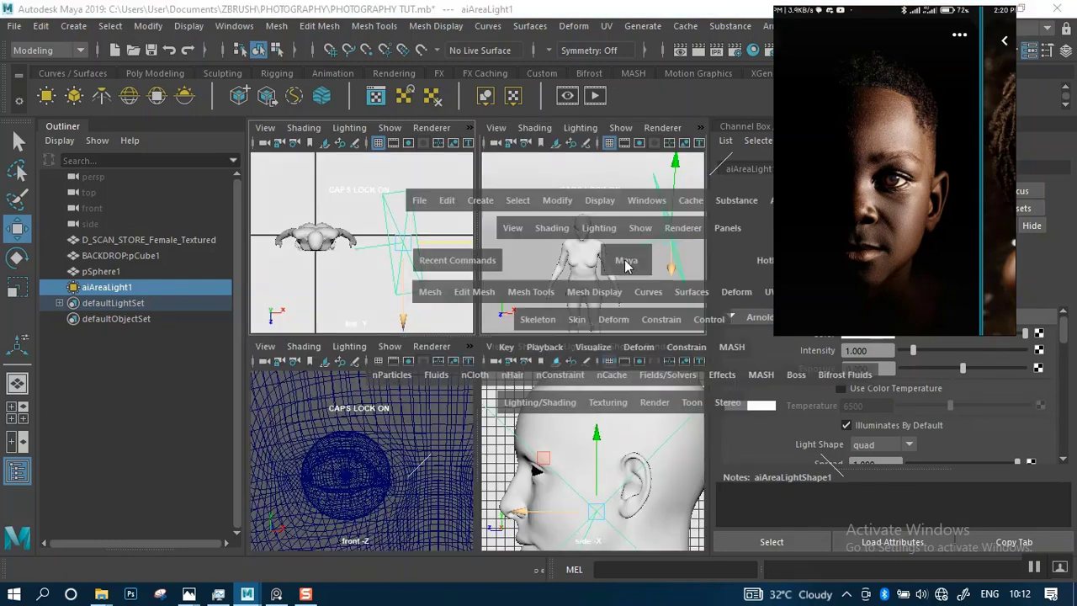
key("space")
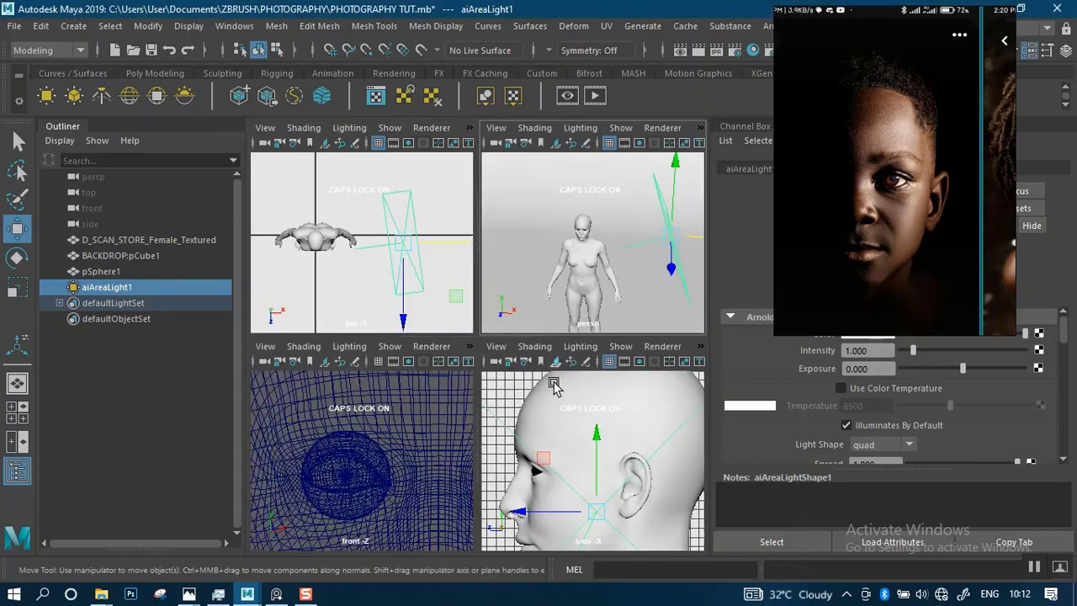
key("space")
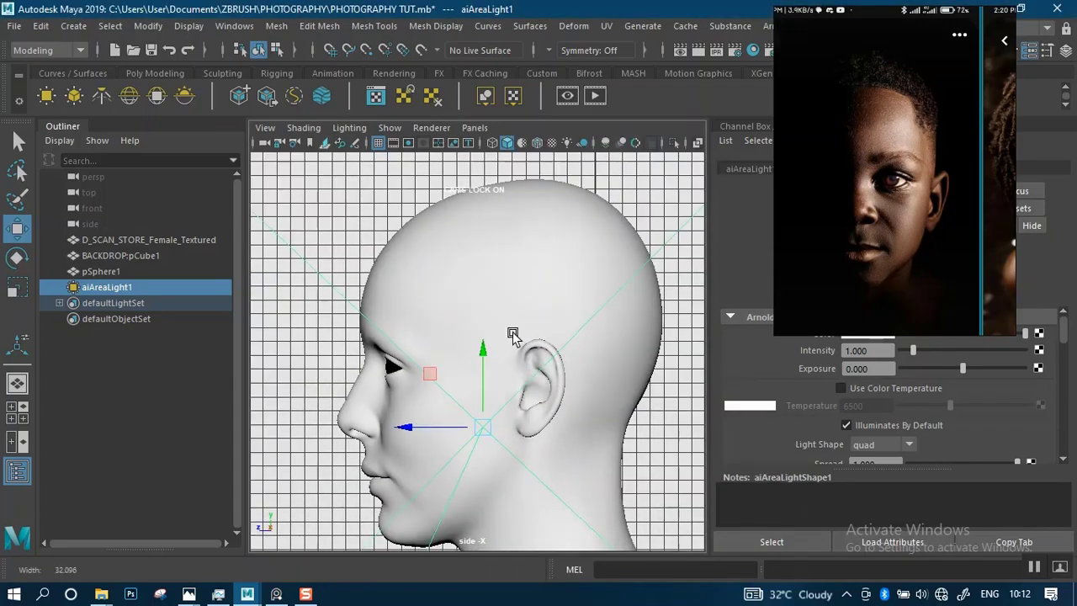
scroll(512, 337, "down", 5)
scroll(560, 358, "down", 6)
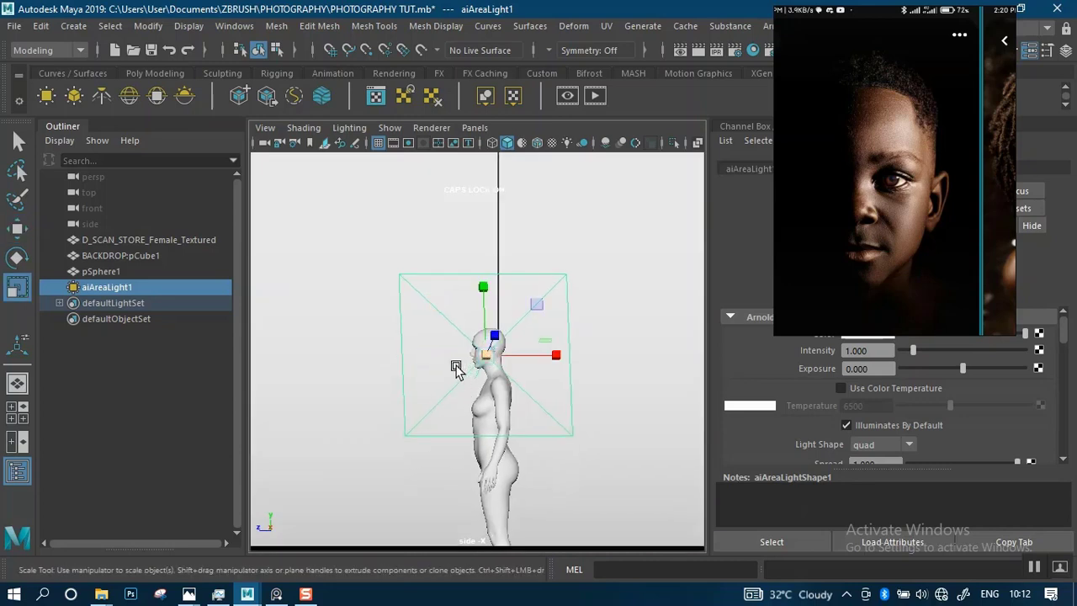
Scale the area light narrower
key("r")
left_click_drag(557, 356, 483, 356)
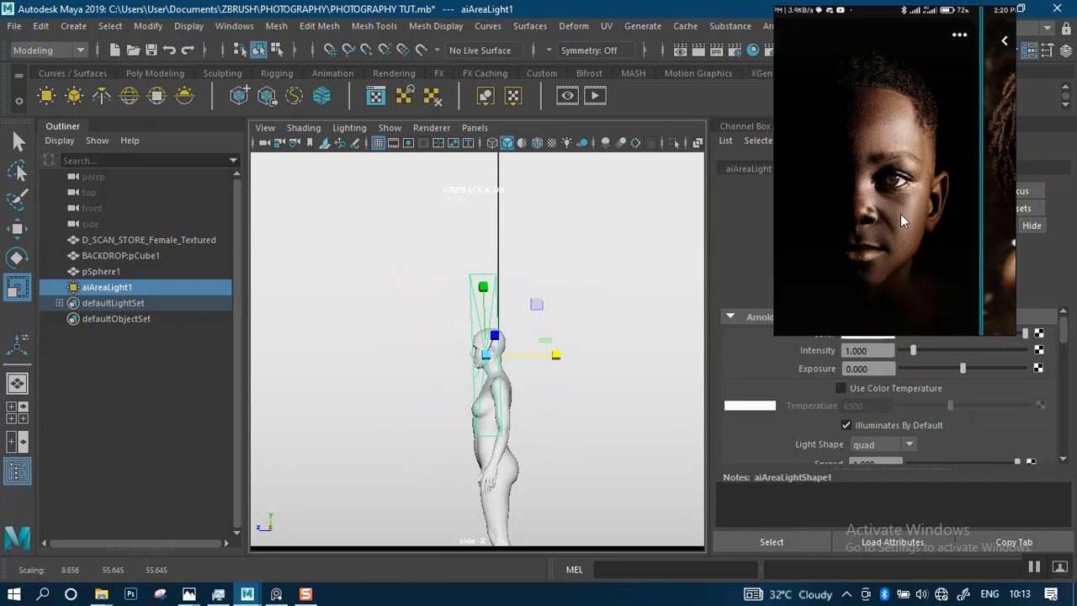
scroll(558, 404, "up", 6)
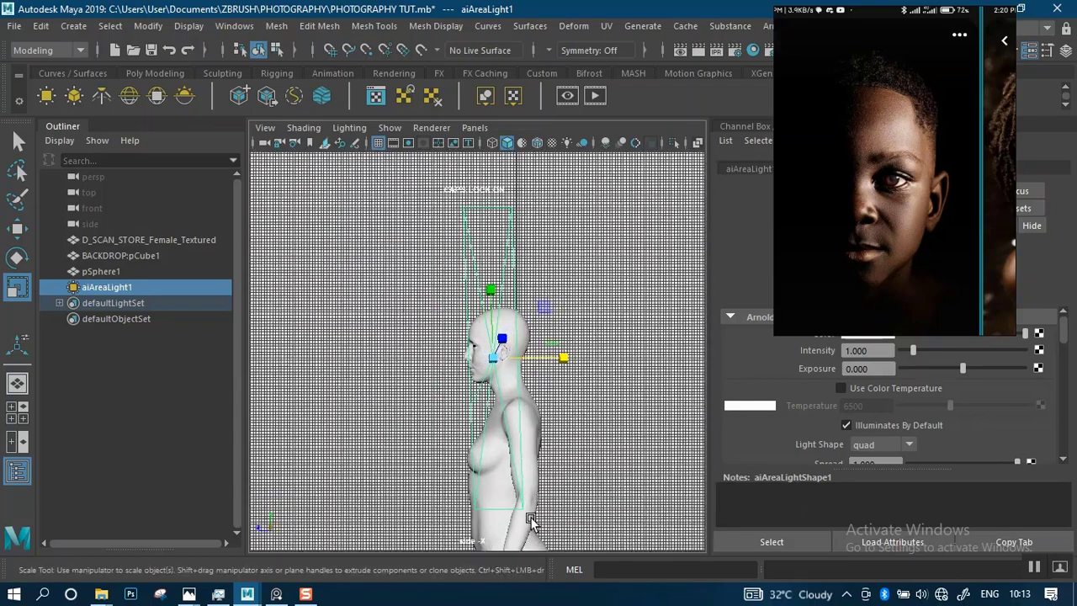
scroll(566, 431, "up", 2)
Hide the viewport grid and tilt the area light slightly
key("w")
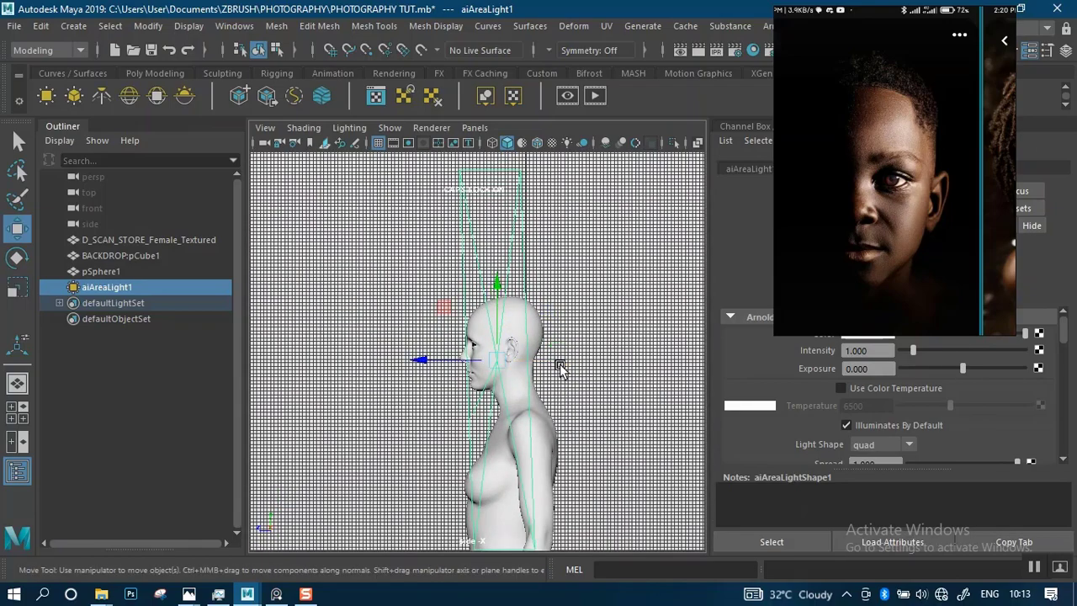
key("e")
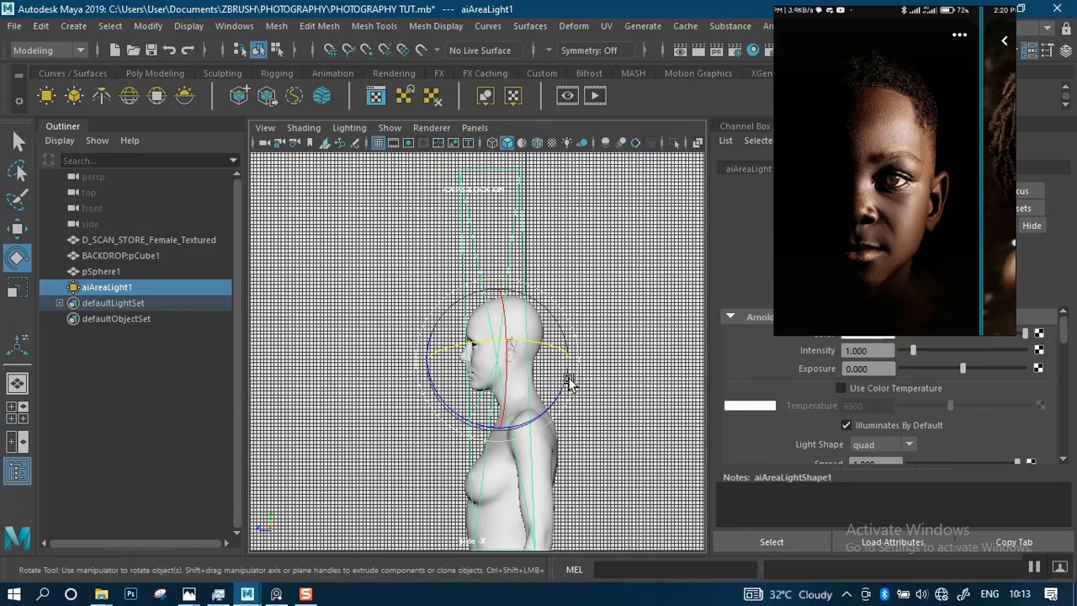
left_click(378, 143)
mouse_move(584, 359)
left_mouse_down()
mouse_move(588, 325)
mouse_move(567, 344)
left_mouse_up()
Slide the light along its facing axis and rescale it to about 7.4 × 43.4 × 55.6
key("w")
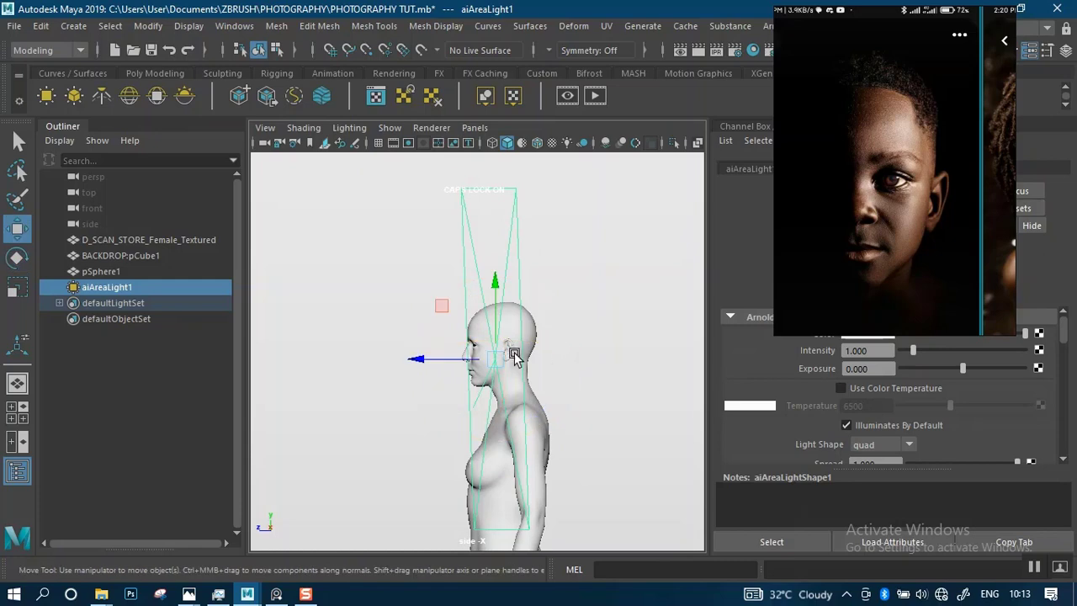
mouse_move(409, 356)
left_mouse_down()
mouse_move(428, 355)
mouse_move(419, 355)
left_mouse_up()
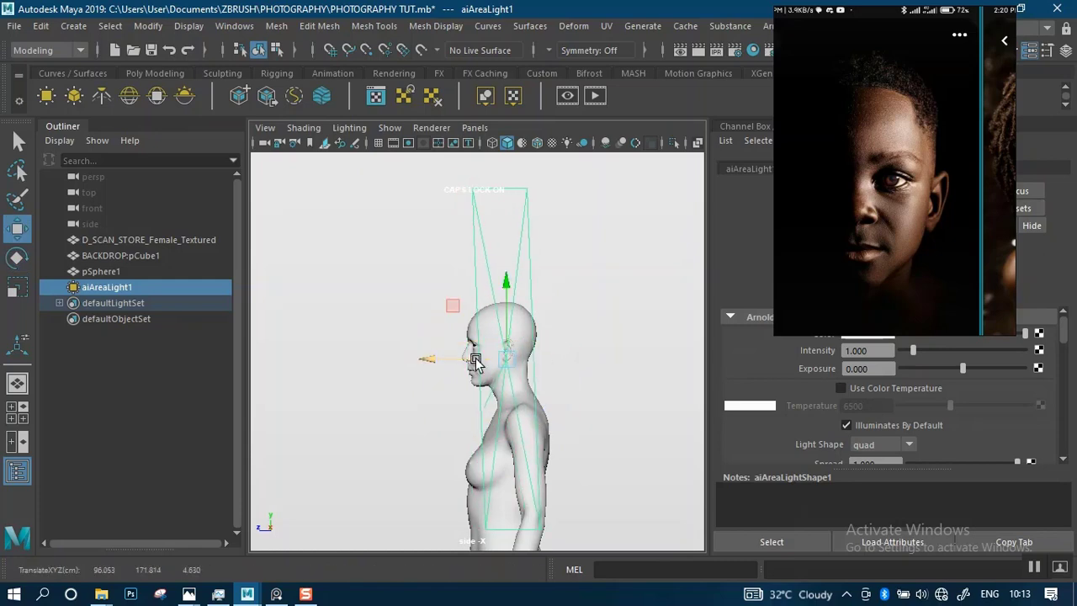
key("r")
left_click_drag(569, 362, 562, 360)
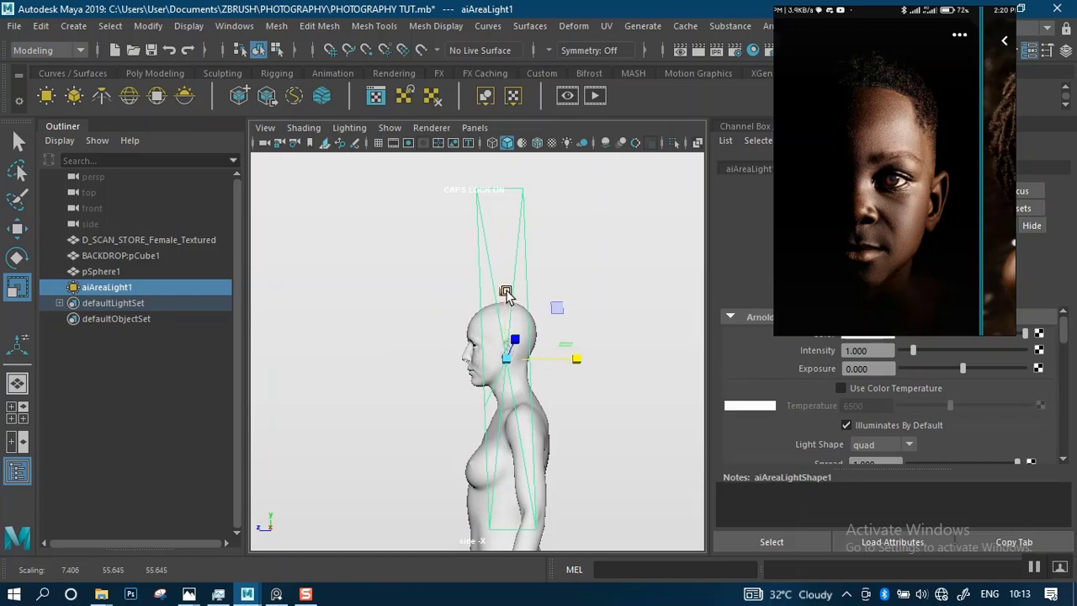
left_click_drag(505, 292, 505, 320)
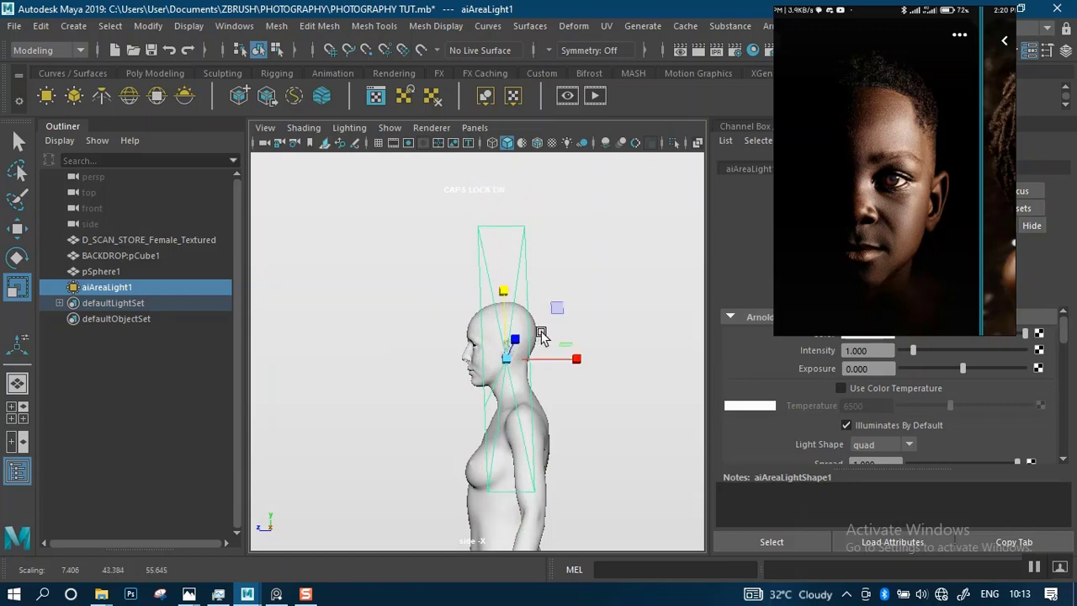
key("space")
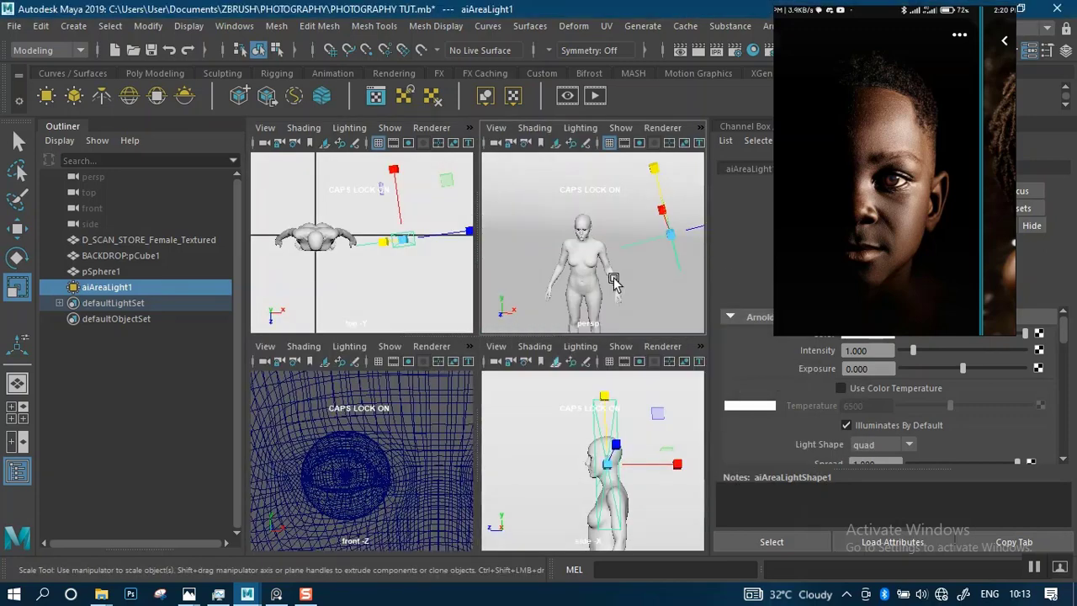
key("space")
Jump to the front_cam bookmark and show the 1024 x 1024 resolution gate instead of the film gate
left_click_drag(560, 329, 559, 383, "alt")
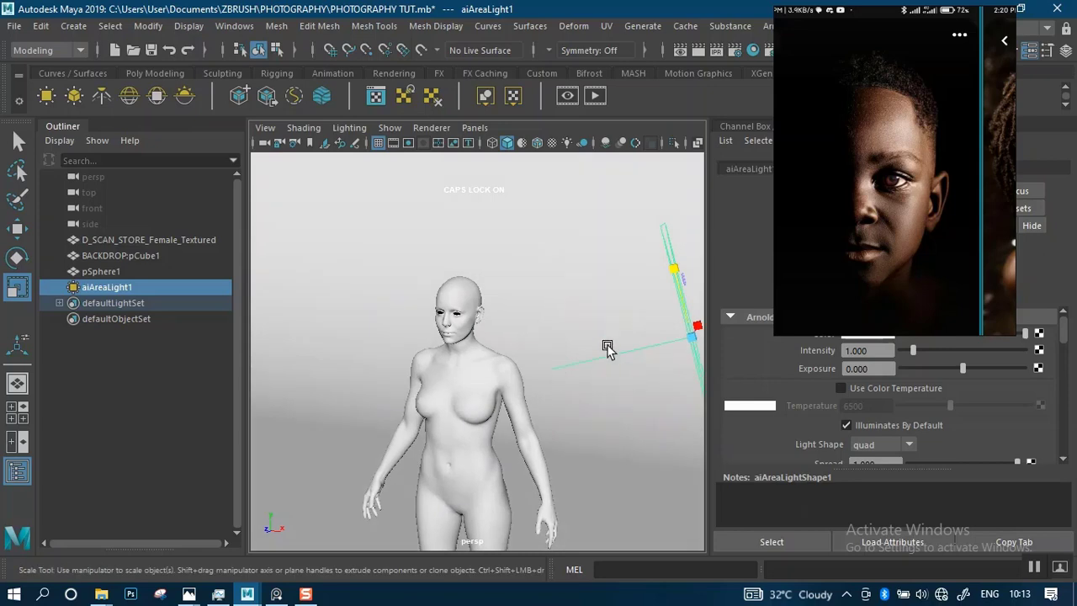
left_click(265, 127)
mouse_move(414, 409)
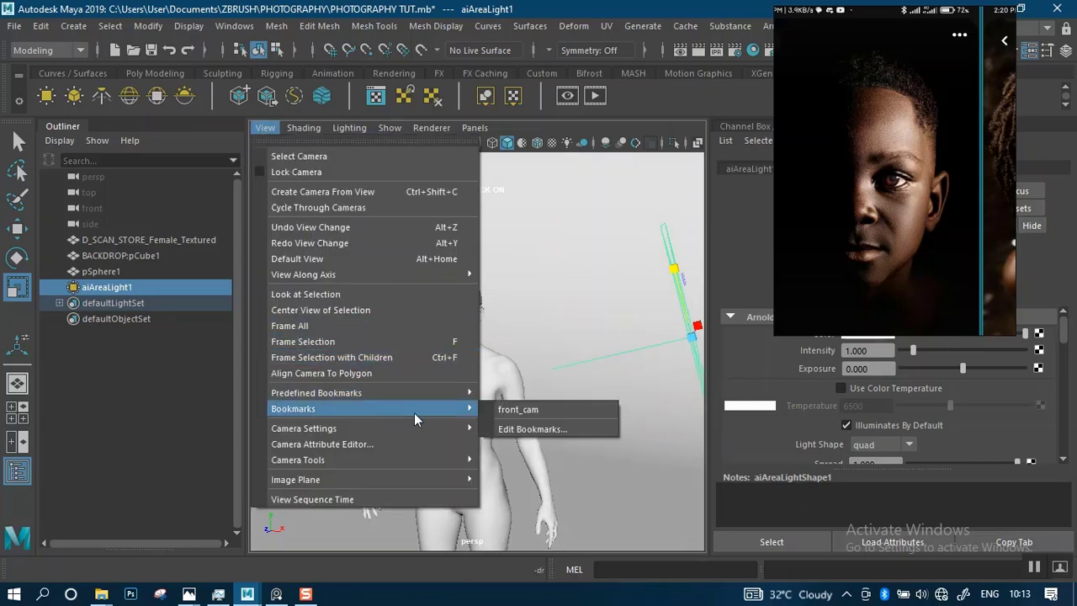
left_click(509, 410)
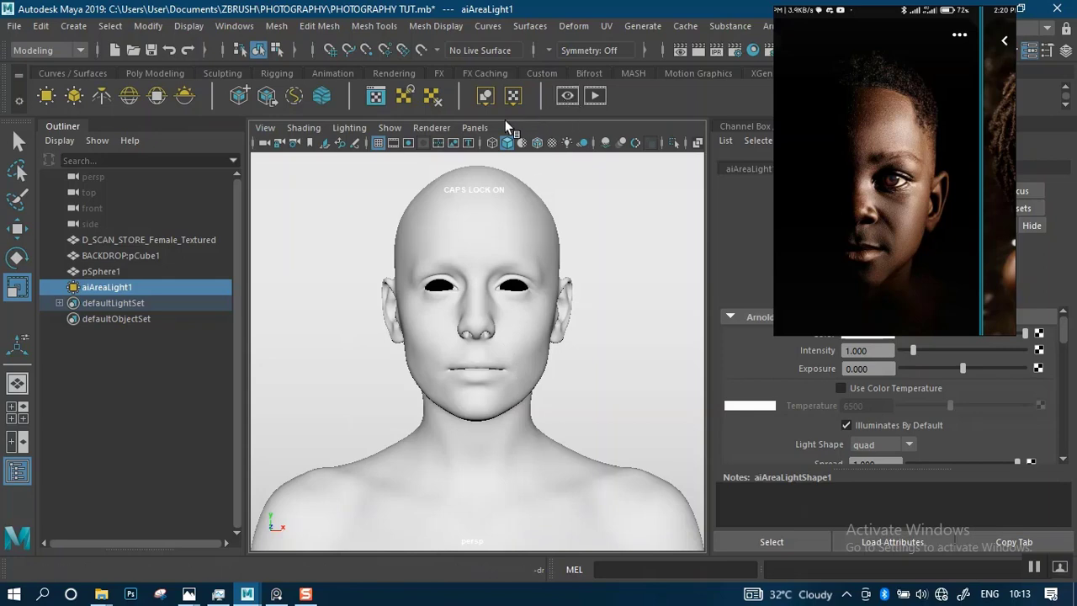
left_click(393, 143)
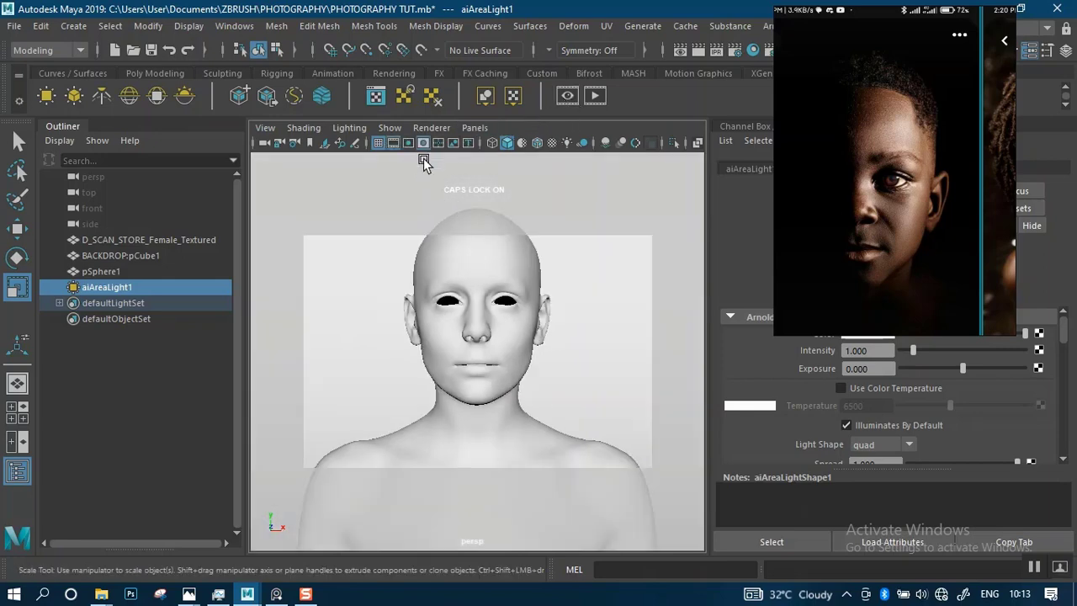
left_click(394, 143)
left_click(408, 143)
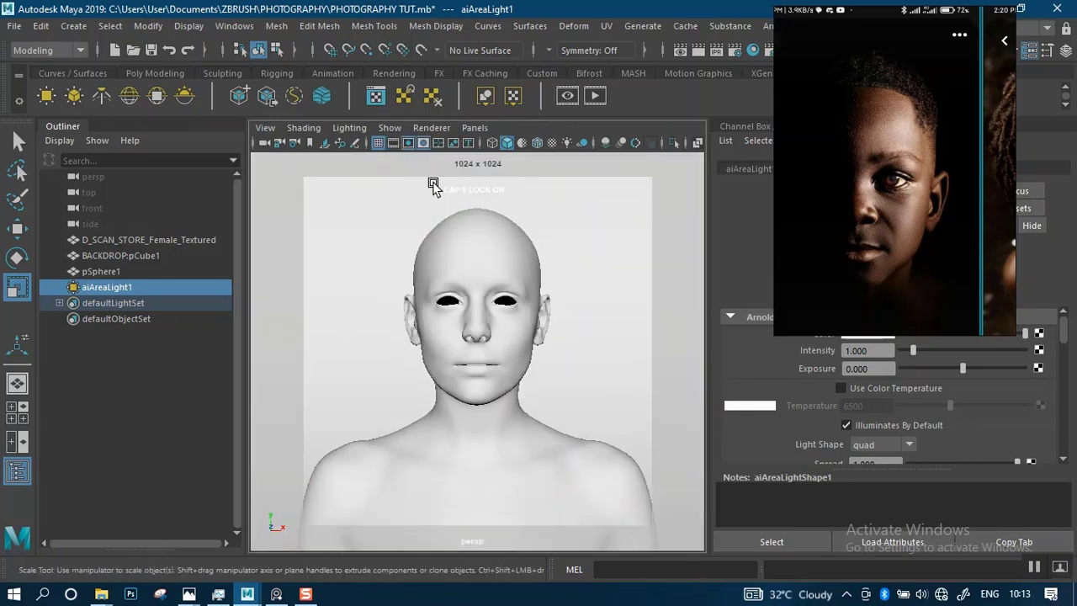
Open the Arnold RenderView and restore it to a smaller floating window
left_click(566, 96)
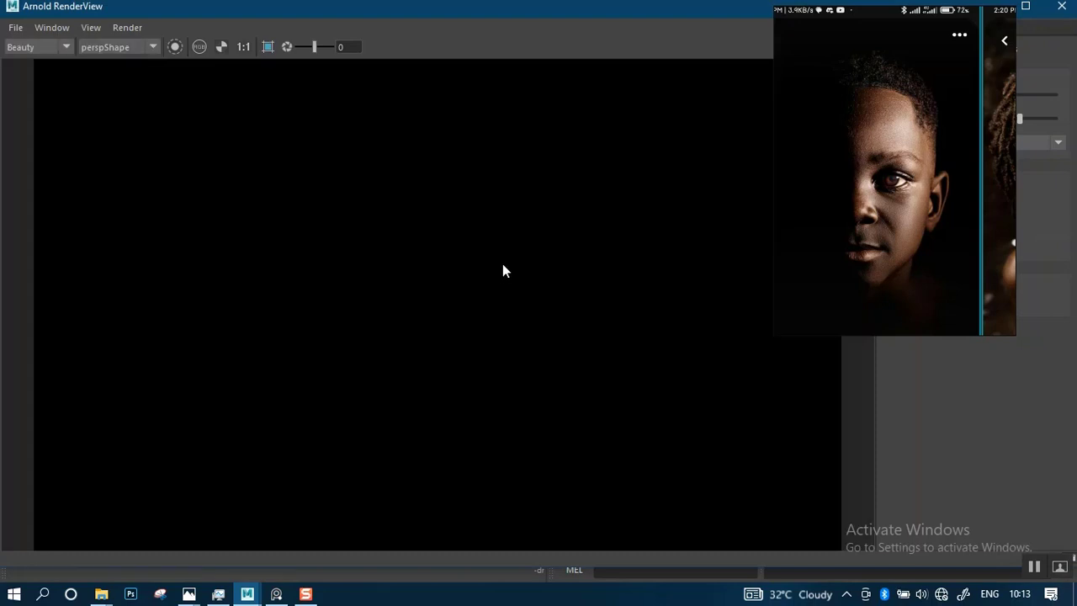
mouse_move(883, 223)
left_mouse_down()
mouse_move(800, 248)
mouse_move(436, 277)
left_mouse_up()
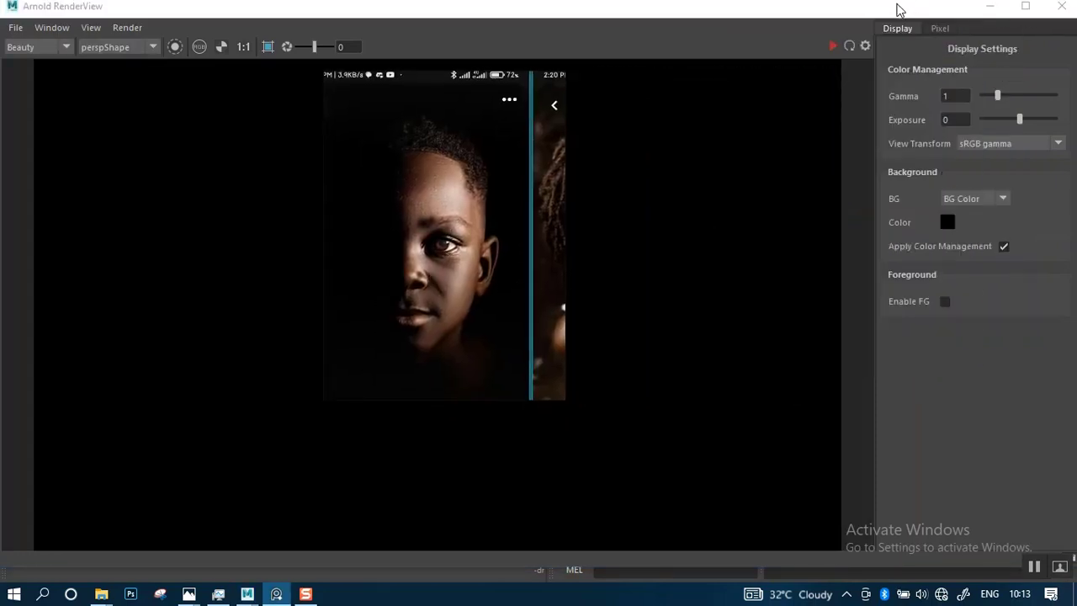
left_click(959, 8)
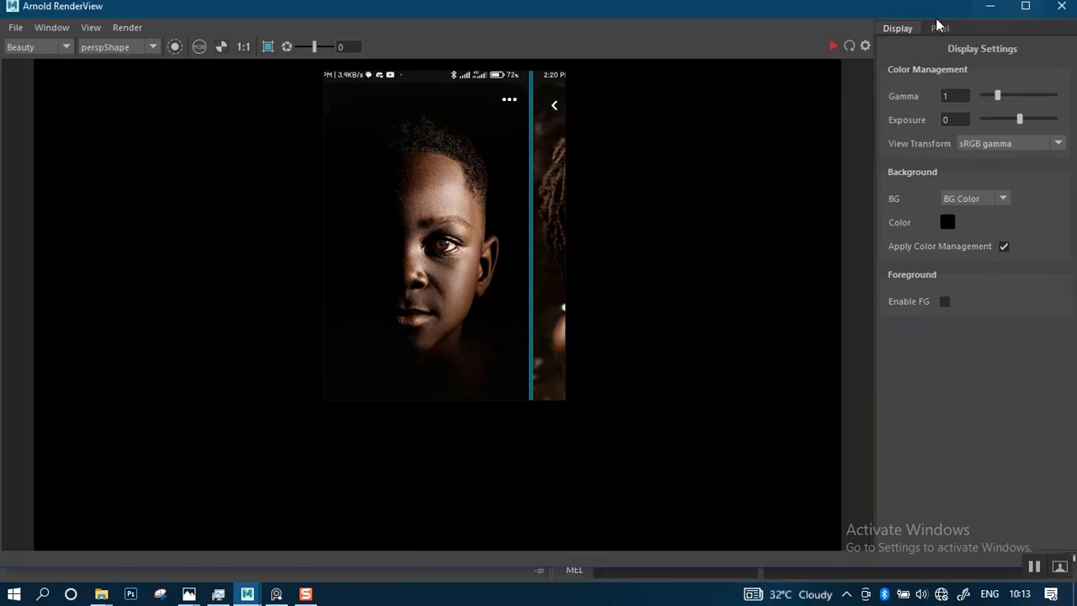
left_click_drag(900, 15, 890, 29)
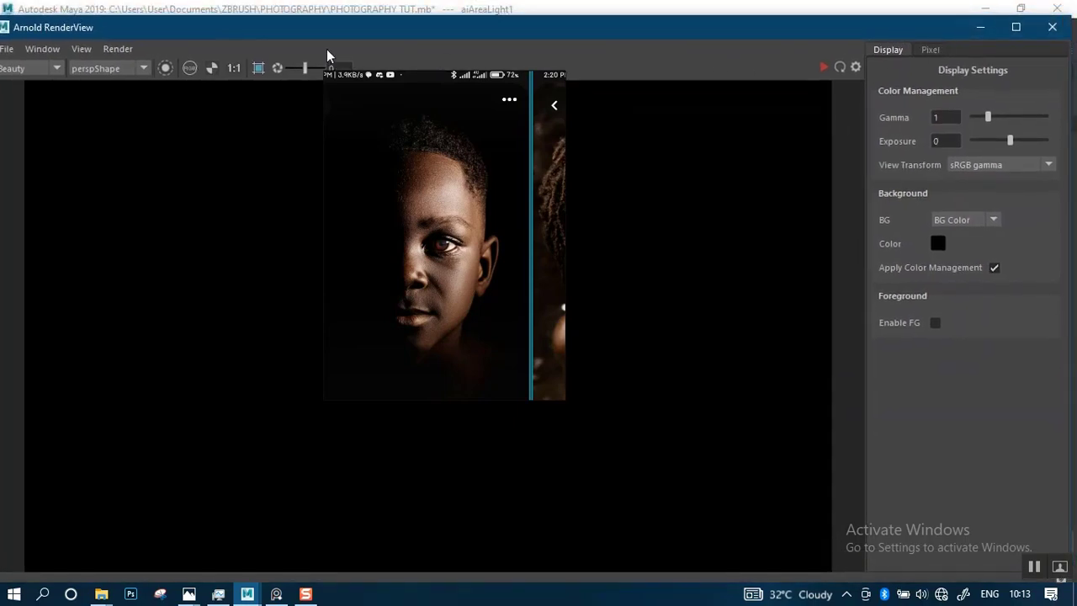
left_click_drag(213, 36, 199, 31)
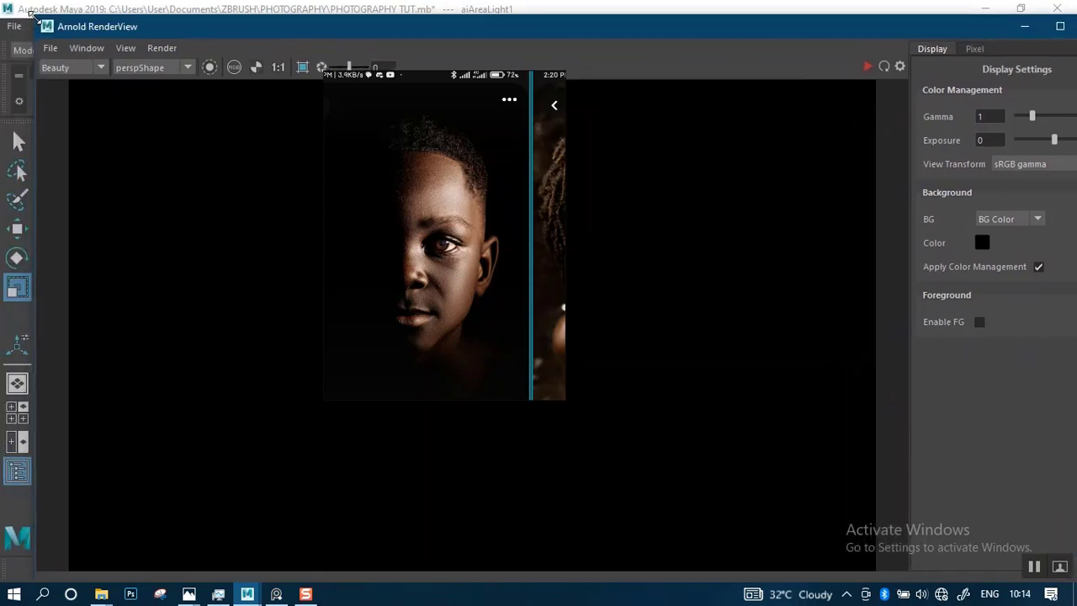
left_click_drag(30, 15, 502, 264)
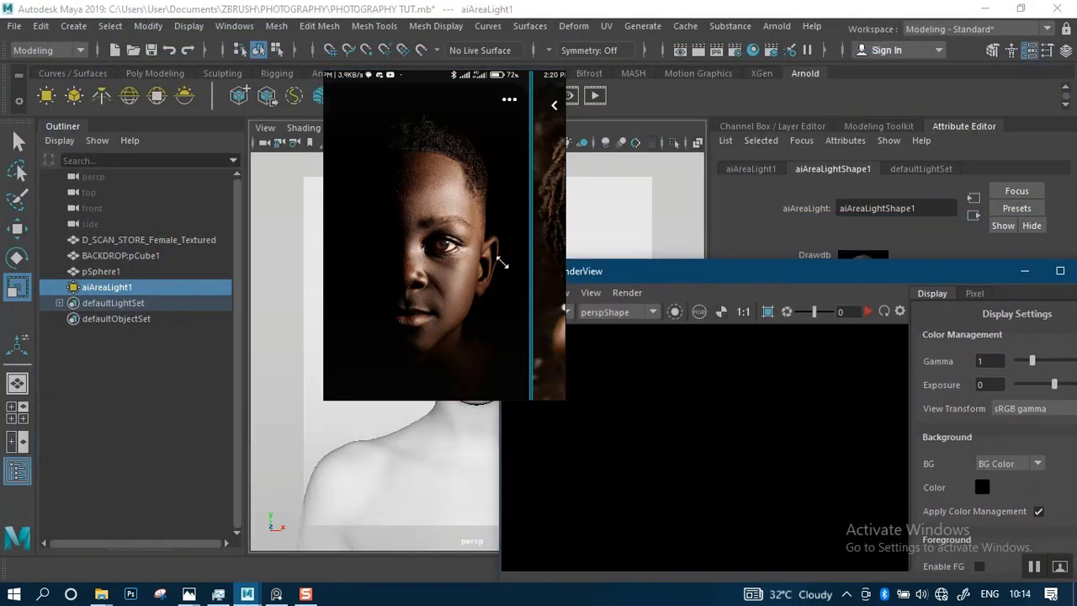
left_click_drag(707, 276, 625, 159)
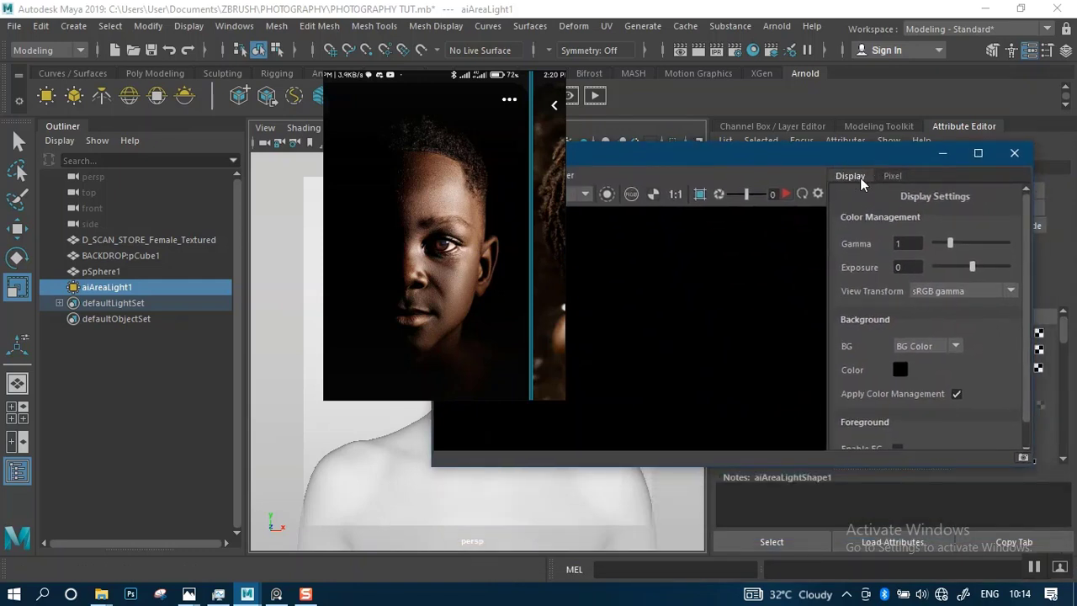
Hide the RenderView's Display Settings side panel
left_click_drag(1026, 397, 1025, 421)
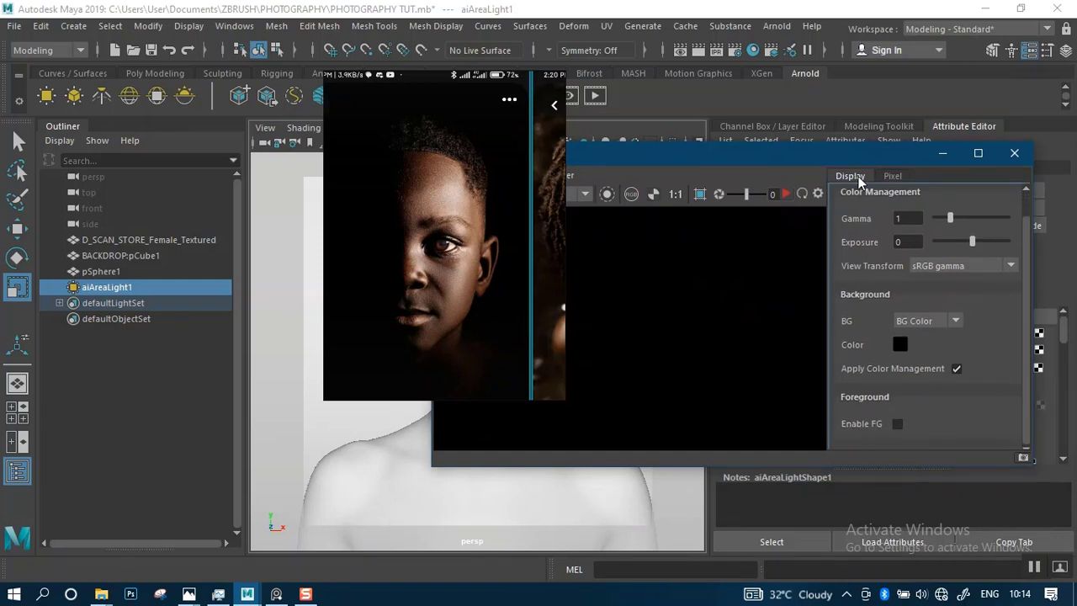
left_click(893, 178)
left_click(856, 176)
left_click(818, 195)
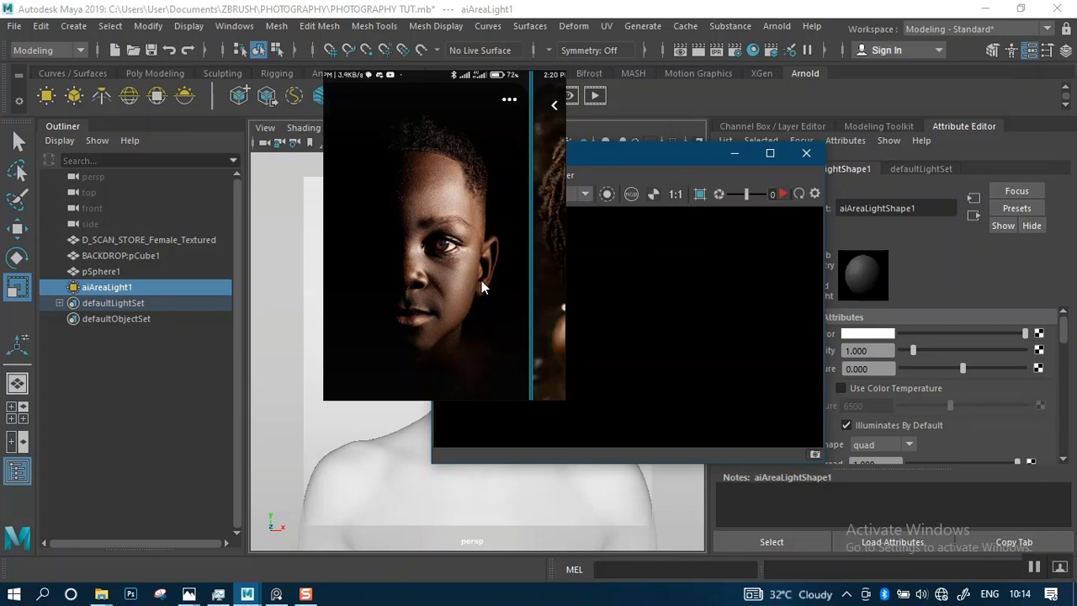
Move the reference photo aside, make the RenderView taller and place it near the top
left_click_drag(514, 299, 242, 128)
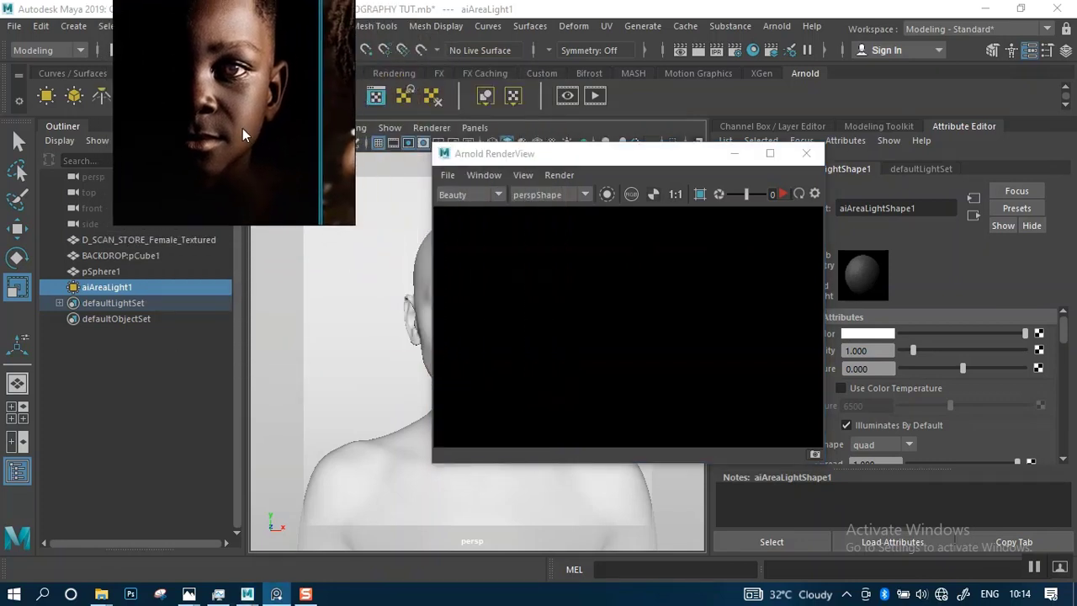
left_click_drag(566, 153, 570, 158)
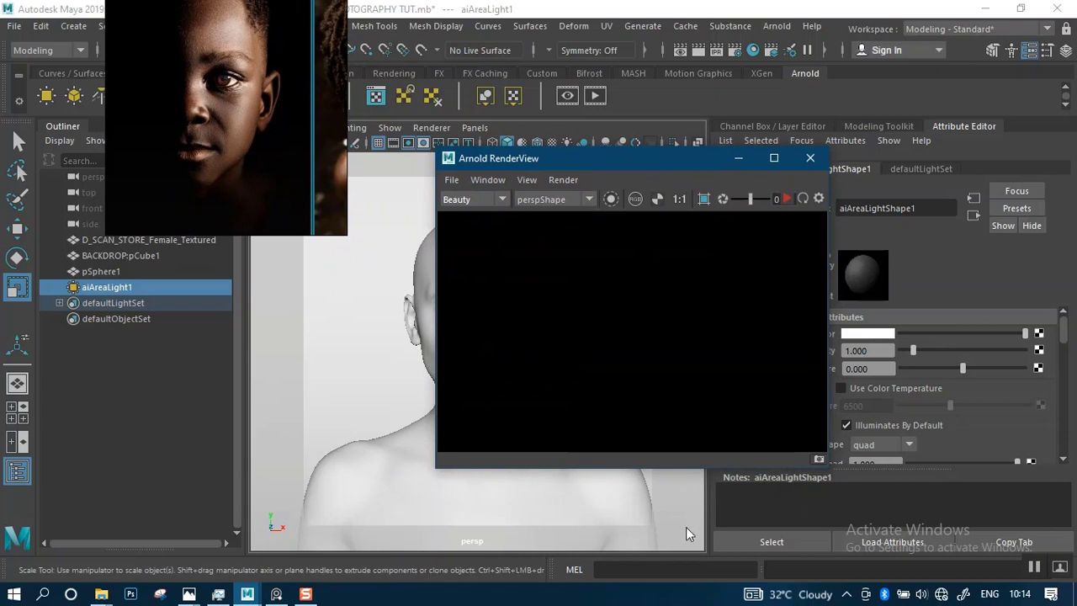
left_click_drag(691, 467, 691, 534)
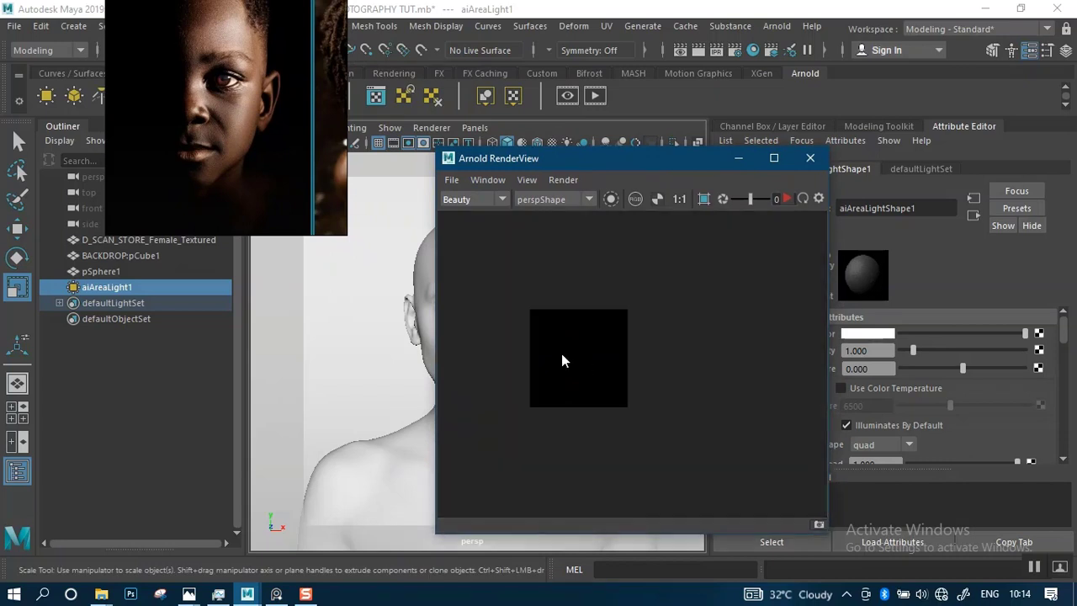
scroll(623, 379, "up", 1)
middle_click_drag(652, 400, 745, 411)
scroll(691, 405, "up", 1)
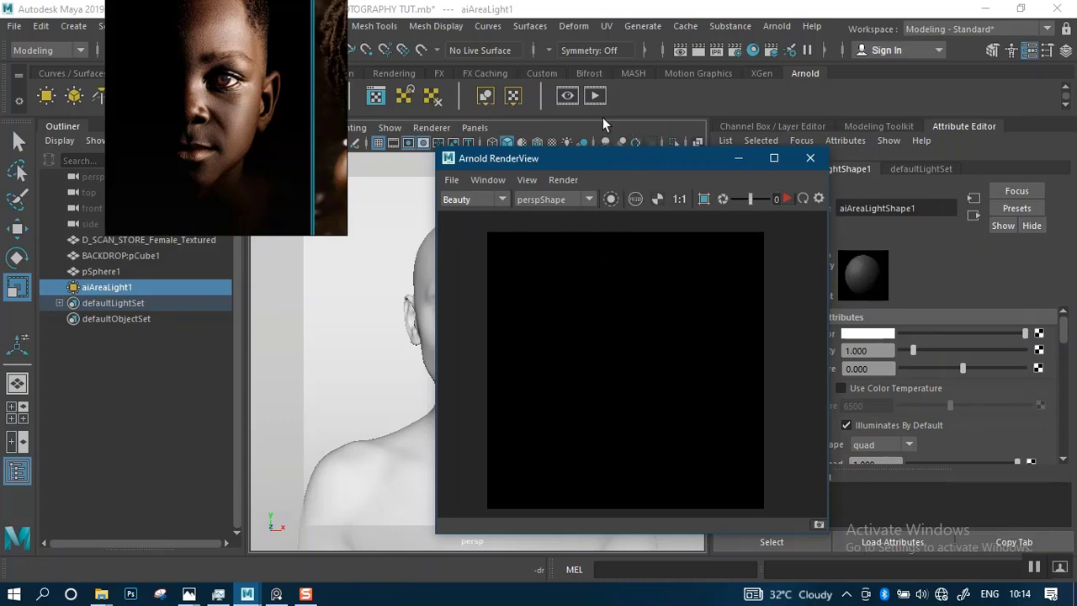
left_click_drag(588, 165, 328, 25)
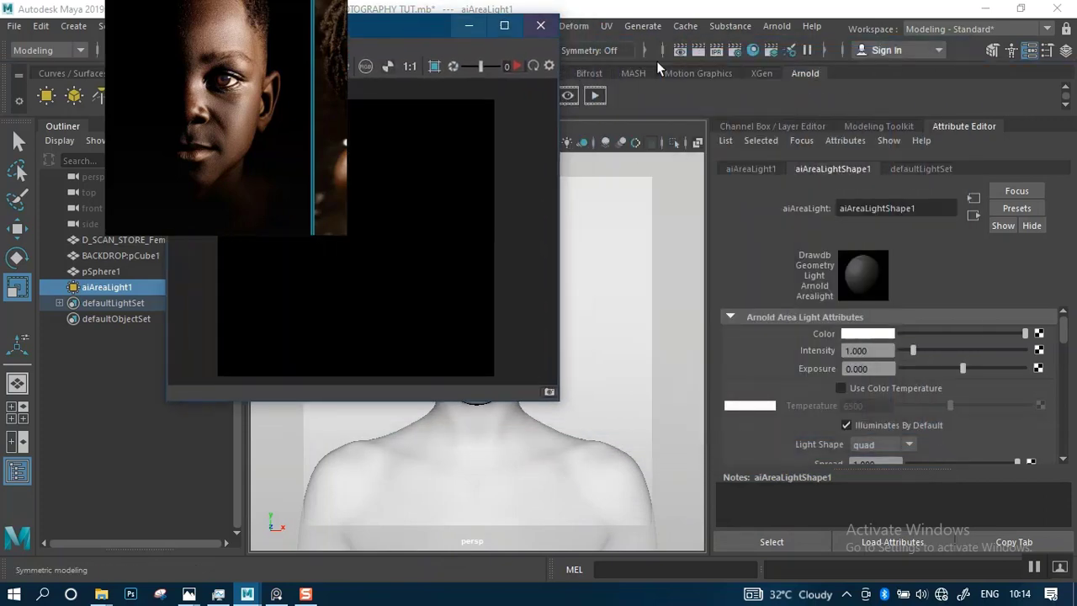
Open the Arnold Light Manager showing aiAreaLightShape1 at intensity 1.0, exposure 0, samples 1, enabled
left_click(776, 26)
mouse_move(801, 110)
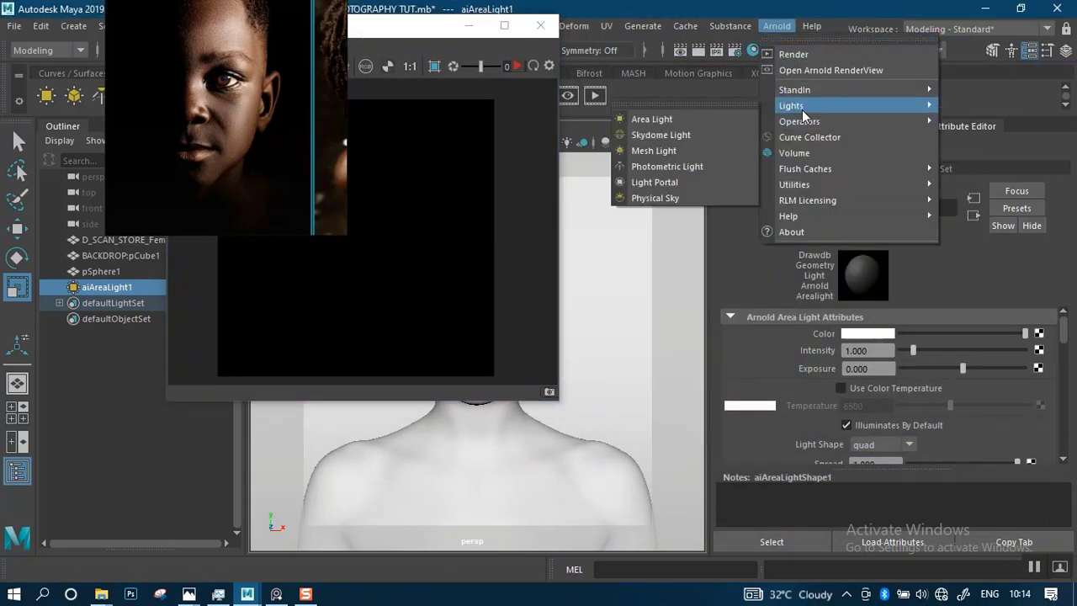
mouse_move(794, 185)
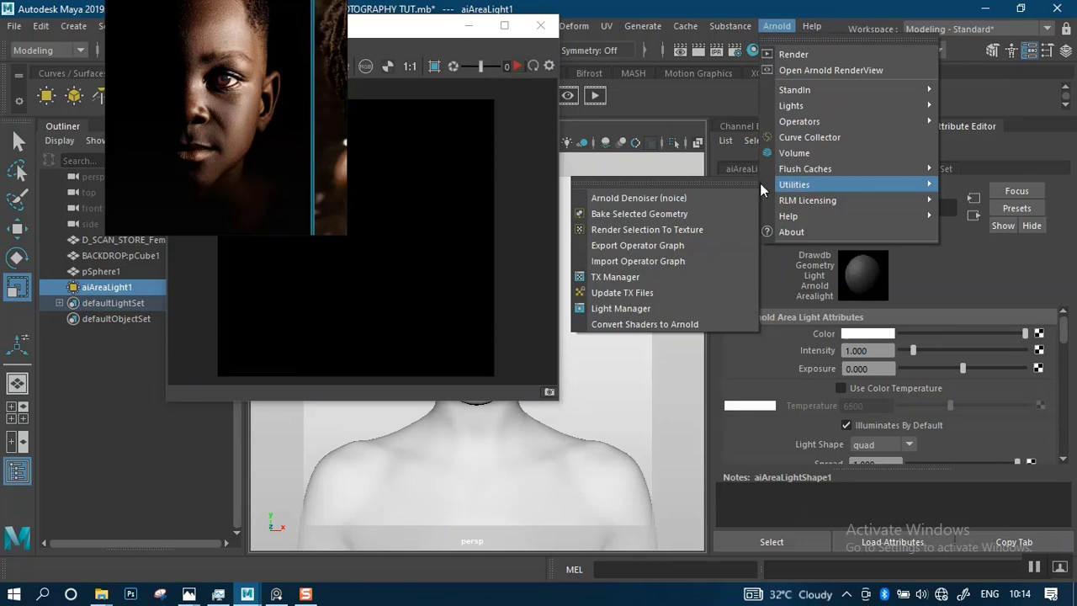
left_click(624, 308)
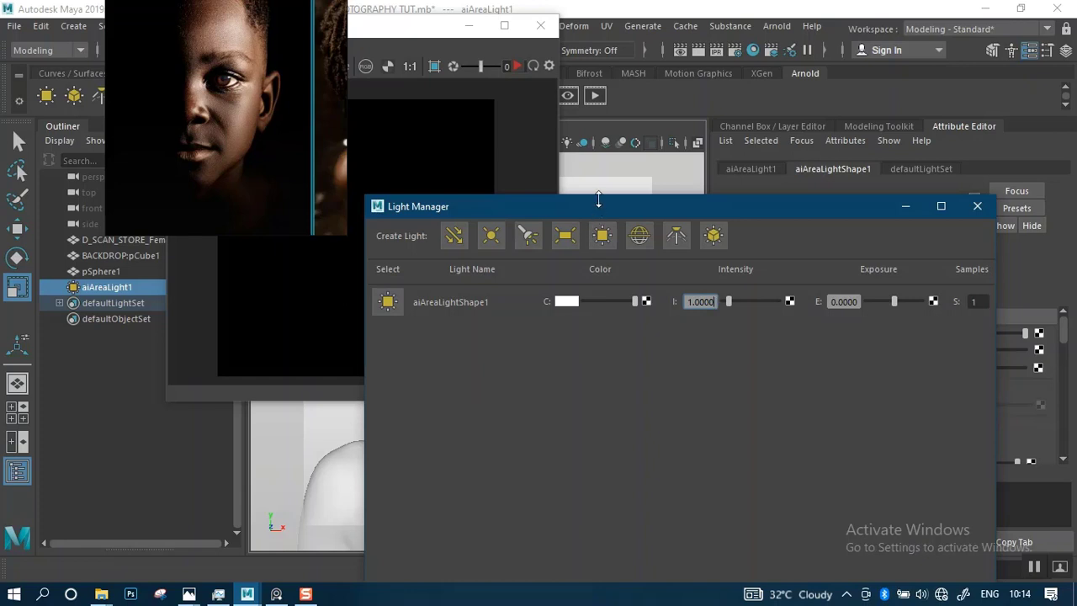
left_click_drag(596, 199, 603, 113)
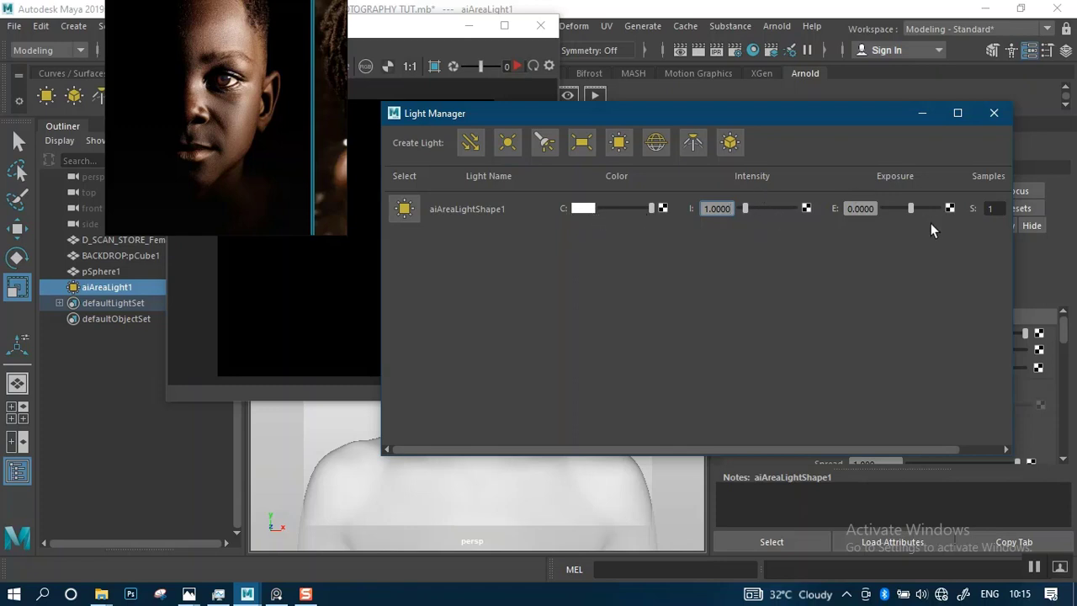
left_click_drag(890, 451, 988, 248)
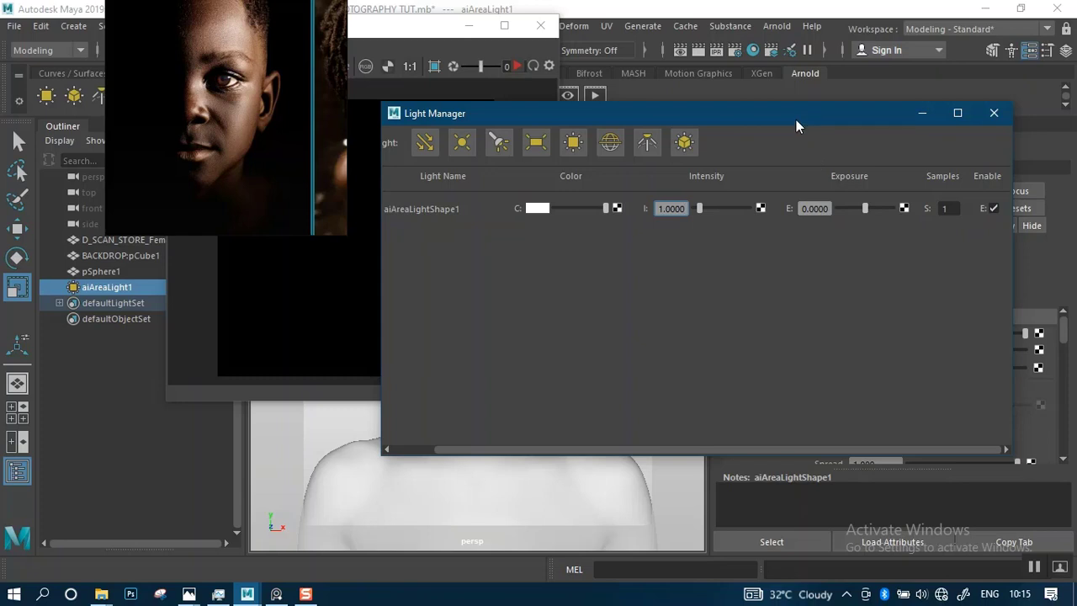
Move the Light Manager aside and set aiAreaLightShape1 Samples to 2
left_click_drag(795, 119, 613, 117)
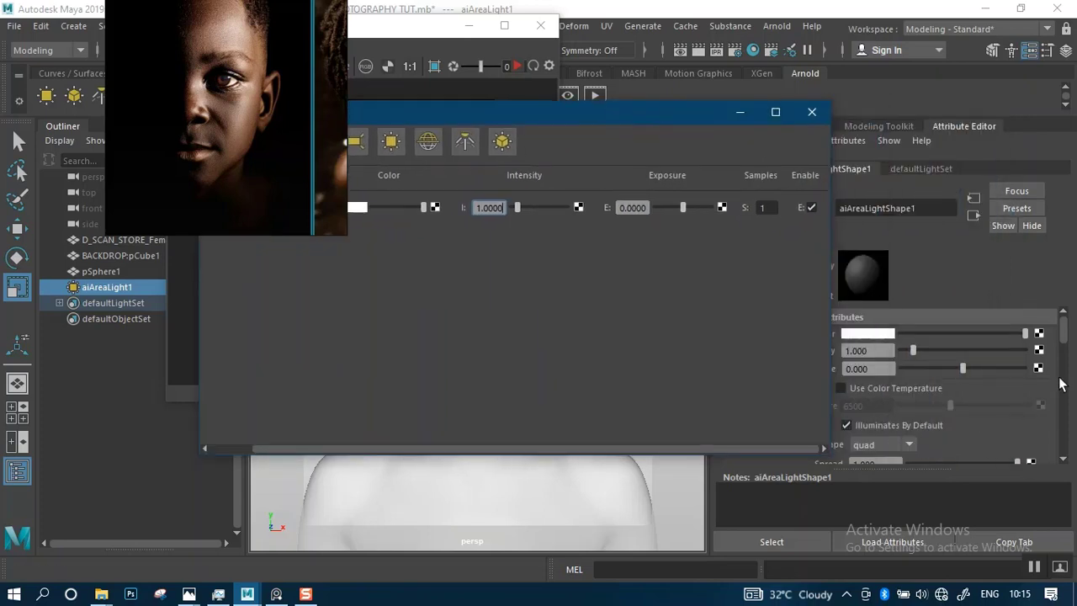
left_click_drag(644, 114, 452, 101)
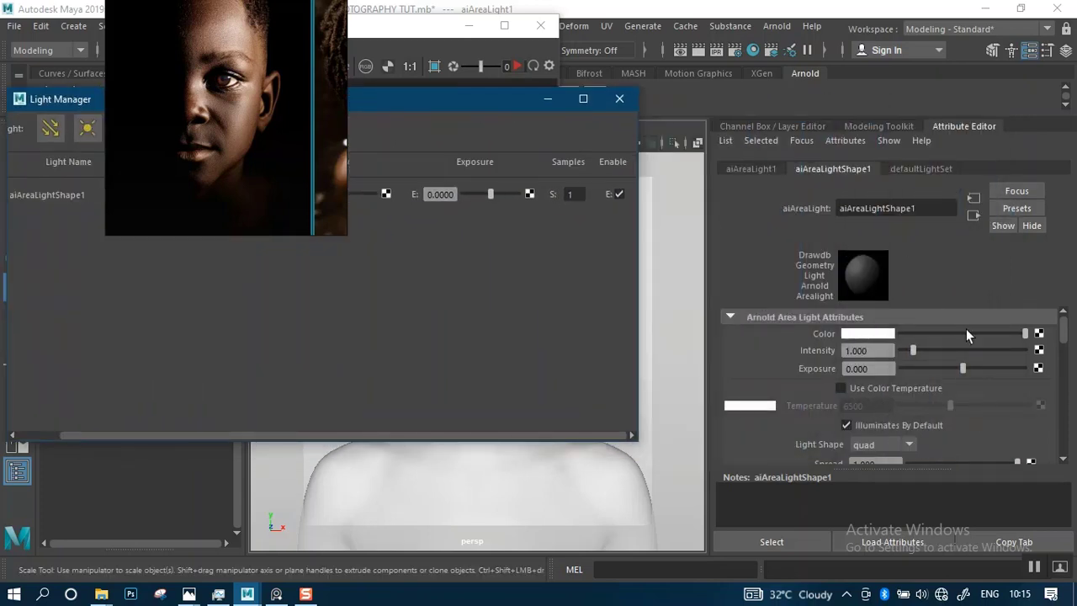
left_click(1064, 347)
scroll(968, 353, "down", 4)
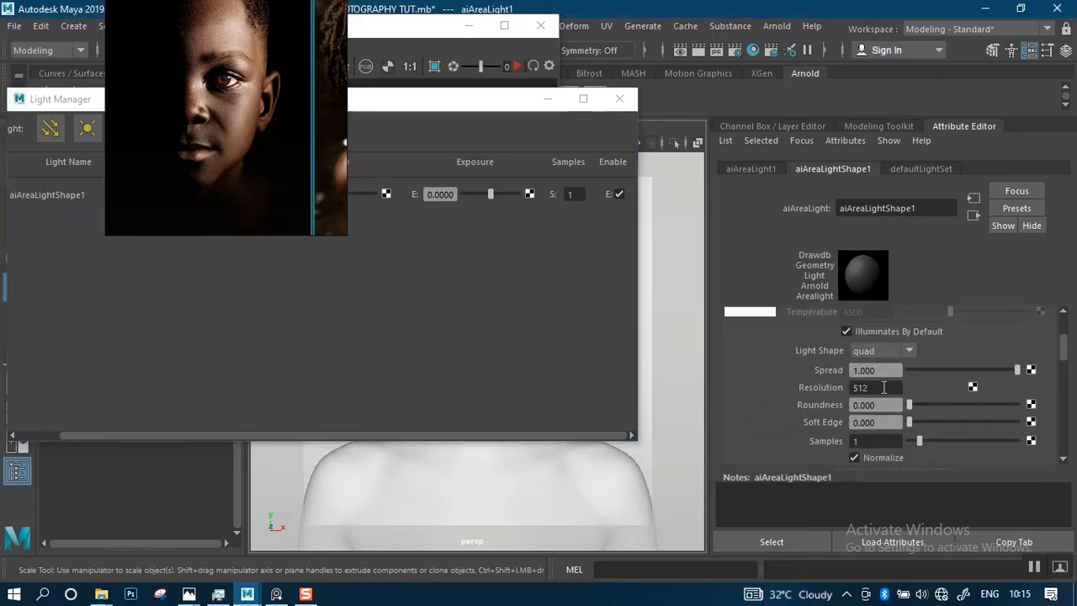
left_click(875, 441)
type("2")
key("Return")
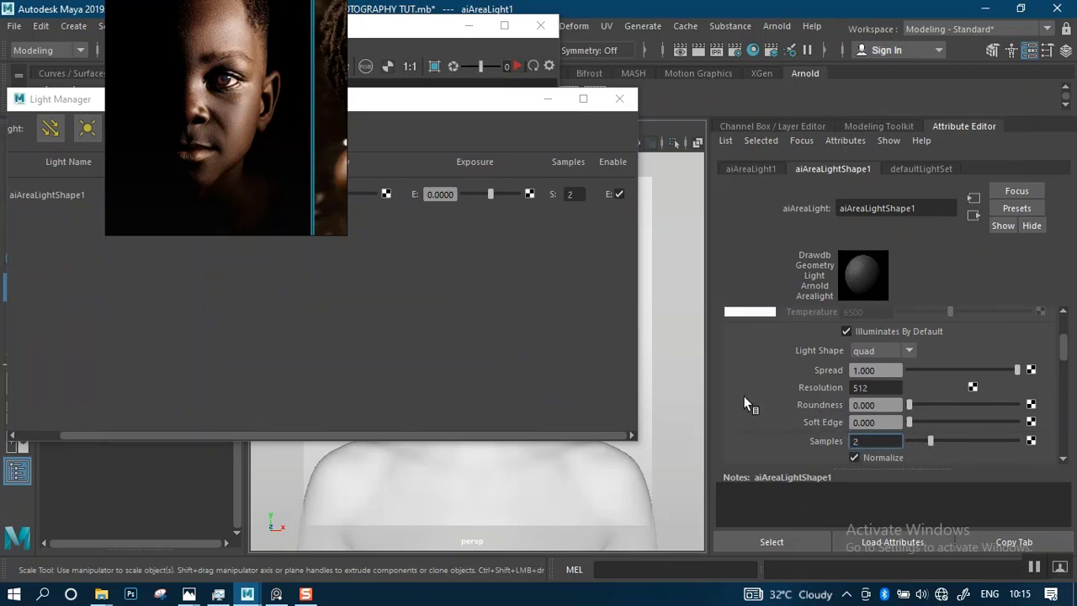
left_click(786, 408)
Shift the Light Manager off the Outliner and minimize it
left_click_drag(476, 102, 938, 109)
left_click_drag(793, 104, 683, 110)
left_click(907, 105)
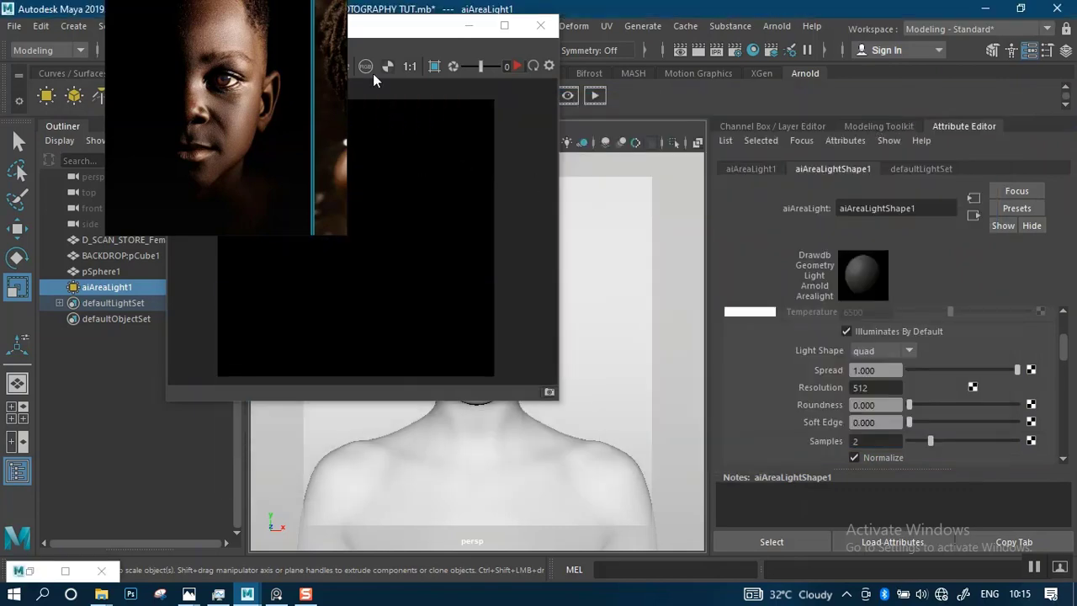
Place the Arnold RenderView on the right with the reference portrait window to its left
left_click_drag(336, 101, 216, 145)
left_click_drag(346, 33, 539, 49)
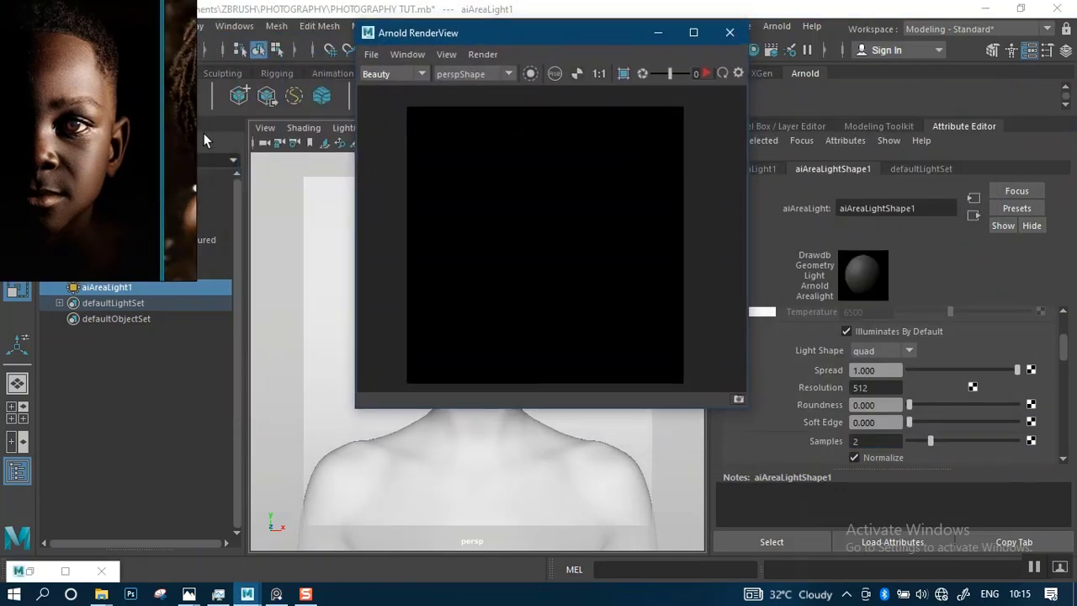
left_click(105, 180)
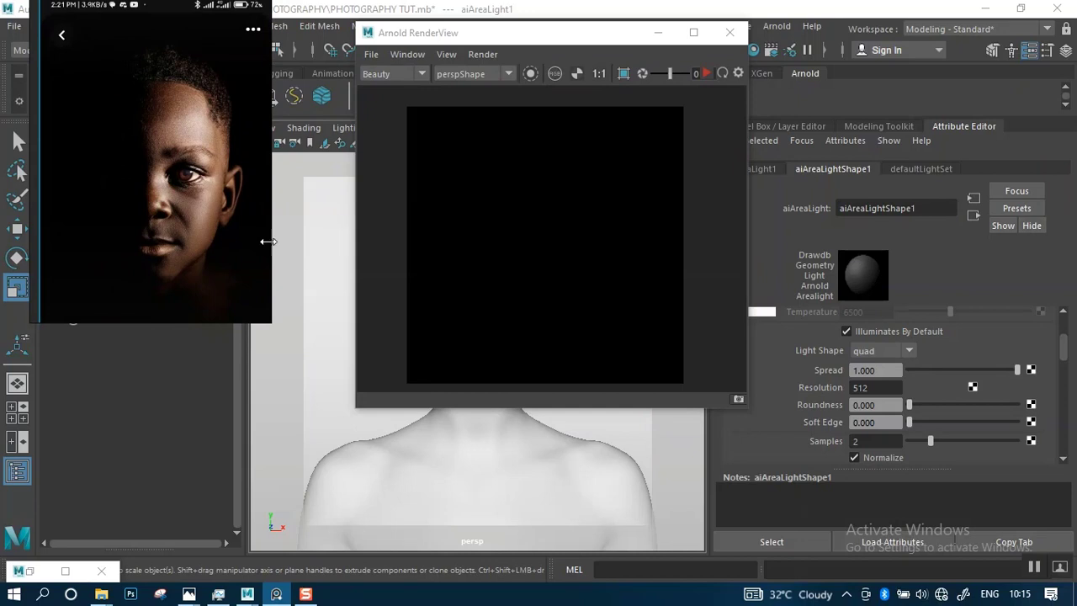
left_click_drag(264, 240, 231, 238)
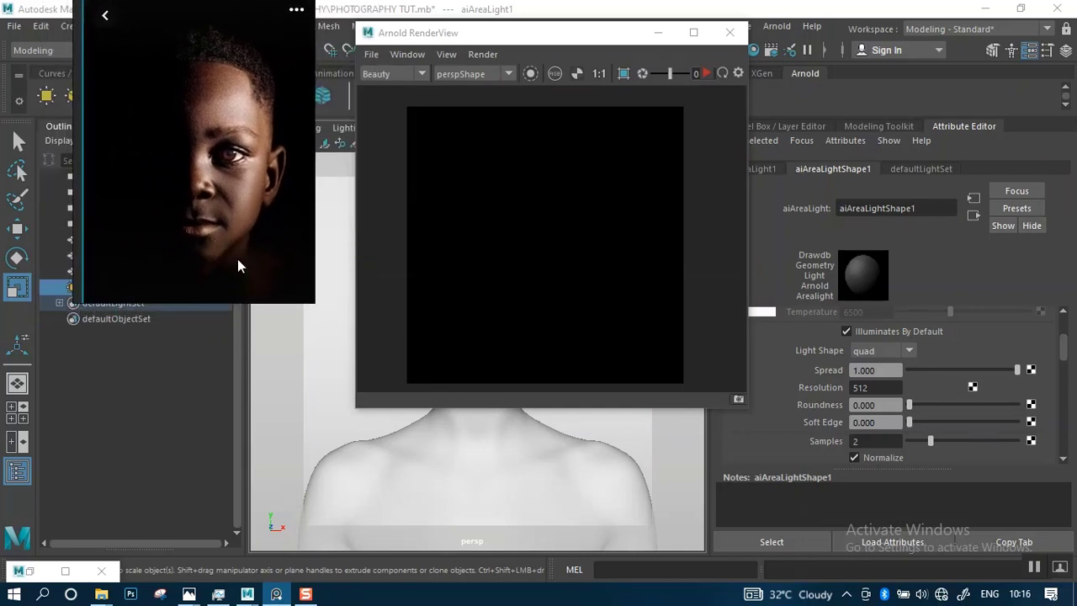
left_click_drag(240, 264, 808, 258)
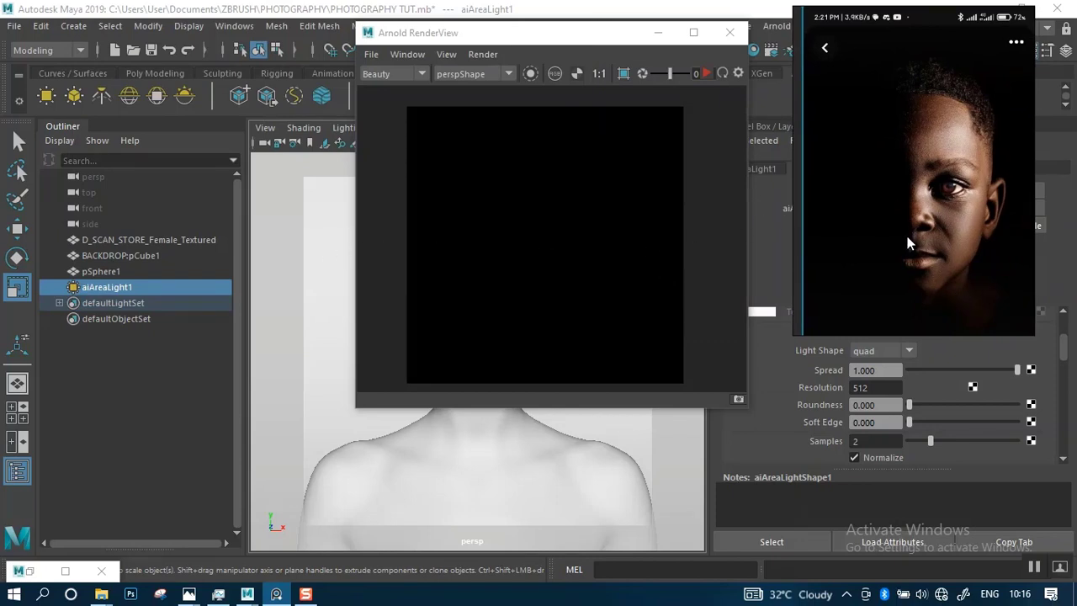
left_click_drag(877, 234, 215, 242)
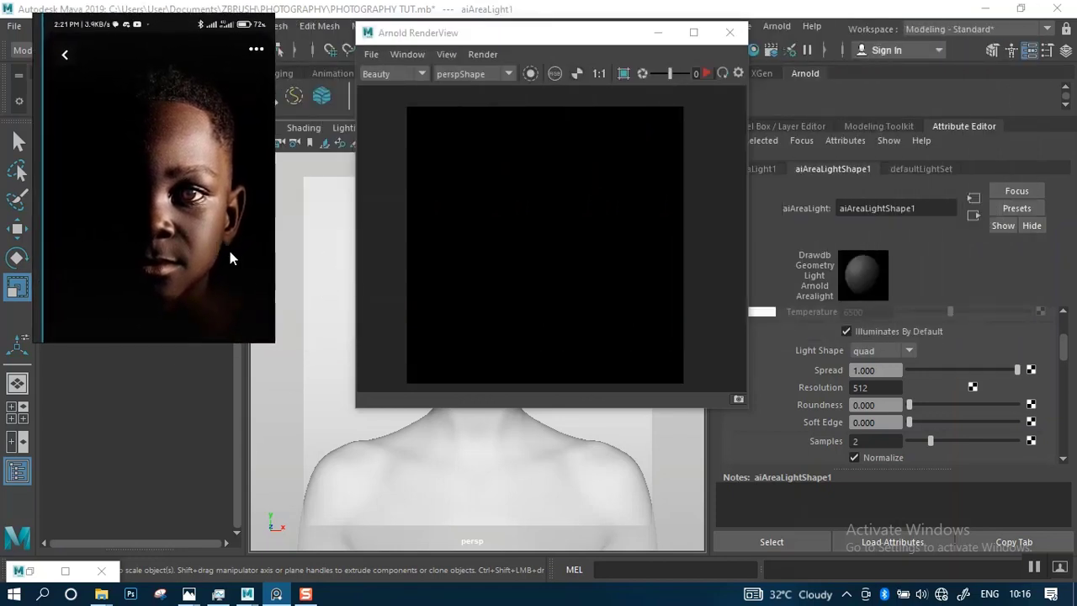
Give AI_BACKDROP Specular Roughness 1.0 and a black Base Color, then start an Arnold render
left_click(330, 300)
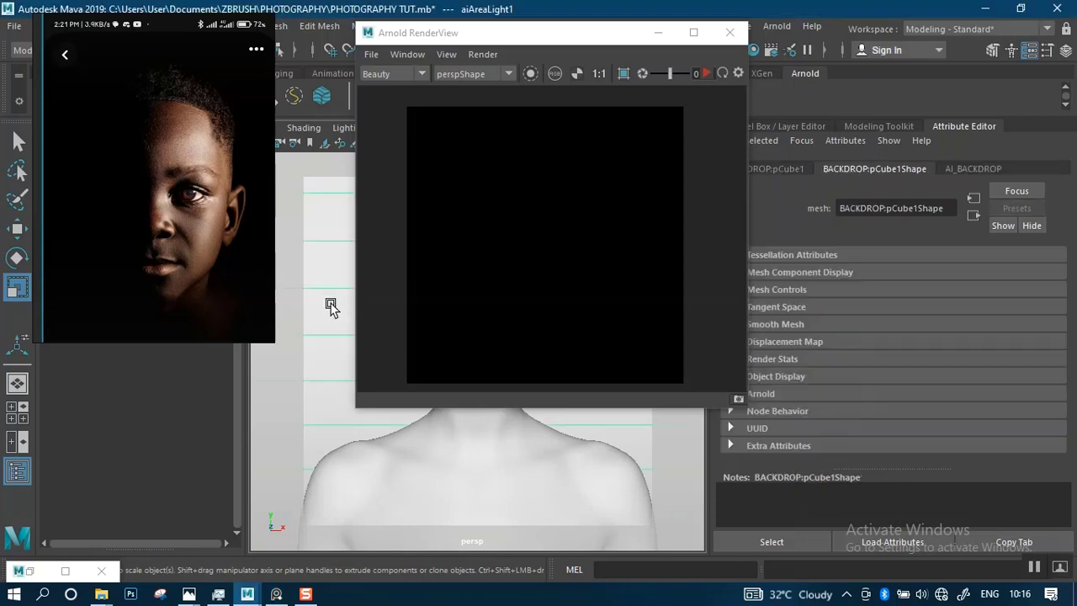
left_click(966, 173)
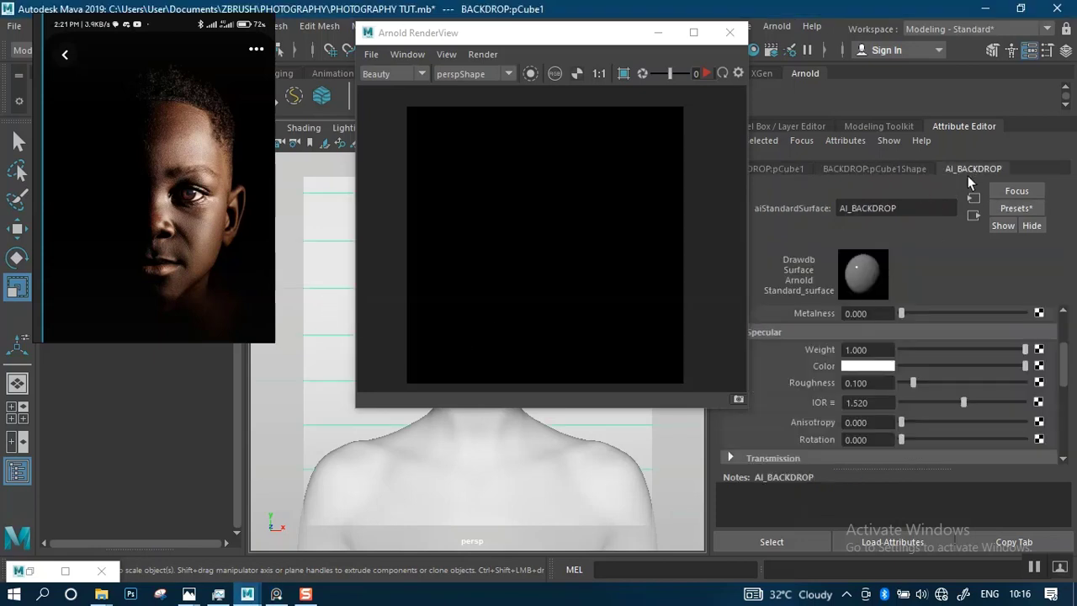
left_click_drag(1063, 379, 1061, 360)
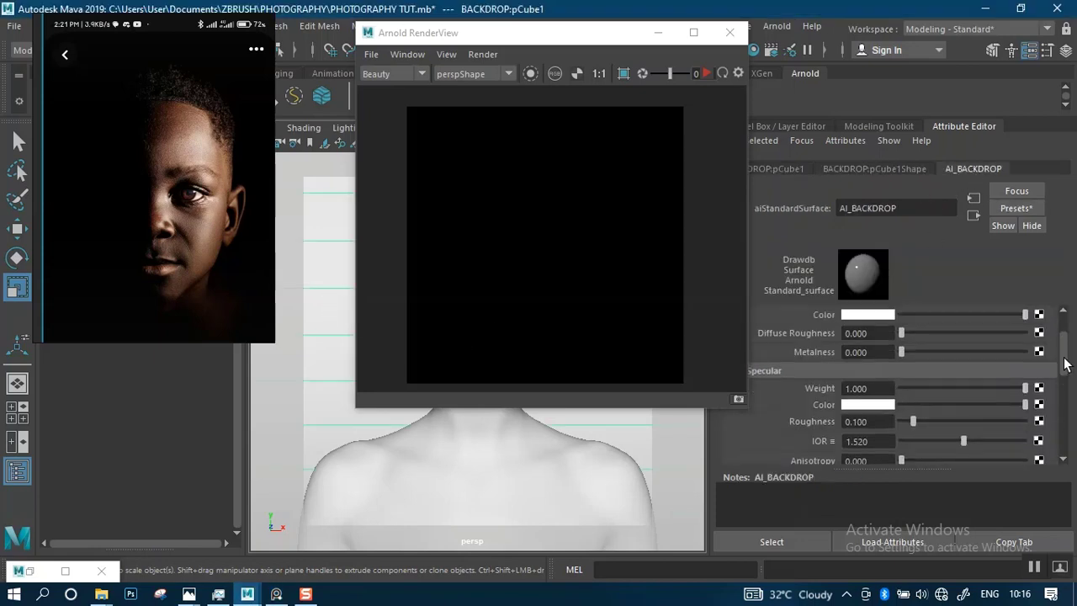
left_click_drag(913, 427, 1065, 352)
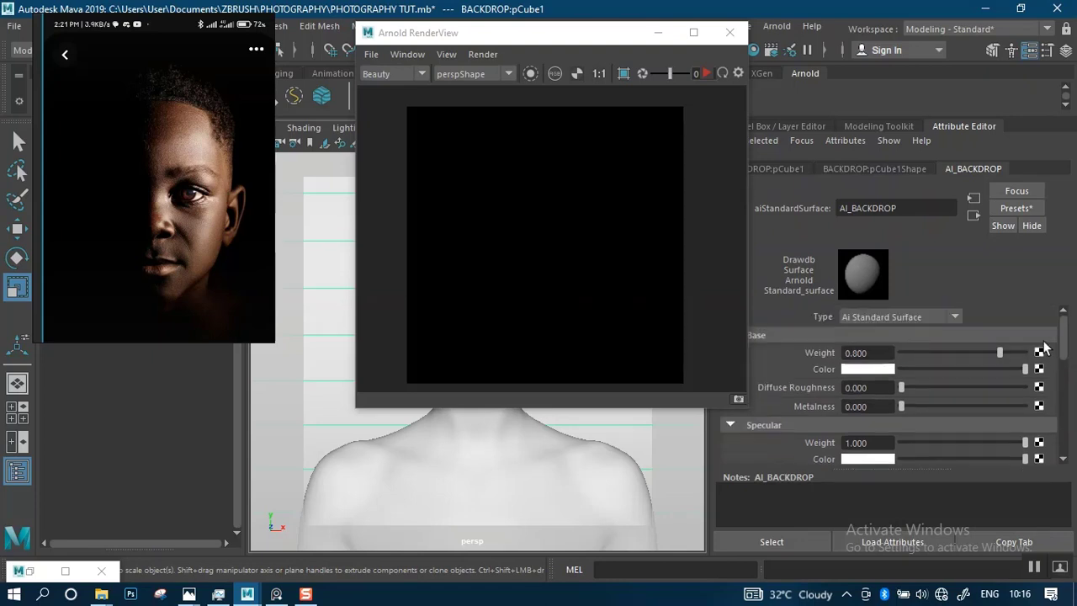
left_click(867, 366)
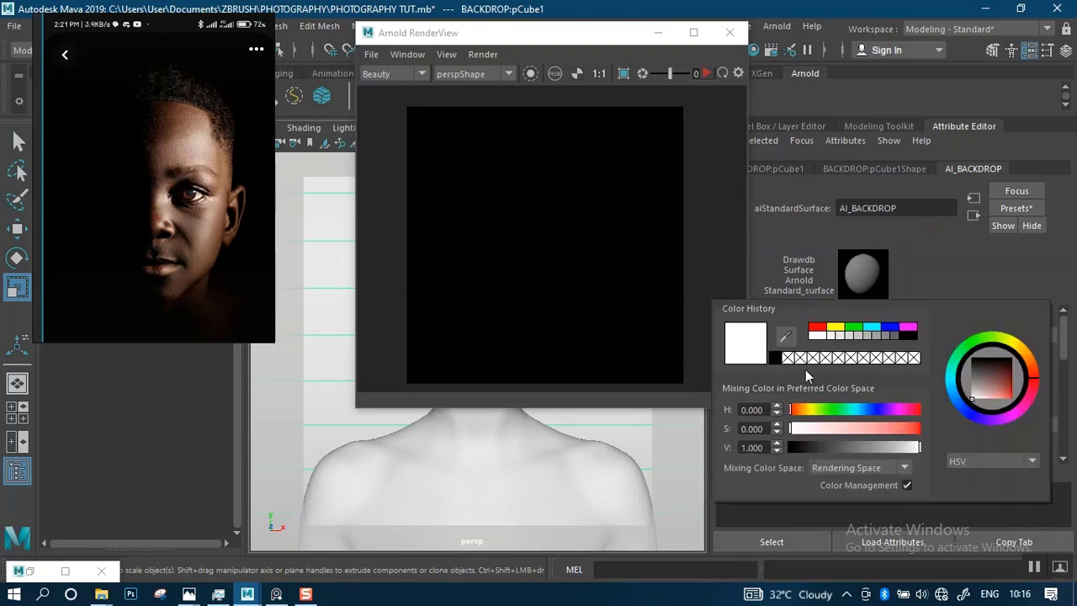
left_click(775, 357)
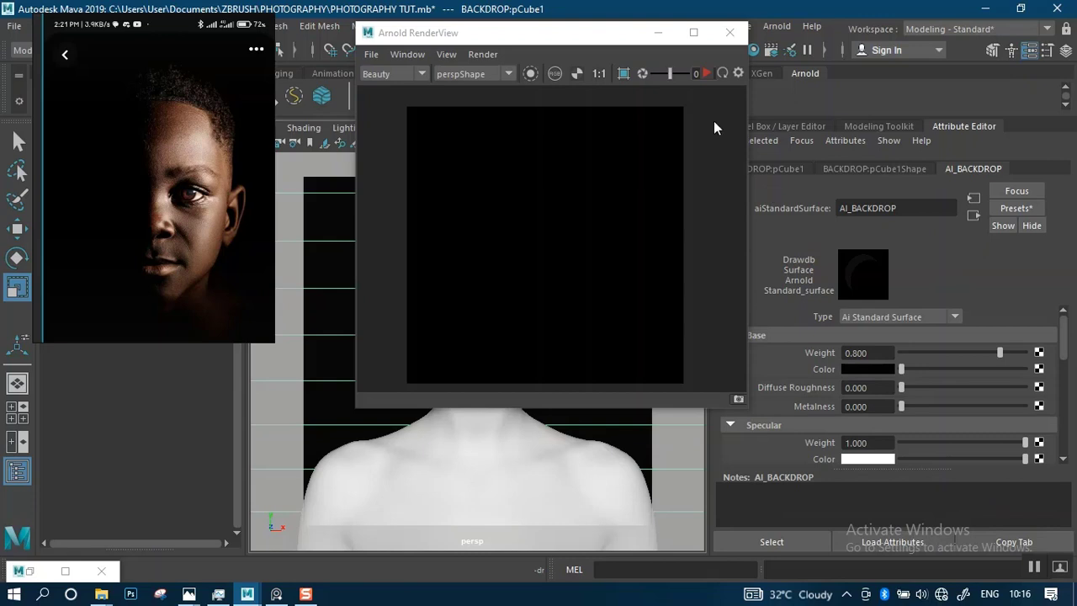
left_click(704, 74)
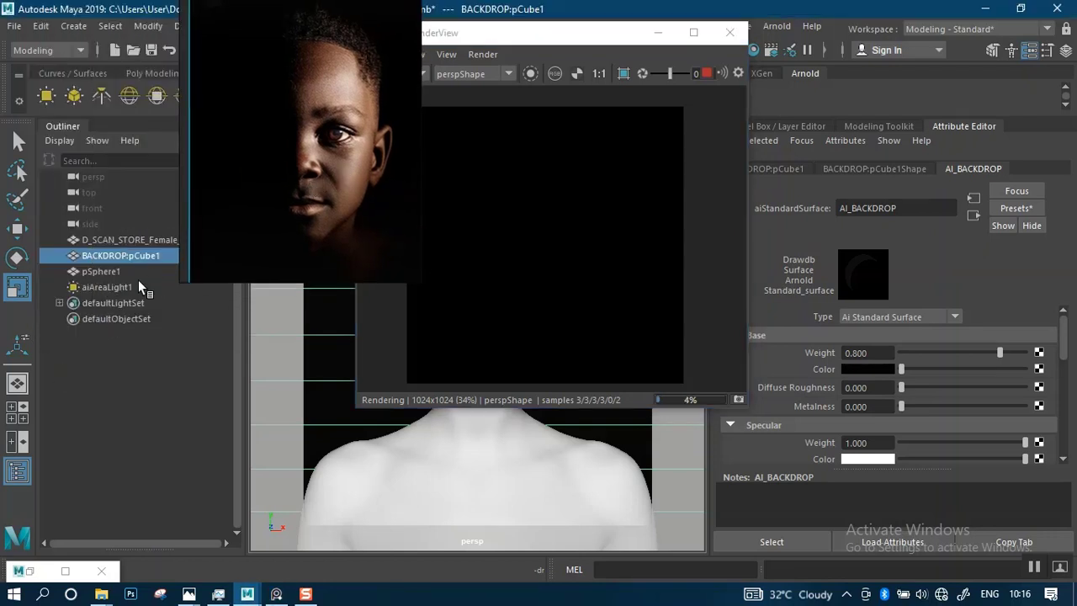
Select aiAreaLight1 in the Outliner and slide the reference photo to the left
left_click(112, 287)
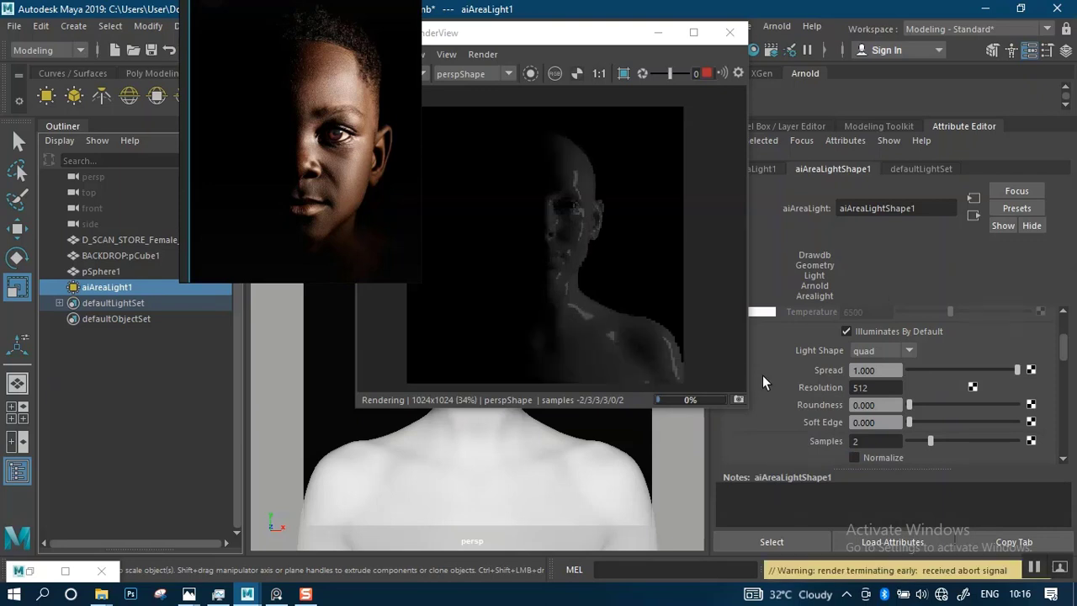
left_click_drag(317, 203, 205, 218)
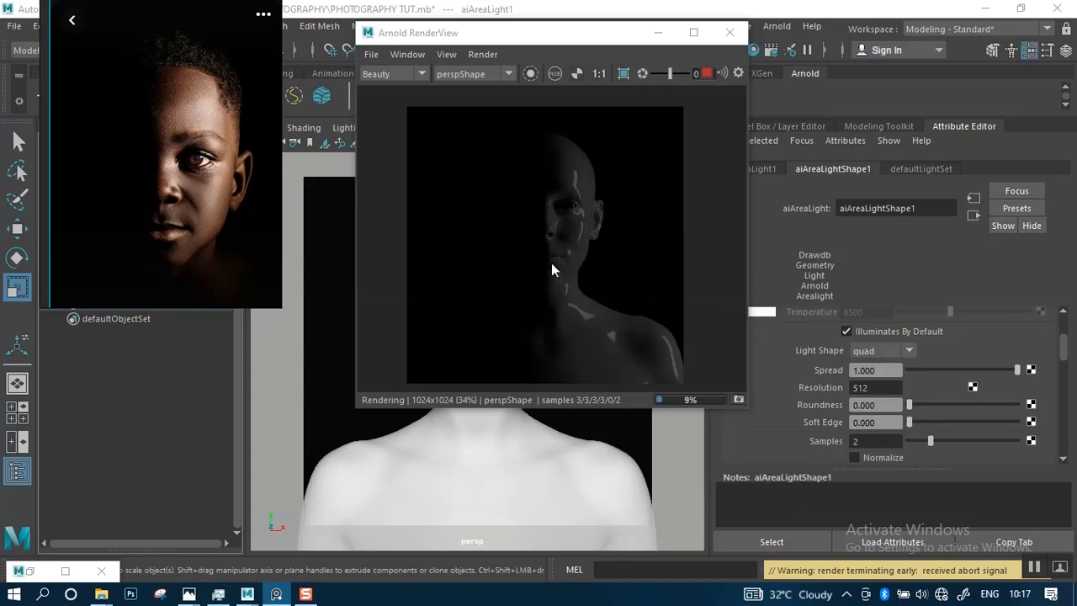
scroll(555, 266, "up", 2)
left_click(579, 276)
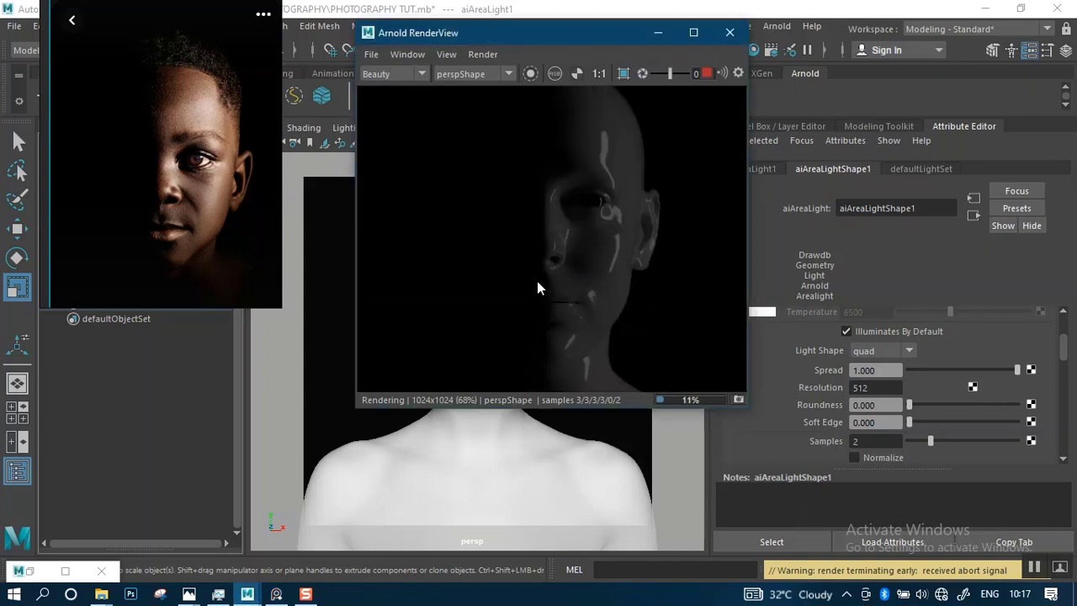
scroll(537, 281, "down", 2)
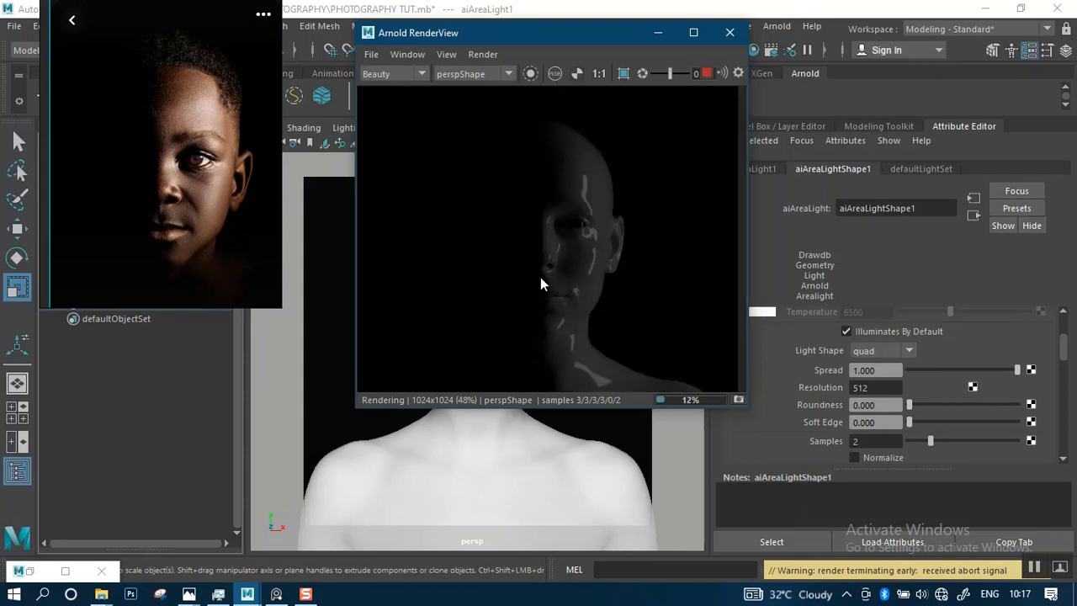
scroll(553, 263, "down", 1)
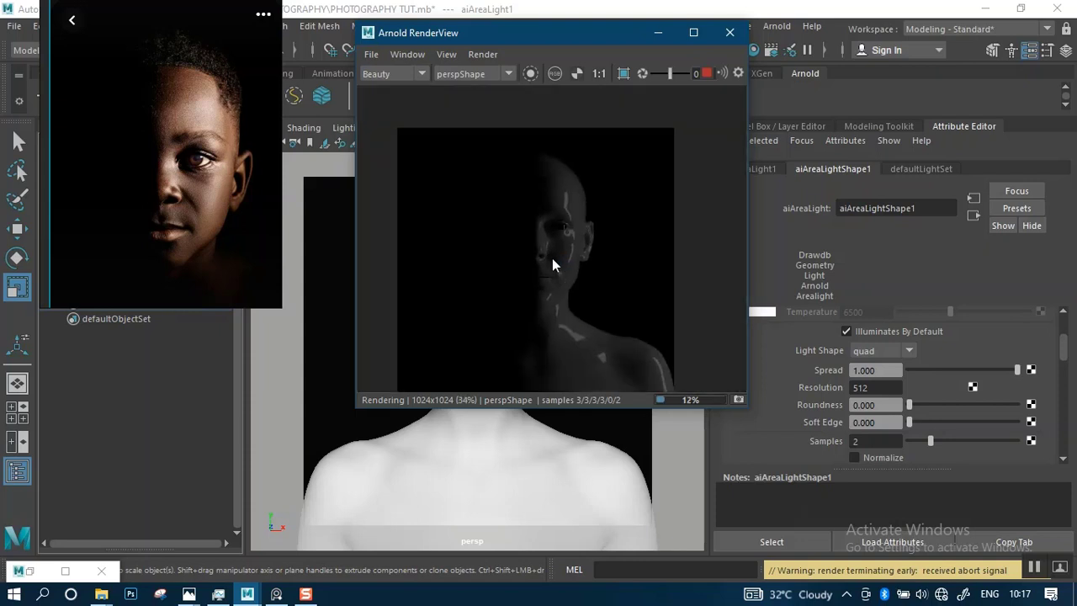
middle_click_drag(552, 258, 565, 248)
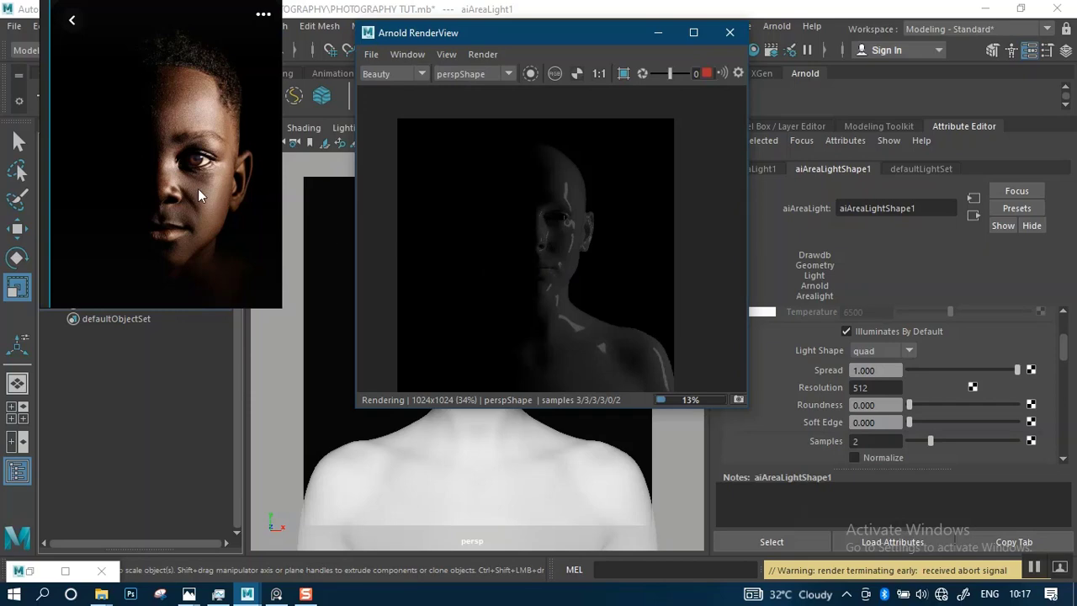
scroll(206, 183, "up", 2)
scroll(212, 177, "down", 1)
left_click_drag(212, 176, 245, 322)
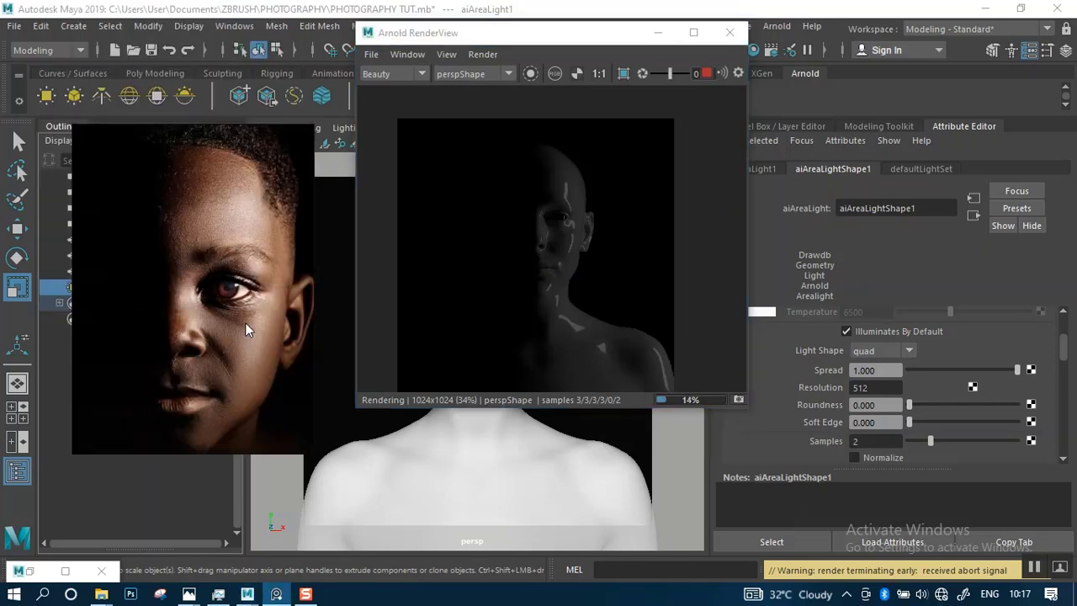
scroll(245, 323, "down", 2)
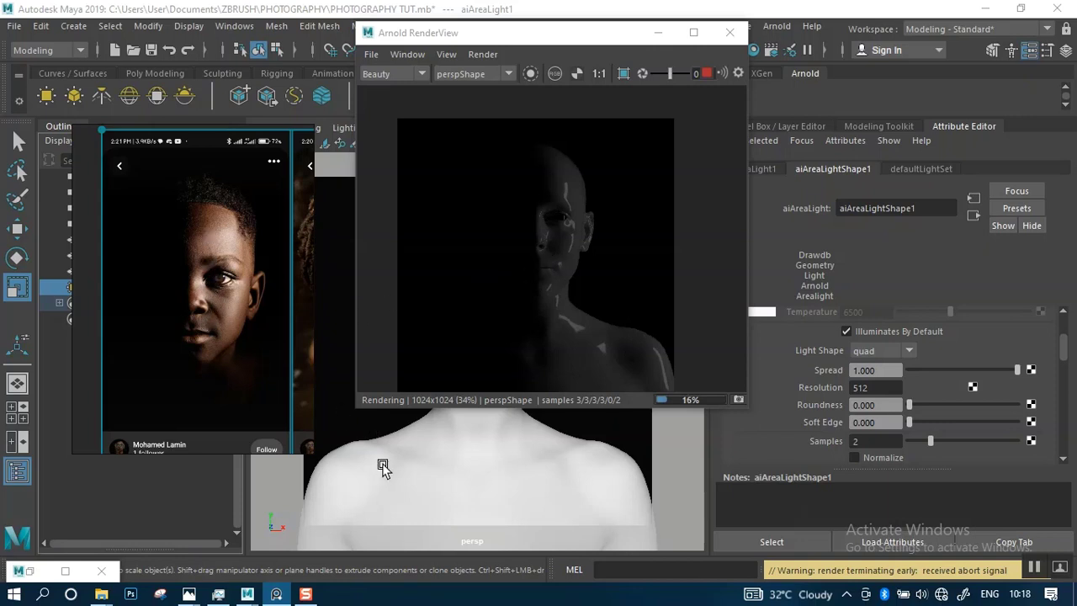
Select the female body mesh and rearrange the render and reference windows in four-view layout
left_click(504, 498)
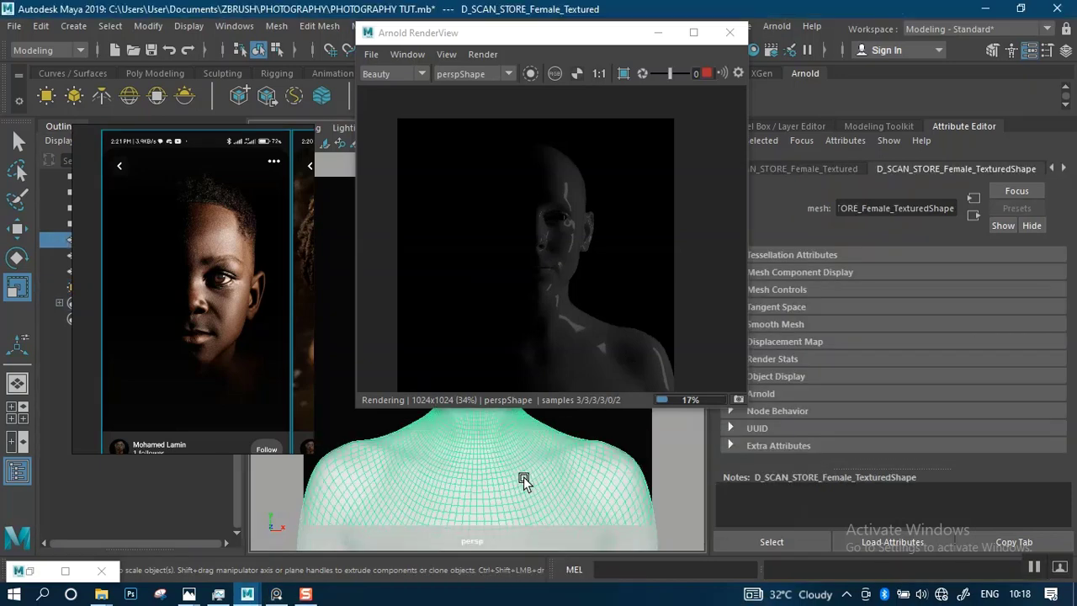
key("space")
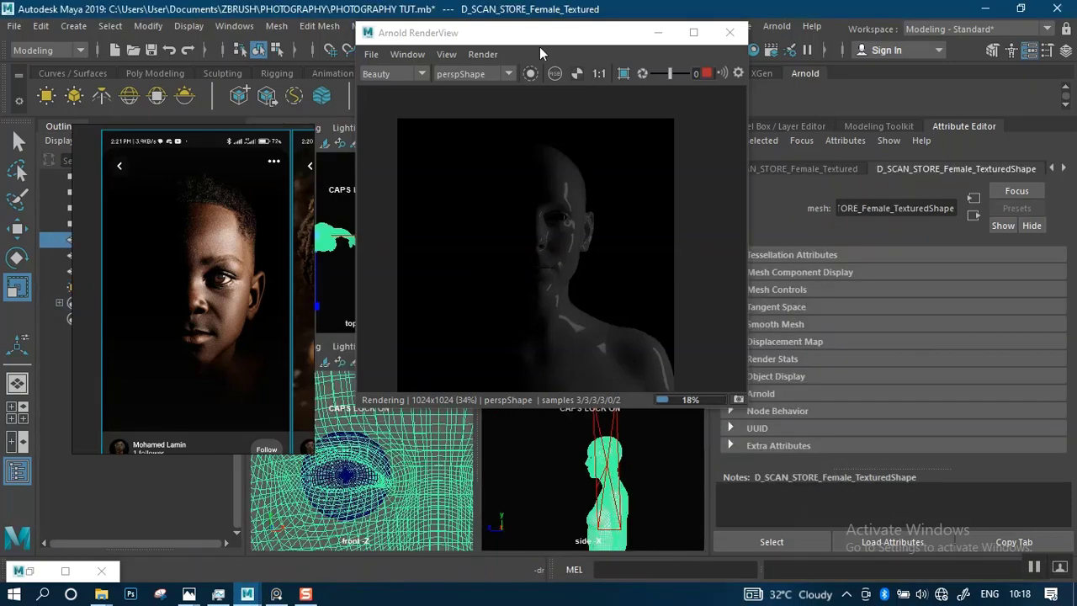
left_click_drag(542, 36, 310, 29)
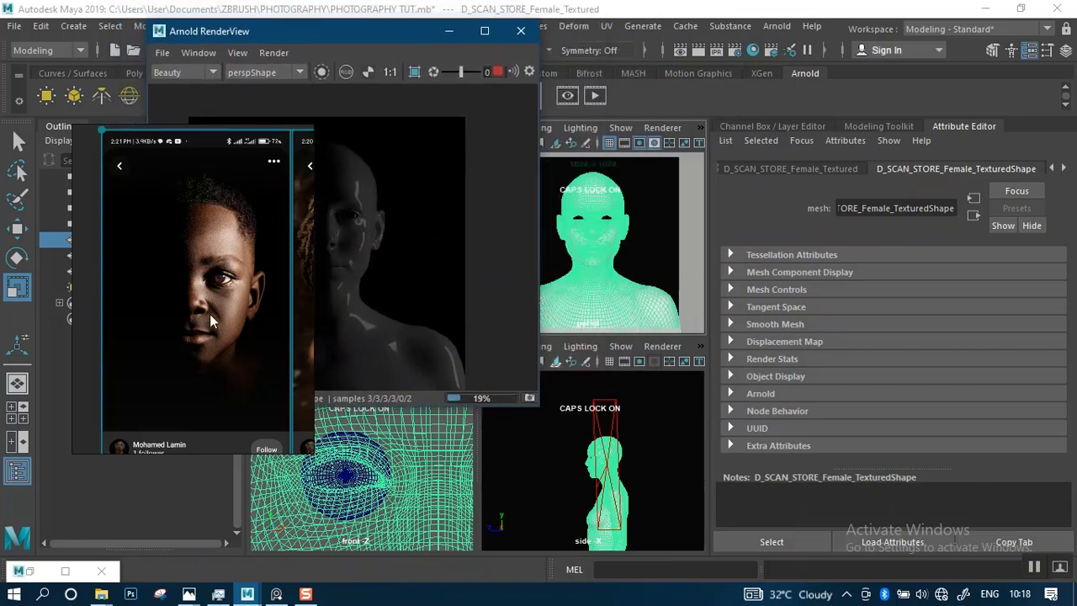
left_click_drag(210, 314, 644, 161)
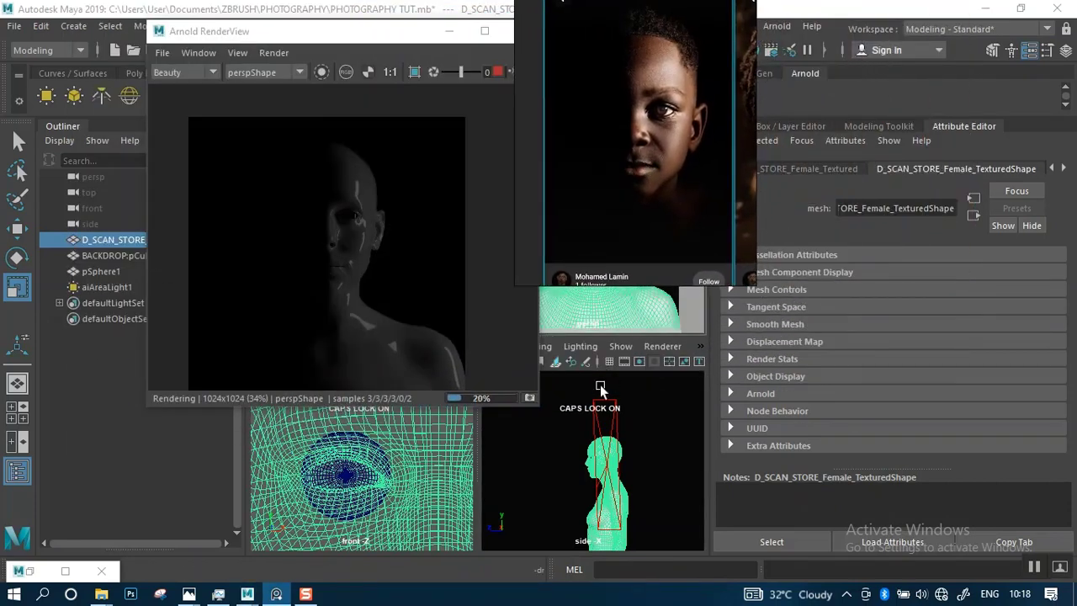
left_click(655, 490)
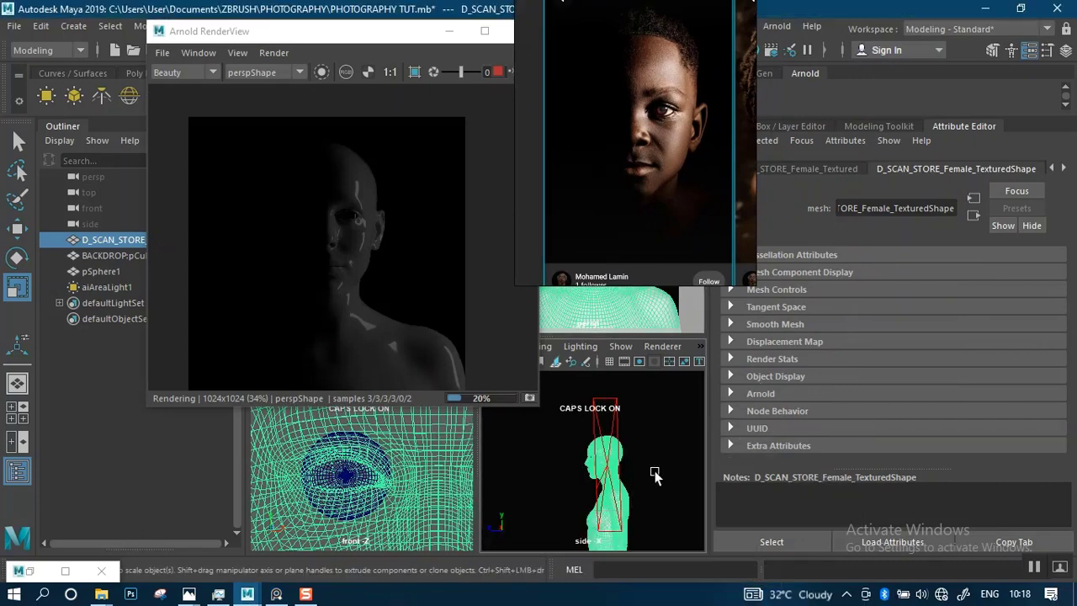
Maximize the side view, zoom in, and set the reference portrait beside it for comparison
key("space")
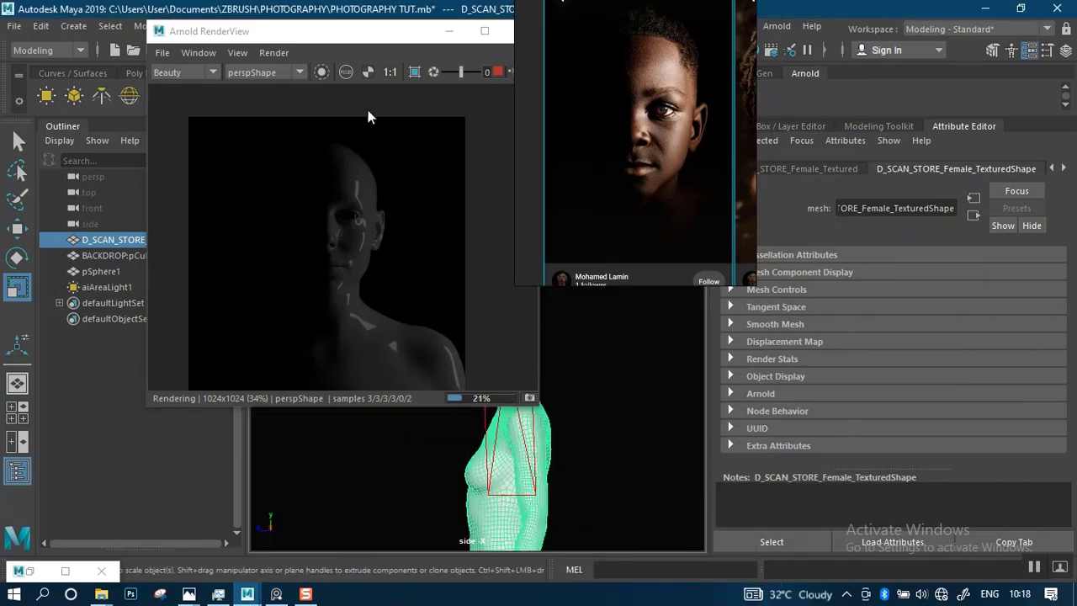
left_click_drag(363, 35, 209, 38)
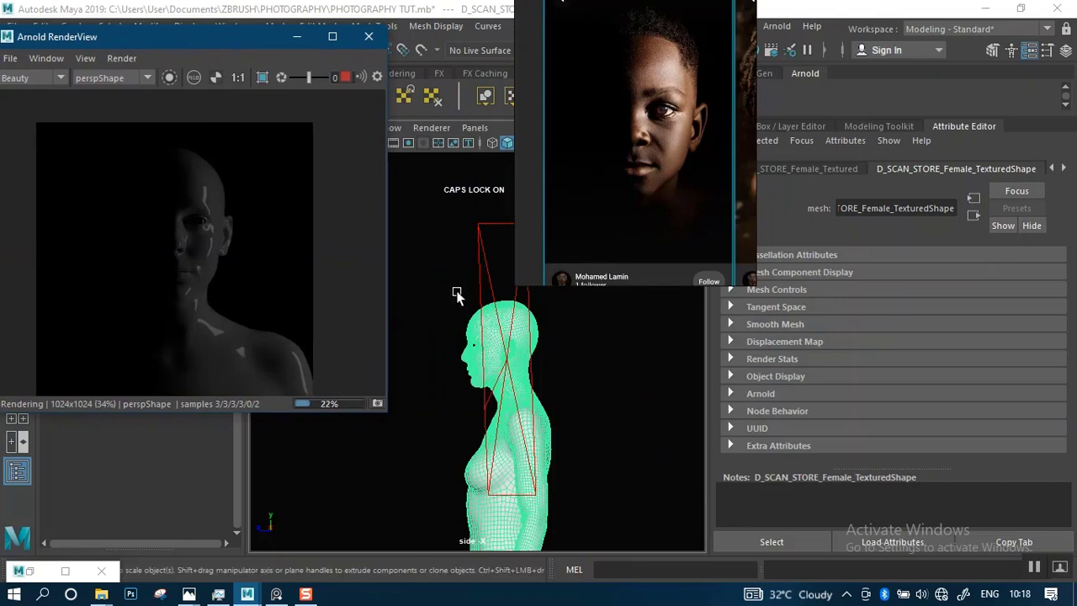
left_click_drag(610, 139, 850, 158)
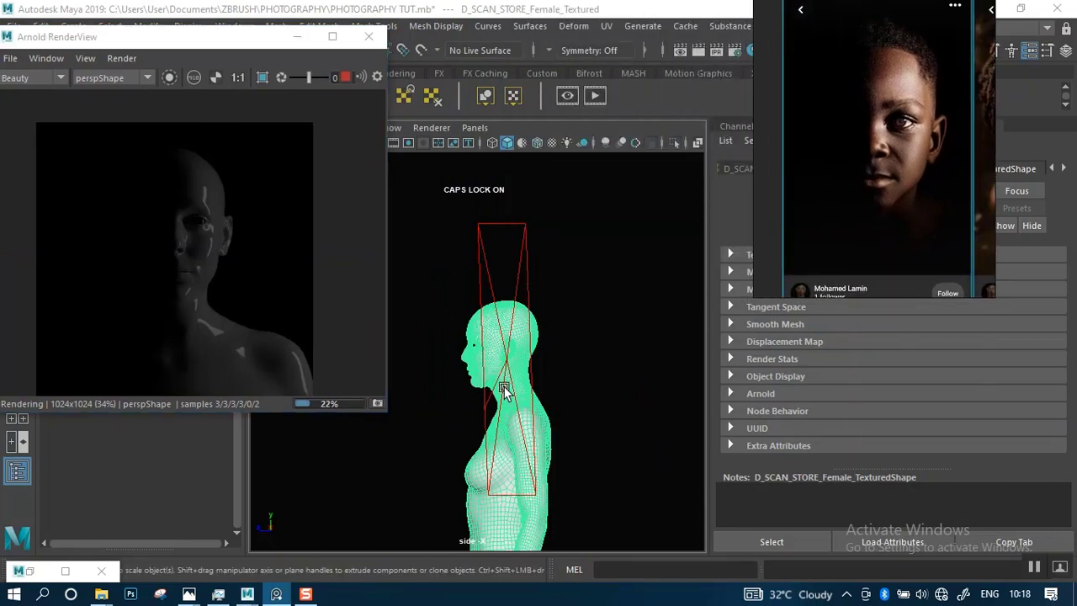
scroll(521, 402, "up", 5)
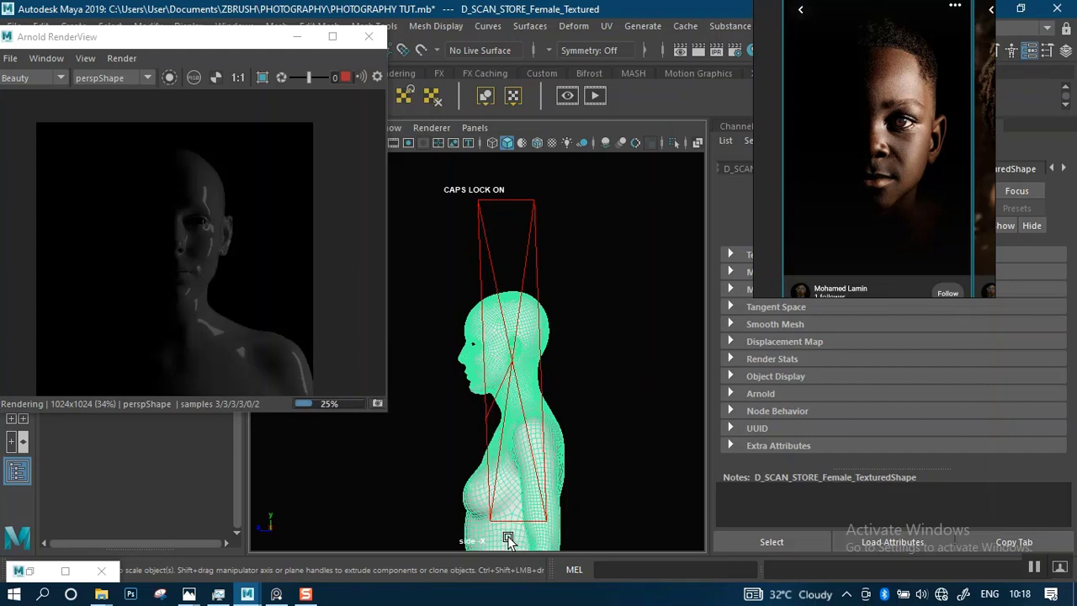
left_click_drag(900, 247, 685, 226)
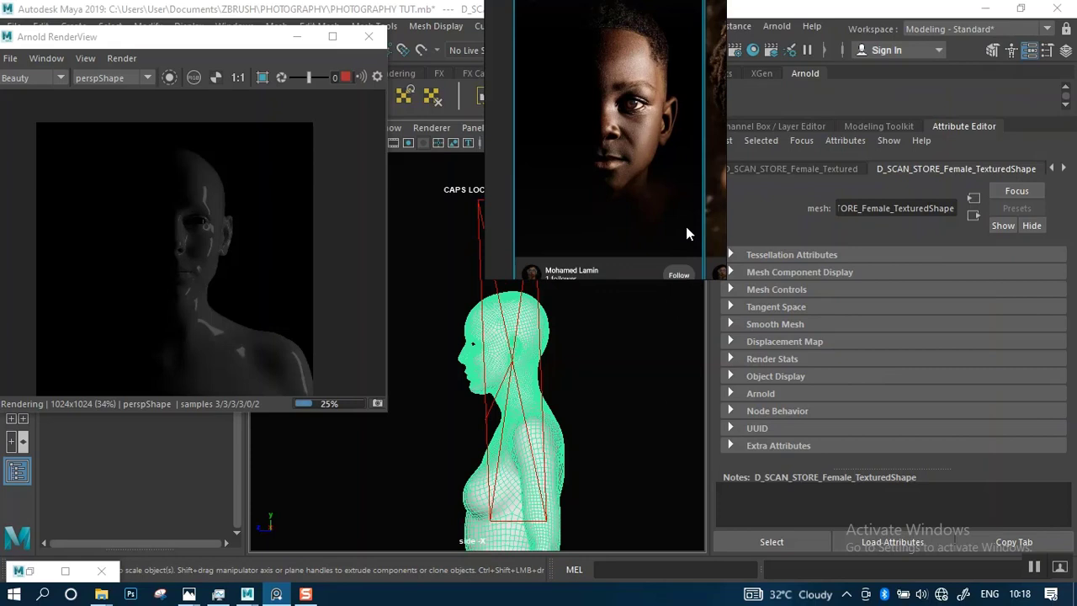
left_click(1062, 170)
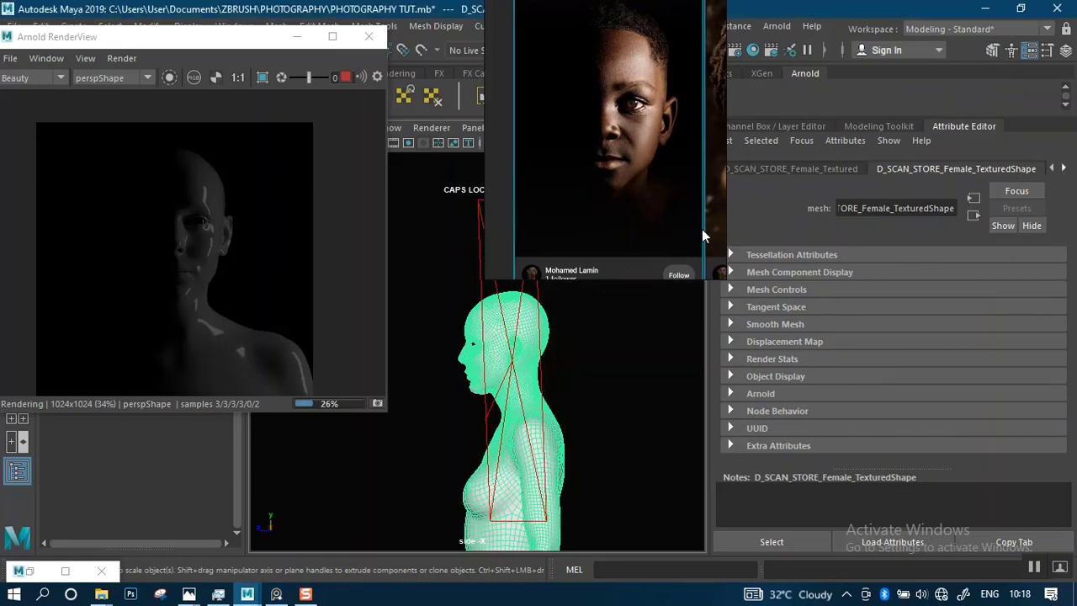
Stop the render and raise AI_FEMALE_BASE Specular Roughness to 0.548
left_click(344, 76)
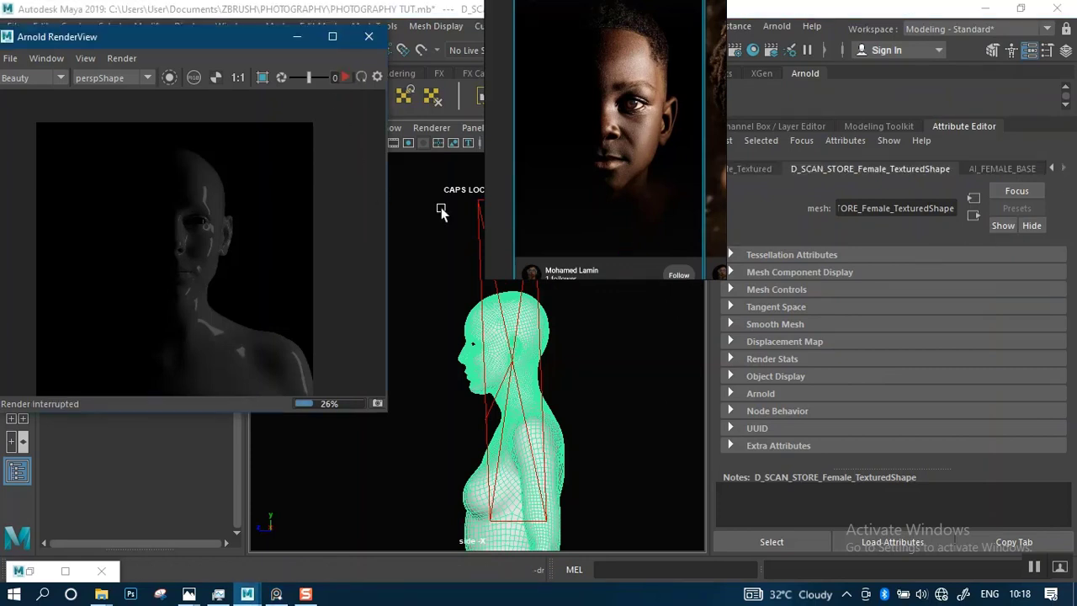
left_click(1018, 169)
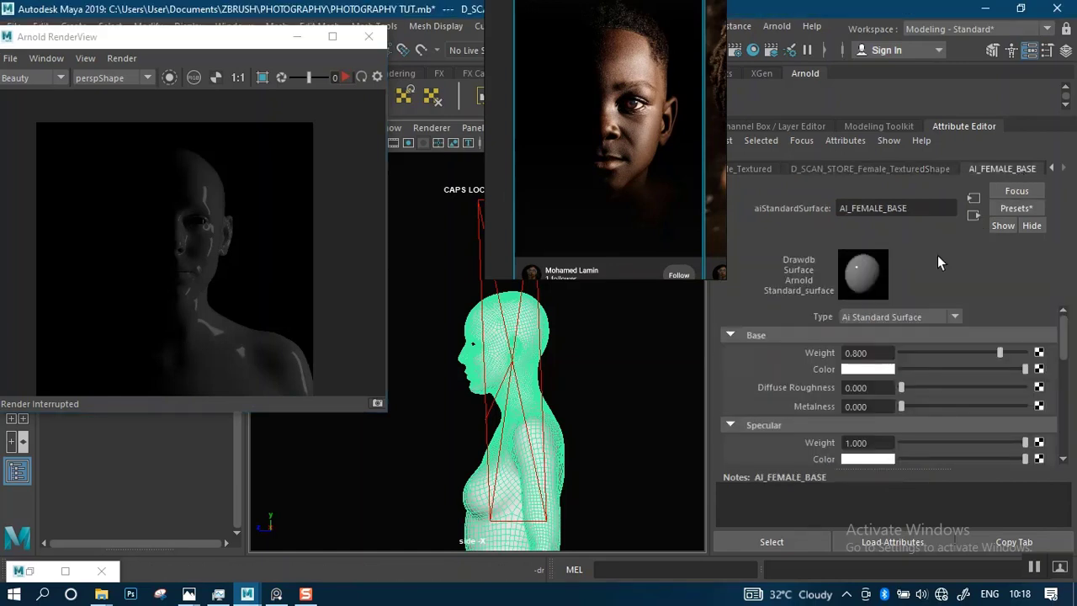
left_click(869, 371)
scroll(1061, 364, "down", 3)
scroll(1059, 384, "down", 2)
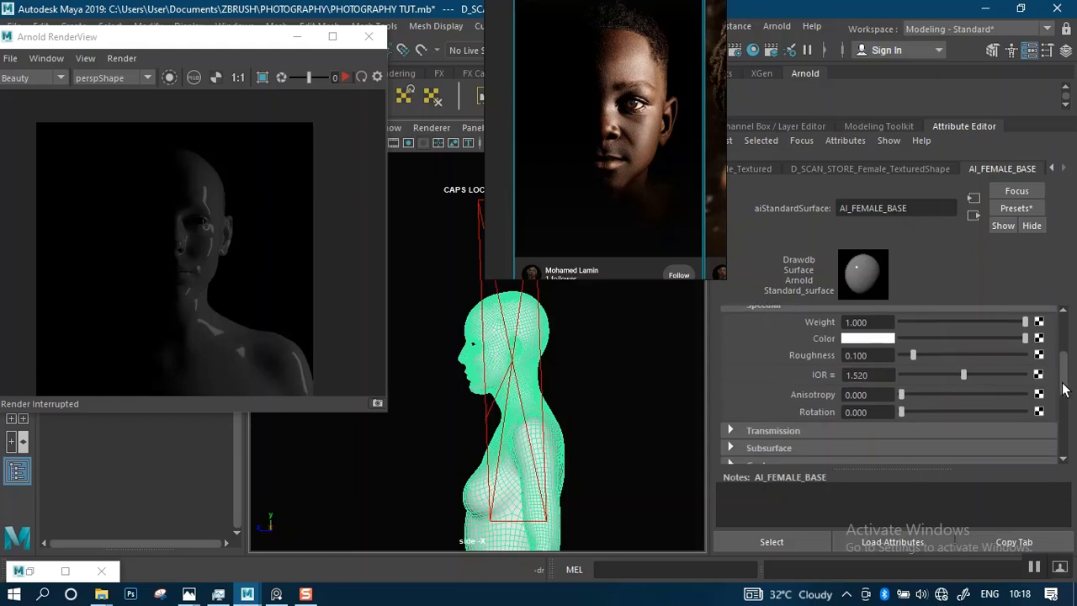
scroll(1064, 384, "up", 1)
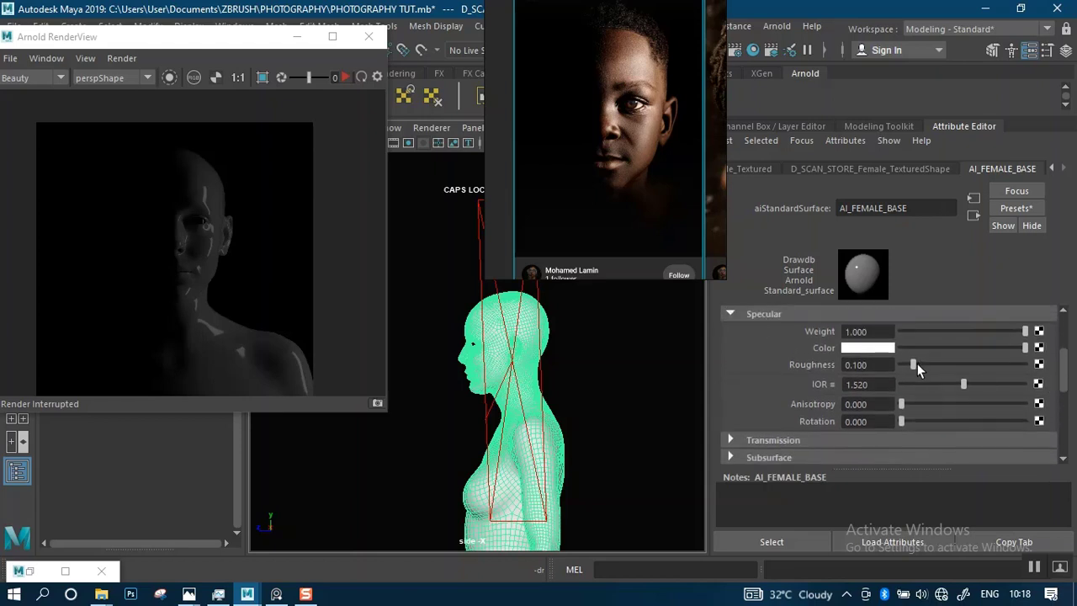
left_click_drag(921, 363, 969, 364)
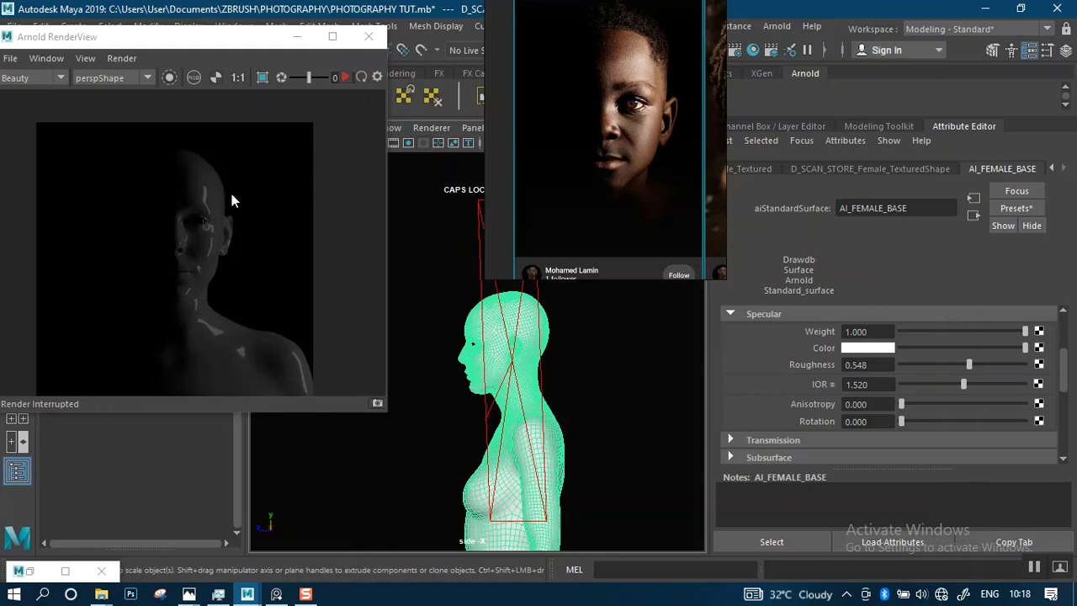
Re-render with the rougher skin, move the reference portrait right, then stop the render
left_click(343, 78)
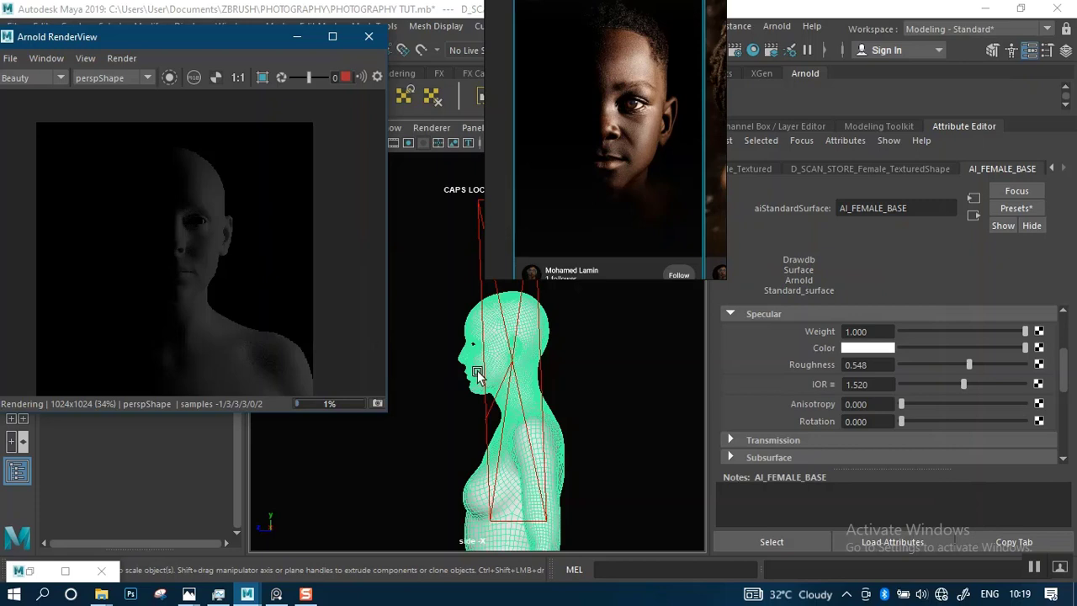
left_click(572, 409)
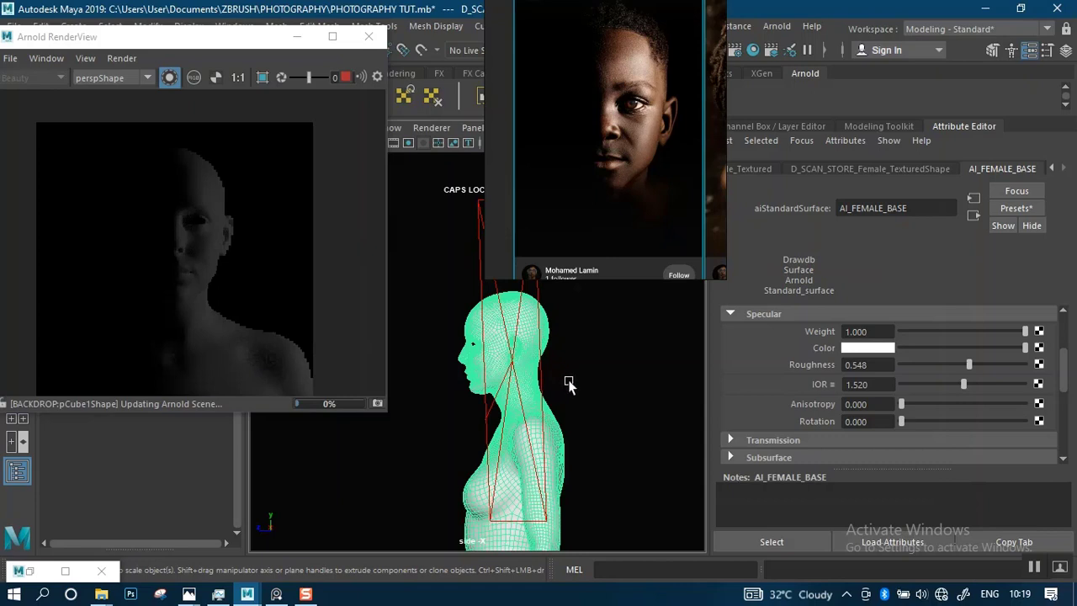
key("space")
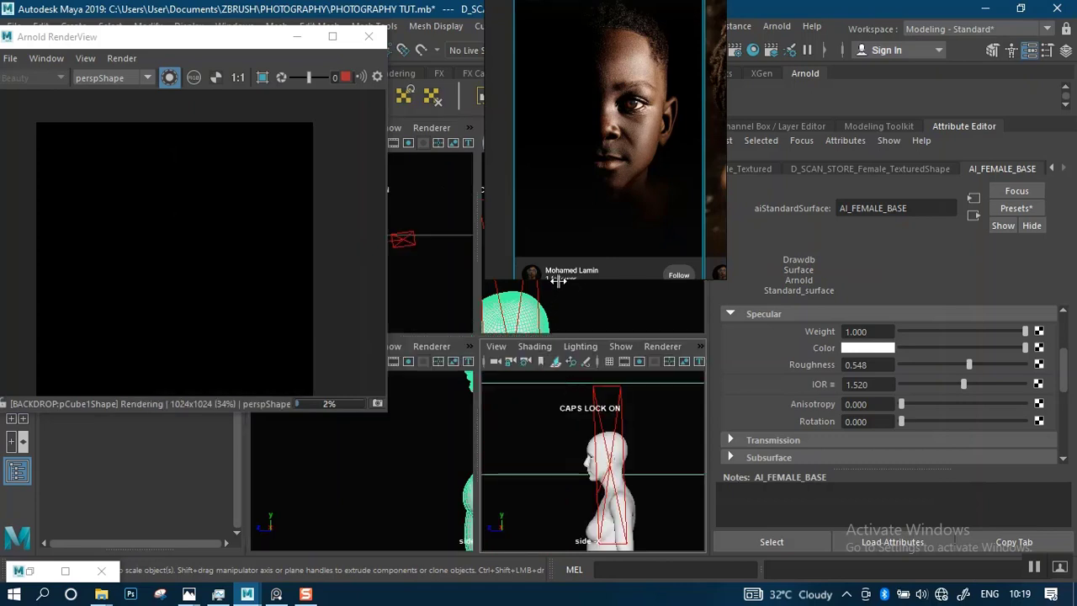
left_click_drag(582, 233, 892, 238)
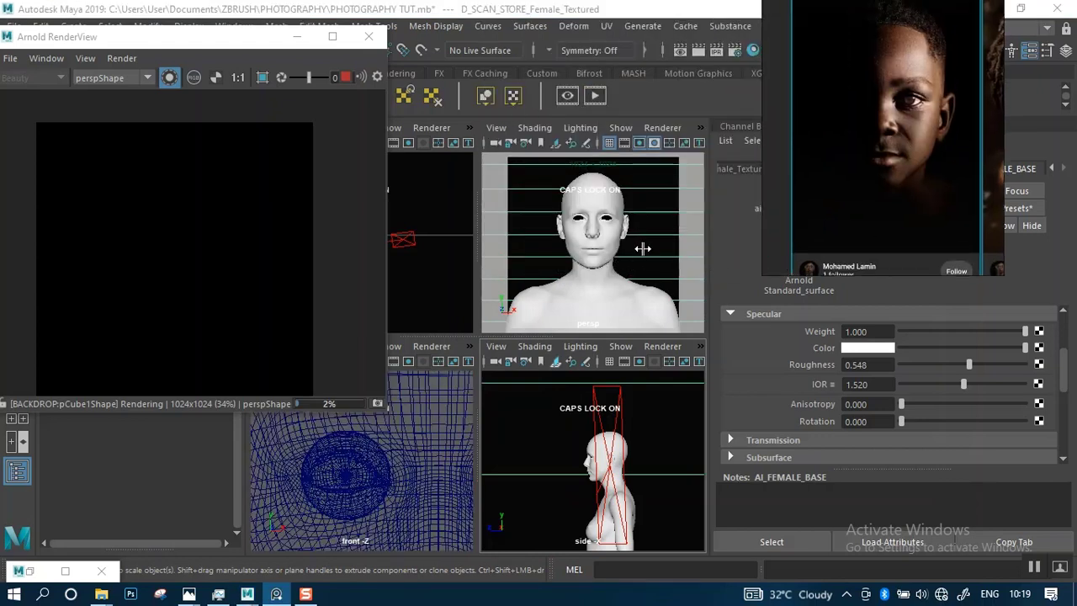
left_click(639, 249)
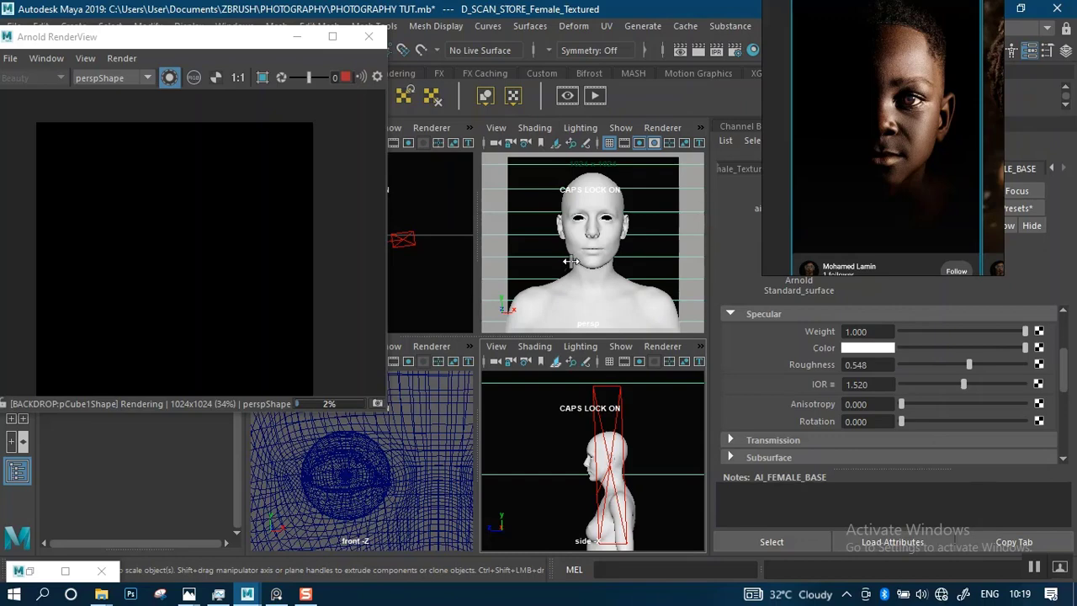
left_click(348, 79)
left_click(604, 278)
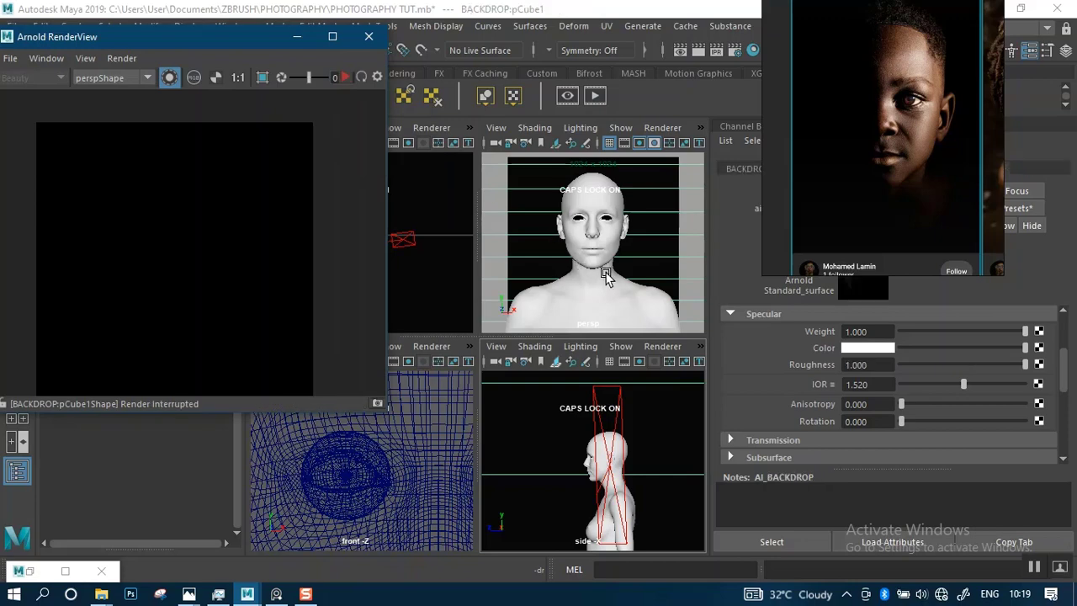
Maximize the persp view, zoom in on the head, and start a new Arnold render
key("space")
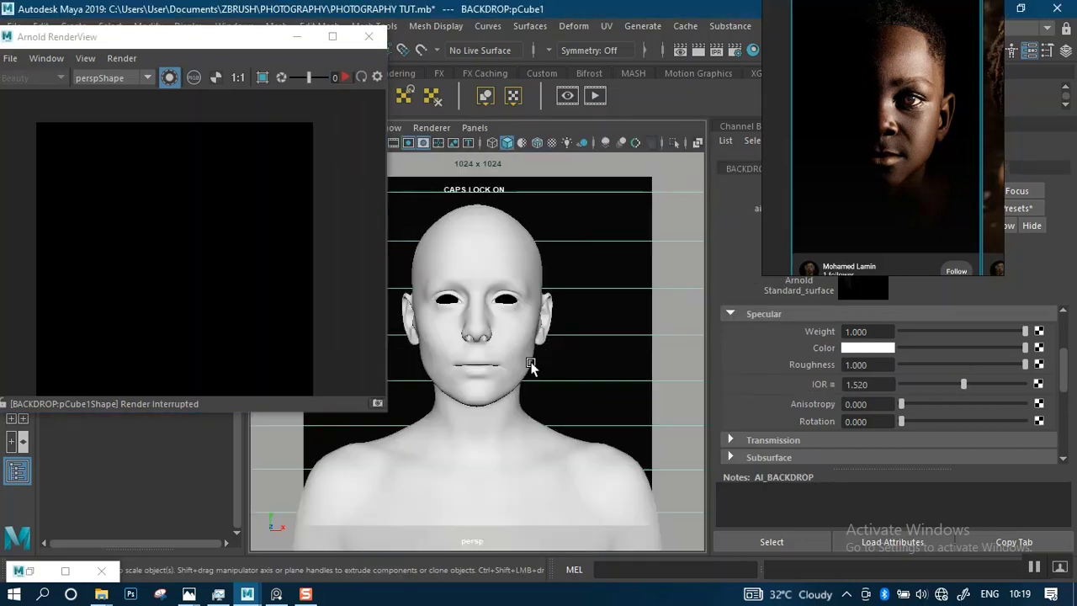
scroll(518, 387, "up", 4)
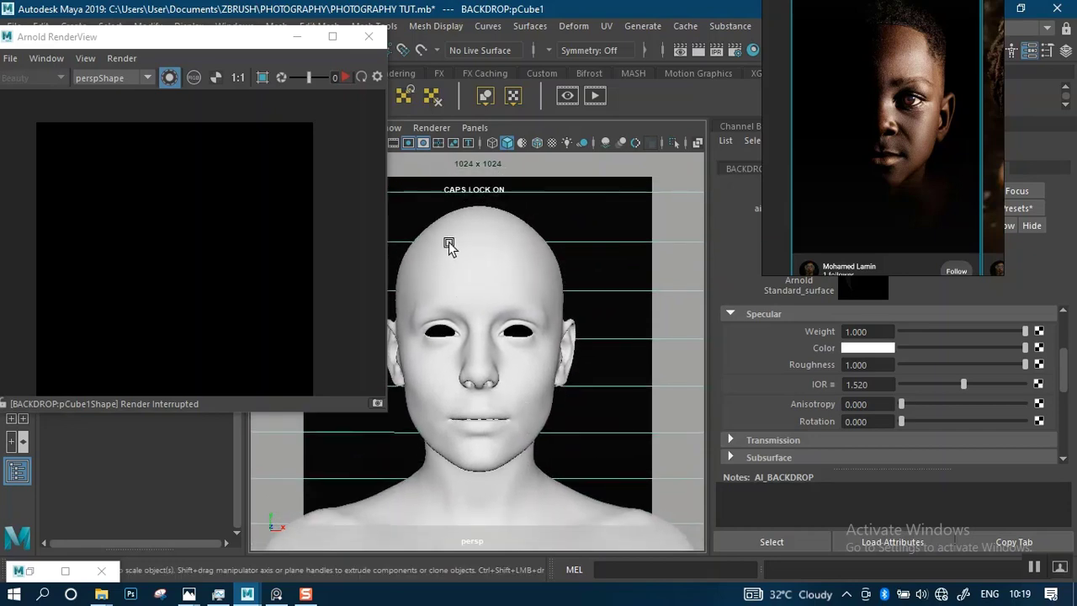
left_click(344, 76)
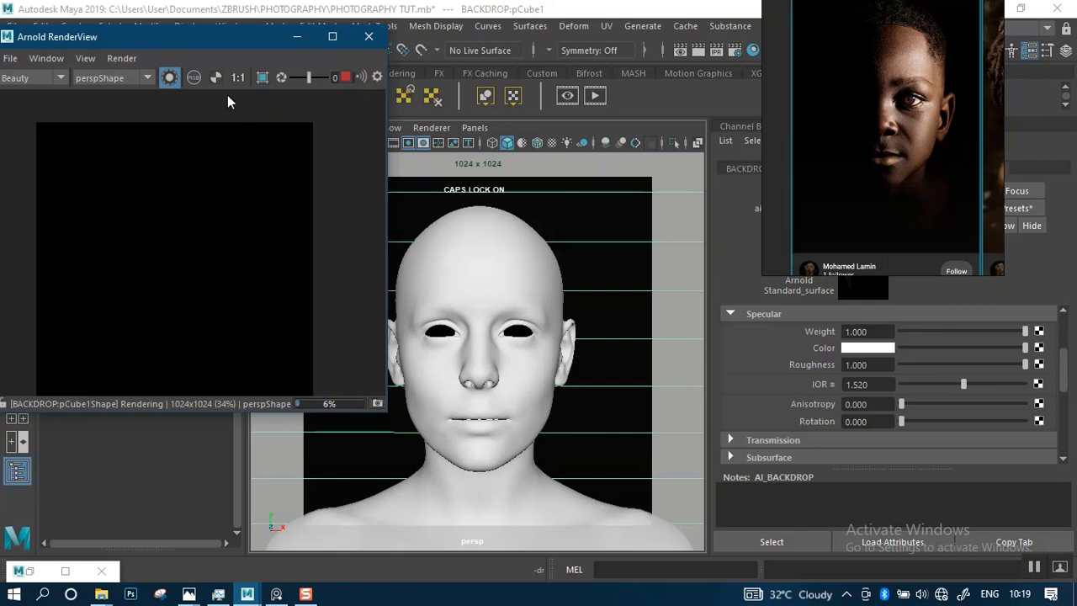
left_click_drag(203, 42, 344, 24)
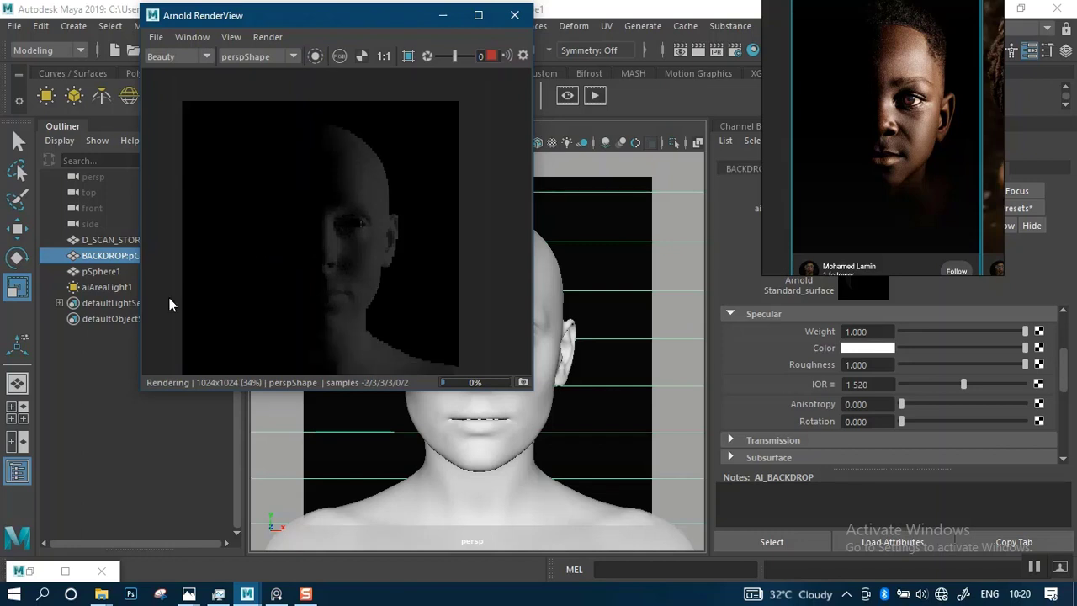
Refresh the render, maximize the RenderView, and zoom in to inspect the face lighting
left_click(313, 56)
left_click(478, 15)
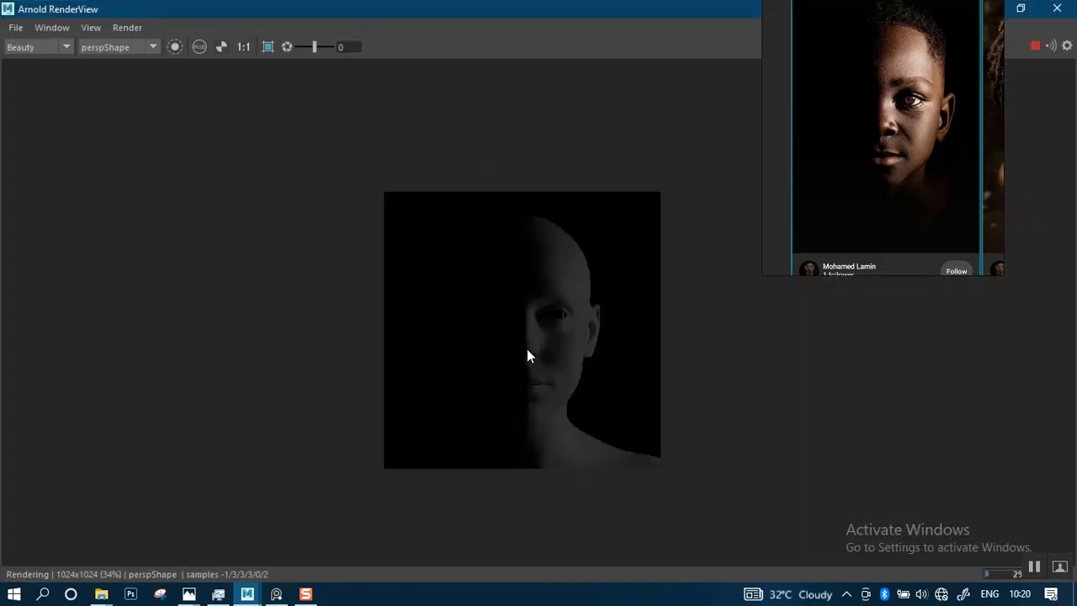
scroll(526, 355, "up", 4)
middle_click_drag(601, 297, 585, 300)
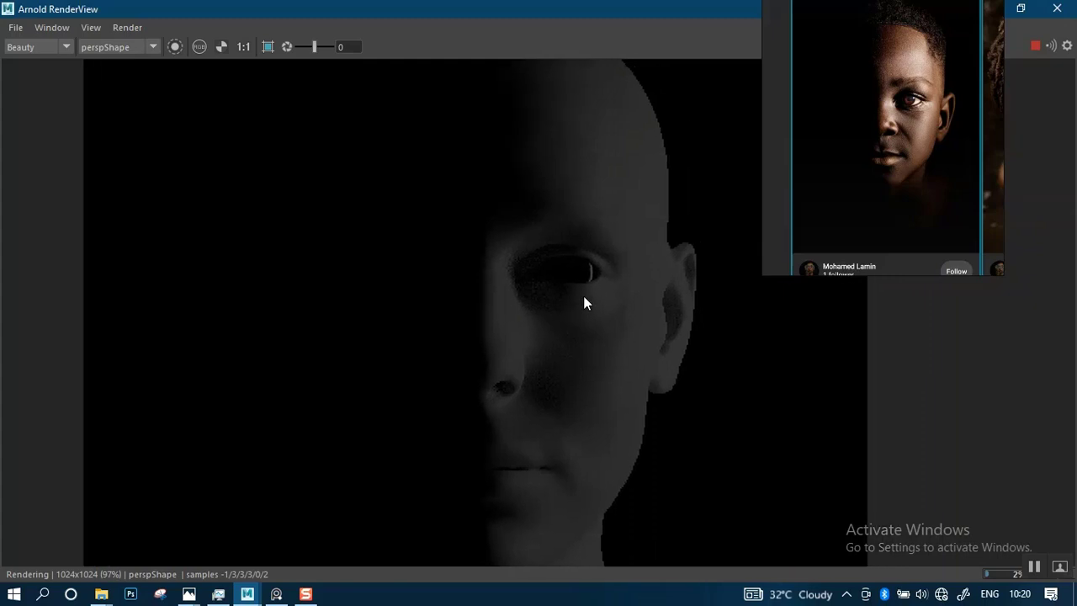
scroll(584, 297, "up", 4)
scroll(584, 296, "down", 1)
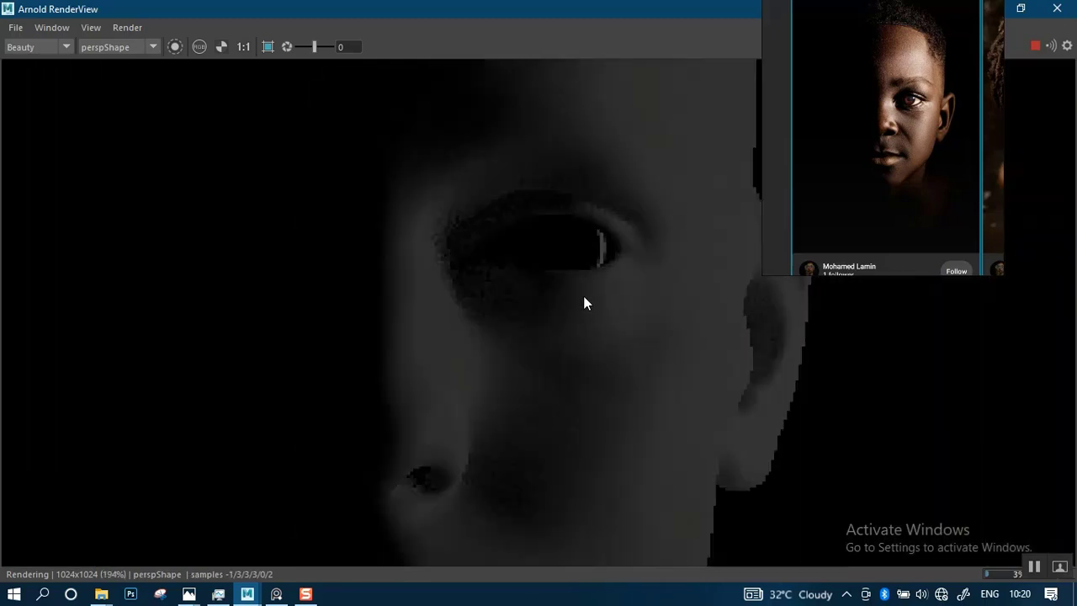
scroll(582, 299, "down", 3)
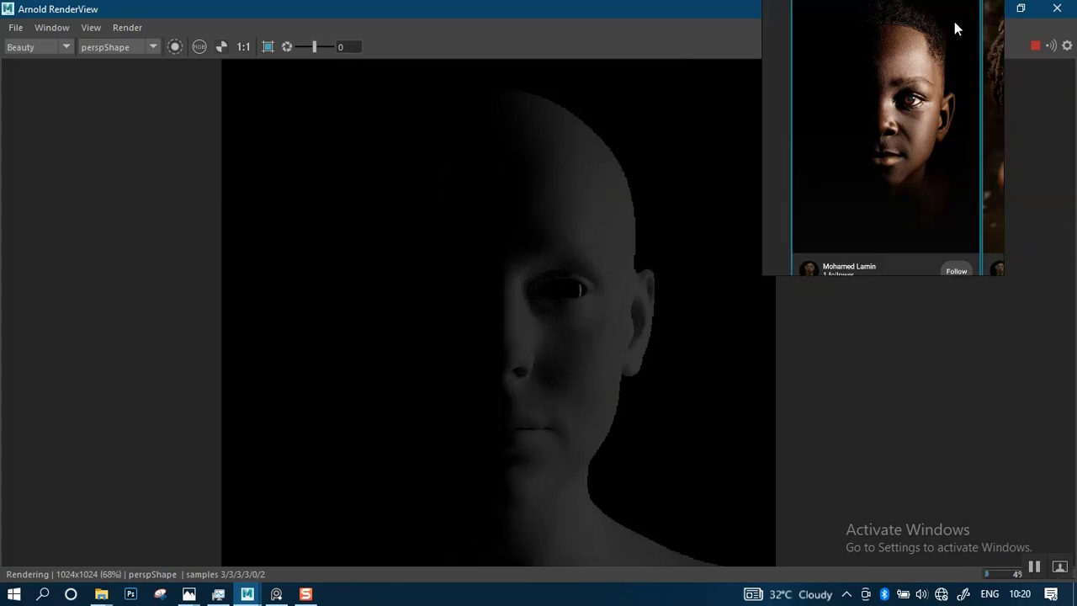
Restore the RenderView size, compare against the reference portrait, and refit the image
left_click(1020, 8)
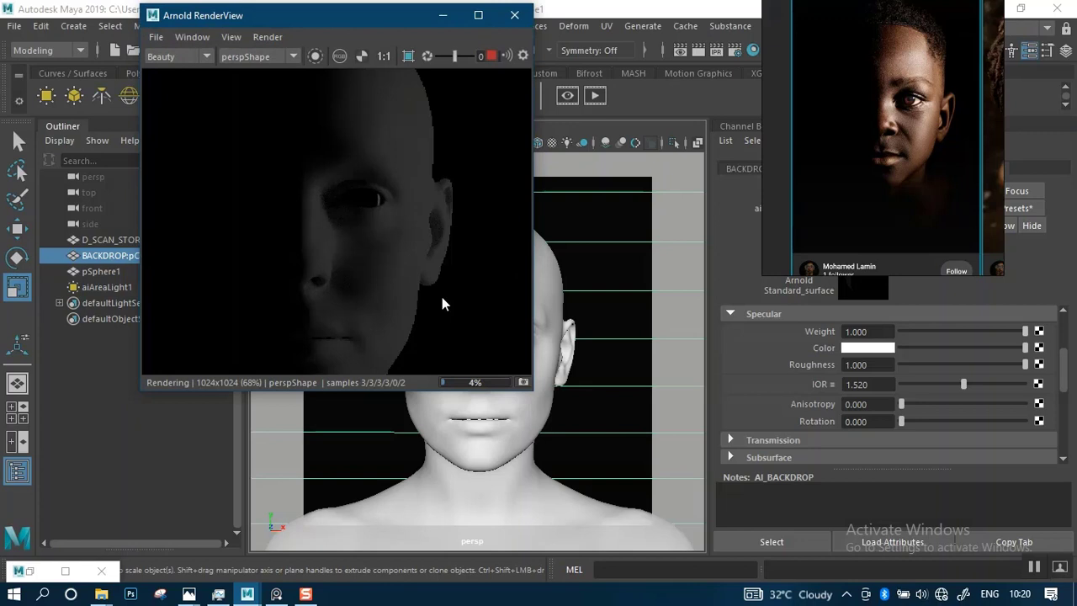
left_click(878, 235)
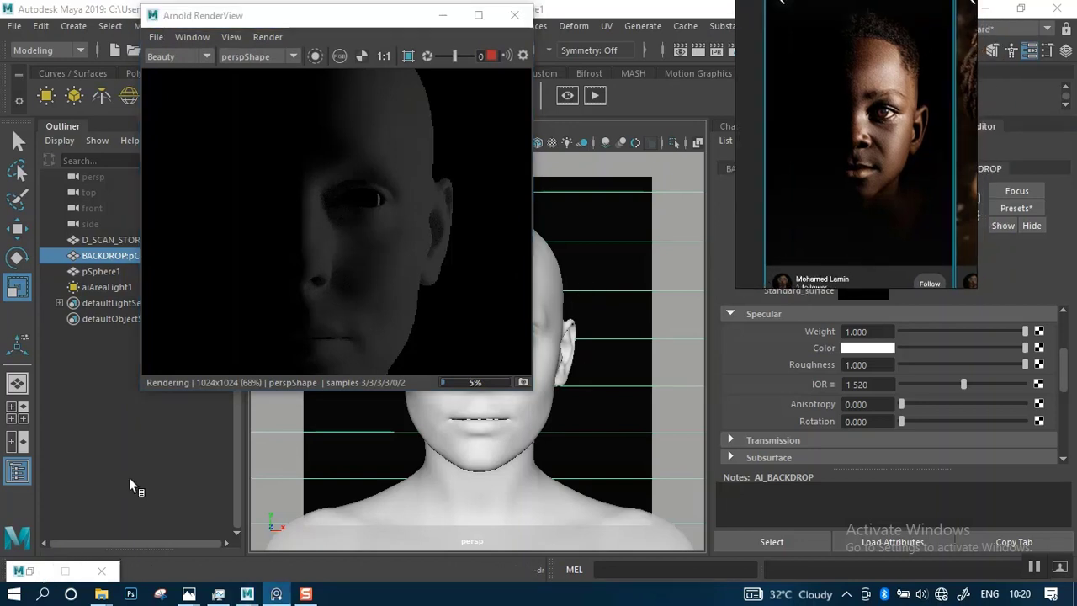
scroll(269, 282, "down", 4)
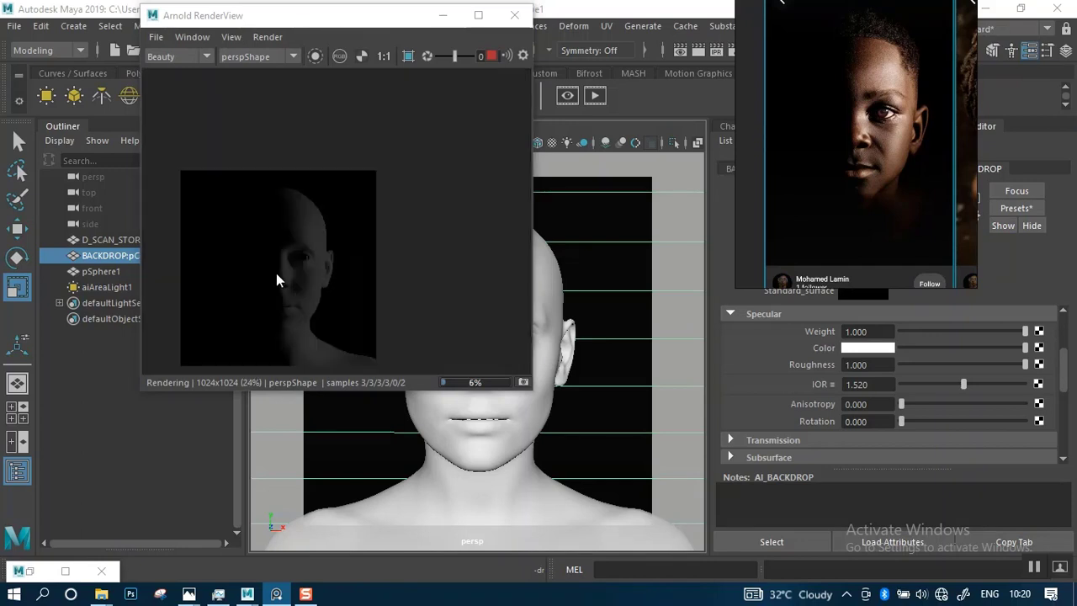
scroll(276, 272, "up", 1)
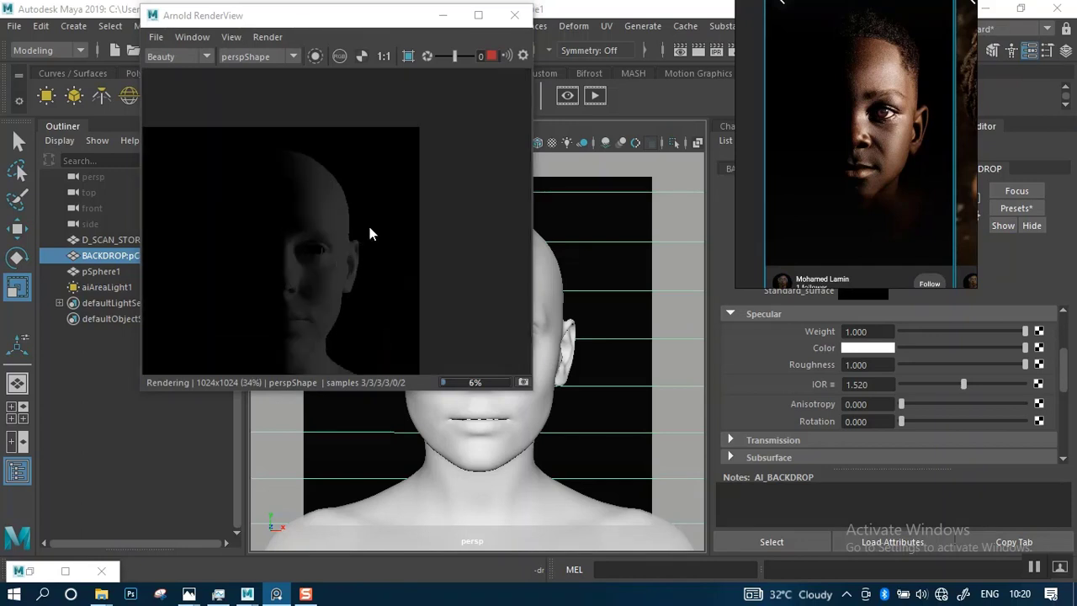
key("f")
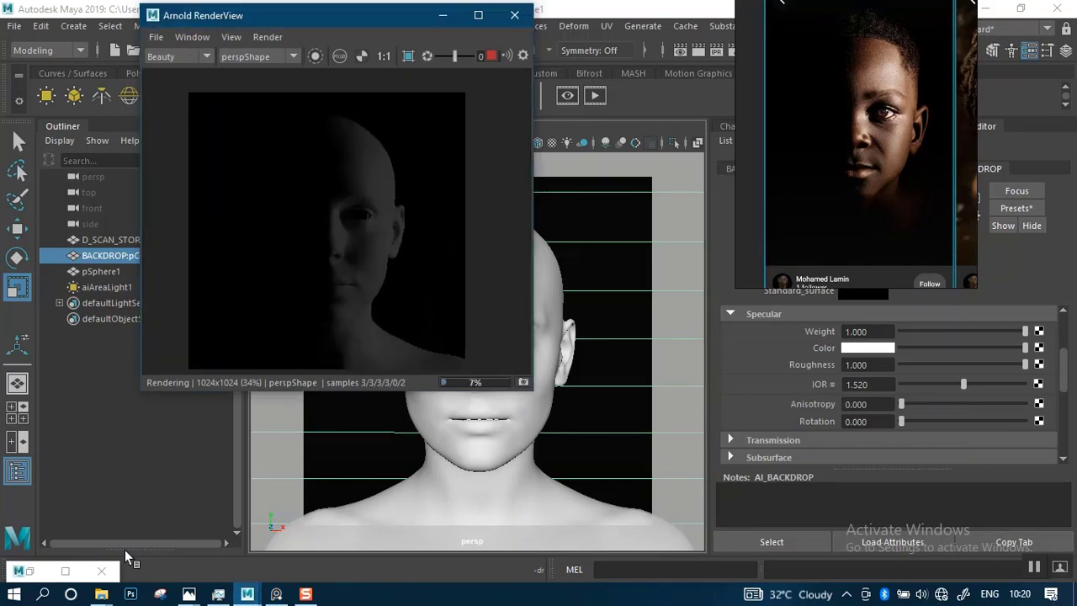
In the Light Manager, set aiAreaLightShape1 Intensity to 4
left_click(64, 570)
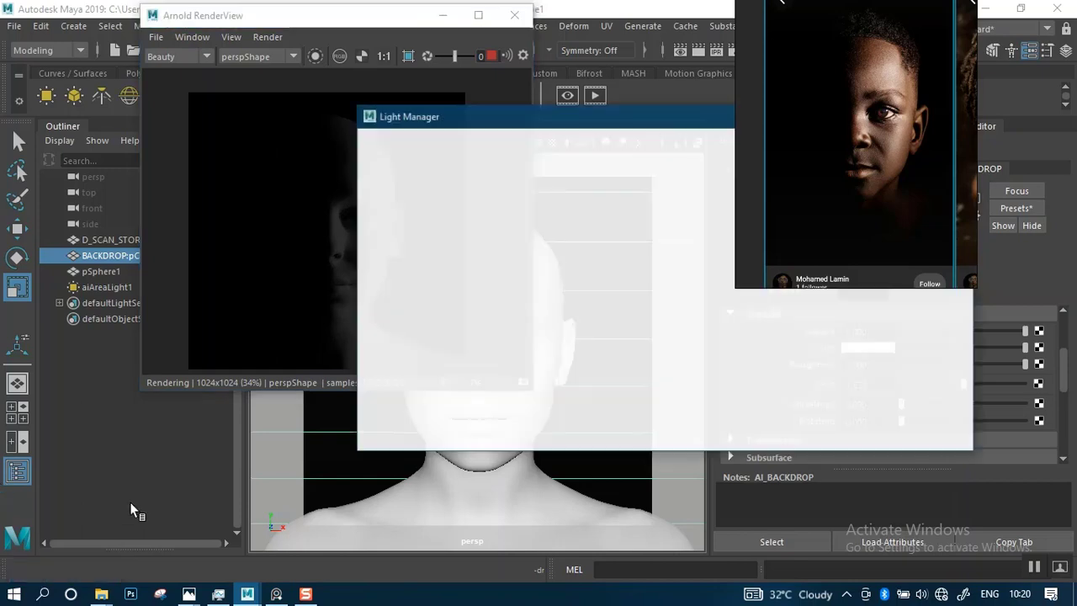
left_click_drag(768, 202, 1013, 196)
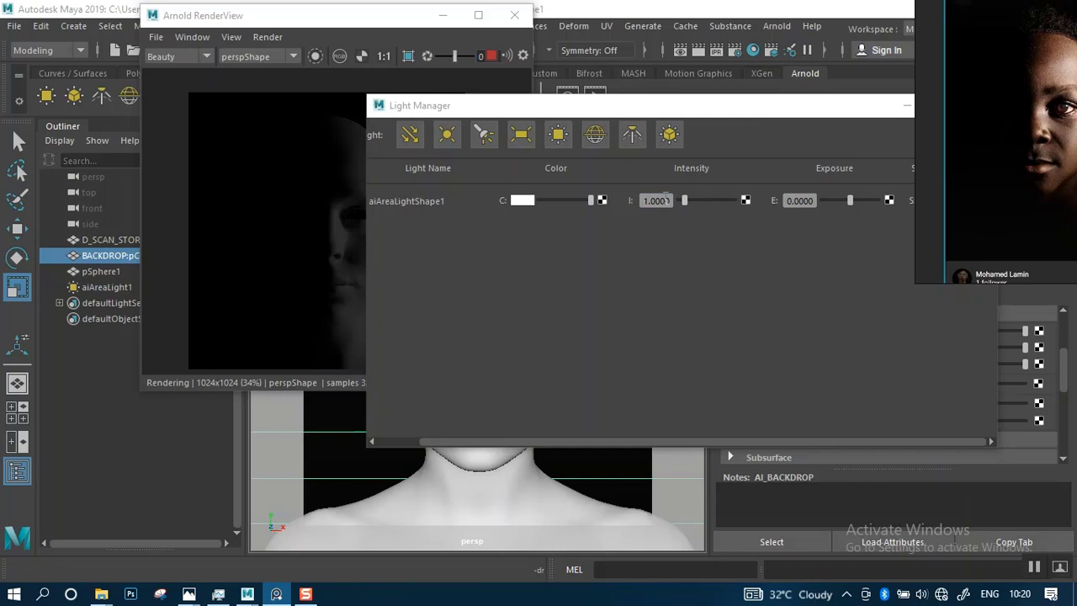
left_click(669, 201)
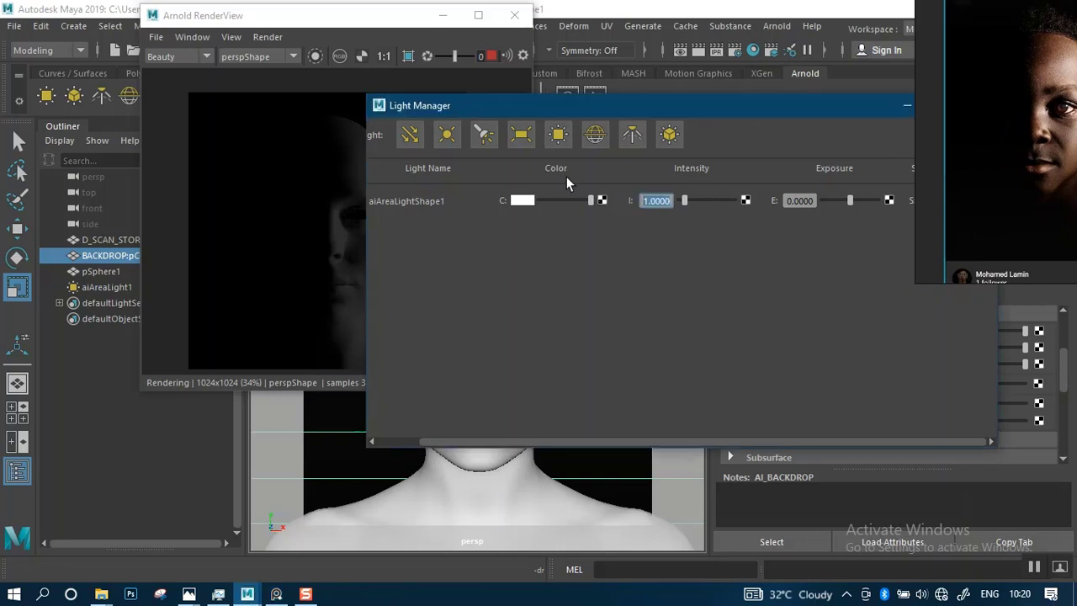
type("4")
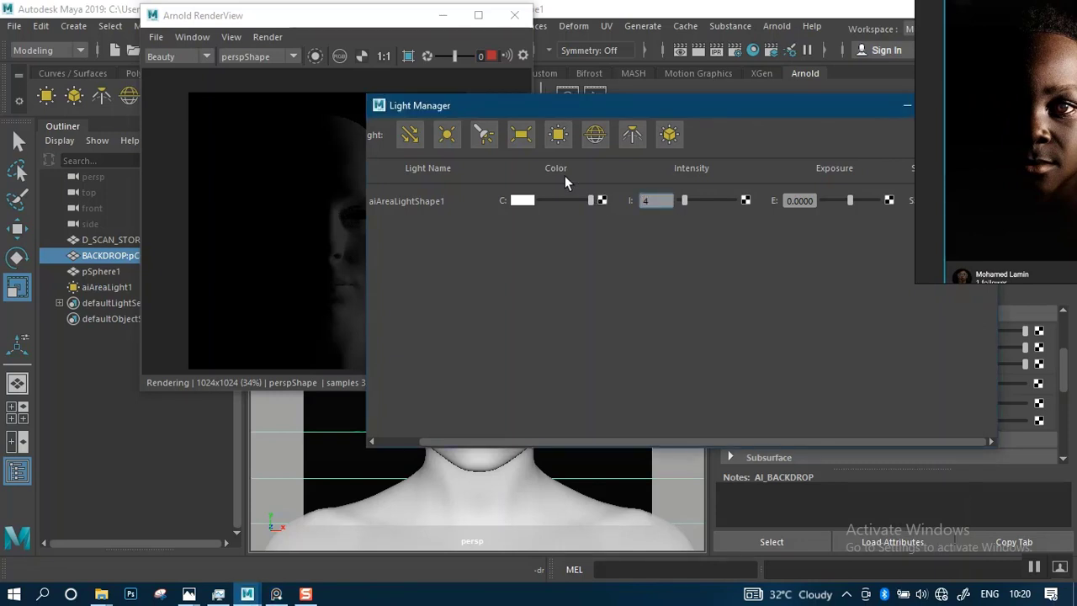
key("Return")
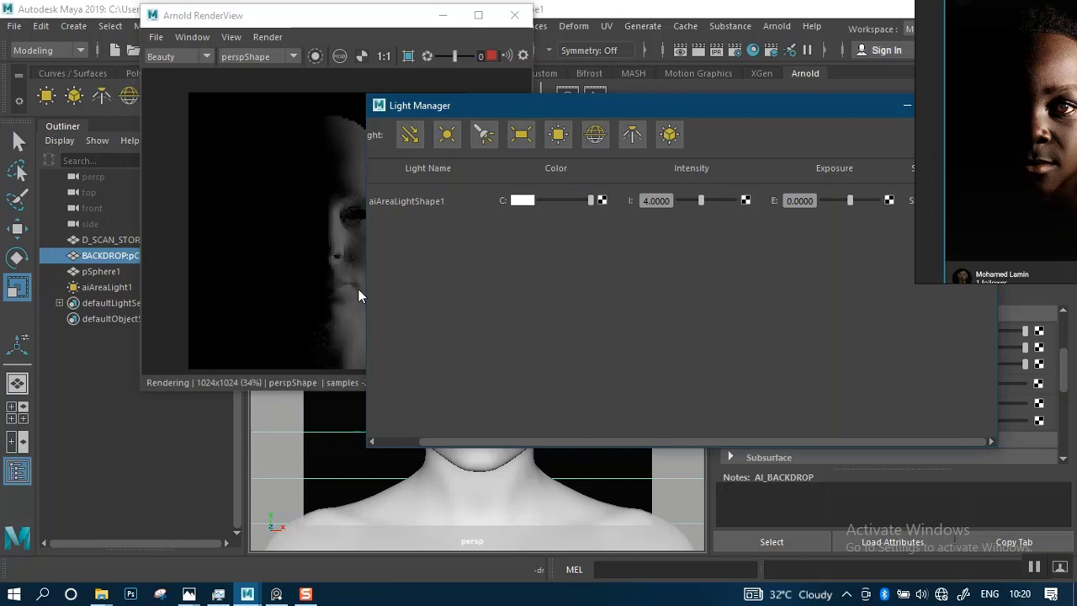
Raise the area light Intensity to 6 and minimize the Light Manager
left_click_drag(501, 112, 672, 132)
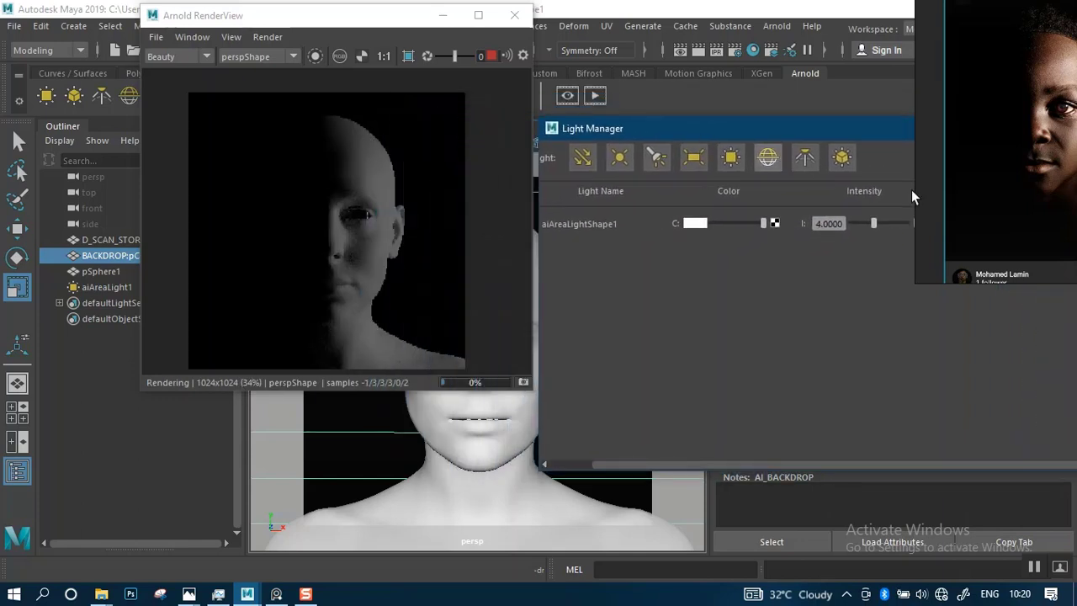
left_click(939, 229)
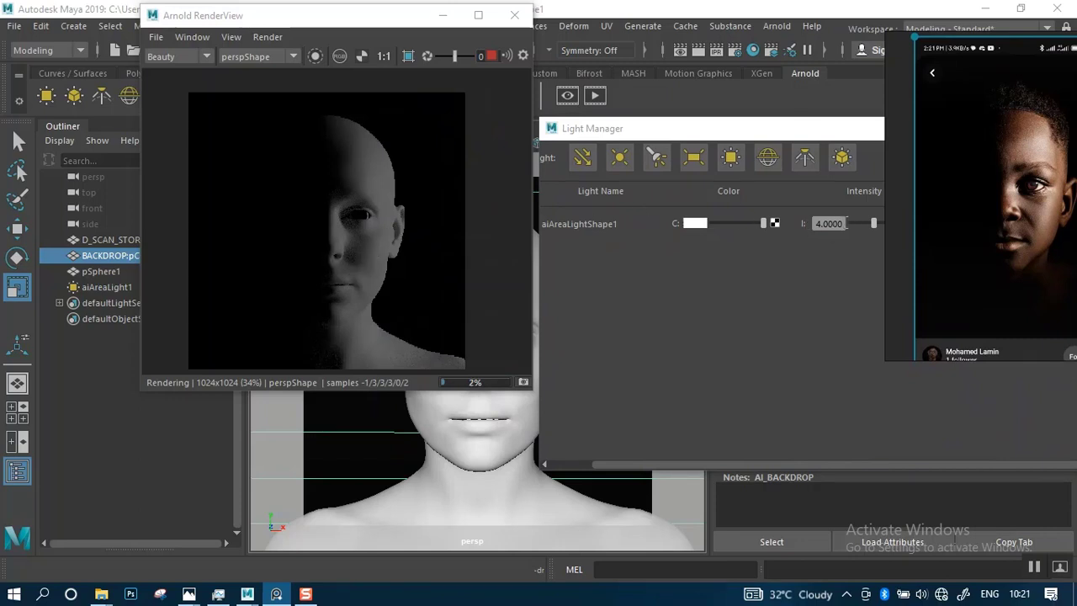
left_click(850, 207)
double_click(846, 223)
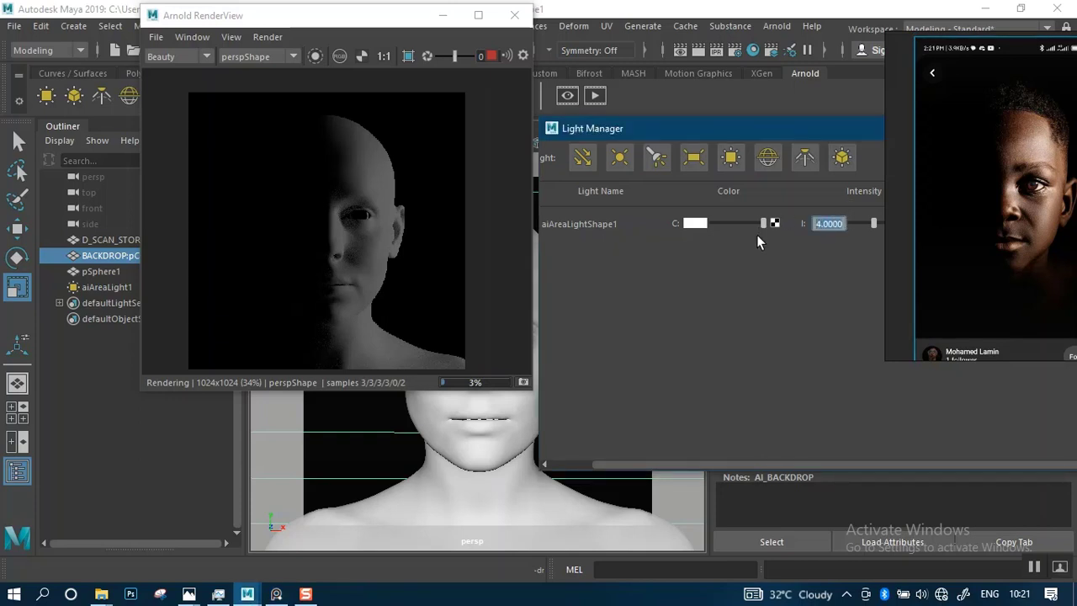
type("6")
key("Return")
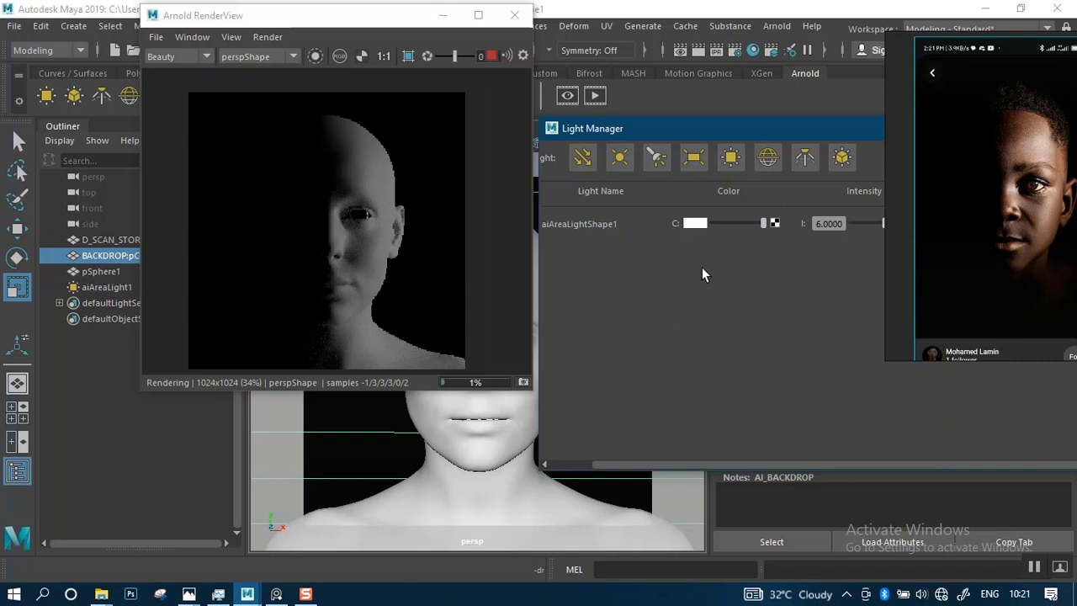
left_click_drag(774, 134, 507, 138)
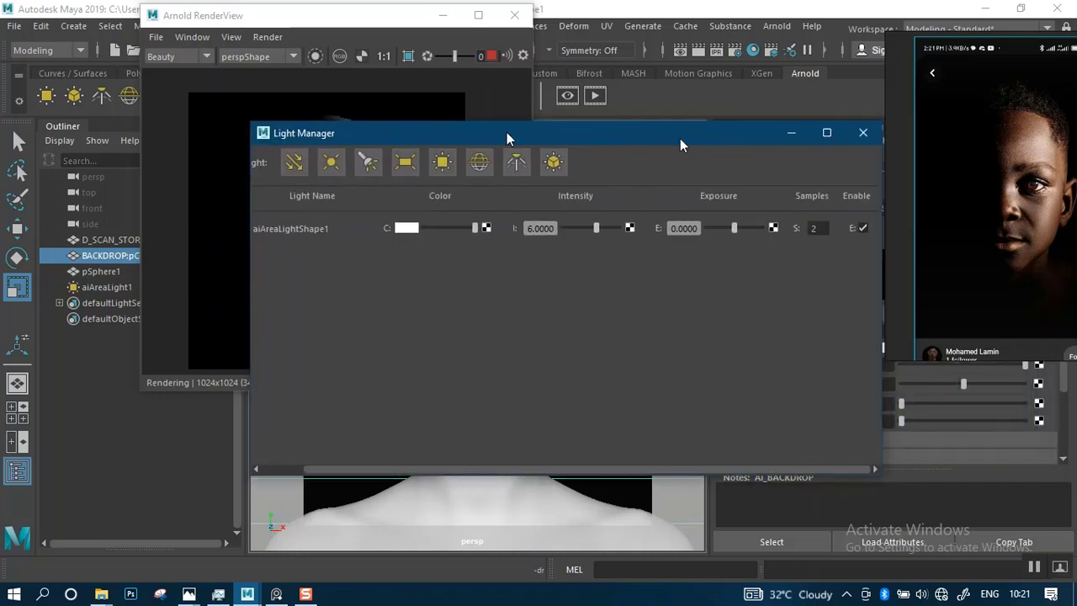
left_click(791, 134)
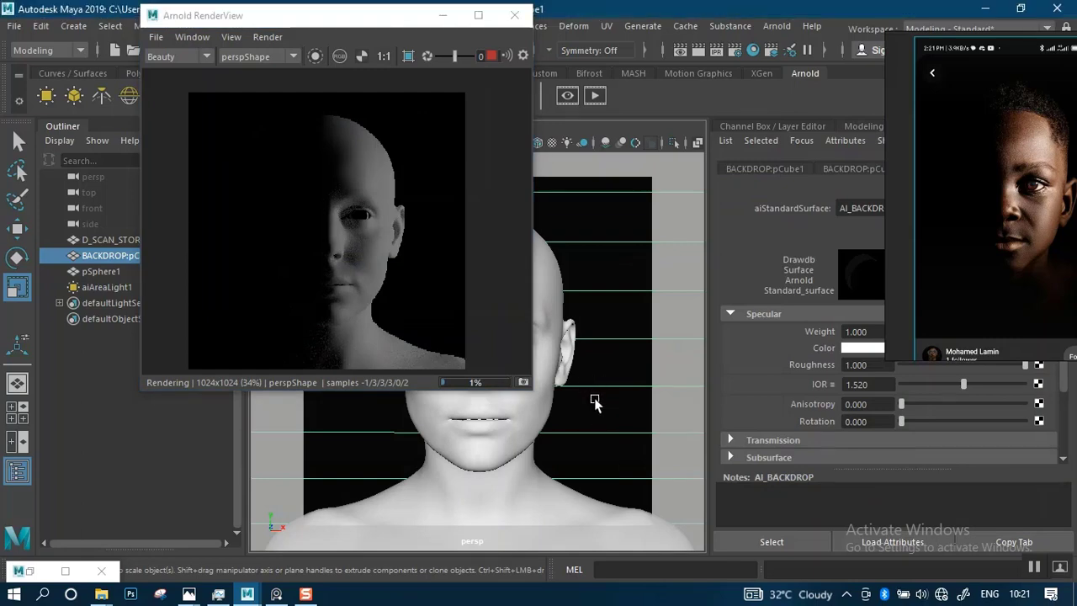
Switch to four-view, show Snapshot_01, stop the render, and select aiAreaLight1
key("space")
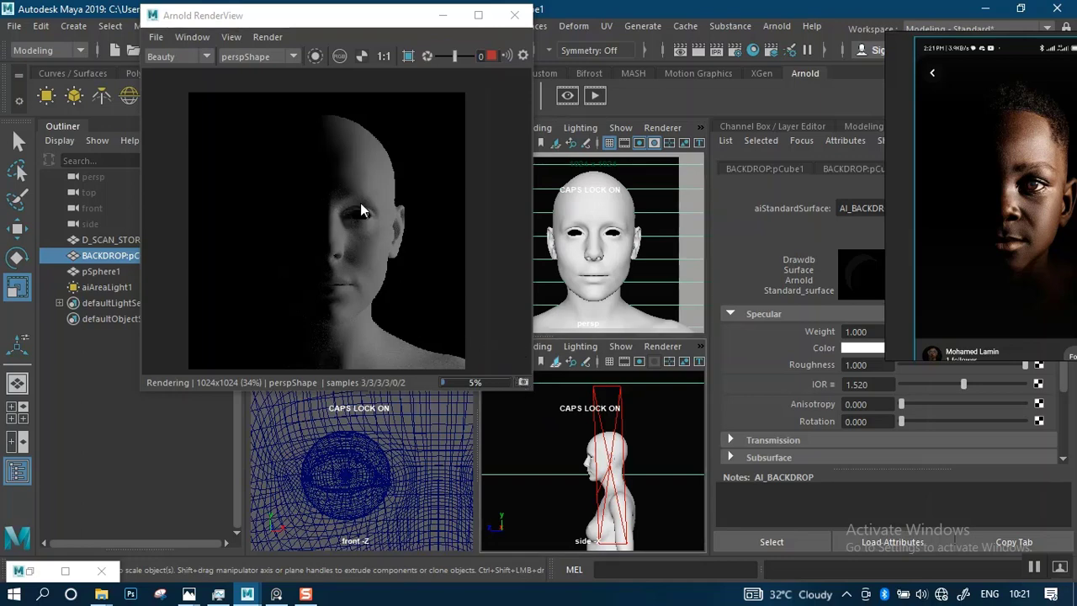
left_click(523, 383)
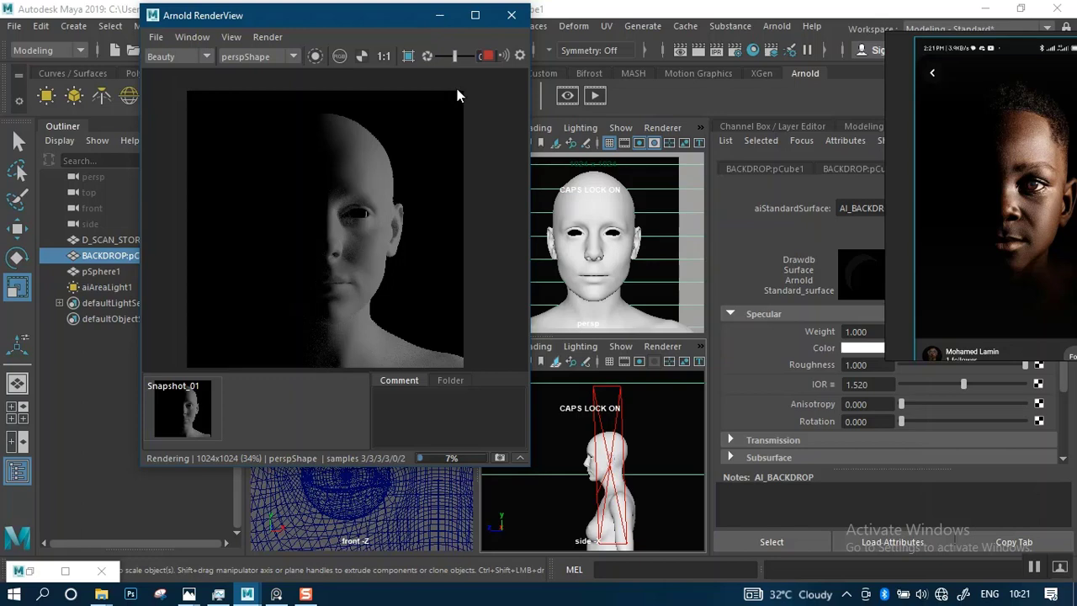
left_click(488, 56)
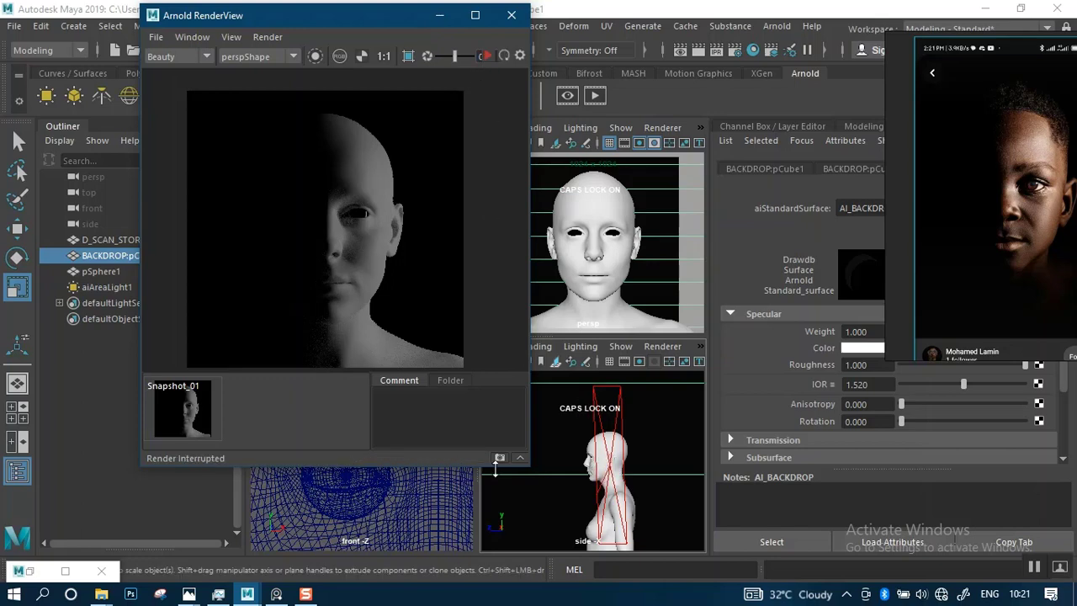
left_click(99, 287)
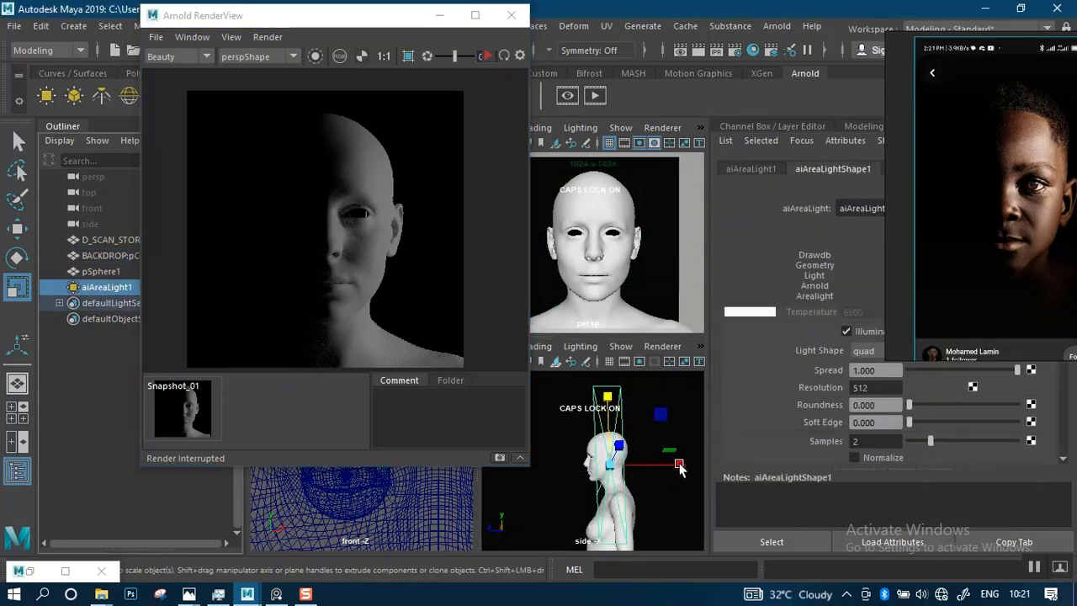
Stretch the quad area light along X and restart the Arnold render
left_click_drag(676, 469, 720, 463)
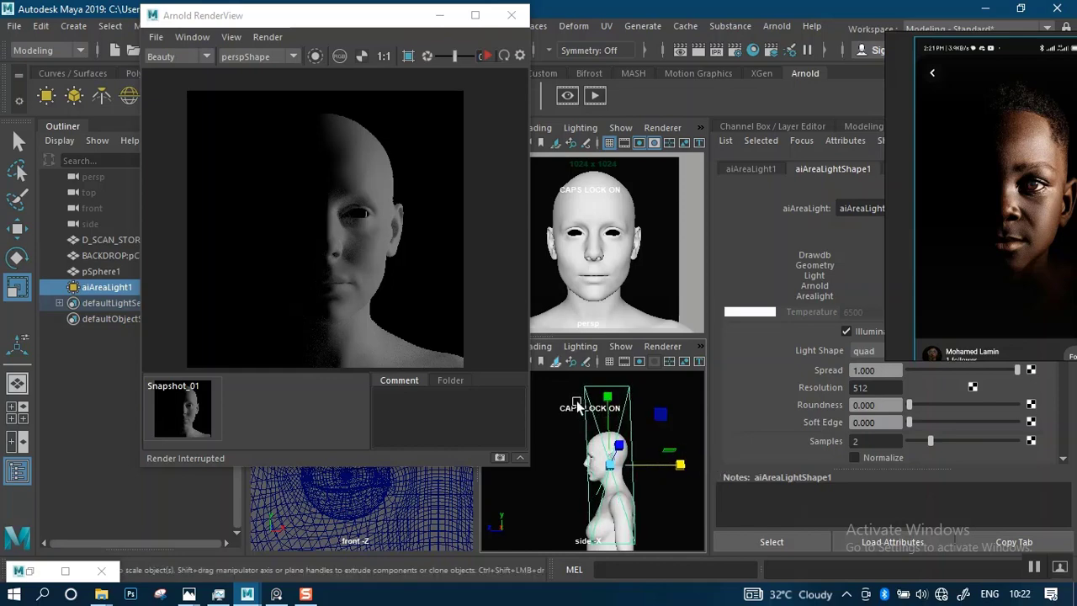
left_click(486, 57)
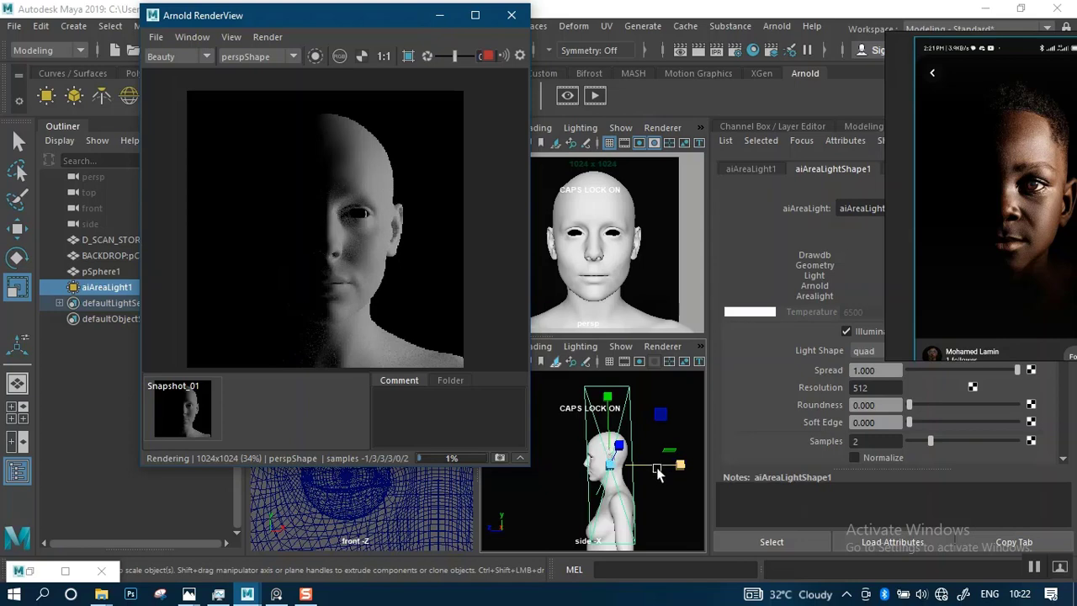
key("w")
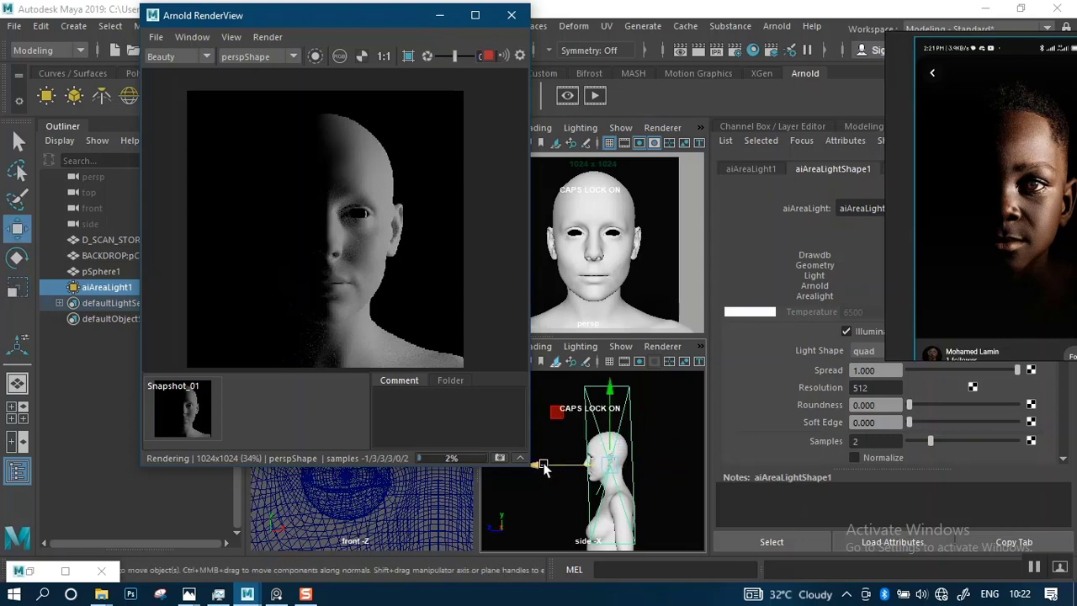
left_click_drag(391, 30, 334, 30)
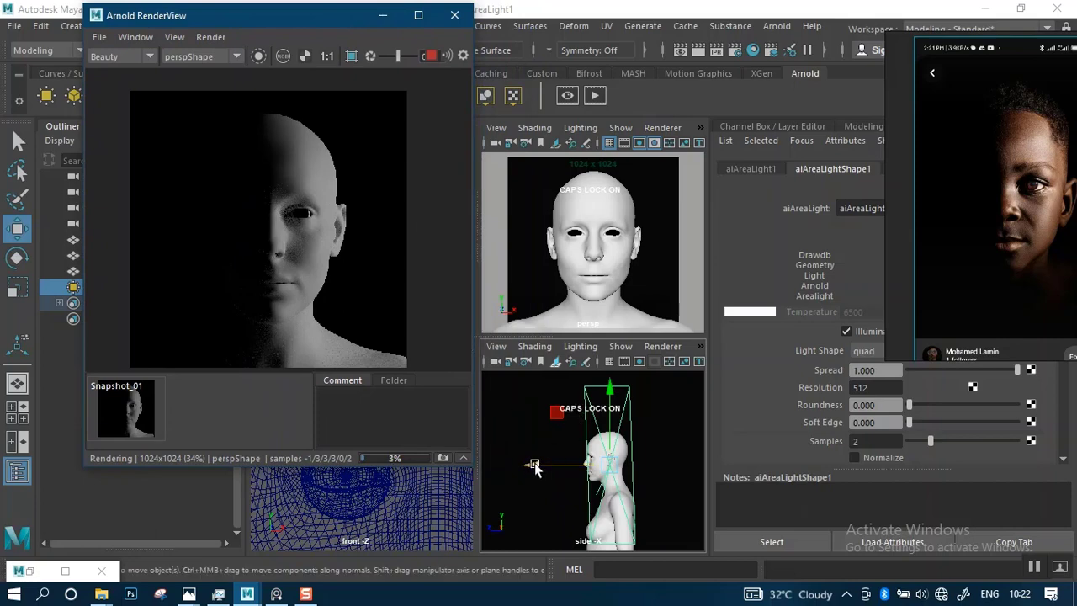
In the side view, push the area light farther out in front of the face and undo two overshoots
left_click_drag(535, 468, 511, 464)
key("w")
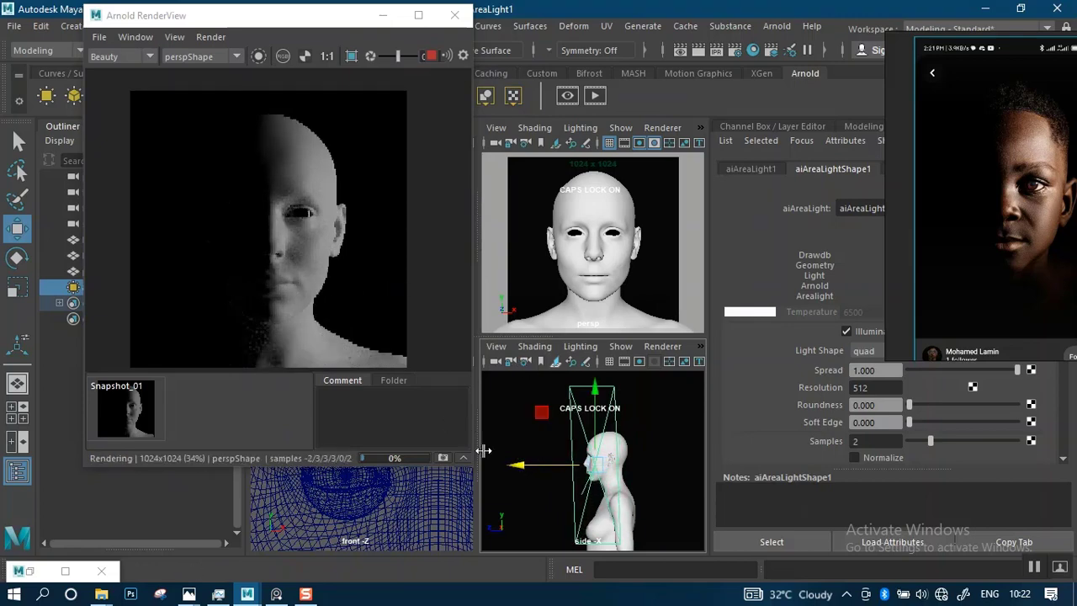
key("t")
left_click_drag(511, 464, 507, 470)
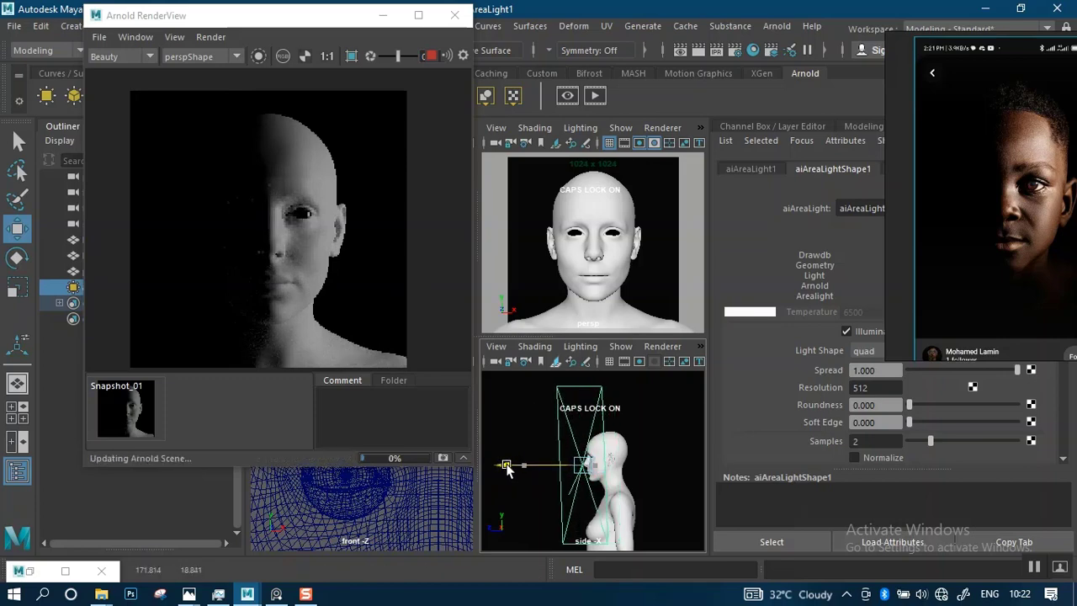
key("w")
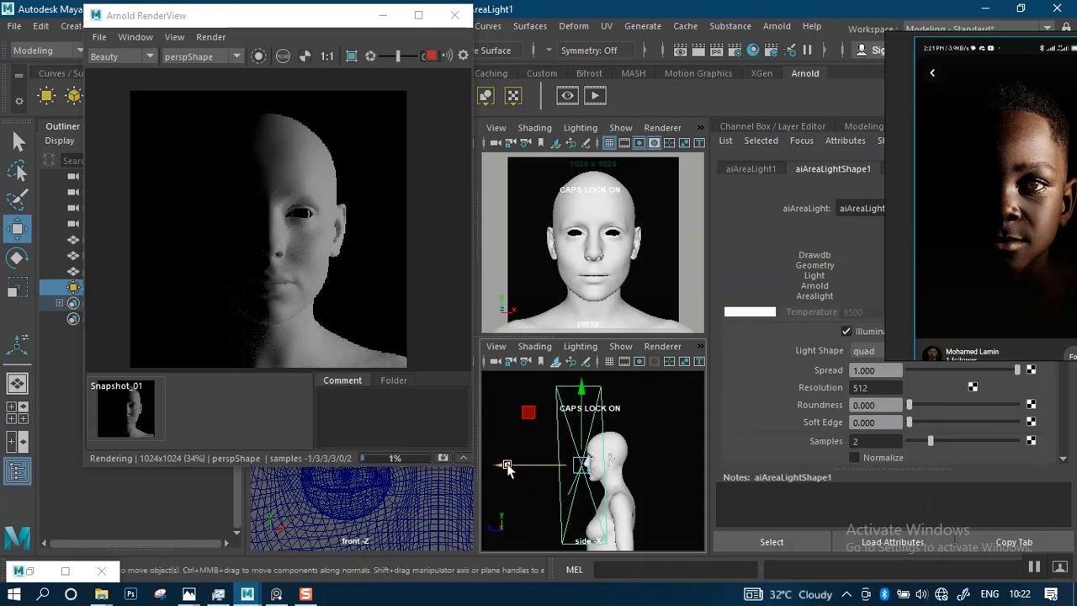
left_click_drag(507, 466, 477, 471)
left_click(471, 466)
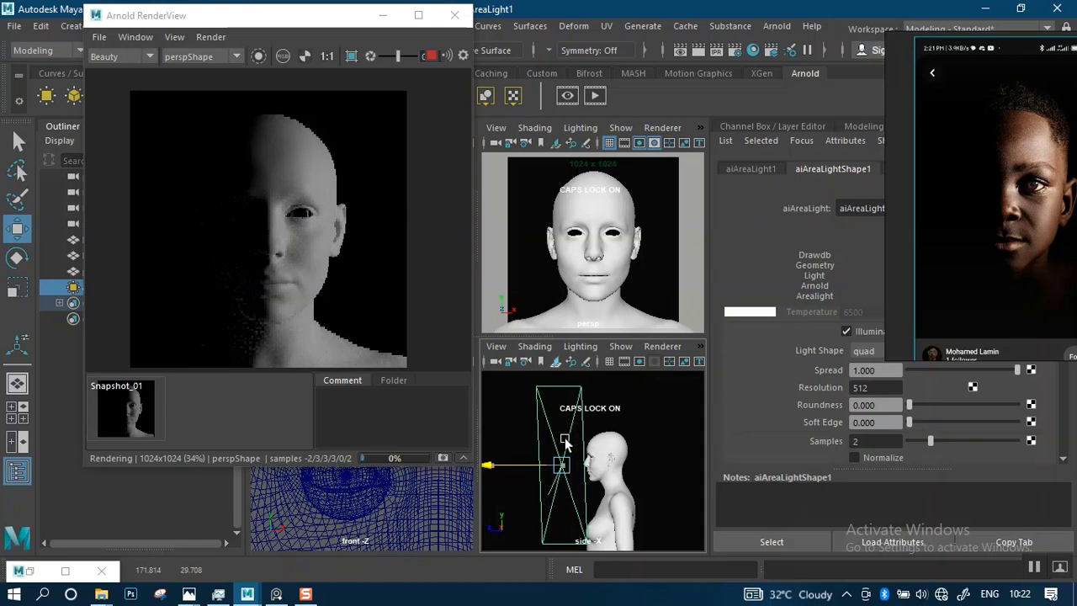
mouse_move(562, 444)
left_mouse_down()
mouse_move(579, 458)
mouse_move(570, 462)
left_mouse_up()
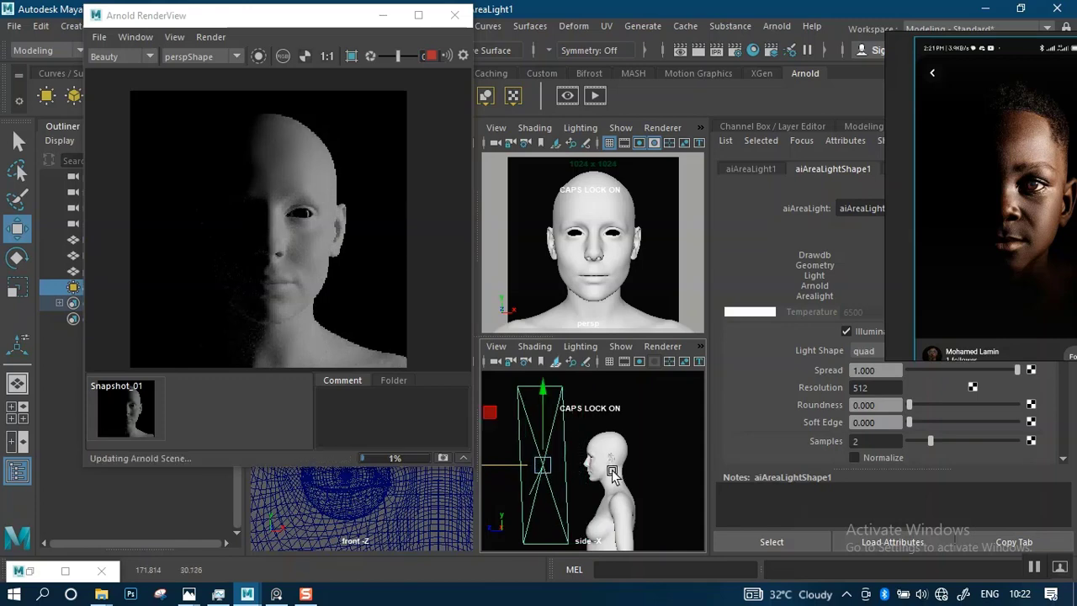
key("ctrl+z")
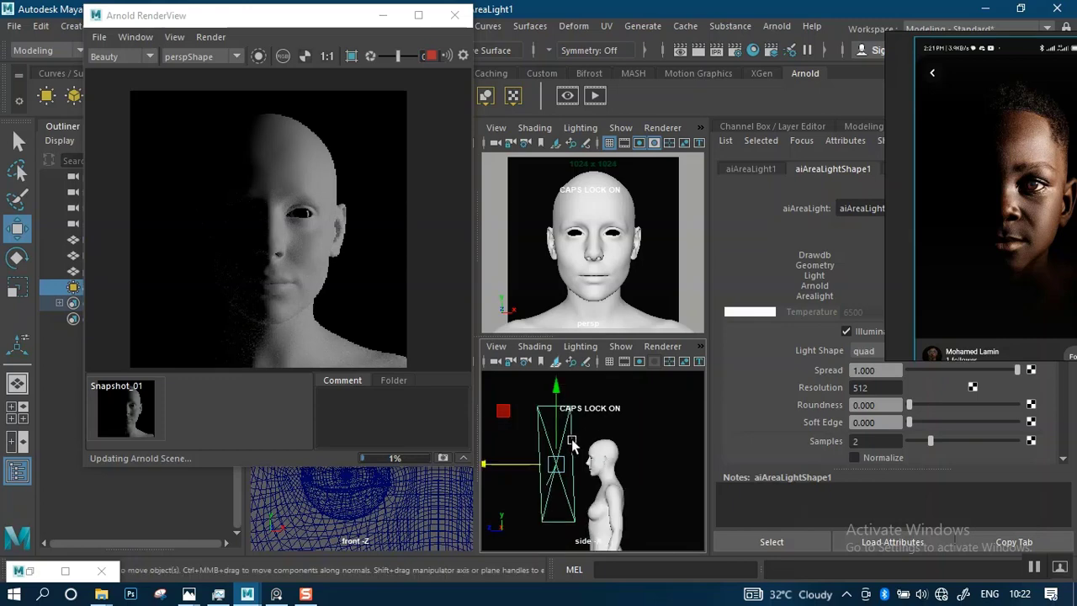
key("ctrl+z")
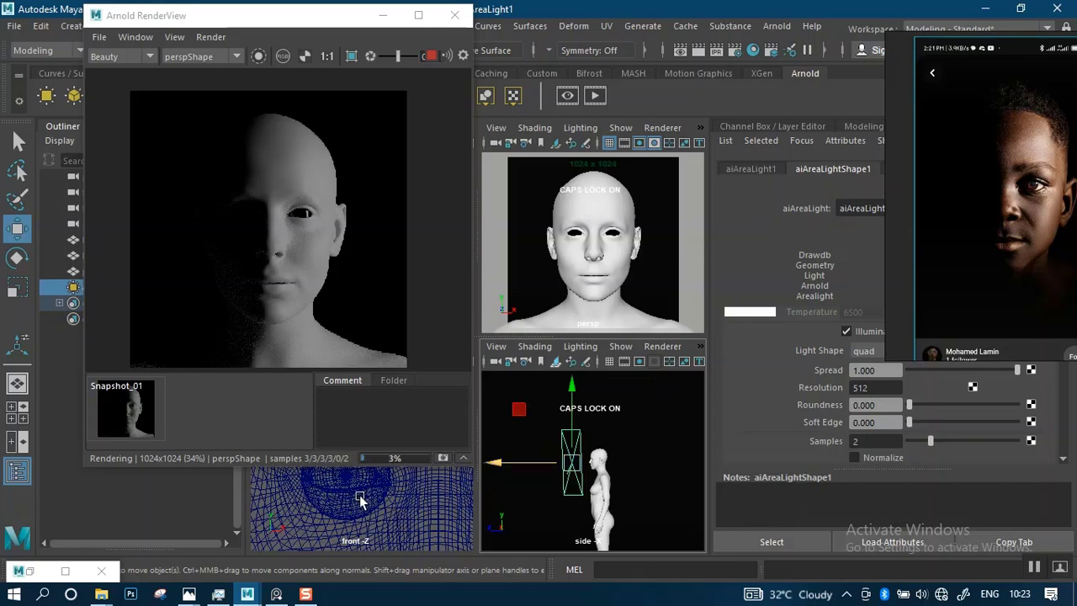
Pan the front view onto the eyes and nose and move the render window to the right
middle_click_drag(418, 520, 402, 336, "alt")
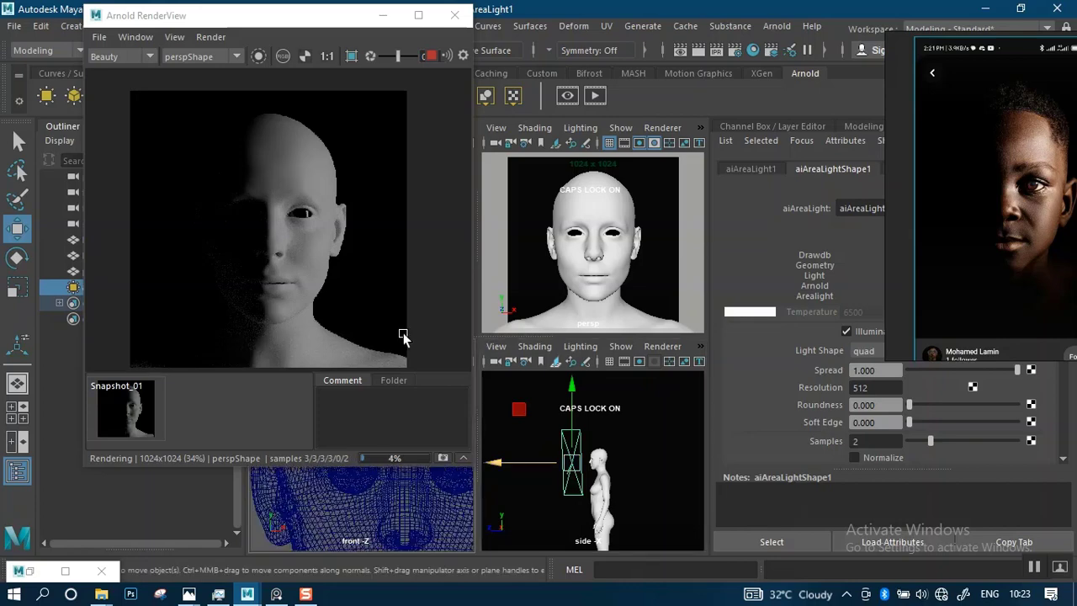
left_click(357, 51)
left_click_drag(319, 15, 820, 27)
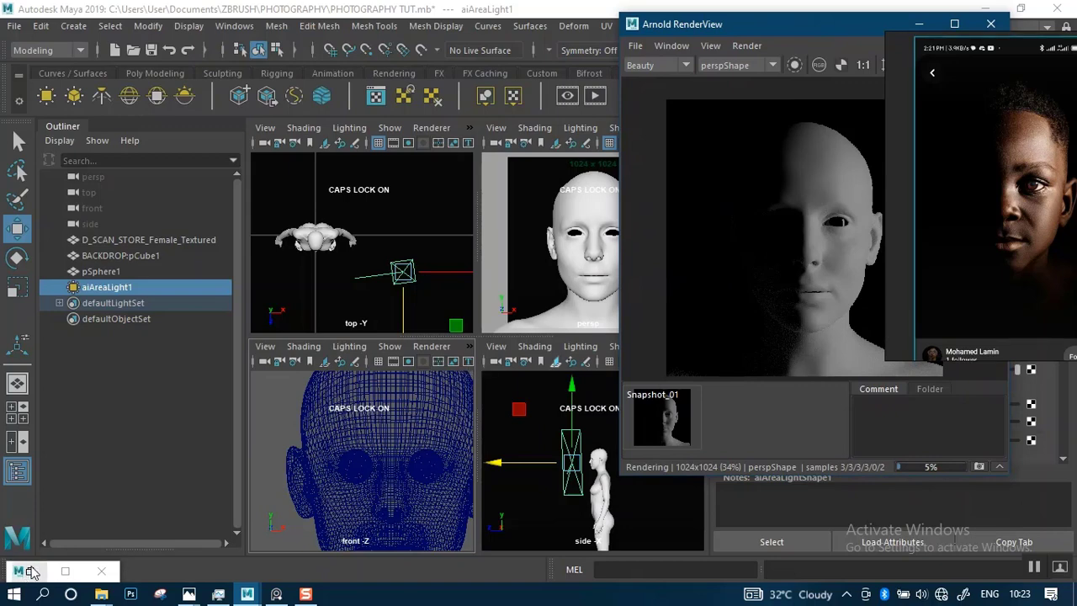
In the Light Manager, set the area light intensity to 15, then raise it to 20
left_click(63, 572)
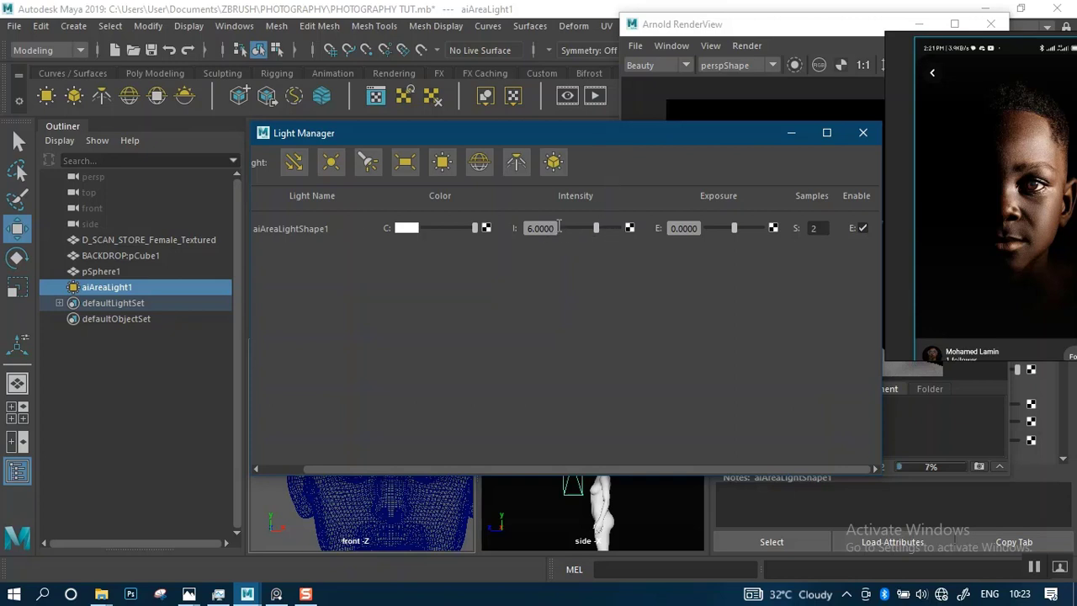
left_click_drag(559, 227, 523, 228)
type("15")
key("Return")
left_click(789, 135)
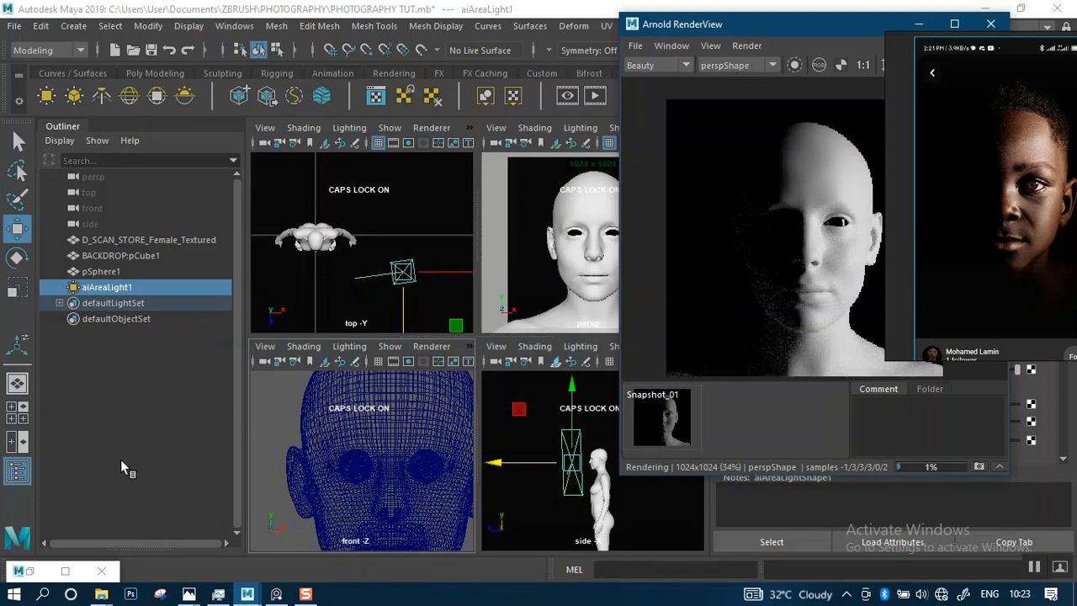
left_click(32, 571)
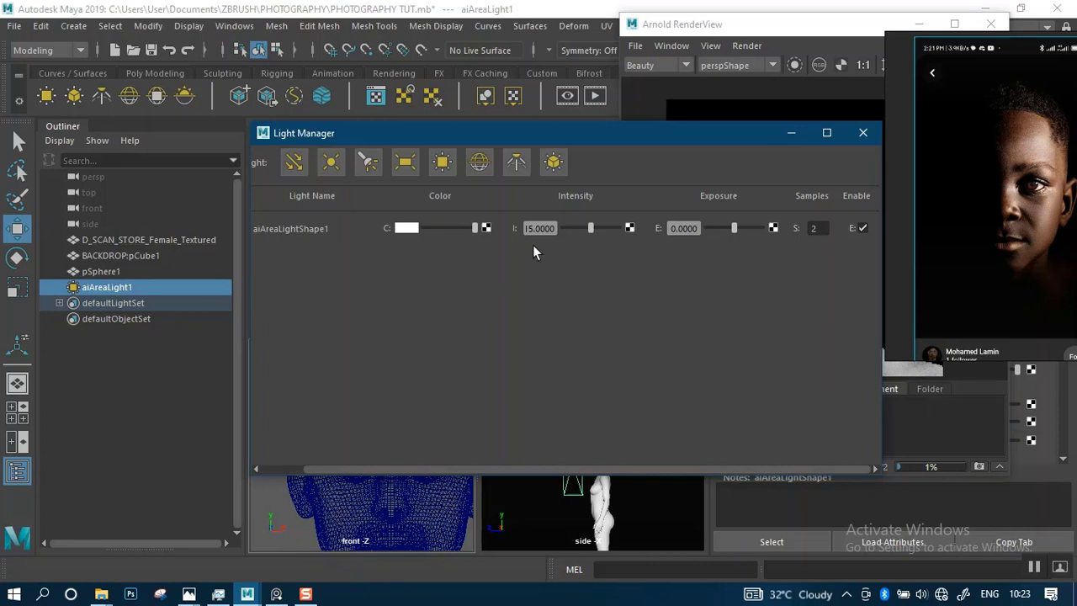
left_click(520, 227)
type("20")
key("Return")
left_click(790, 135)
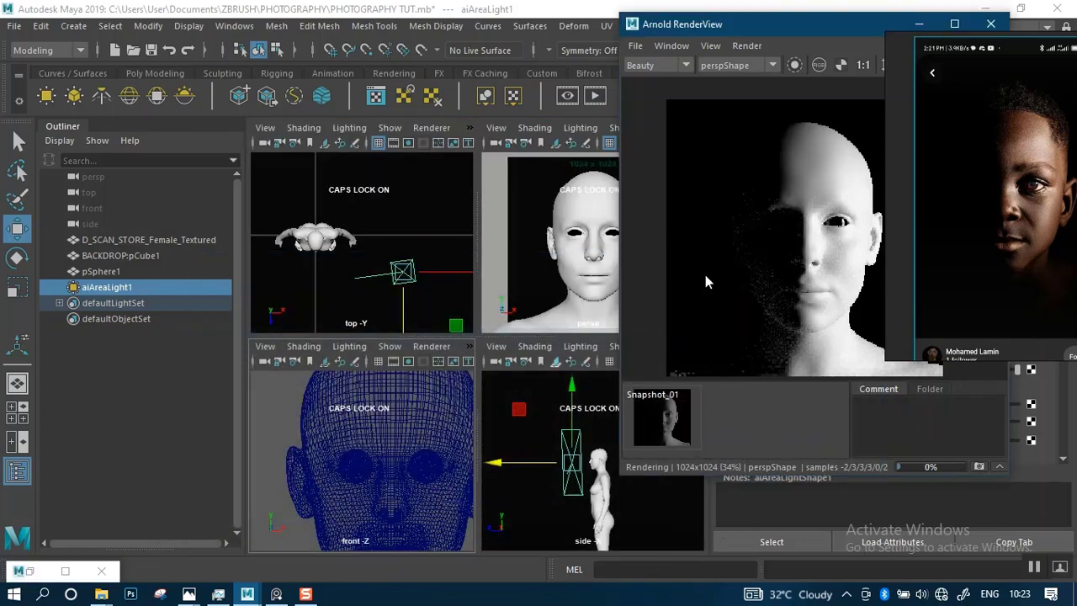
Set the area light exposure to 1 and check the render
left_click(65, 571)
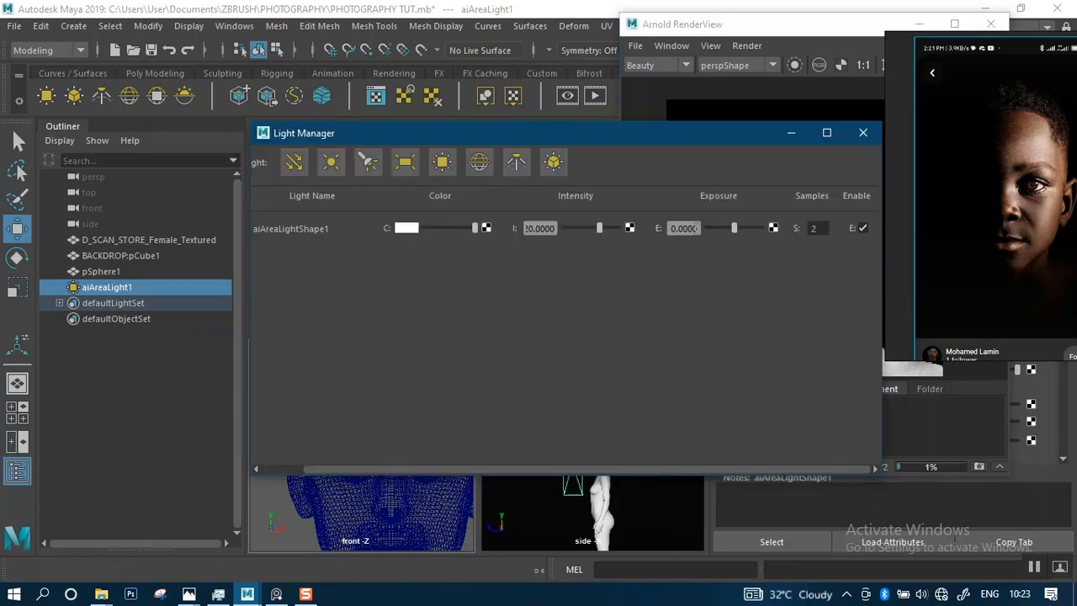
left_click_drag(697, 228, 644, 229)
type("1")
key("Return")
left_click(797, 136)
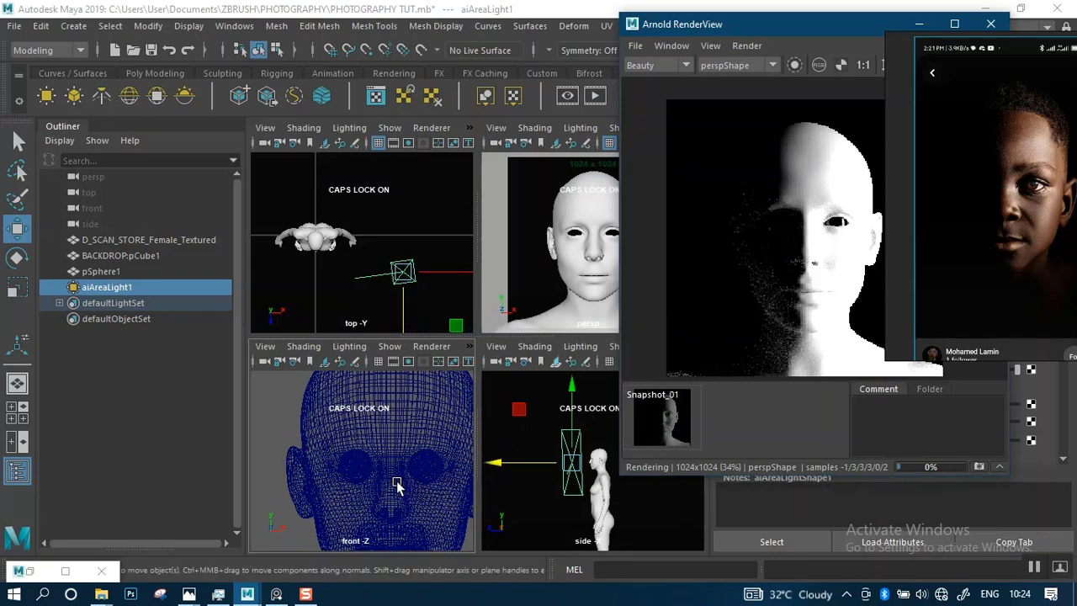
In the zoomed-out top view, push the area light out along X, then compare with the reference photo
left_click(378, 271)
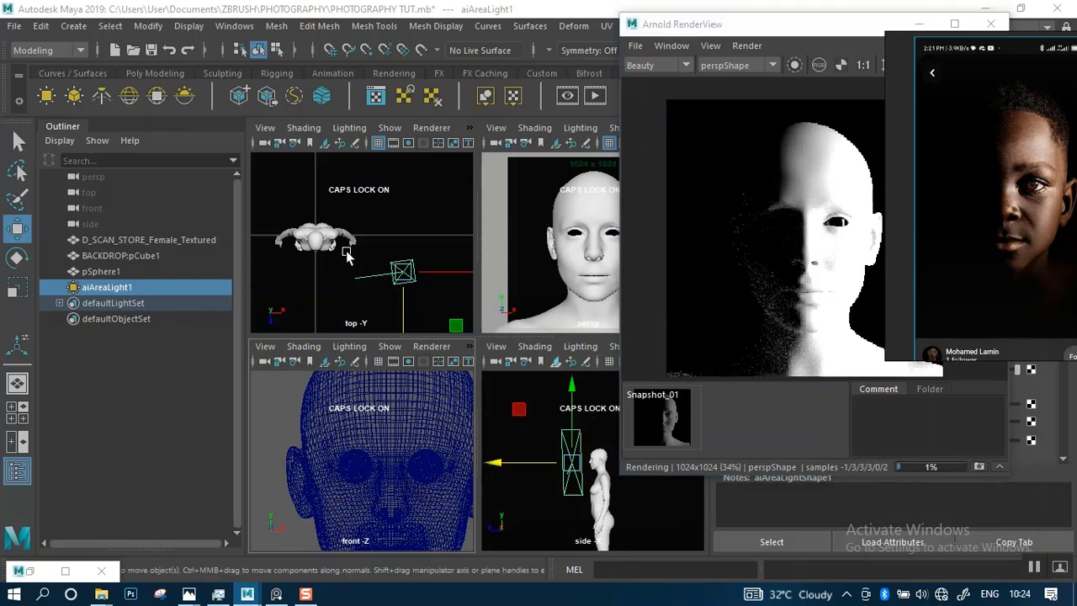
scroll(385, 266, "down", 3)
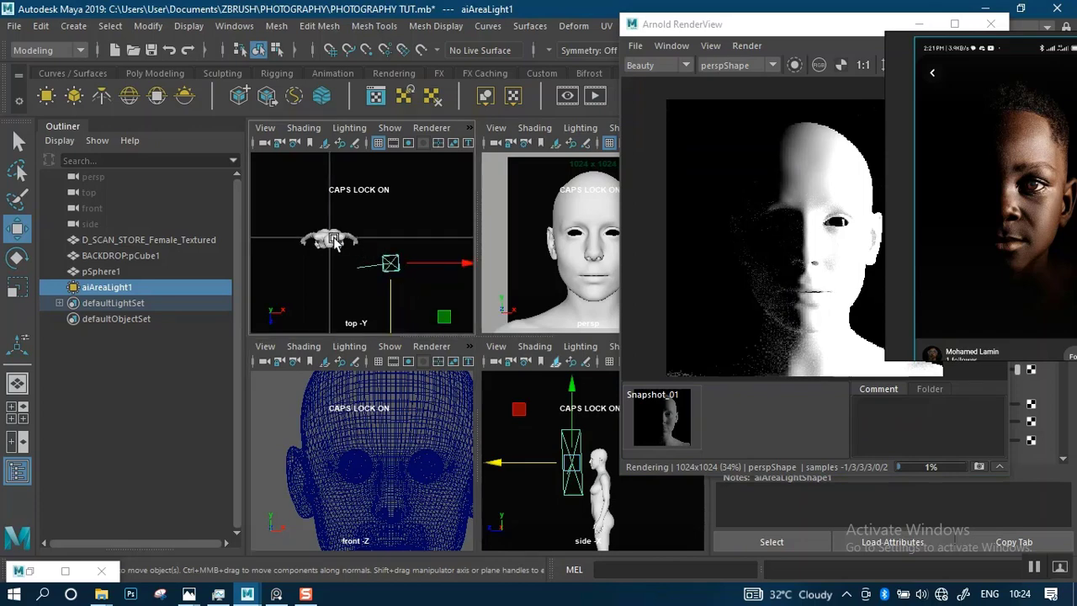
scroll(367, 261, "down", 2)
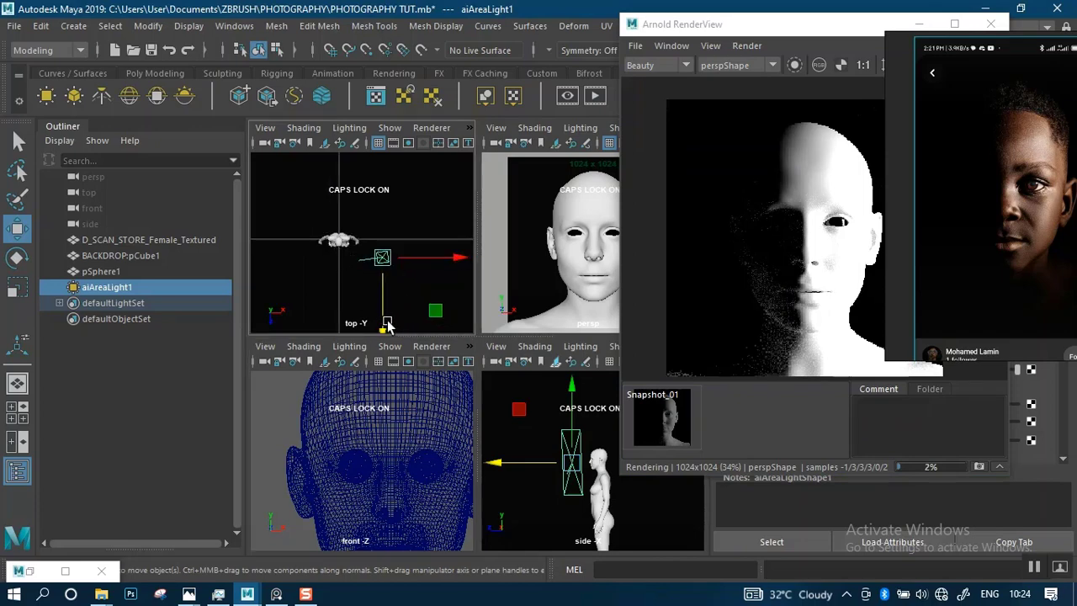
scroll(399, 310, "down", 1)
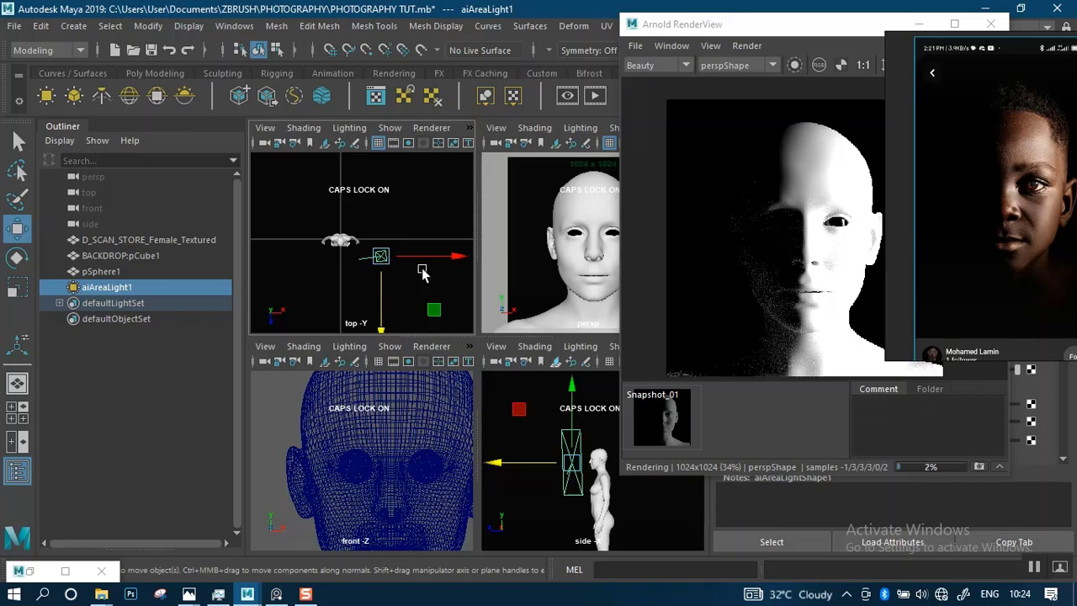
scroll(351, 251, "down", 1)
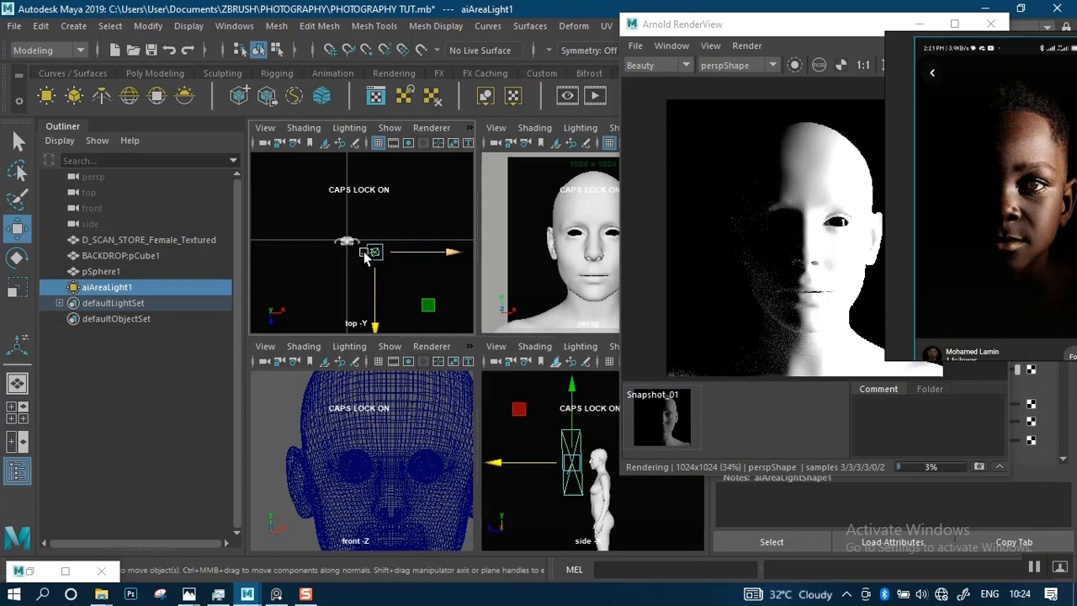
scroll(371, 257, "down", 1)
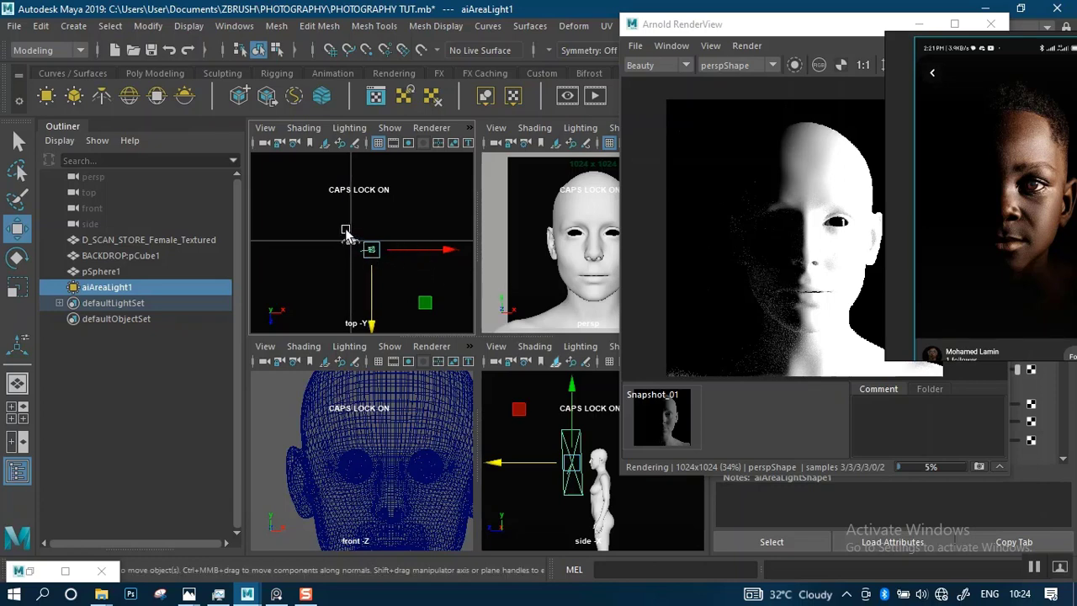
scroll(452, 281, "down", 1)
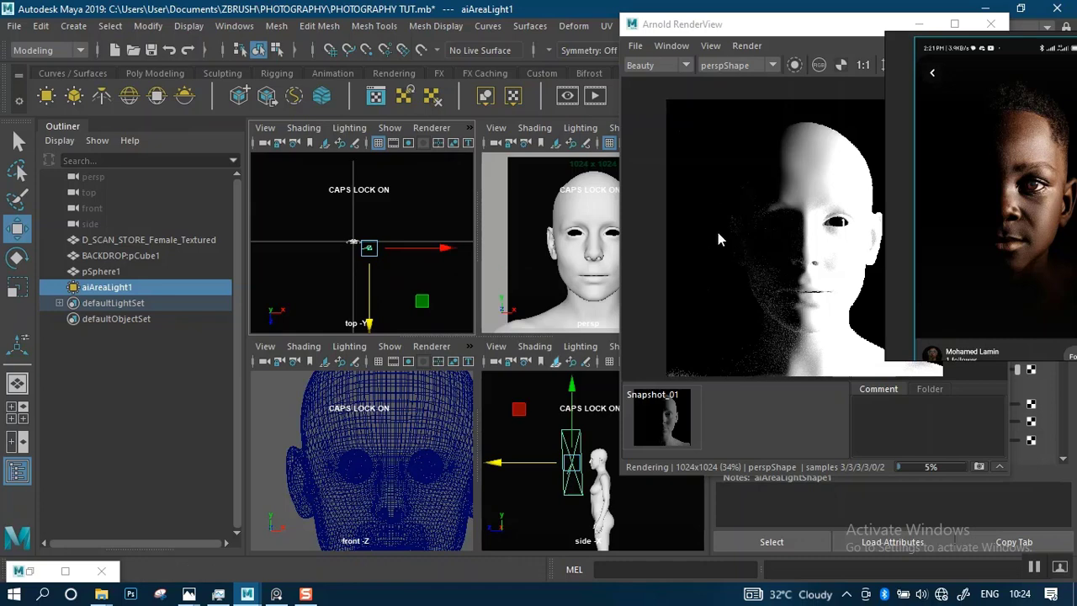
left_click_drag(950, 153, 1021, 154)
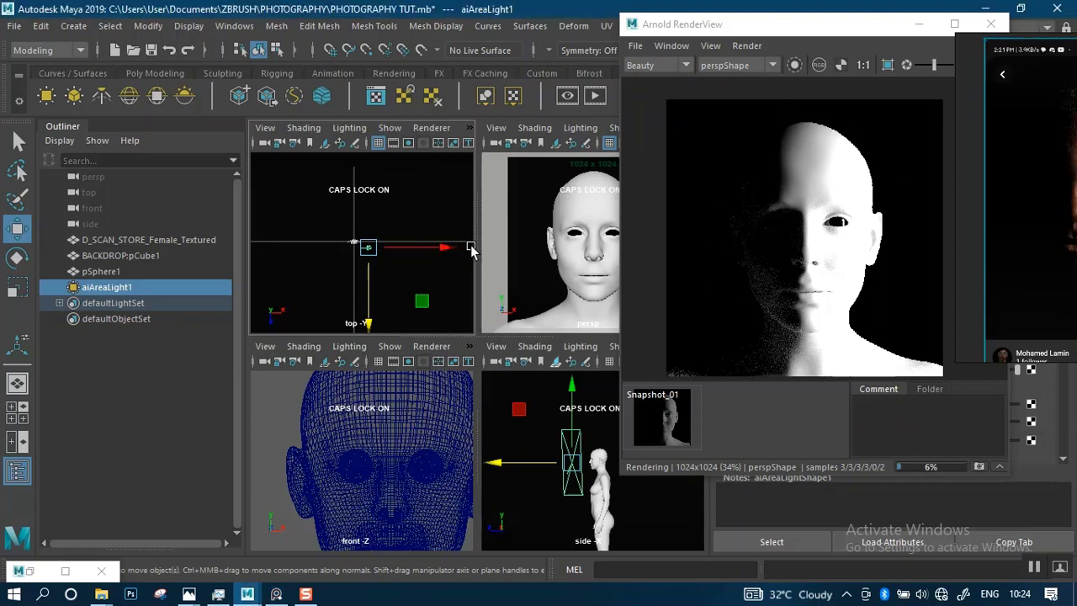
left_click_drag(476, 248, 507, 254)
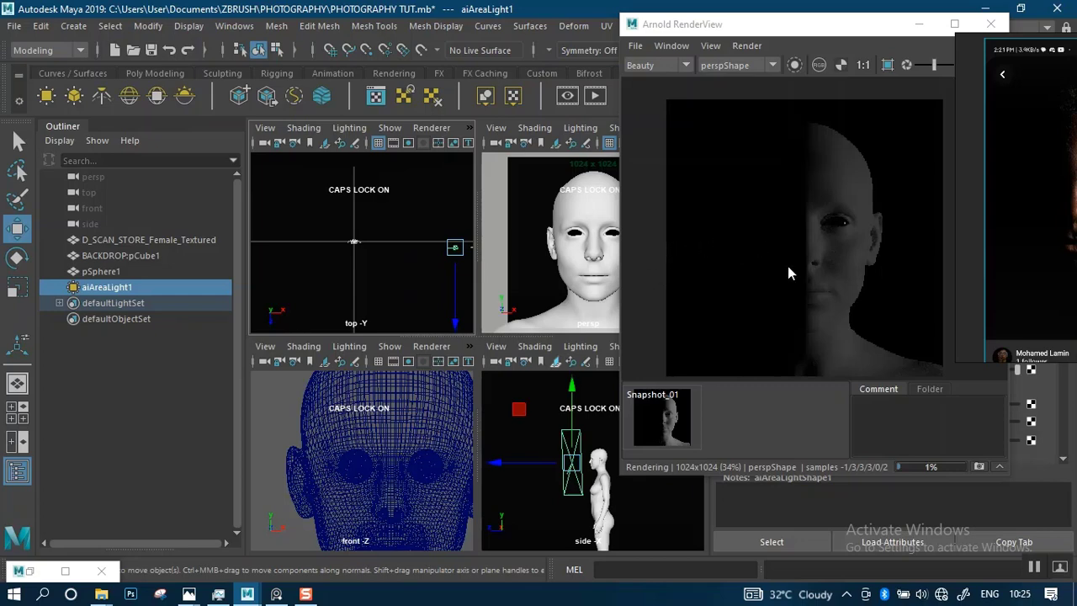
left_click_drag(1040, 269, 247, 300)
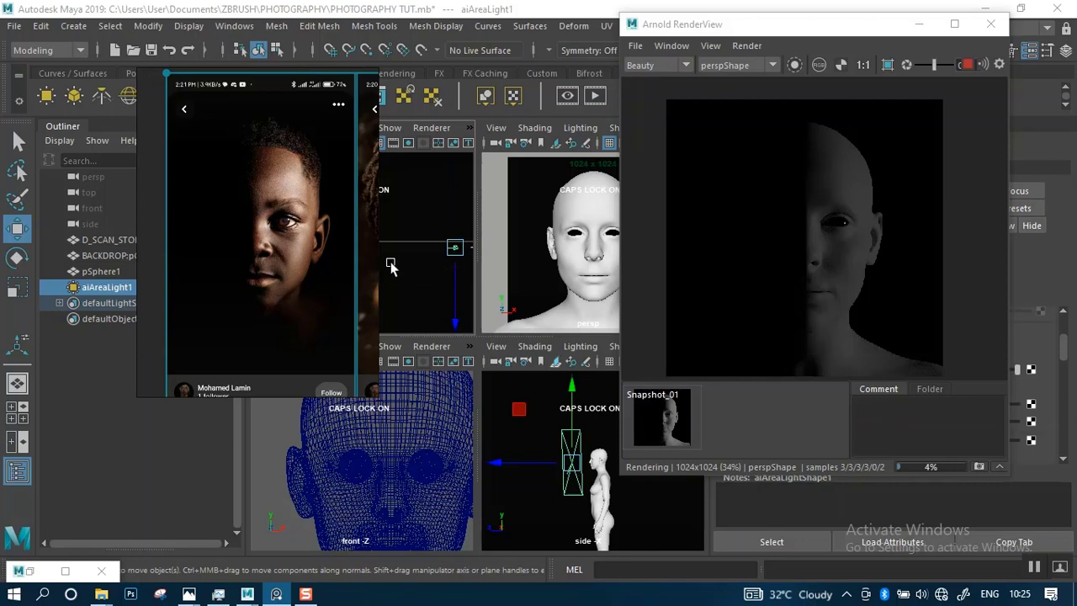
Stop the render, slide the area light left along X toward the head, and re-render
left_click(968, 65)
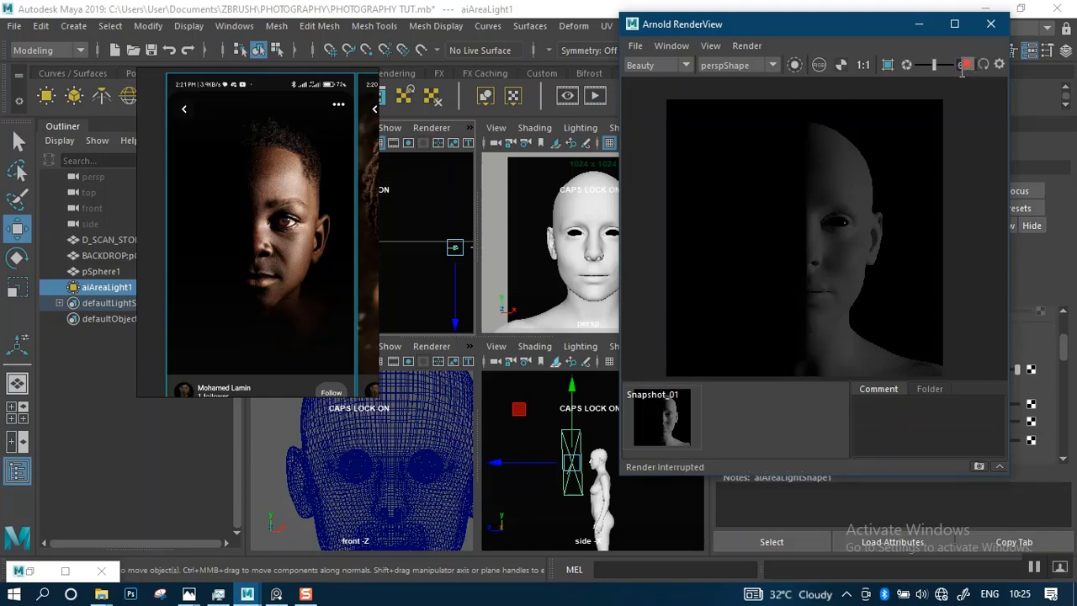
left_click(325, 264)
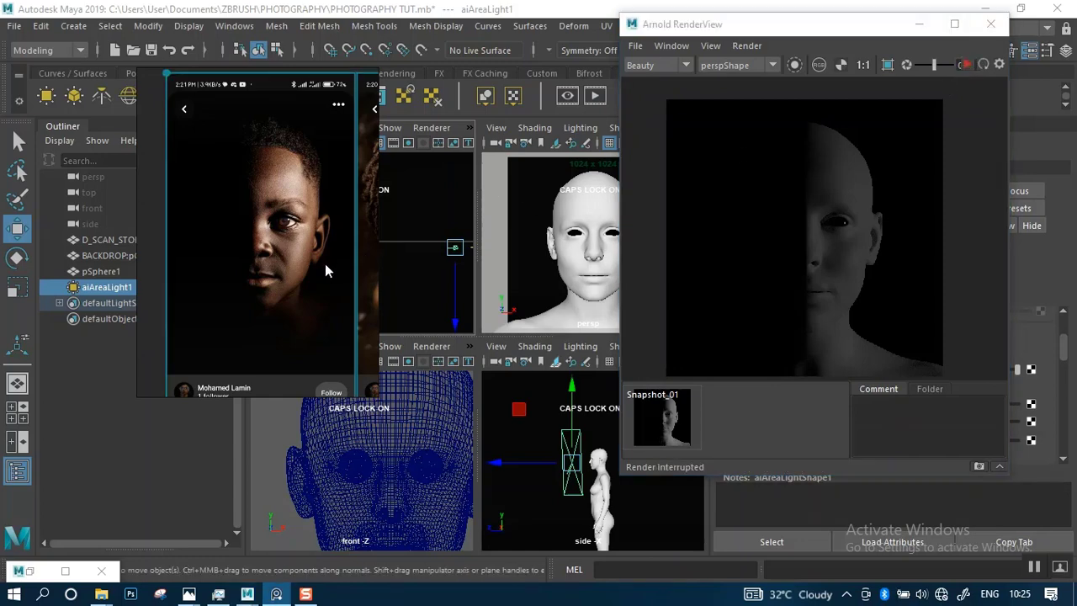
right_click(325, 264)
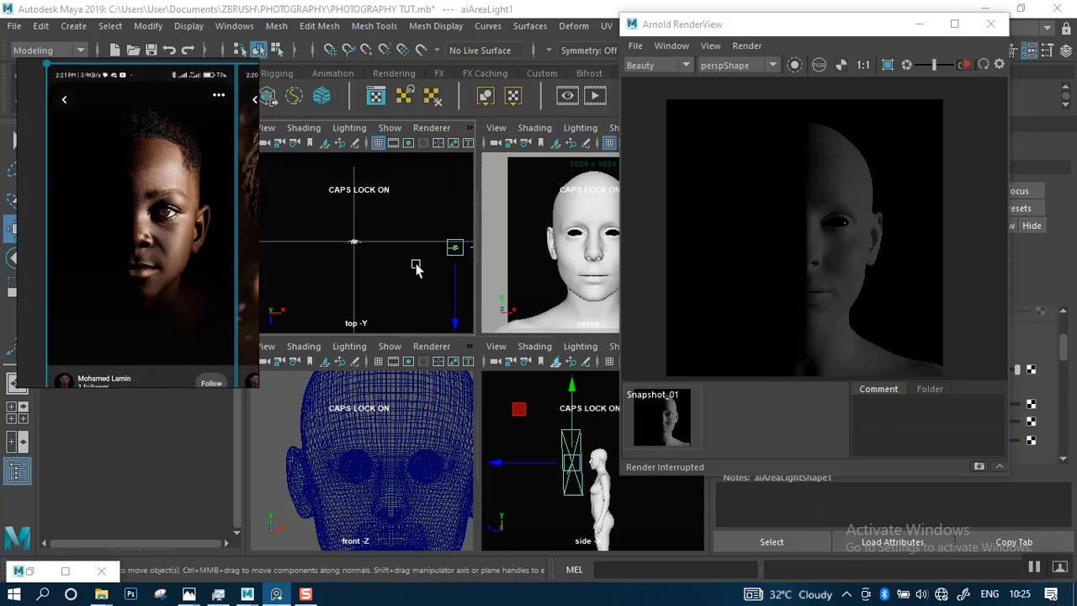
left_click(416, 265)
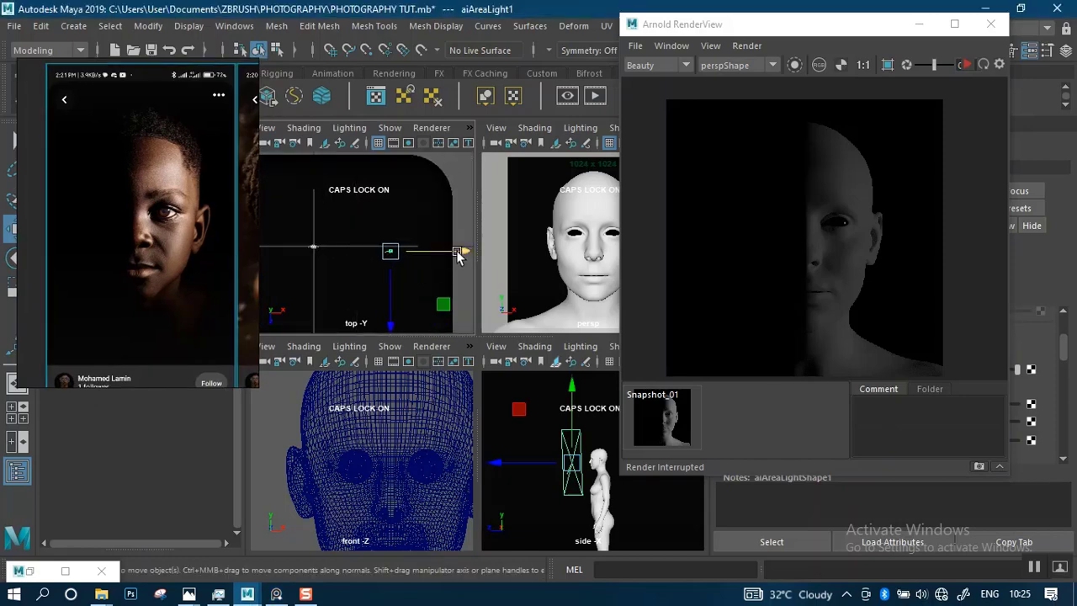
left_click_drag(463, 250, 426, 254)
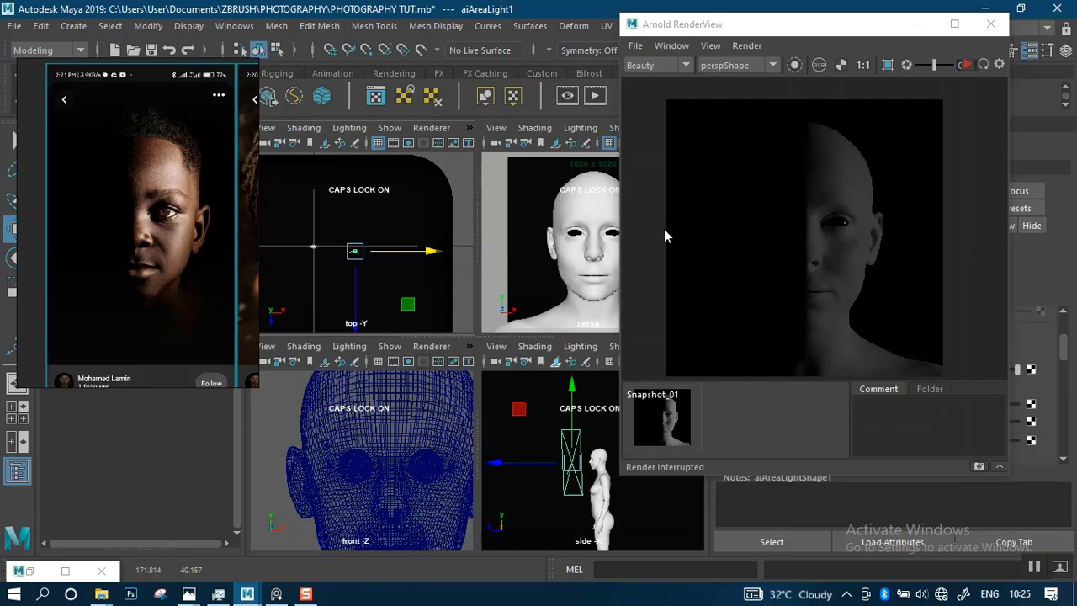
left_click(965, 64)
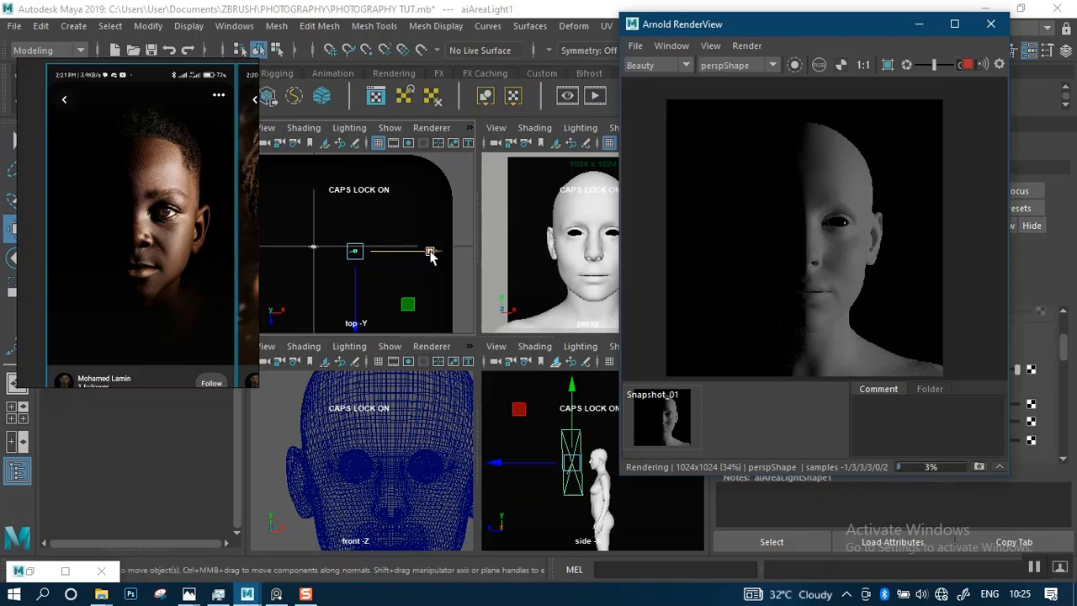
left_click_drag(431, 253, 414, 255)
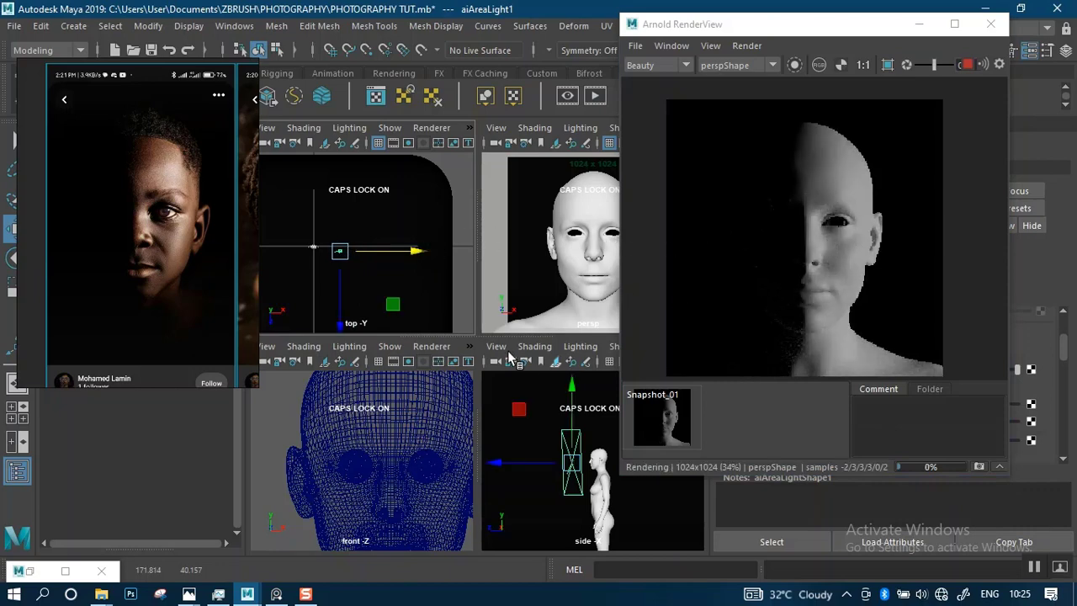
left_click_drag(179, 300, 435, 319)
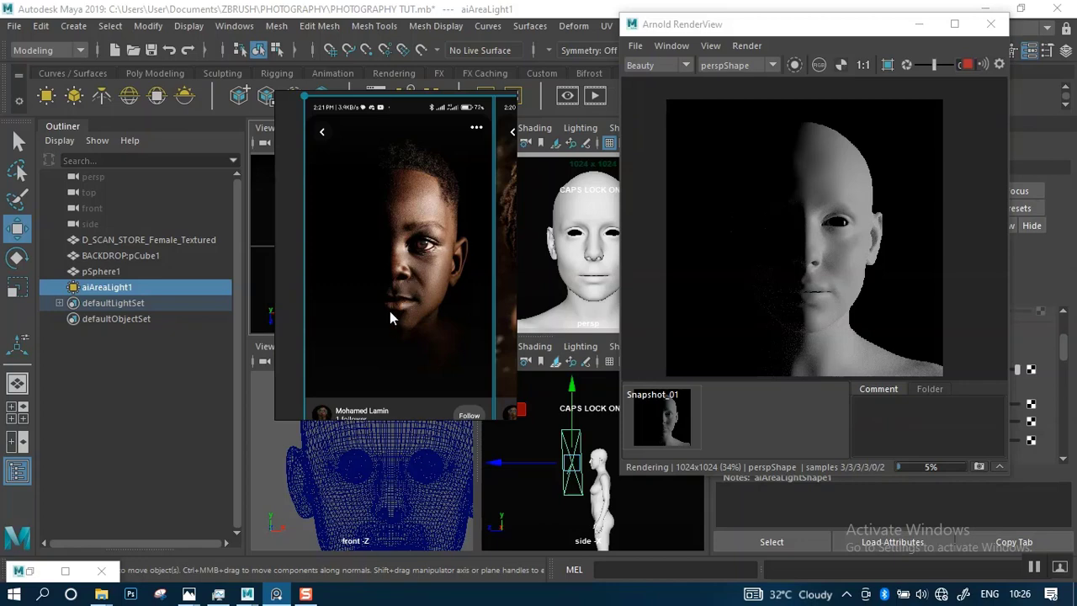
Zoom in and out on the old man reference portrait, then switch to the child's portrait
left_click_drag(398, 321, 357, 320)
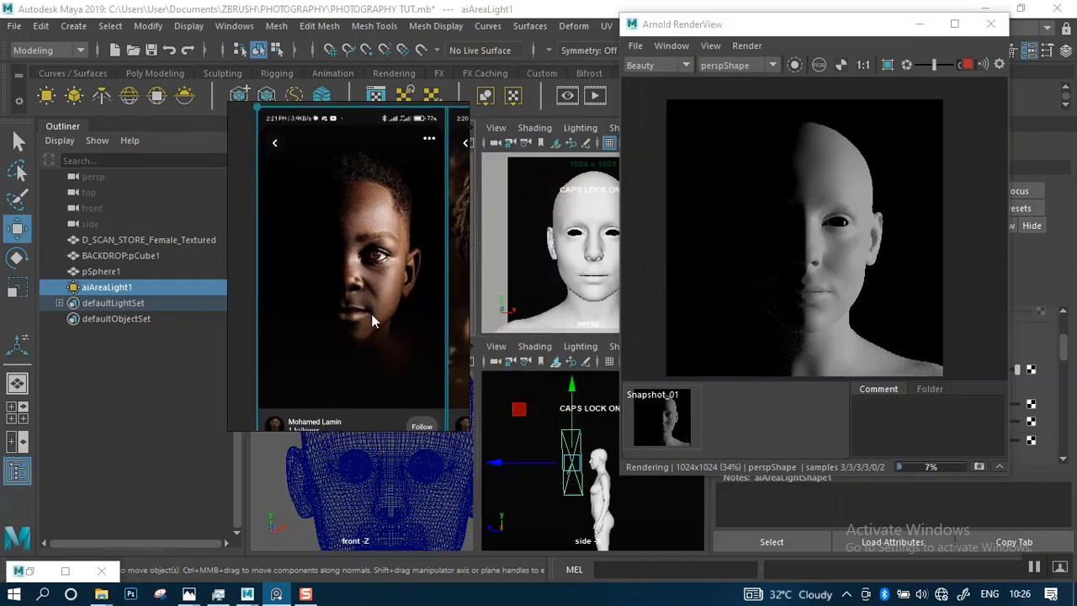
scroll(371, 314, "down", 6)
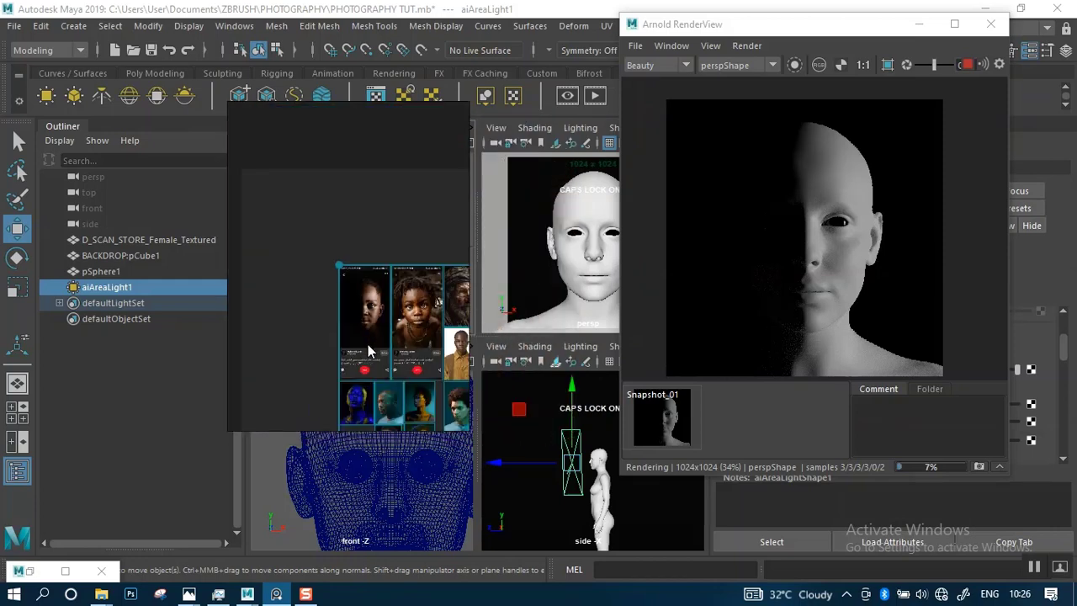
scroll(344, 308, "up", 7)
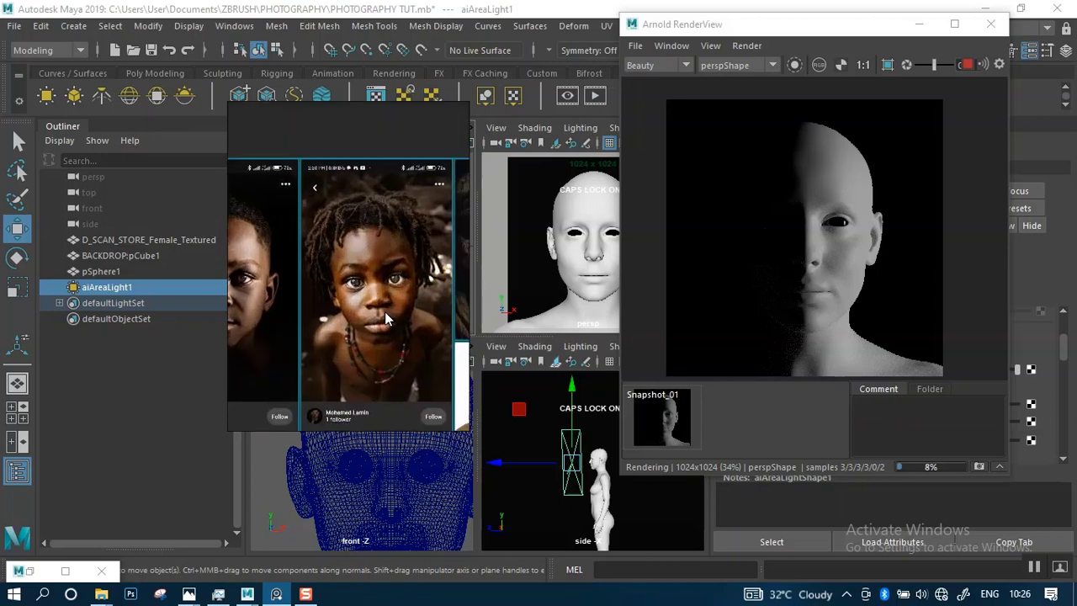
scroll(390, 295, "up", 3)
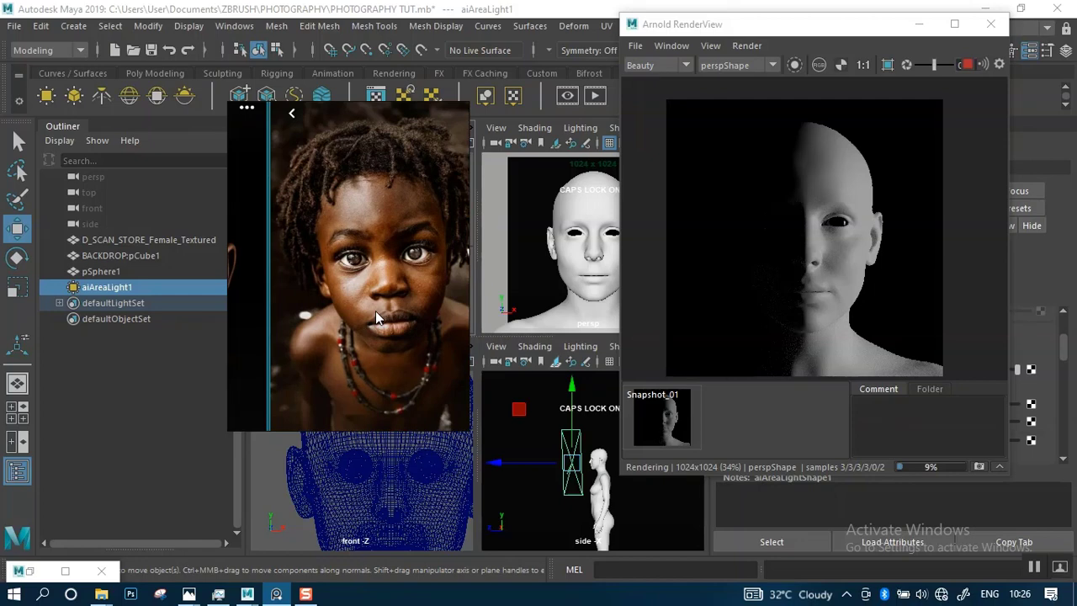
scroll(375, 318, "up", 1)
scroll(354, 319, "down", 1)
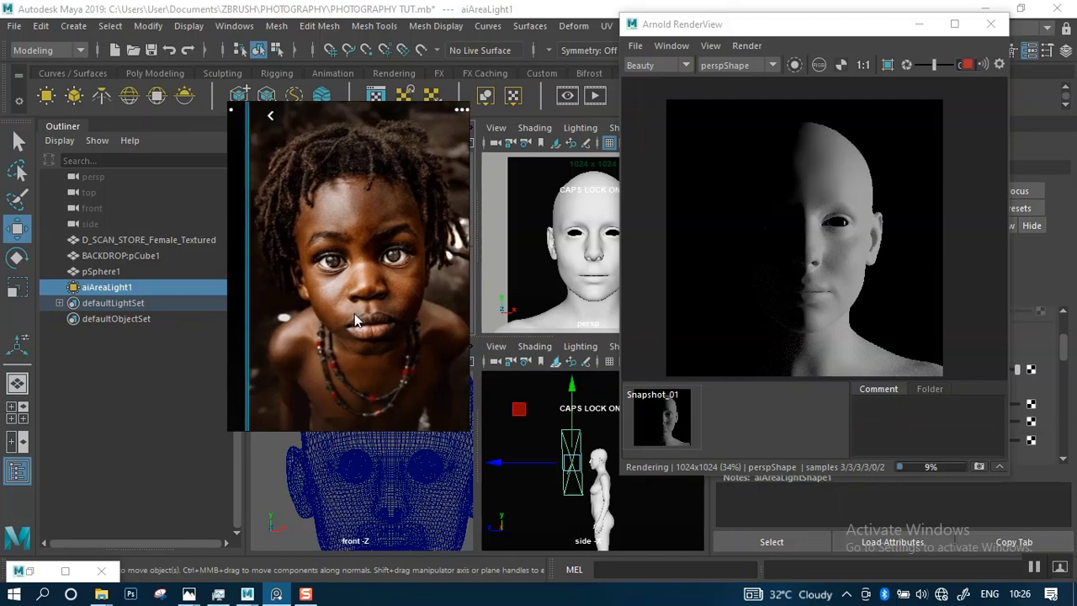
scroll(350, 322, "up", 1)
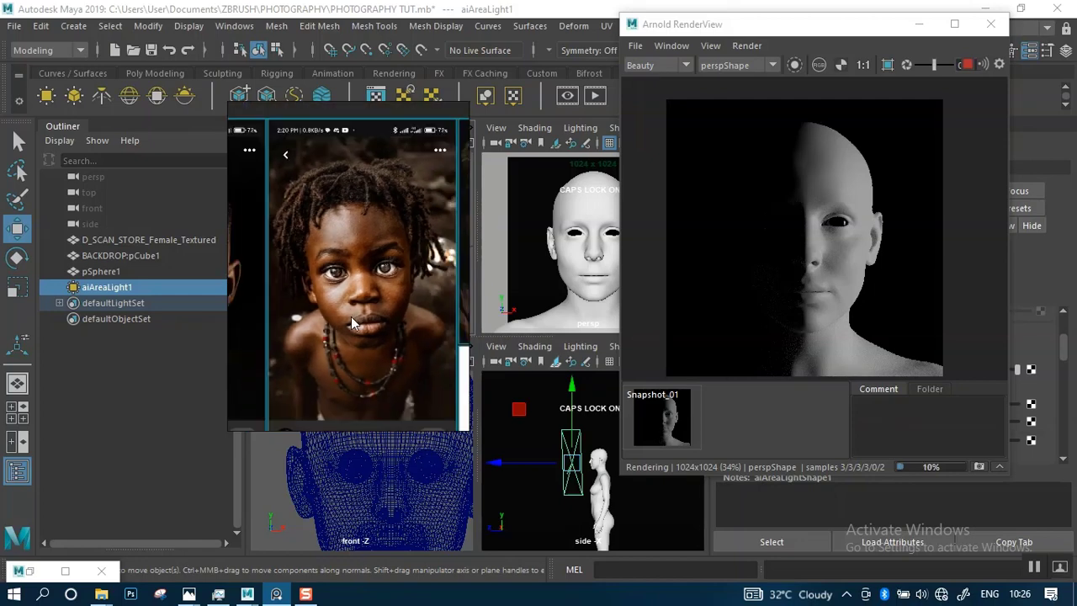
scroll(352, 322, "down", 1)
scroll(351, 320, "up", 1)
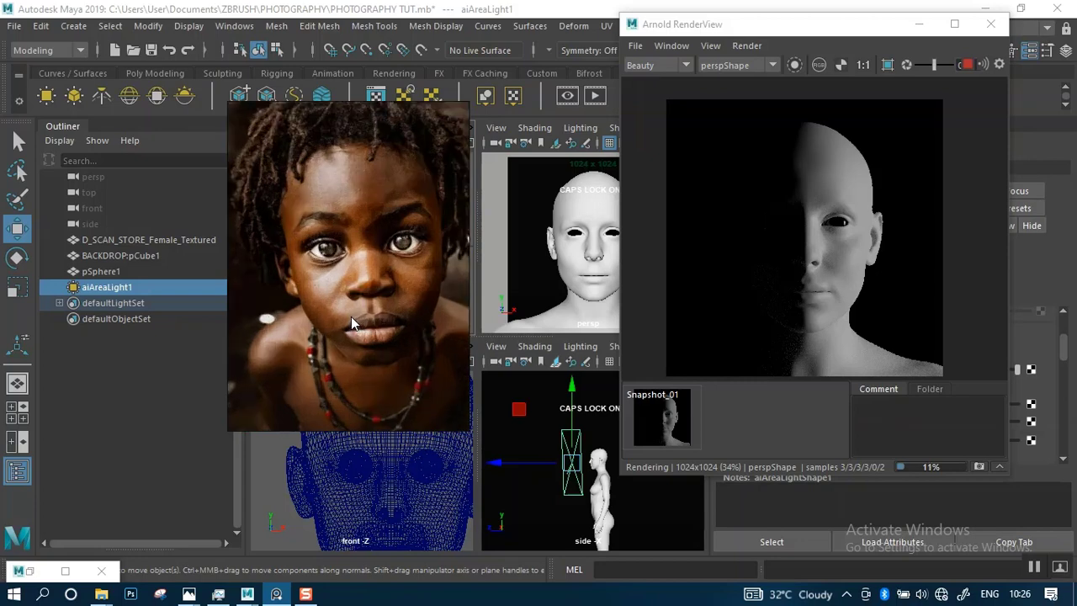
scroll(351, 321, "down", 2)
scroll(350, 318, "up", 3)
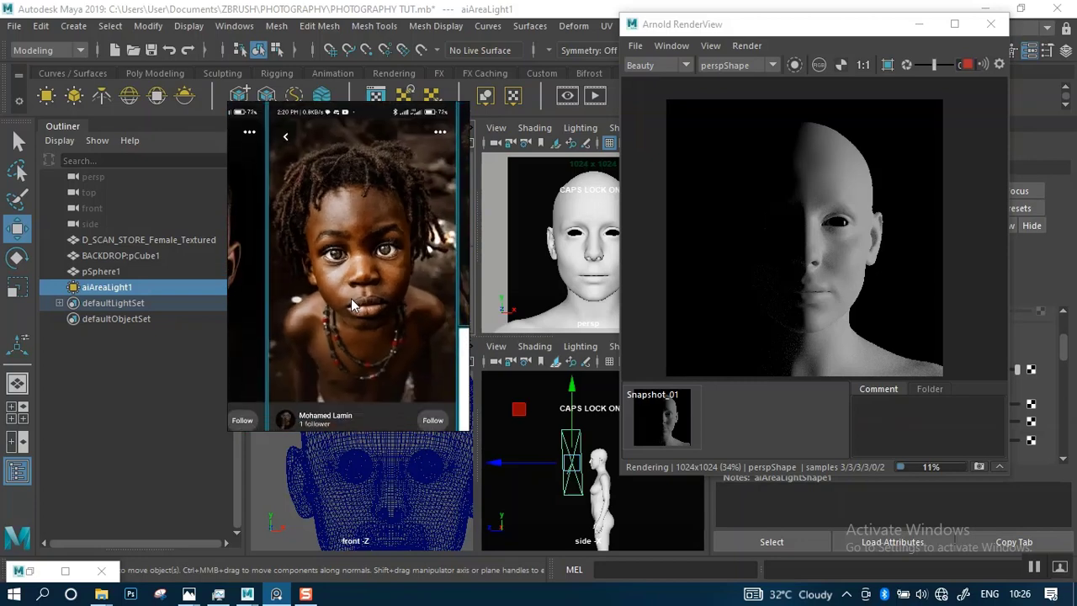
scroll(341, 286, "up", 3)
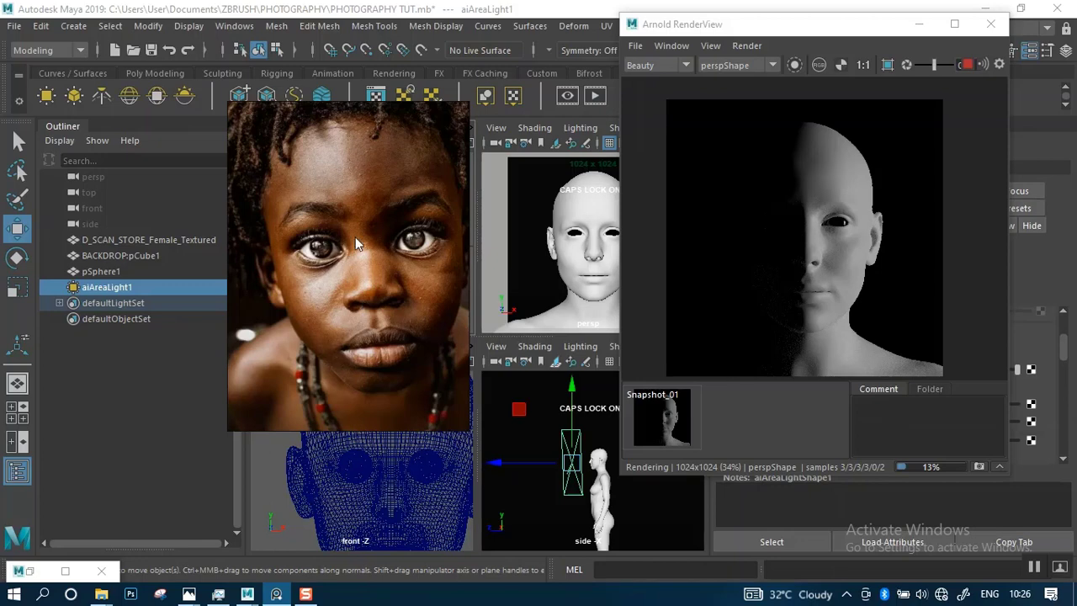
key("Right")
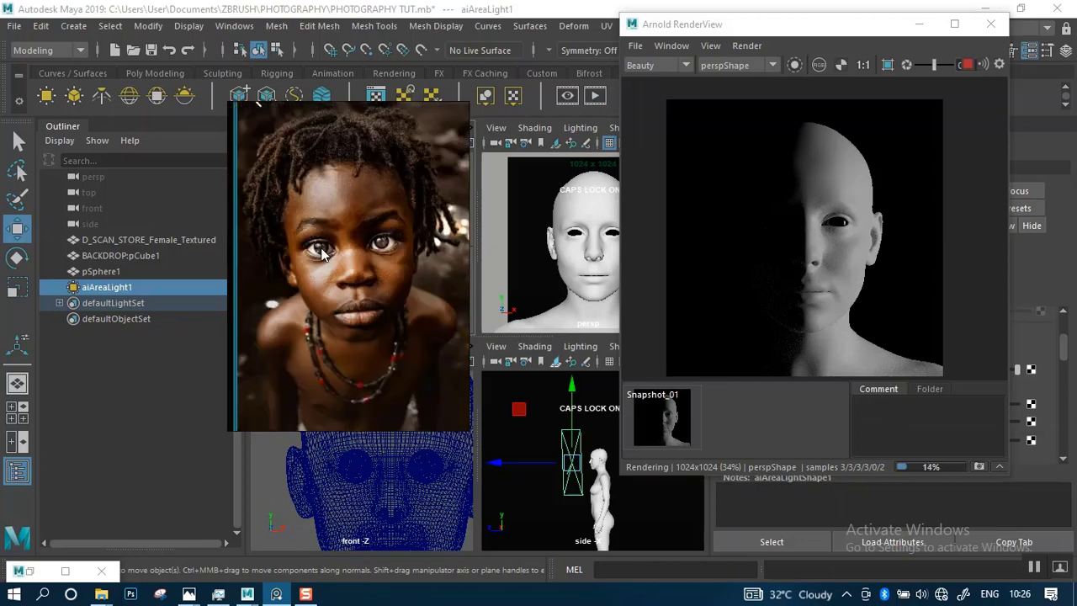
Browse the portrait gallery and the old man's face close up, then move the reference window off the top viewport
scroll(322, 253, "down", 5)
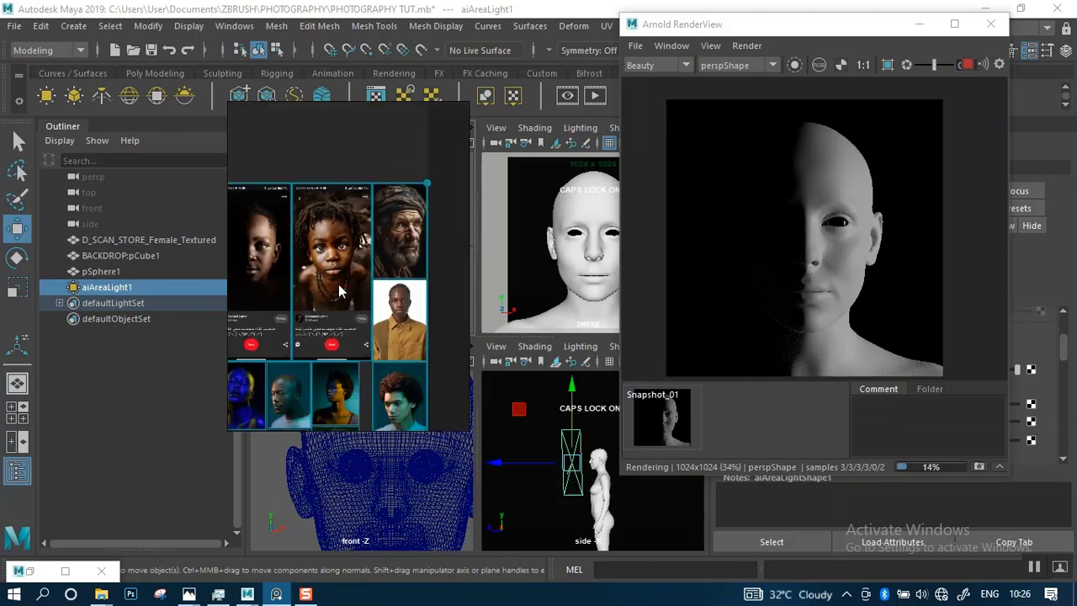
scroll(339, 291, "up", 4)
scroll(339, 291, "down", 2)
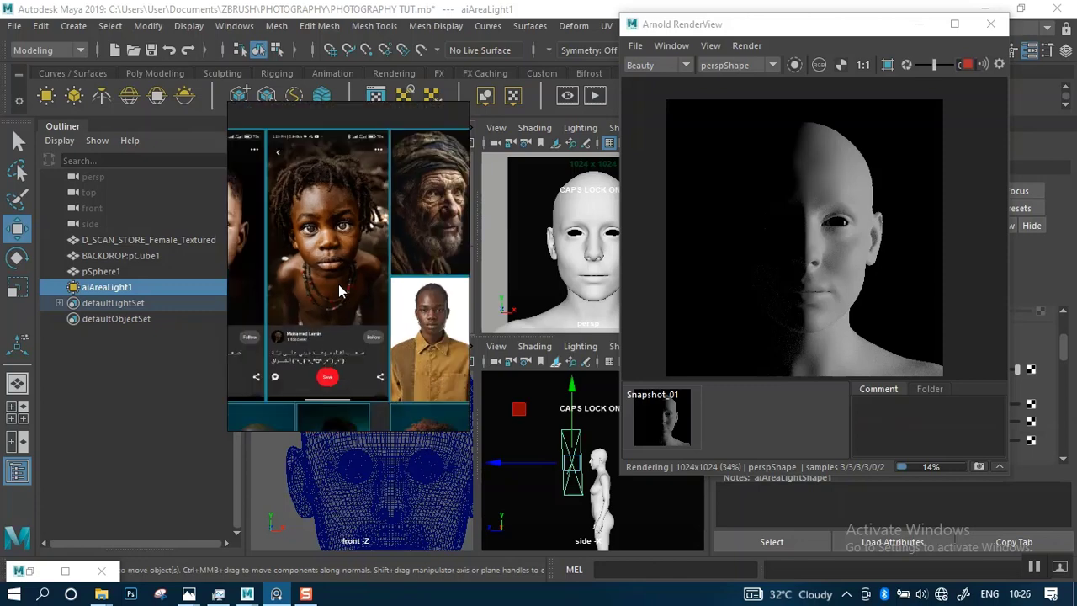
scroll(339, 291, "down", 1)
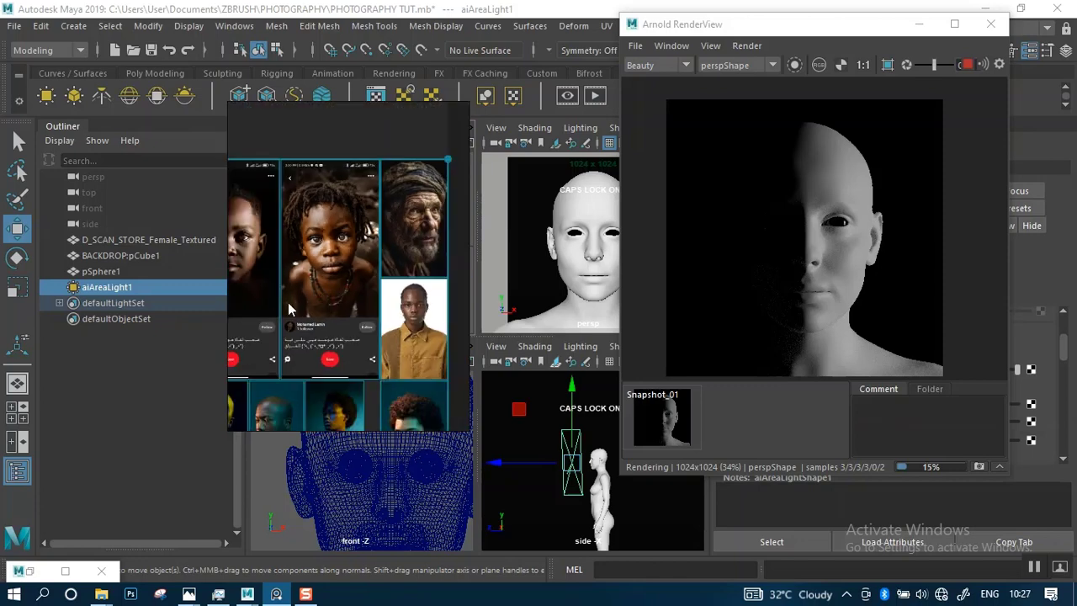
middle_click_drag(311, 296, 336, 276)
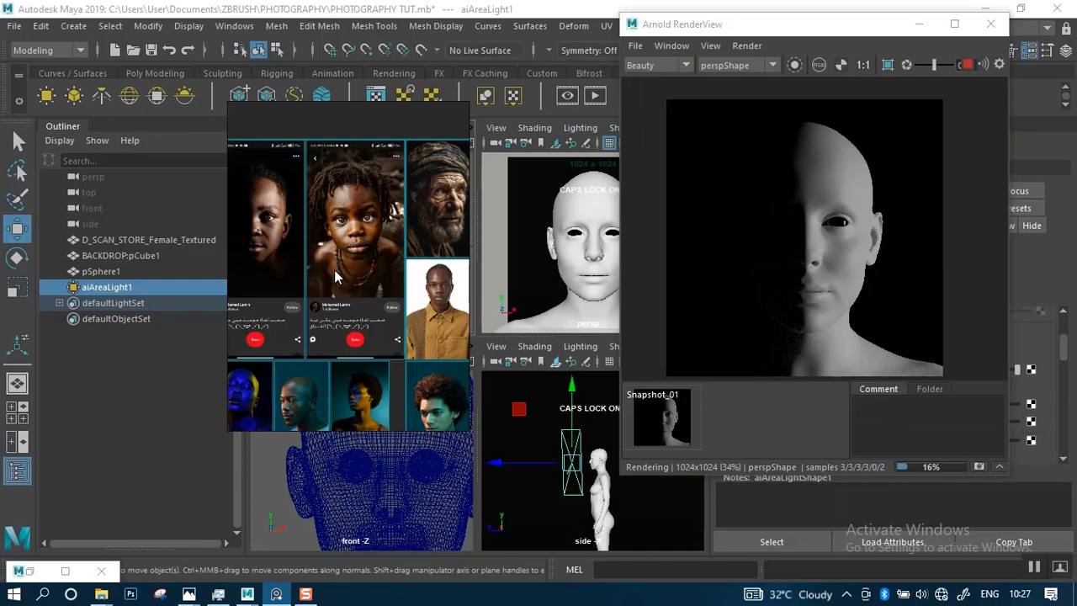
scroll(335, 276, "down", 1)
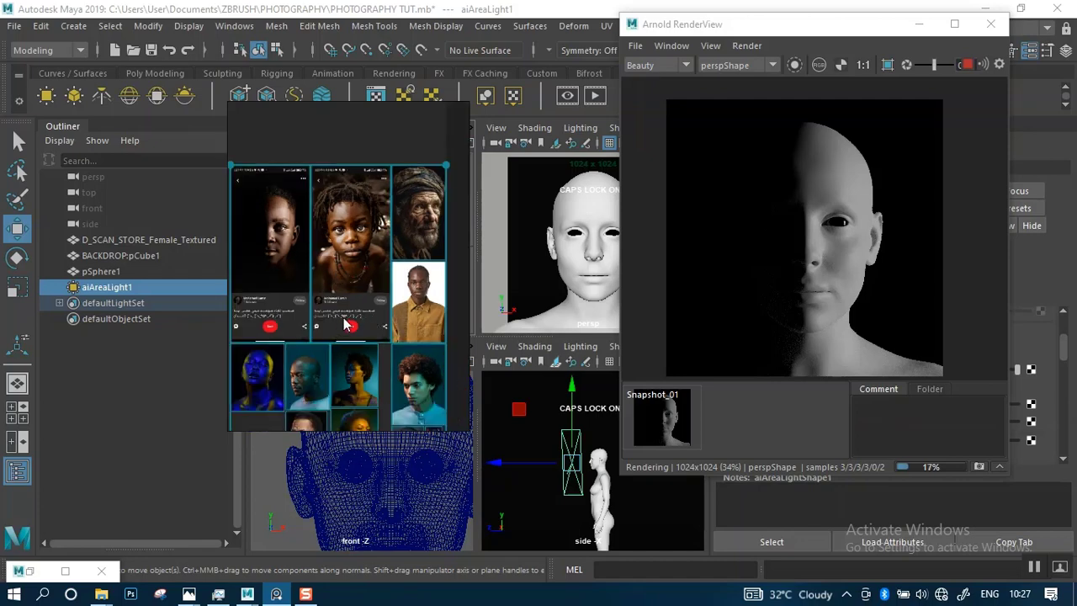
scroll(345, 324, "up", 2)
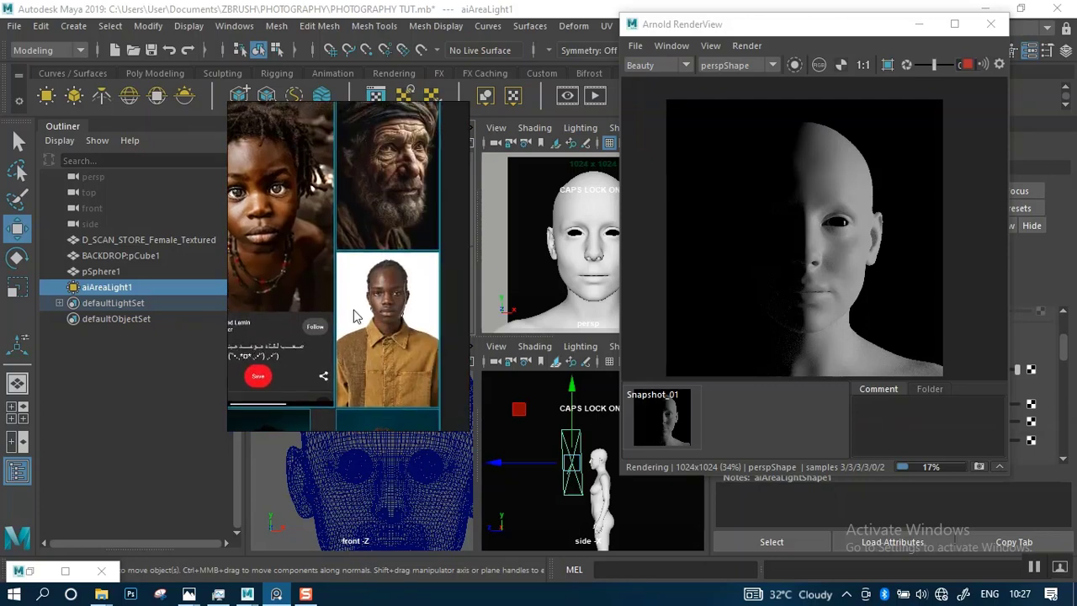
scroll(353, 315, "up", 5)
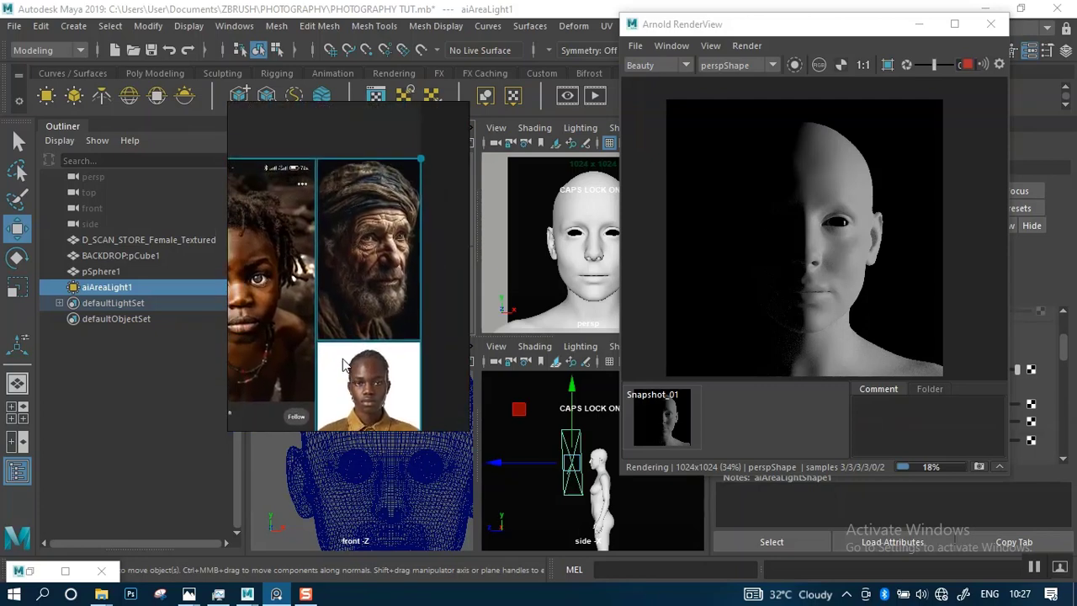
scroll(378, 268, "up", 4)
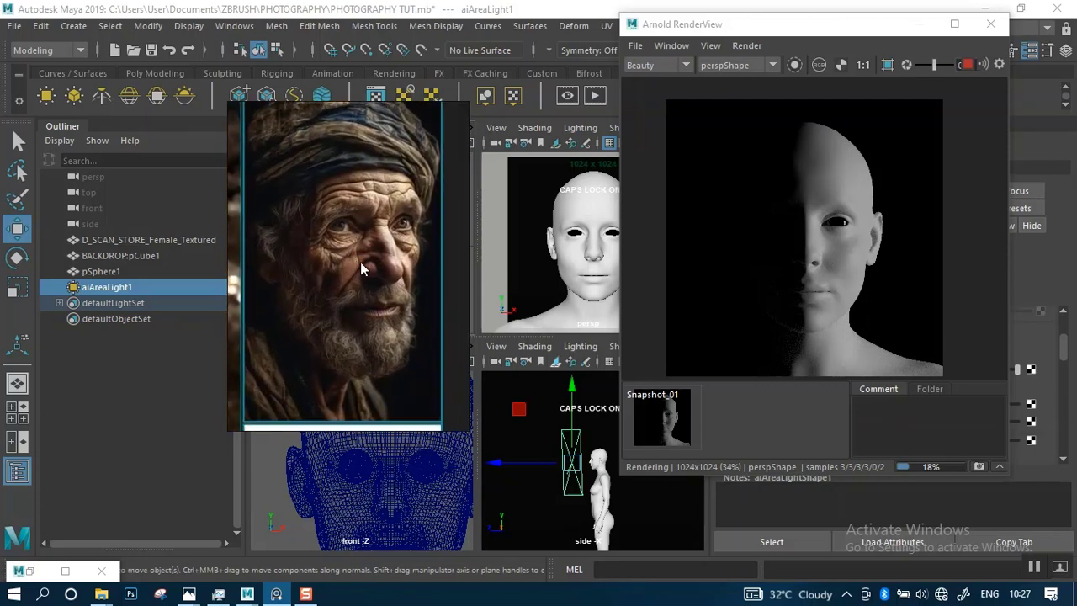
scroll(369, 256, "up", 2)
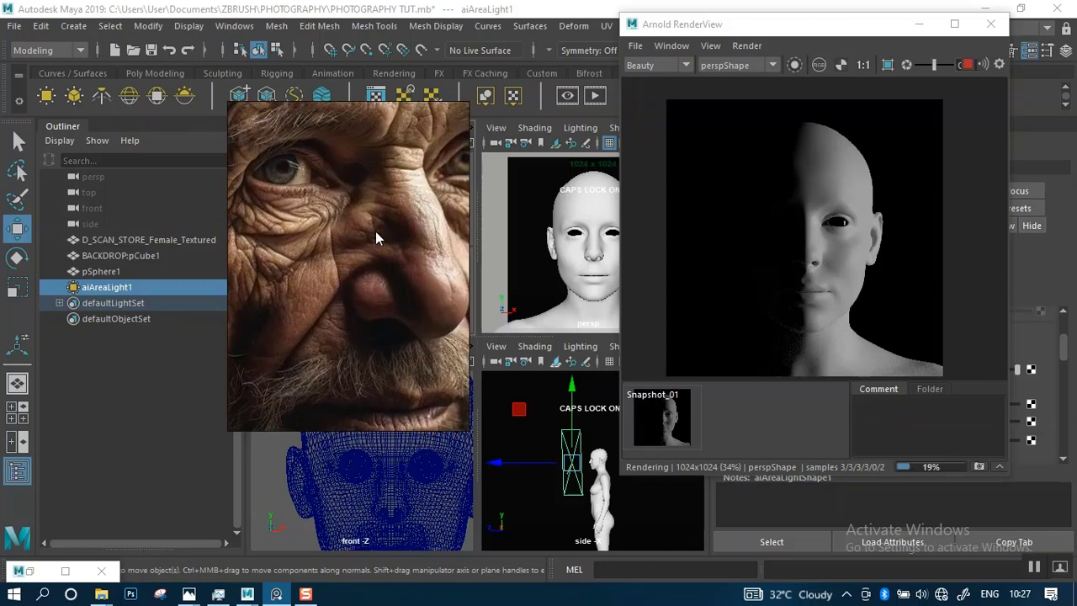
middle_click_drag(375, 231, 319, 307)
scroll(388, 259, "up", 4)
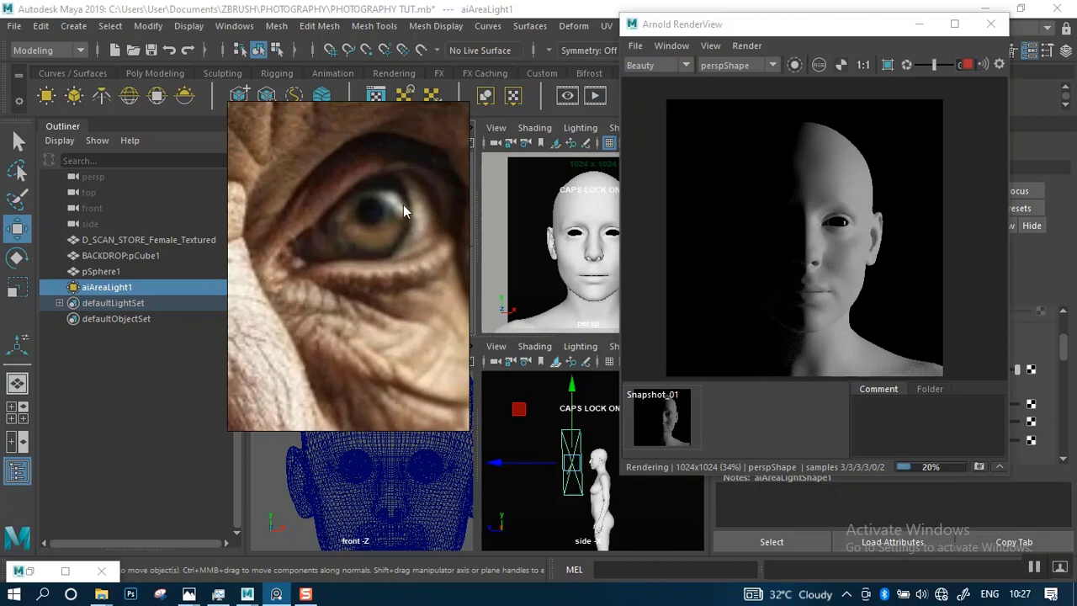
scroll(395, 200, "down", 6)
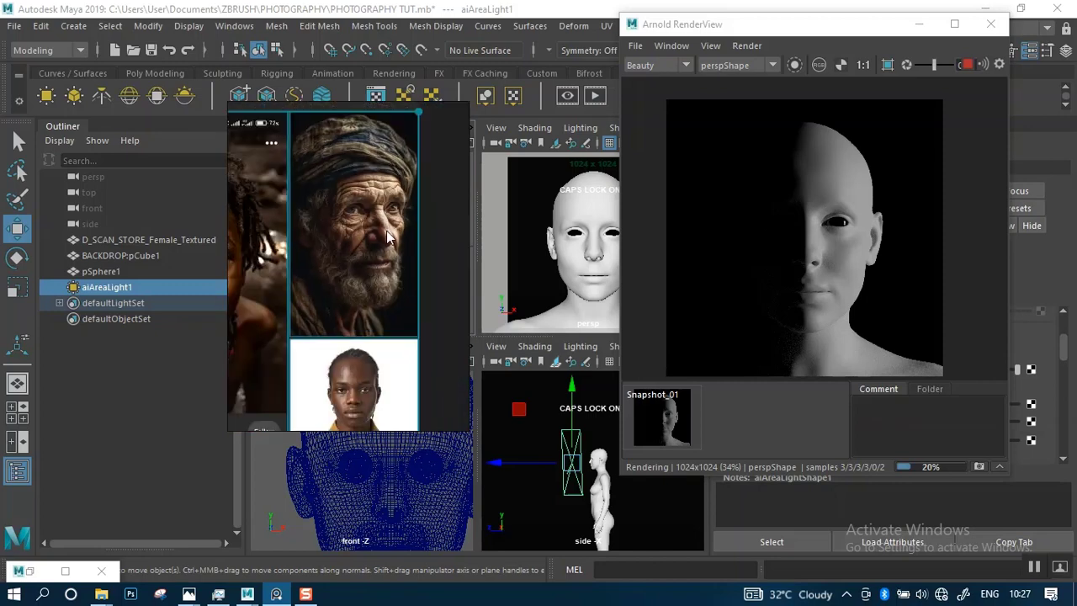
scroll(388, 240, "down", 2)
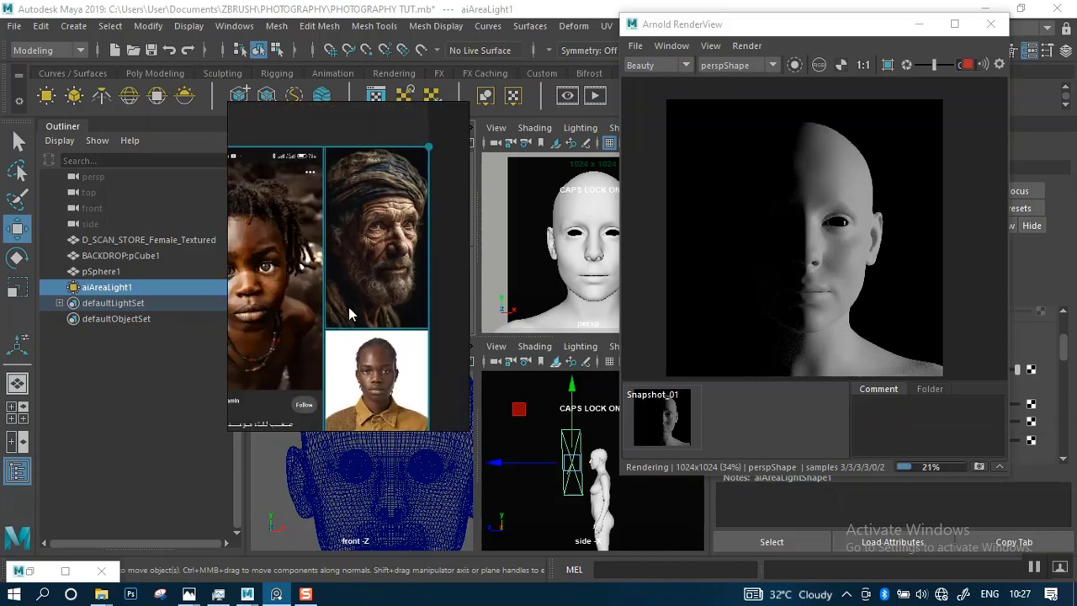
left_click_drag(368, 307, 185, 269)
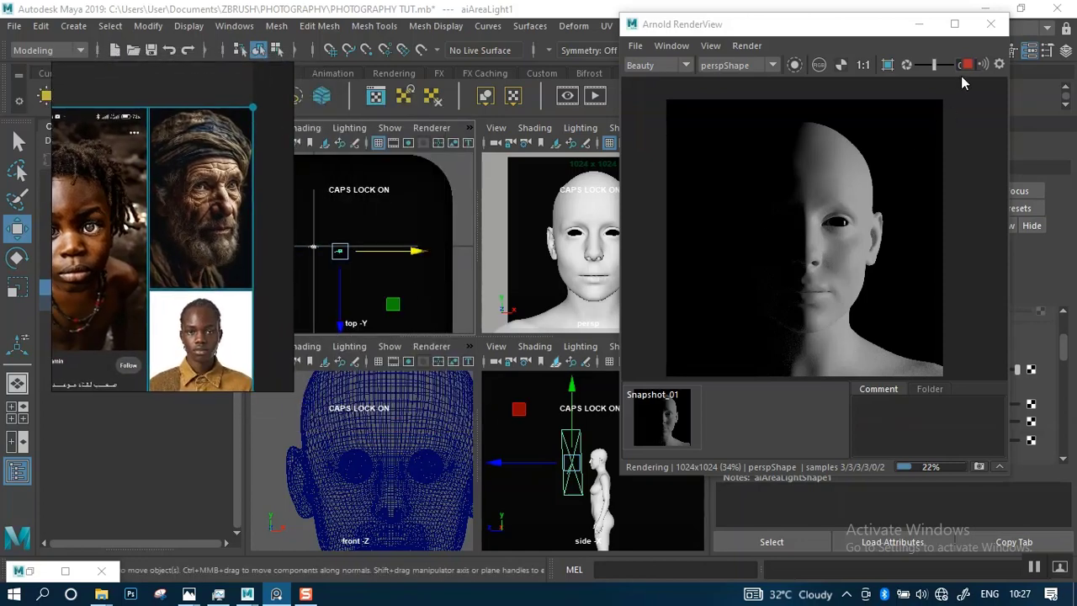
Store a render snapshot, stop the render at about 24%, and make the perspective view active
left_click(978, 467)
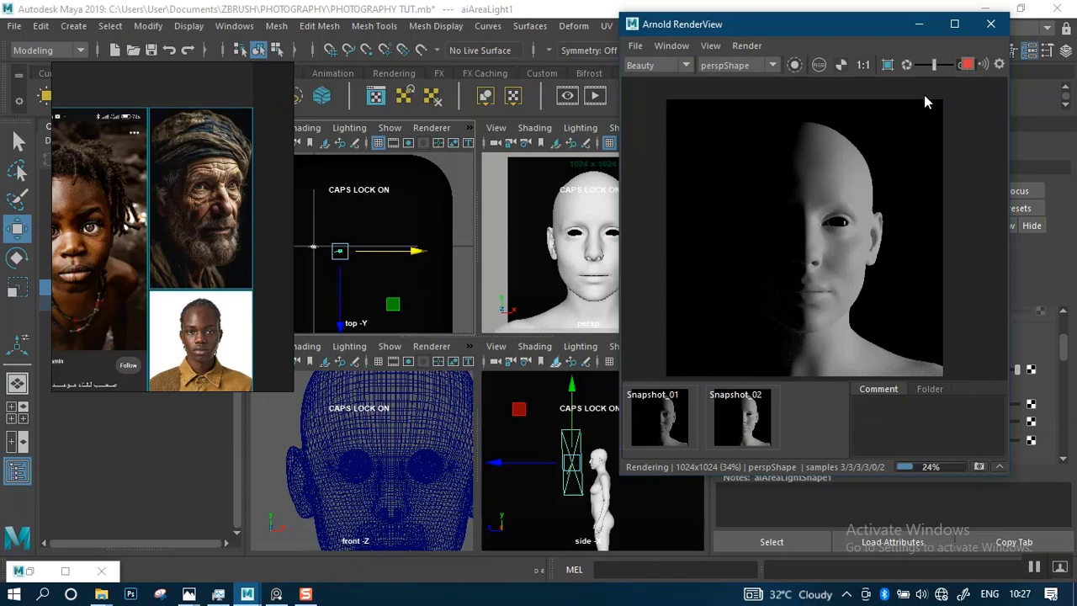
key("Escape")
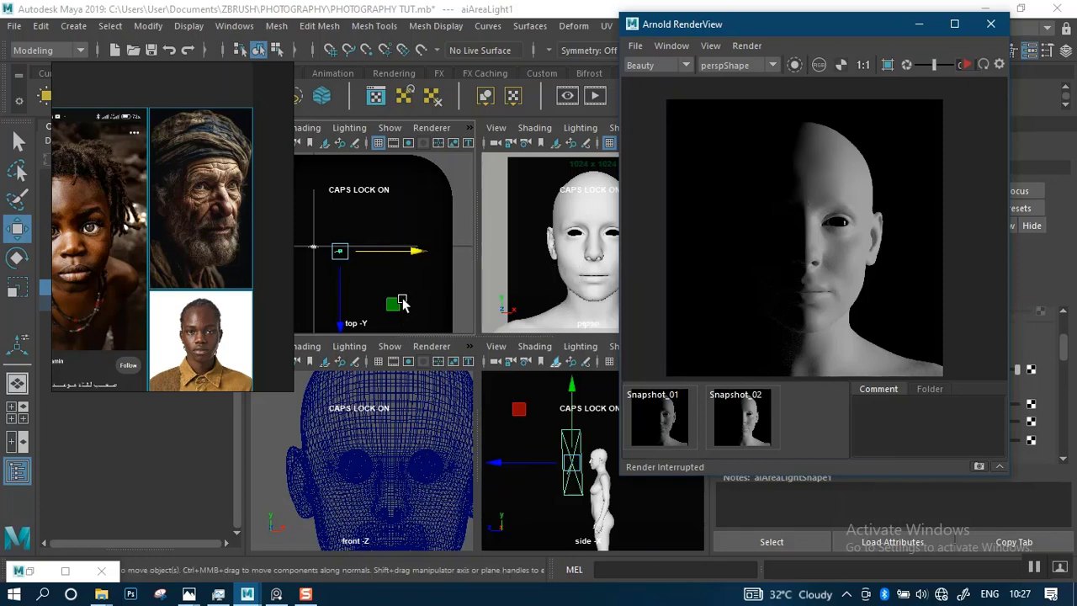
left_click(566, 282)
Maximize the perspective view and rotate the area light from a three-quarter angle
key("space")
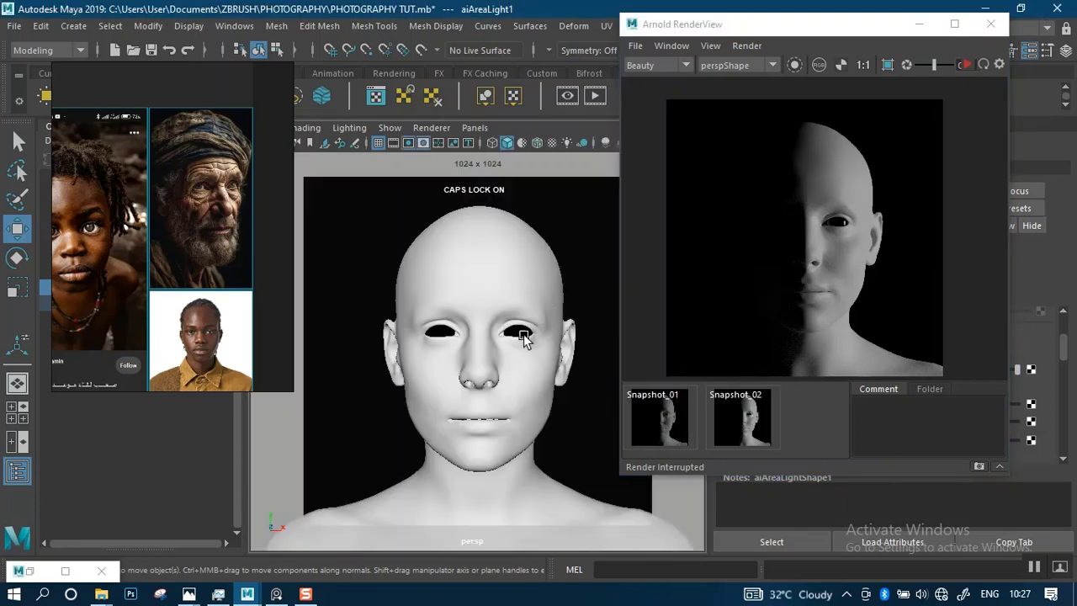
scroll(511, 360, "down", 10)
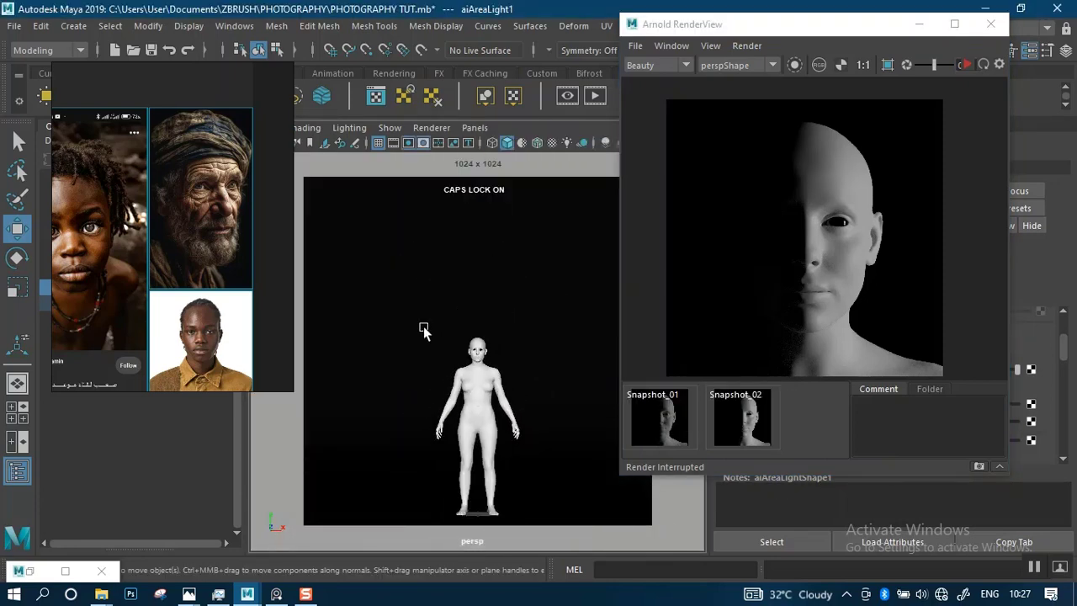
left_click_drag(479, 341, 504, 403, "alt")
key("e")
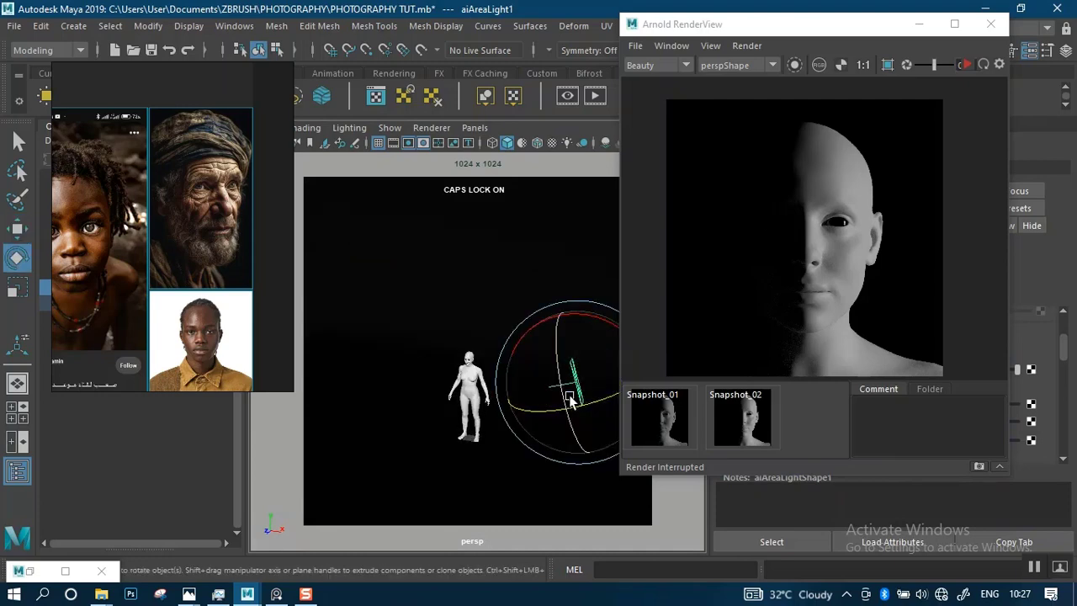
mouse_move(581, 404)
left_mouse_down()
mouse_move(548, 399)
mouse_move(561, 401)
left_mouse_up()
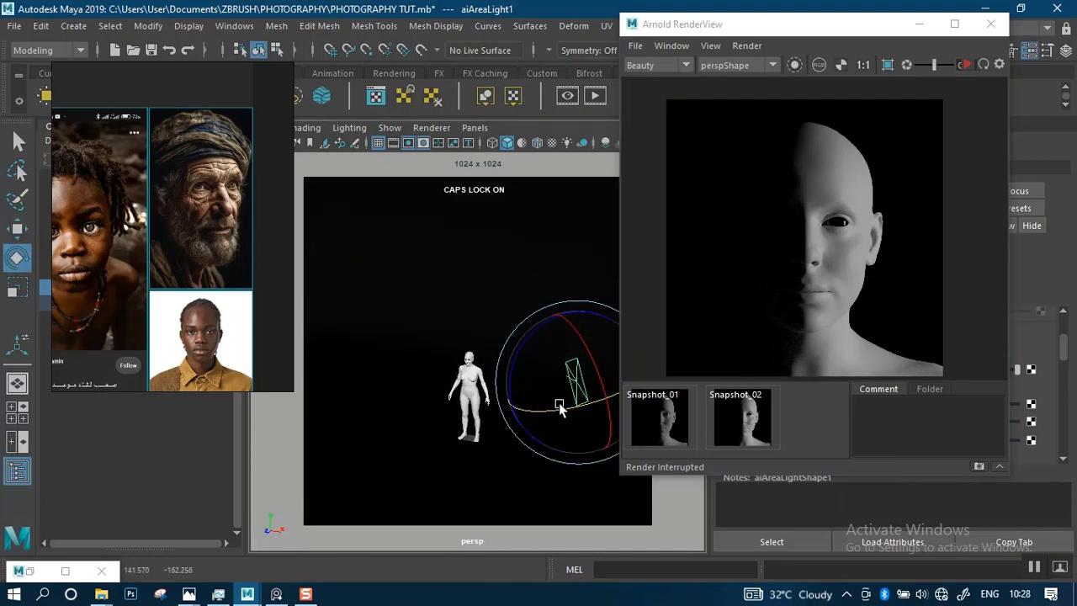
key("w")
Frame the area light, rotate it to aim at the figure from overhead, and scale it
left_click_drag(473, 409, 497, 413, "alt")
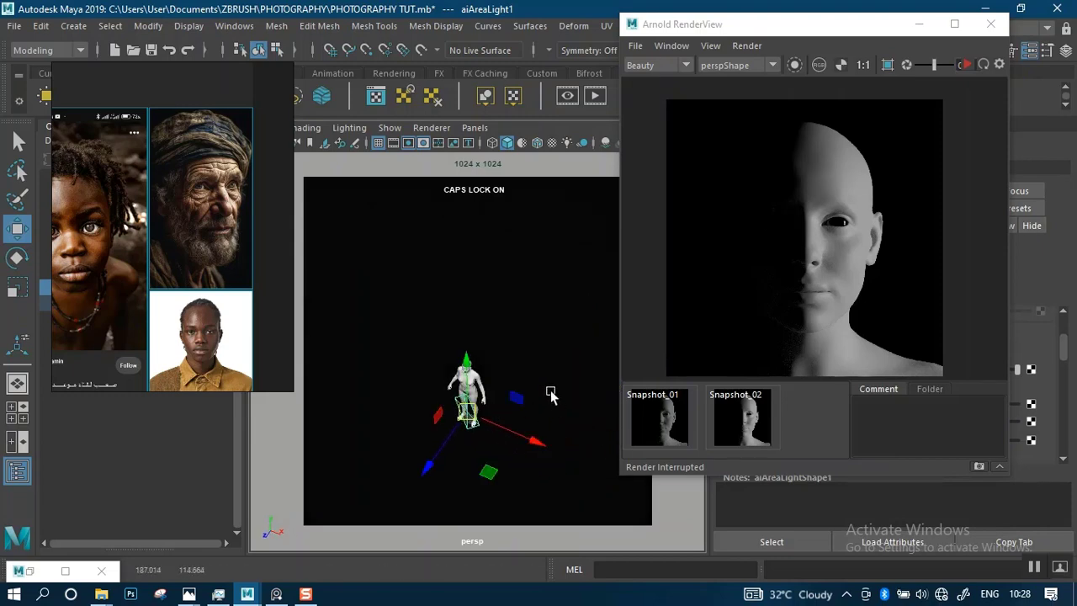
key("f")
scroll(567, 337, "down", 5)
scroll(524, 377, "up", 3)
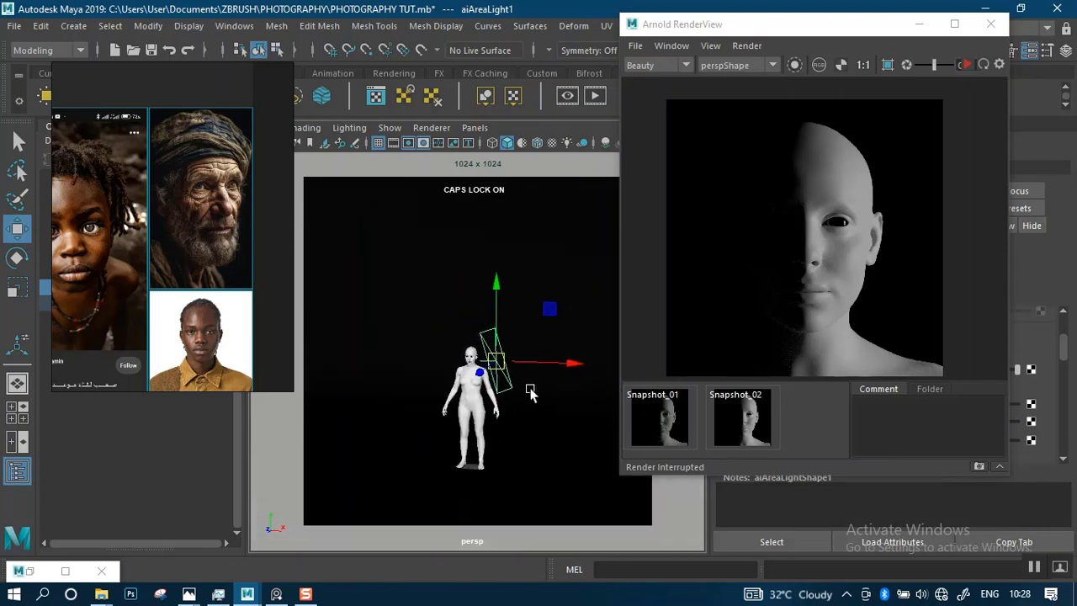
left_click_drag(527, 394, 526, 423, "alt")
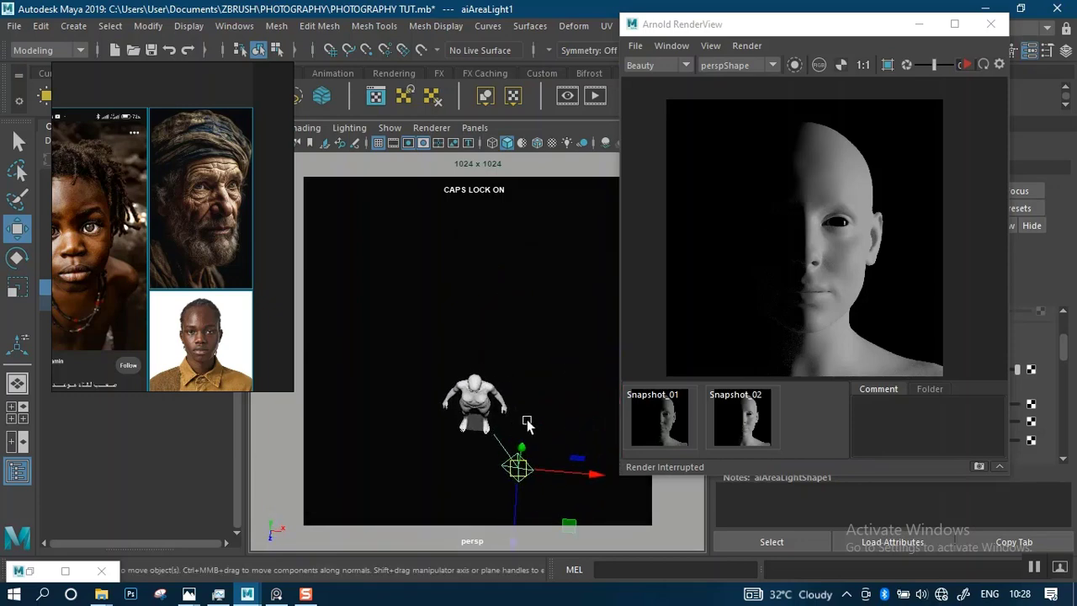
key("e")
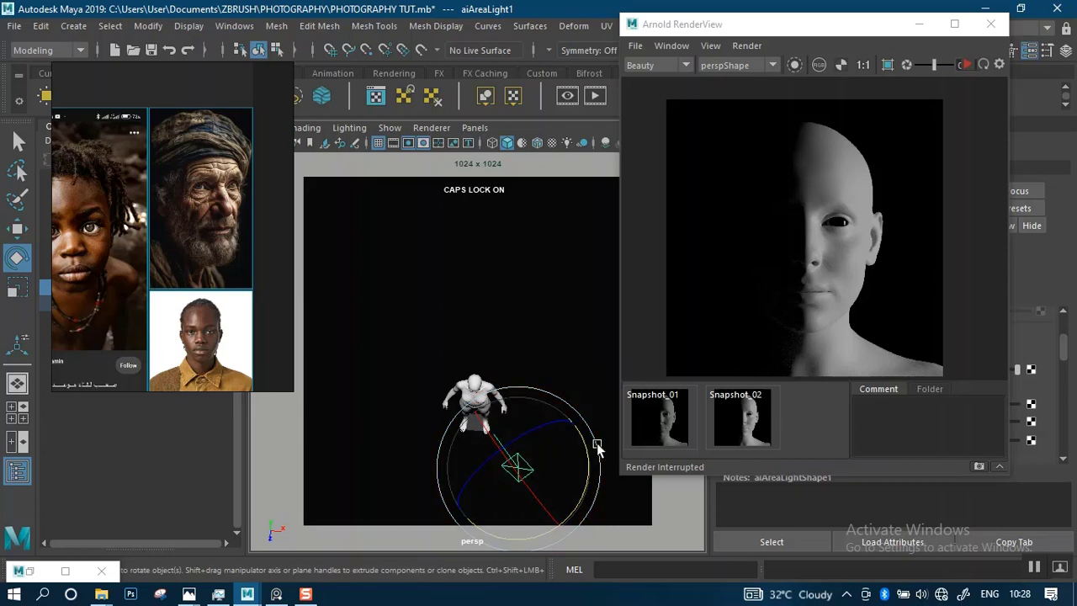
left_click_drag(598, 446, 621, 436)
key("r")
left_click_drag(552, 404, 500, 288, "alt")
Return to four views, apply the front_cam bookmark to persp, and start a new render
key("space")
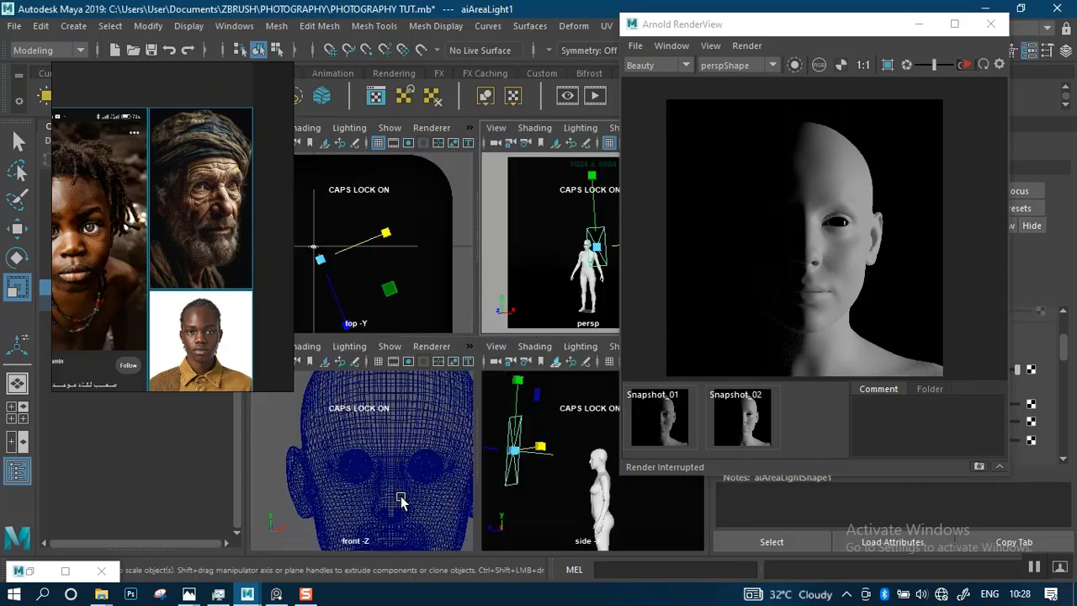
scroll(349, 410, "down", 10)
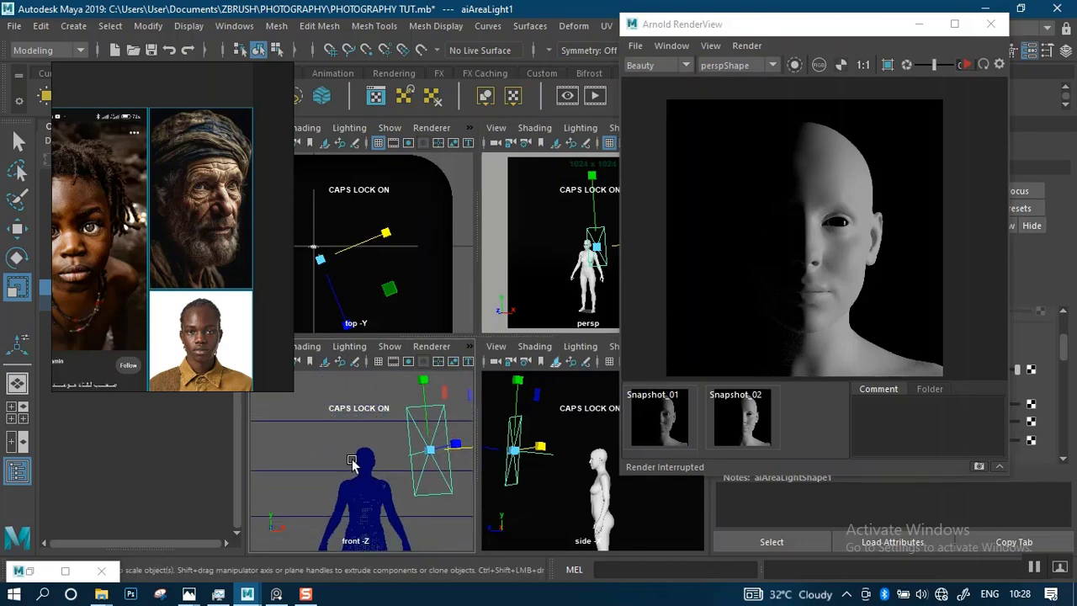
key("w")
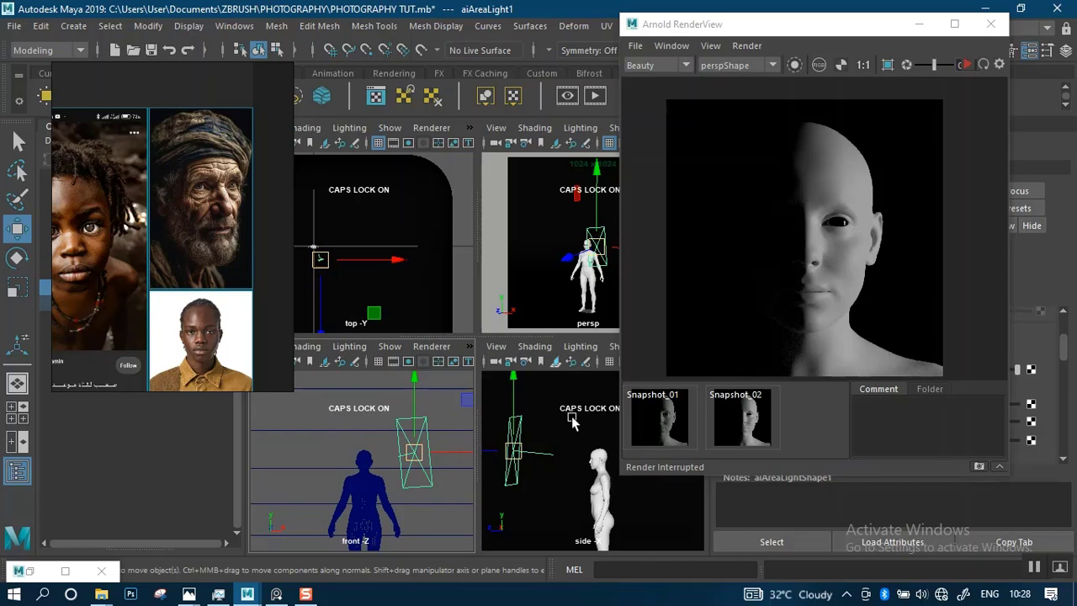
left_click_drag(569, 306, 595, 266, "alt")
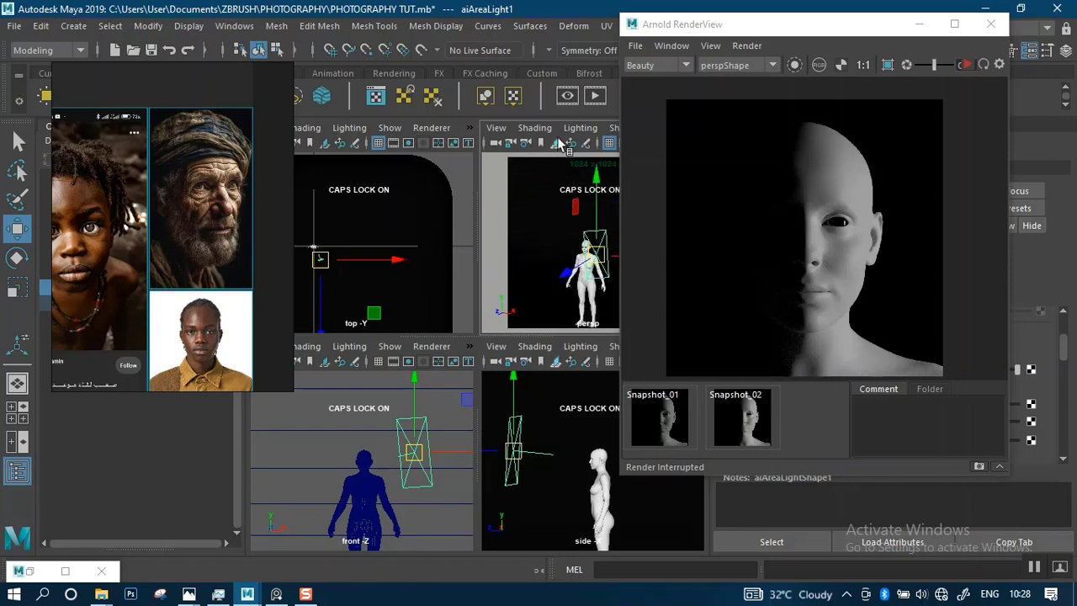
left_click(496, 128)
mouse_move(574, 408)
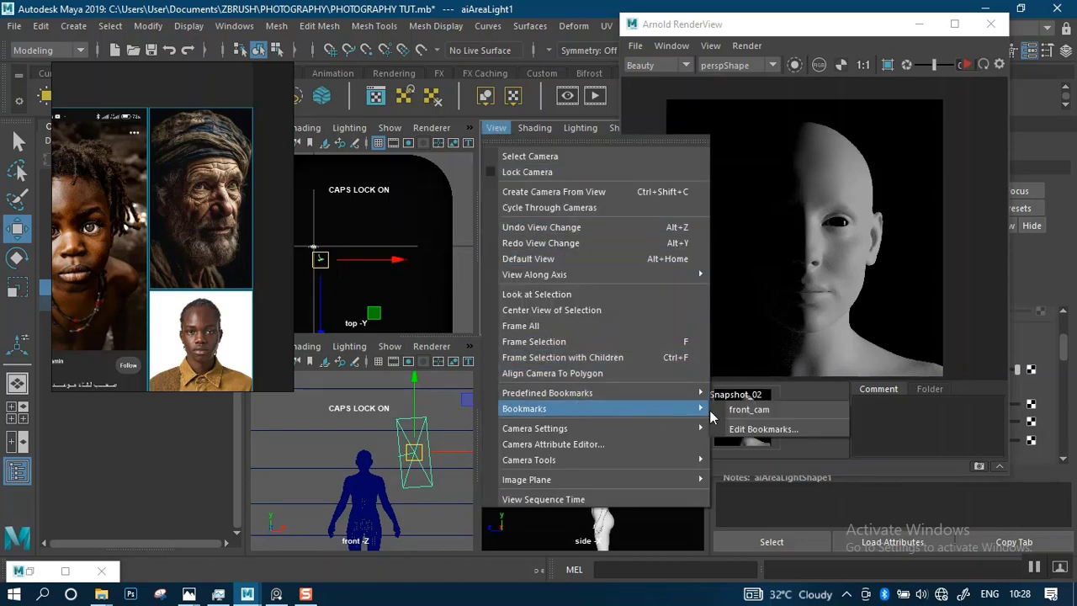
left_click(744, 410)
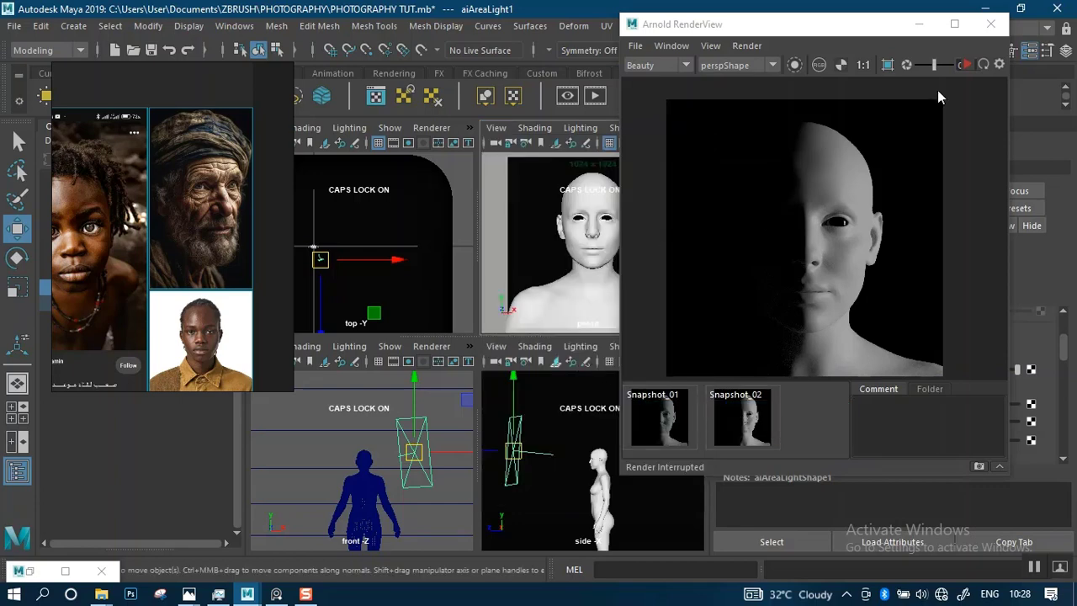
left_click(966, 65)
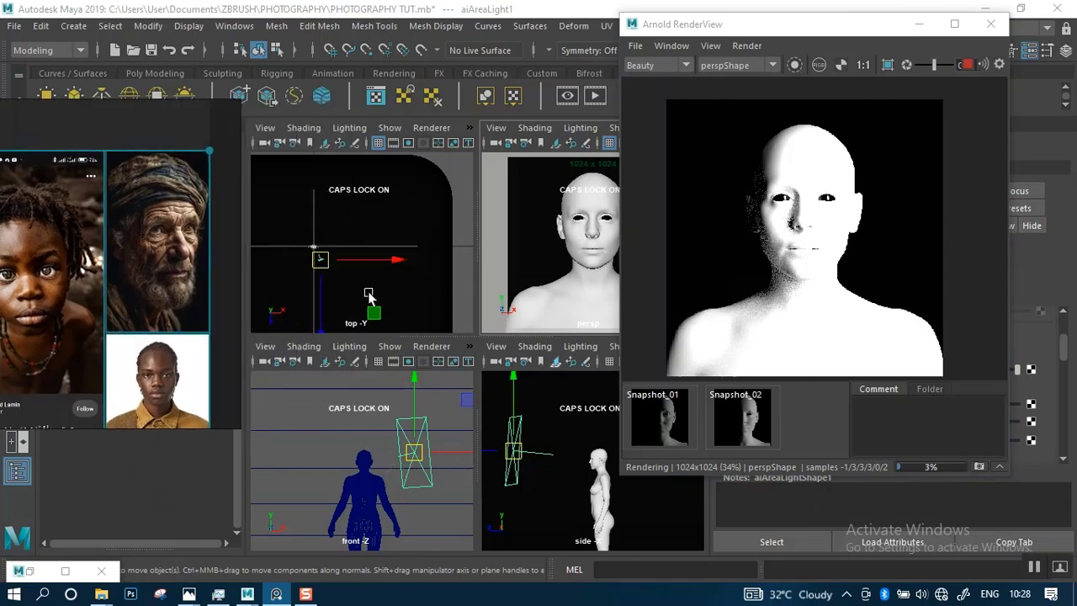
Activate the top view and restore the Light Manager showing intensity 20 and exposure 1
middle_click_drag(360, 308, 396, 279, "alt")
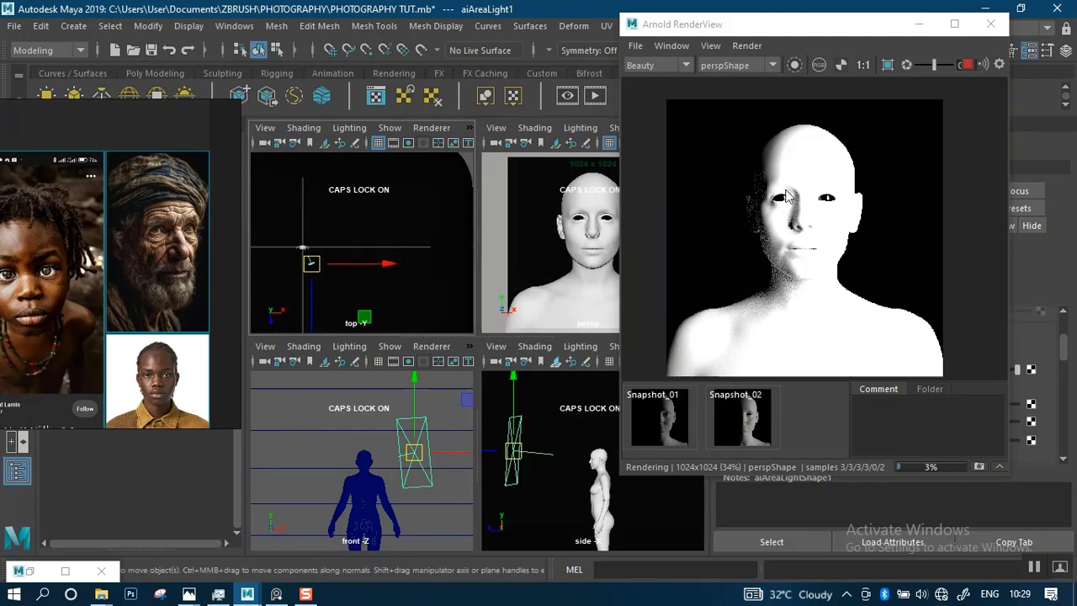
left_click(40, 571)
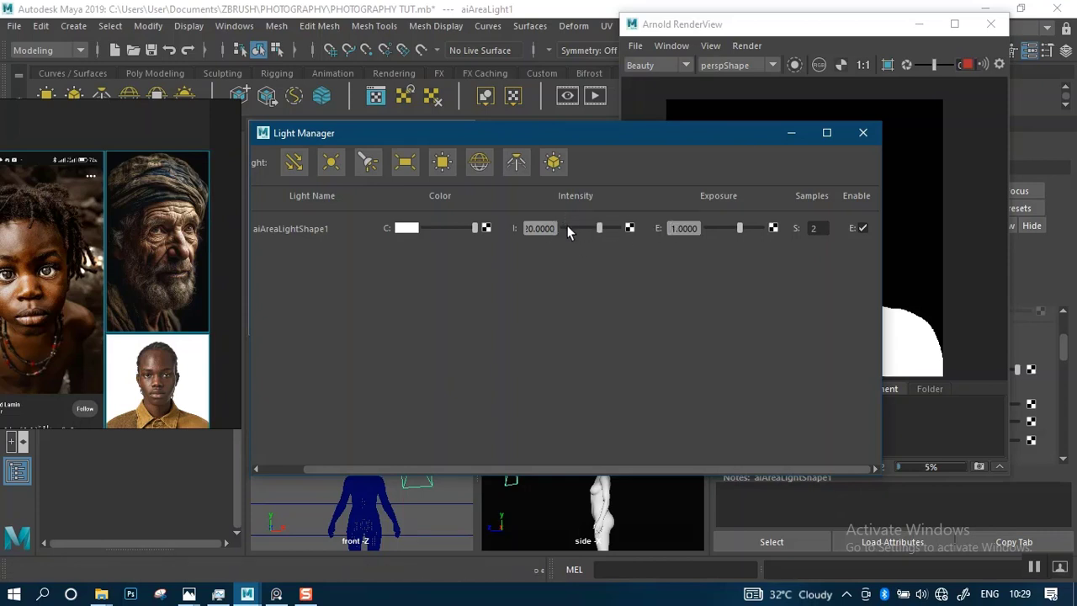
Lower aiAreaLightShape1's intensity from 20 to 5 in the Light Manager, then minimize it
left_click_drag(557, 228, 488, 222)
type("5")
key("Return")
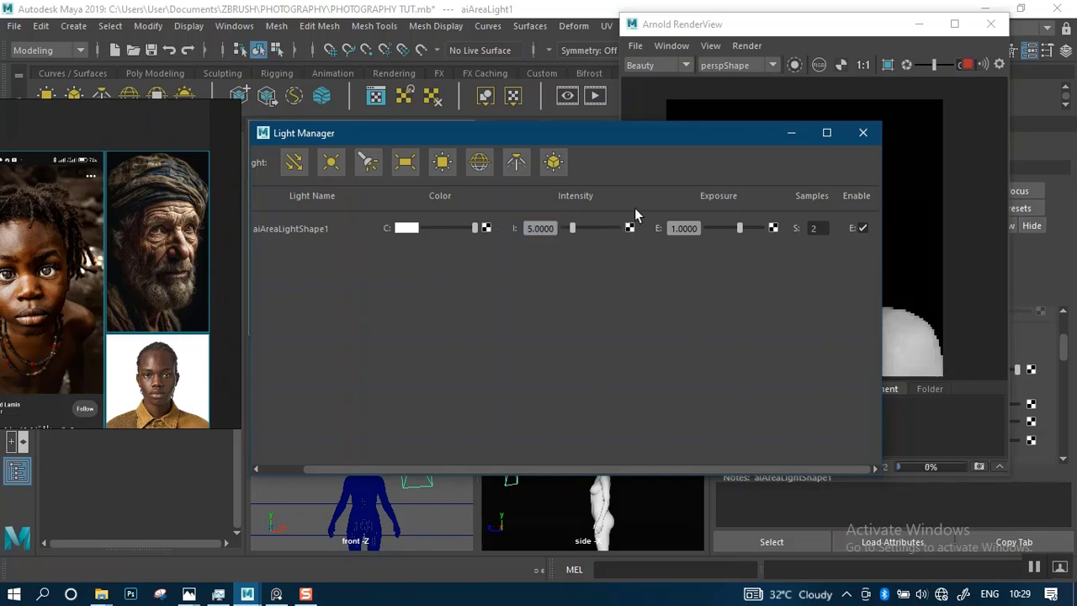
left_click(792, 135)
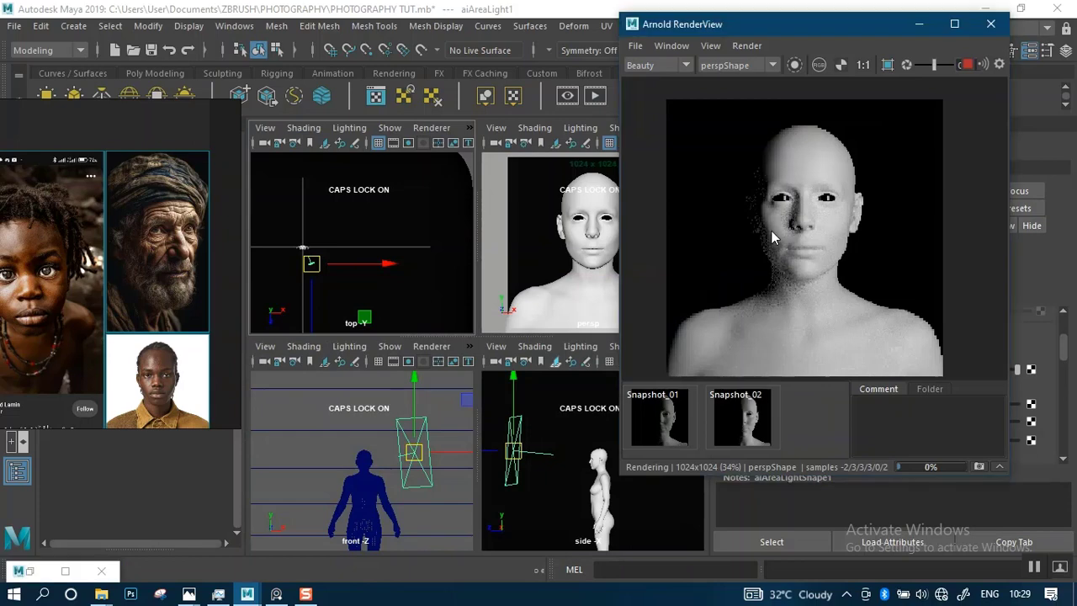
Stop the render, then select and frame aiAreaLight1 in the top view
left_click(779, 308)
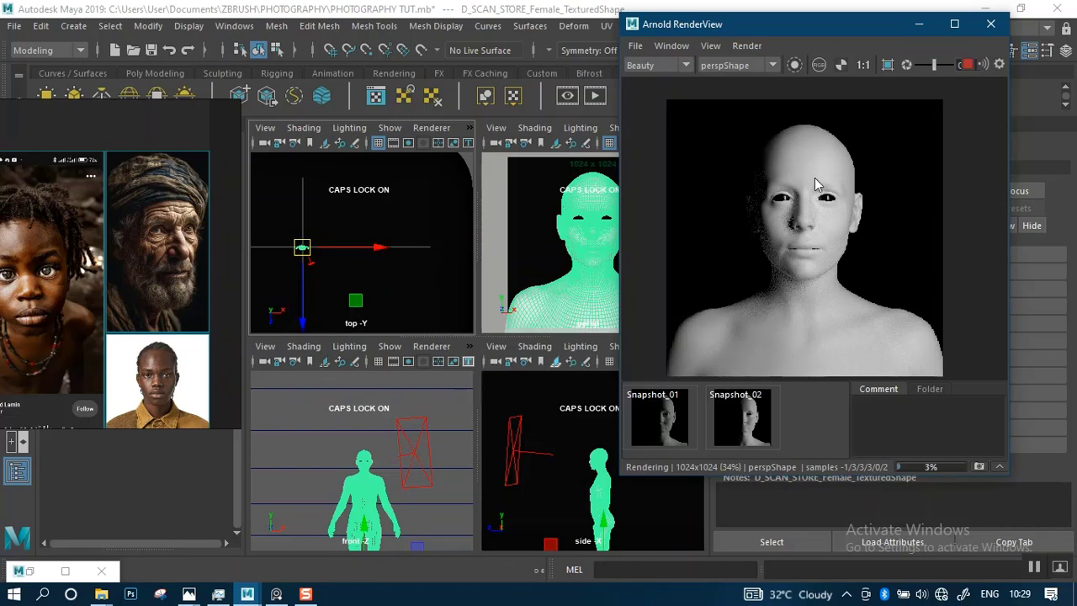
left_click(966, 64)
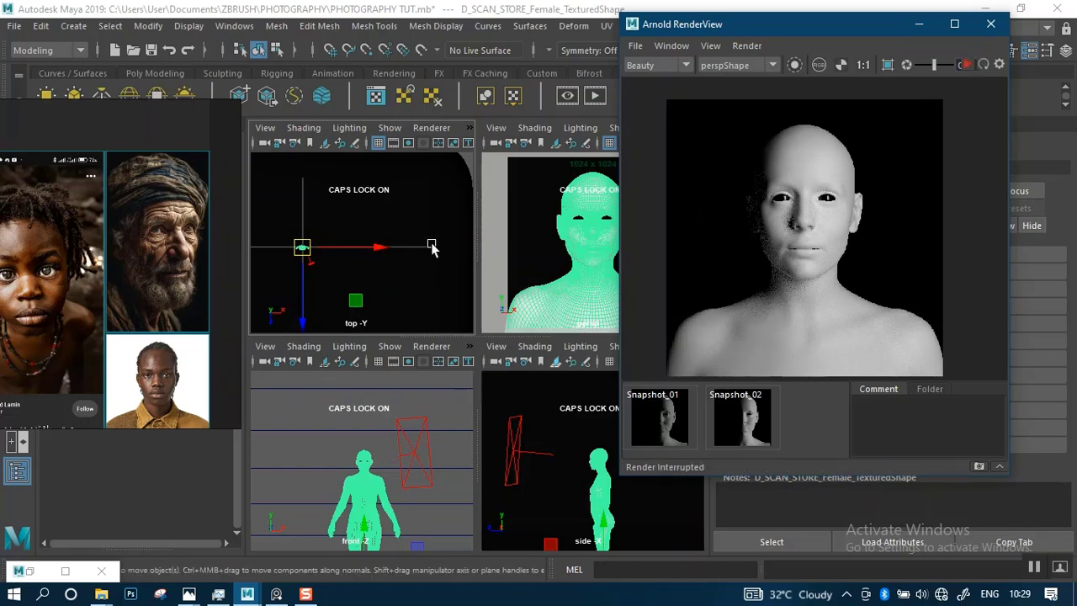
left_click(312, 262)
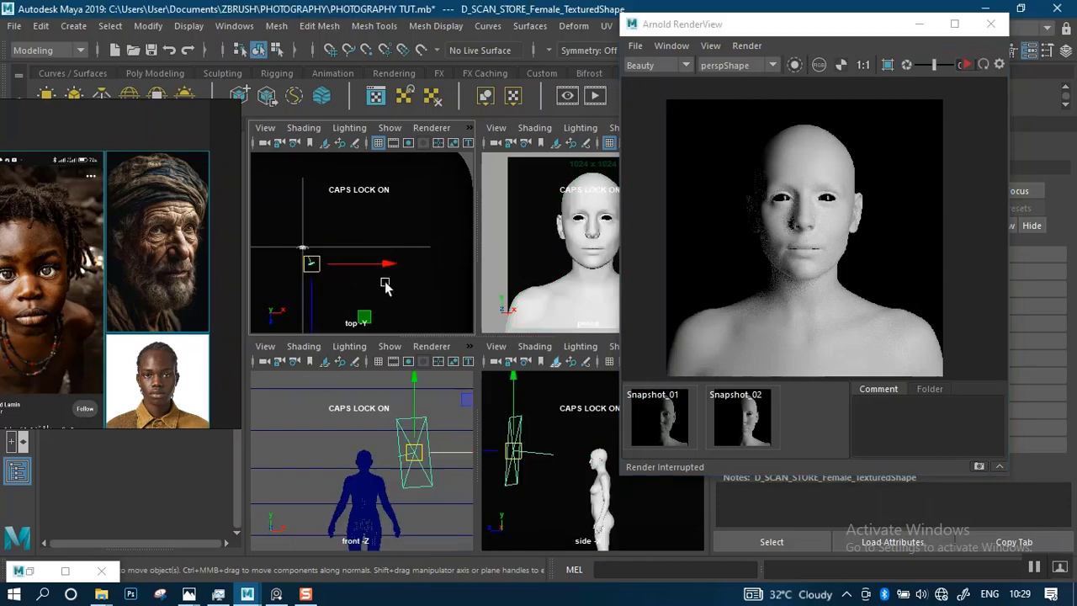
key("f")
scroll(398, 299, "down", 5)
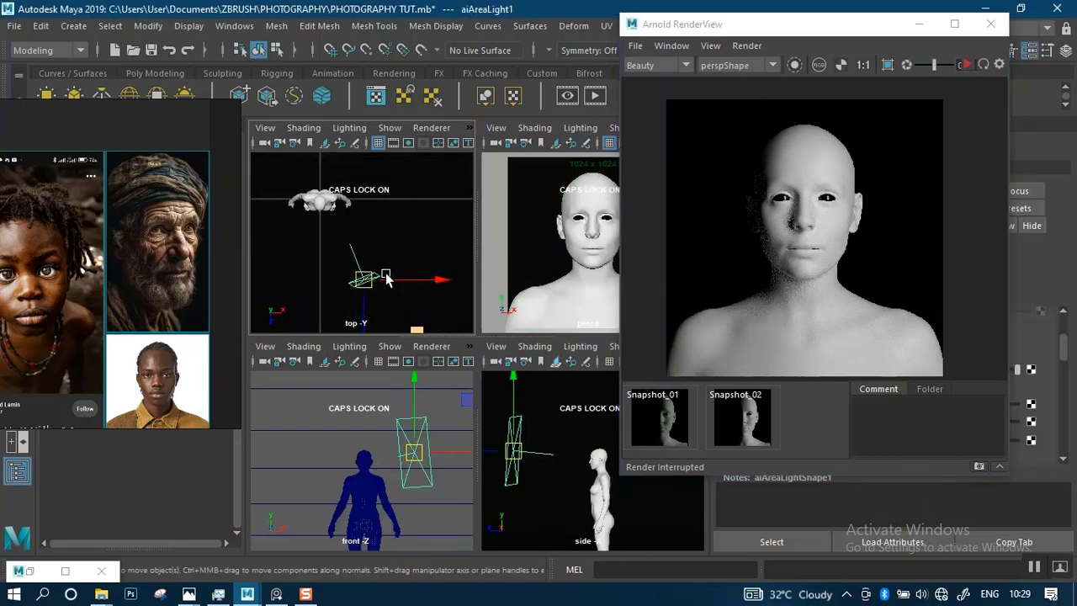
scroll(390, 294, "up", 2)
Pull the area light's aim point closer with its manipulator handles and restart the IPR render
key("t")
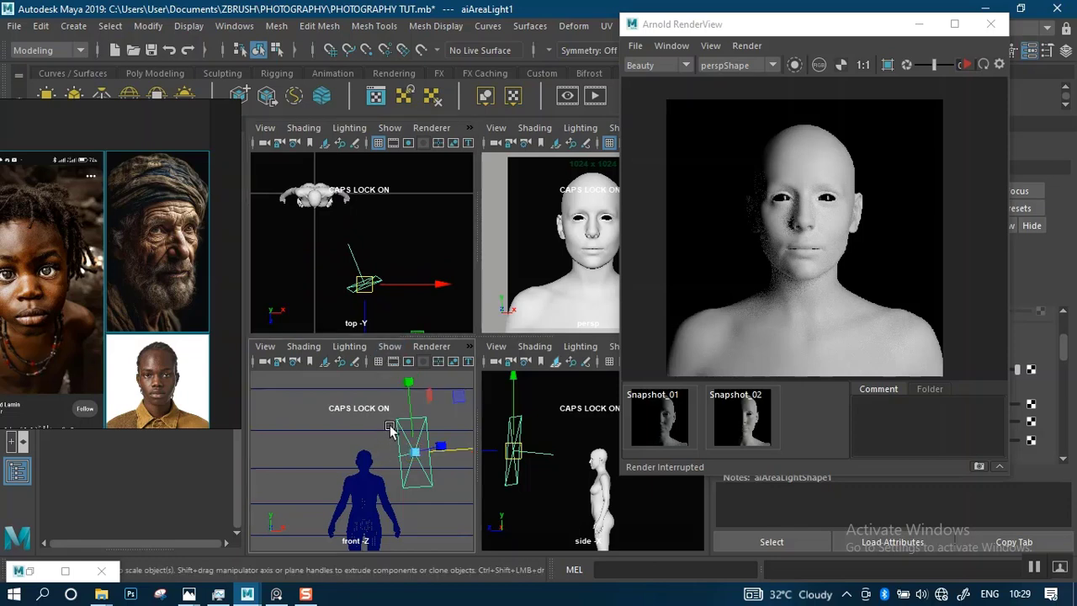
left_click_drag(433, 263, 410, 269)
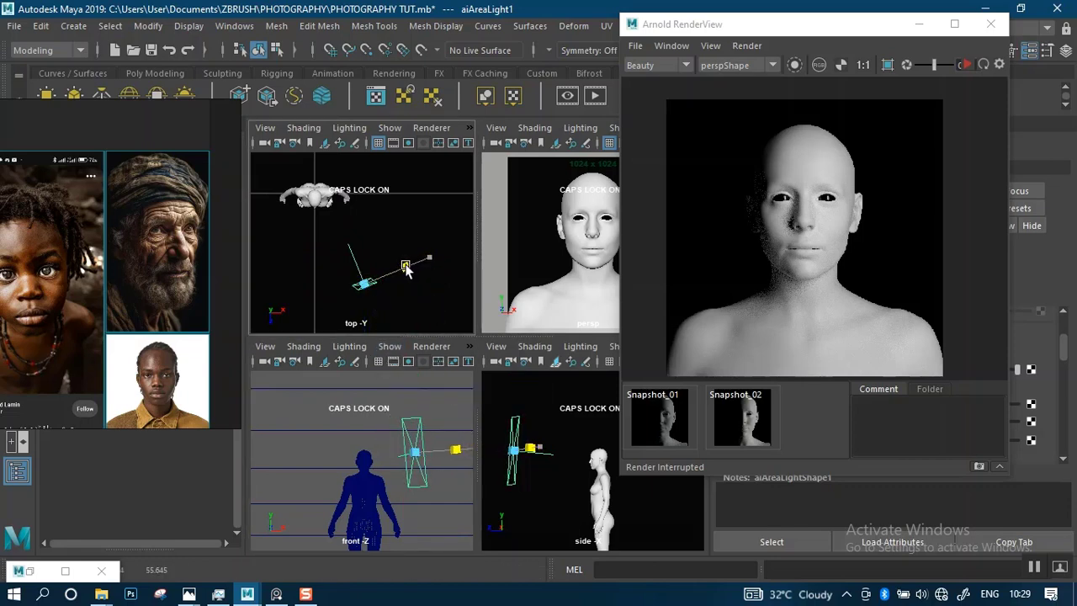
left_click(437, 271)
left_click(962, 66)
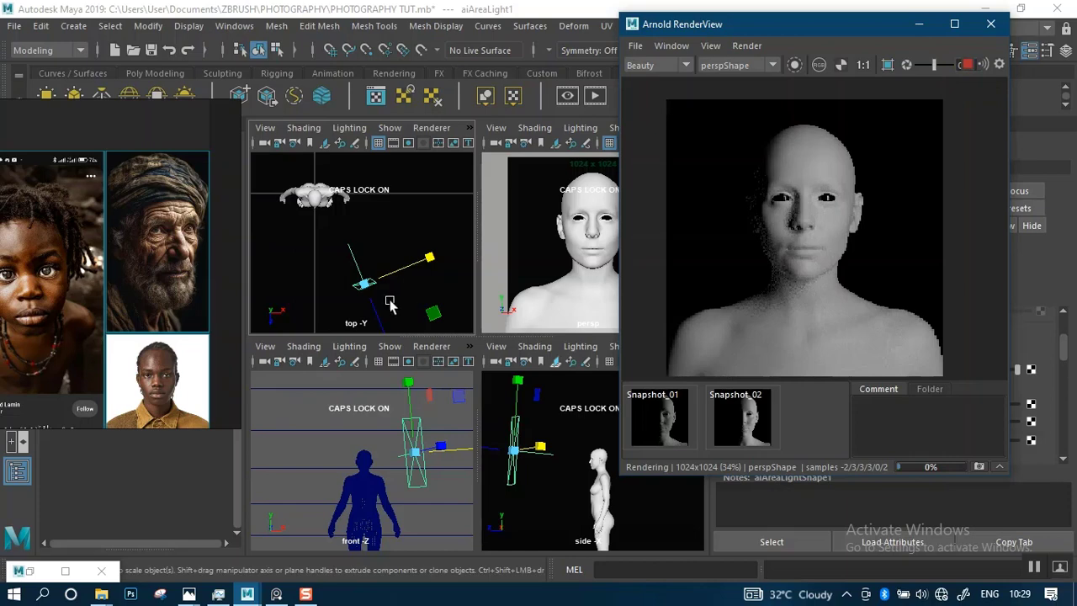
Move the area light to the side of the head so half the face is shadowed
key("w")
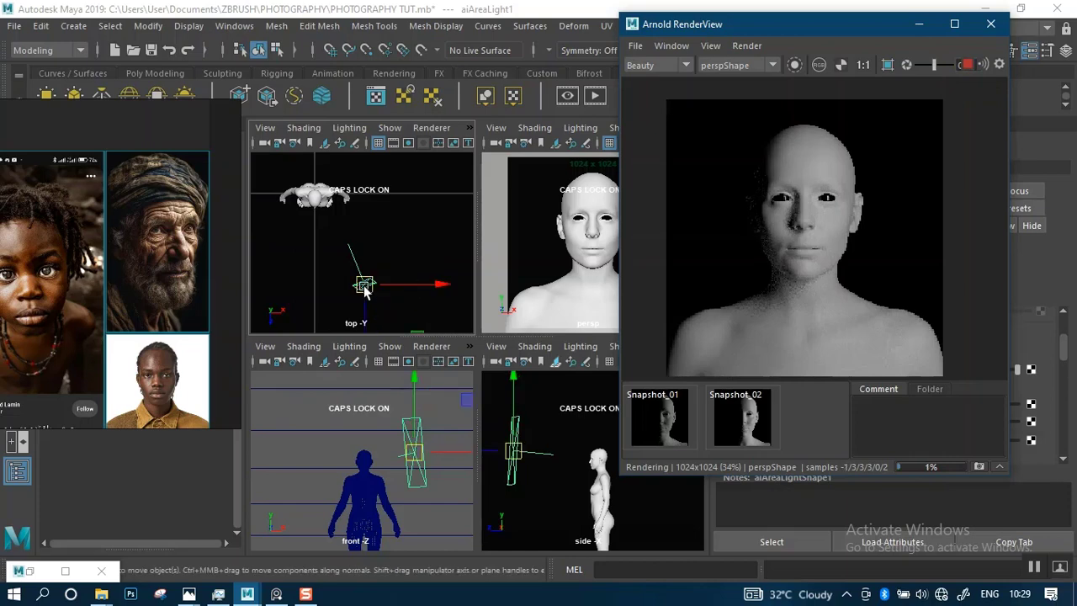
left_click(370, 287)
left_click_drag(370, 287, 385, 270)
key("r")
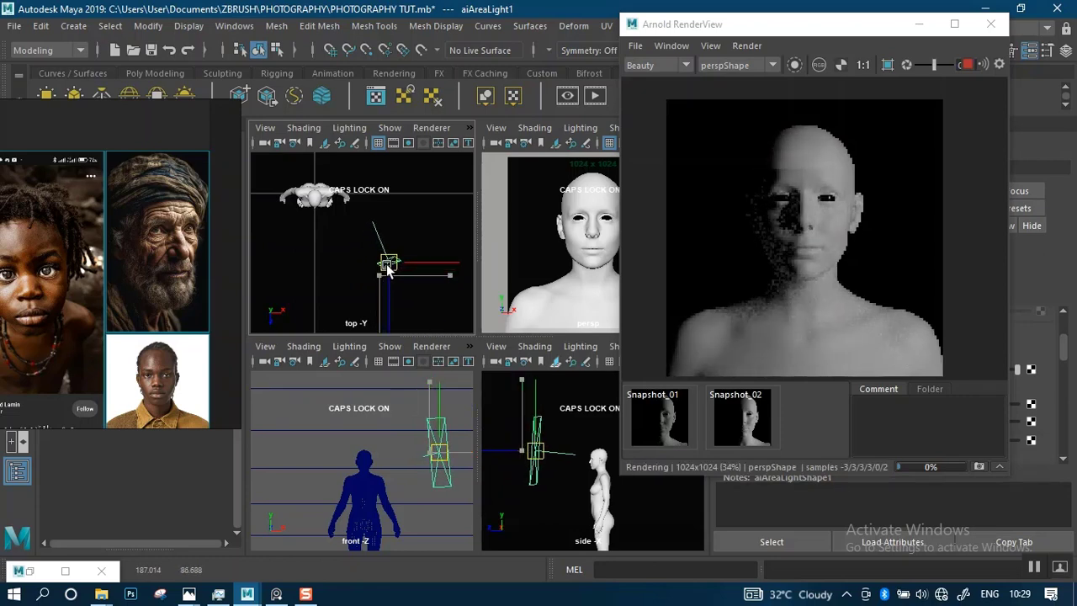
key("w")
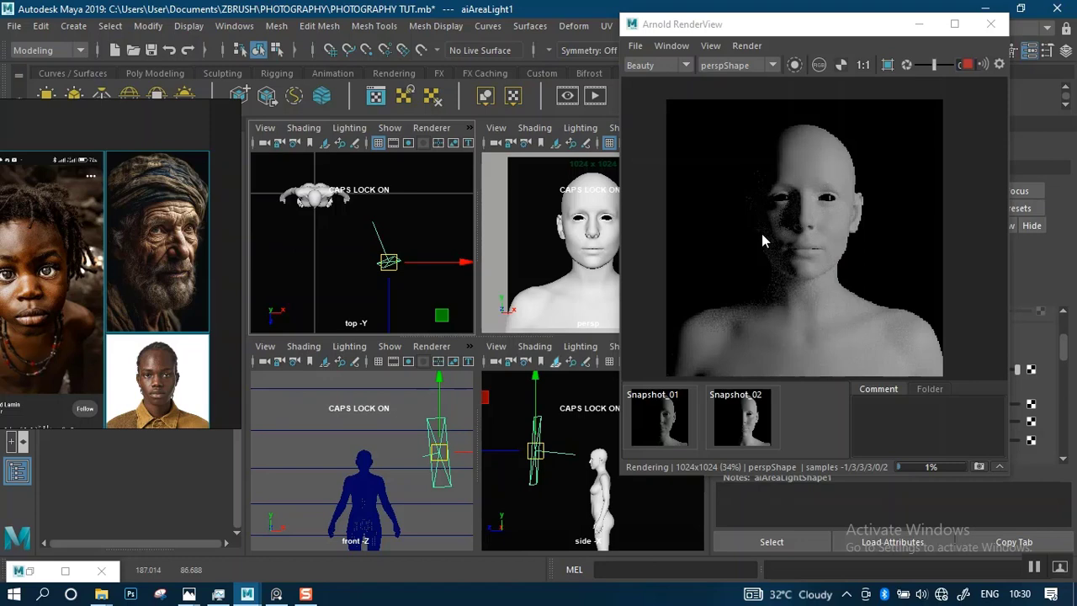
left_click_drag(206, 337, 320, 320)
scroll(314, 317, "up", 2)
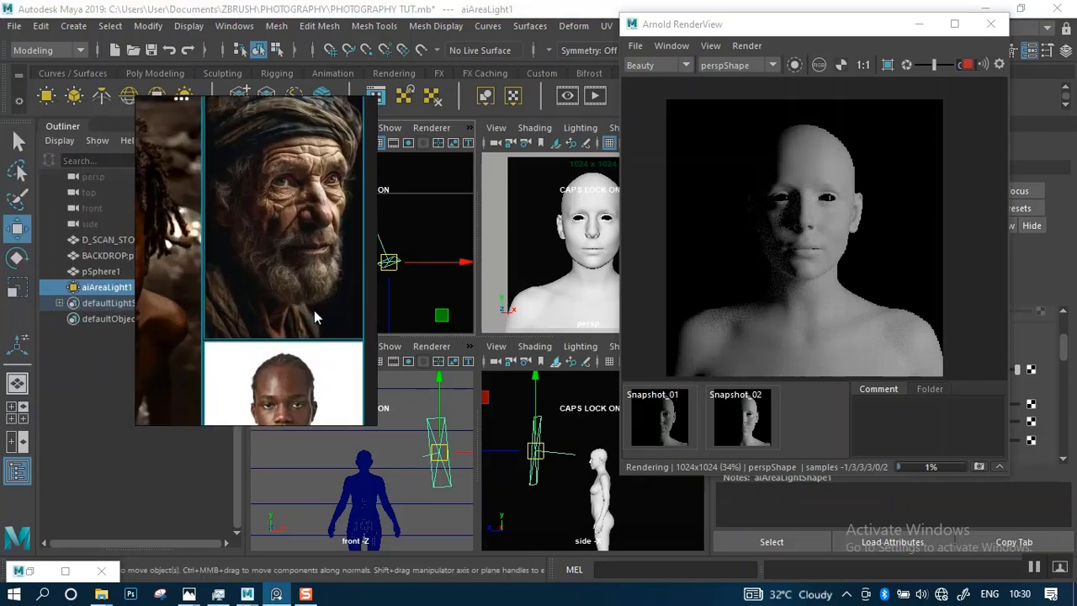
scroll(314, 318, "up", 4)
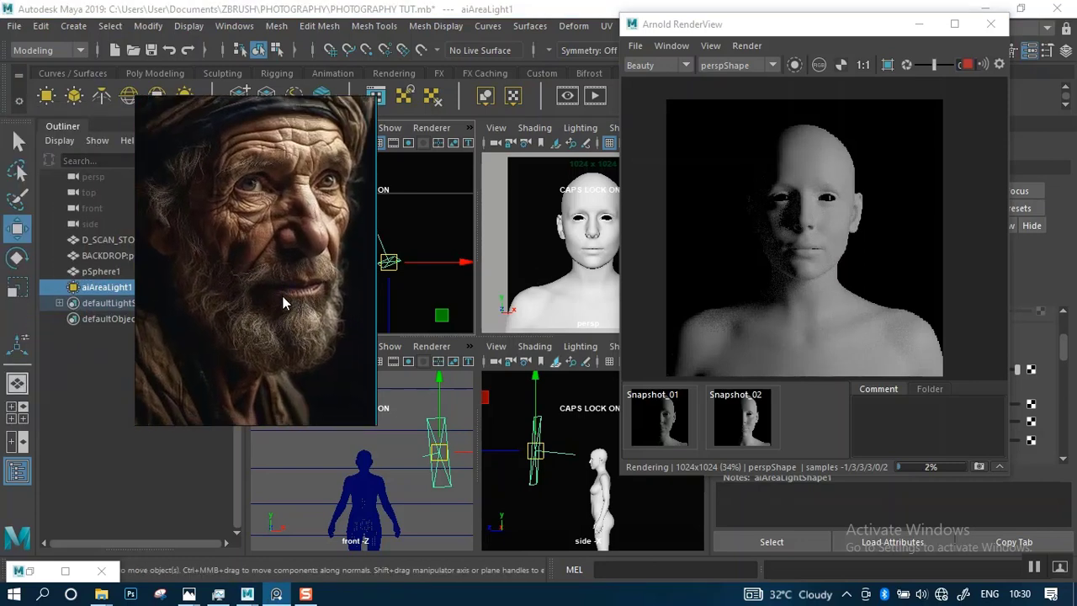
scroll(283, 299, "down", 2)
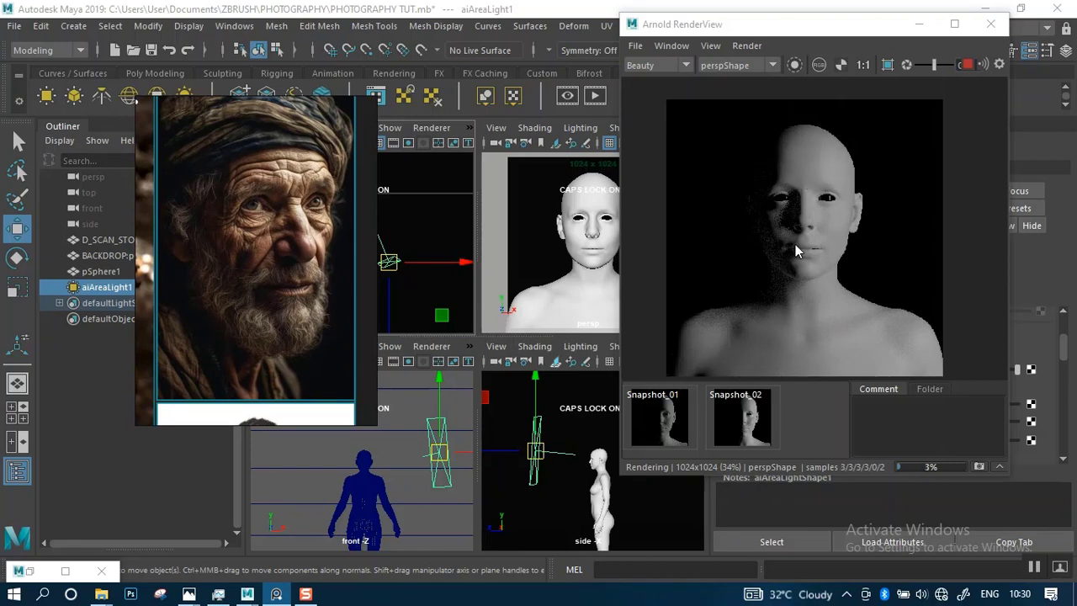
scroll(811, 203, "up", 2)
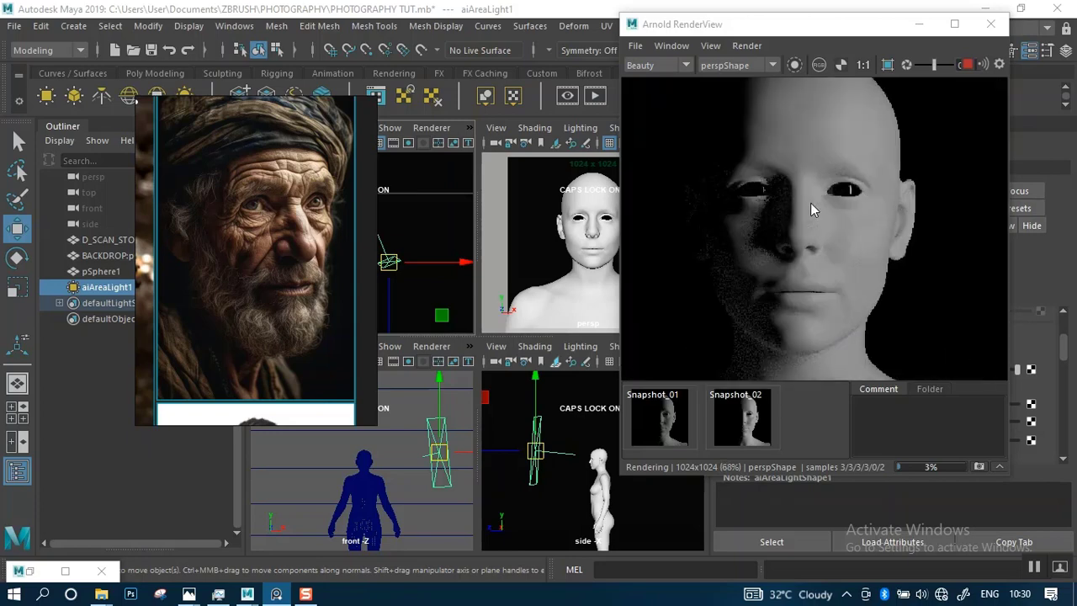
scroll(811, 221, "up", 2)
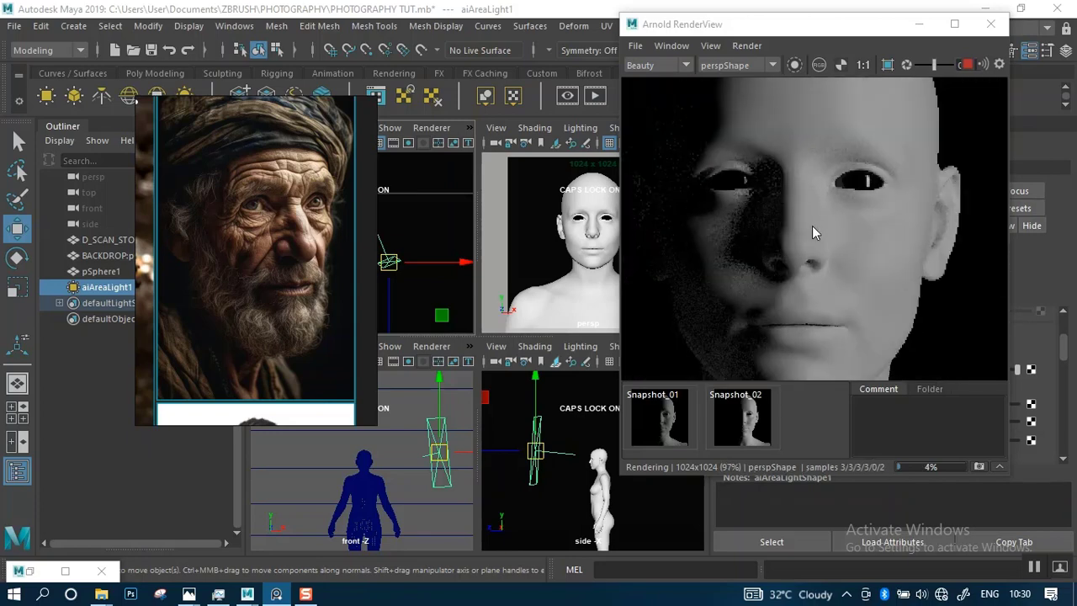
scroll(811, 225, "down", 4)
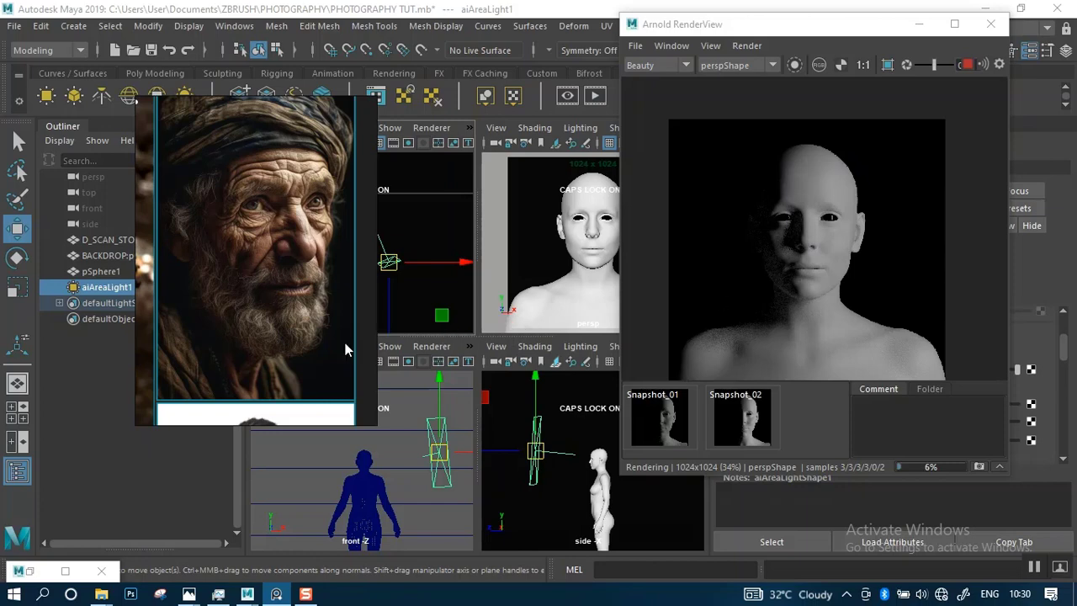
scroll(309, 346, "down", 3)
Browse the portrait thumbnails on the reference board
left_click_drag(319, 338, 448, 293)
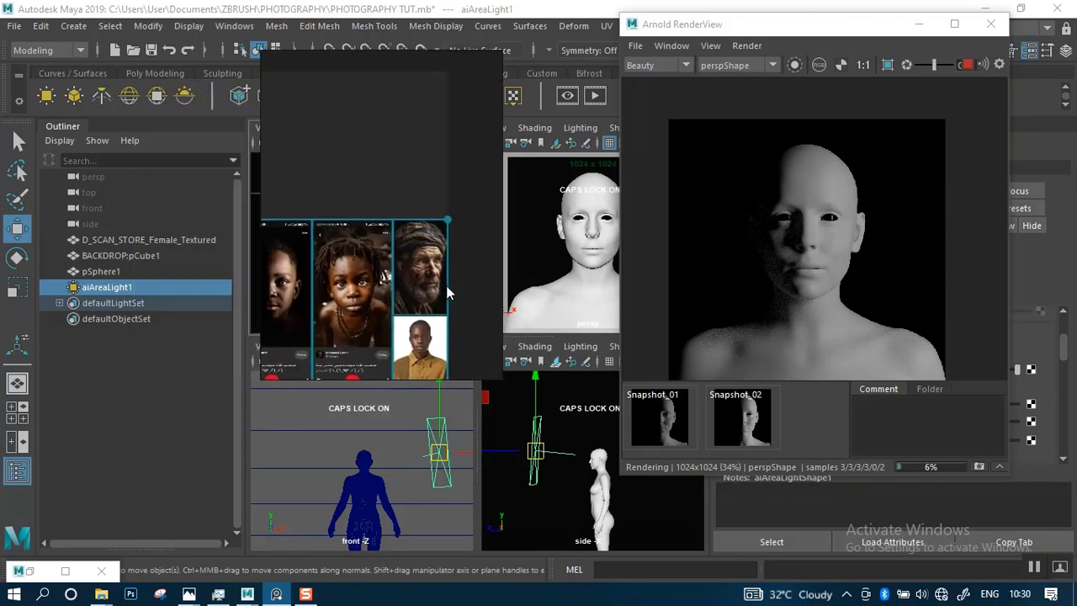
middle_click_drag(448, 293, 410, 266)
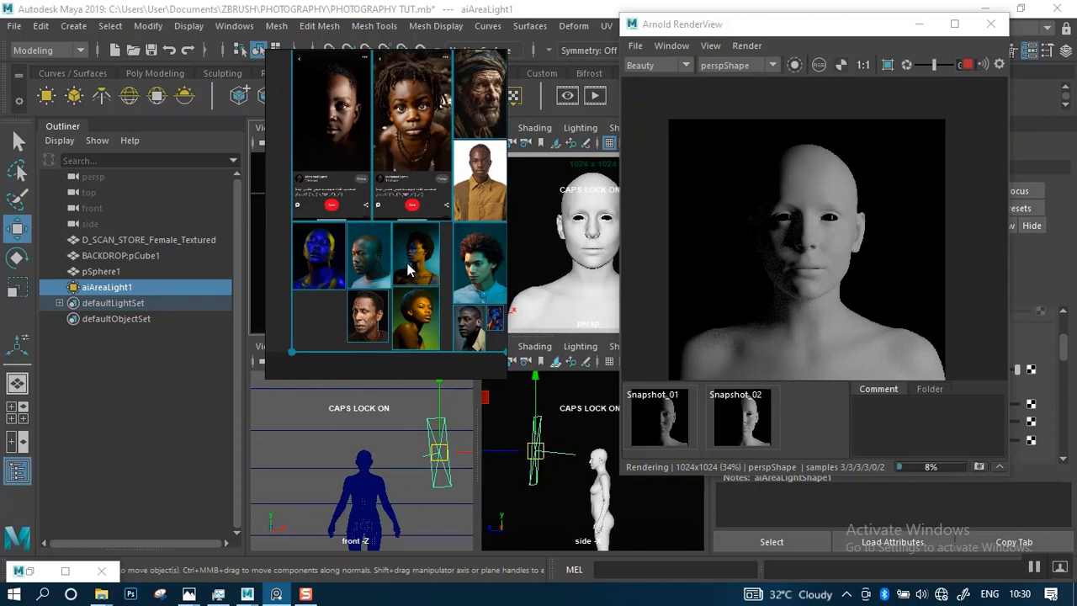
middle_click_drag(407, 268, 357, 277)
scroll(429, 220, "up", 6)
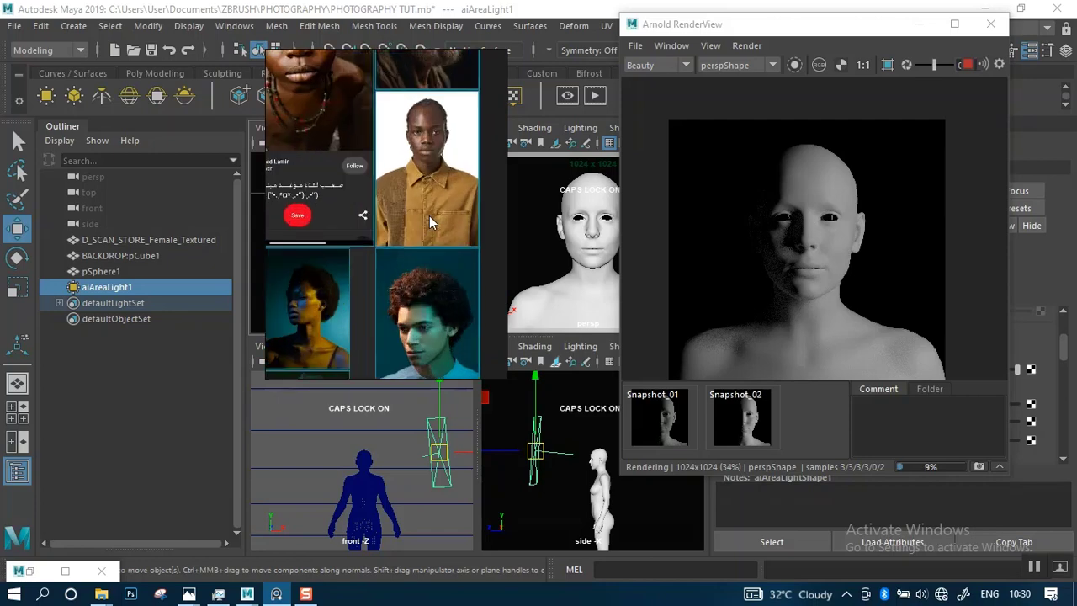
scroll(424, 266, "up", 4)
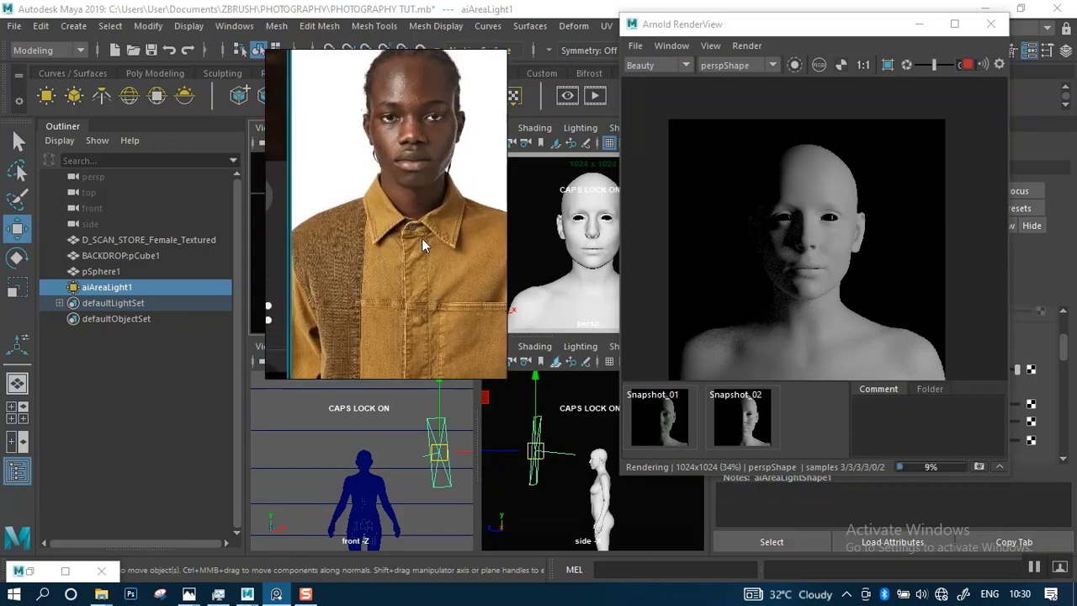
middle_click_drag(416, 261, 412, 294)
scroll(411, 294, "down", 1)
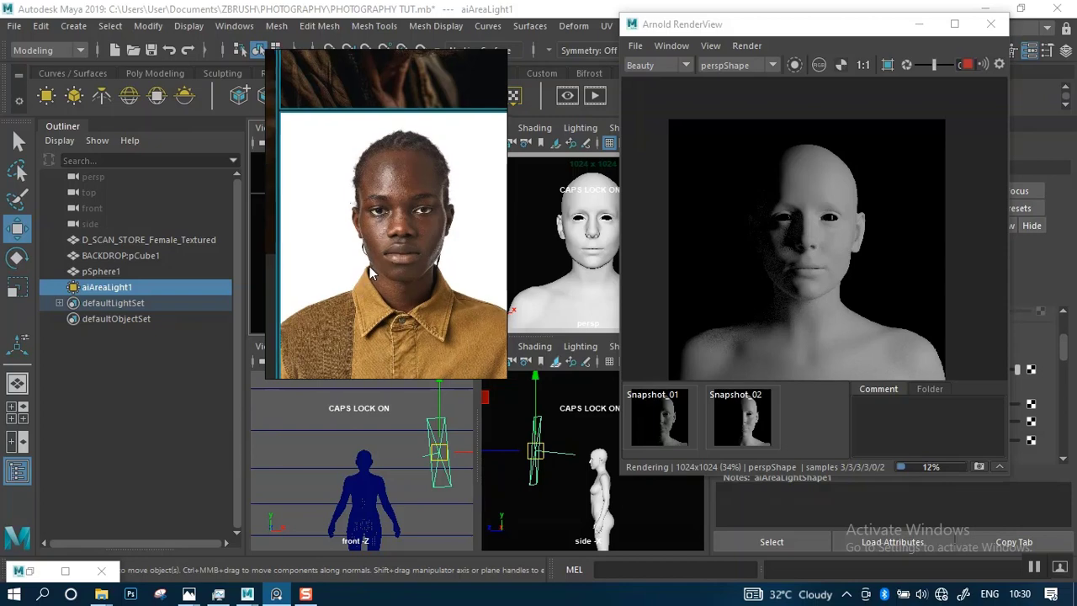
scroll(371, 265, "right", 2)
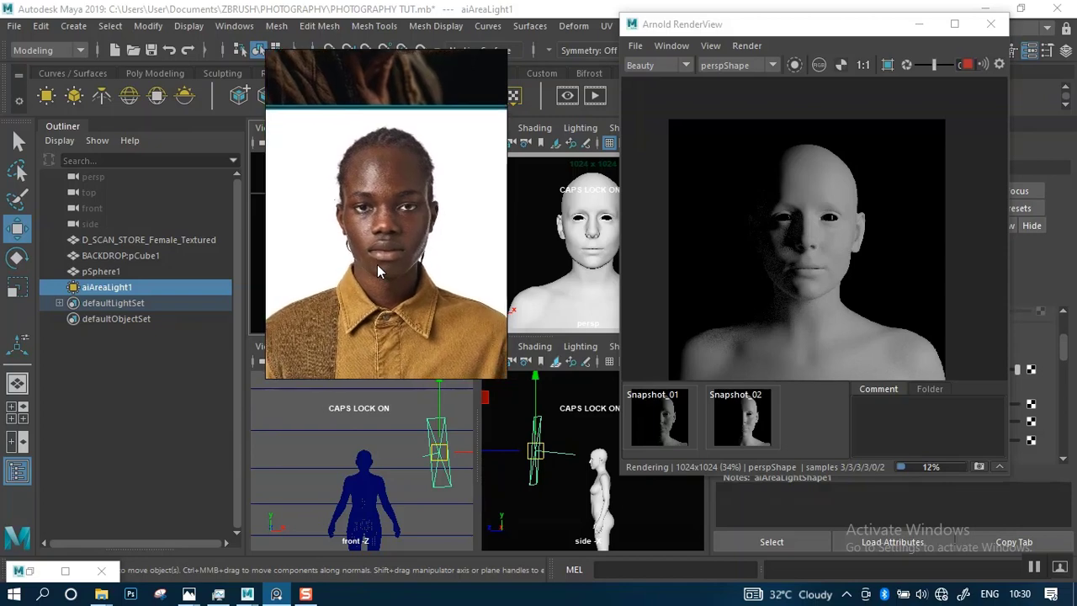
scroll(383, 263, "down", 1)
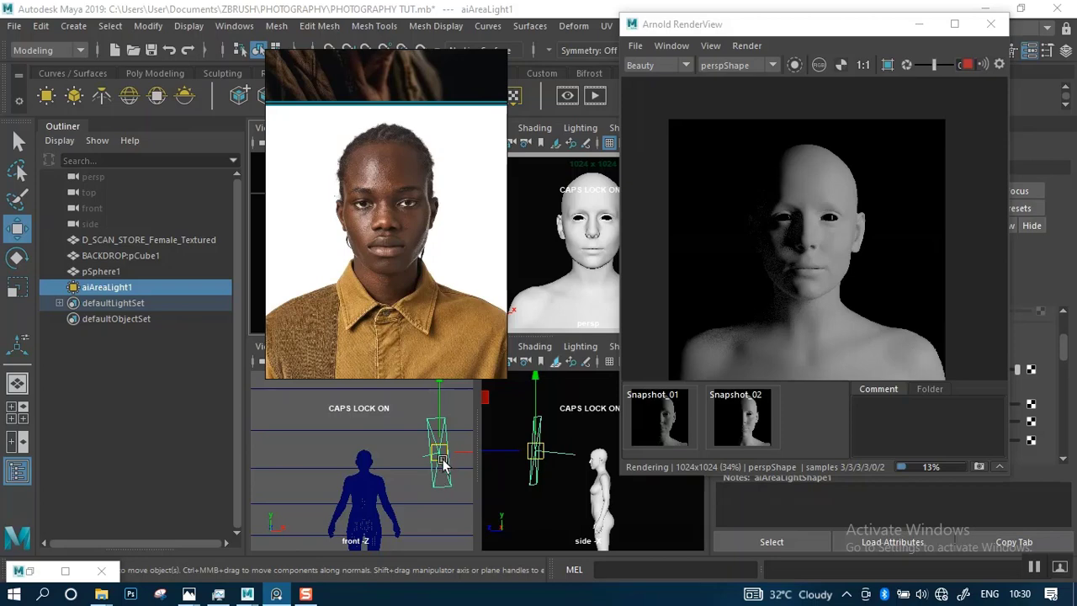
scroll(428, 309, "down", 3)
scroll(417, 270, "up", 4)
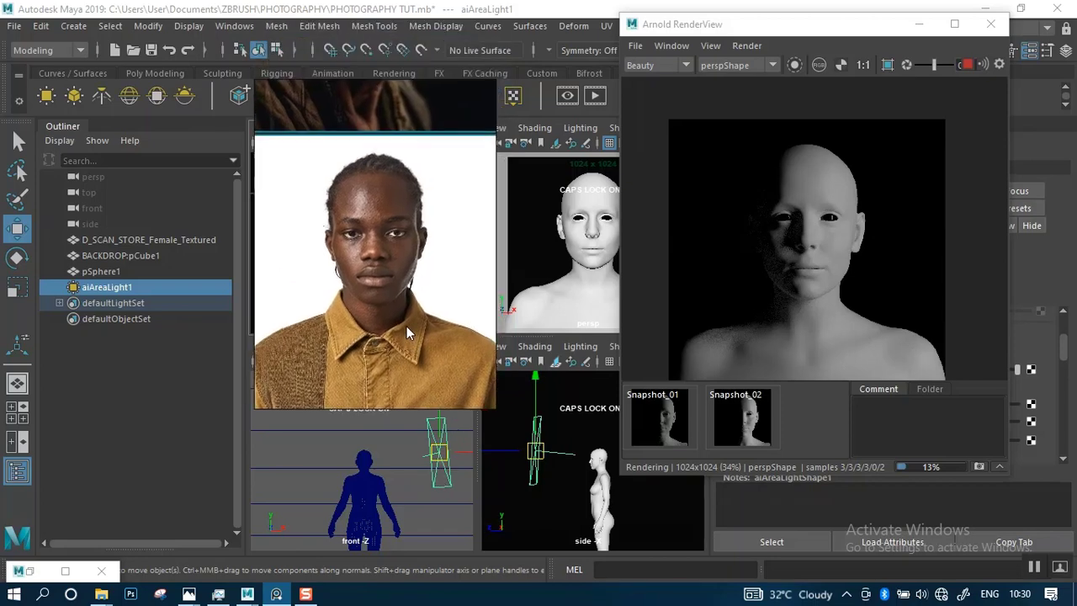
scroll(404, 262, "down", 3)
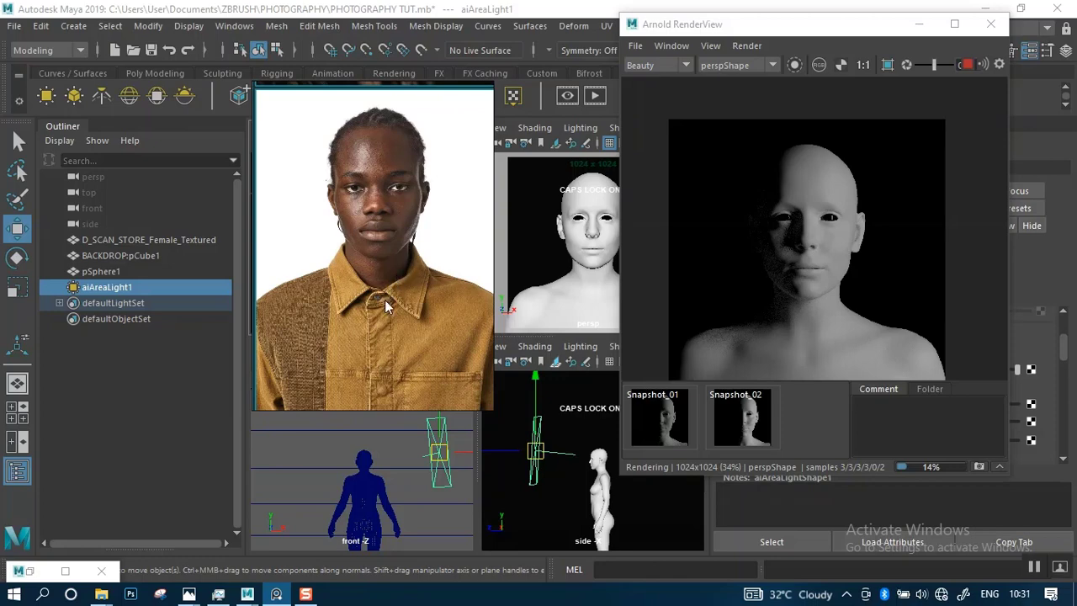
Zoom into the yellow-shirt portrait's face and eyes, then move the viewer left
left_click_drag(384, 300, 384, 326)
scroll(383, 317, "up", 3)
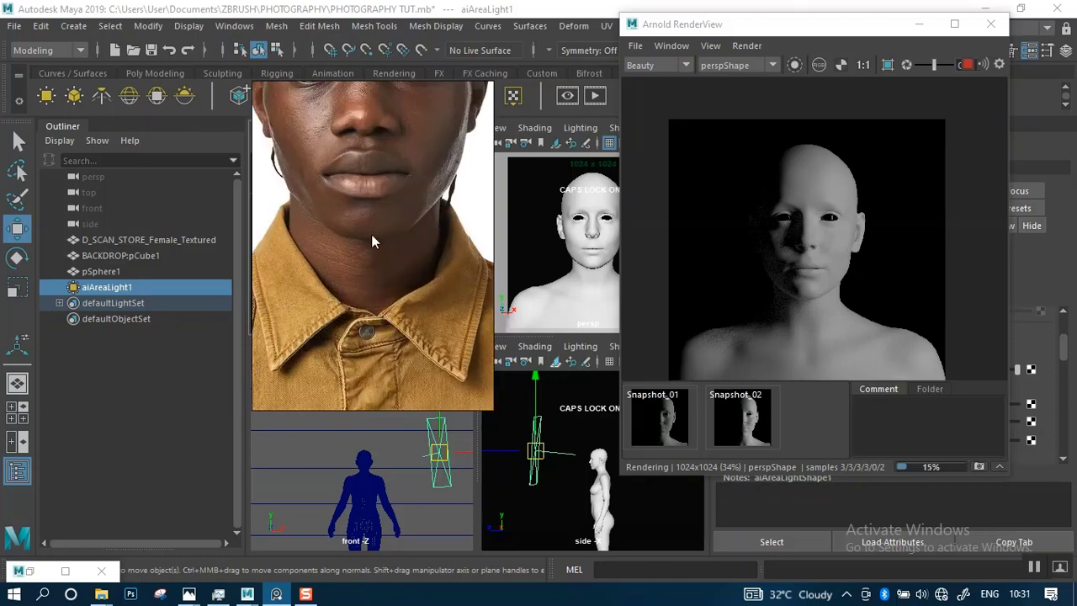
scroll(378, 275, "up", 2)
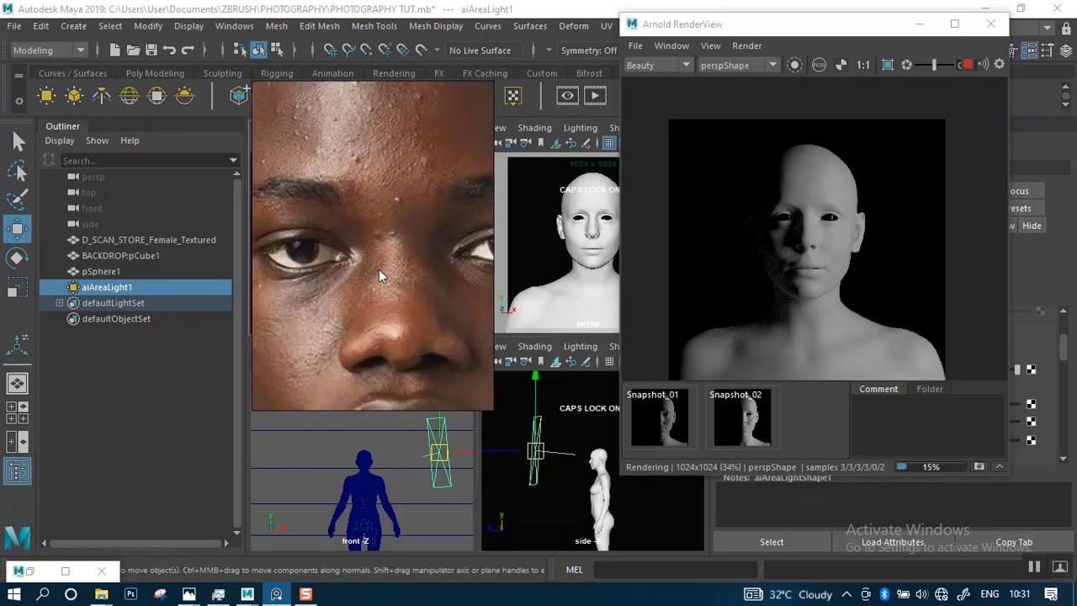
left_click_drag(356, 298, 251, 286)
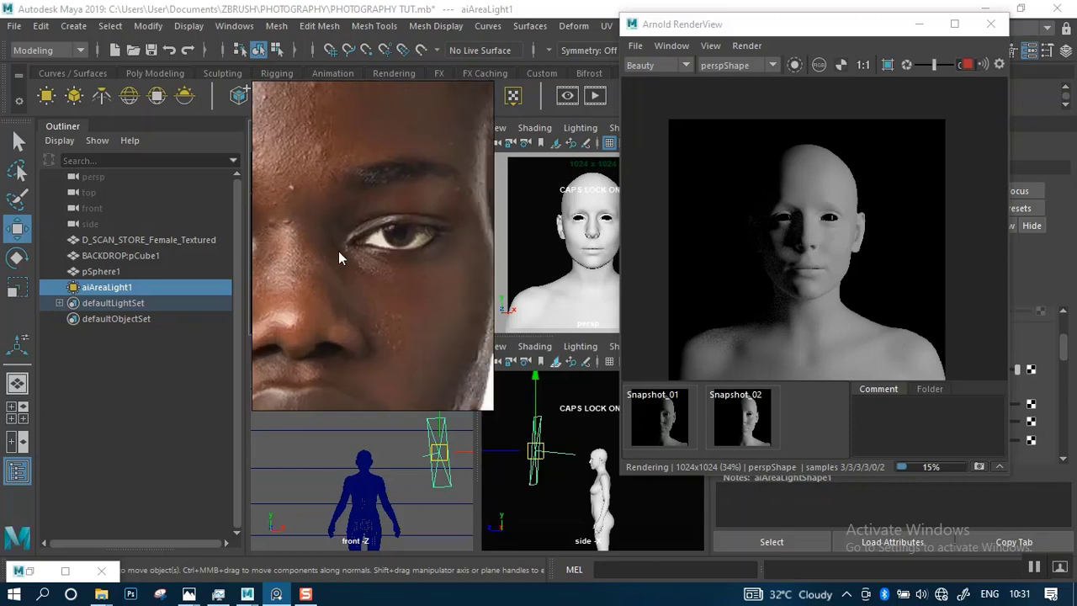
left_click_drag(338, 251, 316, 263)
scroll(317, 264, "up", 6)
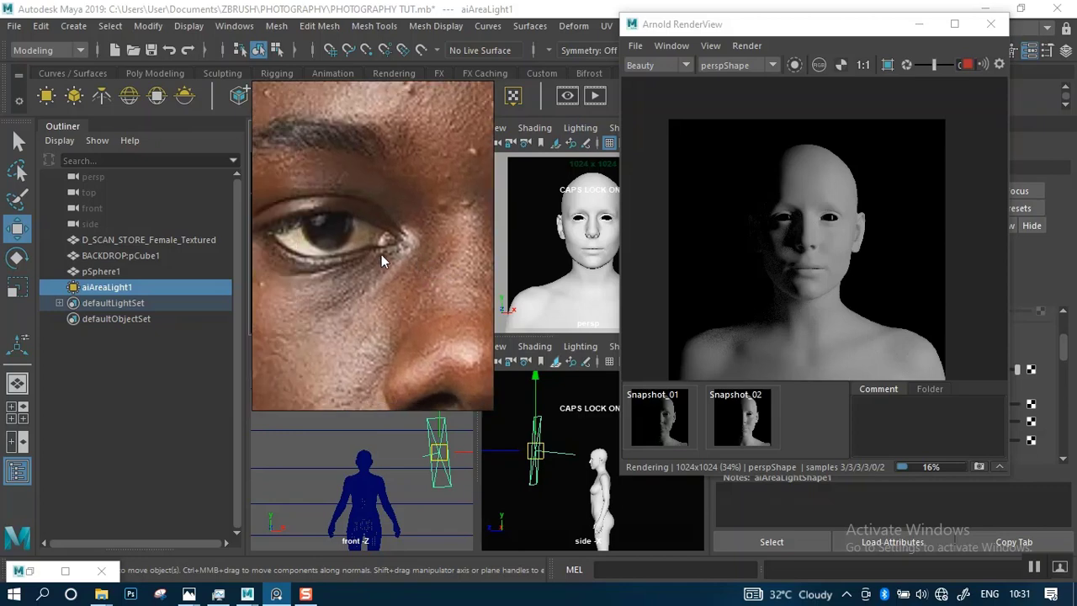
scroll(373, 235, "up", 6)
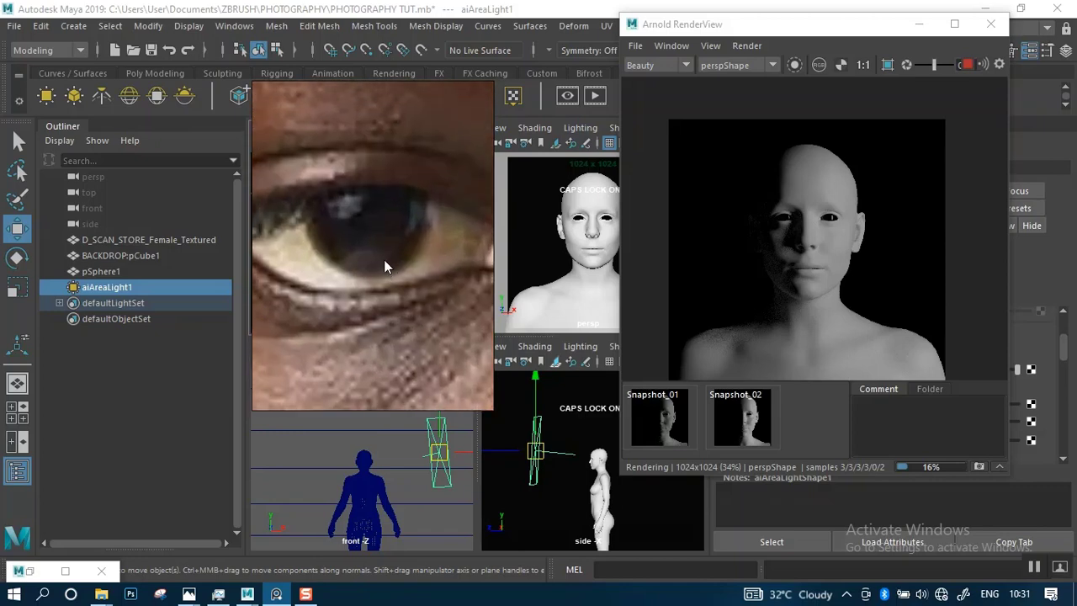
scroll(363, 235, "down", 2)
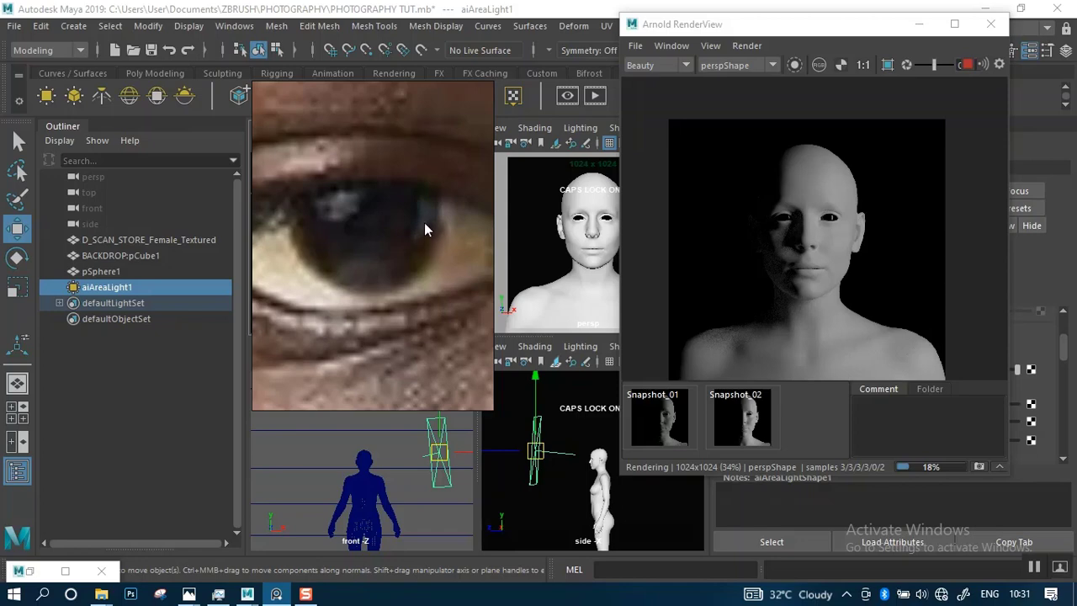
scroll(424, 222, "down", 10)
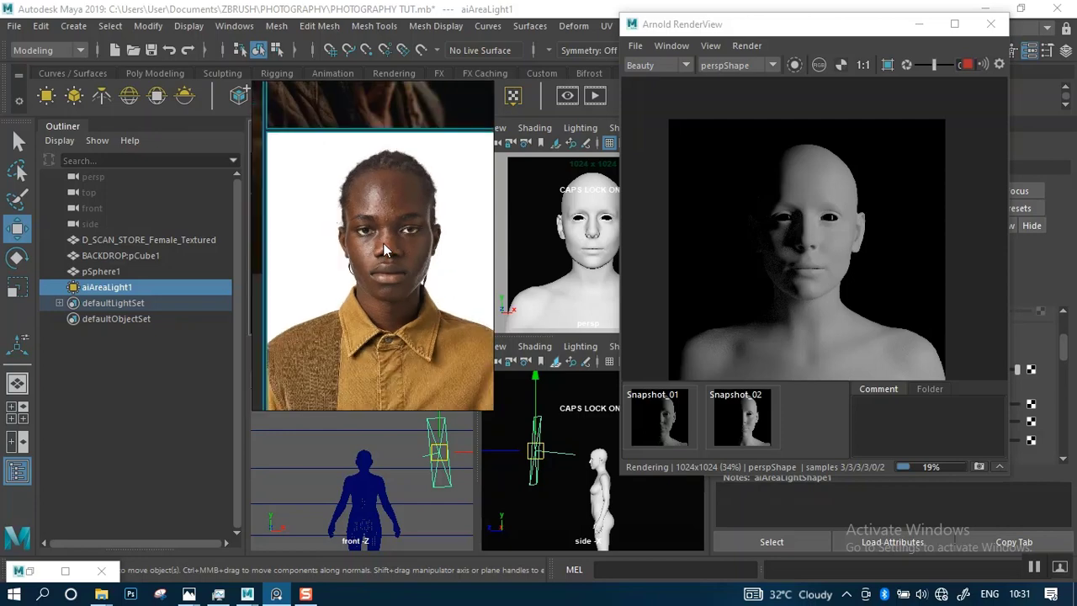
scroll(381, 237, "up", 3)
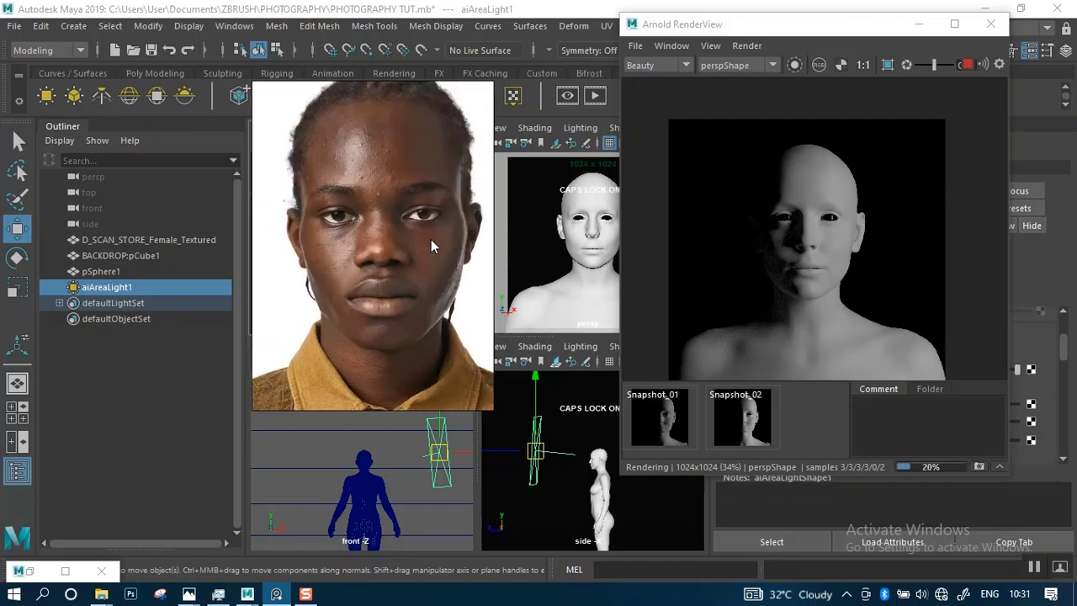
scroll(348, 260, "up", 3)
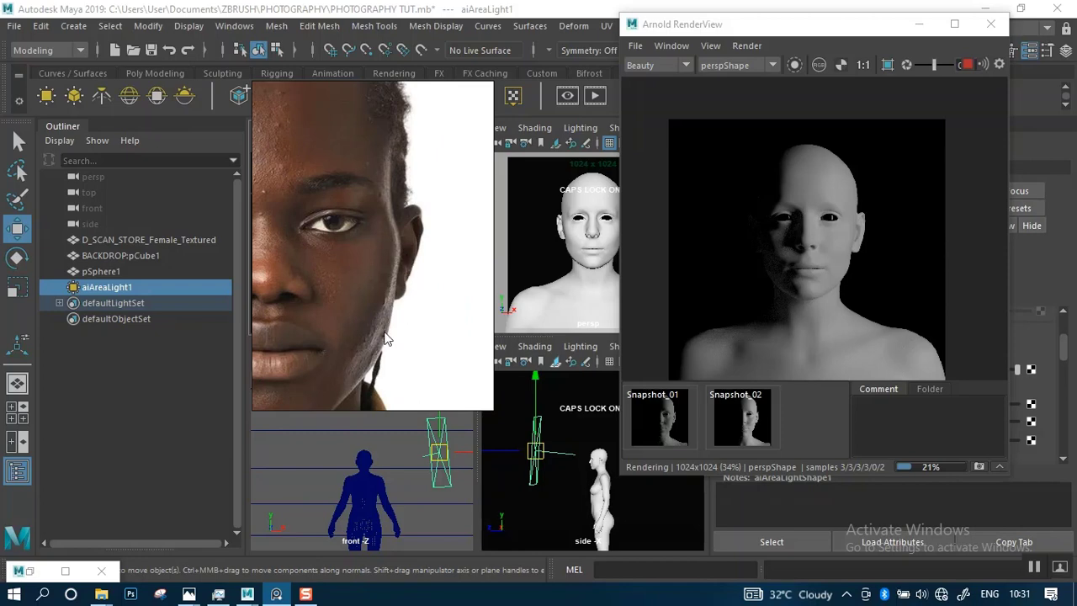
scroll(384, 338, "down", 5)
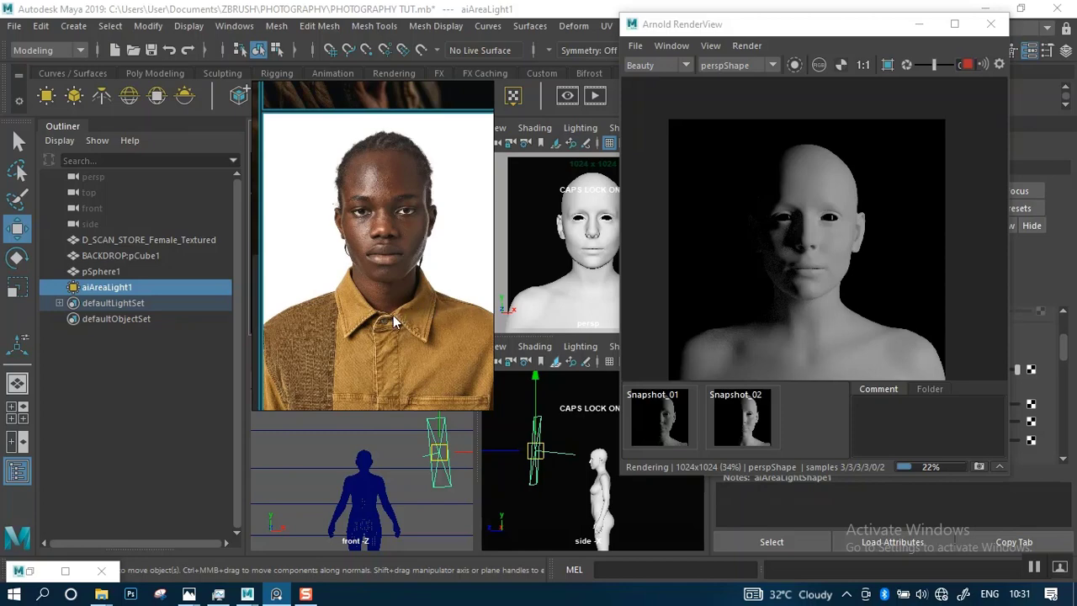
left_click_drag(387, 316, 175, 346)
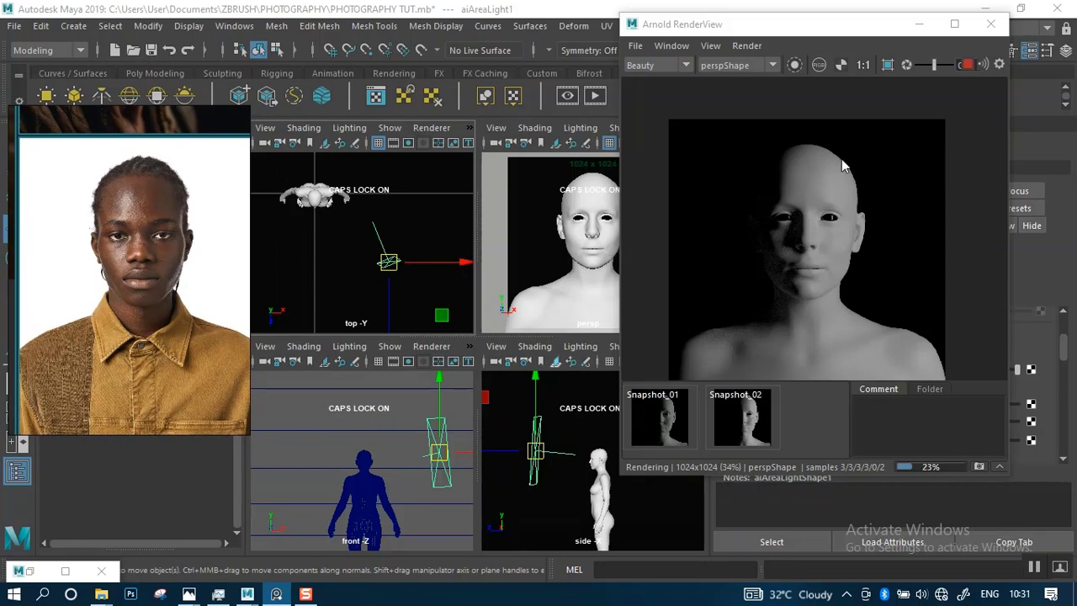
Stop the render, store it as Snapshot_03, and move windows aside to show the Attribute Editor
left_click(967, 65)
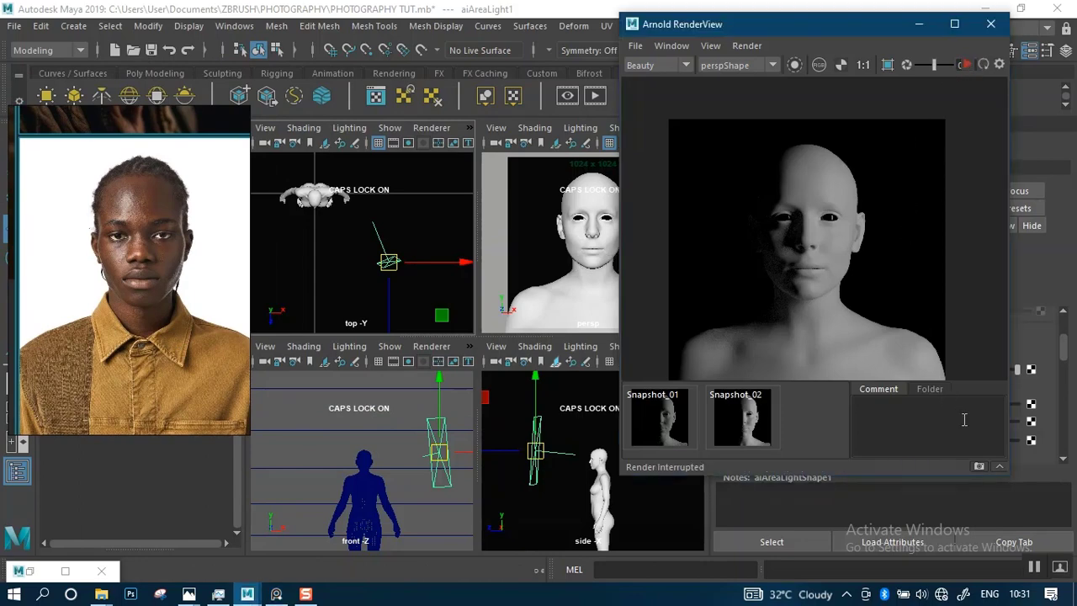
left_click(979, 467)
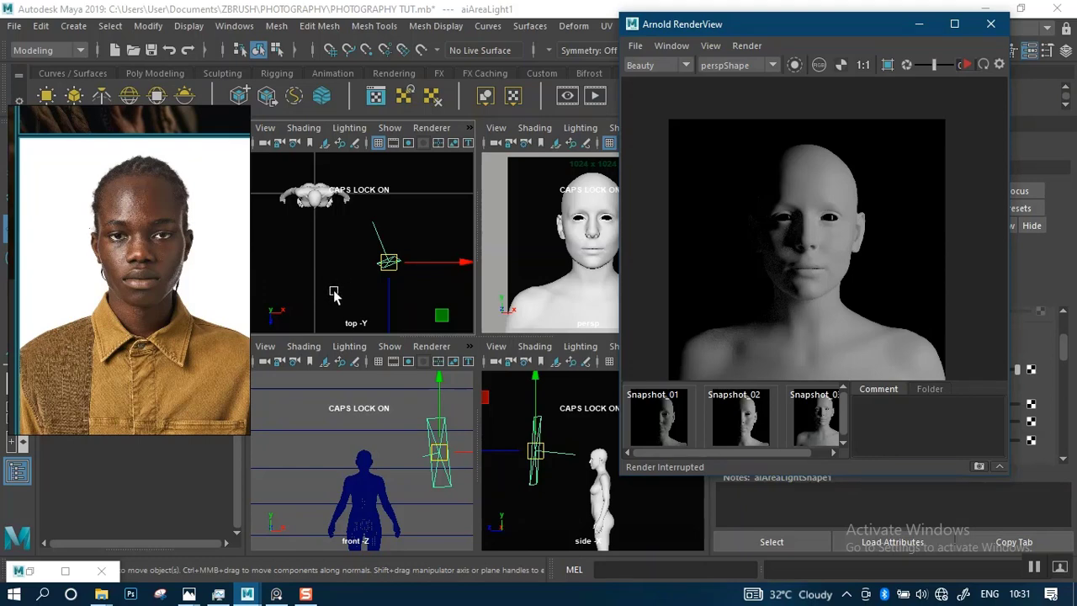
left_click_drag(160, 324, 949, 319)
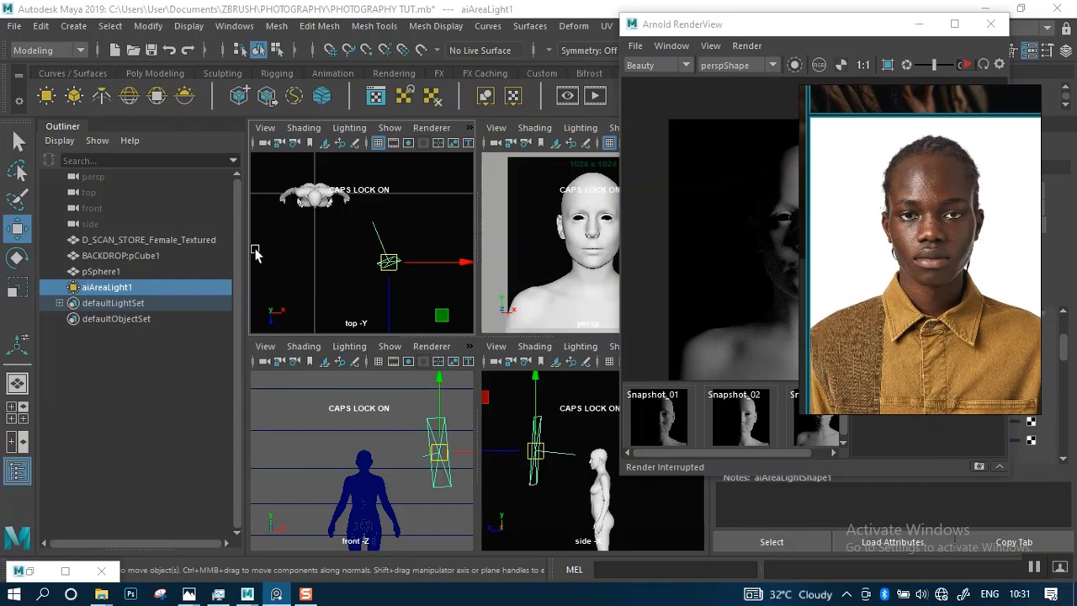
left_click_drag(863, 328, 225, 290)
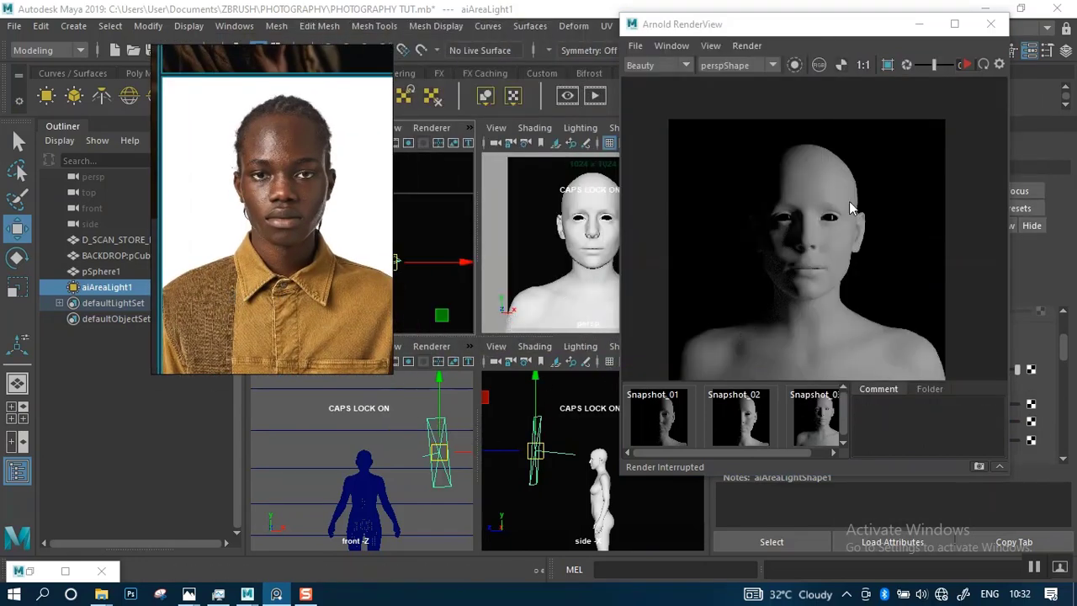
left_click_drag(892, 25, 538, 37)
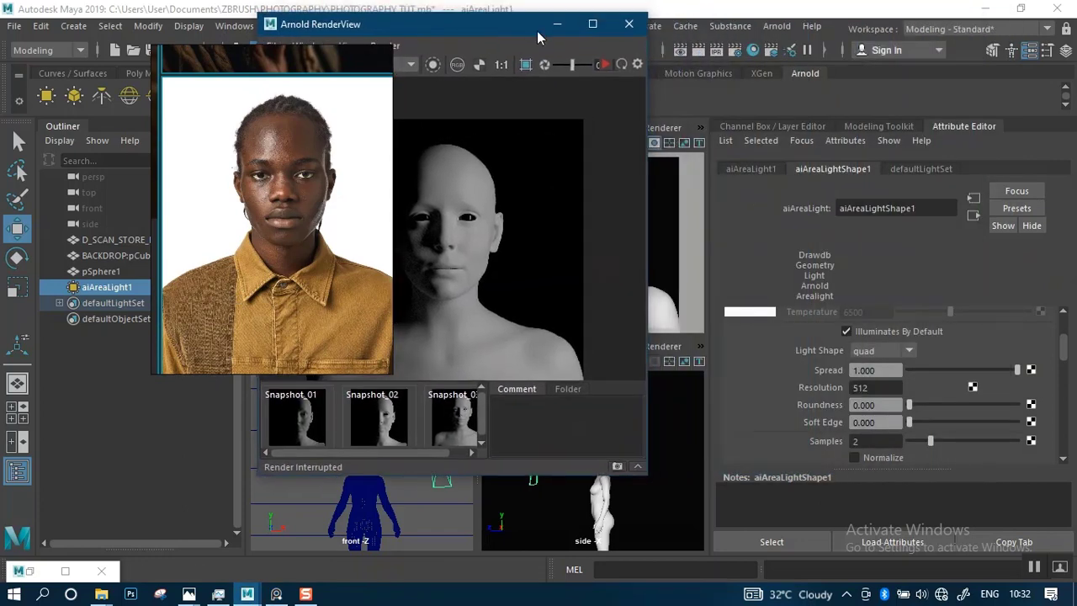
Change aiAreaLightShape1's Light Shape from quad to disk and zoom the reference photo into the face
left_click(907, 353)
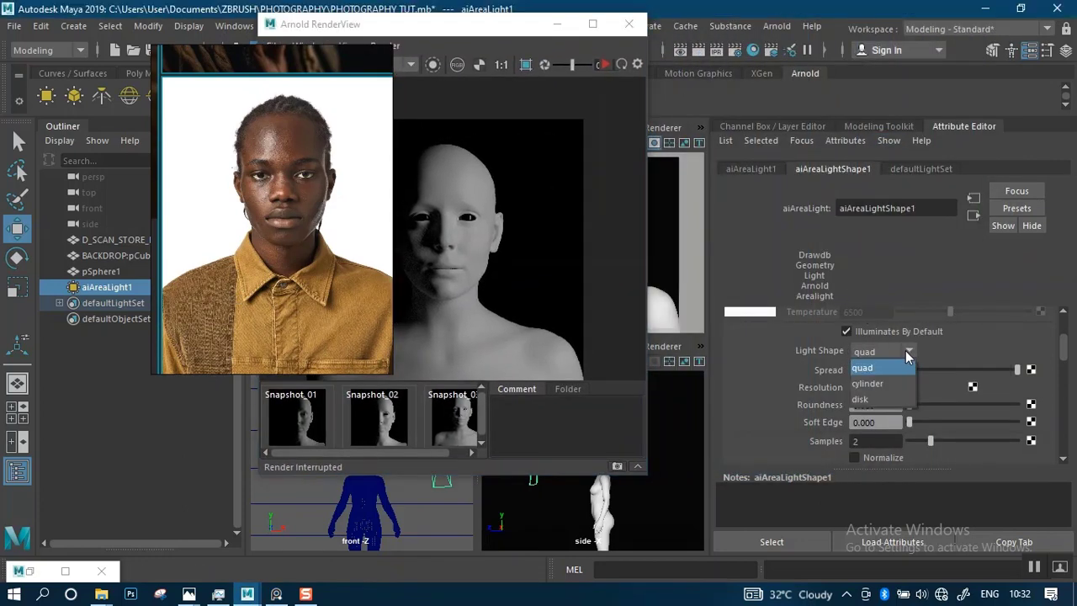
left_click(865, 399)
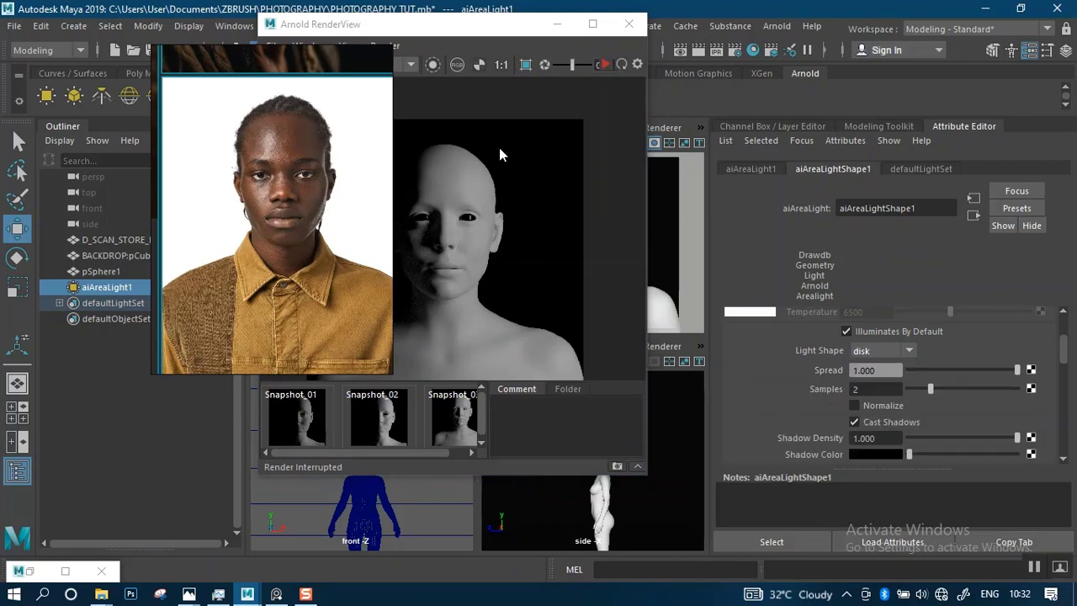
scroll(293, 199, "up", 6)
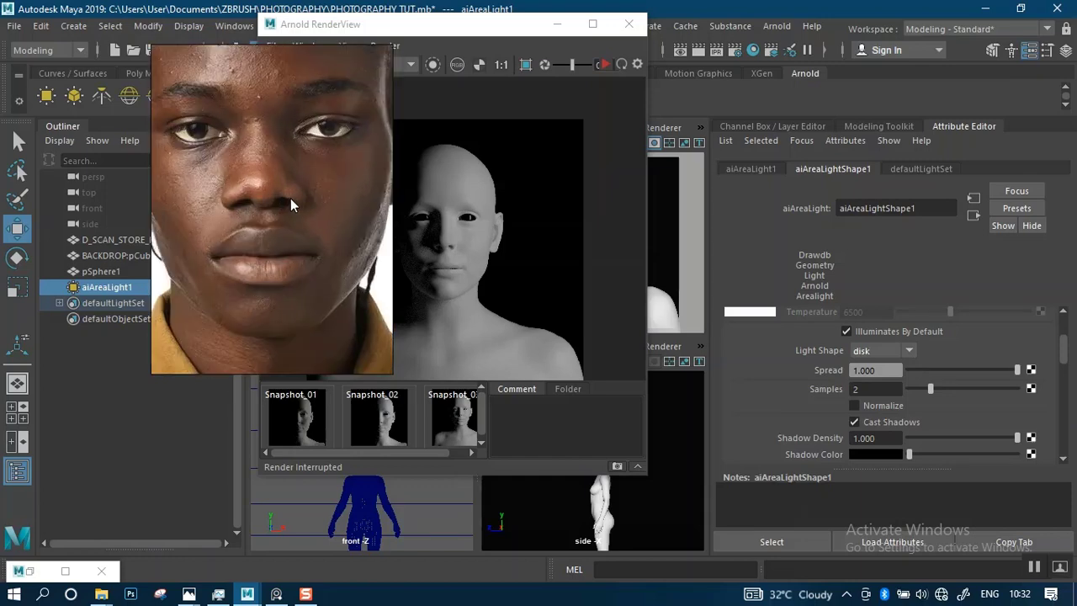
mouse_move(239, 160)
middle_mouse_down()
mouse_move(291, 171)
mouse_move(258, 167)
middle_mouse_up()
scroll(260, 154, "up", 2)
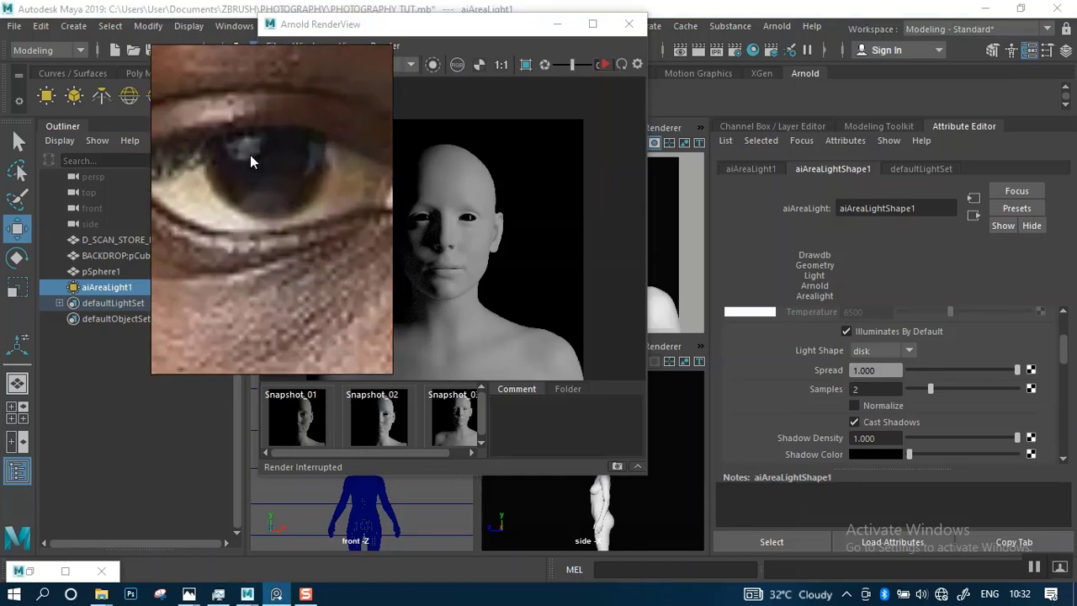
scroll(250, 155, "down", 3)
scroll(259, 160, "down", 3)
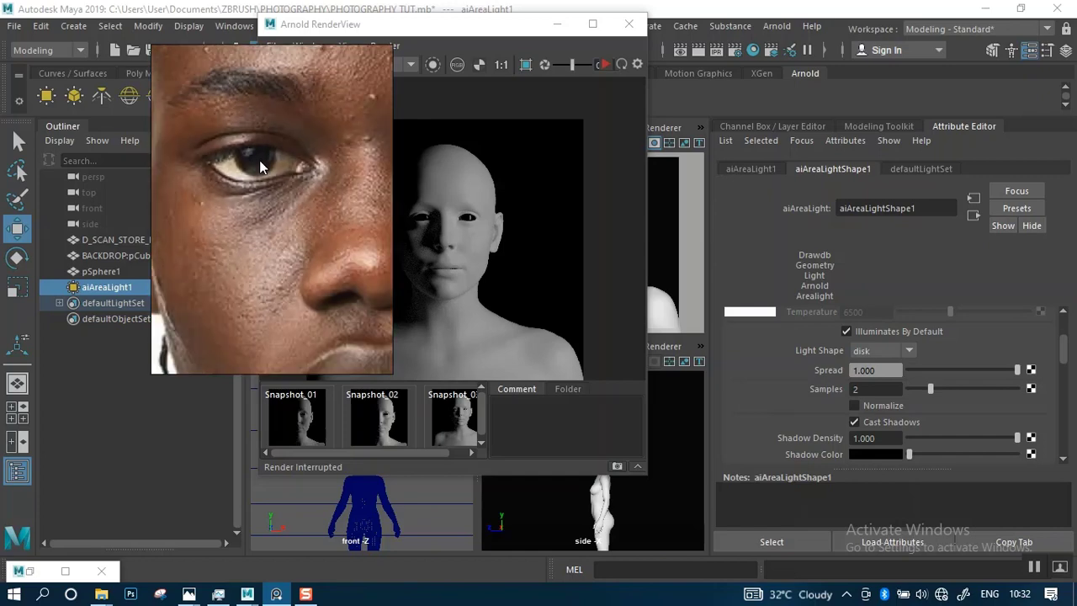
Move the reference photo and render window aside to uncover the active viewports
left_click_drag(259, 160, 82, 167)
left_click_drag(473, 34, 862, 29)
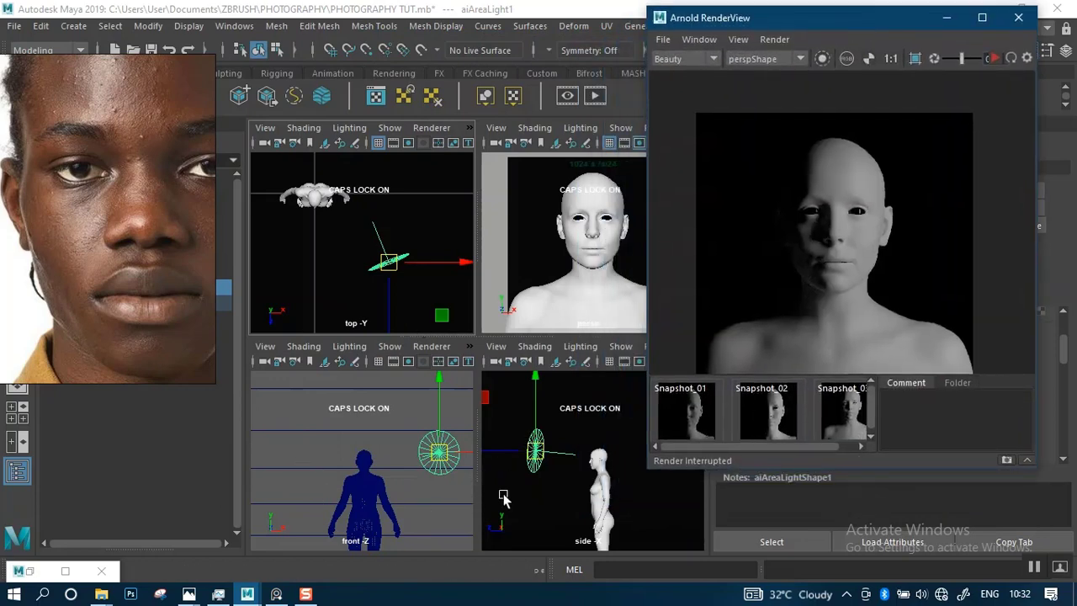
left_click(427, 476)
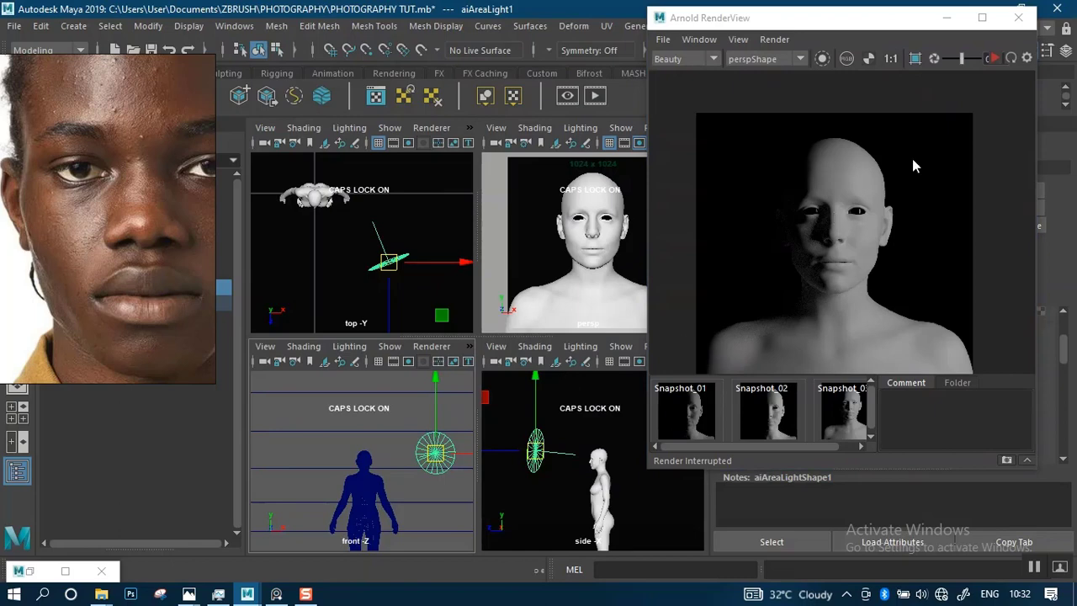
left_click_drag(871, 29, 598, 51)
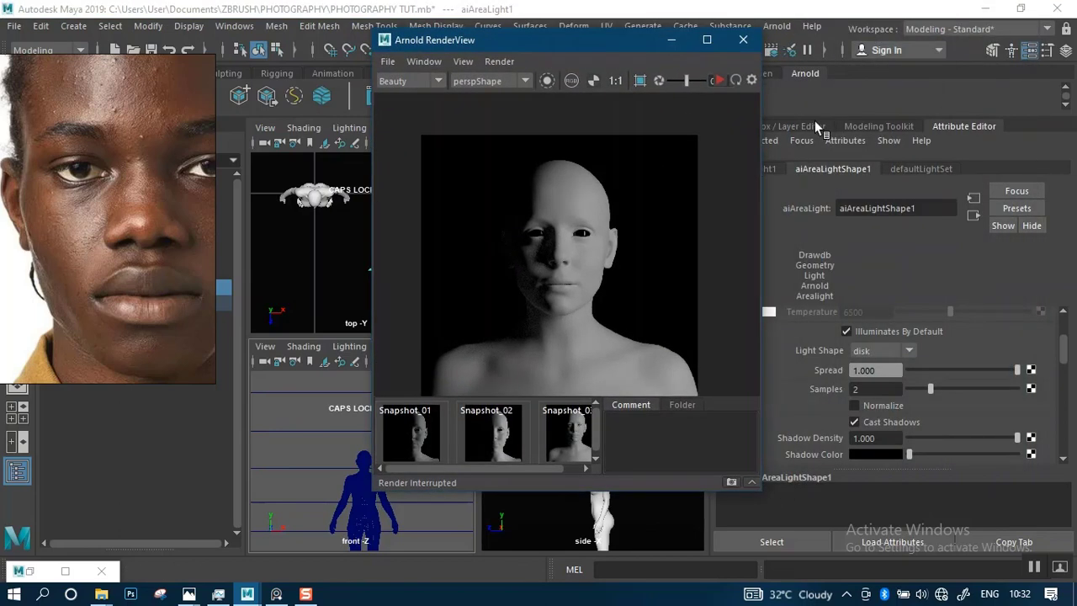
Zero the disk light's Rotate X, Y and Z in the Channel Box
key("ctrl+a")
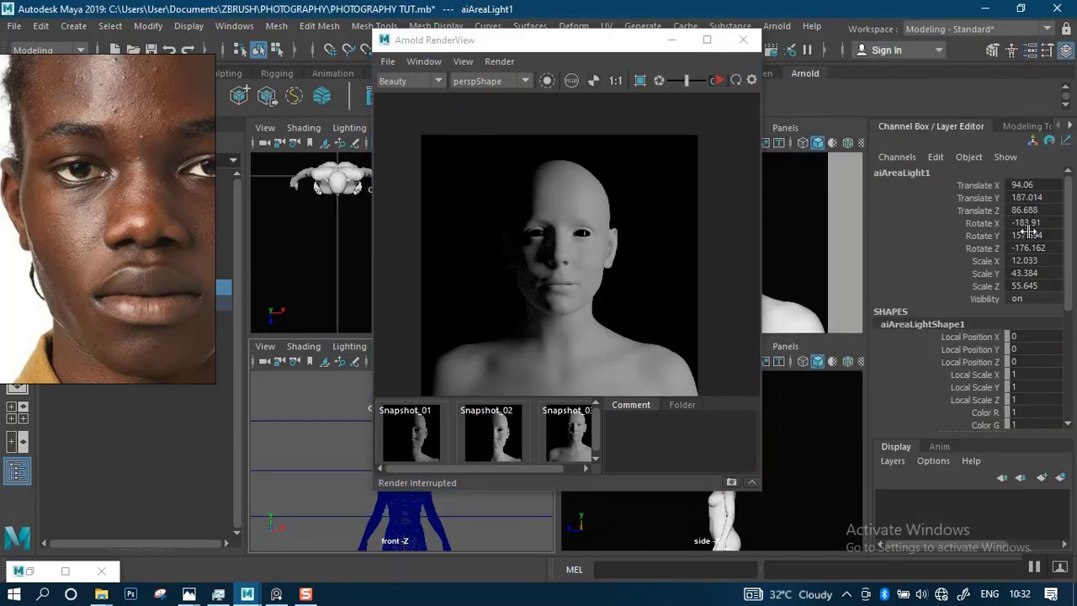
left_click_drag(1032, 222, 1032, 248)
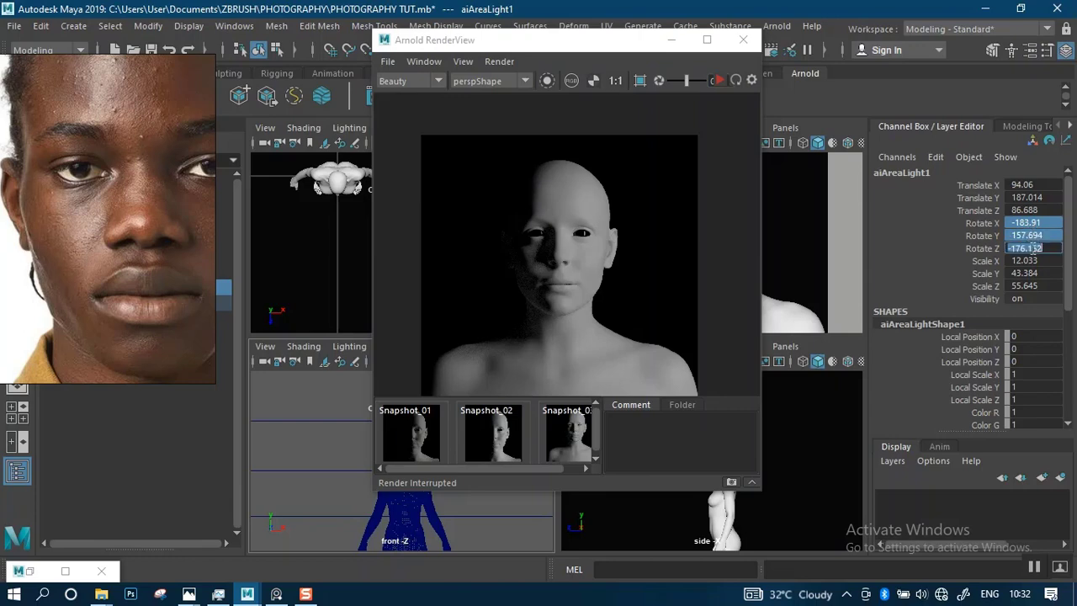
type("0")
key("Return")
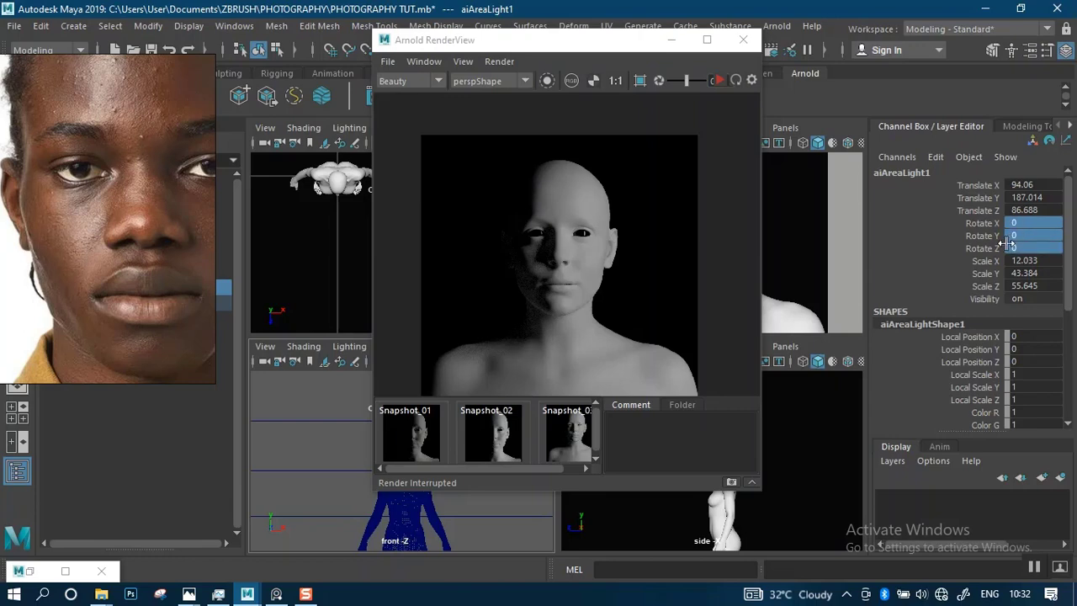
Slide the light along X to centre it in front of the head
left_click(671, 42)
scroll(429, 462, "down", 4)
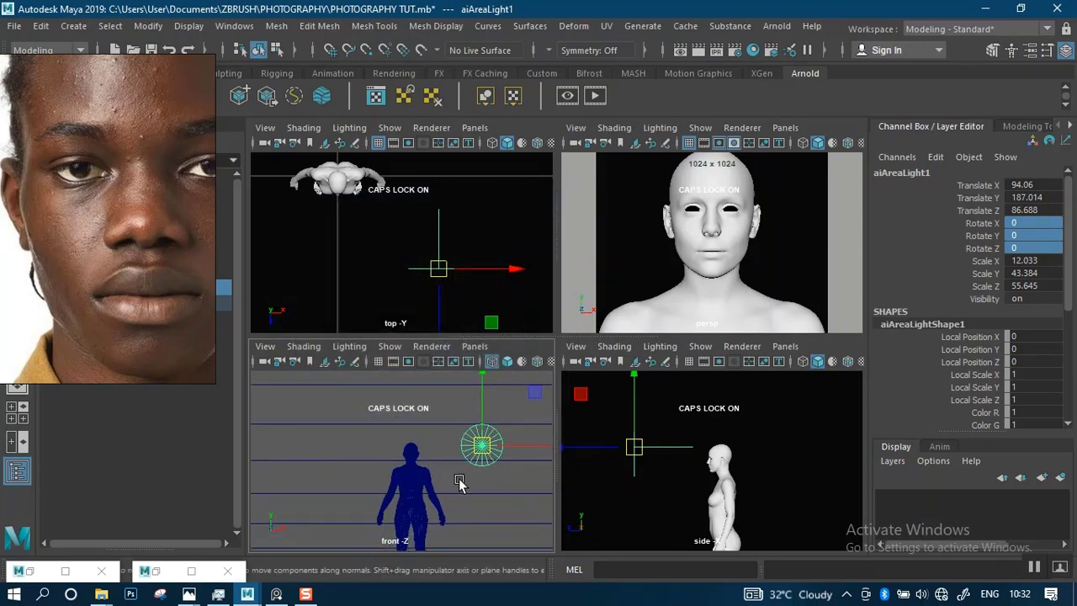
left_click_drag(539, 449, 462, 452)
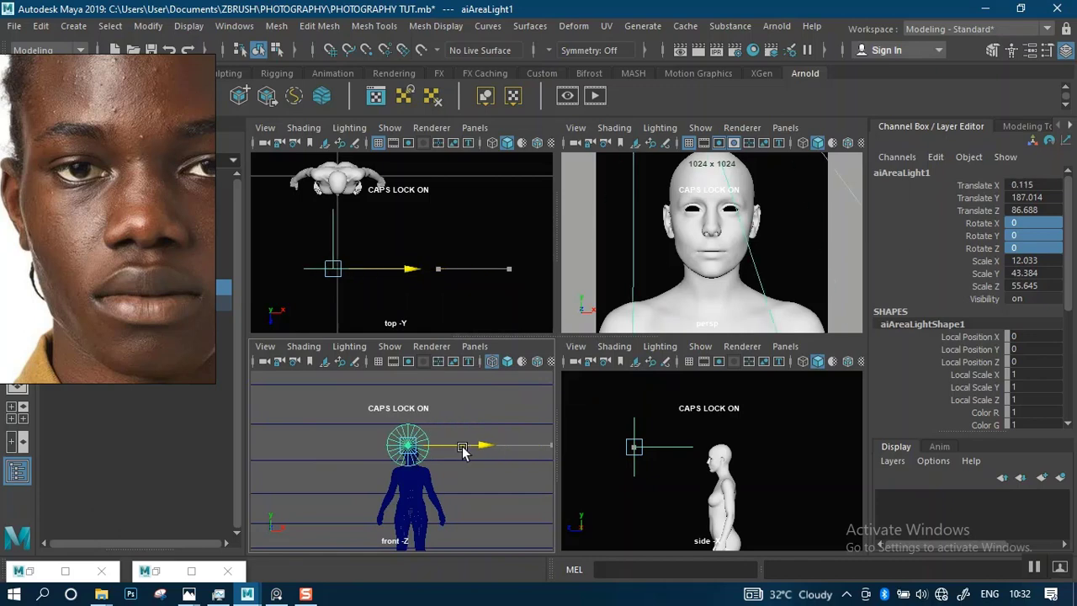
key("space")
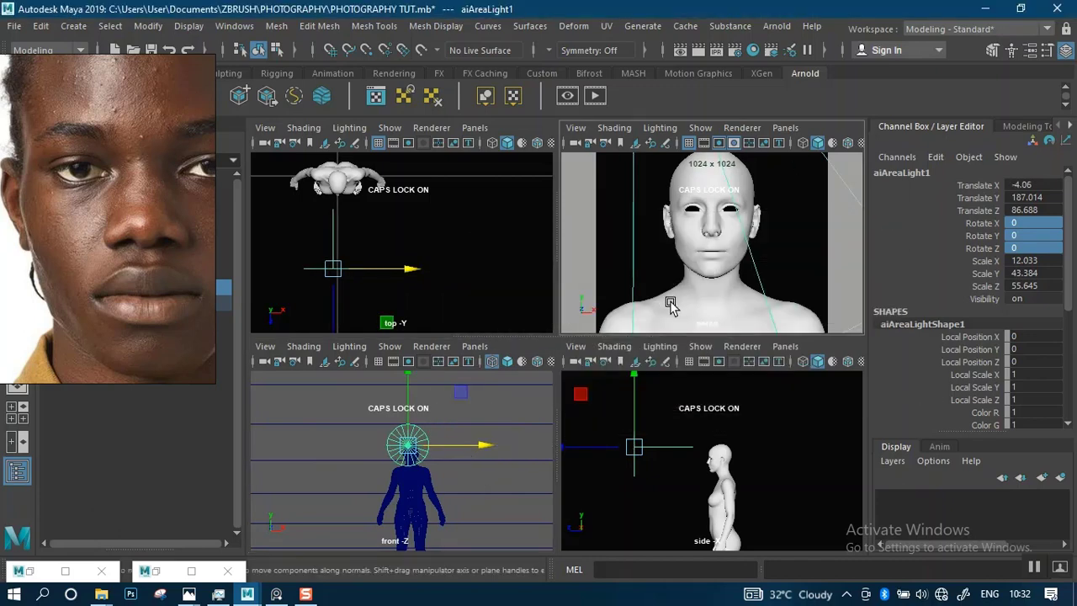
scroll(655, 322, "down", 8)
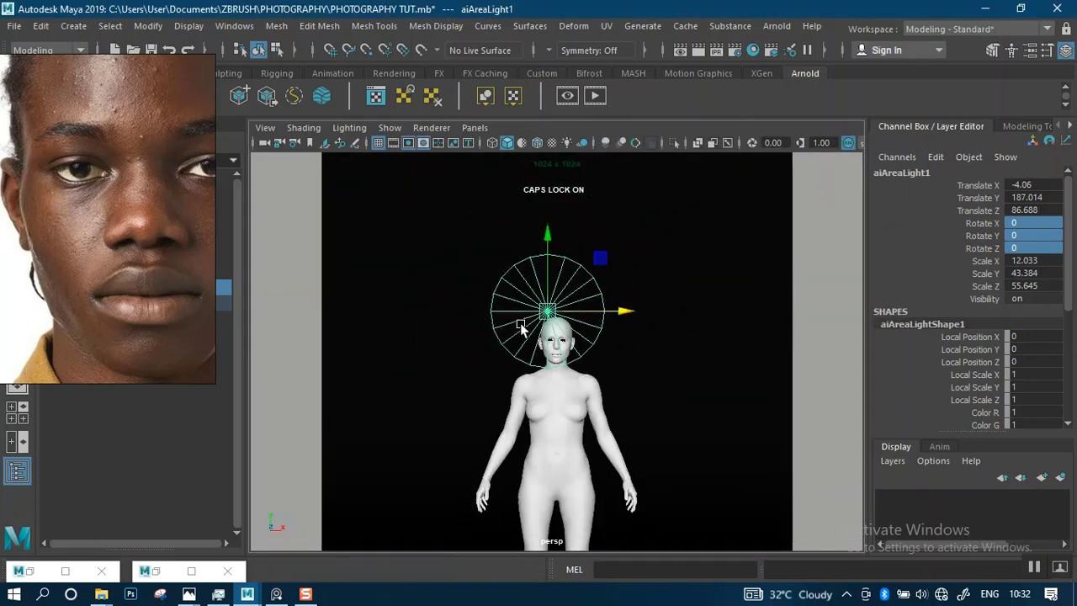
left_click_drag(581, 353, 592, 385, "alt")
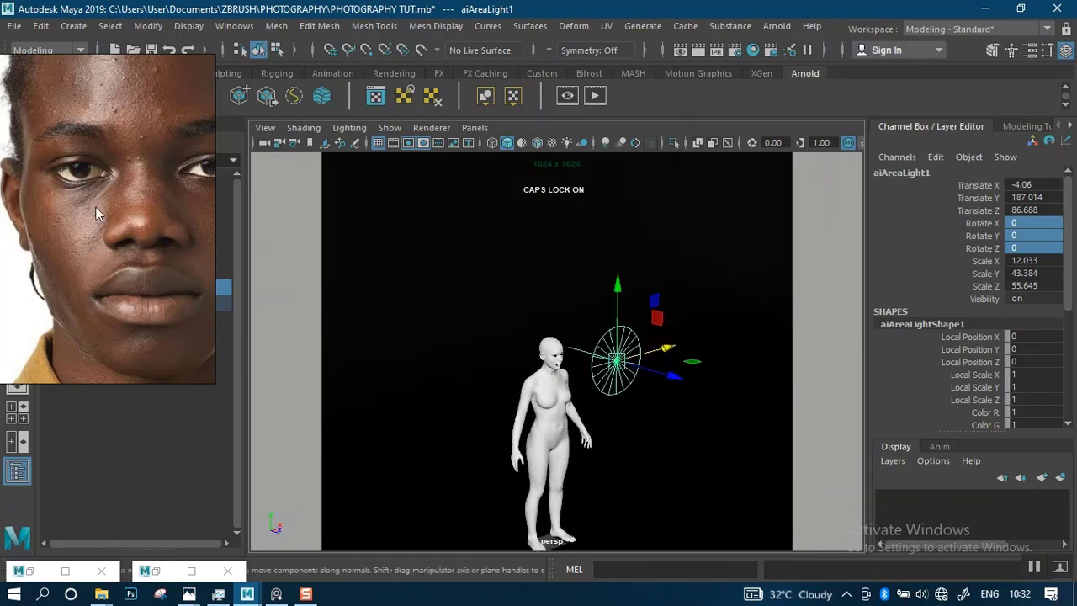
scroll(95, 207, "up", 6)
left_click(111, 174)
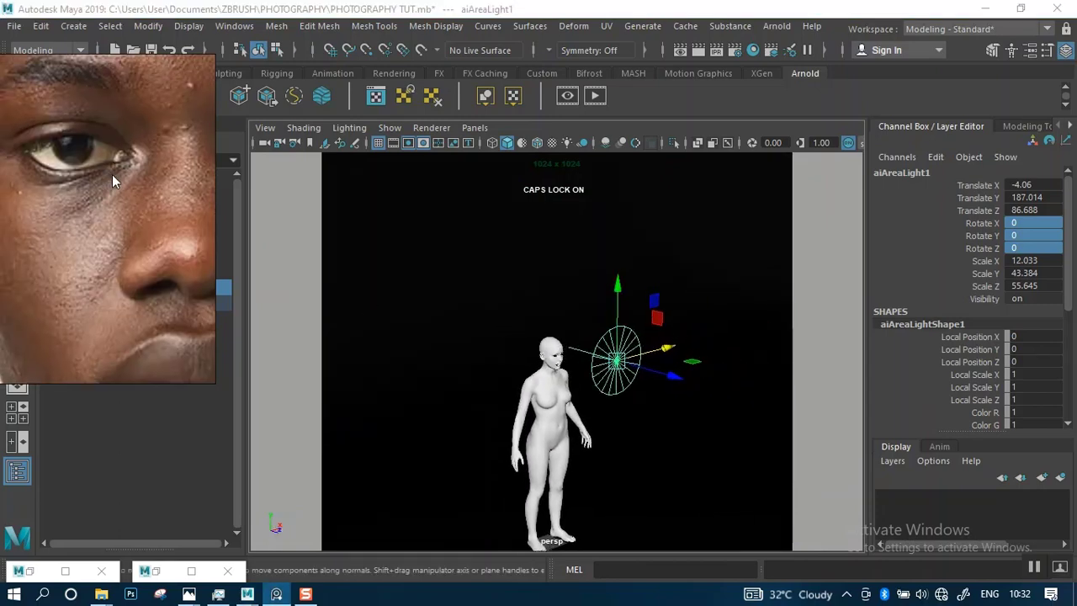
scroll(192, 255, "up", 3)
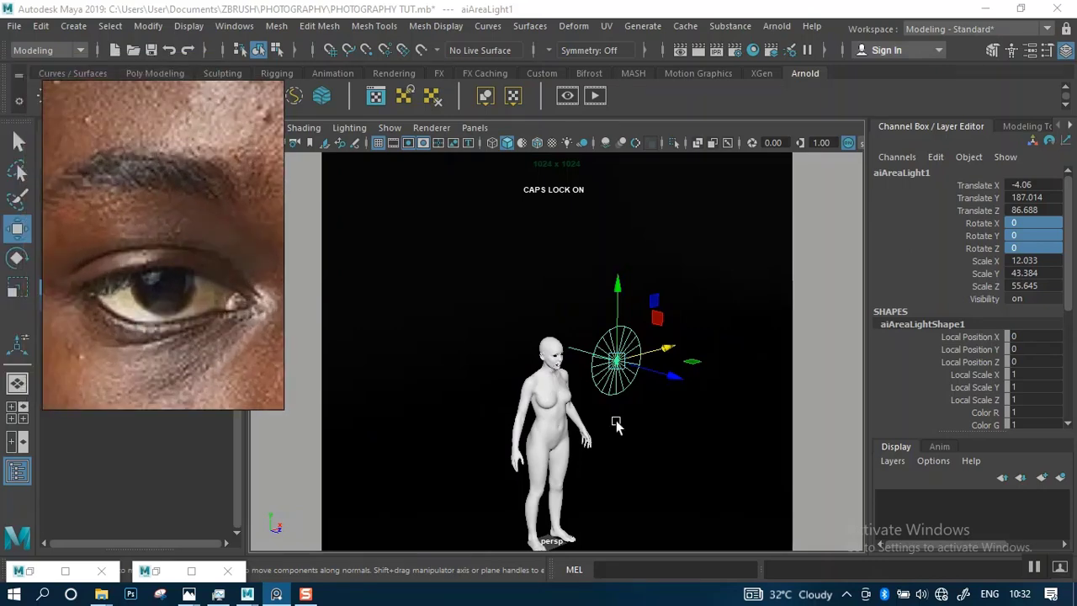
mouse_move(617, 425)
left_mouse_down("alt")
mouse_move(627, 447)
mouse_move(588, 437)
mouse_move(598, 446)
mouse_move(615, 432)
left_mouse_up("alt")
Tilt the light to a Rotate X of -19.714 with the Rotate tool
key("e")
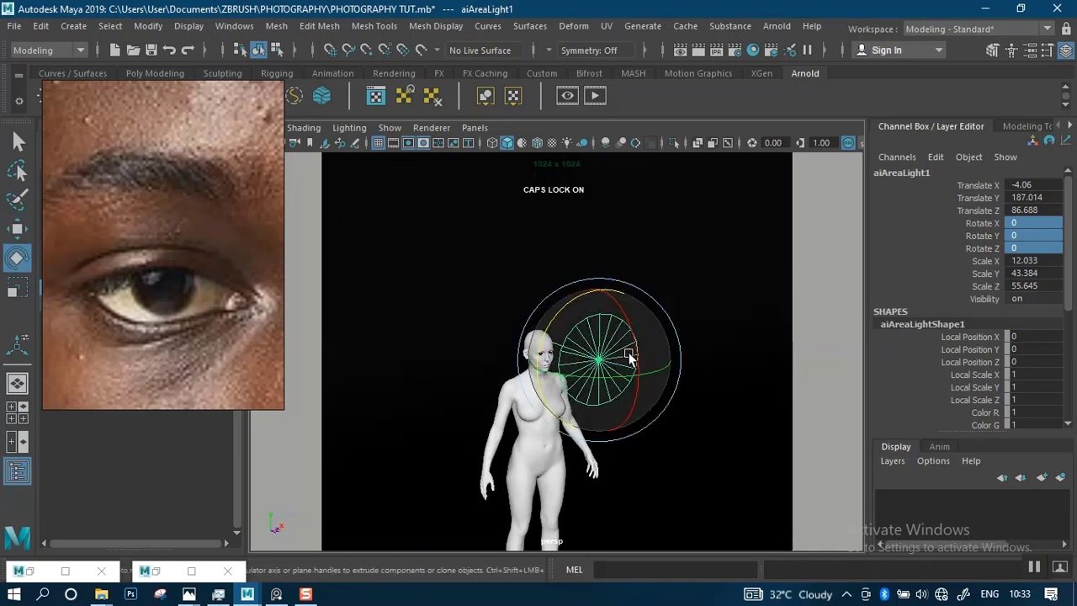
left_click_drag(639, 347, 623, 318)
left_click_drag(735, 427, 627, 421, "alt")
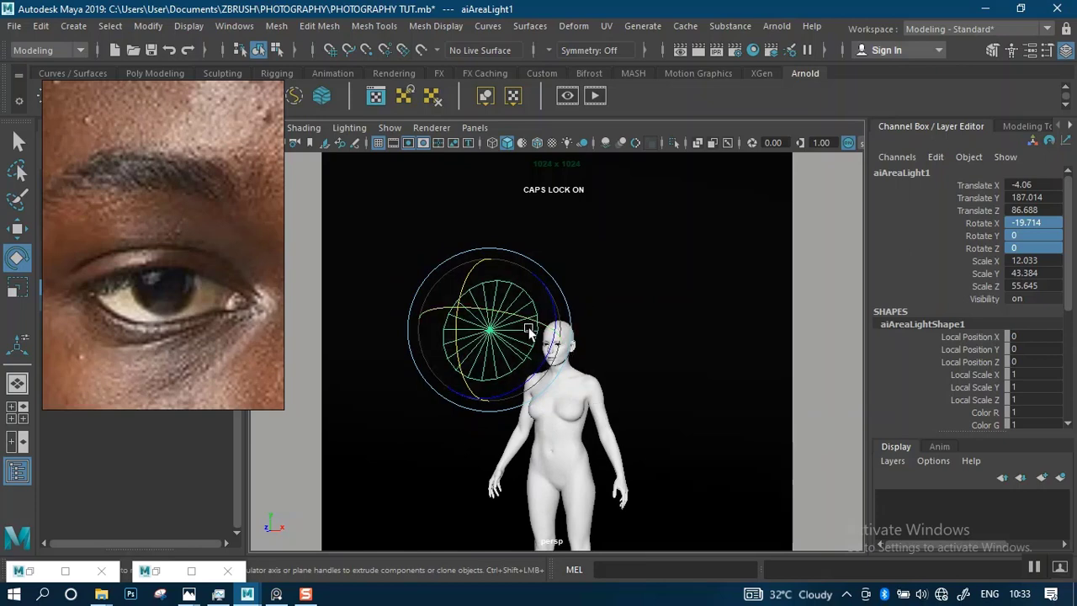
left_click_drag(528, 330, 532, 336)
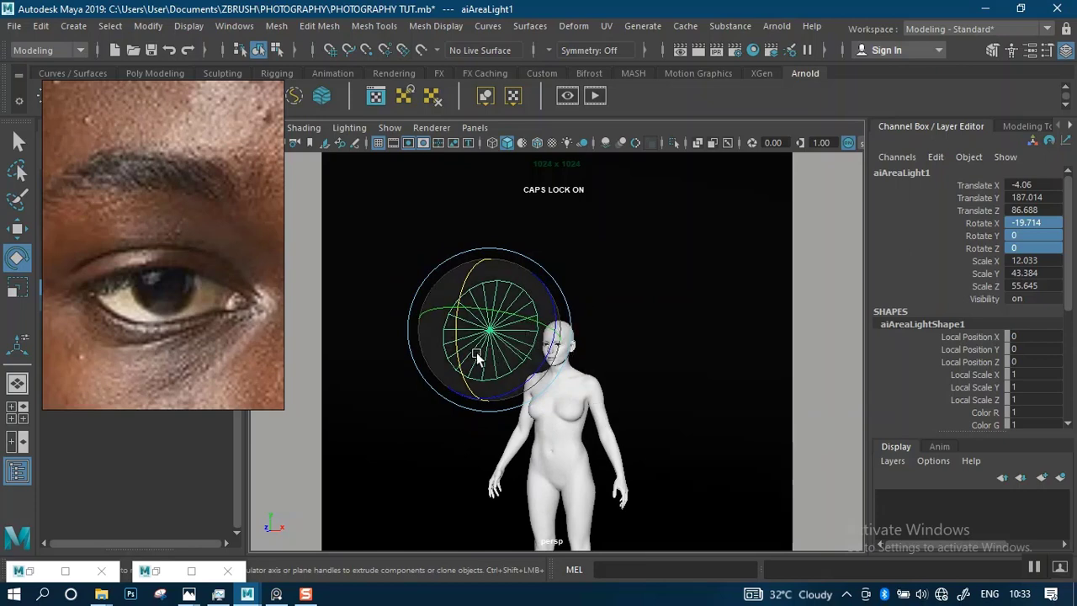
left_click_drag(222, 341, 930, 374)
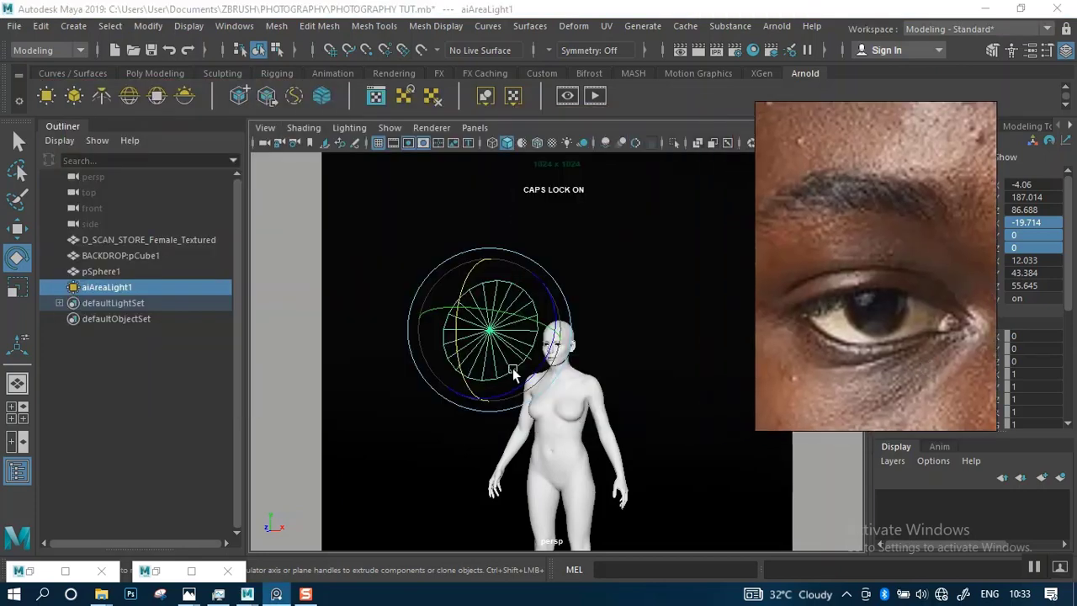
Add a second area light, enlarge it uniformly and raise it toward the head
left_click(46, 97)
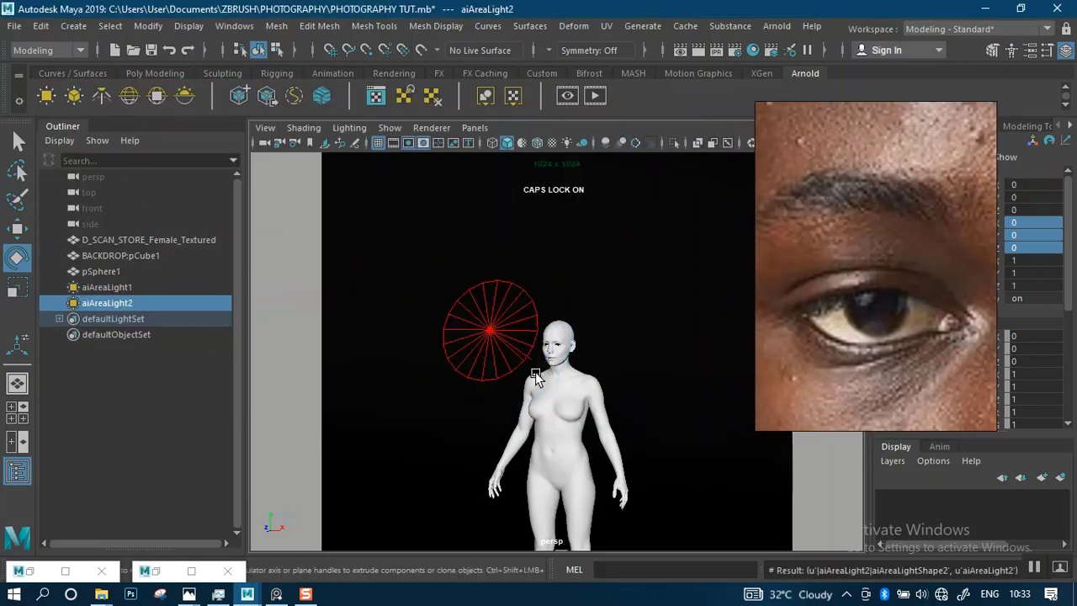
scroll(495, 323, "down", 3)
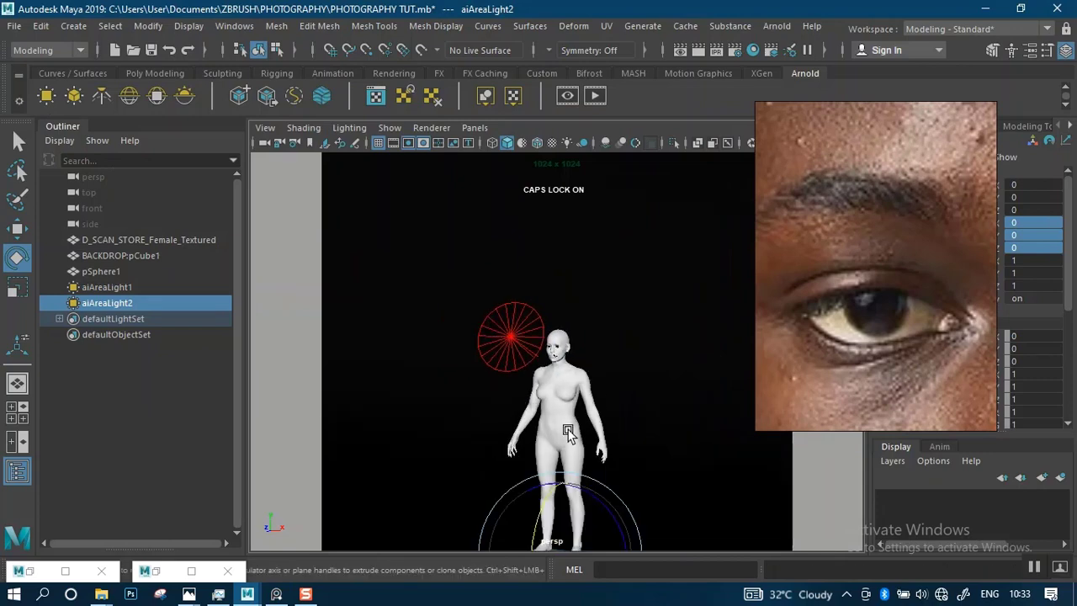
key("r")
middle_click_drag(584, 474, 565, 387, "alt")
left_click_drag(554, 449, 630, 515)
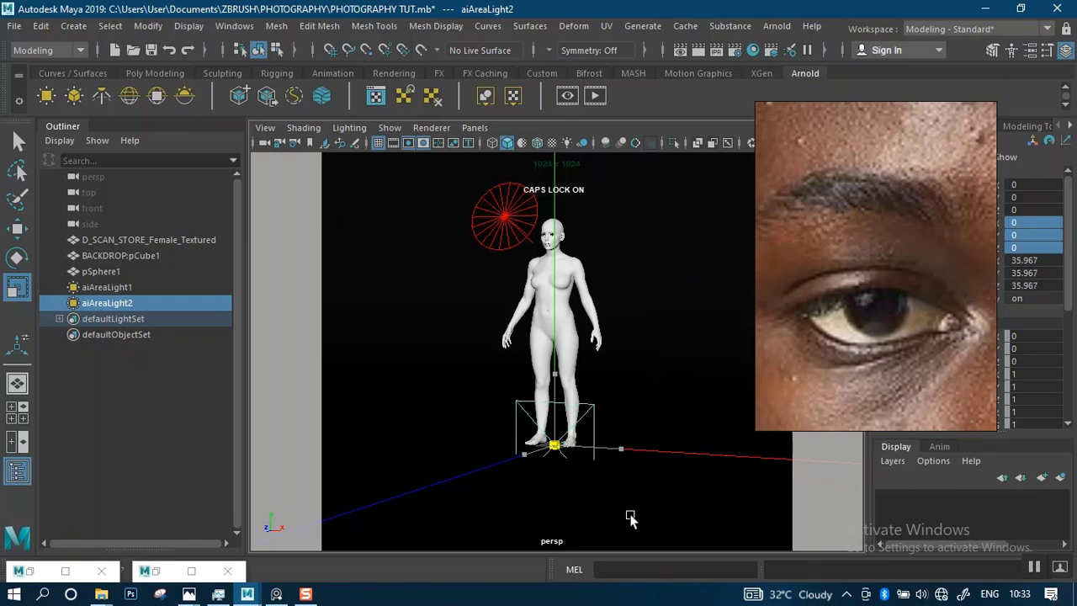
key("w")
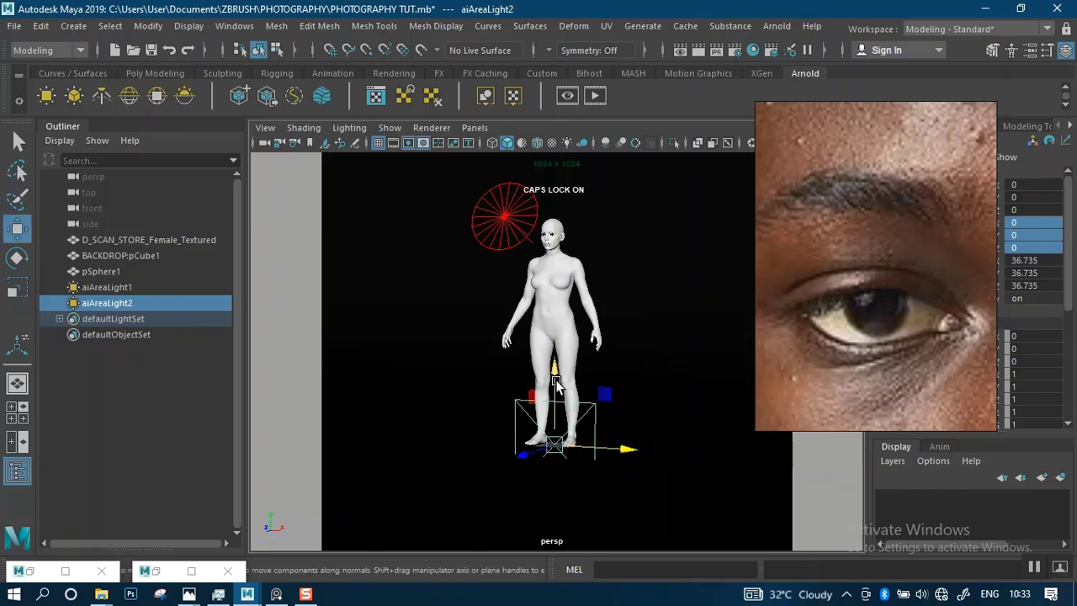
left_click_drag(555, 382, 574, 261)
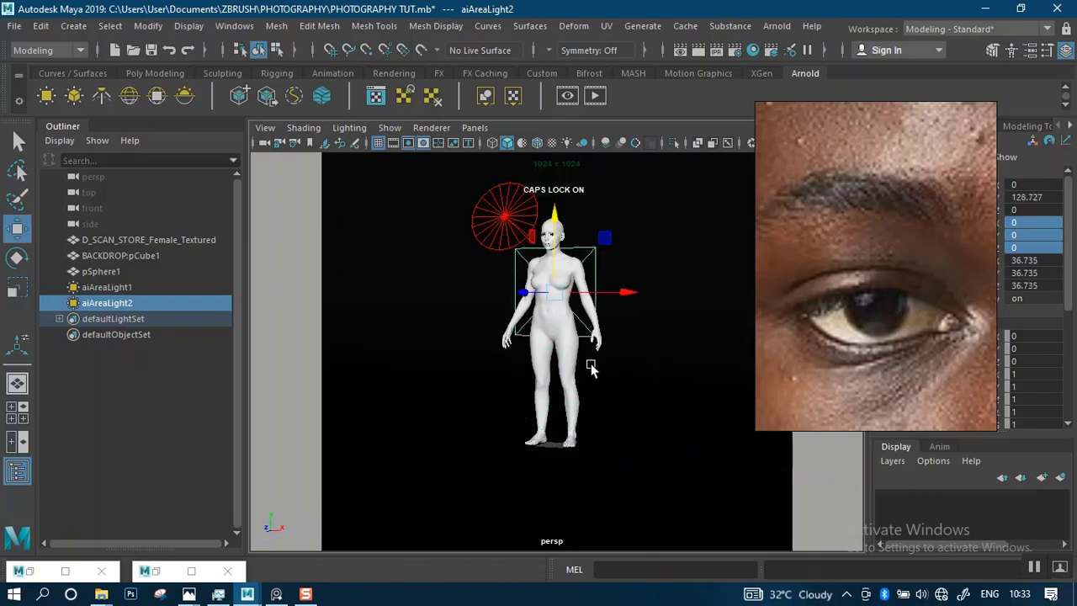
Set aiAreaLight2's Rotate Y to 90 degrees
key("e")
left_click_drag(633, 301, 761, 275)
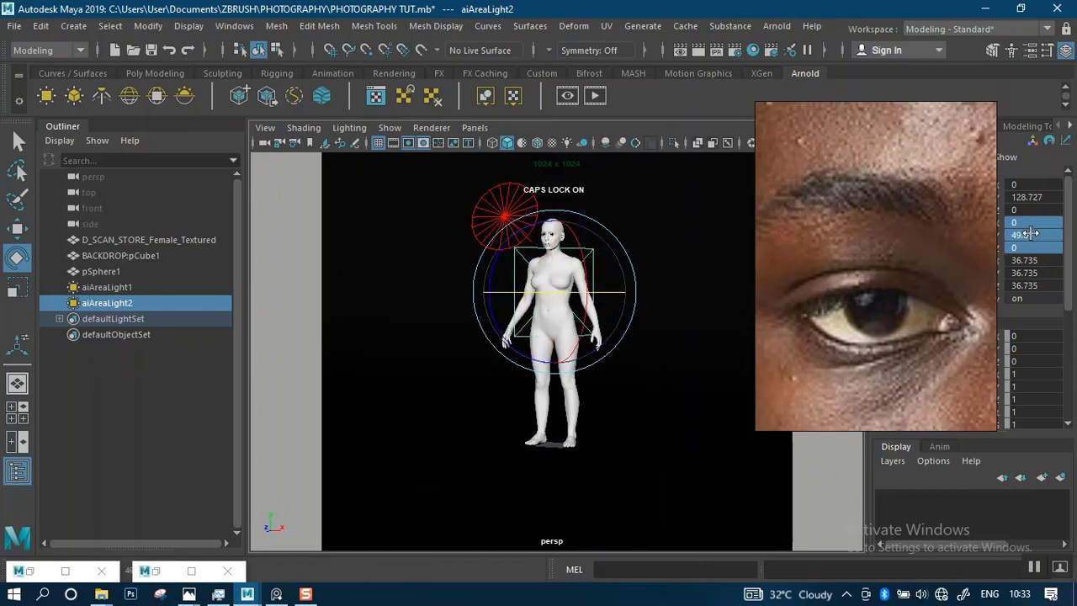
type("48")
key("Return")
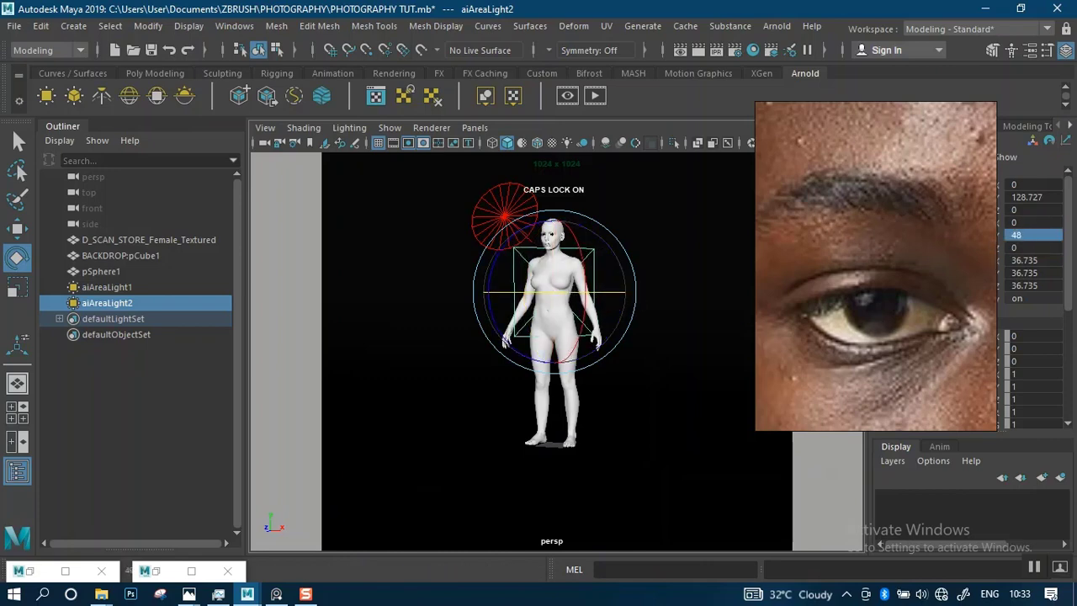
double_click(1025, 235)
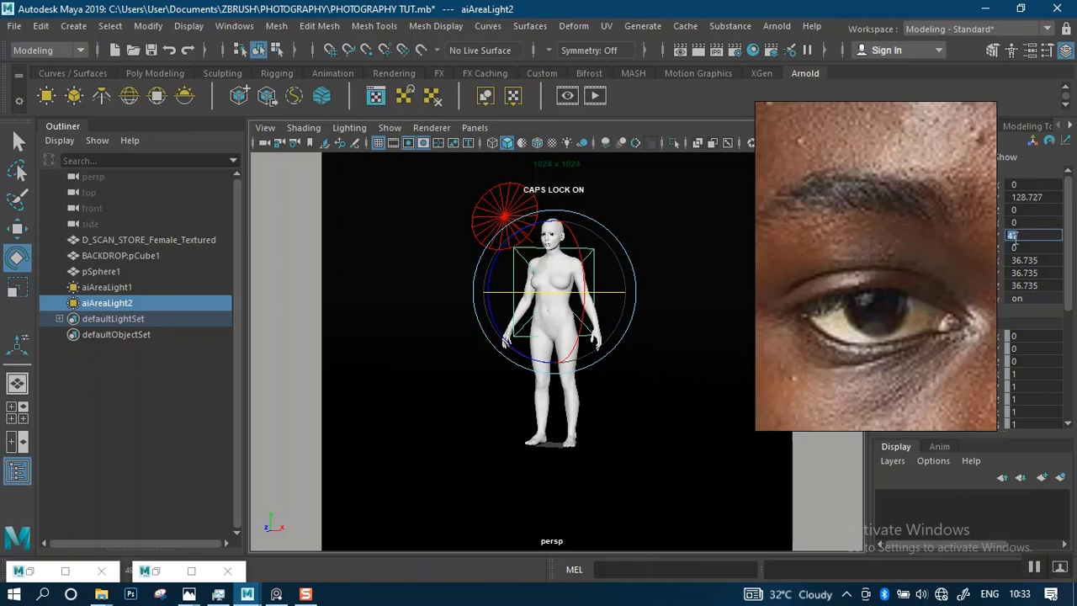
key("Return")
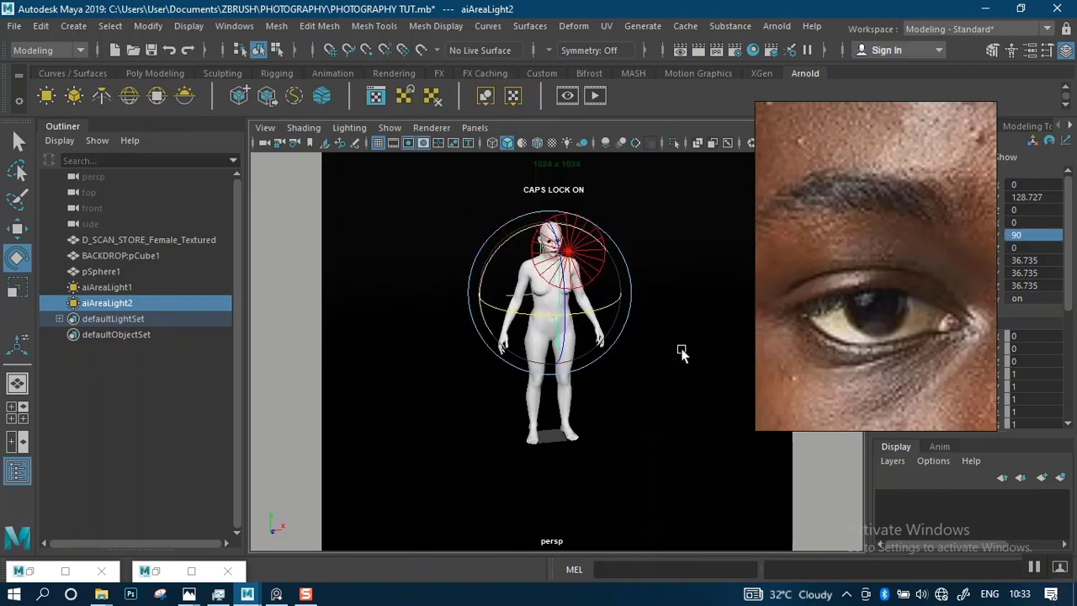
Move aiAreaLight2 to Translate X 67.978, Y 161.061 and narrow its X scale to 5.61
key("w")
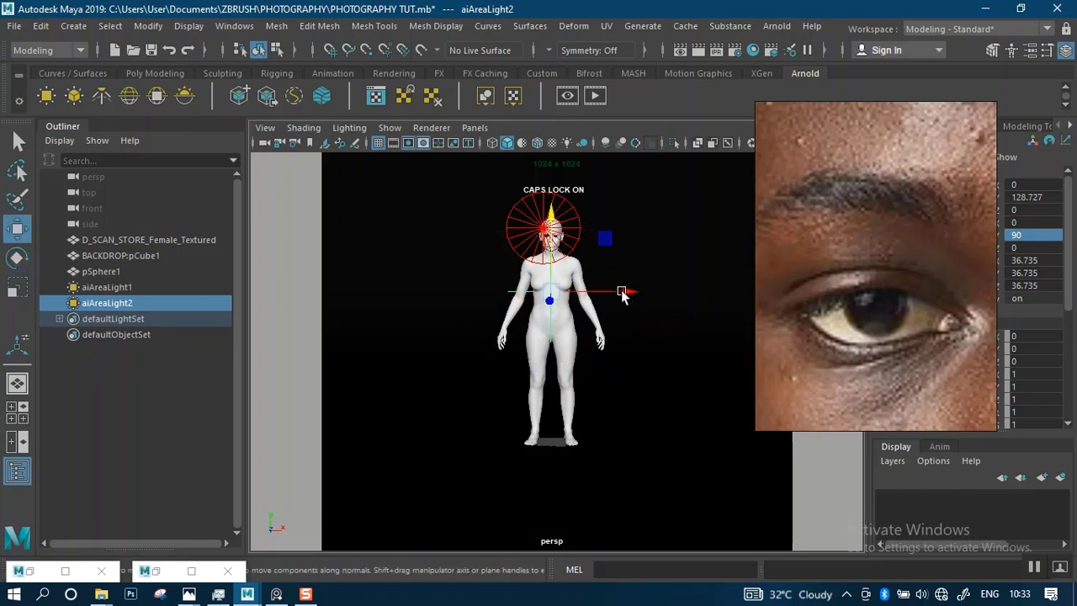
left_click_drag(650, 294, 548, 252)
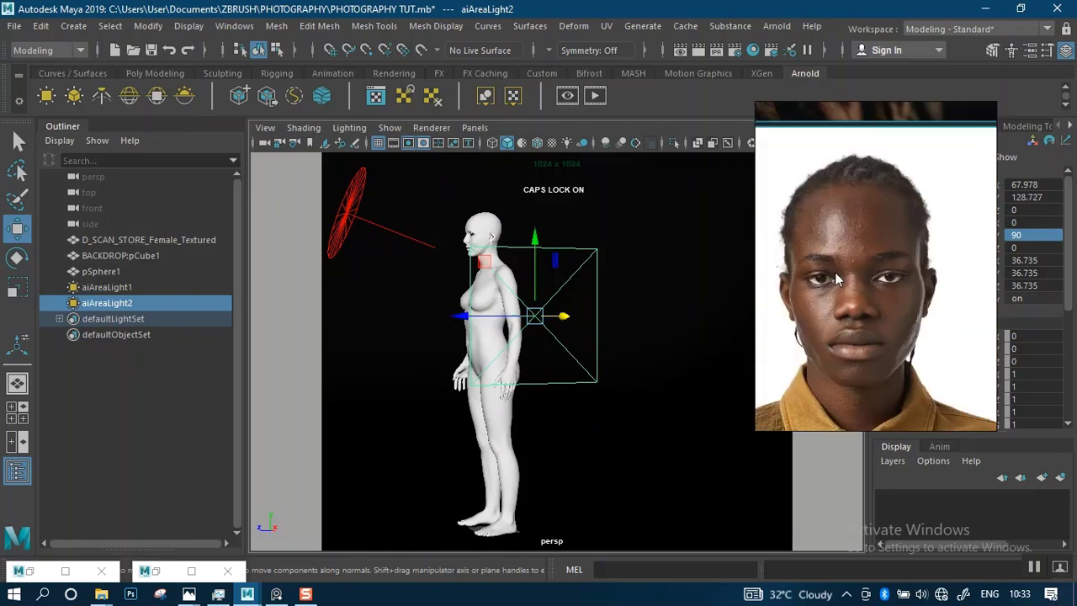
mouse_move(624, 339)
left_mouse_down("alt")
mouse_move(620, 351)
mouse_move(635, 354)
left_mouse_up("alt")
left_click_drag(502, 322, 497, 265)
key("r")
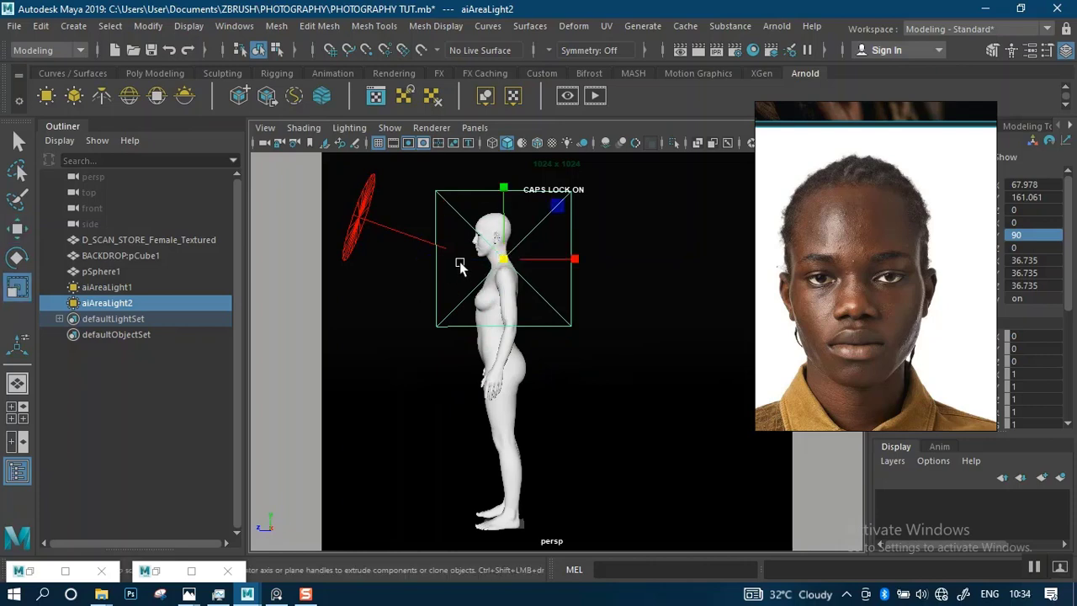
left_click_drag(562, 265, 516, 259)
left_click_drag(553, 324, 599, 334, "alt")
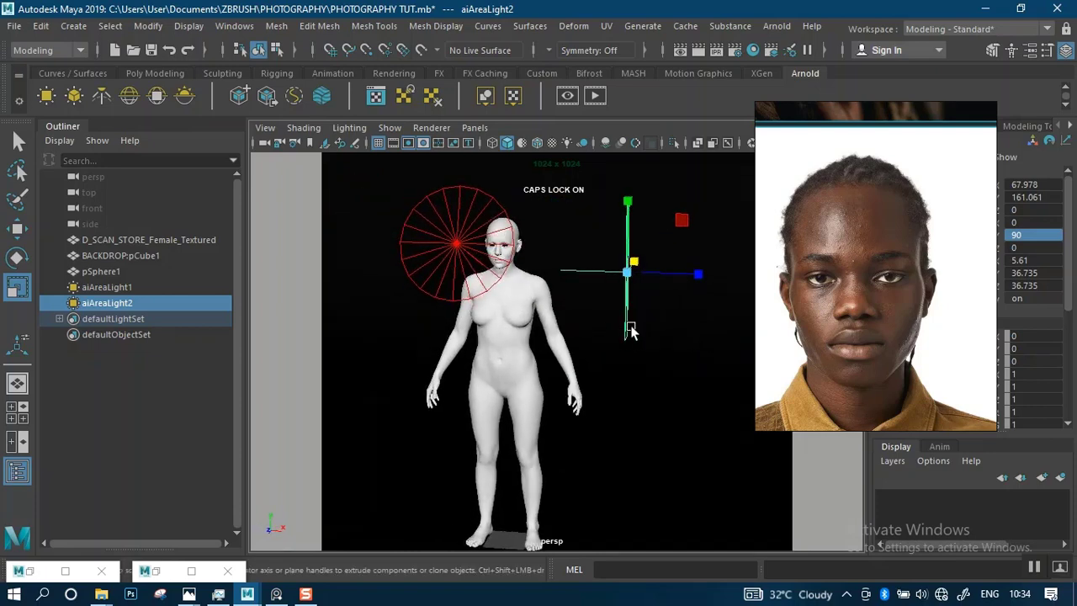
left_click_drag(840, 355, 187, 342)
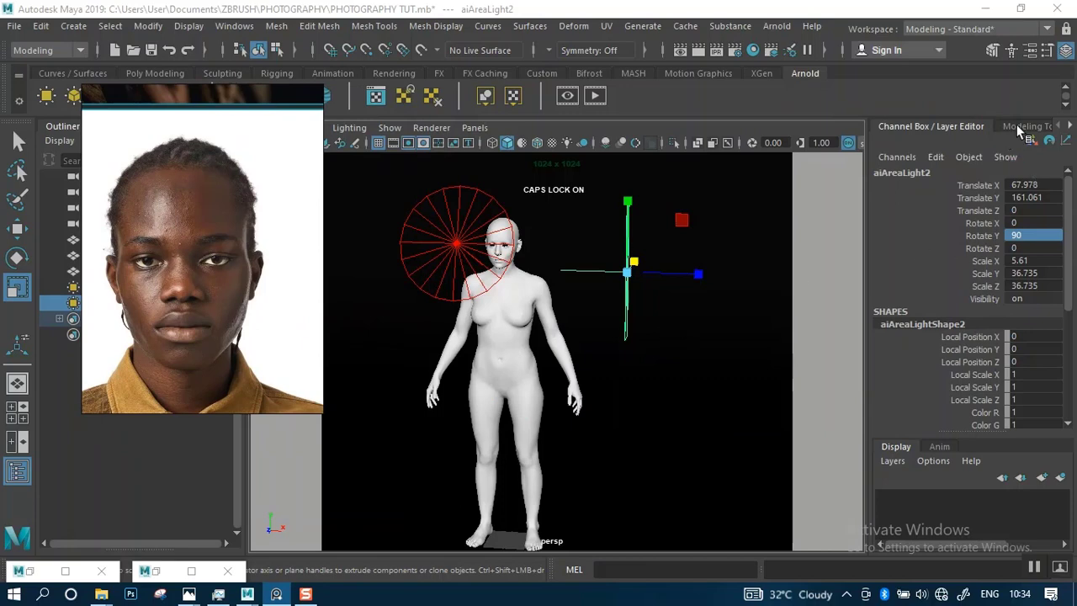
Set aiAreaLightShape2 Samples to 2 and uncheck Normalize in the Attribute Editor
left_click(1070, 126)
left_click(1070, 126)
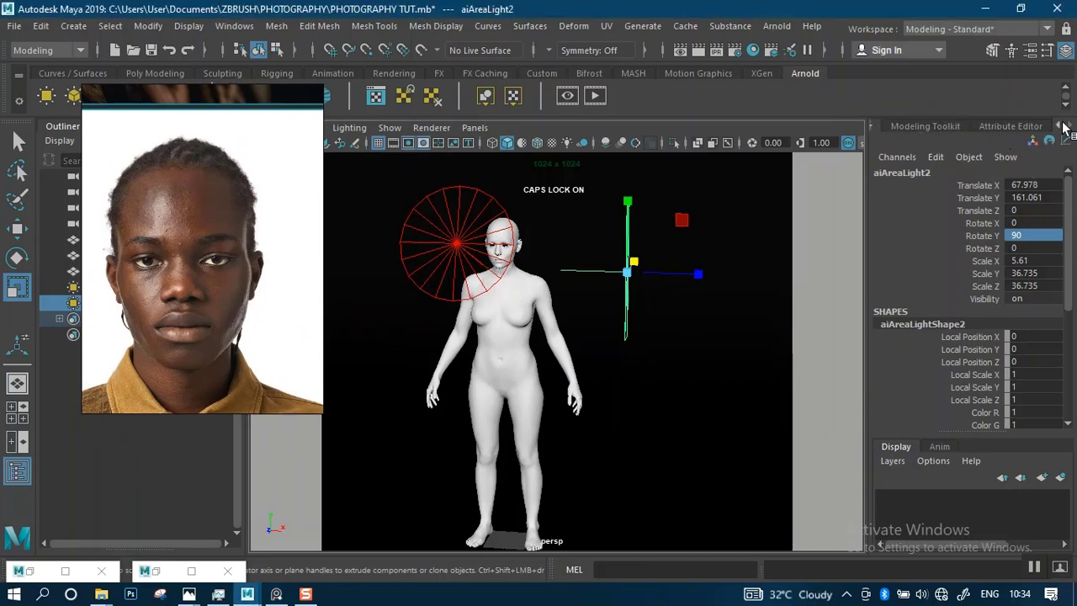
left_click(1017, 122)
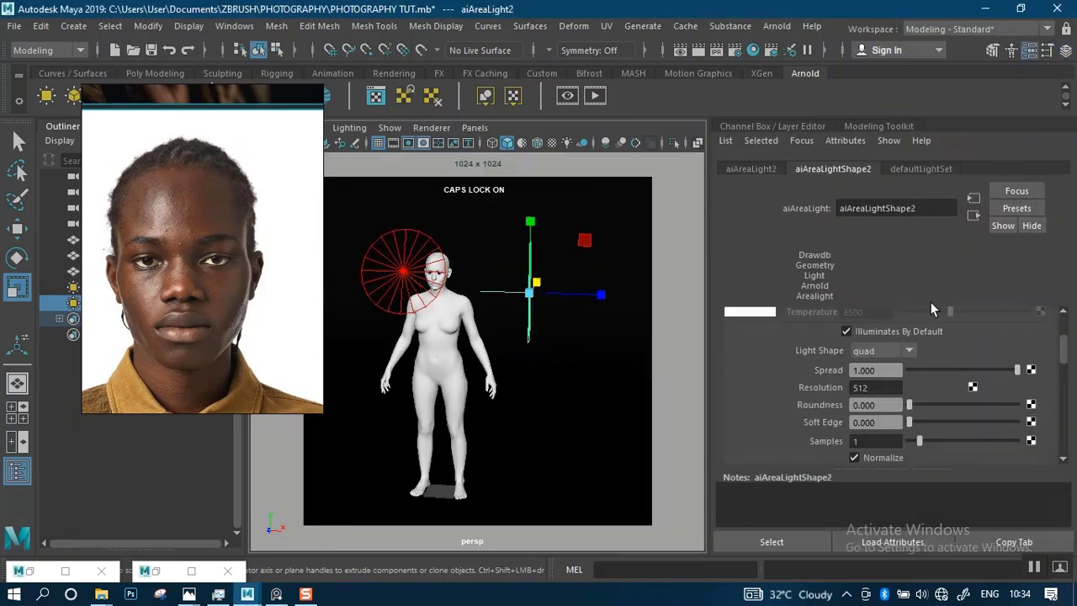
double_click(853, 442)
type("2")
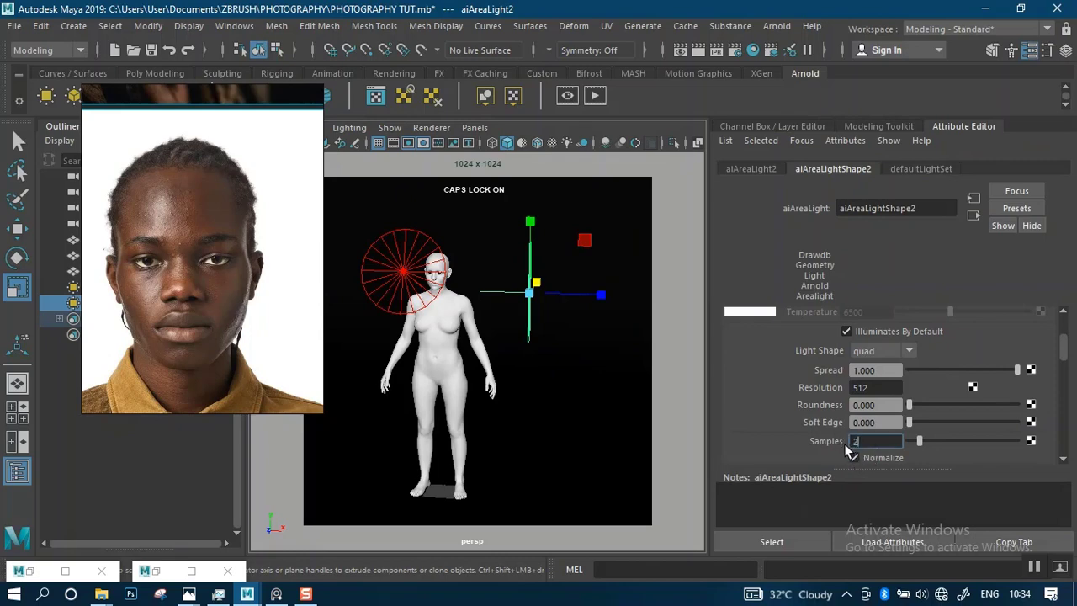
key("Return")
left_click(854, 457)
left_click_drag(1061, 353, 1061, 340)
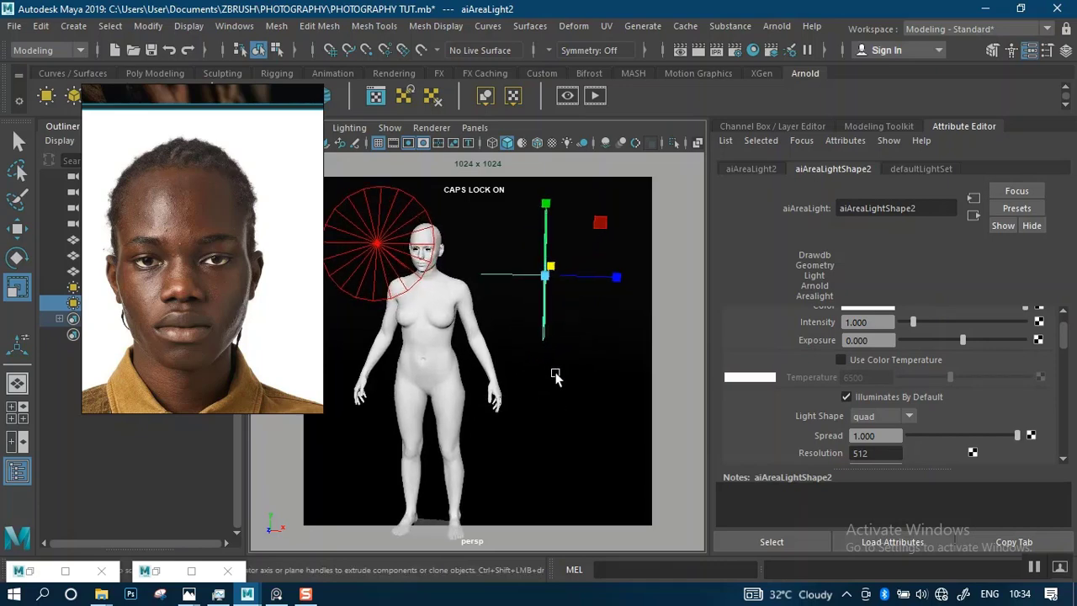
mouse_move(553, 363)
left_mouse_down("alt")
mouse_move(529, 368)
mouse_move(554, 378)
mouse_move(539, 363)
mouse_move(553, 356)
mouse_move(529, 363)
mouse_move(543, 362)
left_mouse_up("alt")
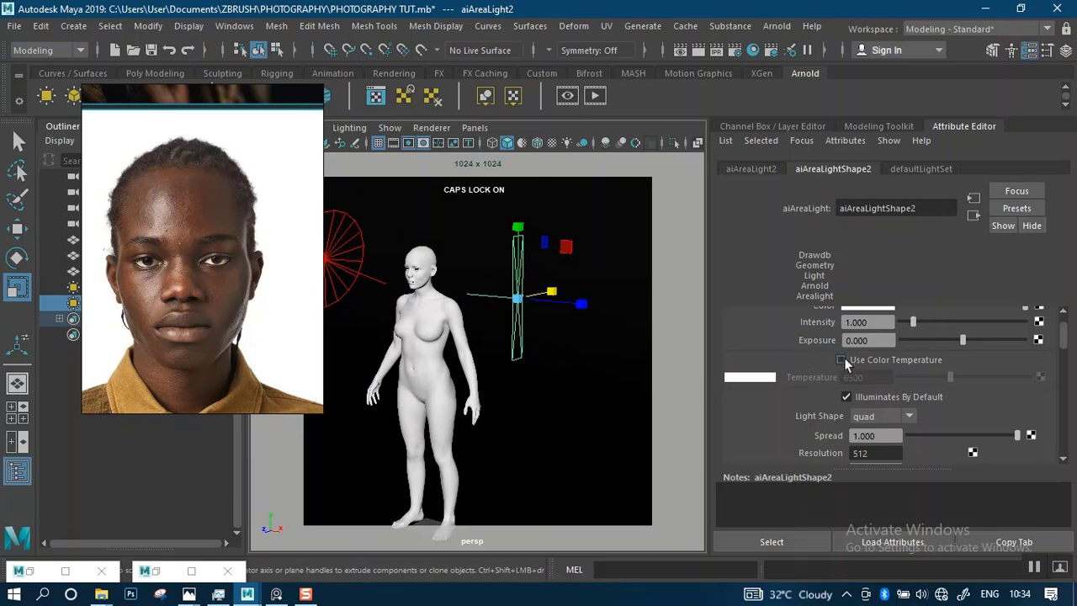
left_click(37, 571)
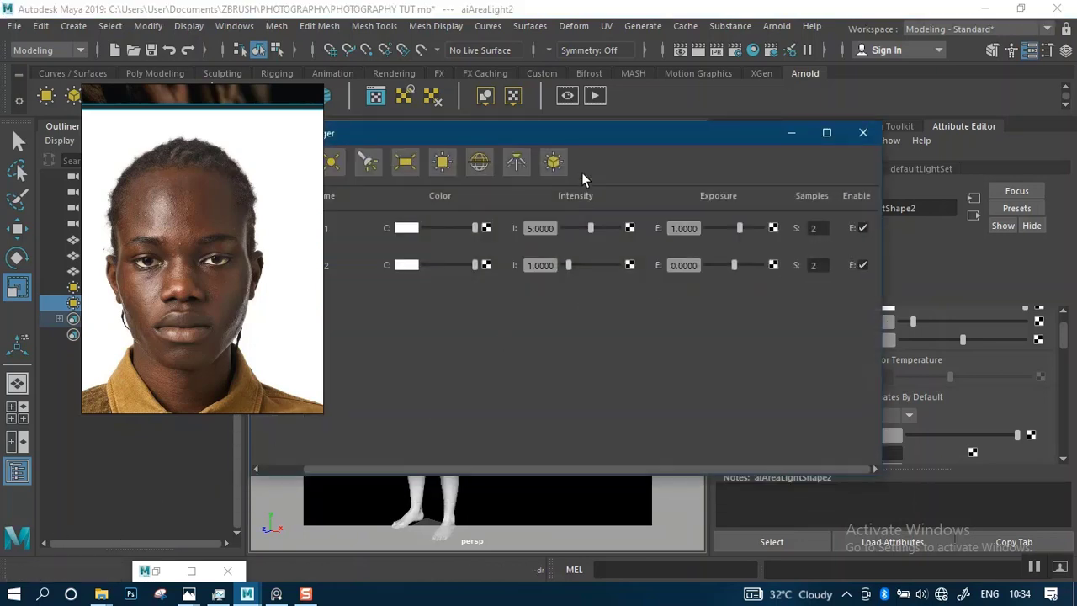
left_click_drag(569, 135, 675, 147)
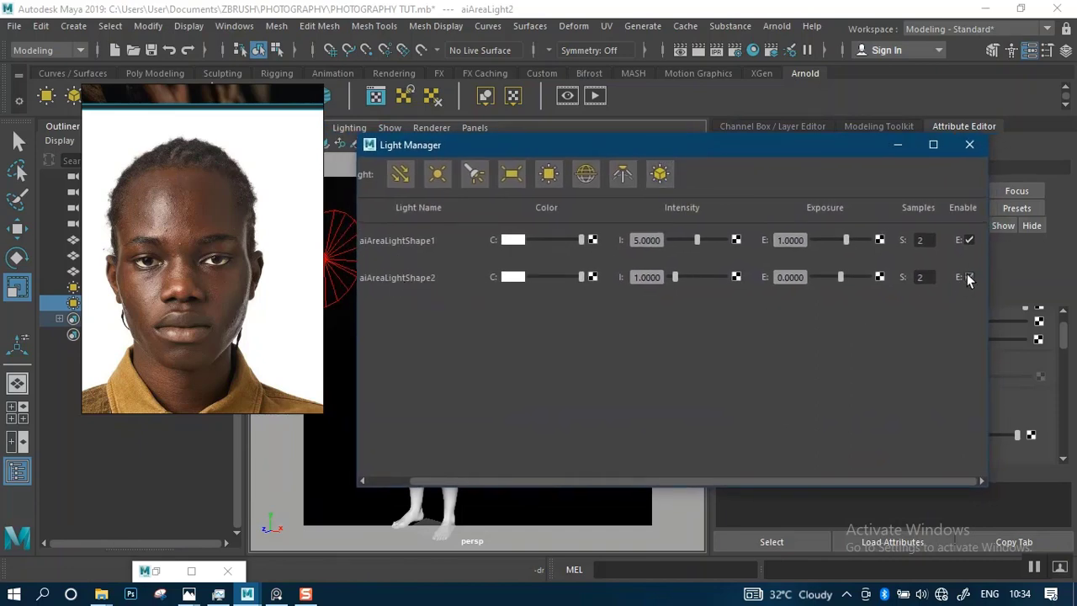
Orbit the view so the figure faces front and inspect the light's extra attributes
left_click(898, 145)
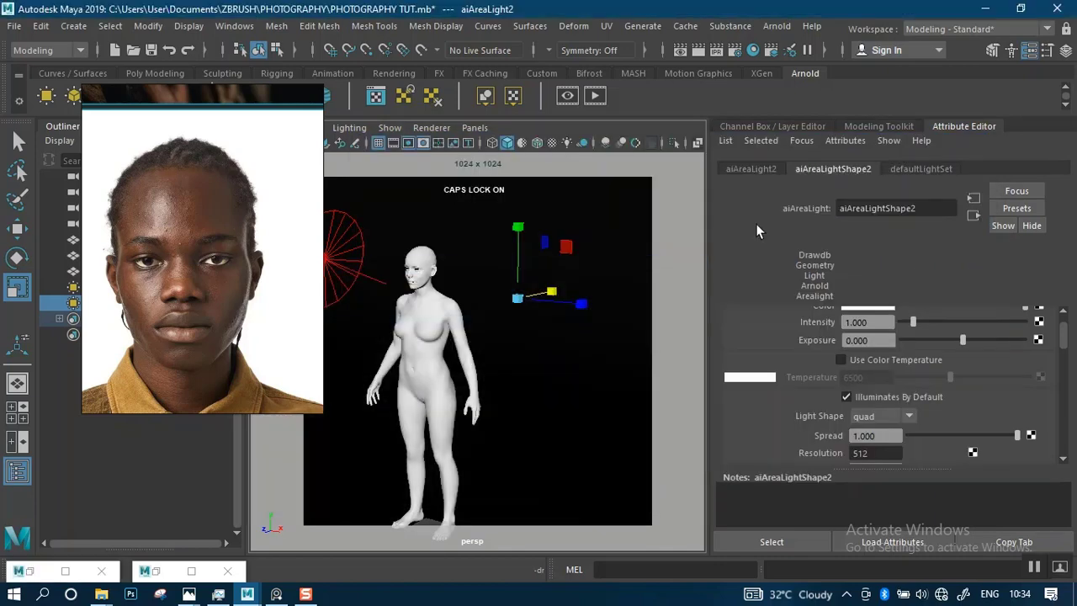
left_click_drag(475, 329, 391, 247, "alt")
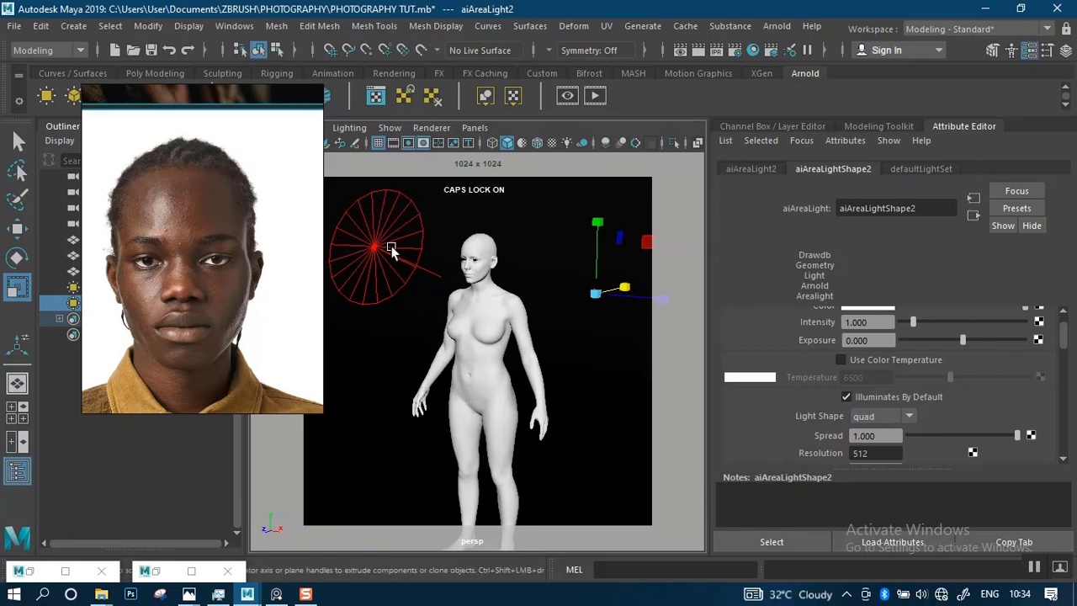
left_click_drag(456, 328, 501, 321, "alt")
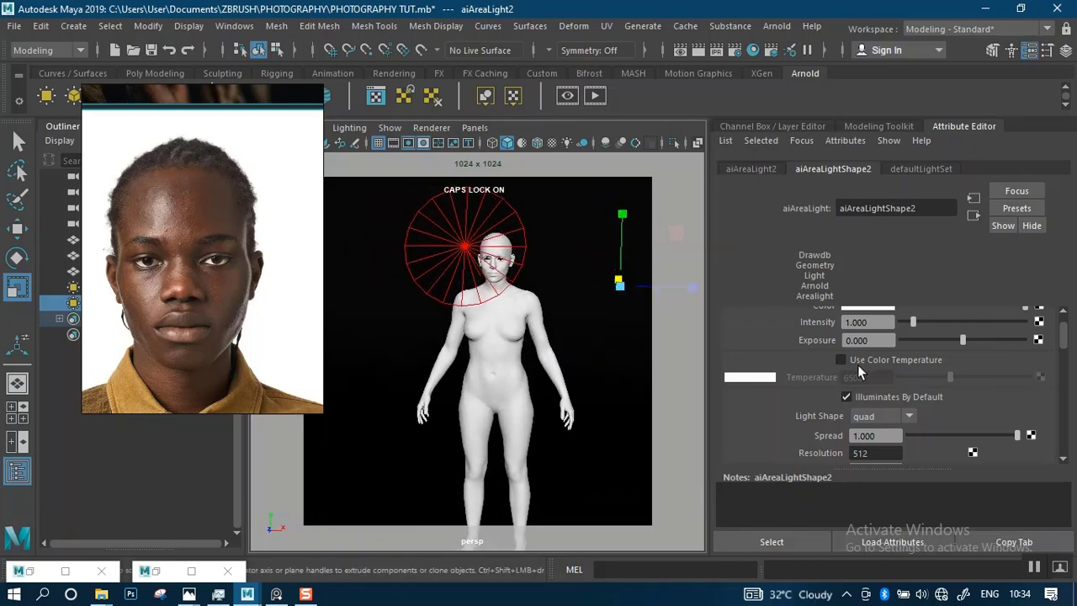
left_click_drag(1065, 355, 1059, 455)
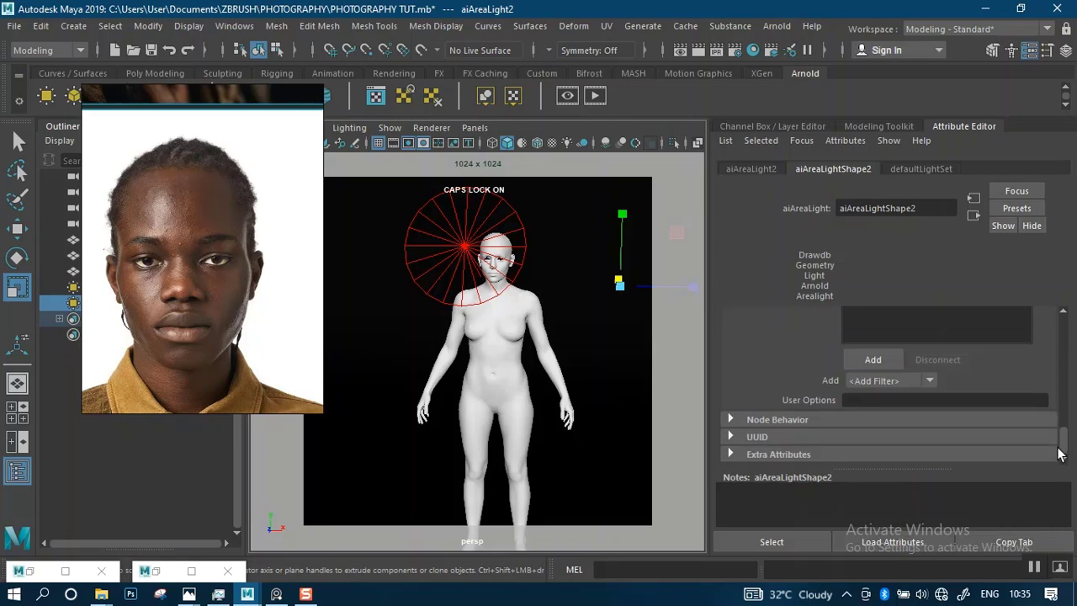
left_click(875, 456)
scroll(1061, 440, "down", 3)
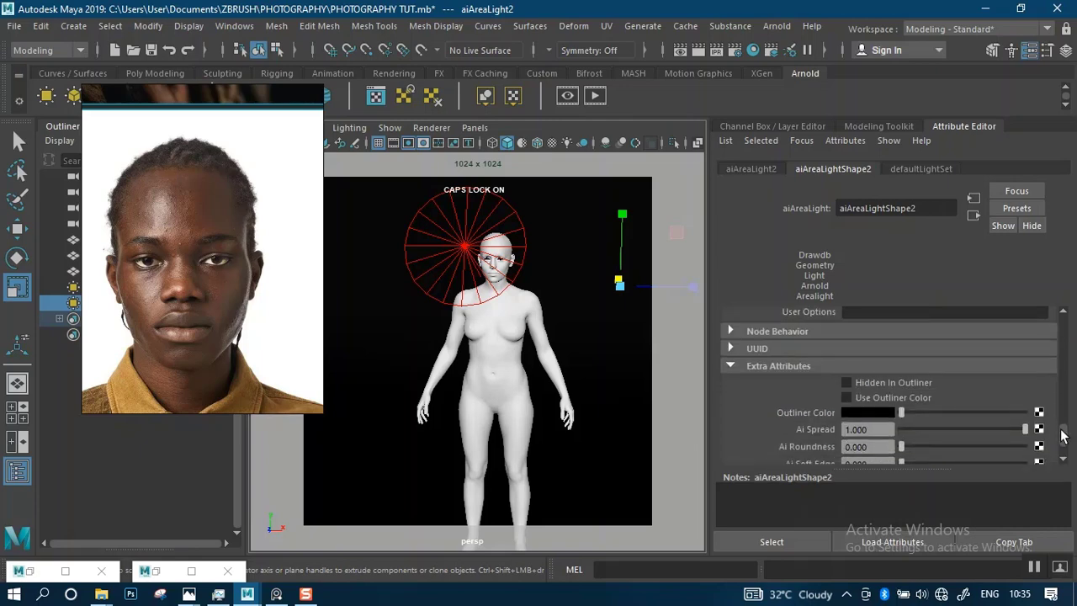
left_click_drag(1061, 440, 1059, 328)
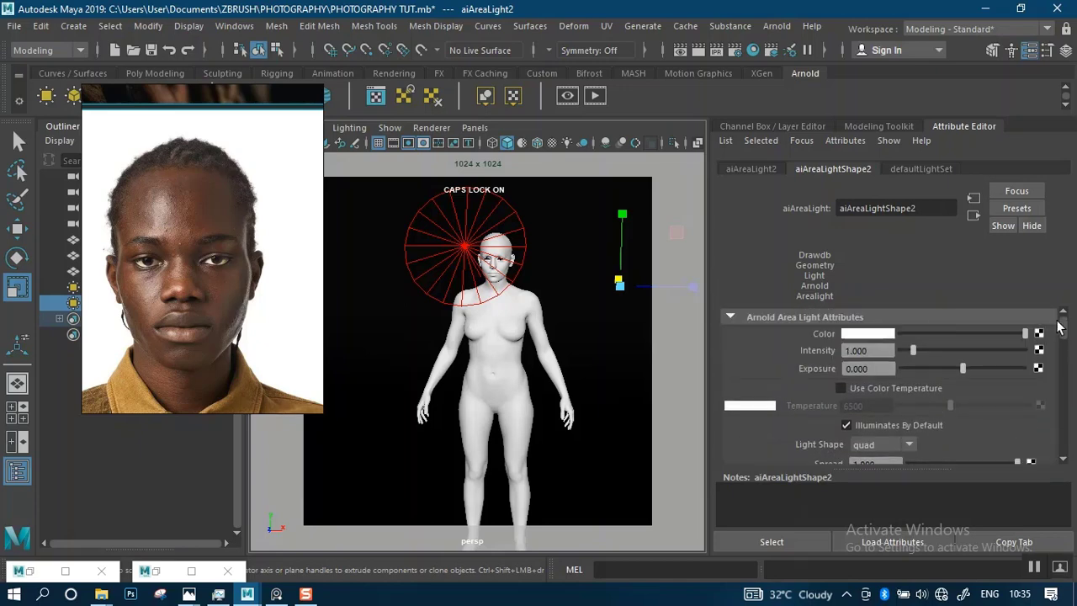
scroll(483, 333, "up", 3)
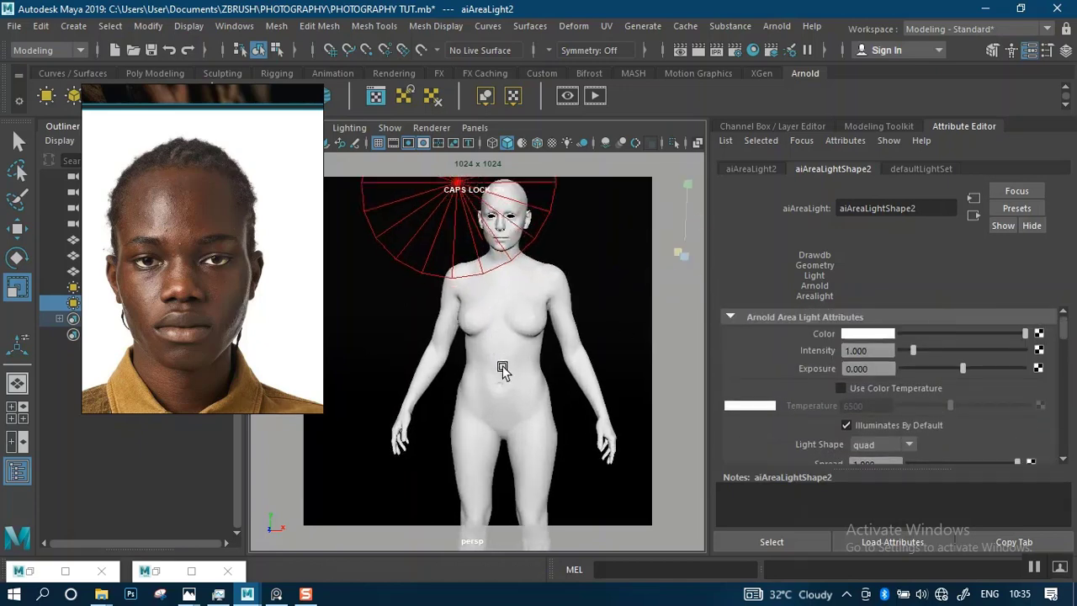
left_click_drag(229, 277, 1027, 255)
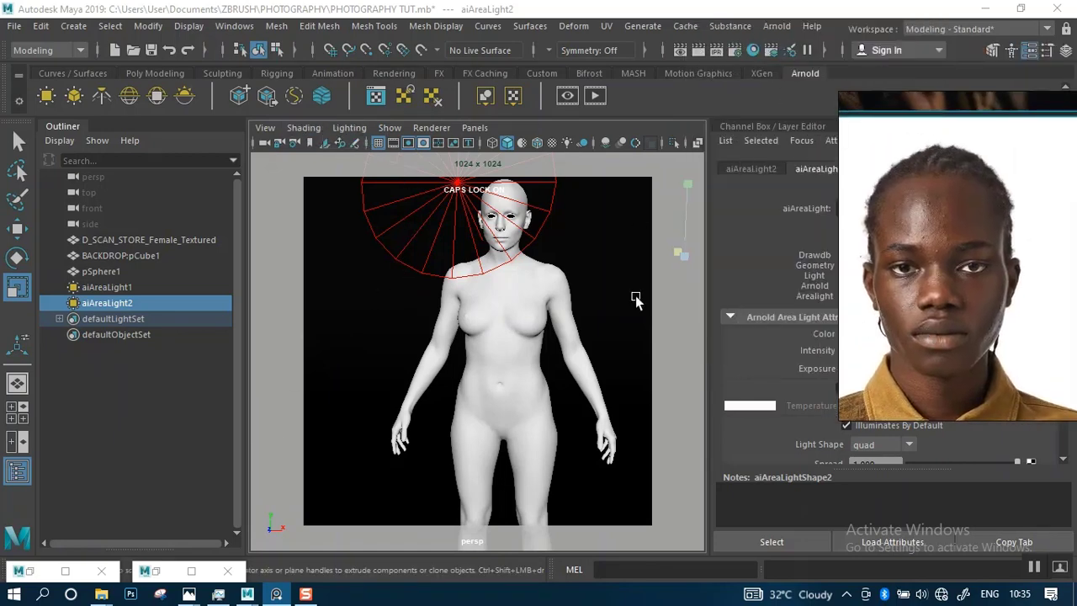
Switch to the front_cam bookmark and start a fresh Arnold render
left_click(265, 127)
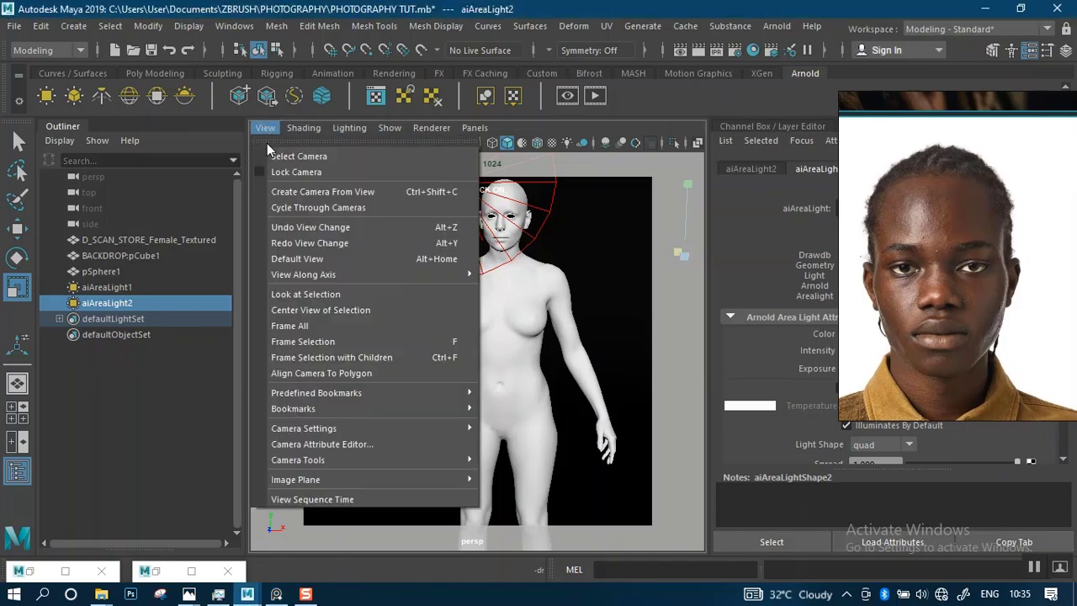
mouse_move(465, 417)
mouse_move(467, 408)
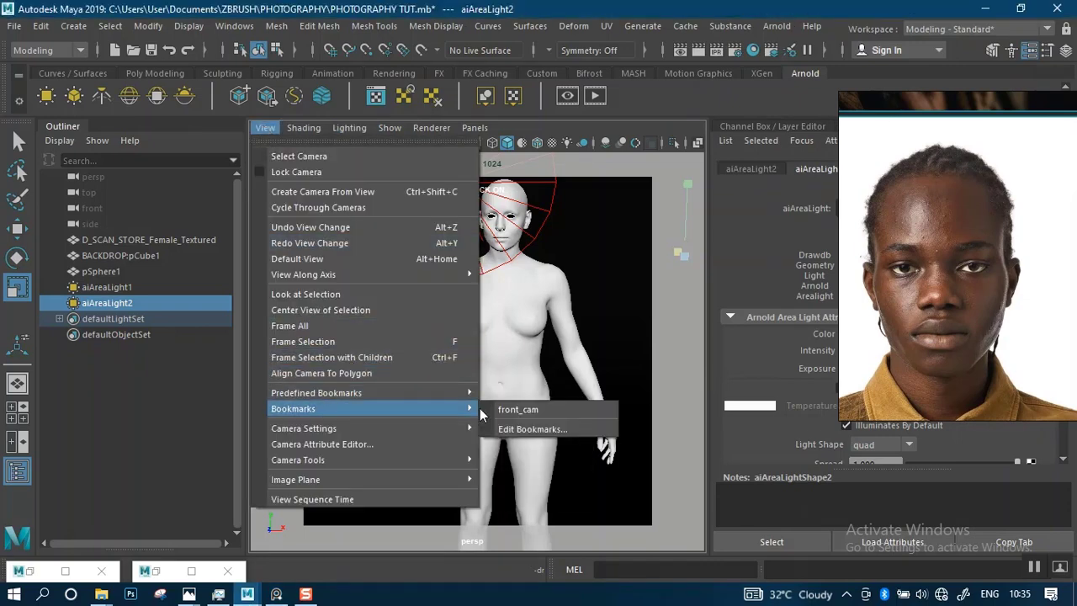
left_click(515, 409)
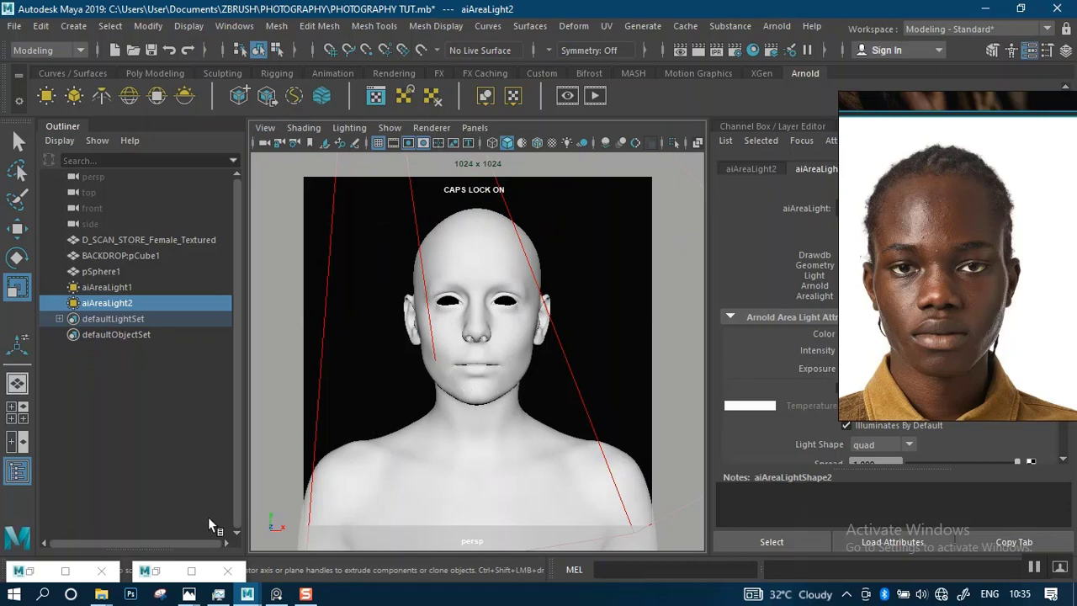
double_click(158, 571)
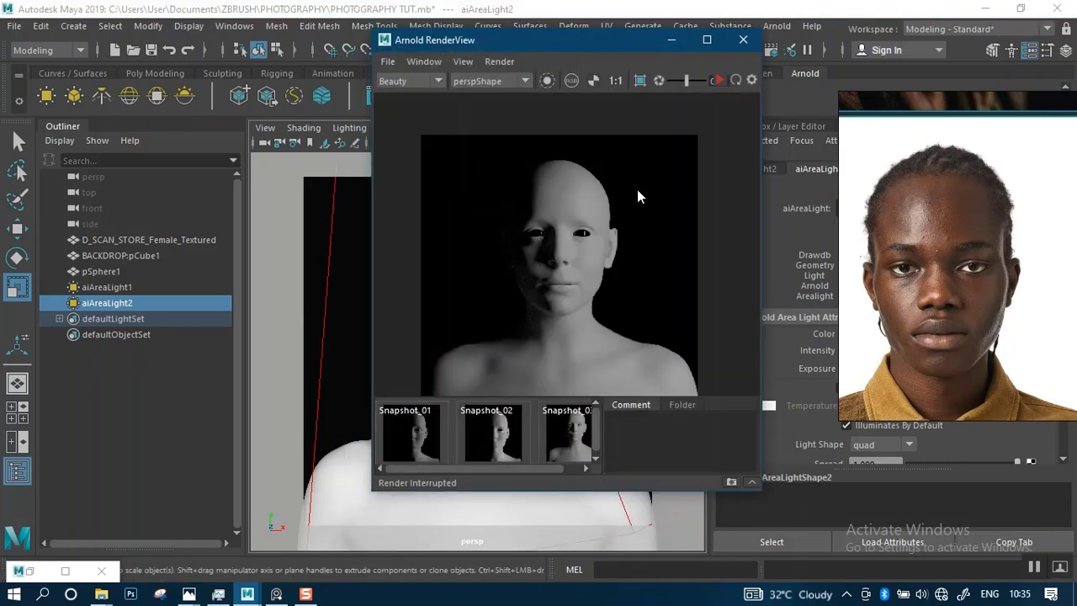
left_click(718, 81)
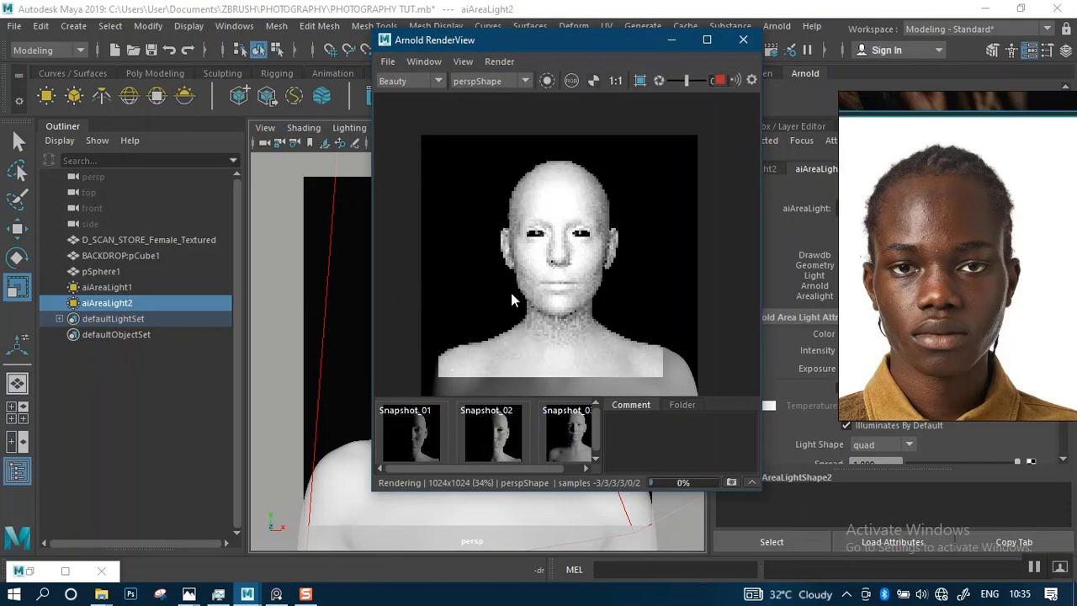
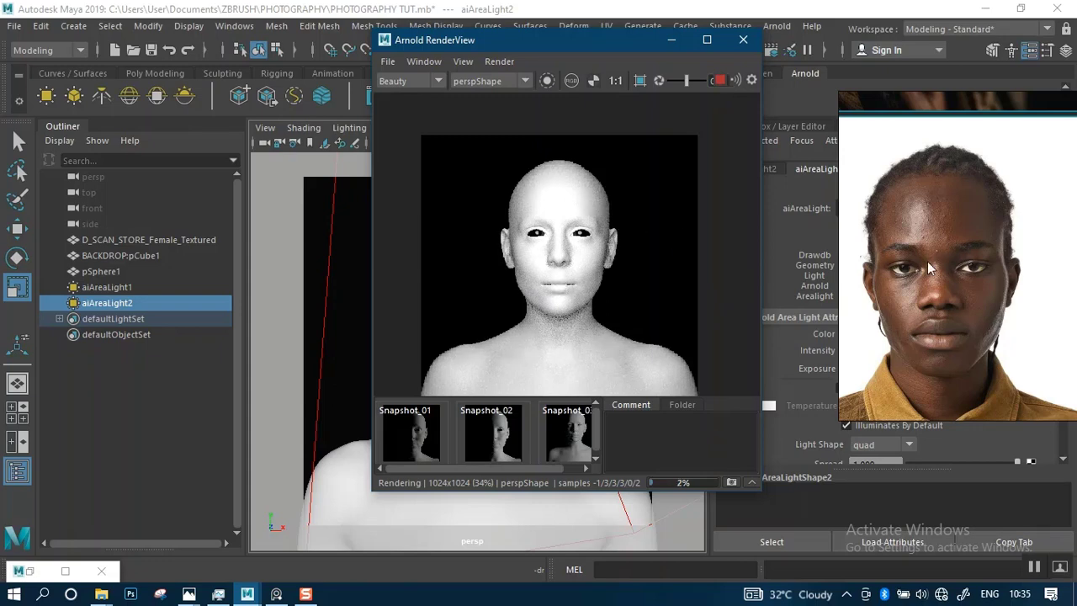
Arrange the reference photo and render windows, then select the female figure mesh
scroll(933, 267, "up", 5)
left_click_drag(953, 273, 879, 272)
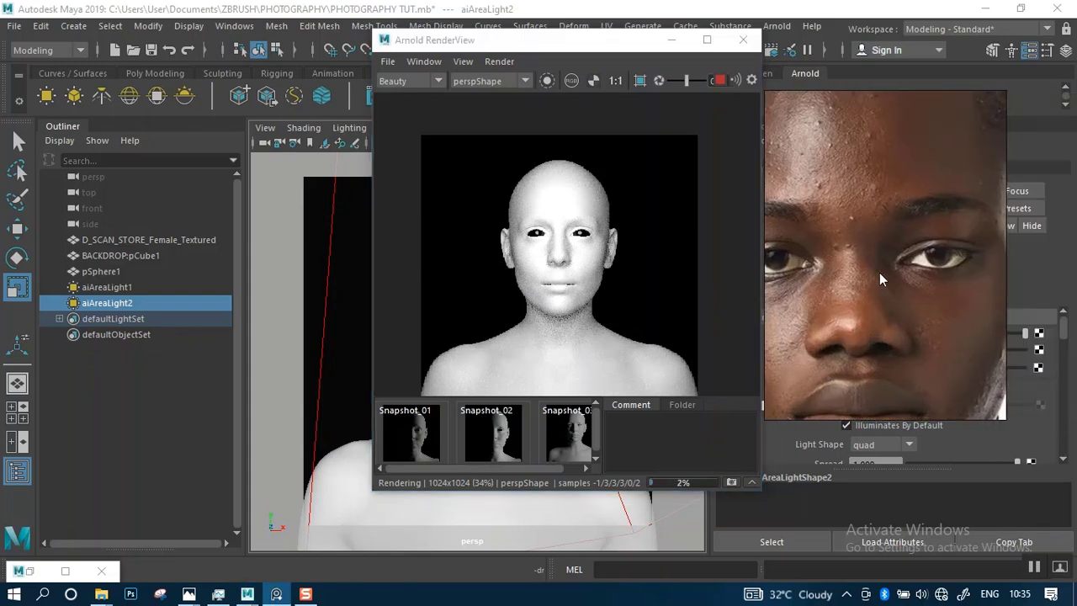
scroll(879, 272, "up", 6)
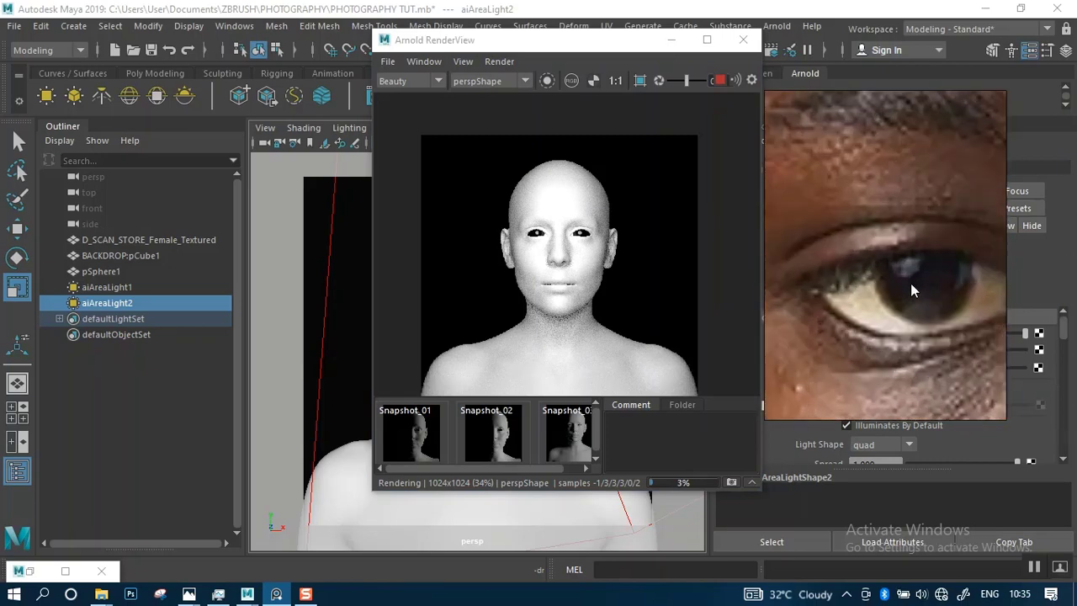
scroll(910, 283, "up", 2)
scroll(900, 250, "down", 2)
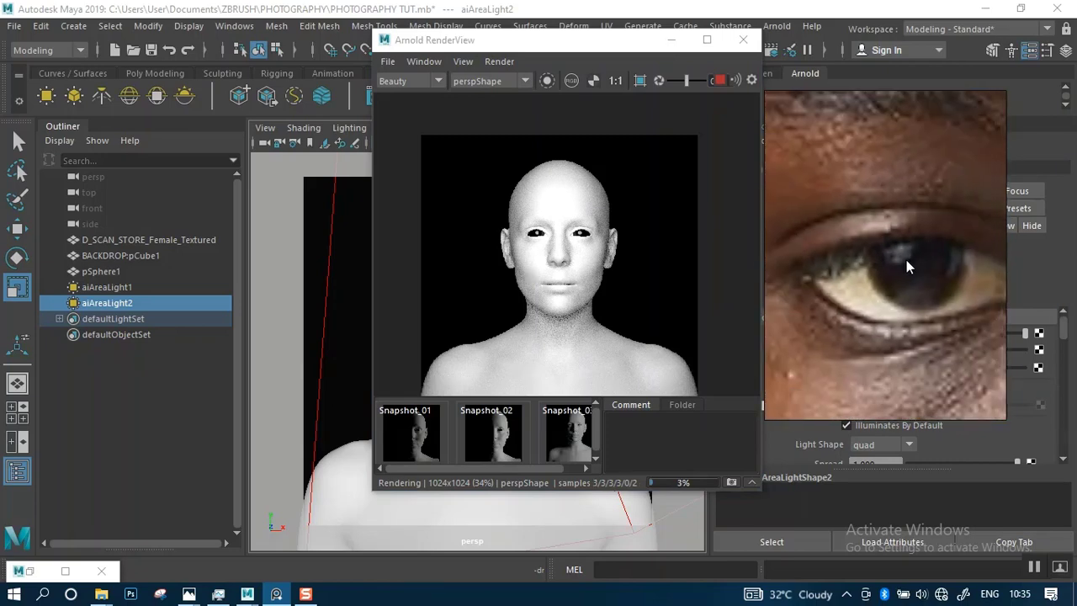
scroll(900, 239, "up", 1)
left_click(577, 281)
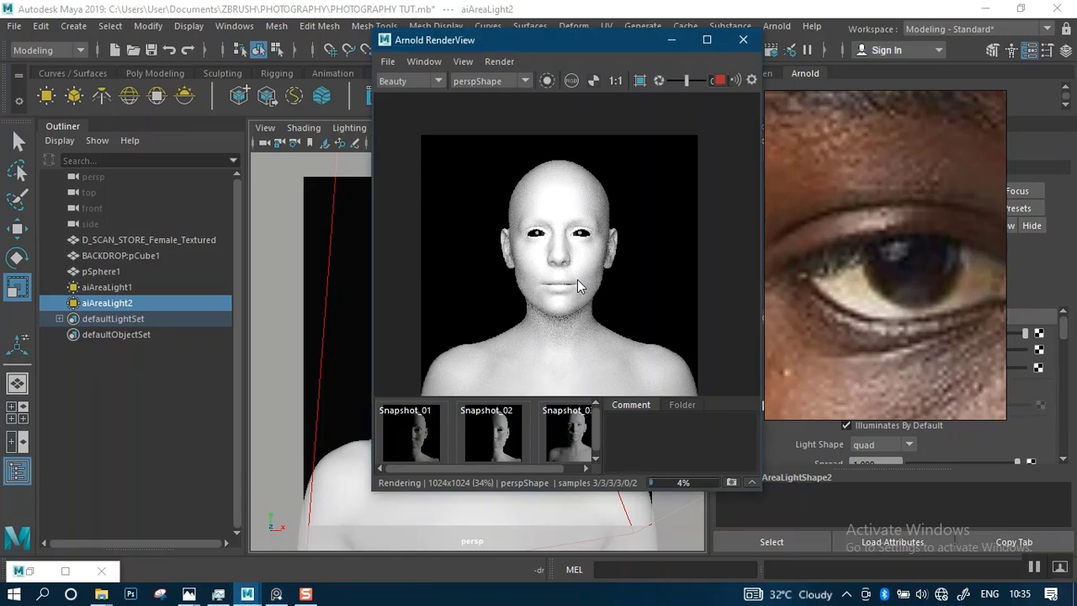
scroll(577, 279, "up", 3)
left_click(578, 252)
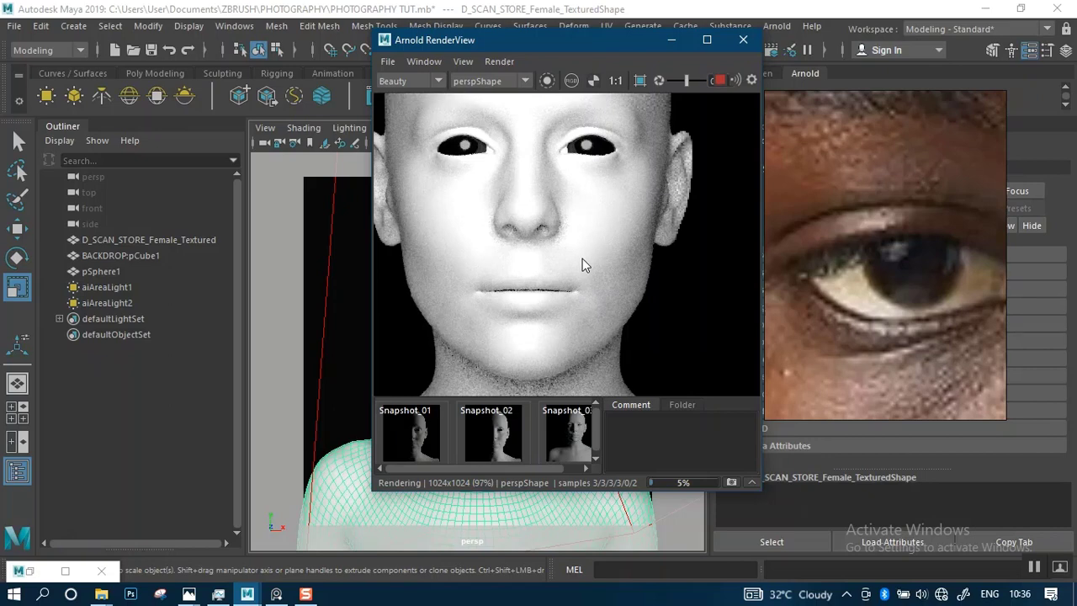
Stop the Arnold render and move the RenderView to the right, uncovering the viewport
scroll(582, 258, "down", 2)
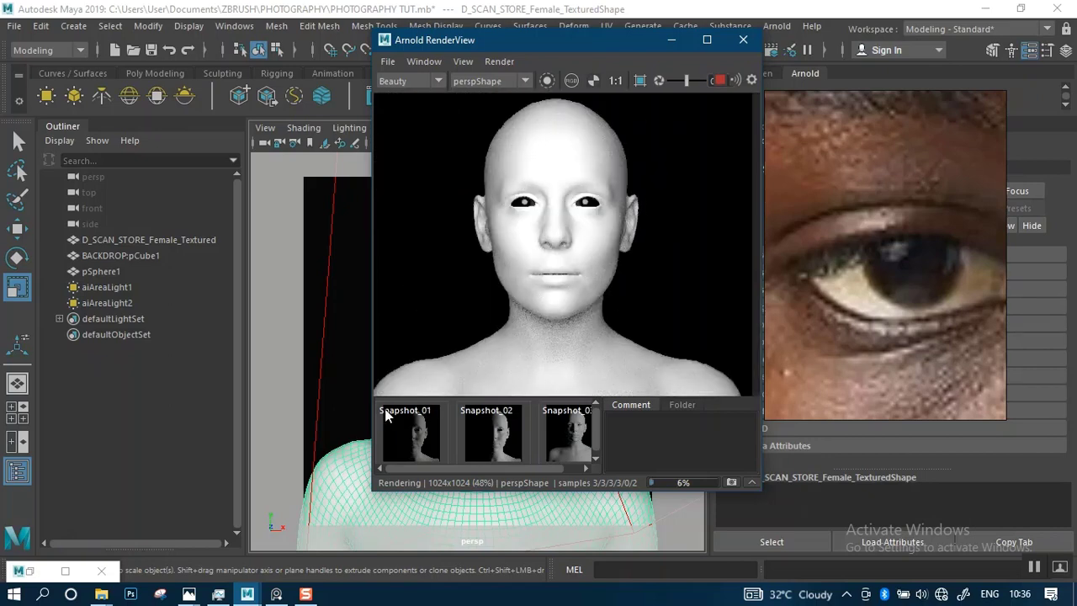
left_click(719, 80)
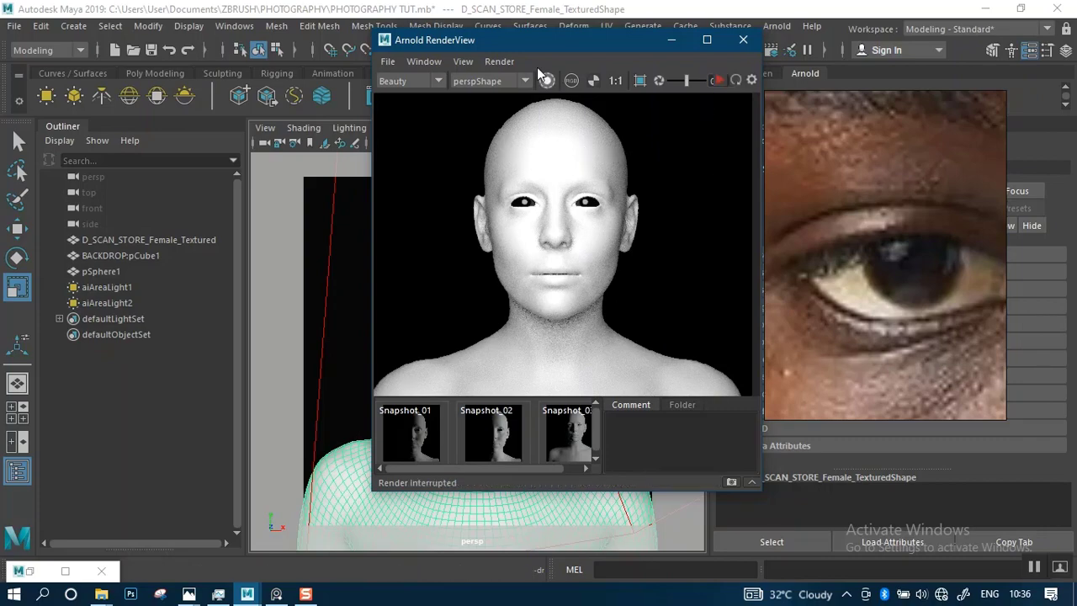
left_click_drag(538, 42, 762, 81)
Switch to the four-view layout and select aiAreaLight1 in the Outliner
left_click(446, 358)
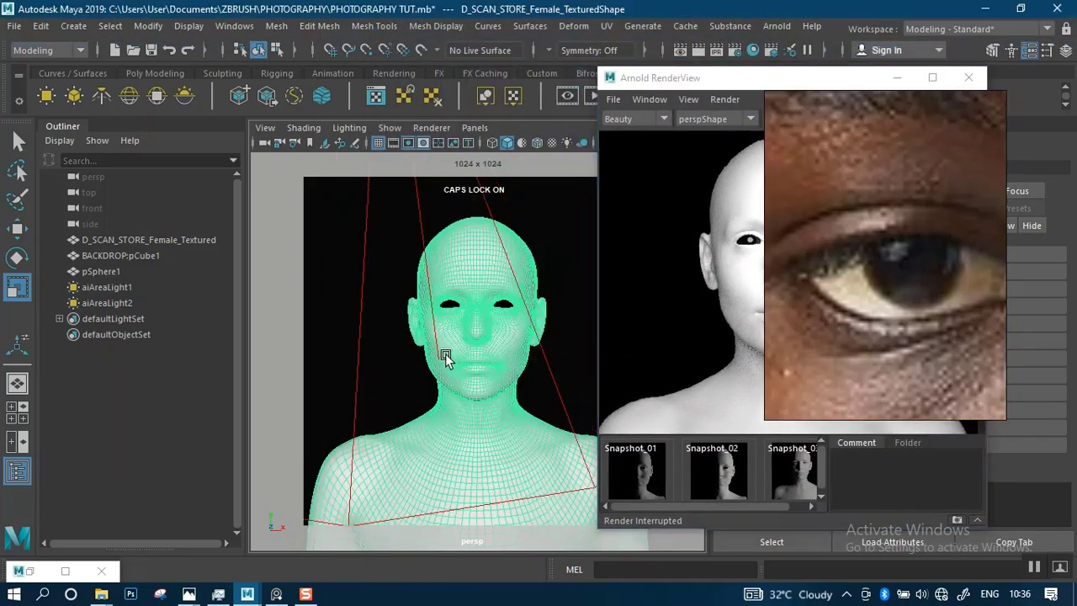
key("space")
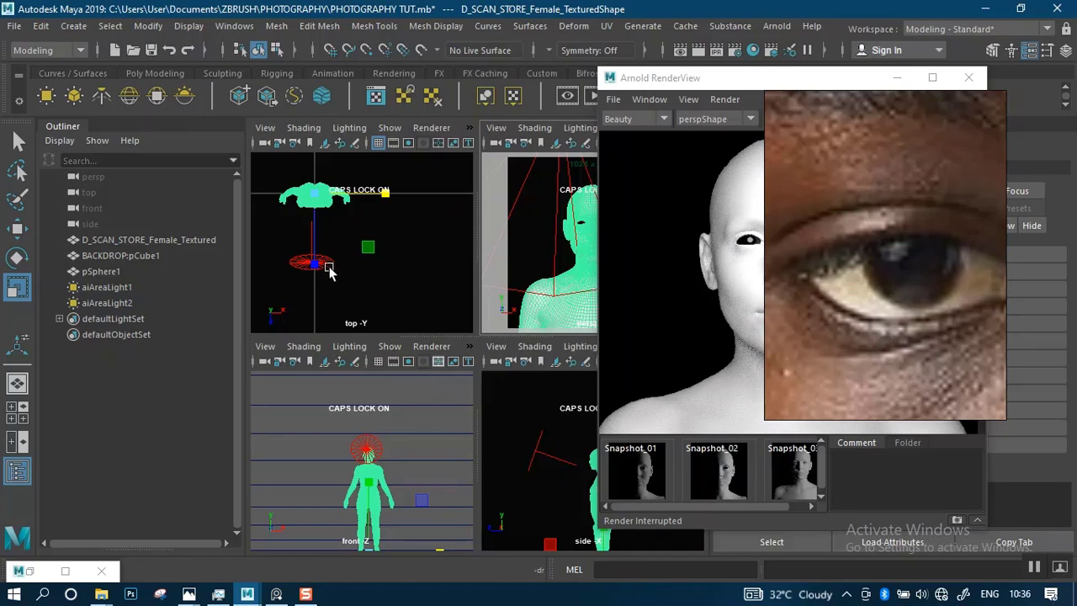
scroll(390, 513, "up", 2)
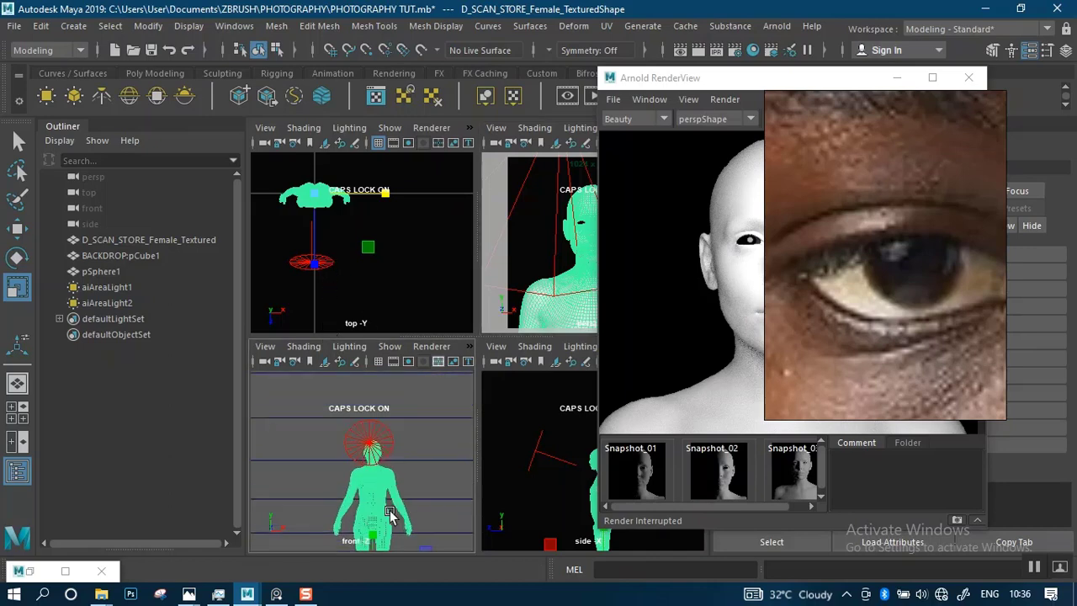
scroll(389, 513, "up", 1)
left_click(397, 455)
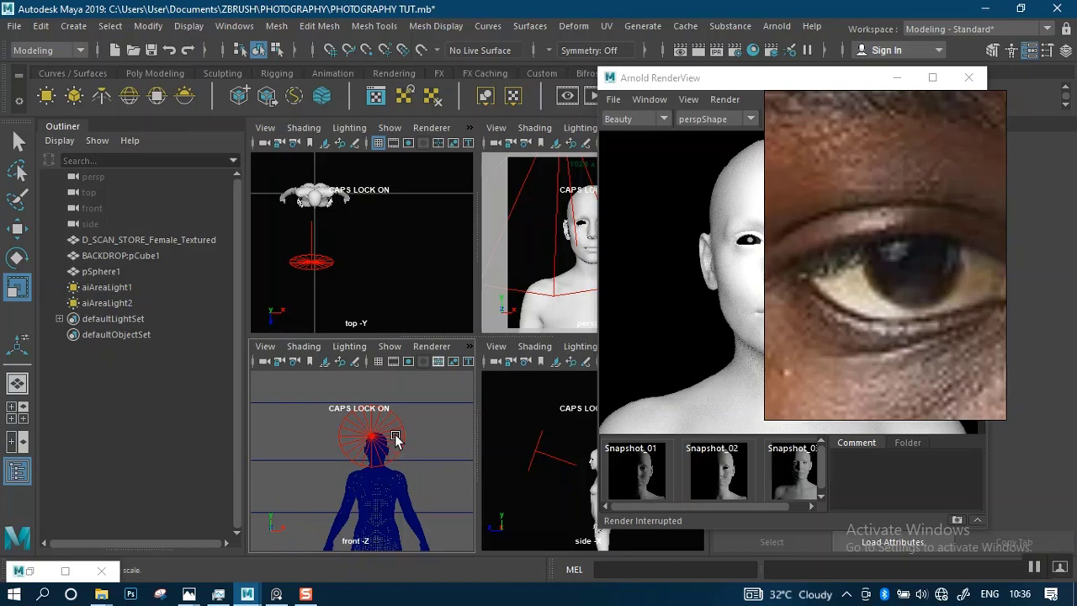
left_click(110, 286)
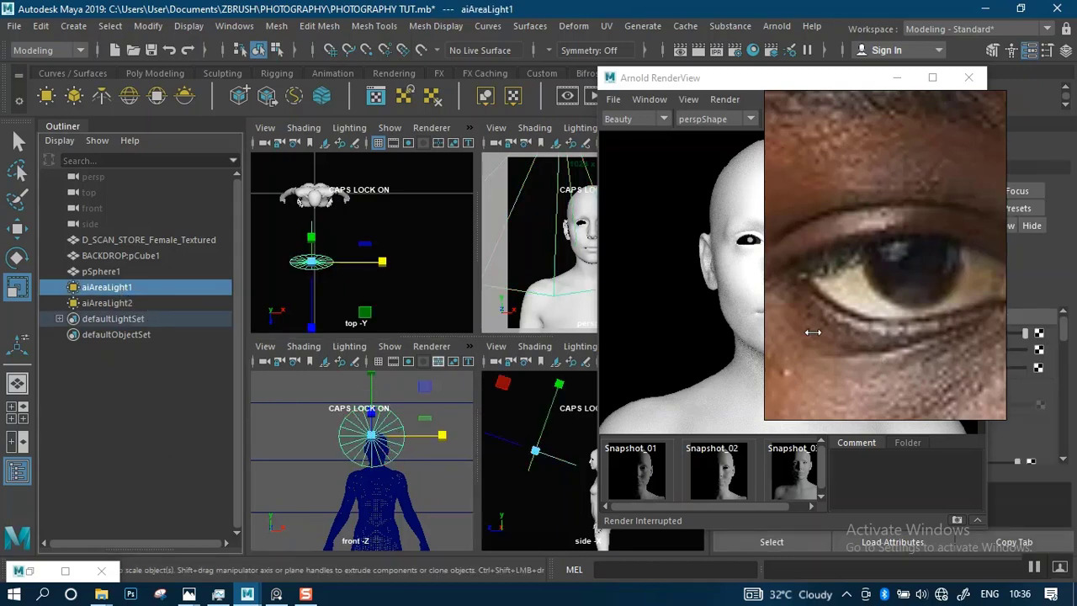
Shrink aiAreaLight1 with its uniform scale handle
left_click(885, 294)
scroll(885, 295, "down", 5)
scroll(885, 294, "down", 2)
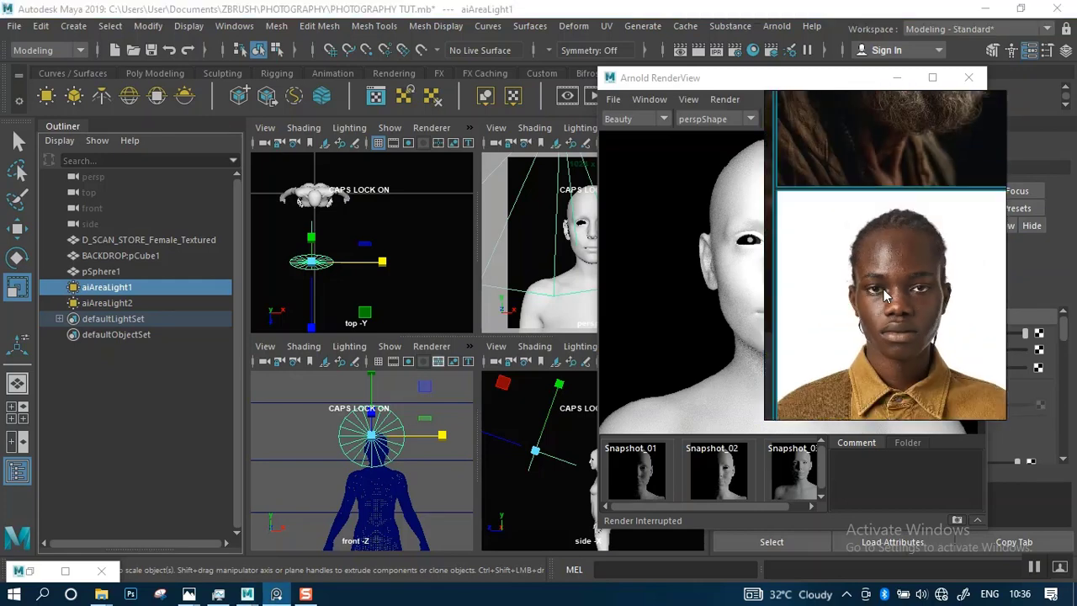
left_click(370, 438)
left_click_drag(370, 437, 358, 409)
Drag aiAreaLight1's aim point onto the figure's head in the side view
key("w")
scroll(383, 444, "down", 3)
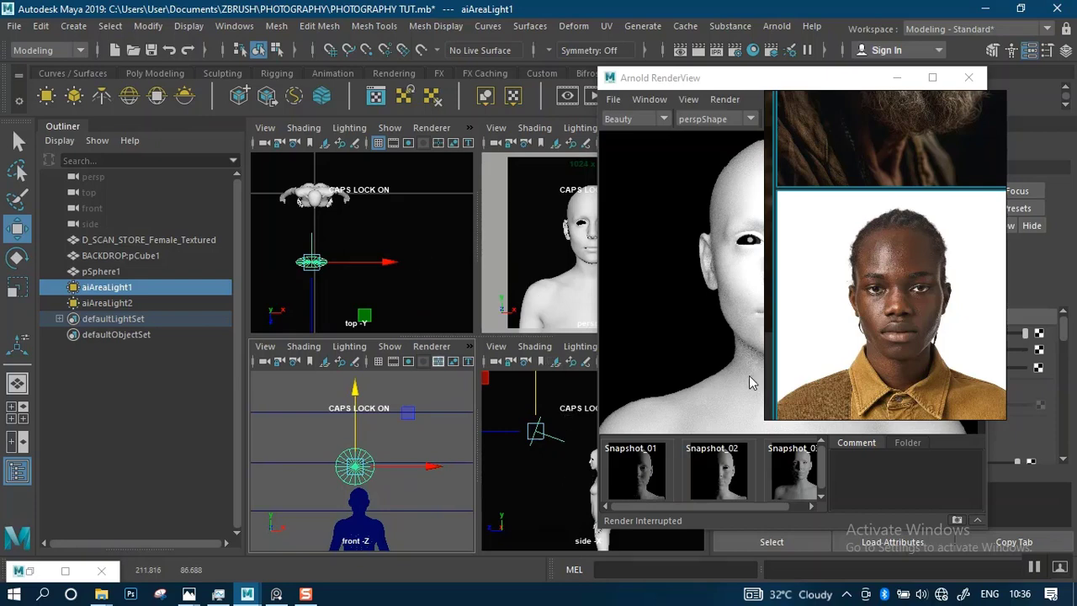
left_click_drag(827, 247, 925, 227)
left_click_drag(728, 81, 829, 75)
left_click_drag(555, 431, 558, 440)
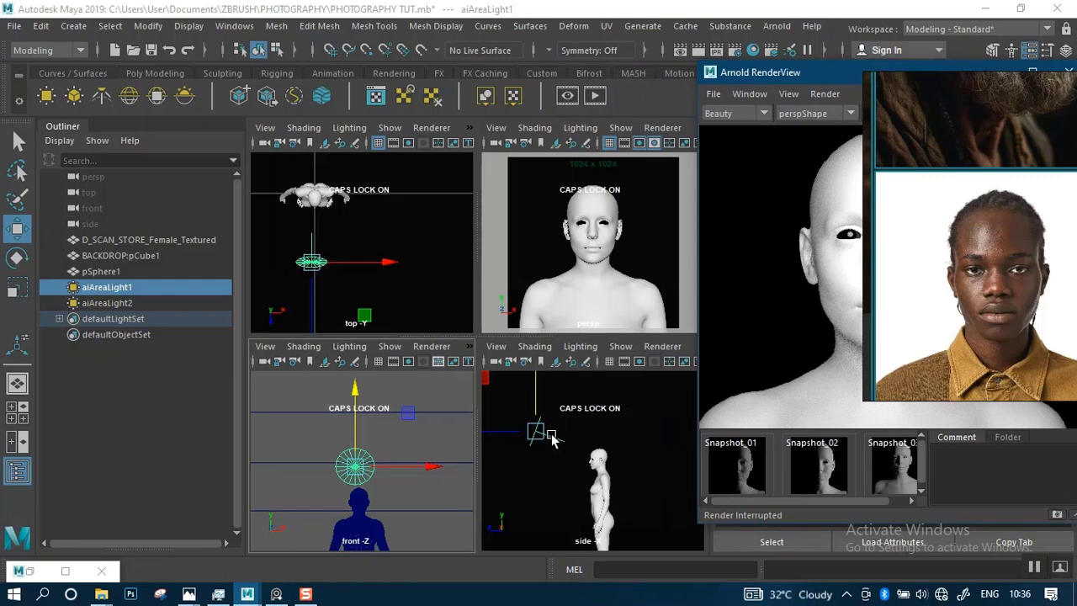
left_click_drag(556, 443, 599, 473)
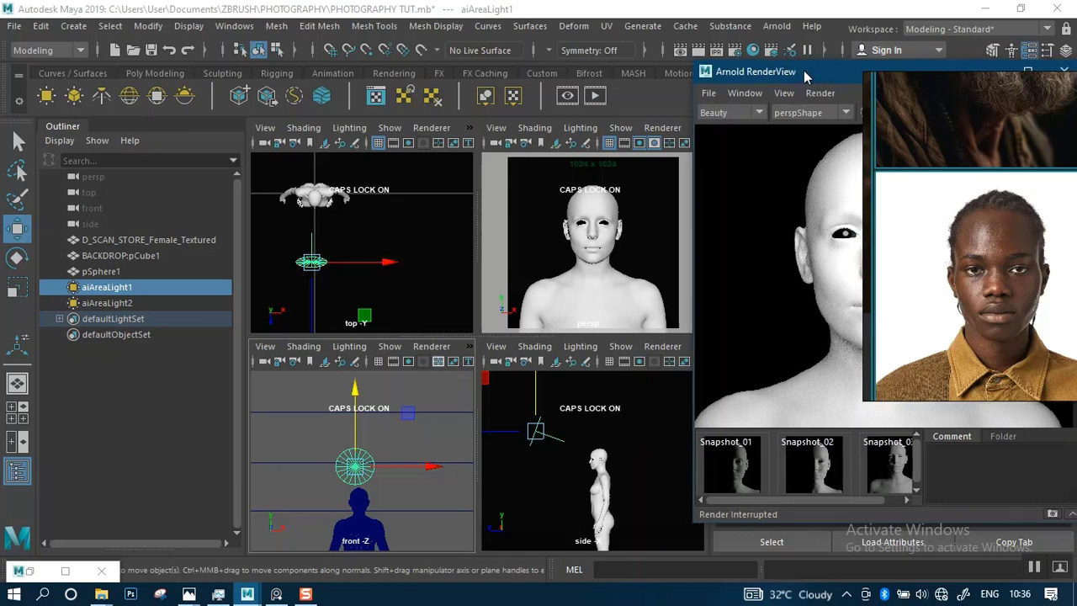
left_click_drag(803, 70, 534, 55)
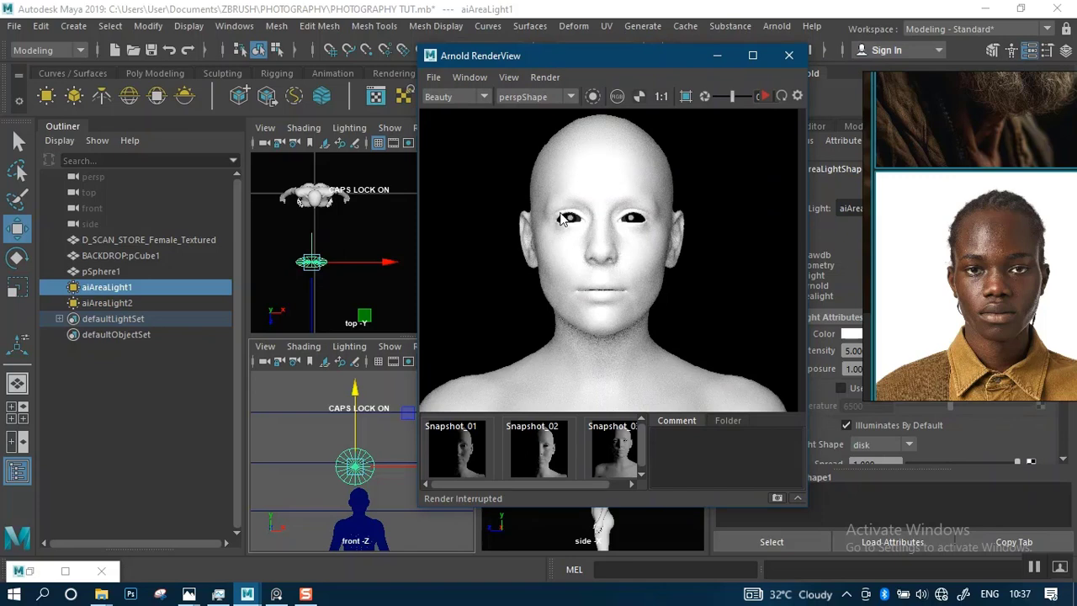
Restart the Arnold render and pan it to show more of the face
left_click(763, 97)
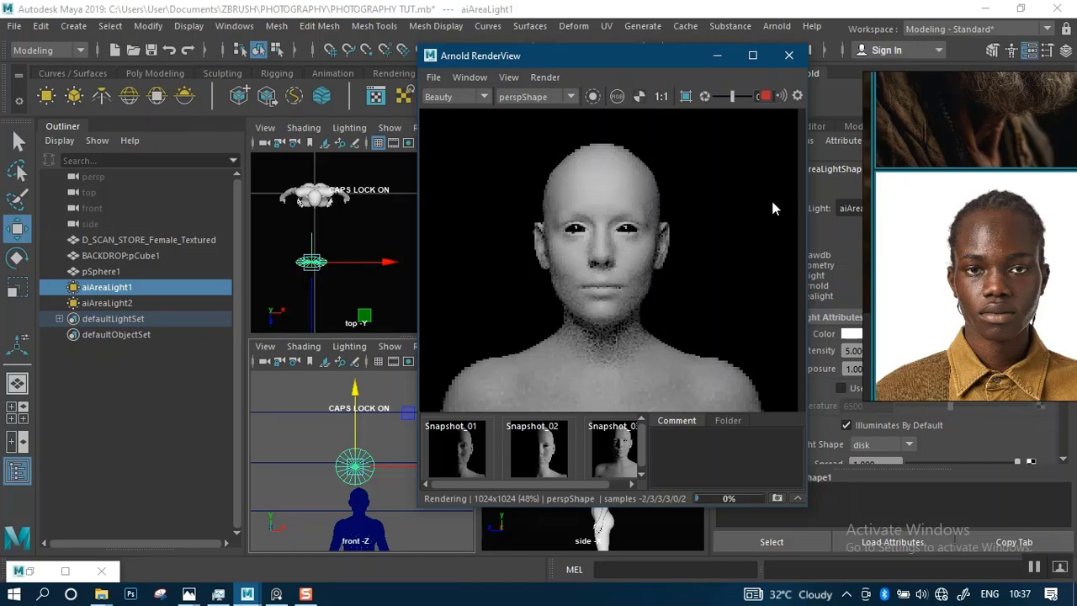
scroll(985, 285, "up", 3)
scroll(984, 278, "up", 2)
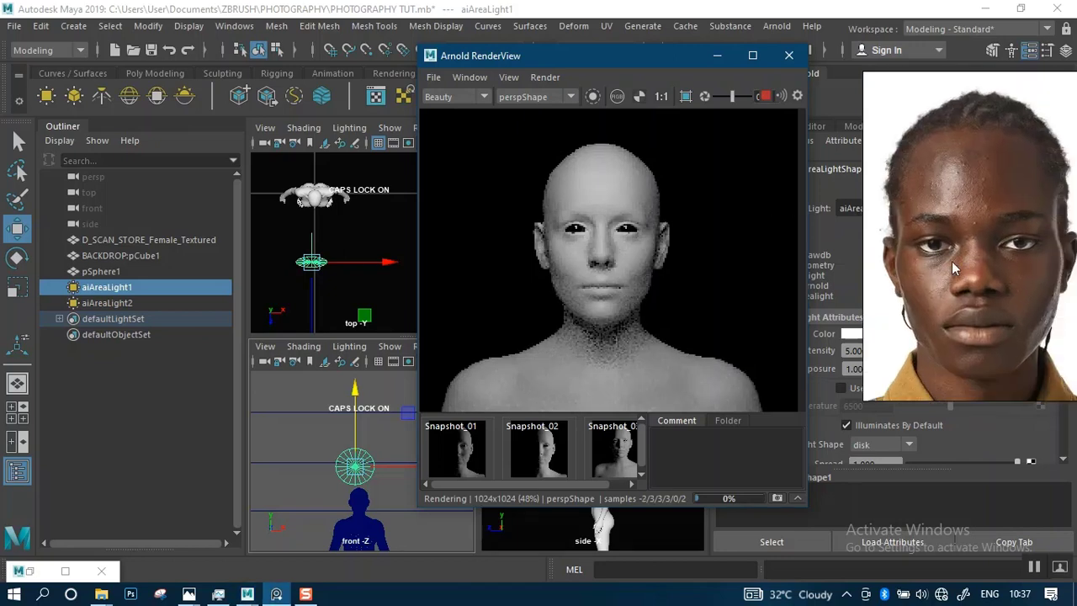
left_click(952, 261)
scroll(967, 242, "up", 3)
scroll(970, 243, "up", 5)
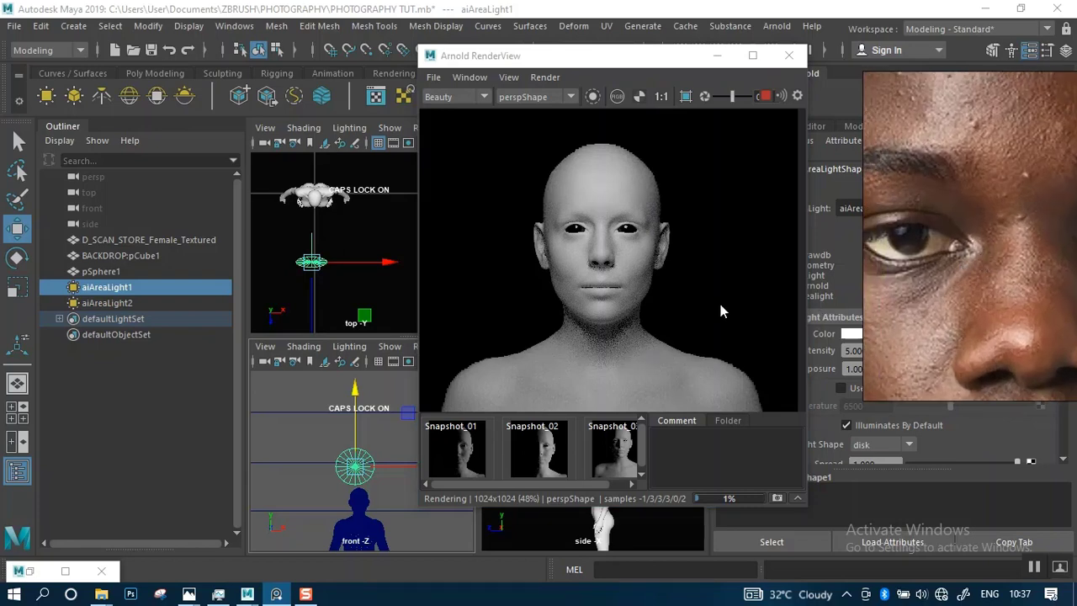
left_click(633, 249)
scroll(633, 249, "up", 4)
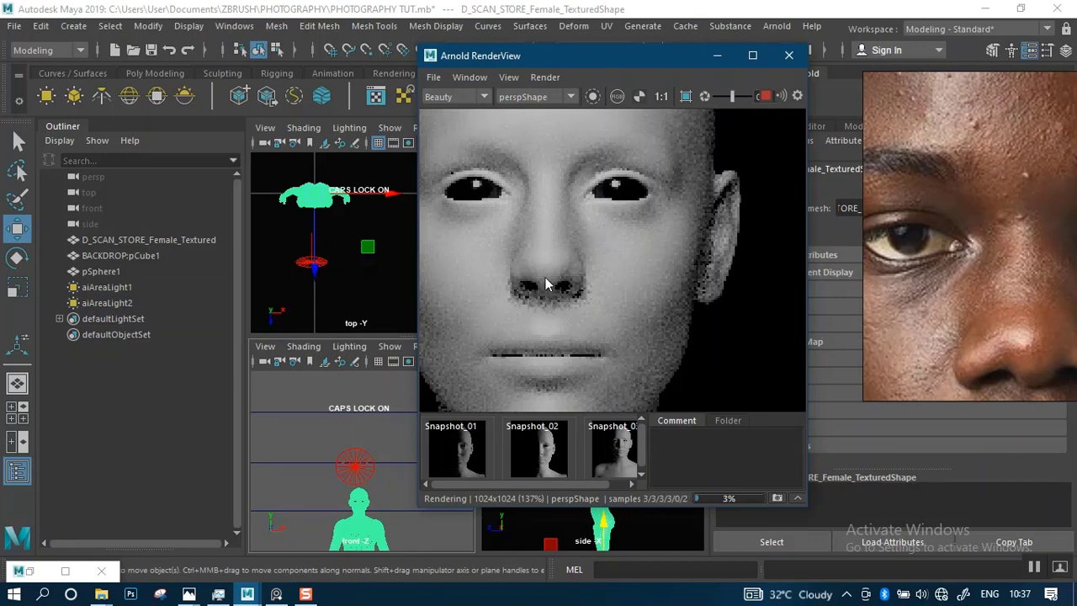
left_click_drag(561, 287, 601, 321)
Move aiAreaLight1 left along X in three drags in the front view
left_click(354, 467)
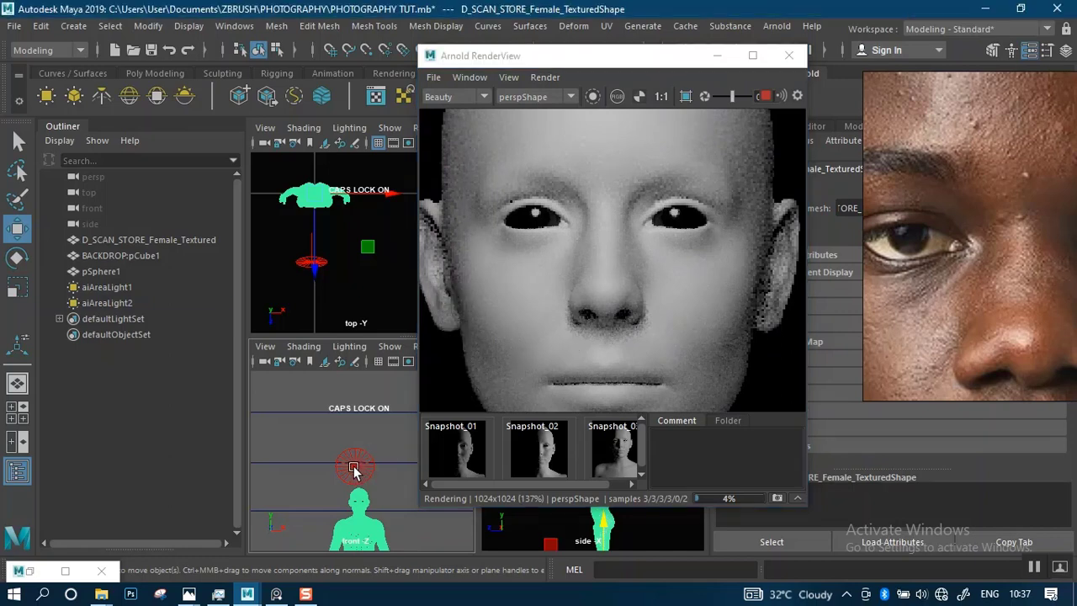
left_click_drag(399, 468, 375, 468)
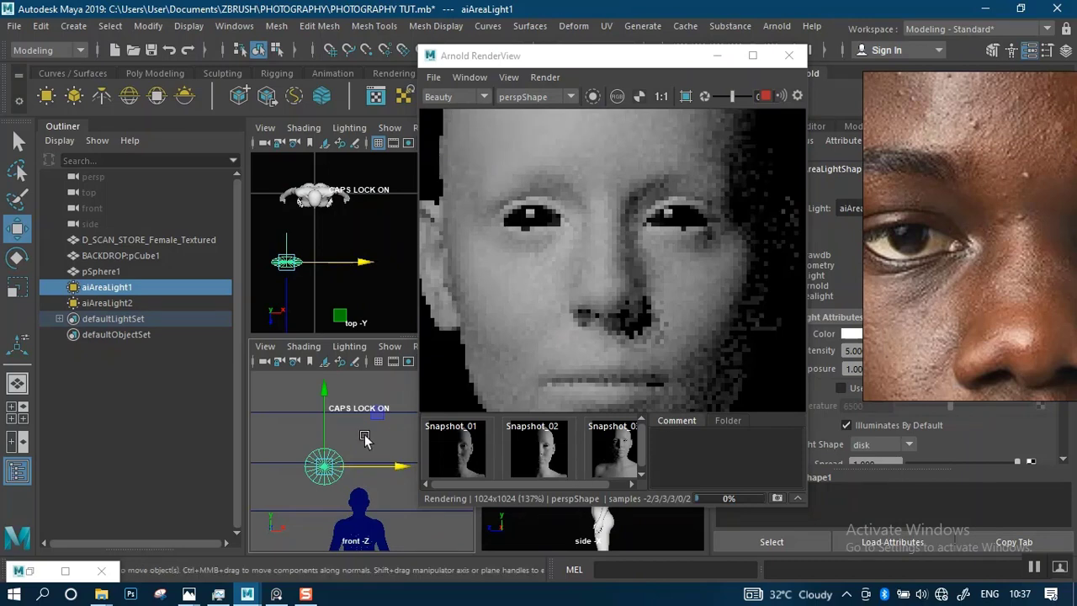
left_click_drag(398, 469, 380, 468)
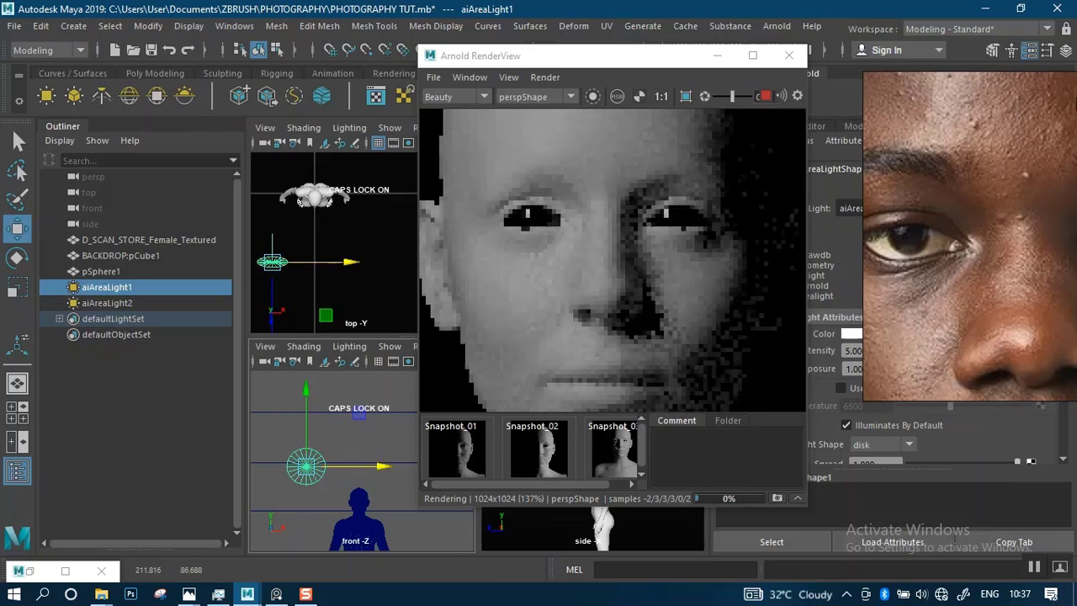
scroll(1025, 215, "down", 5)
left_click(978, 243)
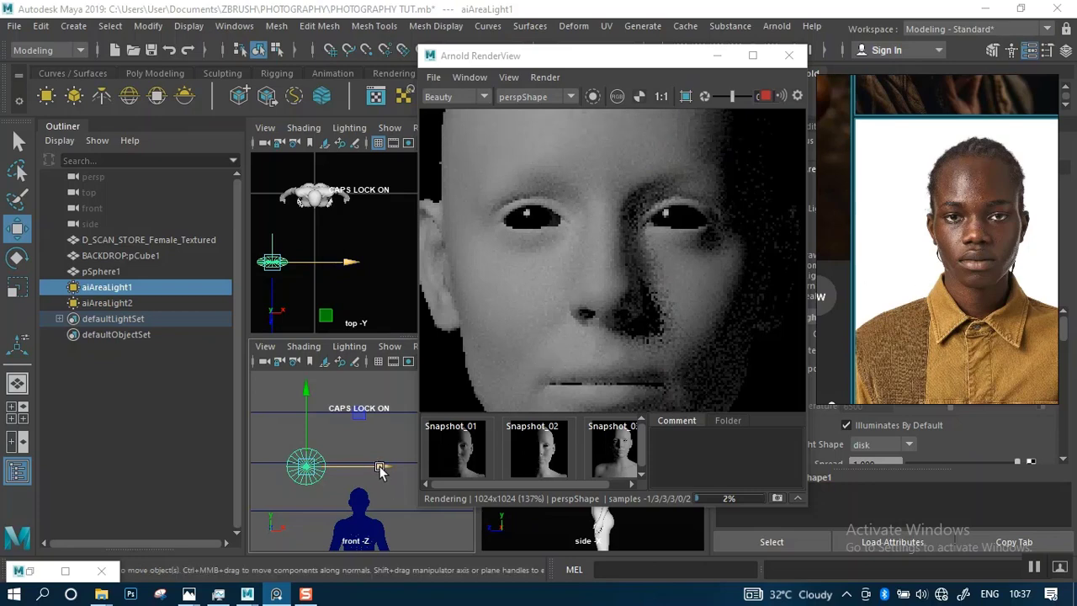
left_click_drag(376, 469, 365, 467)
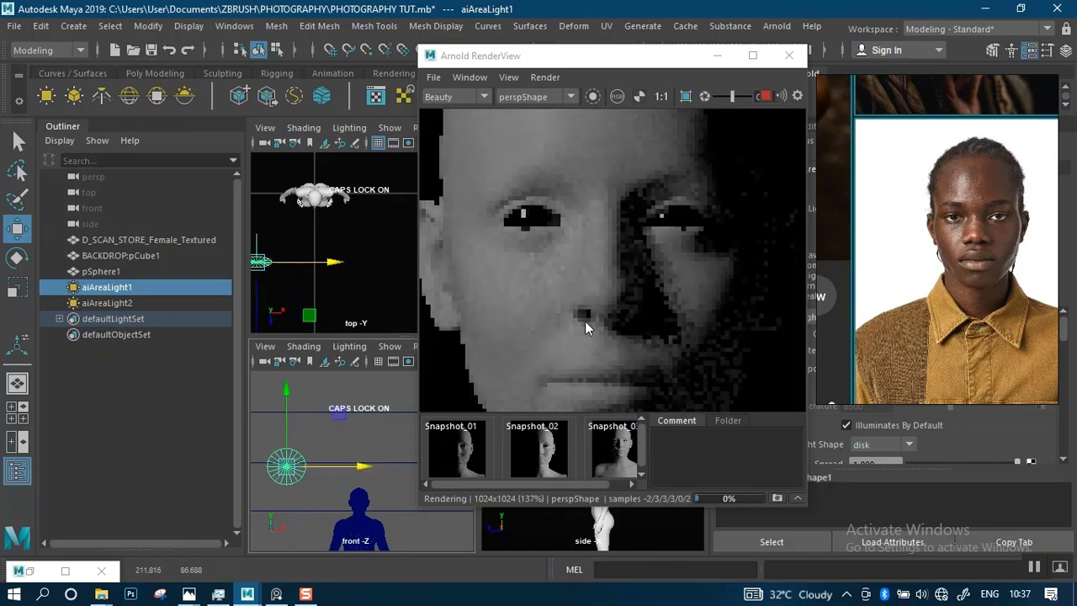
scroll(585, 321, "down", 4)
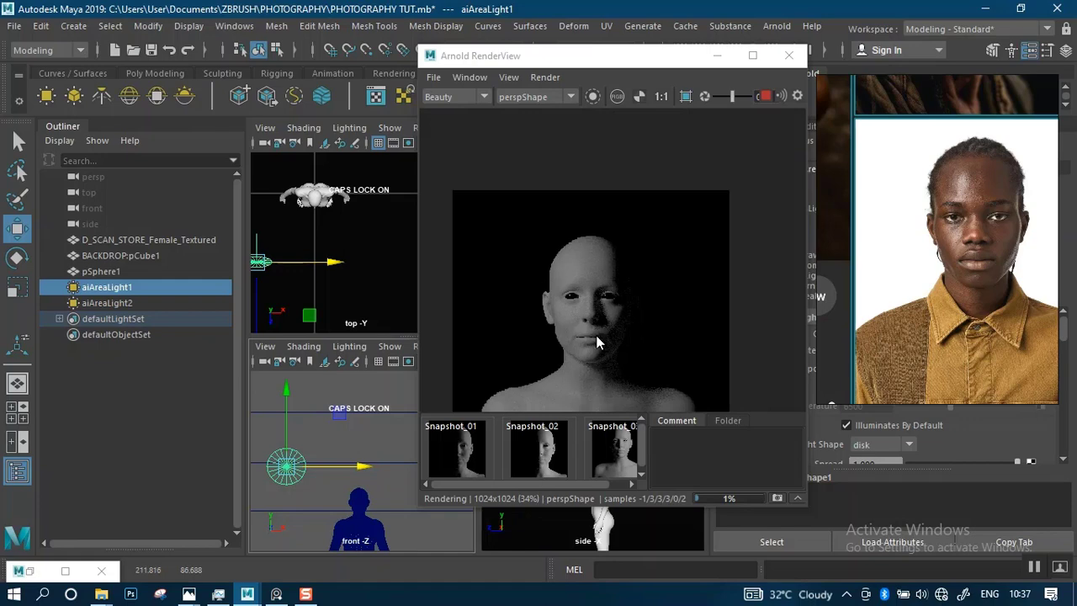
Raise aiAreaLight1 slightly along the Y axis in the front view
scroll(596, 342, "up", 1)
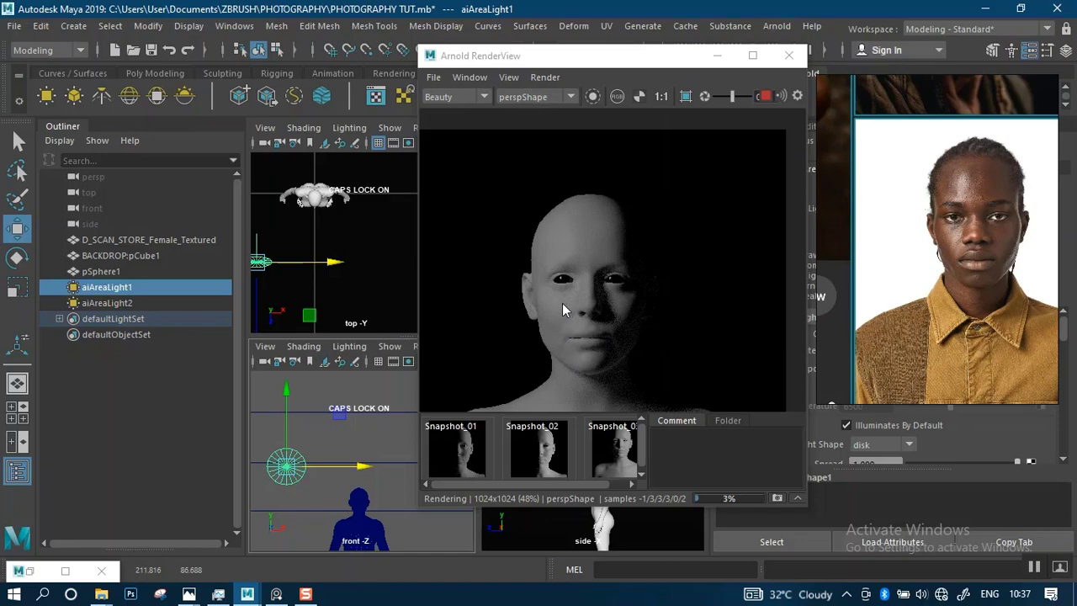
scroll(966, 255, "up", 6)
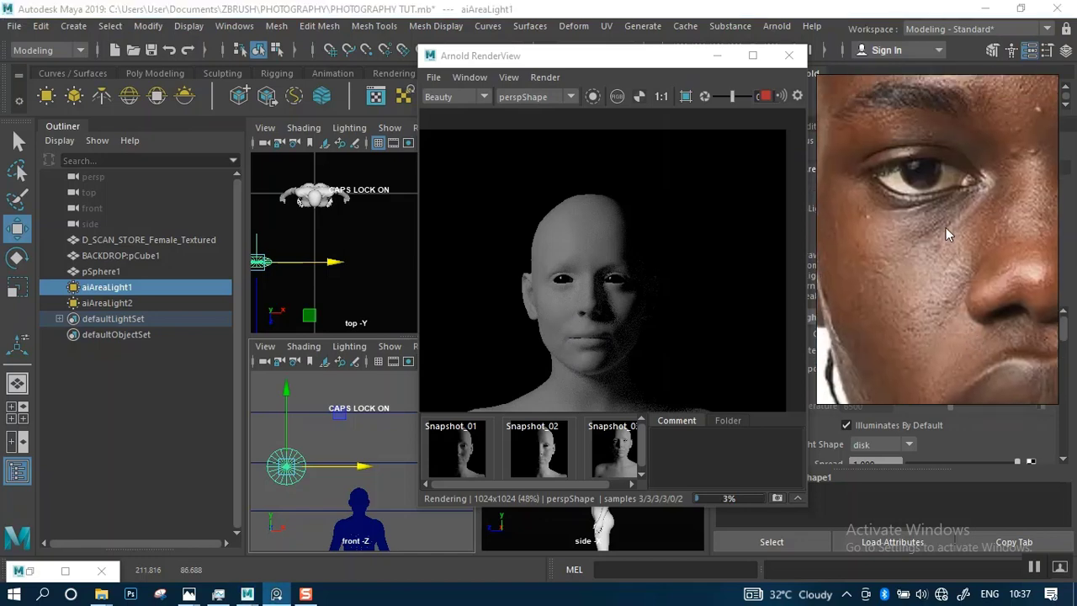
scroll(660, 325, "up", 5)
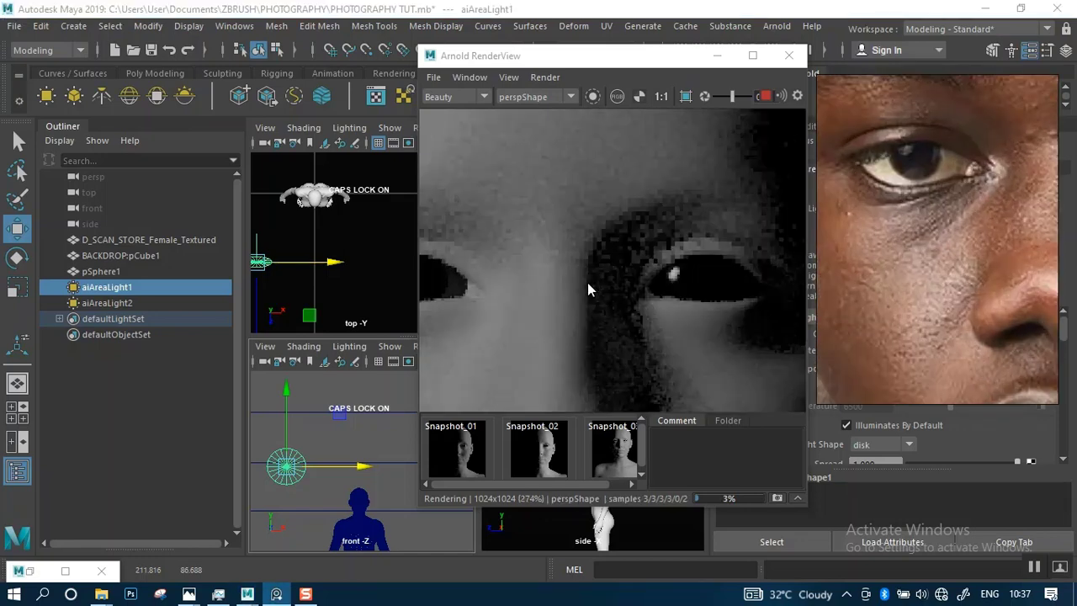
scroll(597, 291, "down", 1)
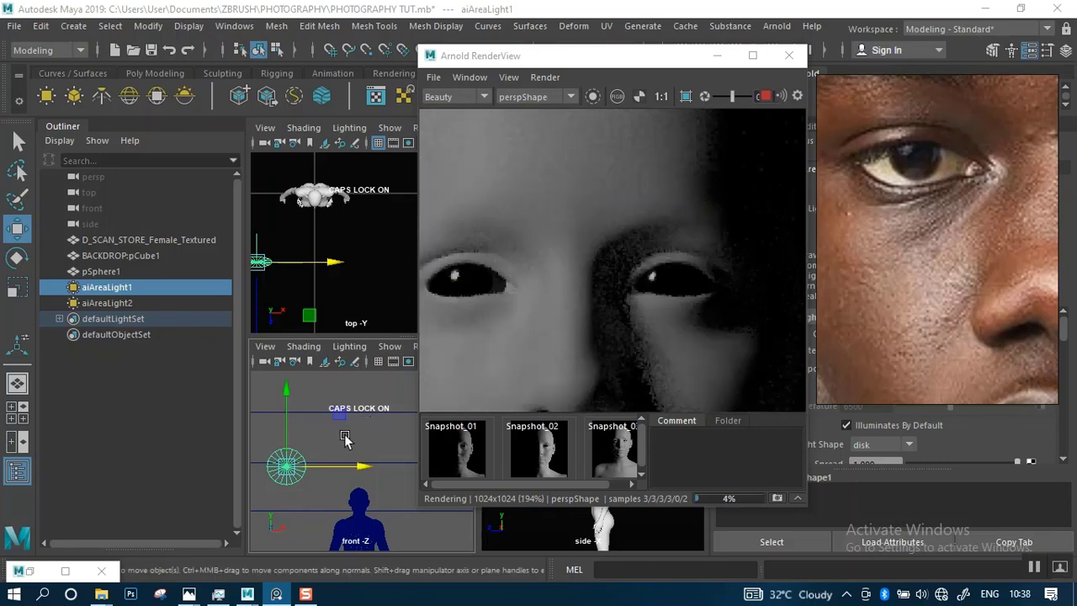
left_click(285, 413)
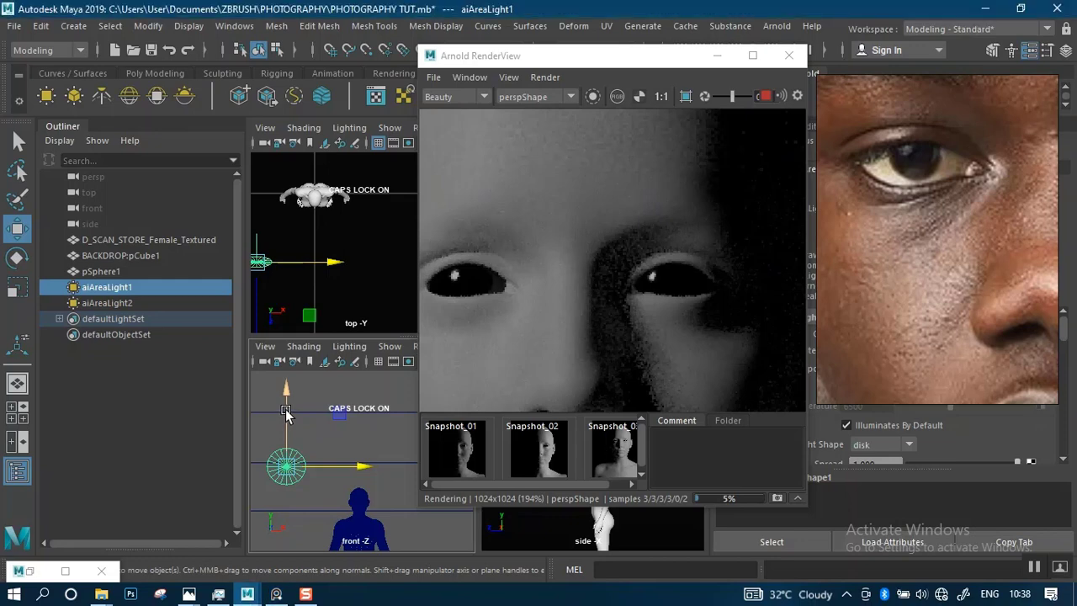
left_click(286, 387)
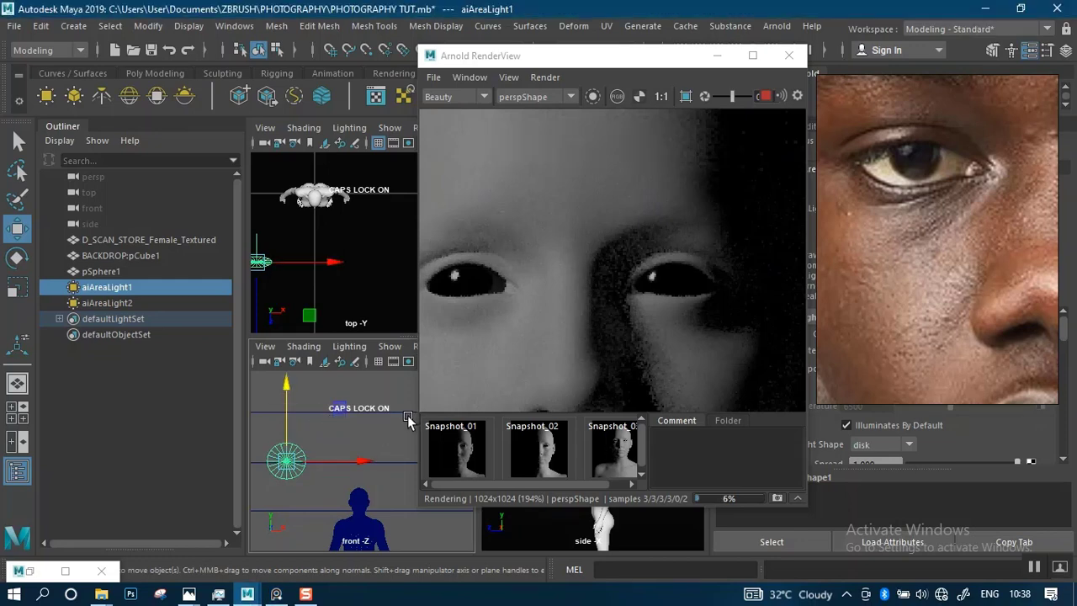
middle_click_drag(376, 433, 367, 394)
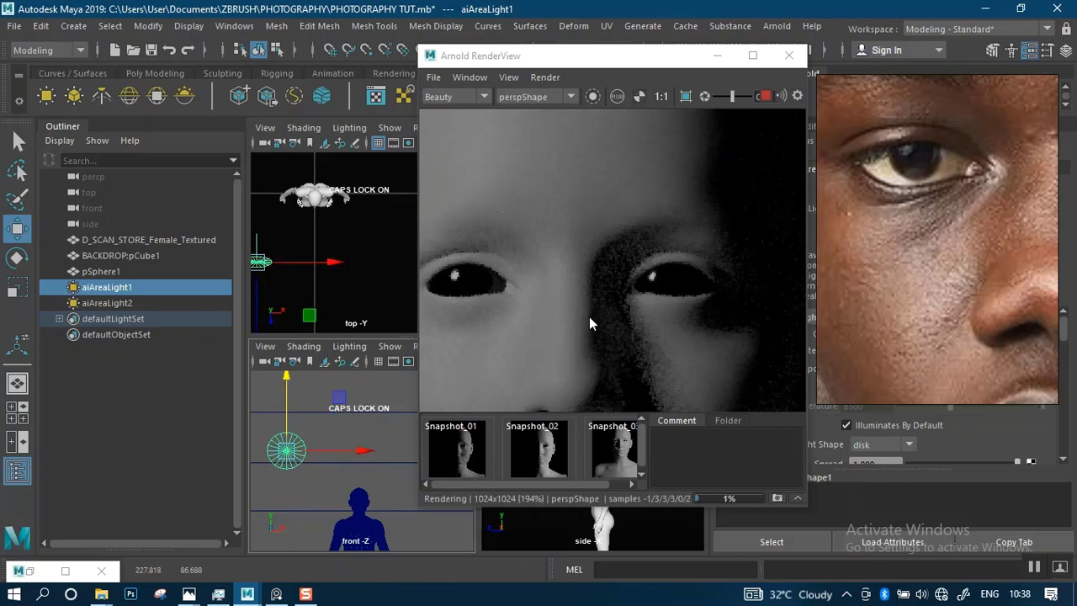
Frame the head and shoulders in the render and reframe the reference photo on the face
scroll(589, 316, "down", 6)
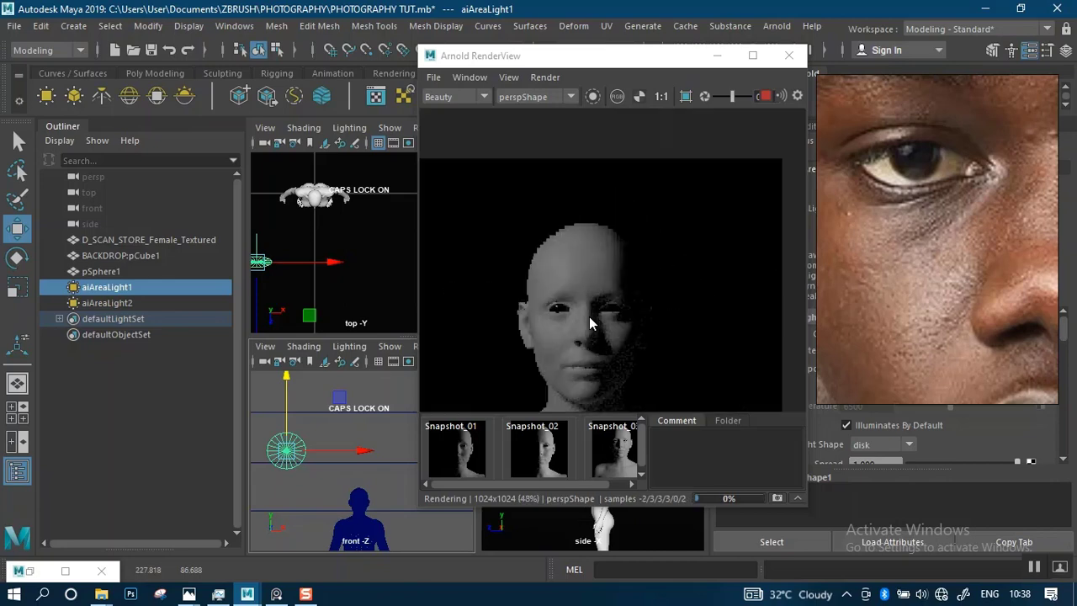
middle_click_drag(592, 322, 596, 294)
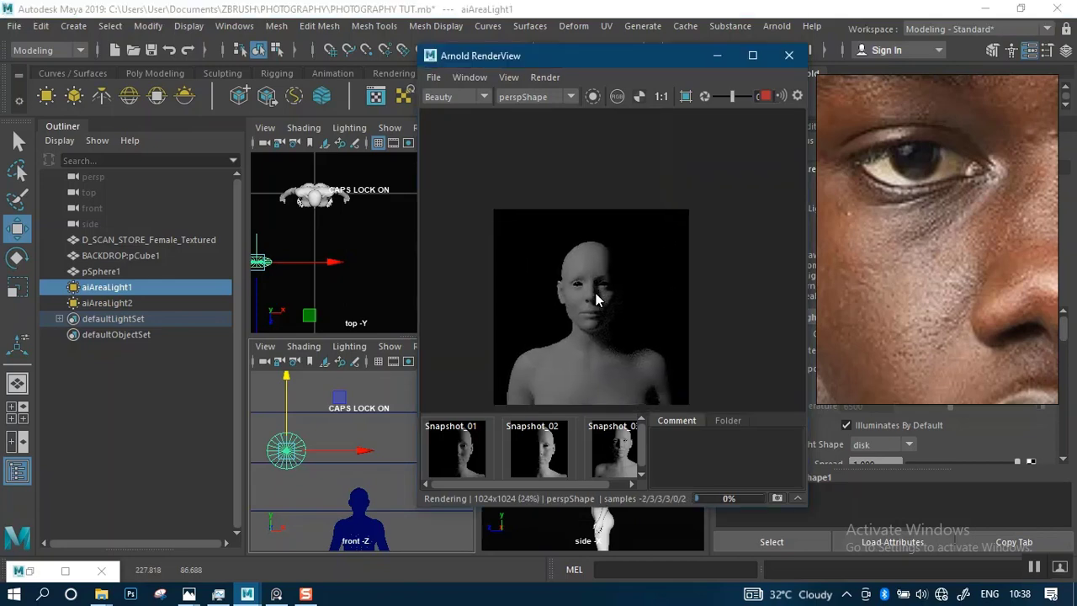
scroll(955, 246, "down", 5)
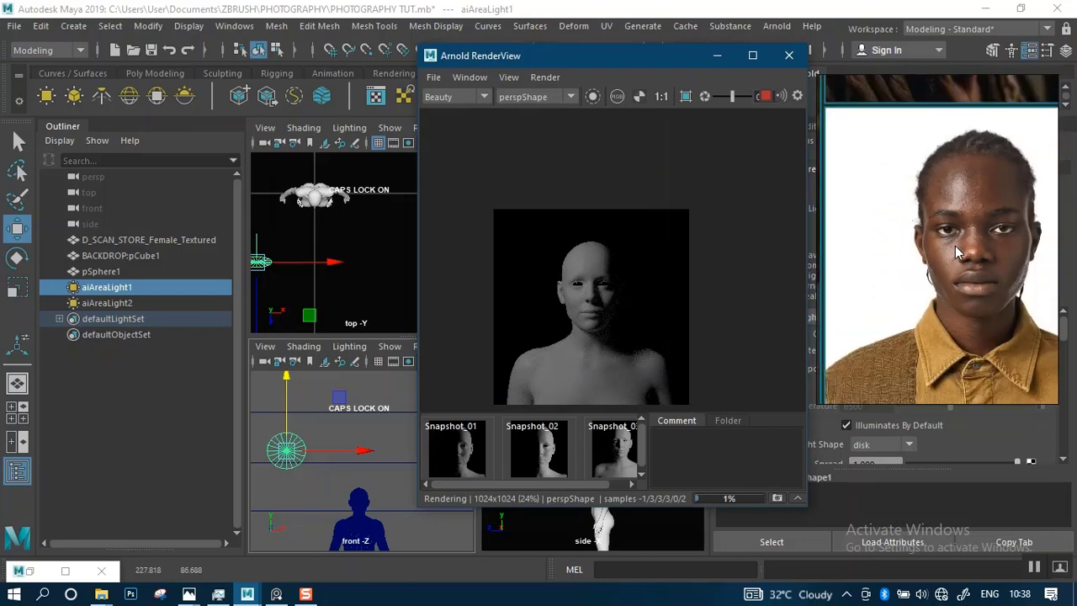
scroll(955, 246, "up", 5)
left_click_drag(896, 254, 935, 251)
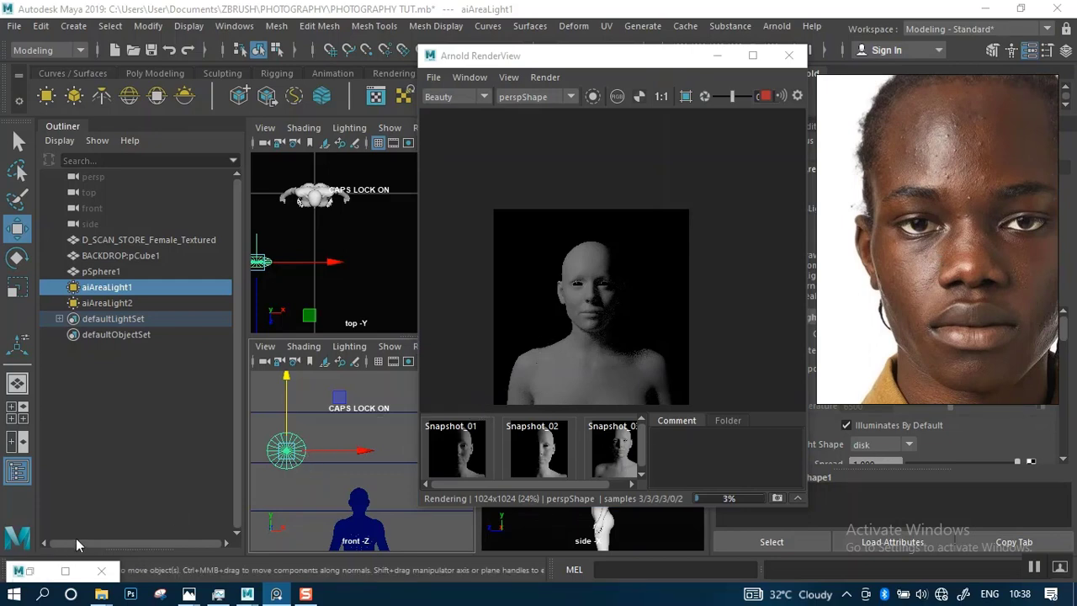
Stop the render and rename aiAreaLight1 to aiDISKLight1 in the Outliner
left_click(35, 572)
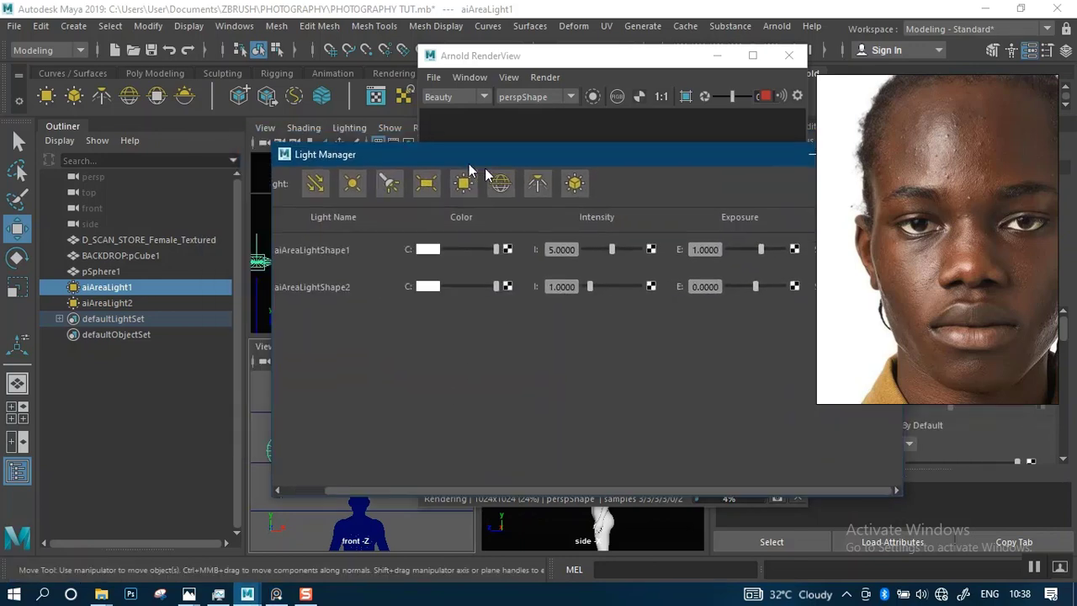
double_click(111, 288)
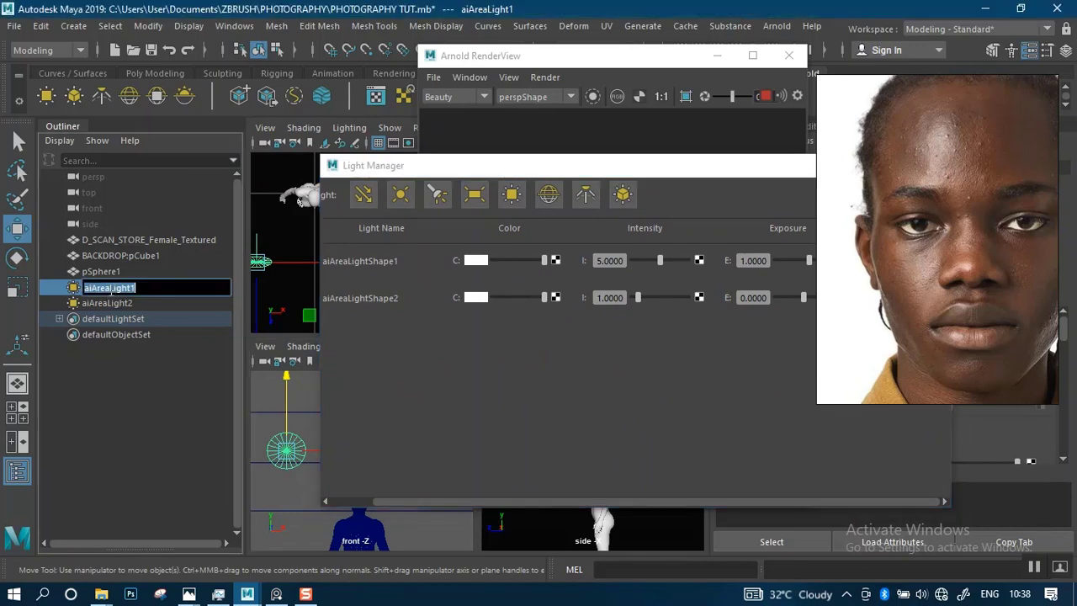
left_click(109, 288)
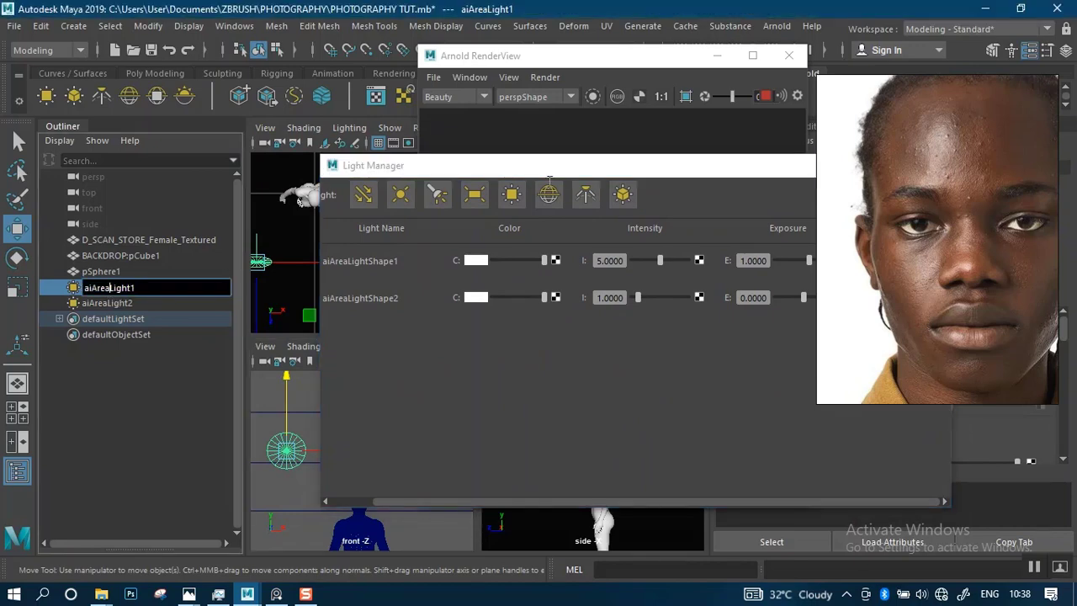
left_click(762, 96)
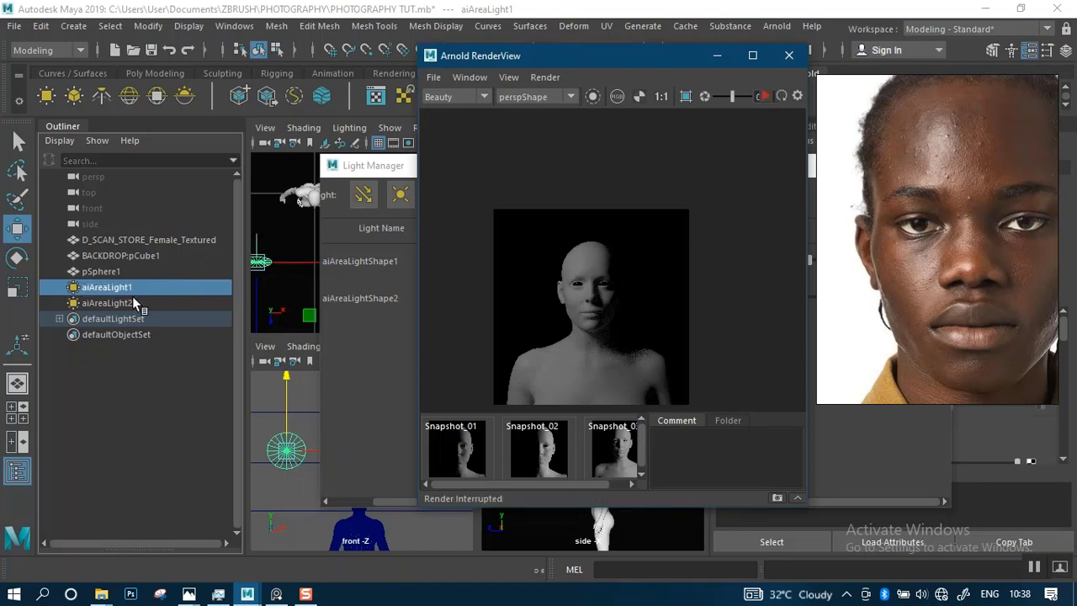
double_click(109, 288)
left_click(108, 288)
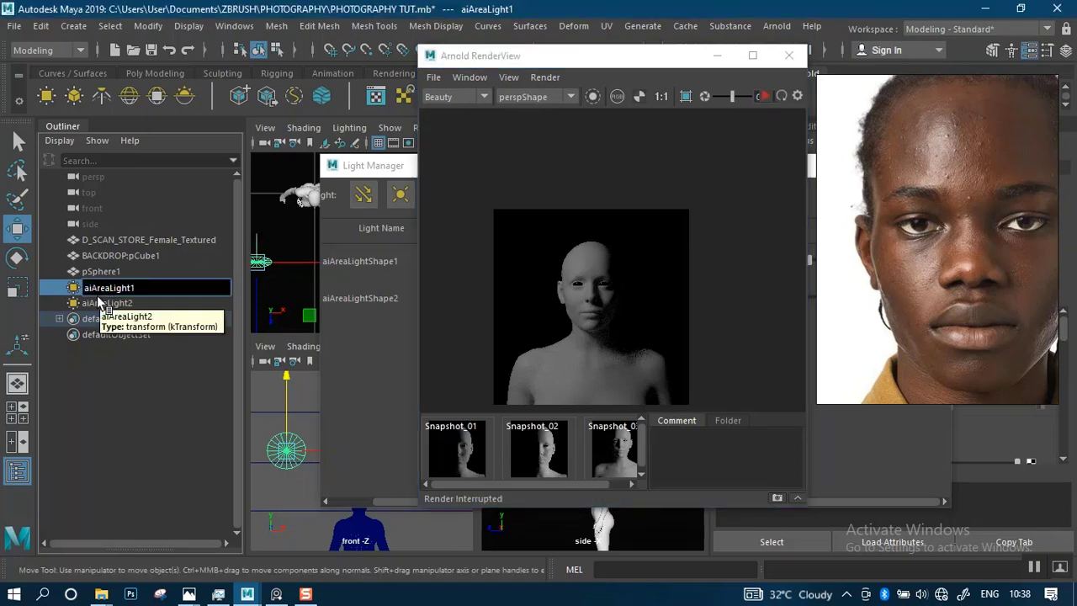
key("BackSpace")
key("BackSpace")
key("BackSpace")
type("DISK")
key("Return")
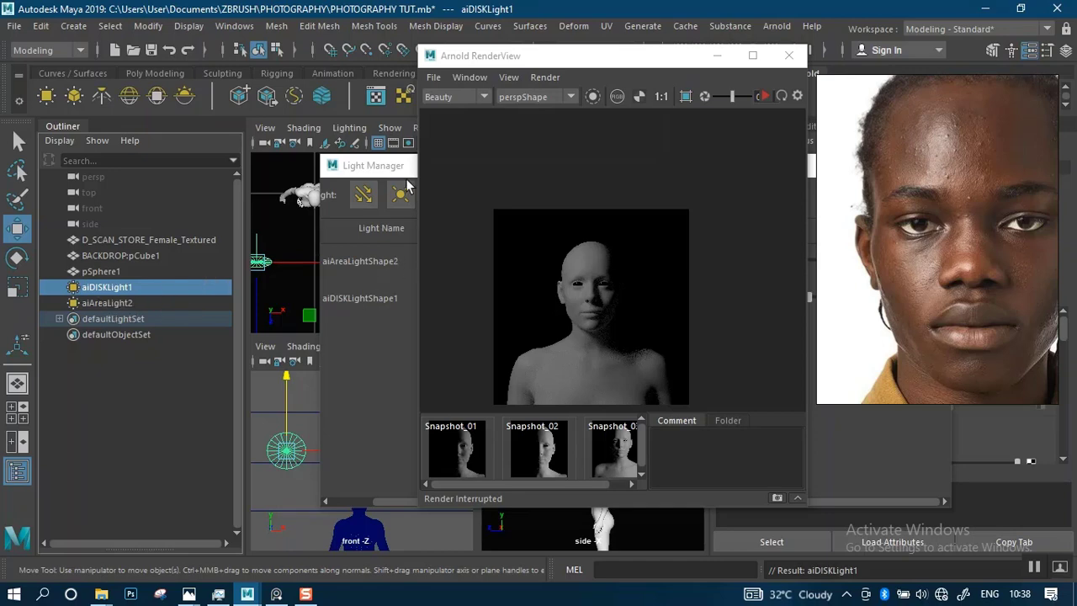
Reposition Light Manager to show the Samples column, minimize it, and start a new render
left_click_drag(391, 168, 283, 152)
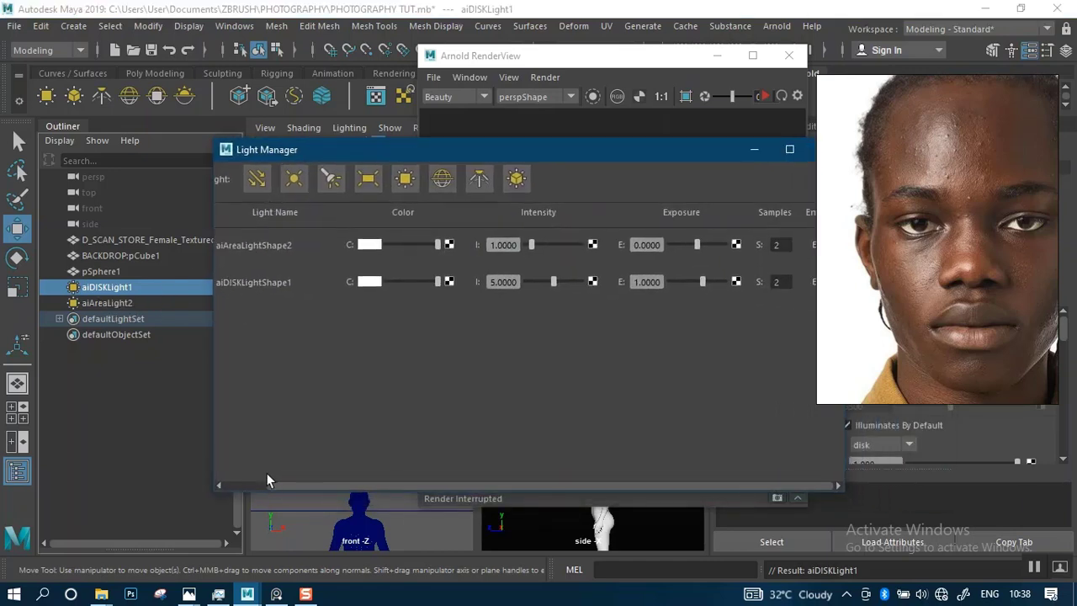
left_click_drag(266, 475, 218, 485)
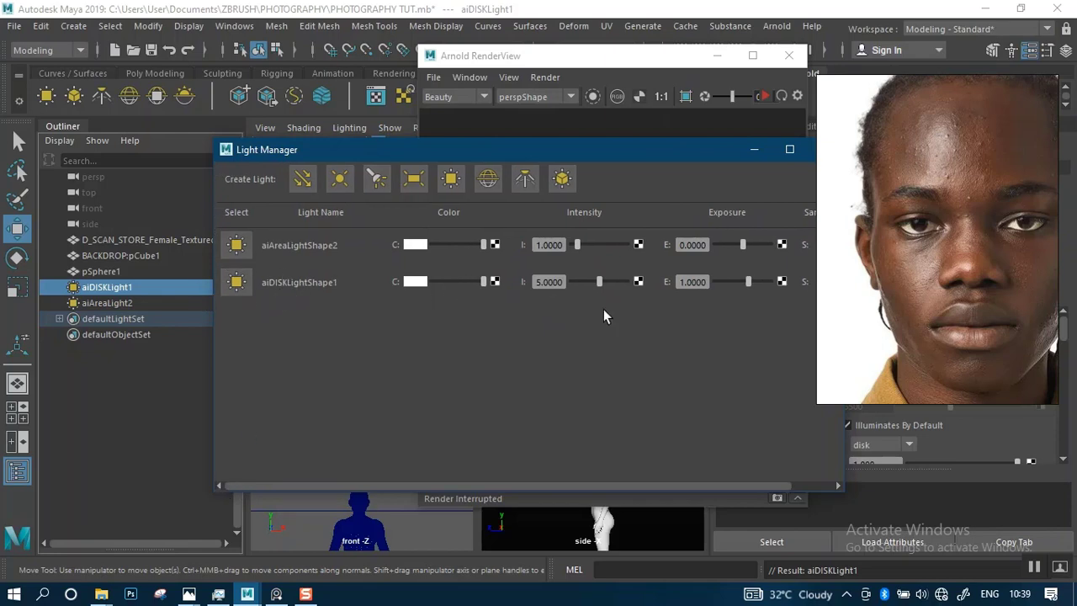
left_click_drag(599, 150, 477, 138)
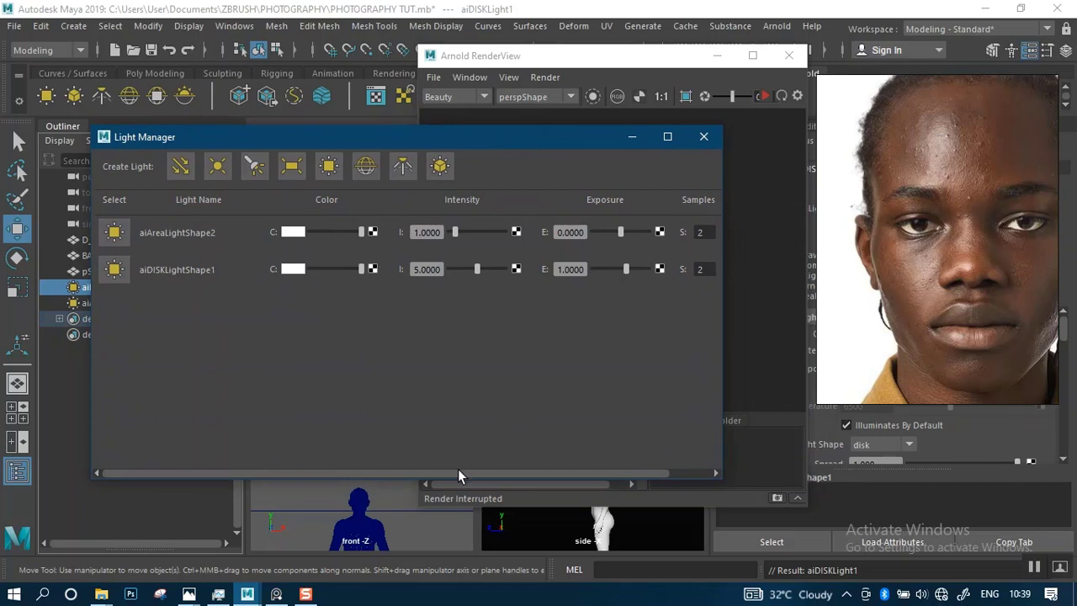
left_click_drag(458, 476, 595, 461)
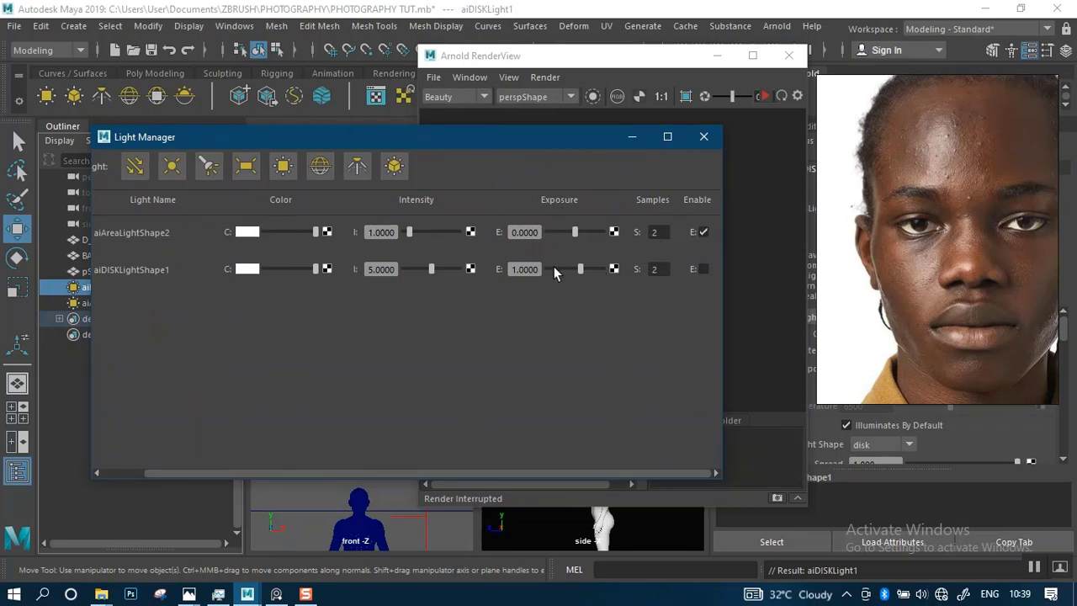
left_click(632, 138)
left_click(763, 95)
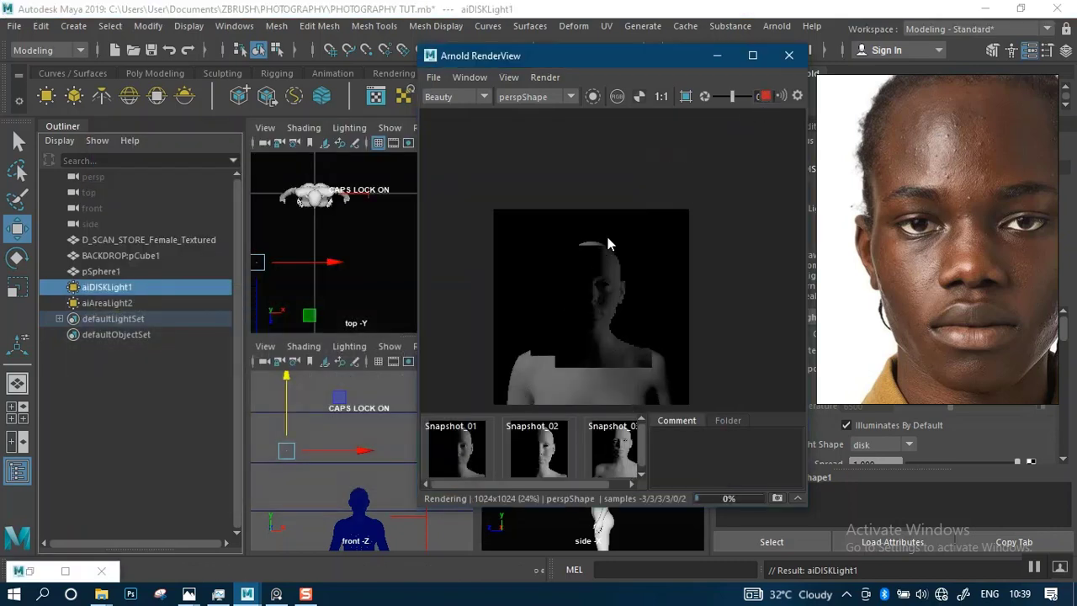
Move the reference photo to the left side of the screen
left_click(908, 278)
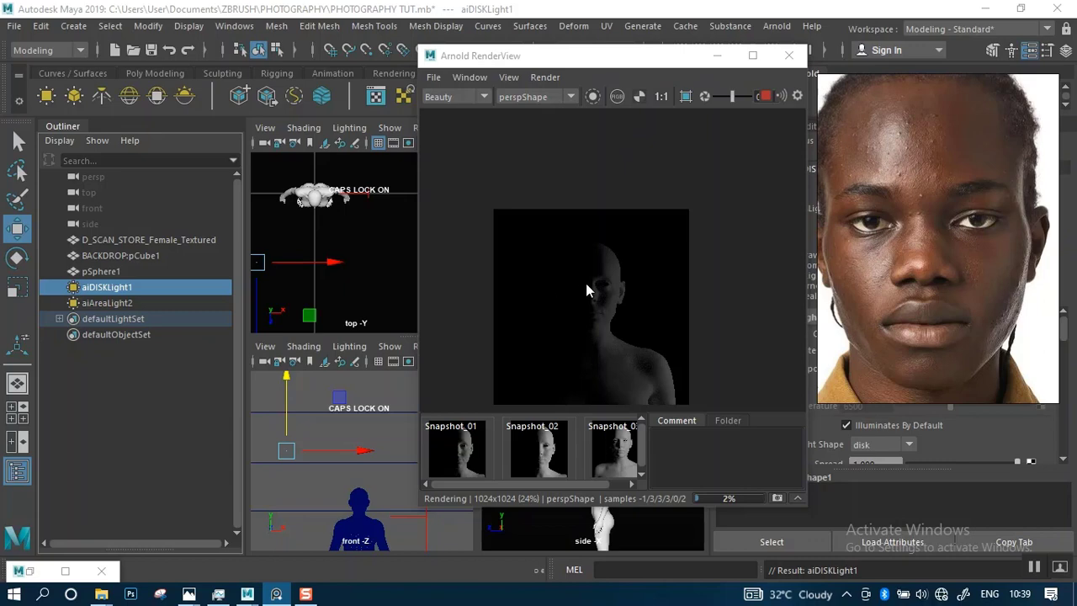
scroll(606, 300, "up", 5)
scroll(594, 296, "down", 2)
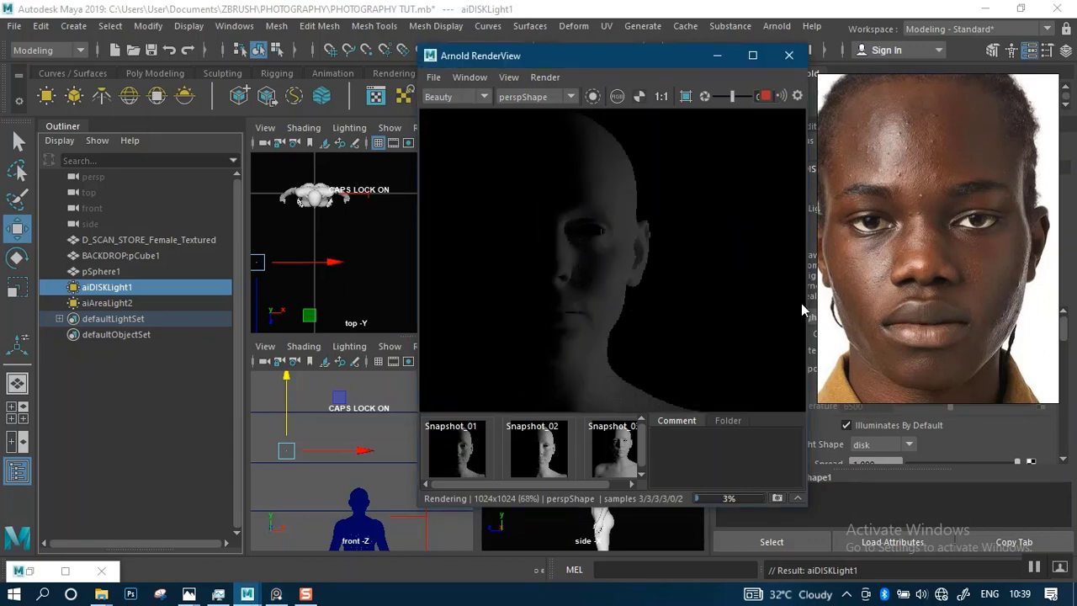
left_click_drag(984, 320, 223, 329)
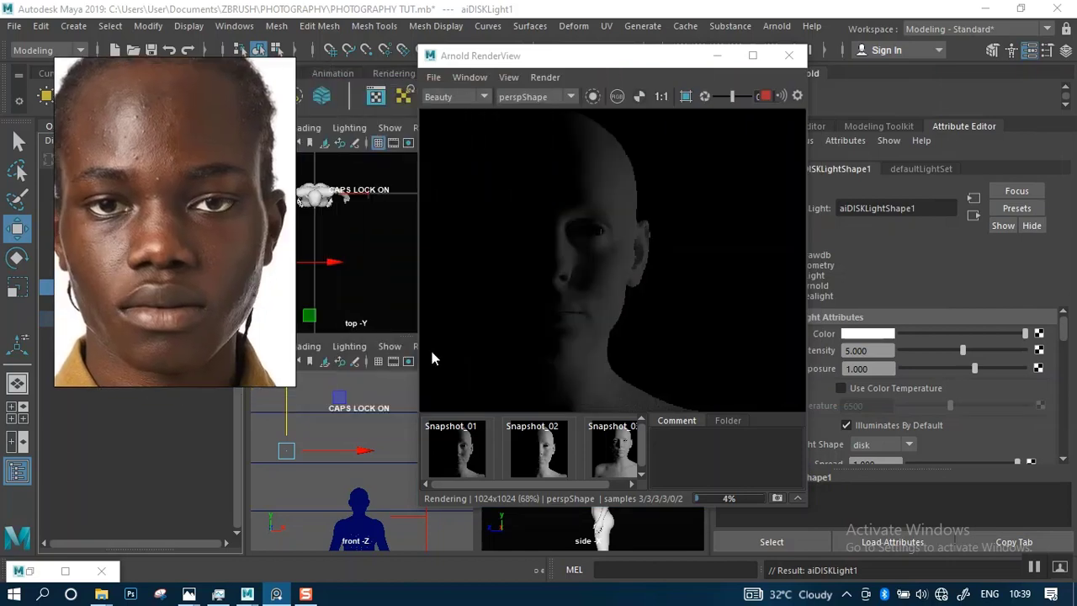
Set the AI_FEMALE_BASE Specular Roughness to 0.284 and move the RenderView left
left_click(602, 538)
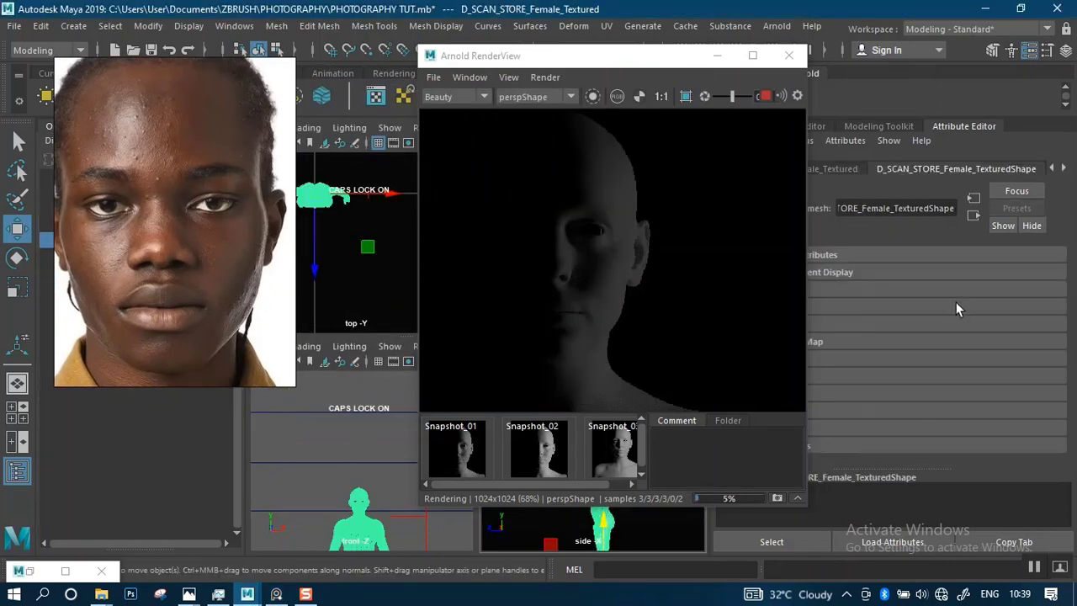
left_click(1062, 169)
left_click(1006, 169)
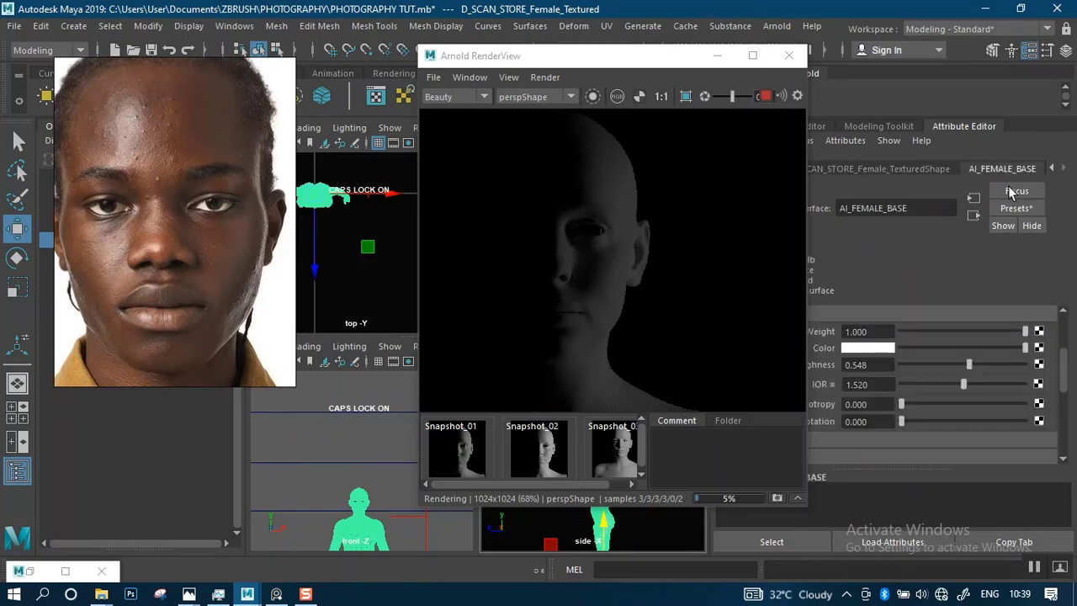
left_click(932, 363)
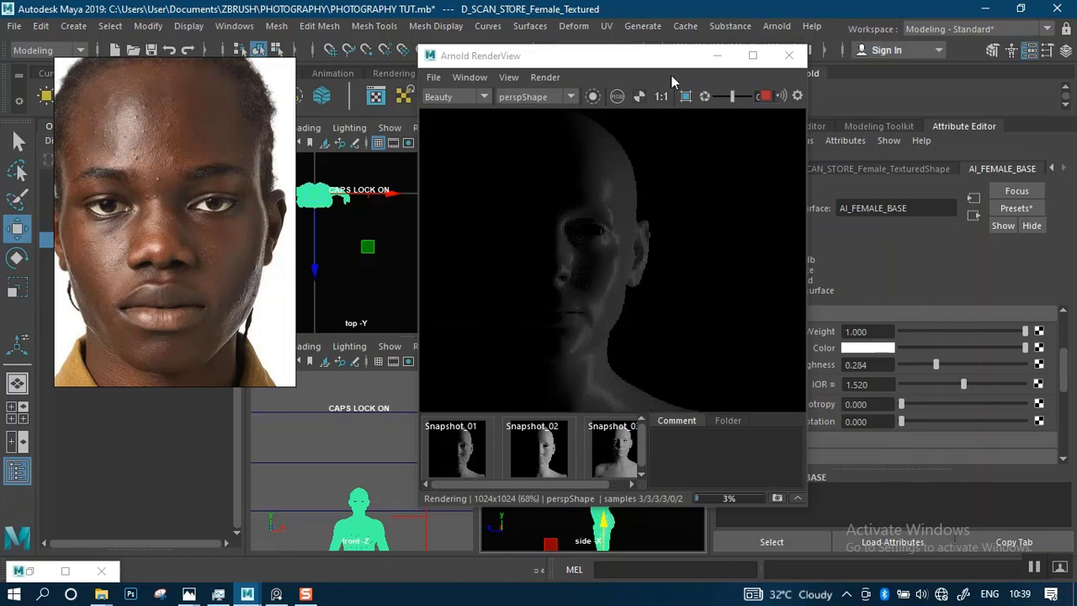
left_click_drag(645, 60, 368, 59)
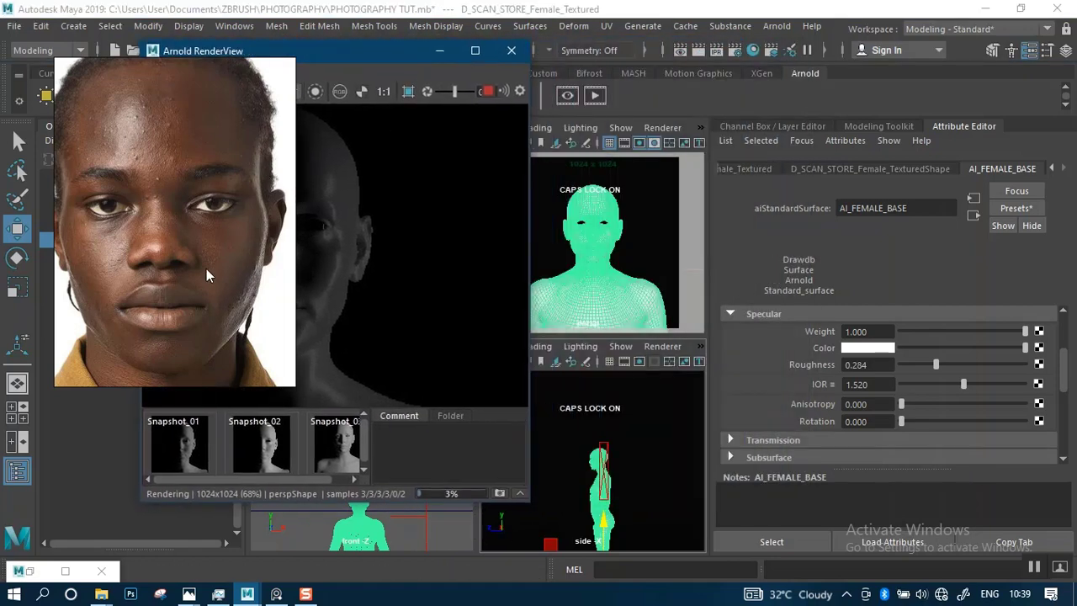
Select aiAreaLight2, stop the render, and zoom the side view in on the head
left_click_drag(207, 269, 881, 121)
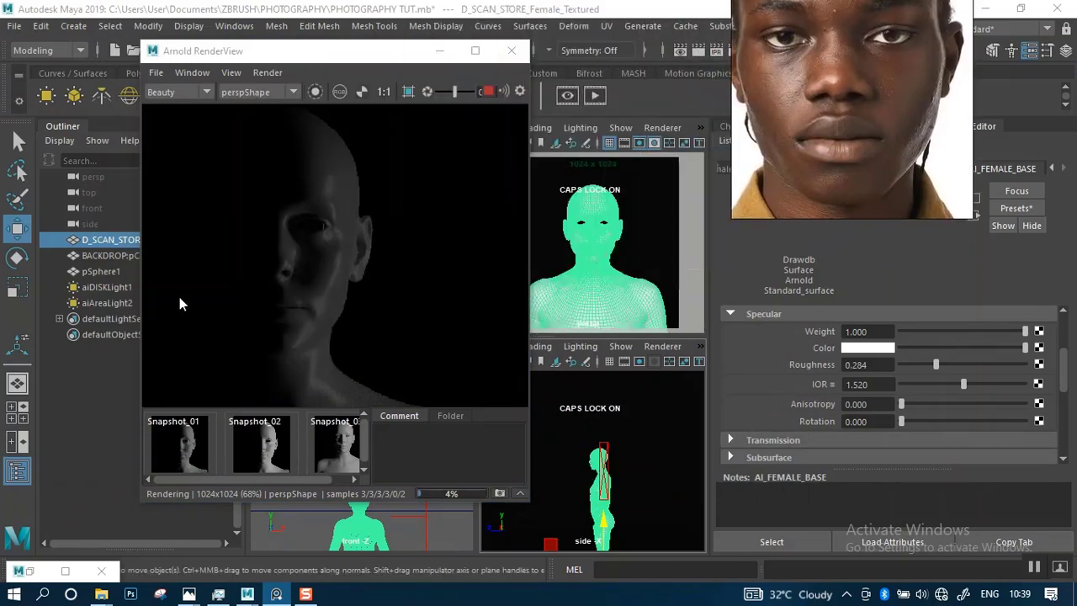
left_click(100, 304)
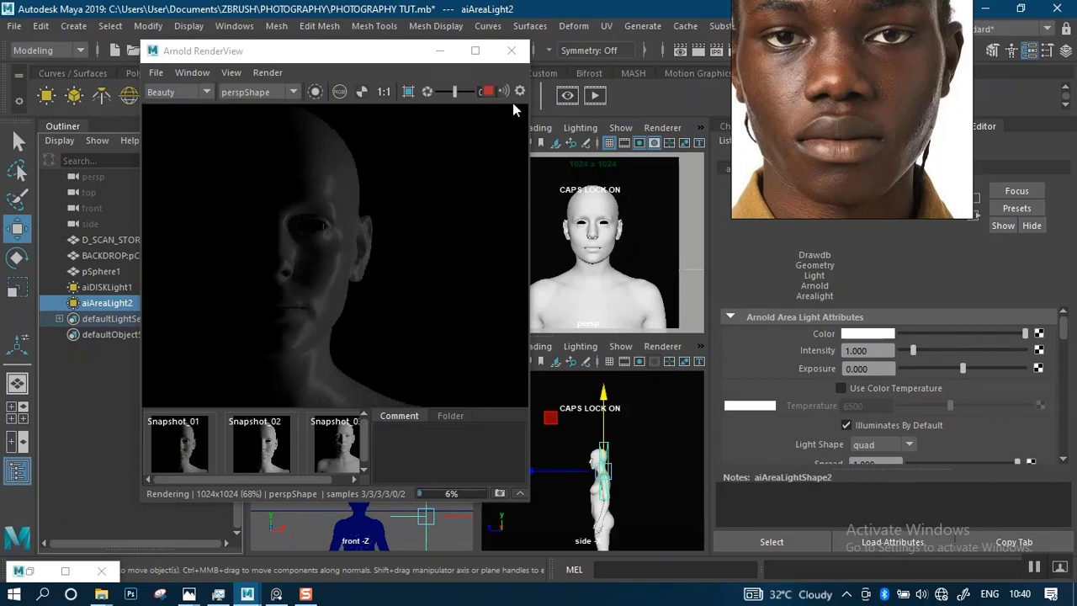
left_click(486, 98)
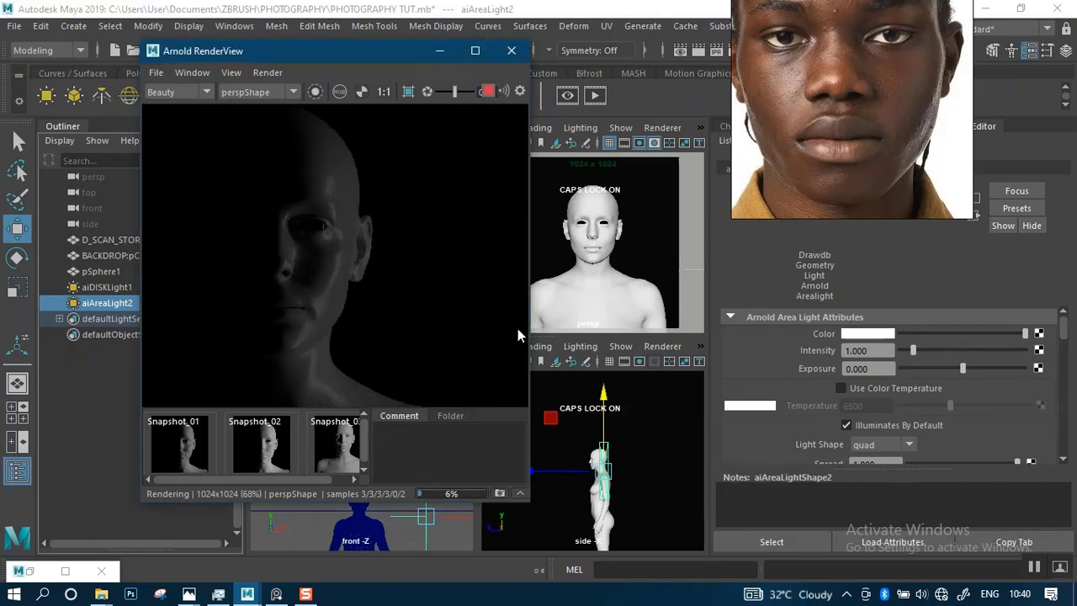
scroll(844, 190, "up", 2)
left_click_drag(844, 190, 815, 227)
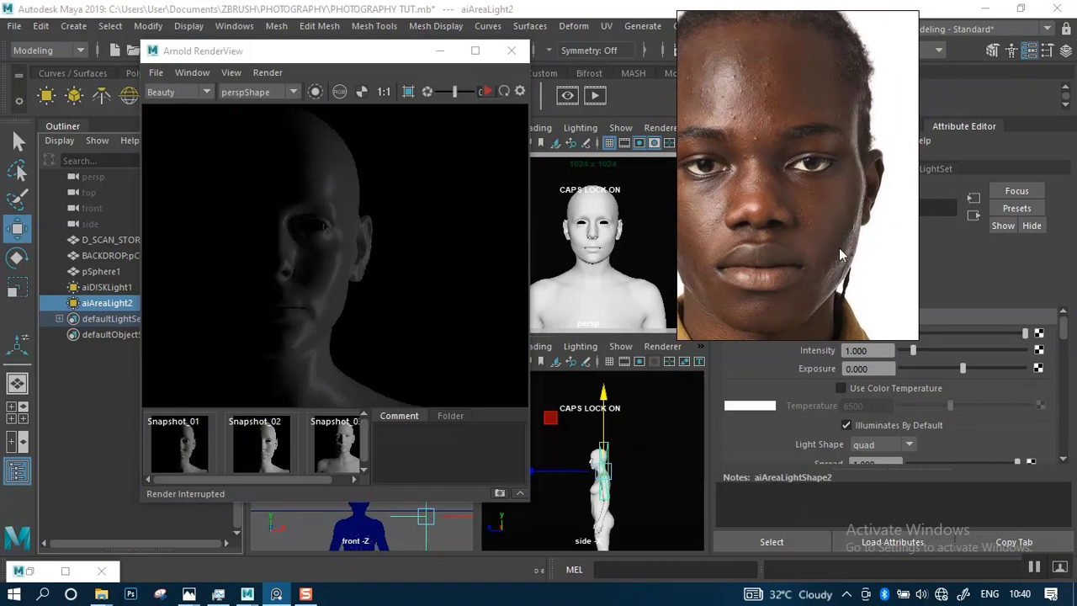
left_click_drag(839, 247, 956, 238)
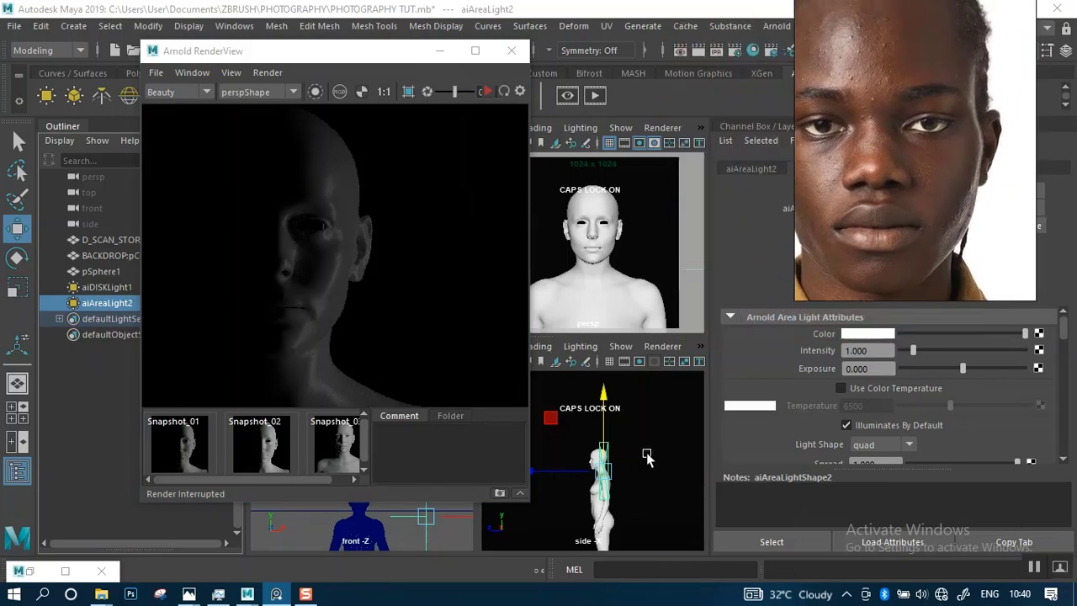
right_click_drag(639, 457, 650, 531, "alt")
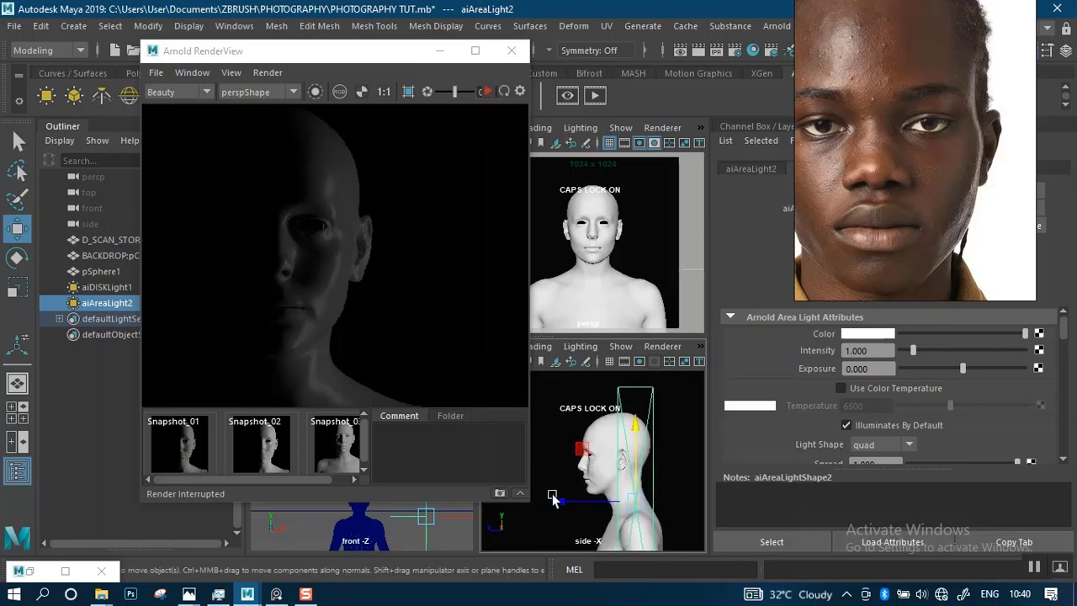
Slide aiAreaLight2 back behind the head, test-render it, then orbit the persp view
left_click_drag(552, 498, 579, 503)
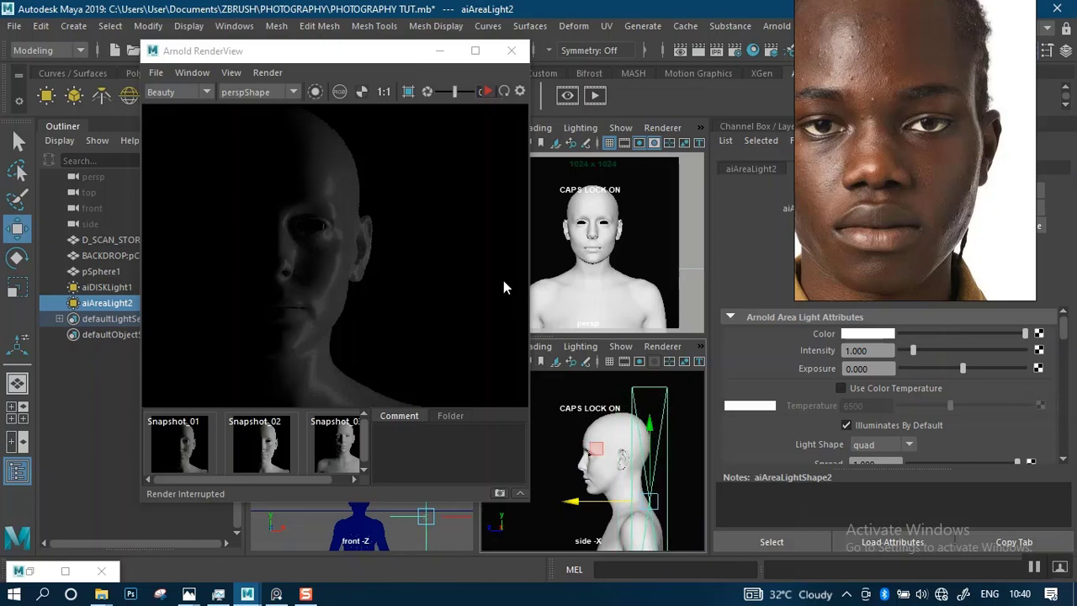
left_click(495, 92)
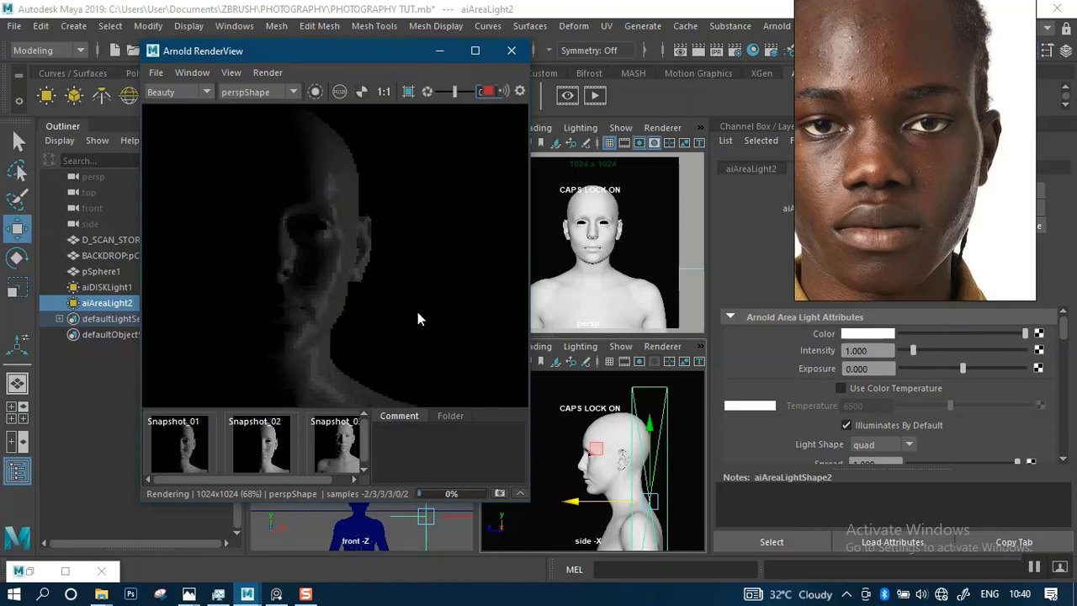
left_click(583, 502)
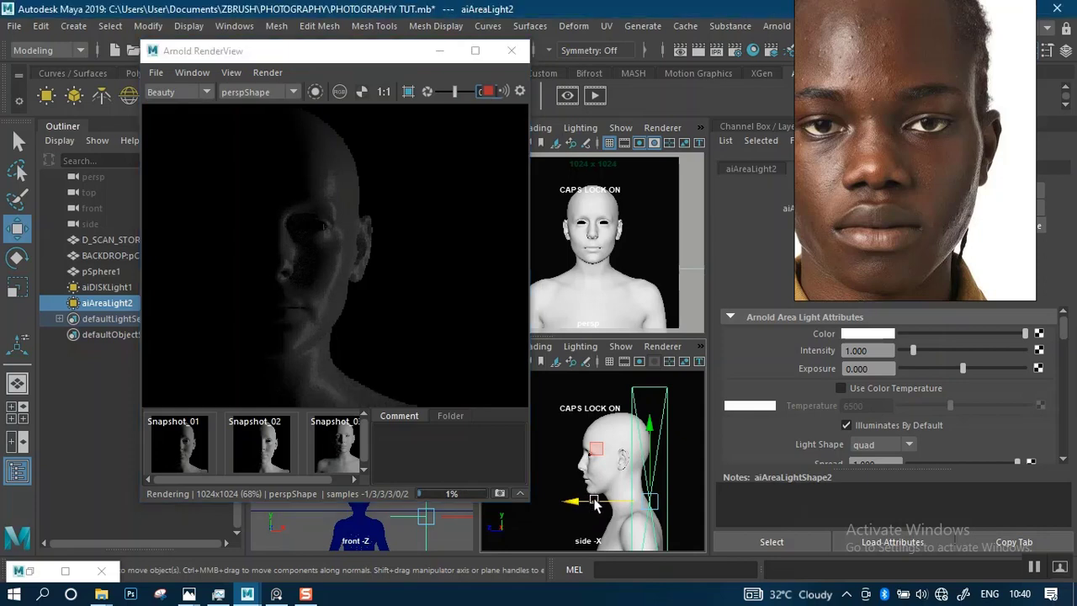
left_click_drag(595, 503, 575, 504)
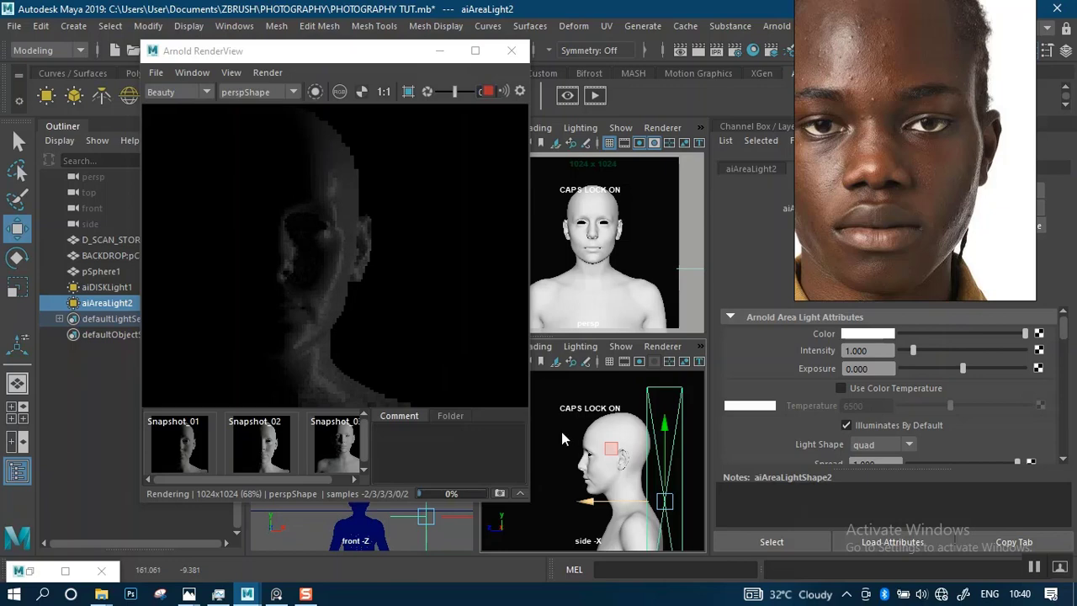
left_click(490, 94)
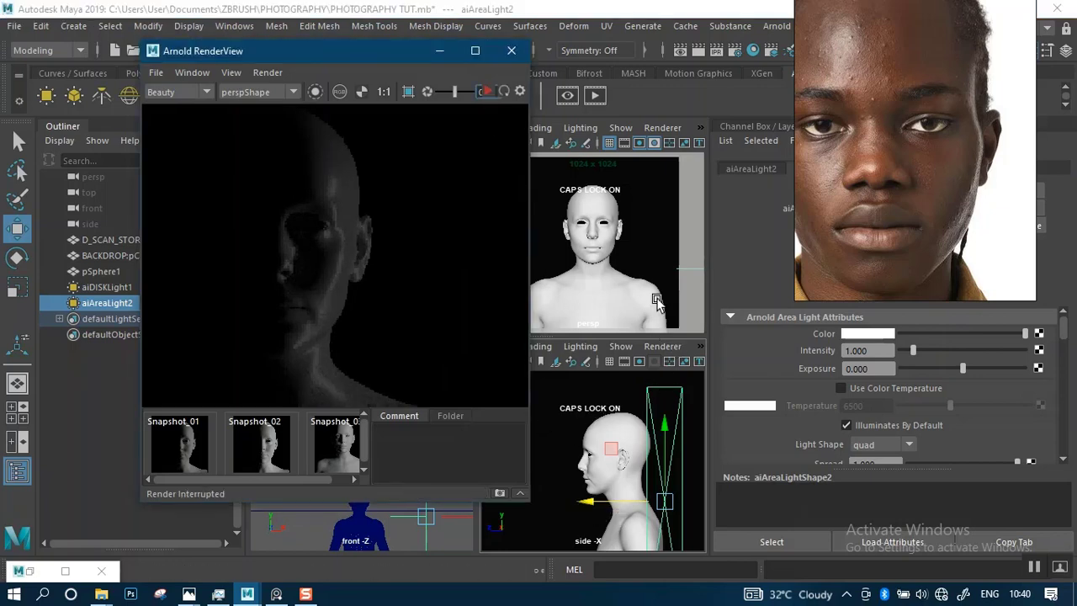
scroll(657, 303, "down", 3)
left_click_drag(657, 303, 680, 254, "alt")
Rotate the area light to aim at the figure and stop the interactive render
key("r")
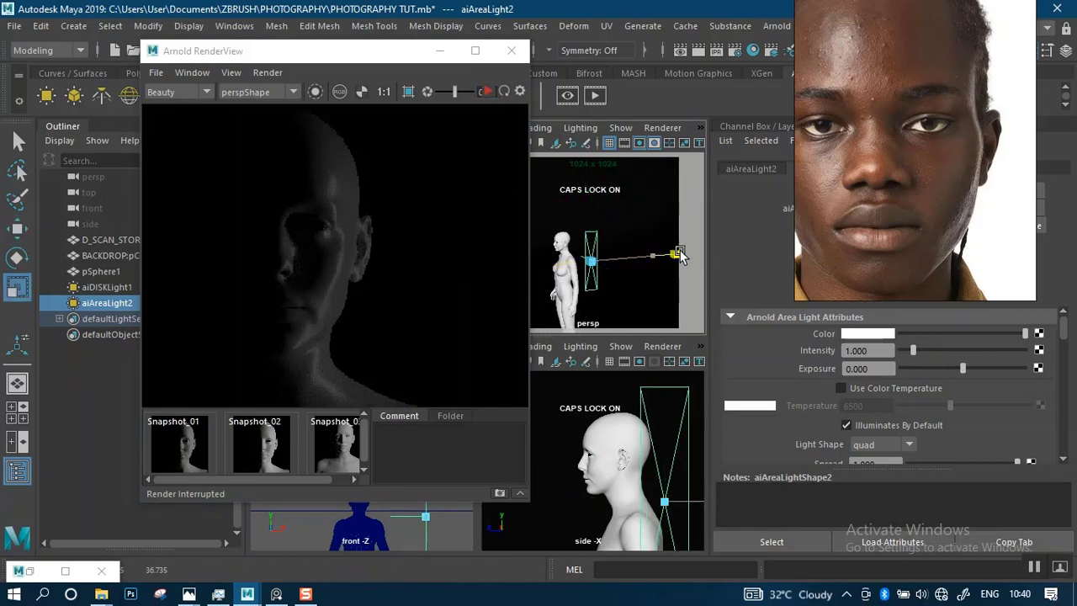
key("w")
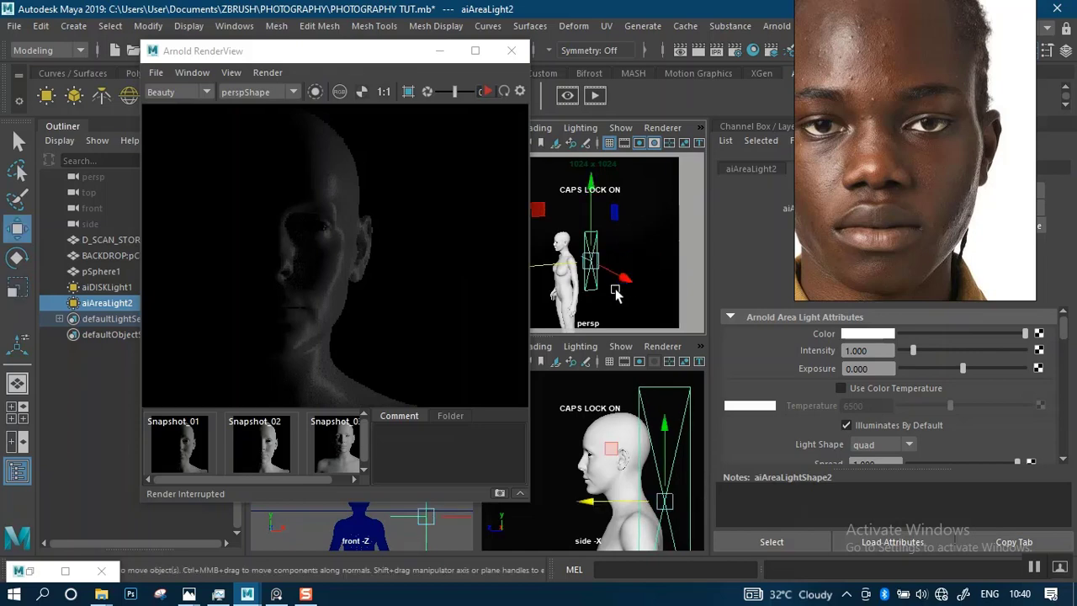
key("e")
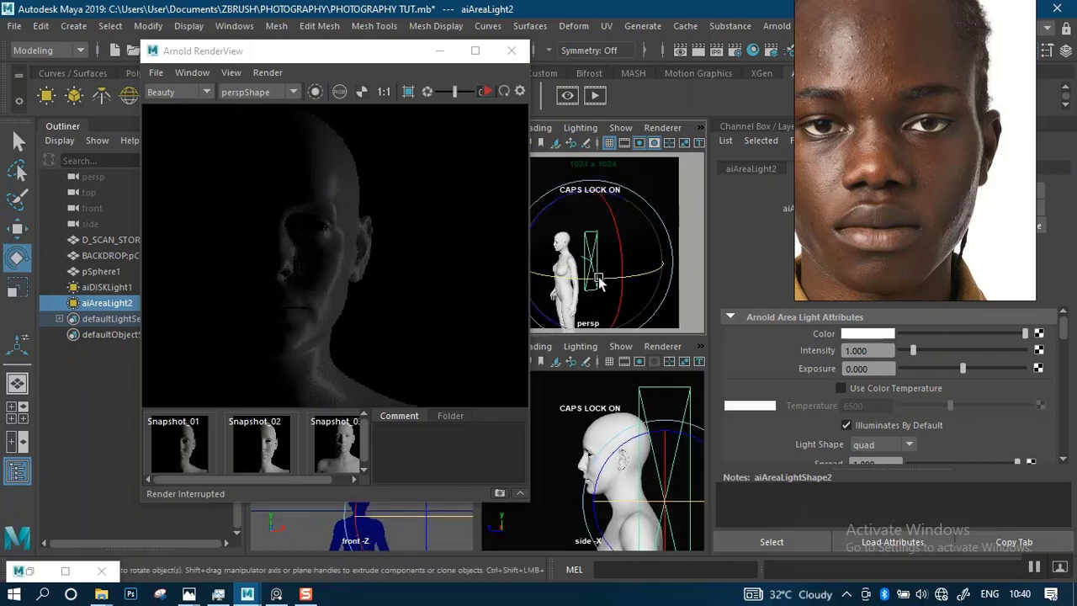
mouse_move(598, 281)
left_mouse_down()
mouse_move(619, 252)
mouse_move(628, 257)
mouse_move(616, 283)
left_mouse_up()
key("space")
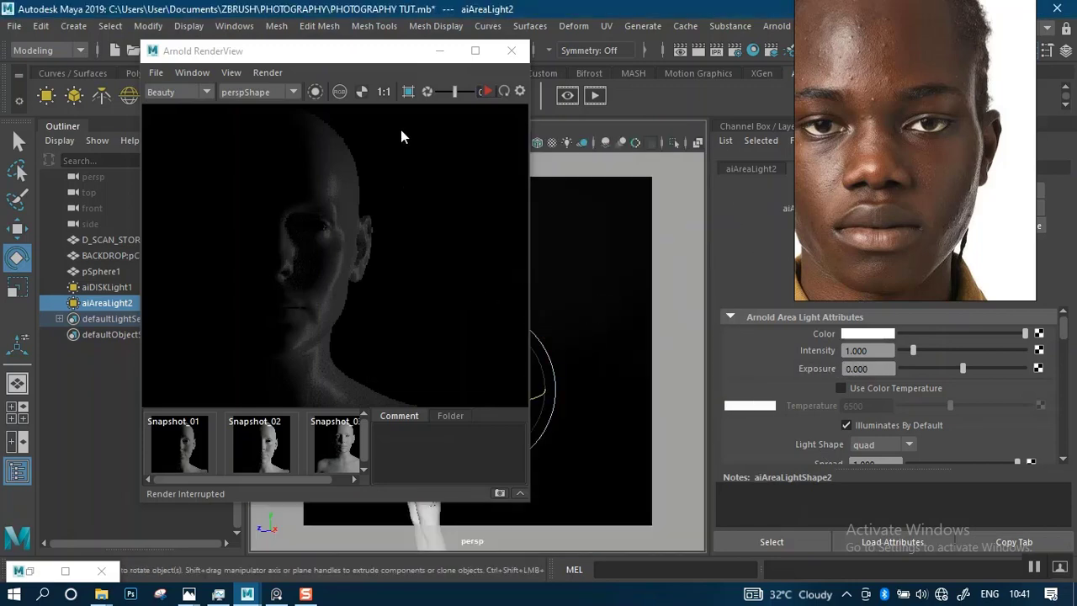
left_click_drag(361, 61, 232, 66)
left_click_drag(488, 330, 505, 345)
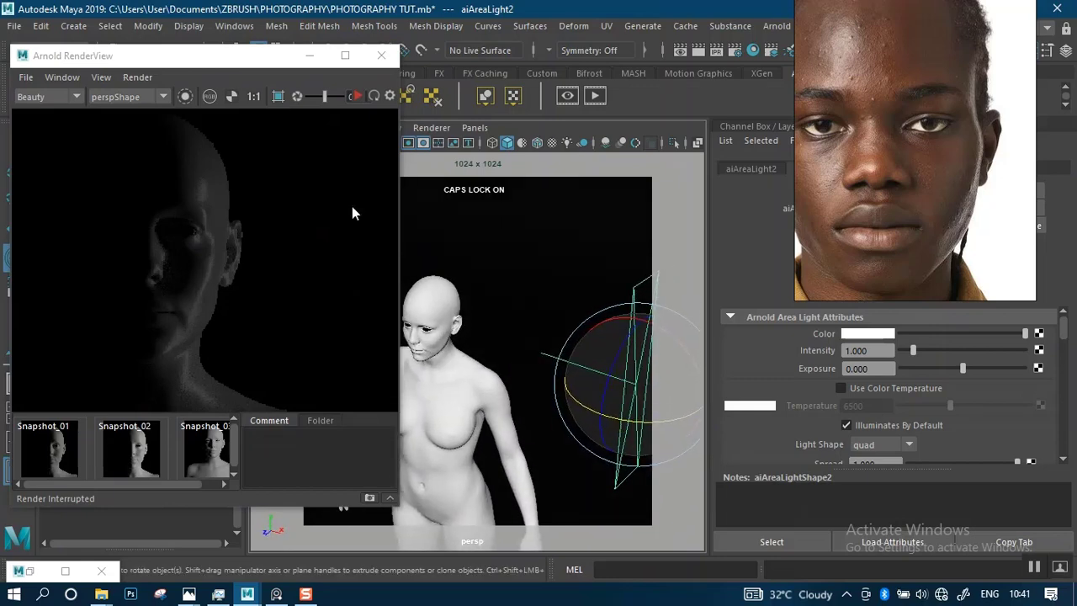
left_click(355, 96)
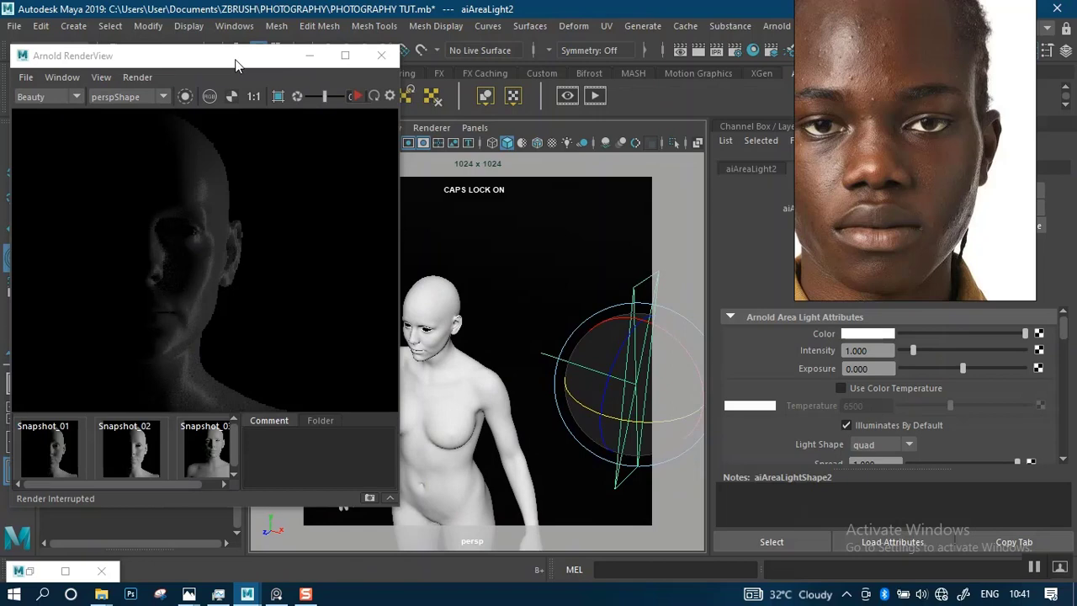
left_click_drag(231, 65, 785, 92)
Look through the front_cam bookmark and run a fresh render of the front view
left_click(266, 128)
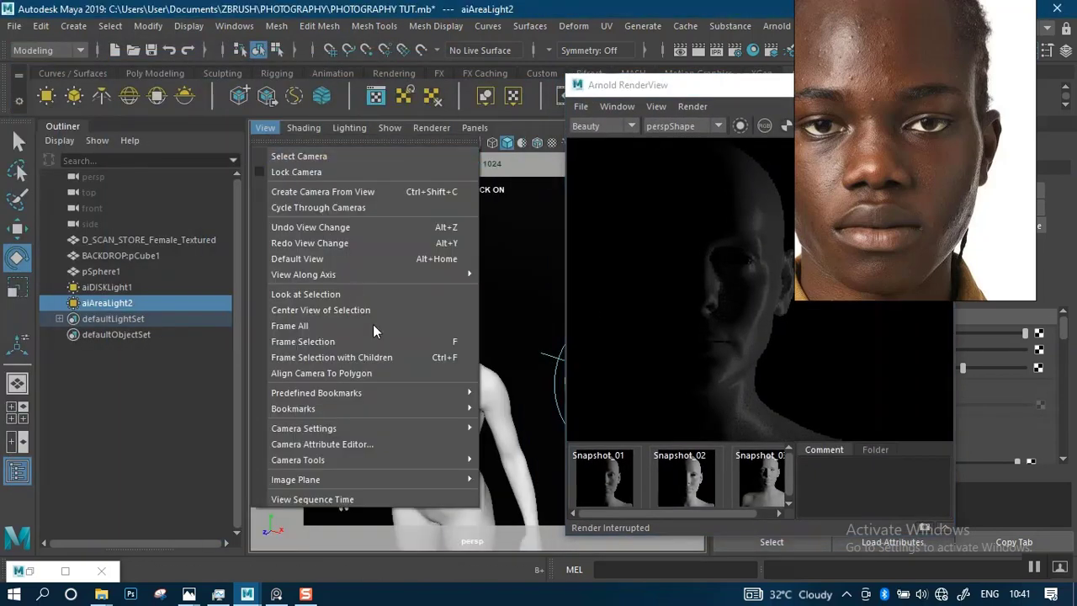
mouse_move(447, 409)
left_click(505, 410)
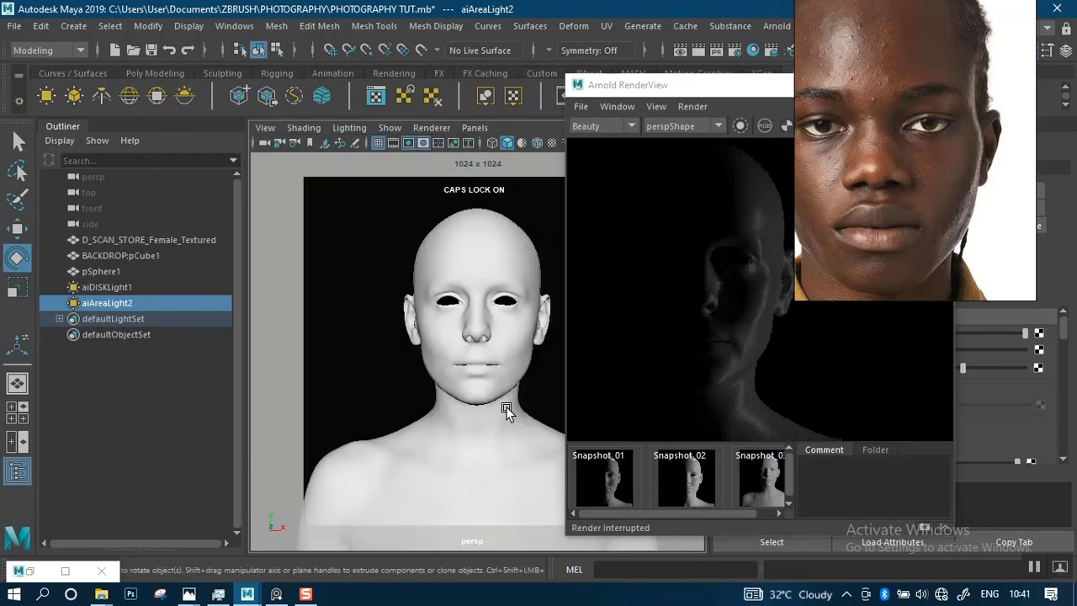
left_click_drag(742, 96, 324, 79)
left_click(483, 110)
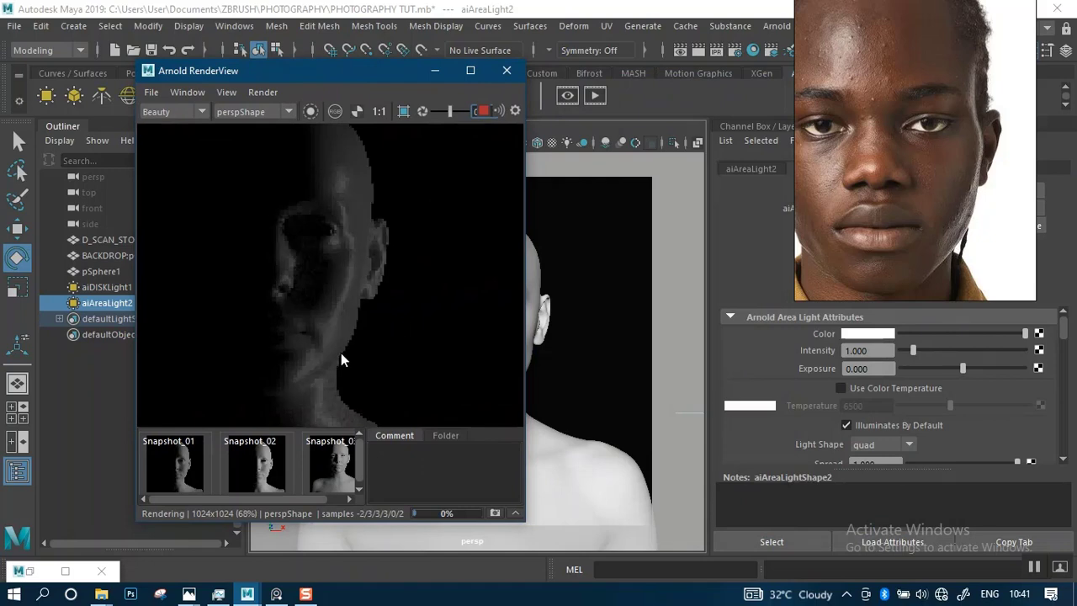
scroll(341, 352, "down", 2)
scroll(337, 349, "down", 1)
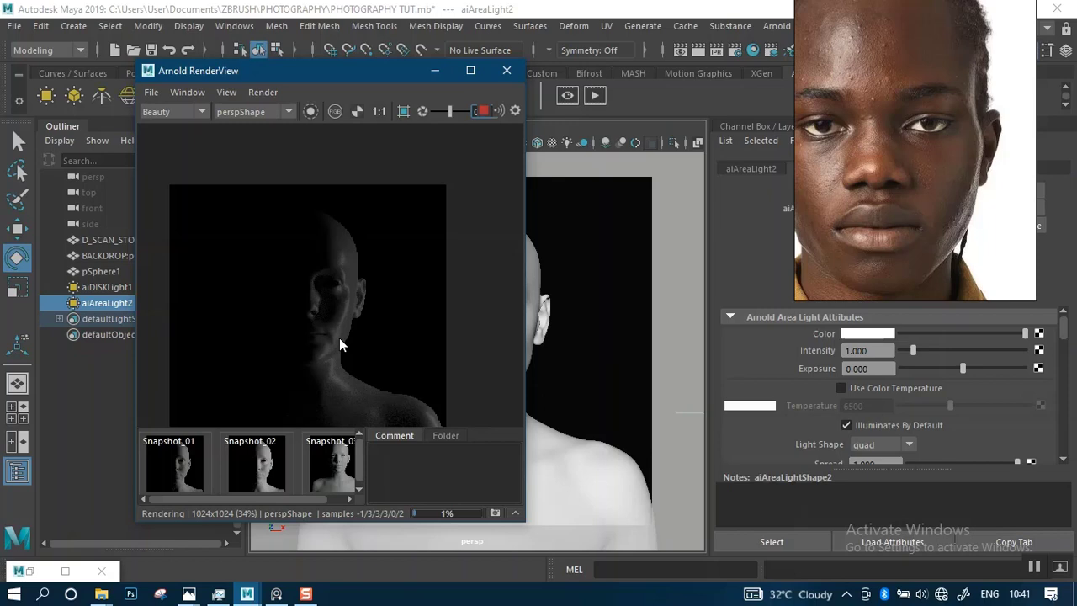
scroll(339, 344, "up", 1)
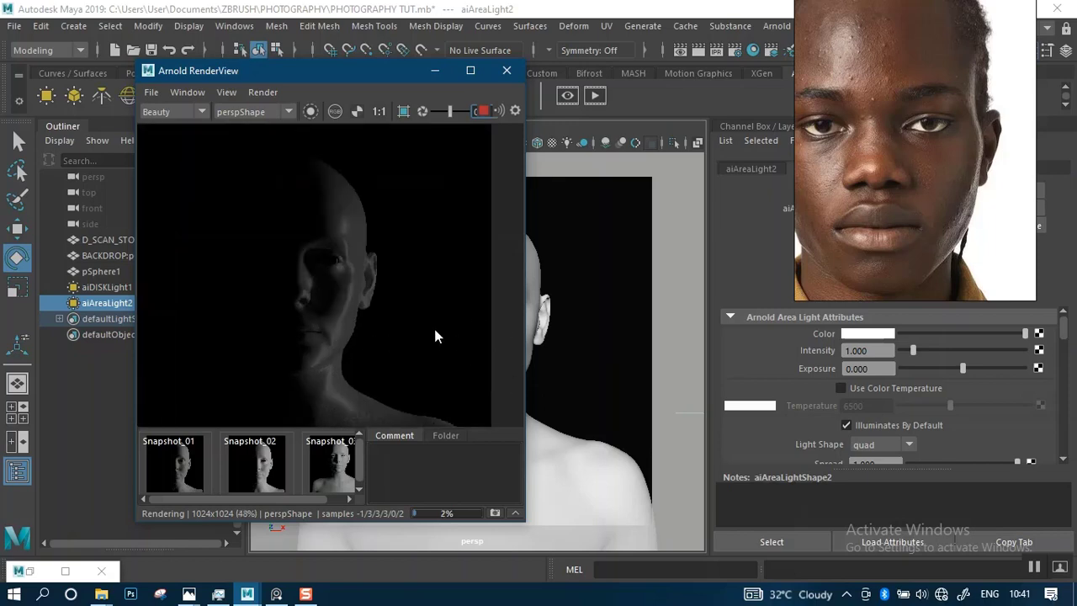
left_click(483, 112)
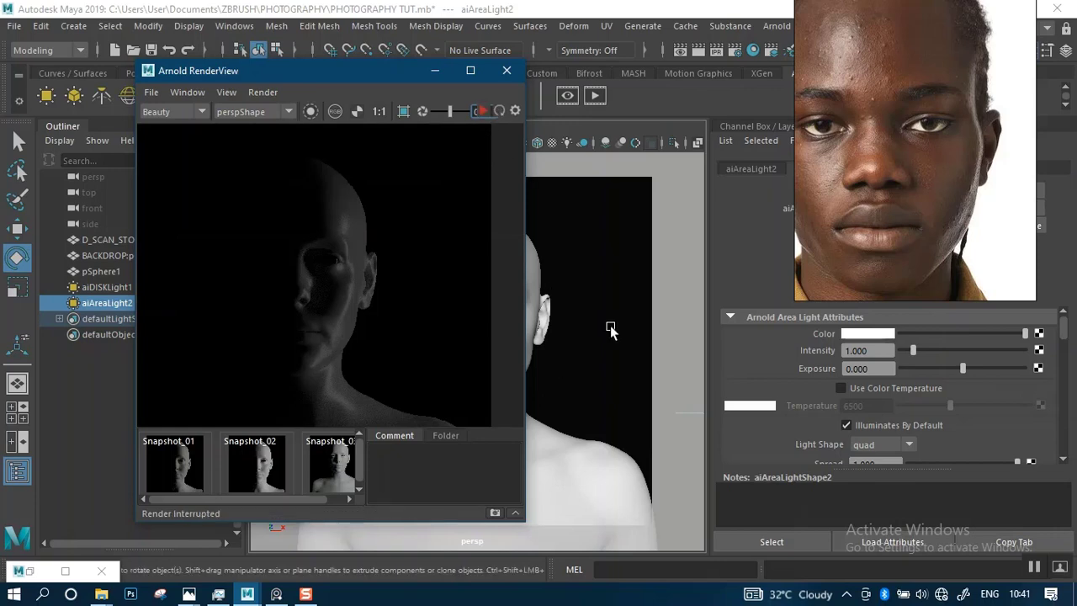
Return to four views and move aiAreaLight2 farther behind the figure in the side view
left_click(597, 389)
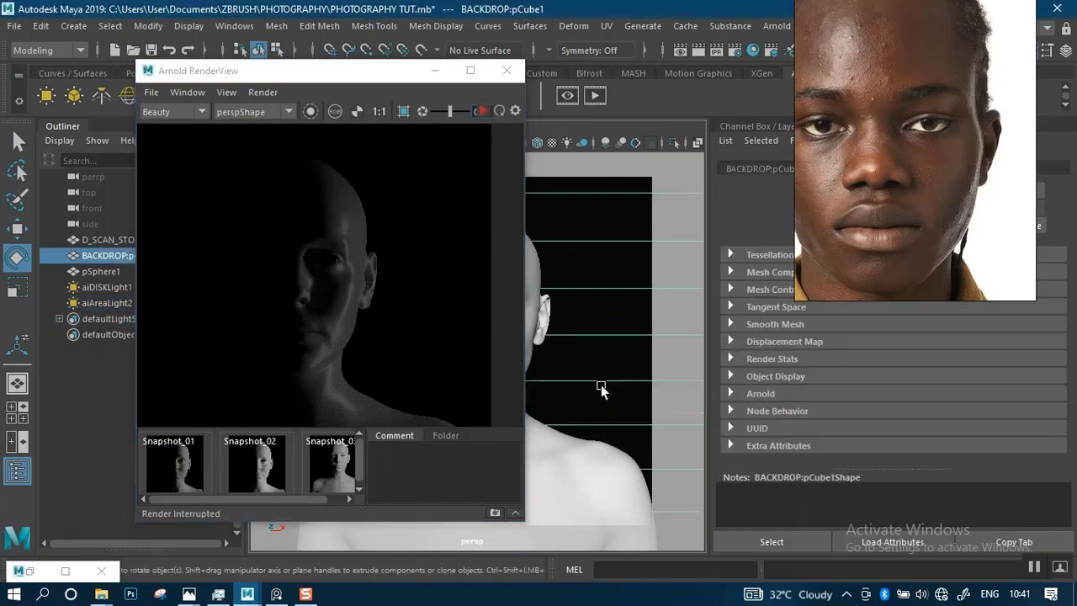
key("space")
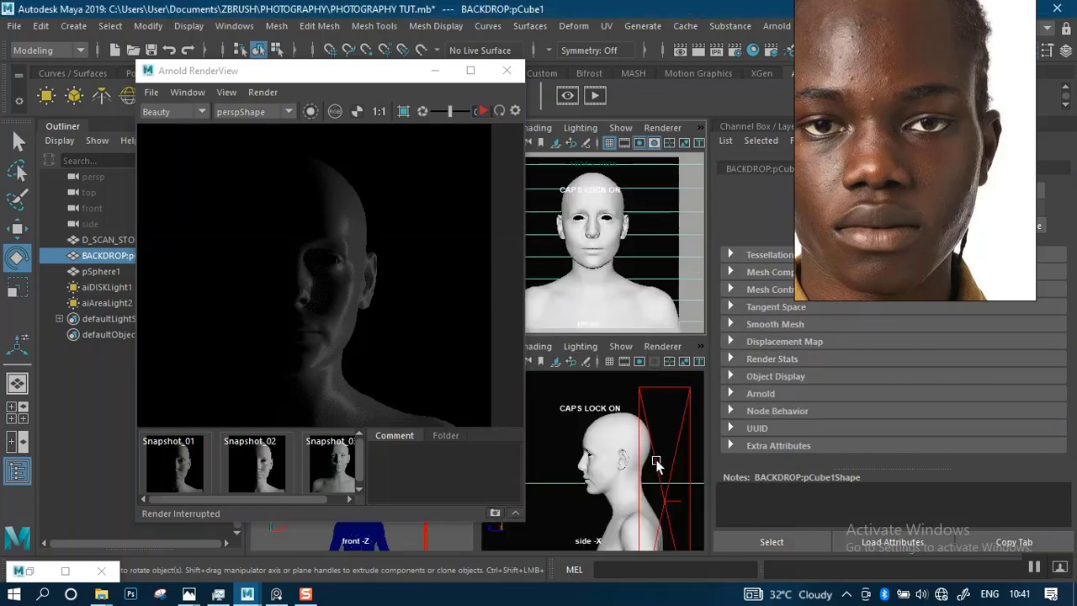
left_click(654, 505)
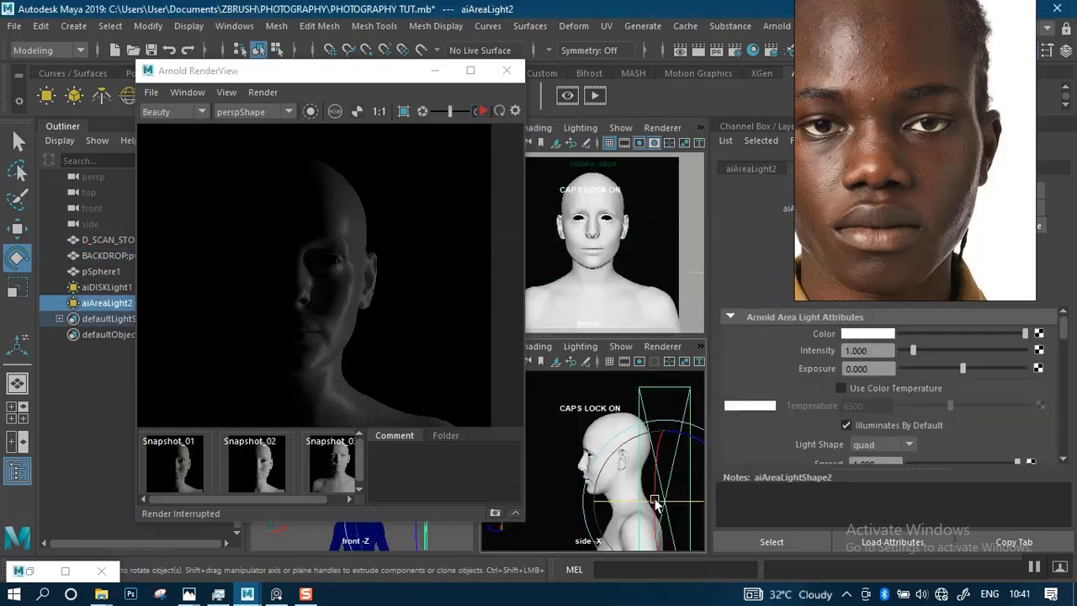
scroll(624, 454, "down", 4)
key("w")
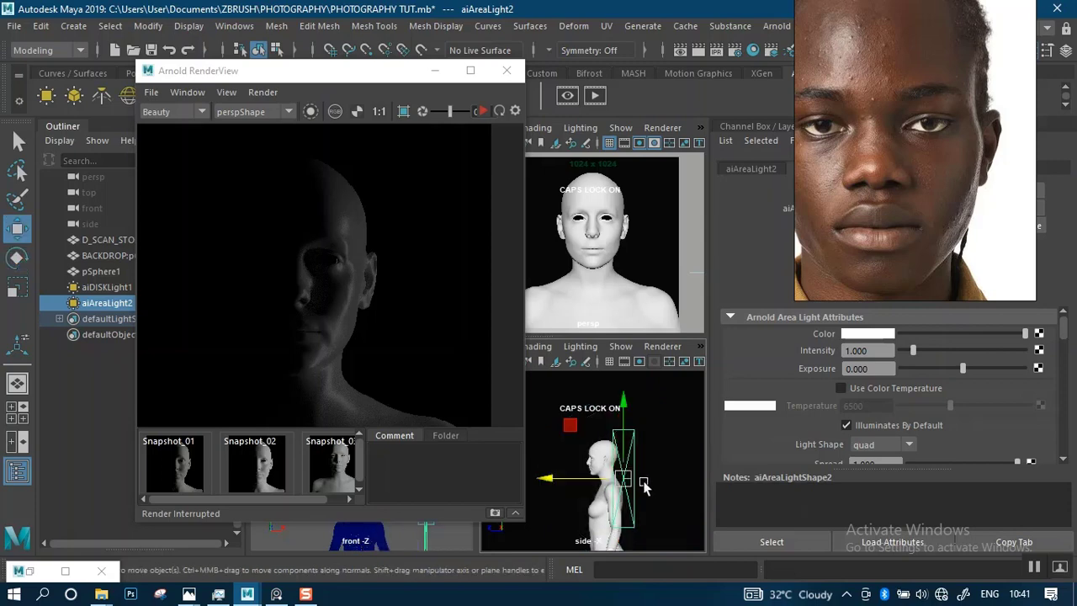
left_click_drag(557, 478, 583, 478)
Stretch the area light along its length with the scale handle and re-render
key("r")
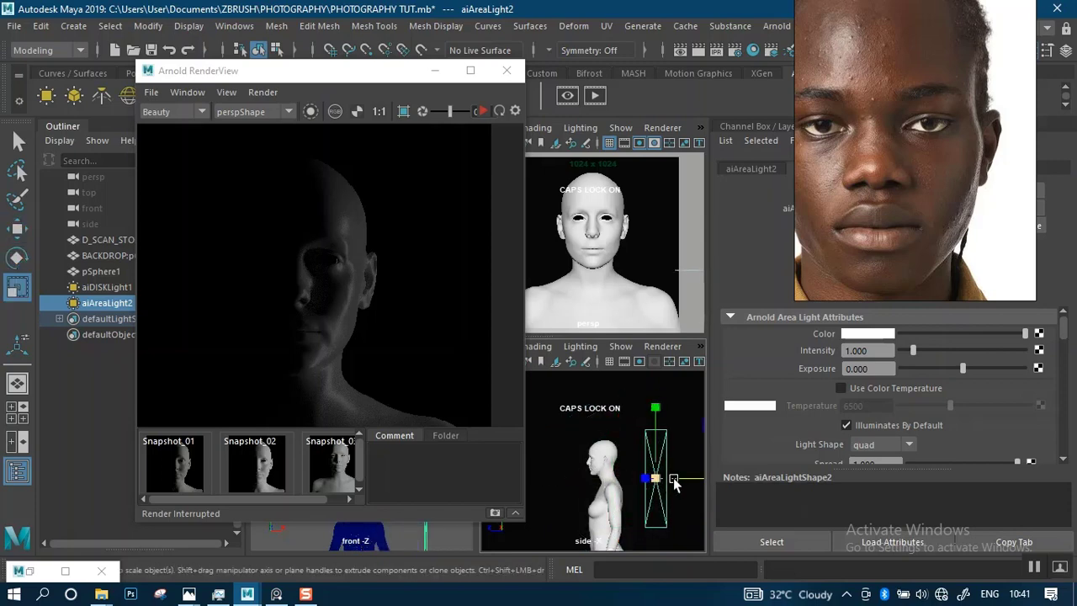
middle_click_drag(669, 480, 623, 481, "alt")
left_click_drag(673, 487, 706, 487)
left_click(479, 109)
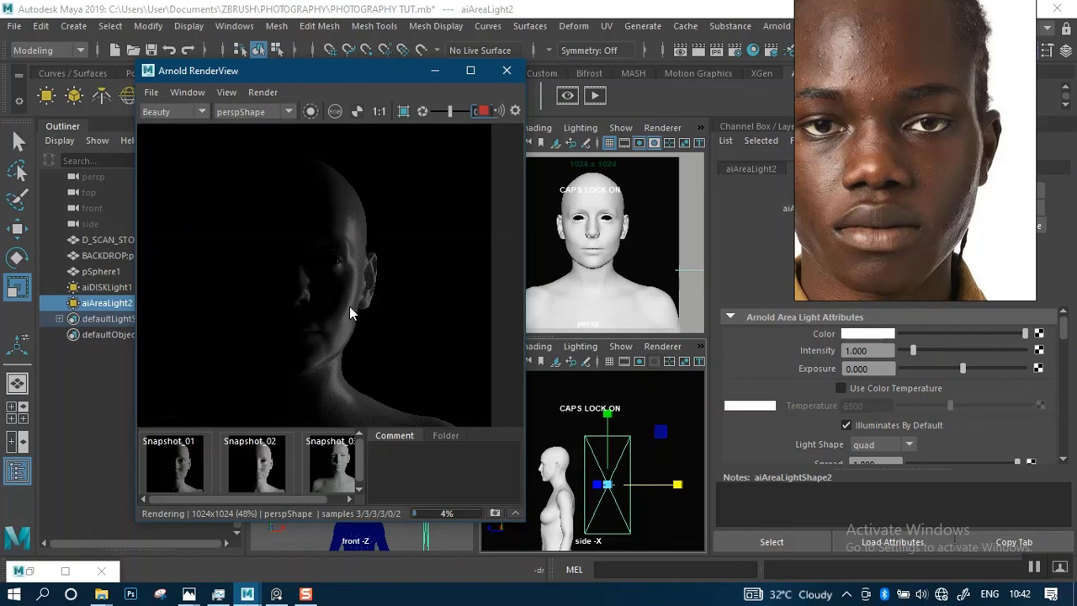
scroll(349, 307, "up", 4)
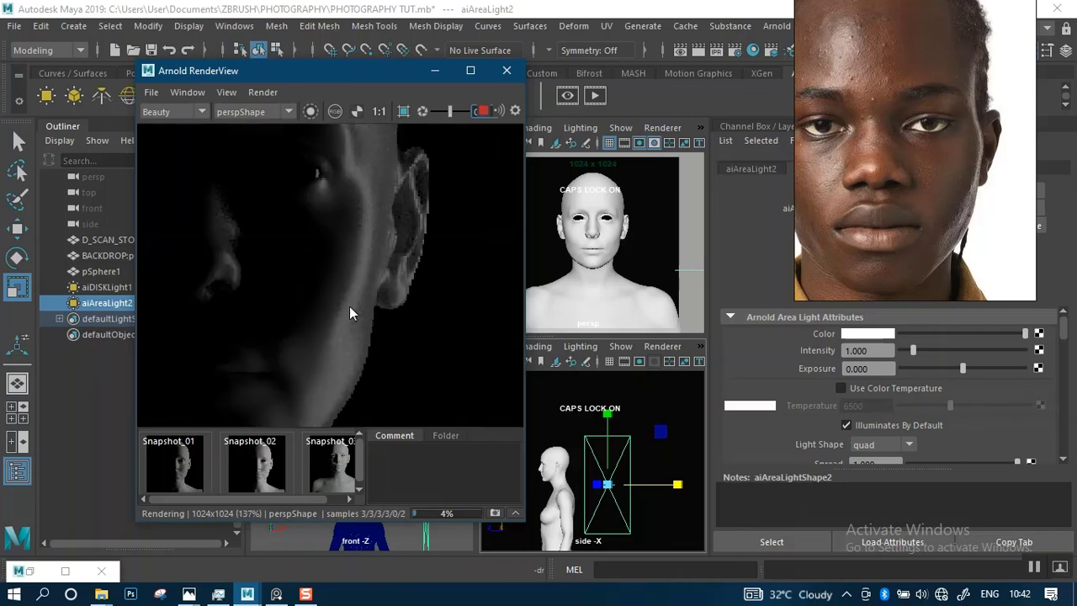
scroll(349, 306, "down", 1)
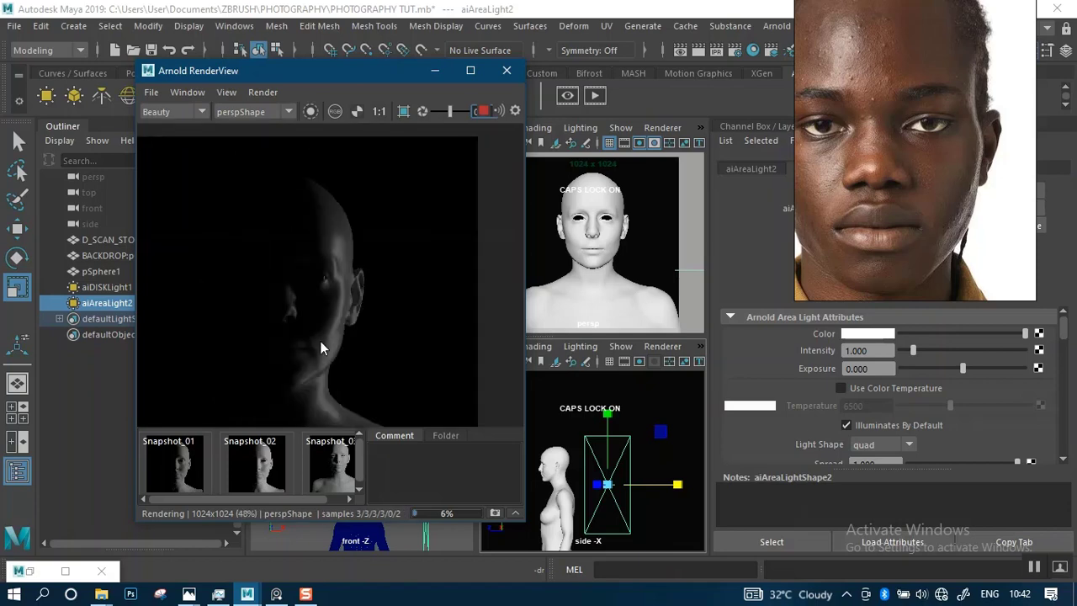
scroll(320, 348, "down", 3)
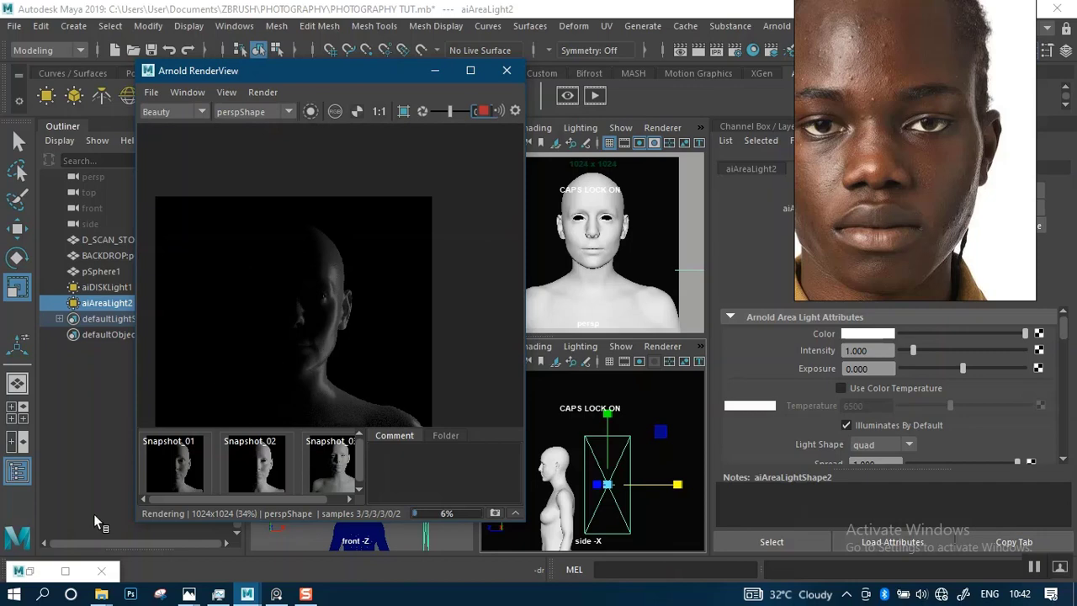
Enable aiDISKLightShape1 in Light Manager, minimize it, and watch the render update
double_click(23, 572)
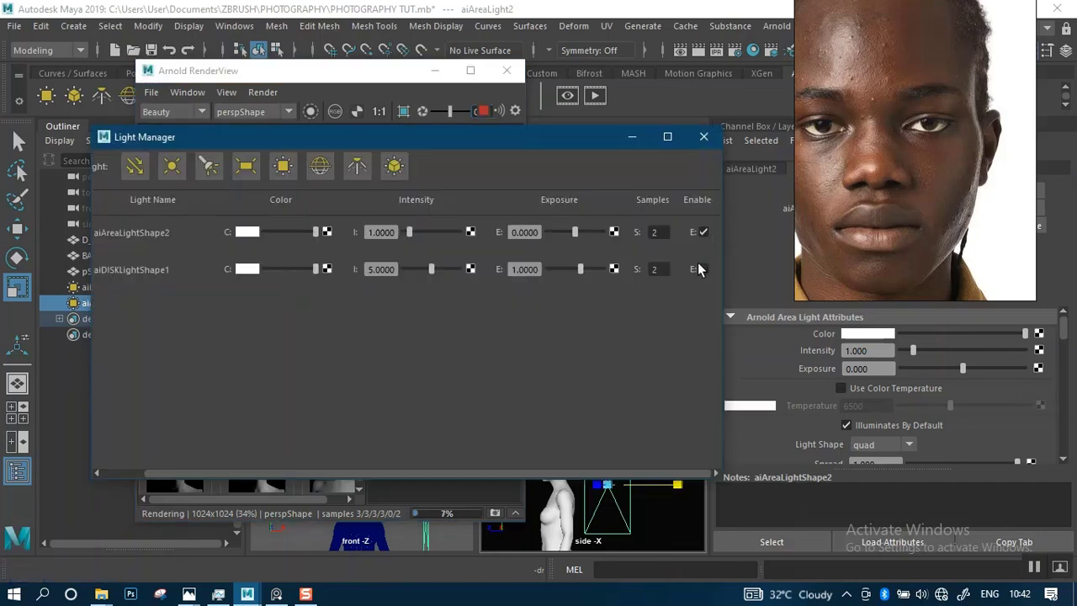
left_click(703, 273)
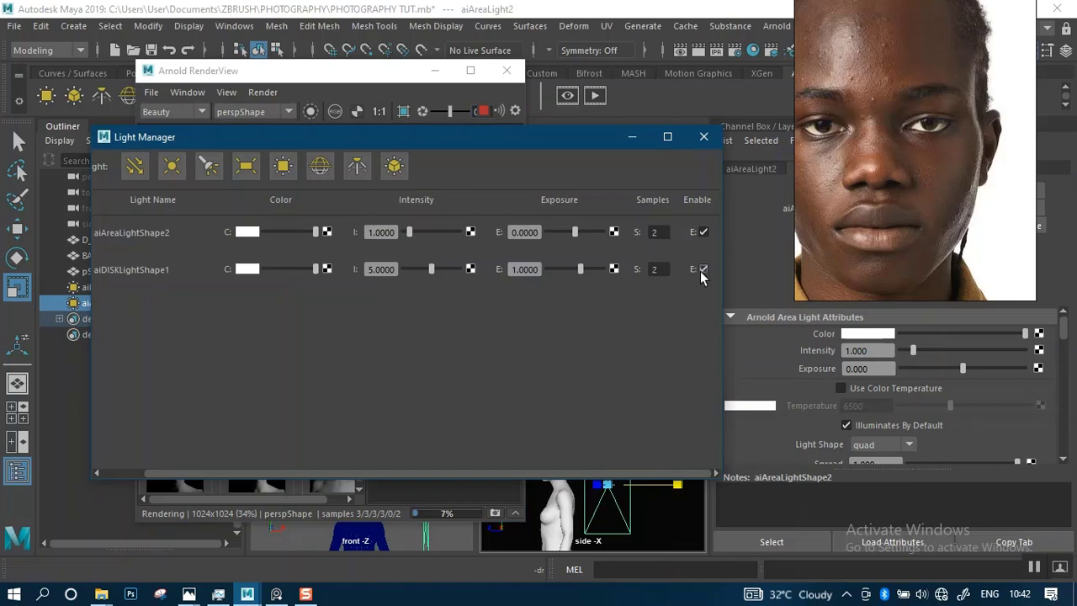
left_click(632, 137)
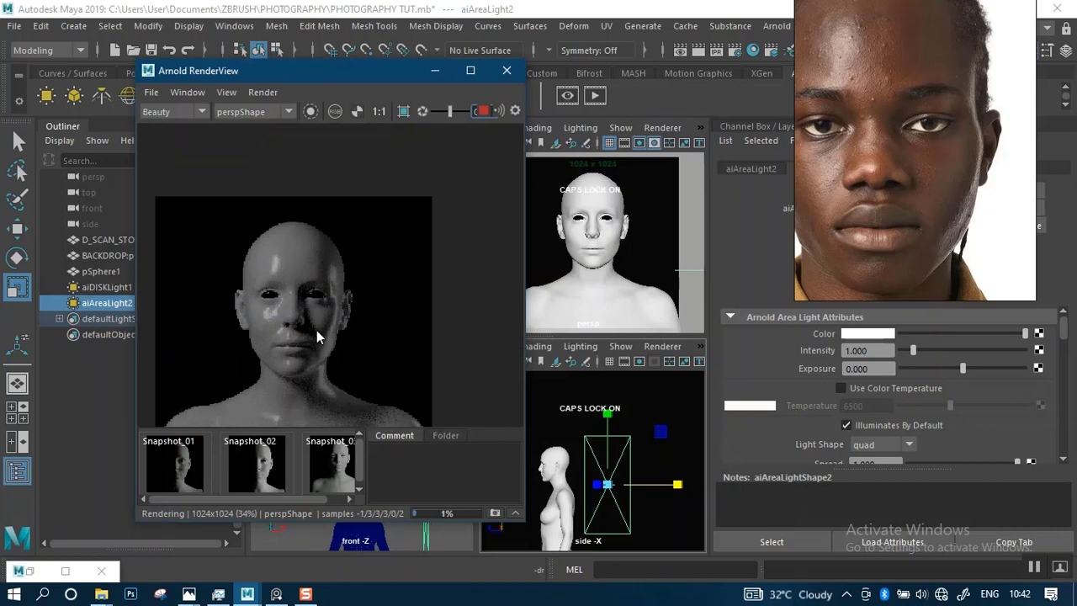
scroll(317, 336, "down", 2)
scroll(317, 336, "up", 2)
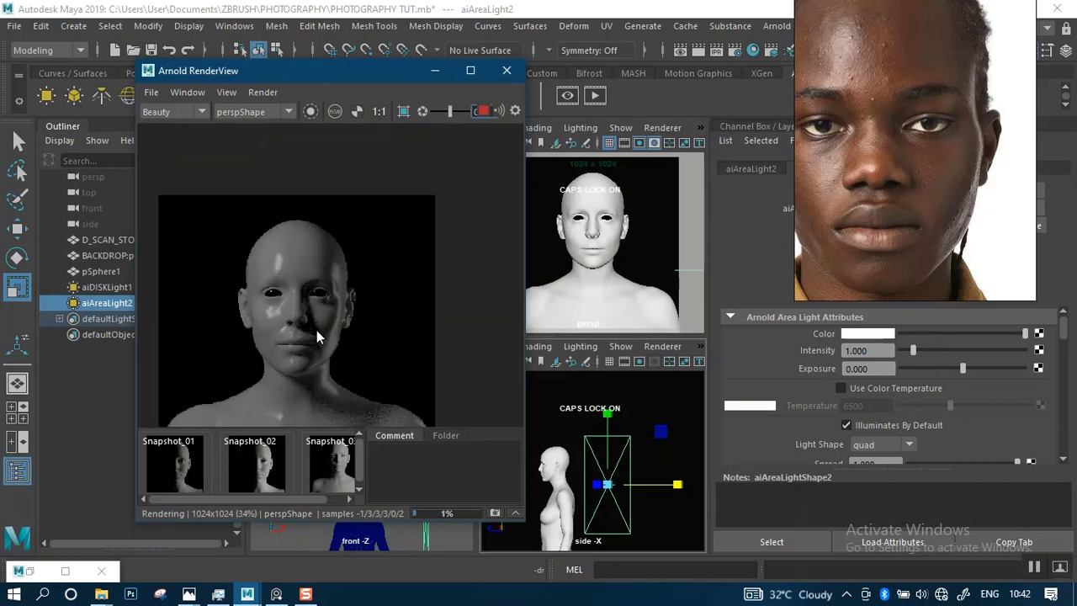
scroll(318, 336, "up", 1)
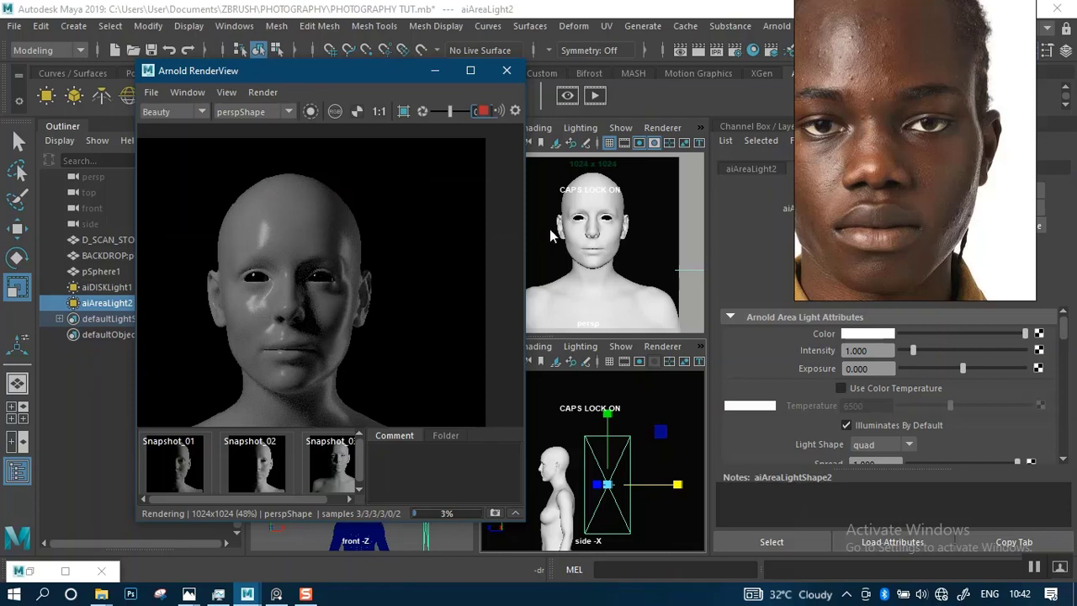
left_click(917, 139)
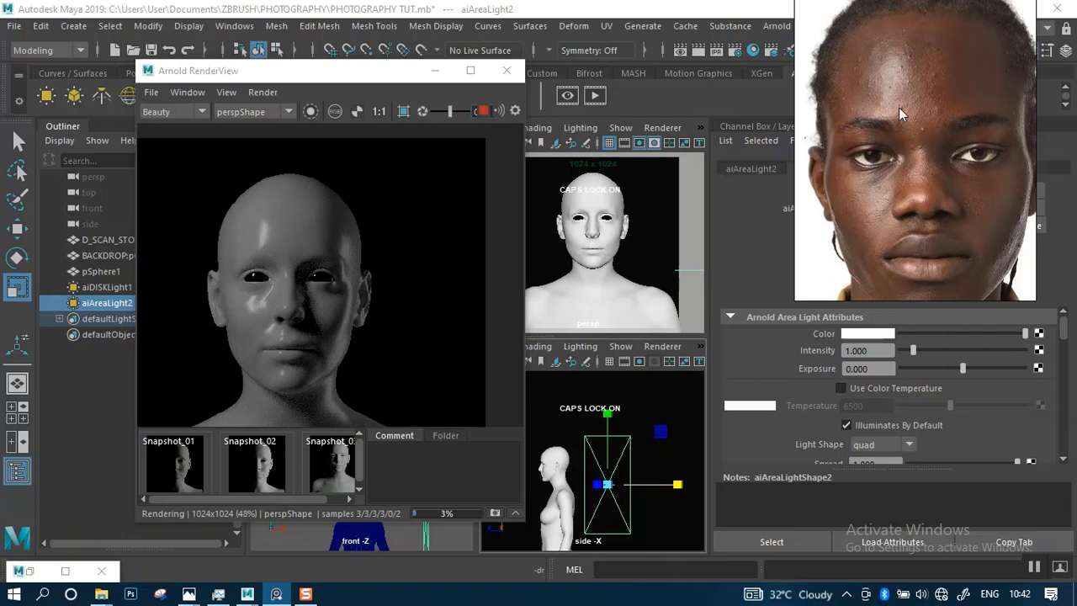
scroll(897, 106, "up", 2)
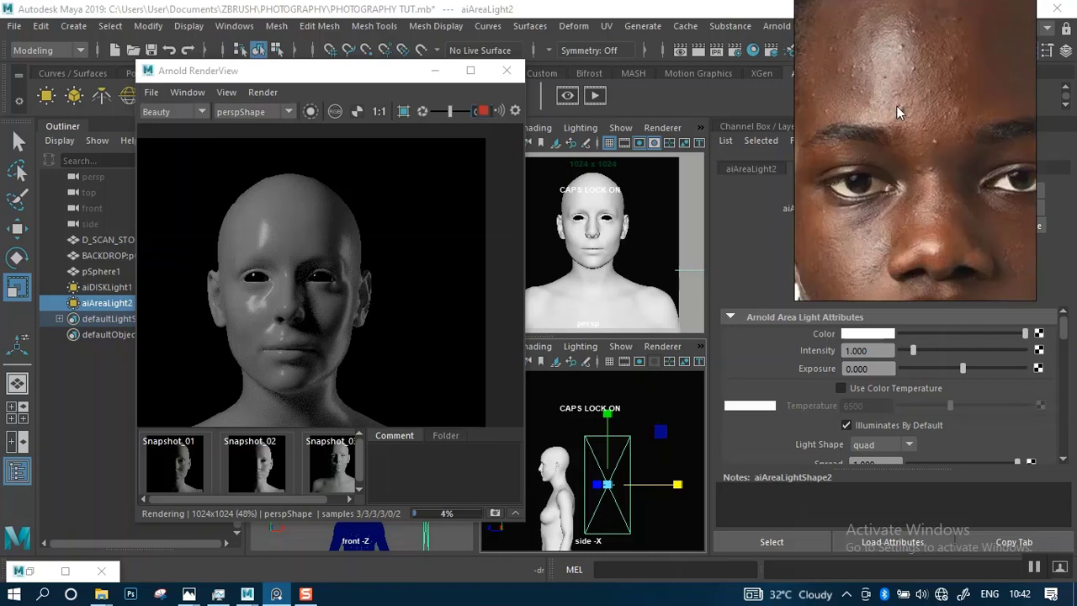
left_click_drag(896, 106, 909, 151)
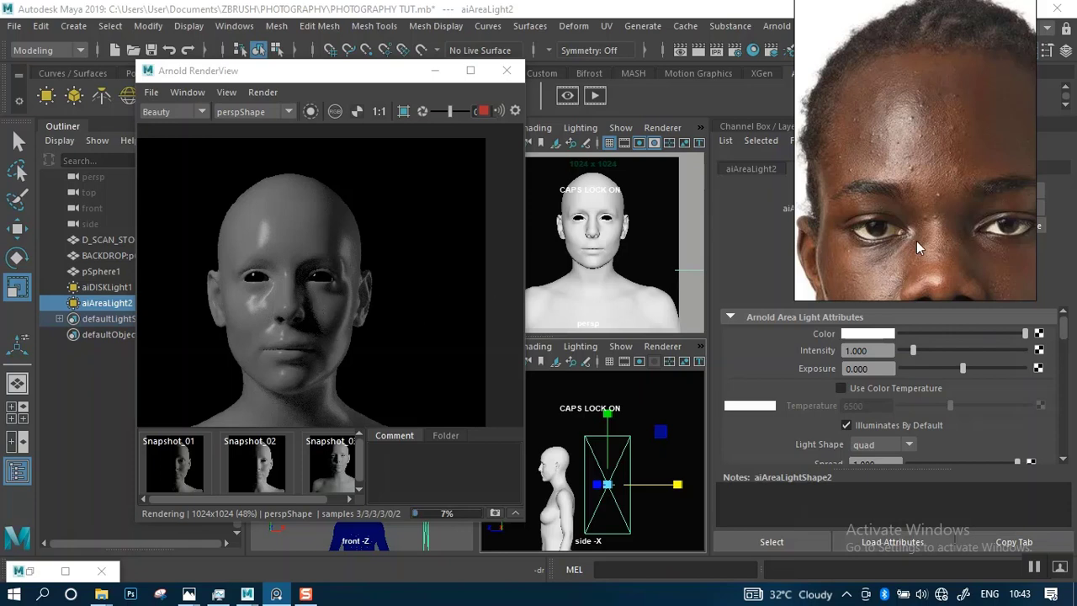
left_click_drag(916, 241, 864, 222)
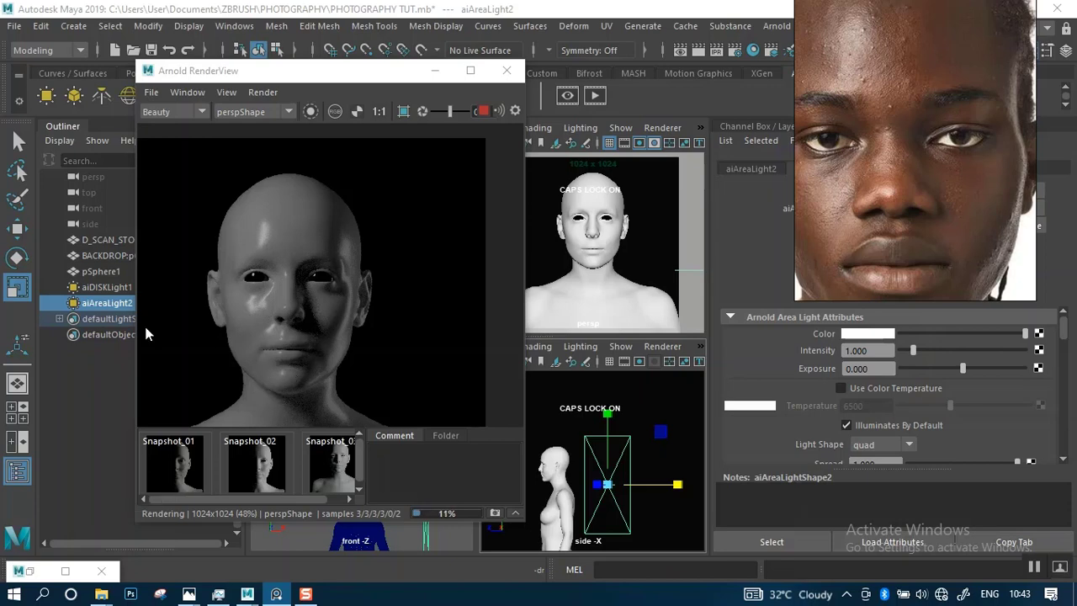
left_click(96, 287)
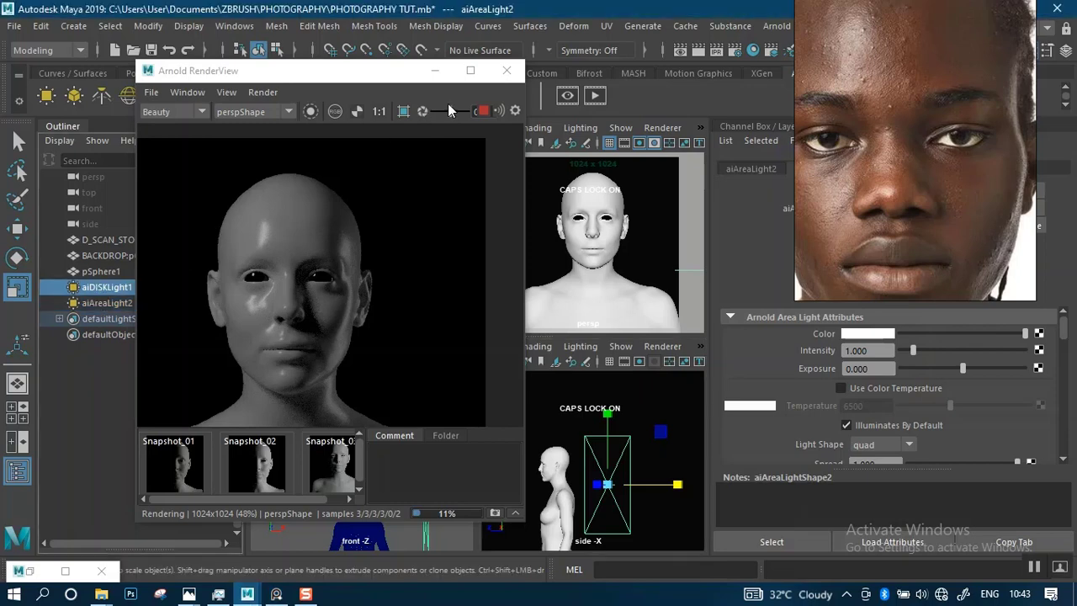
Stop the running Arnold render and move the RenderView window up and right
left_click(480, 113)
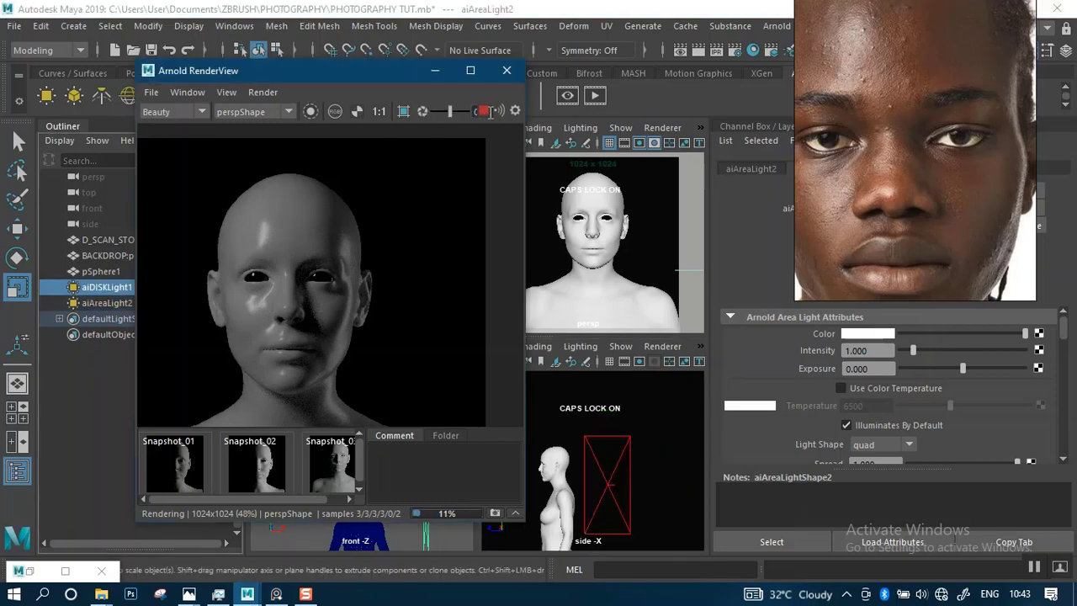
left_click(480, 113)
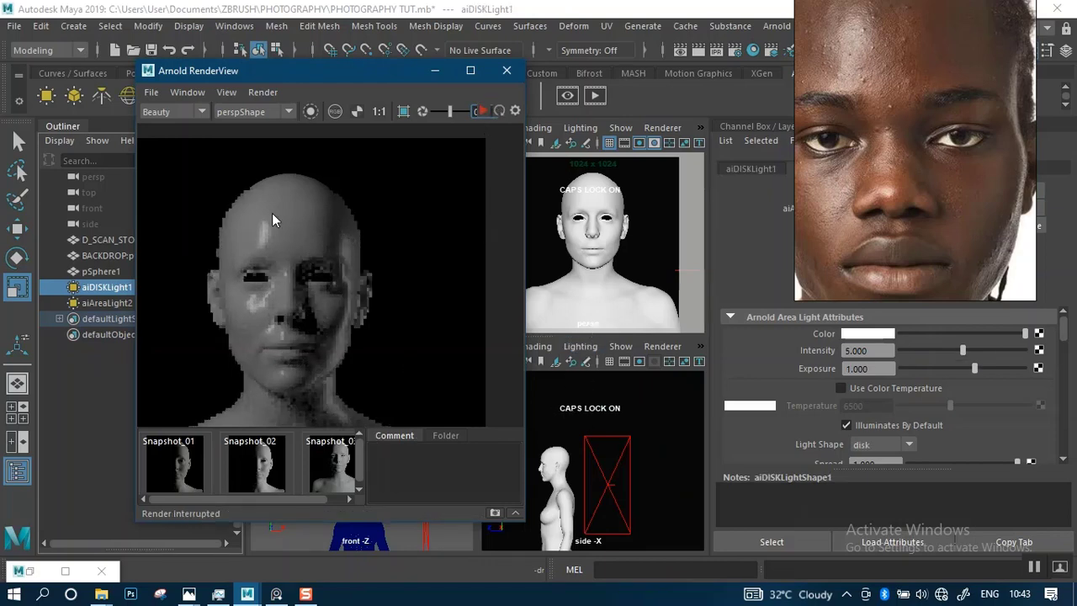
left_click_drag(263, 74, 532, 72)
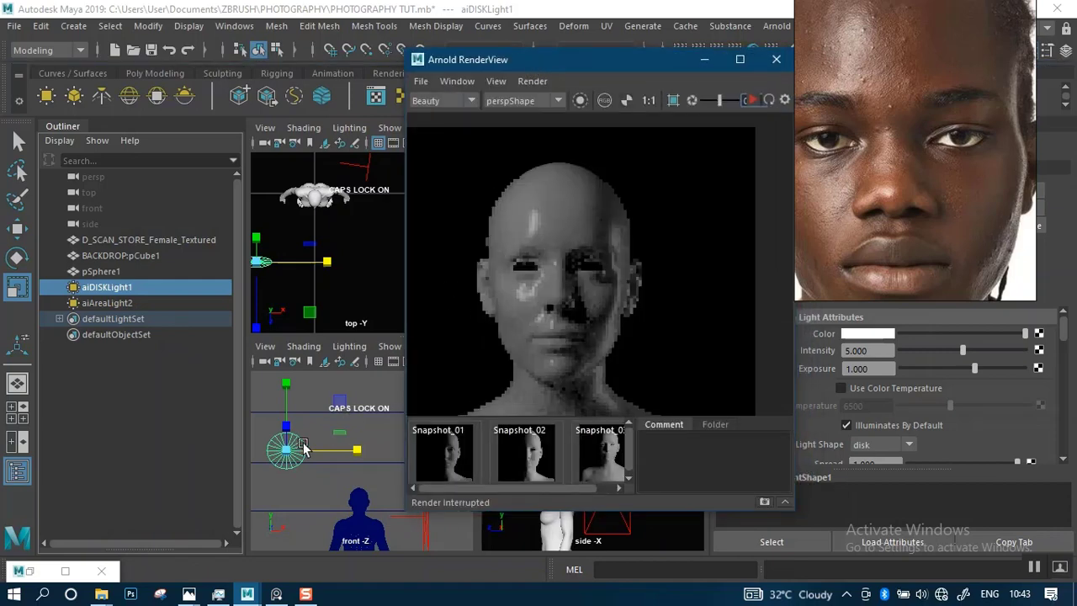
Rotate aiDISKLight1 in the front and top views so it tilts toward the head
left_click(330, 456)
left_click_drag(307, 446, 349, 469)
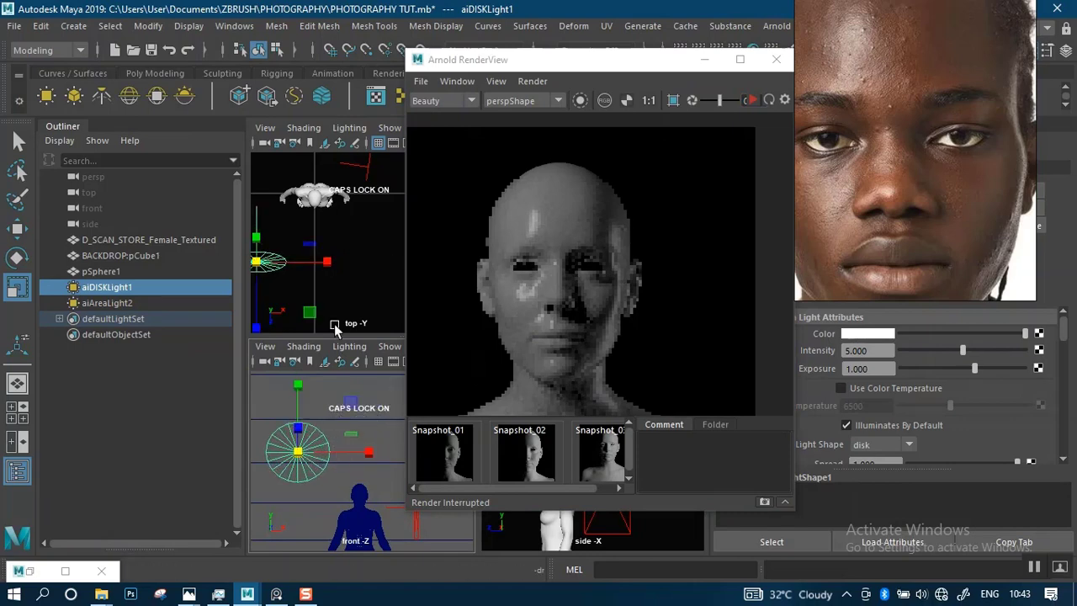
left_click_drag(341, 280, 296, 259, "alt")
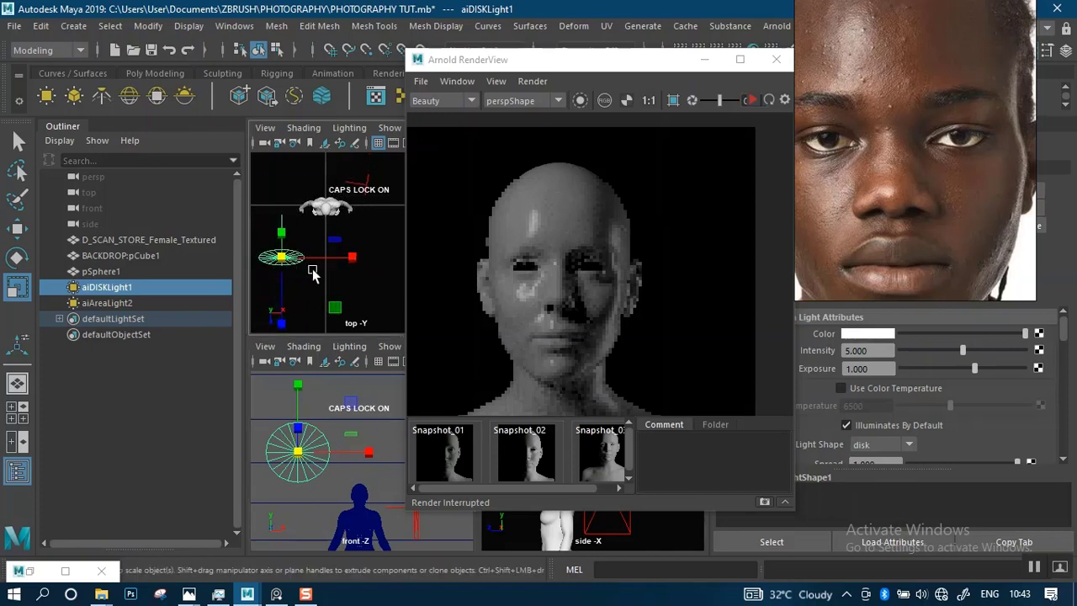
key("e")
left_click_drag(351, 304, 318, 326)
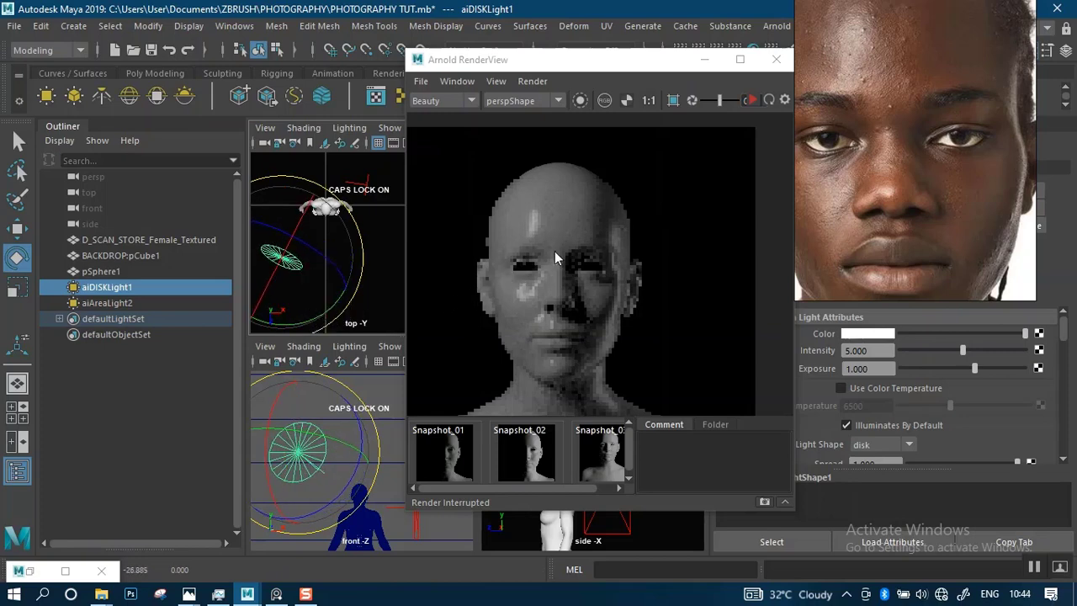
Restart the Arnold render with the re-angled disk light
left_click(751, 102)
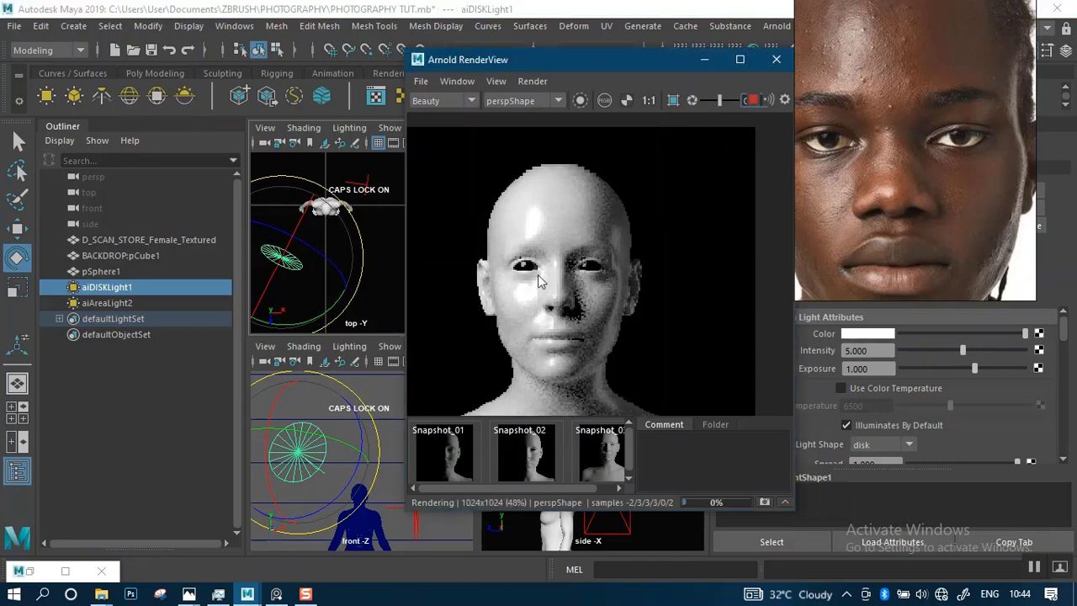
scroll(538, 286, "down", 3)
scroll(564, 304, "up", 2)
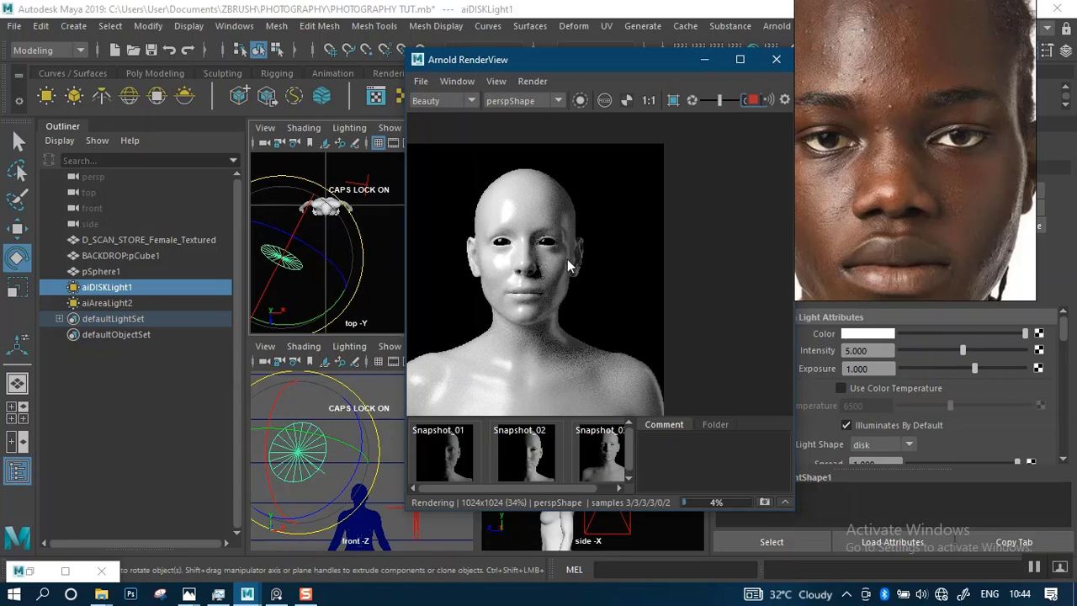
Save the in-progress render as a new snapshot
left_click(764, 502)
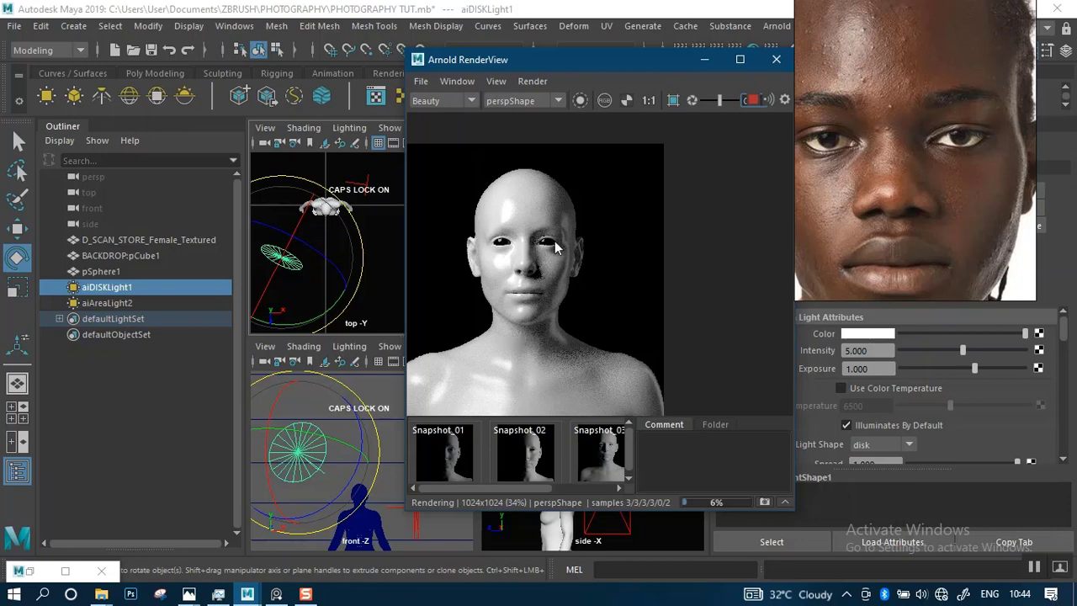
scroll(897, 138, "up", 3)
left_click_drag(896, 138, 949, 215)
scroll(905, 147, "down", 3)
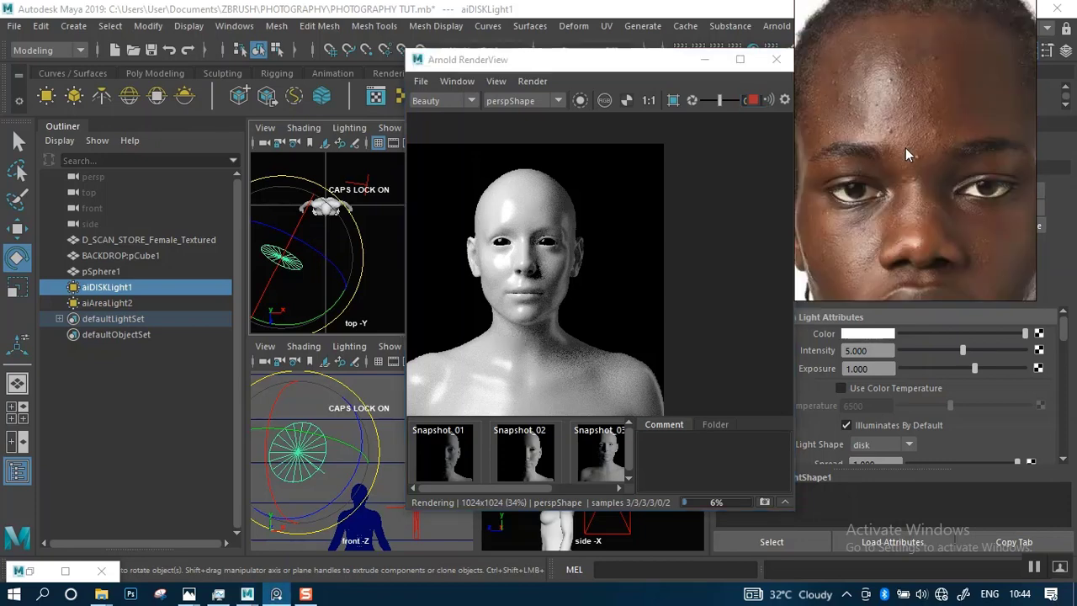
scroll(906, 148, "down", 2)
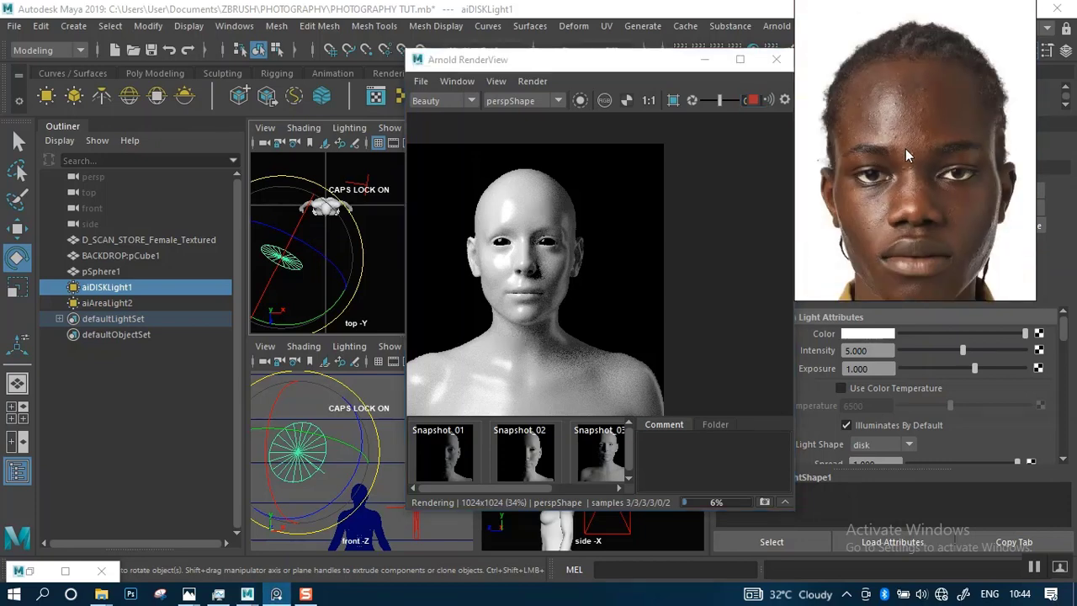
left_click(545, 263)
scroll(542, 252, "up", 2)
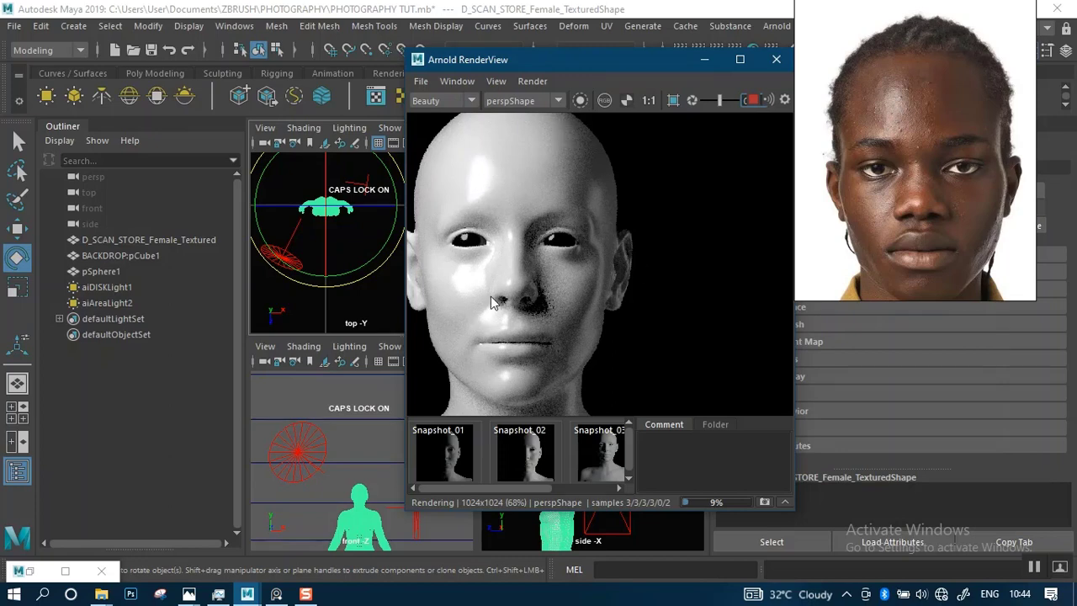
Select aiDISKLight1 and bring the Light Manager back up
left_click(105, 295)
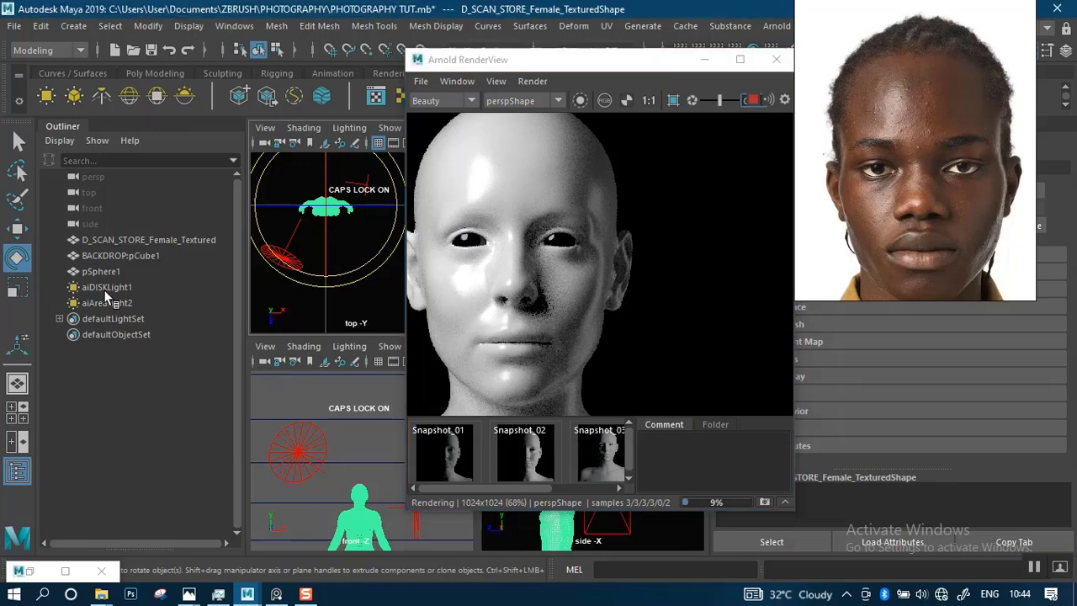
left_click(113, 290)
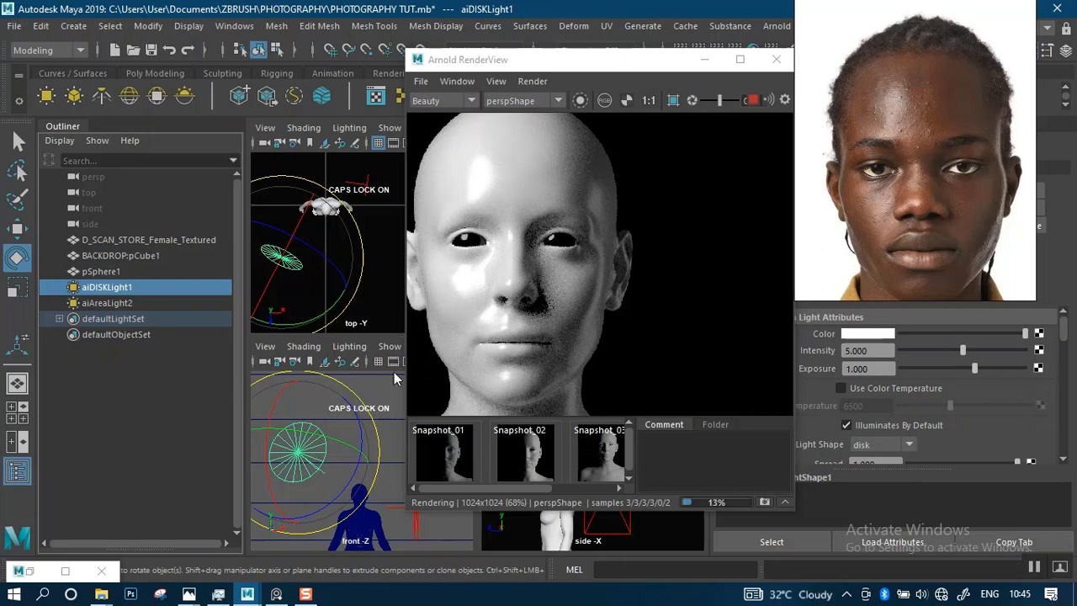
left_click(34, 575)
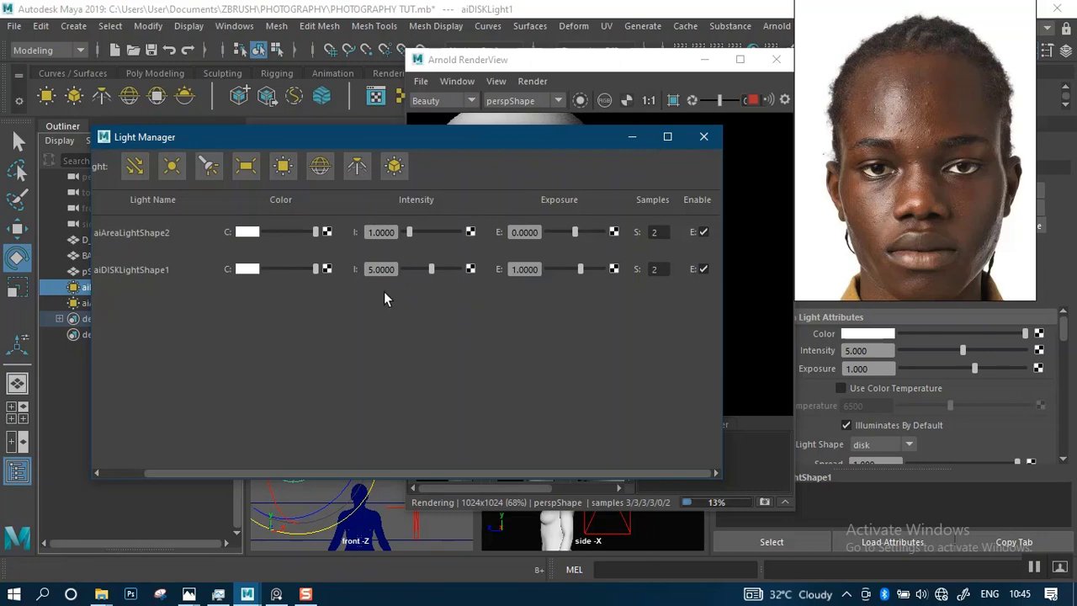
Set the aiDISKLightShape1 intensity to 4 in the Light Manager
double_click(360, 268)
type("4")
key("Return")
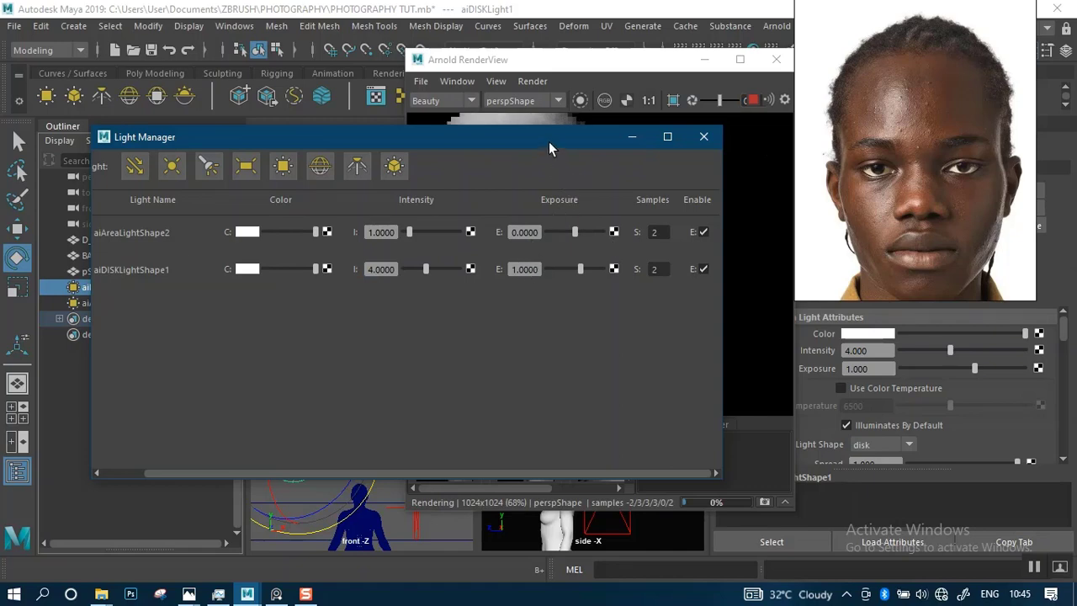
Minimize the Light Manager and center the figure in the render view
left_click(630, 138)
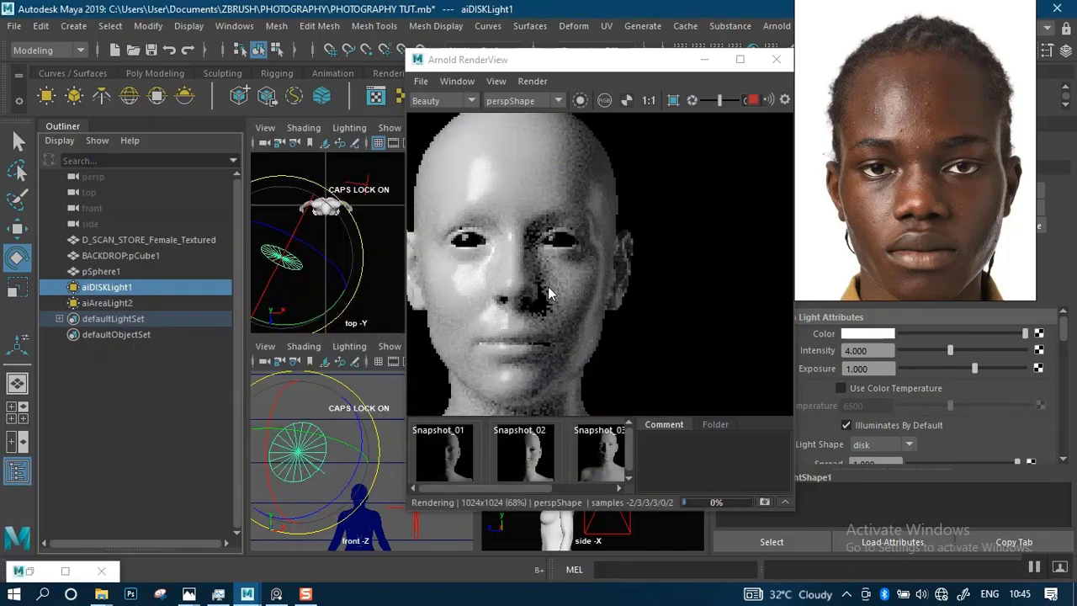
scroll(555, 278, "down", 3)
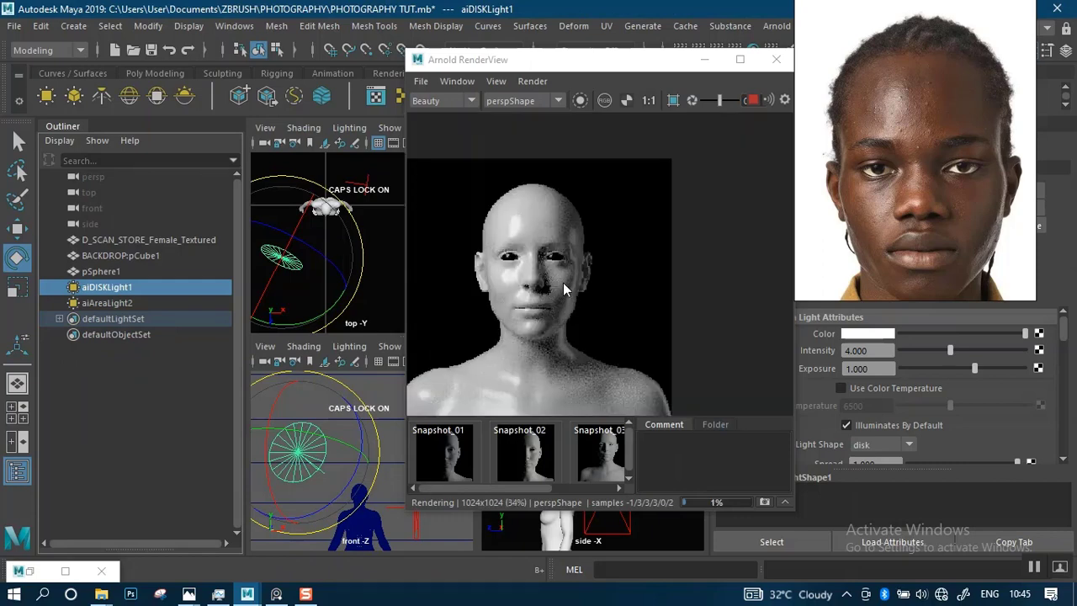
middle_click_drag(603, 284, 629, 282)
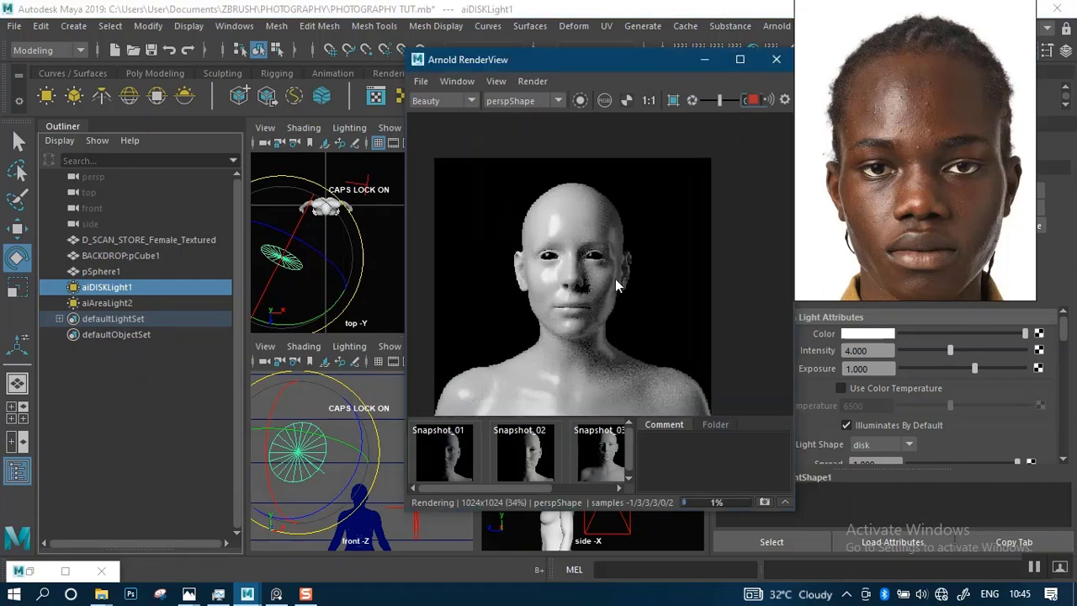
scroll(879, 175, "up", 3)
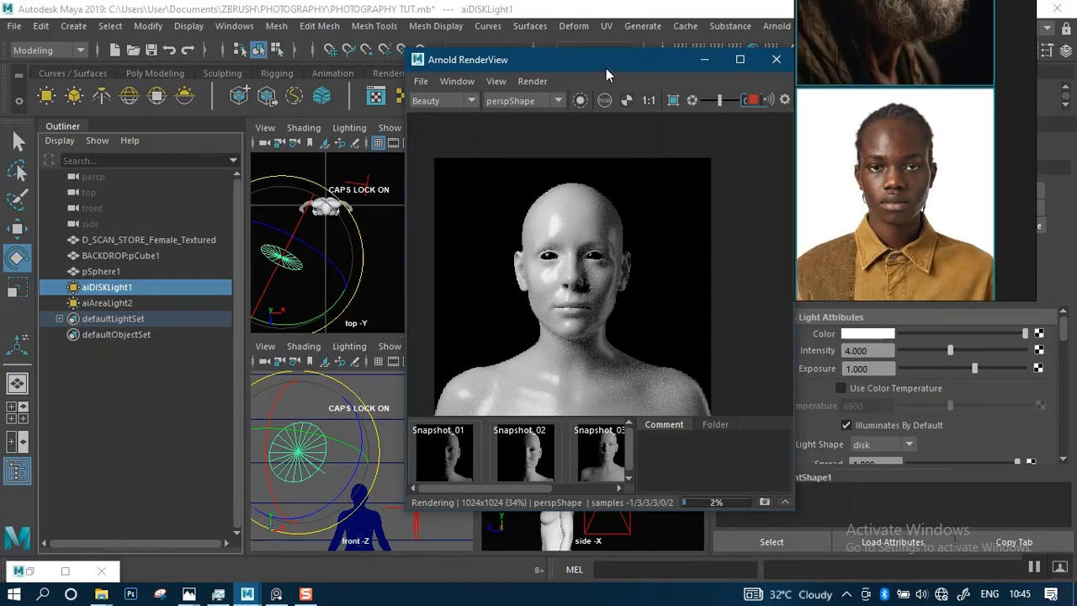
left_click_drag(606, 68, 367, 165)
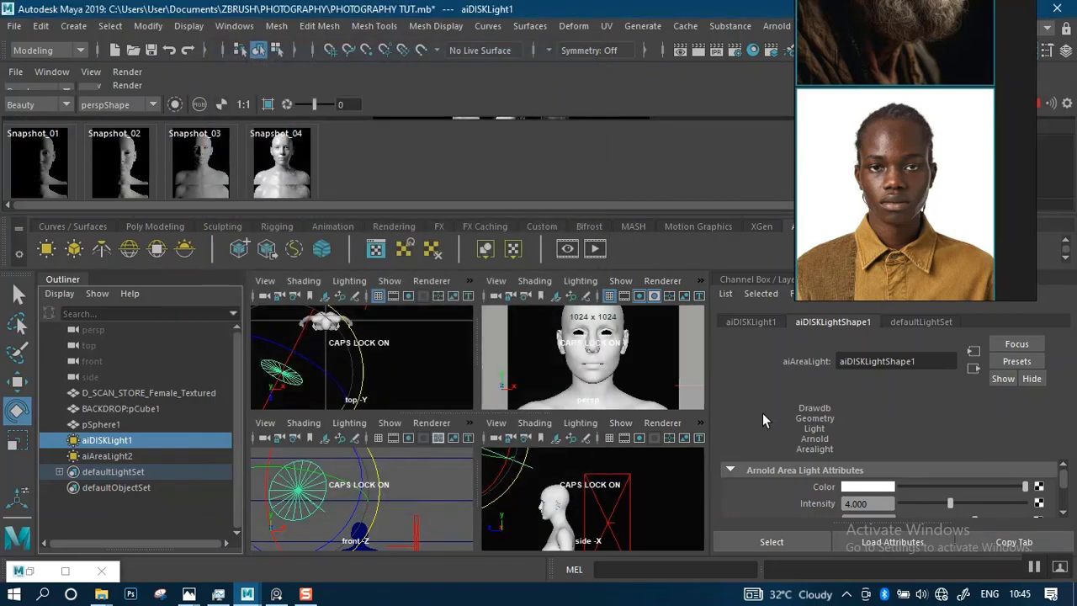
Stop the render and detach Arnold RenderView as a floating window, moving the reference photo aside
left_click_drag(892, 202, 724, 202)
left_click(1035, 104)
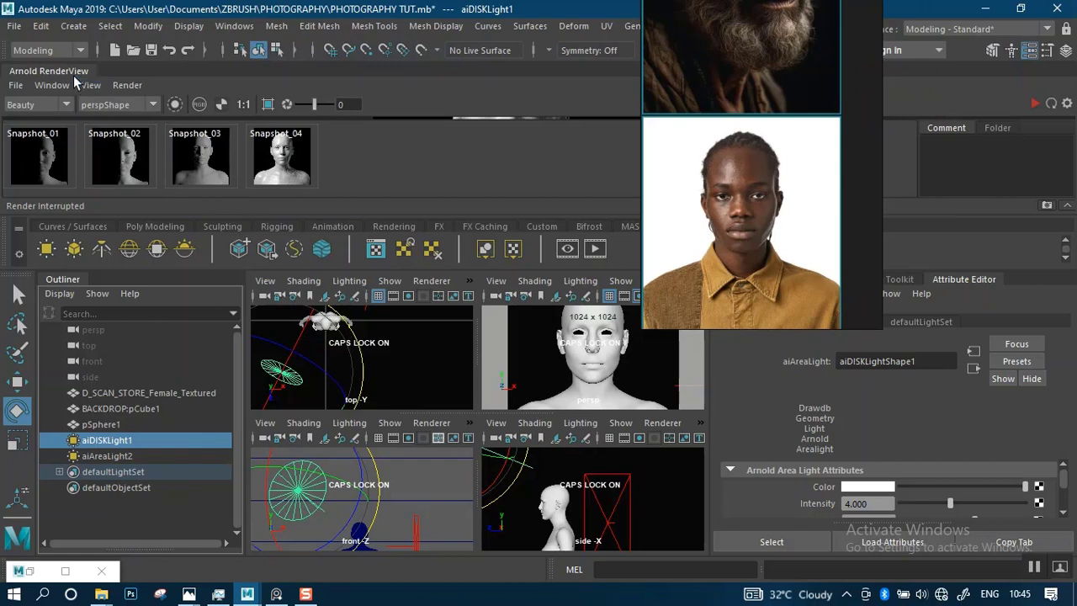
left_click_drag(68, 71, 79, 99)
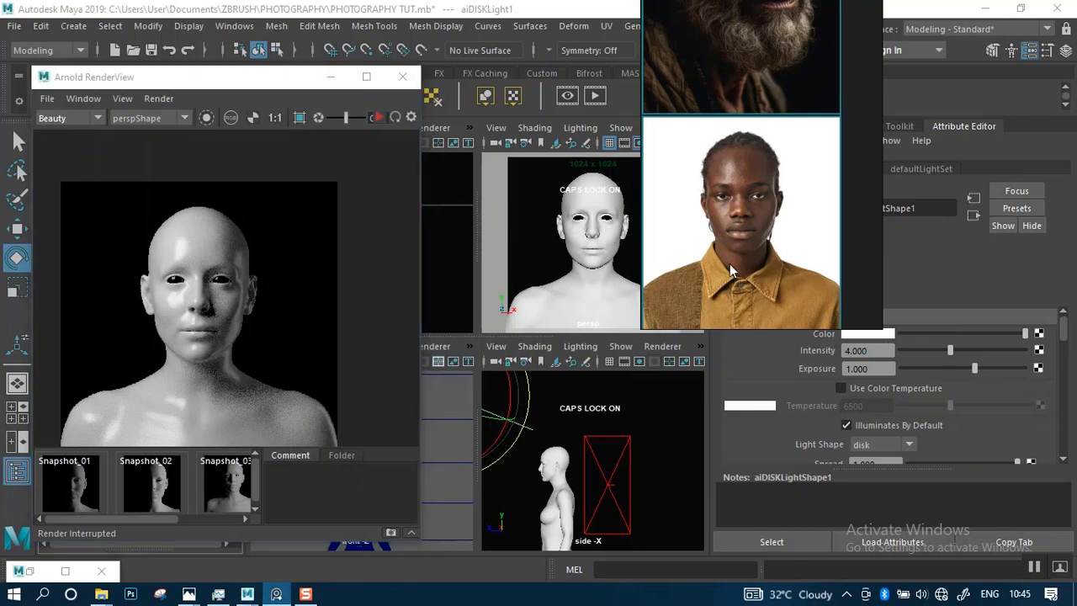
left_click_drag(729, 263, 848, 301)
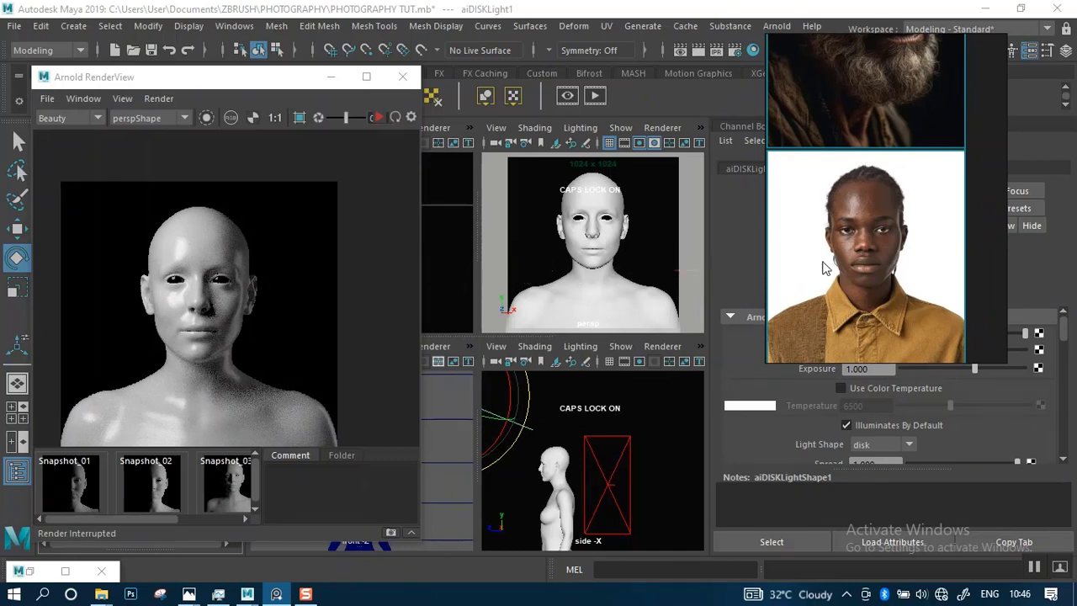
Zoom in and out on the floating render to inspect the head
scroll(847, 255, "up", 3)
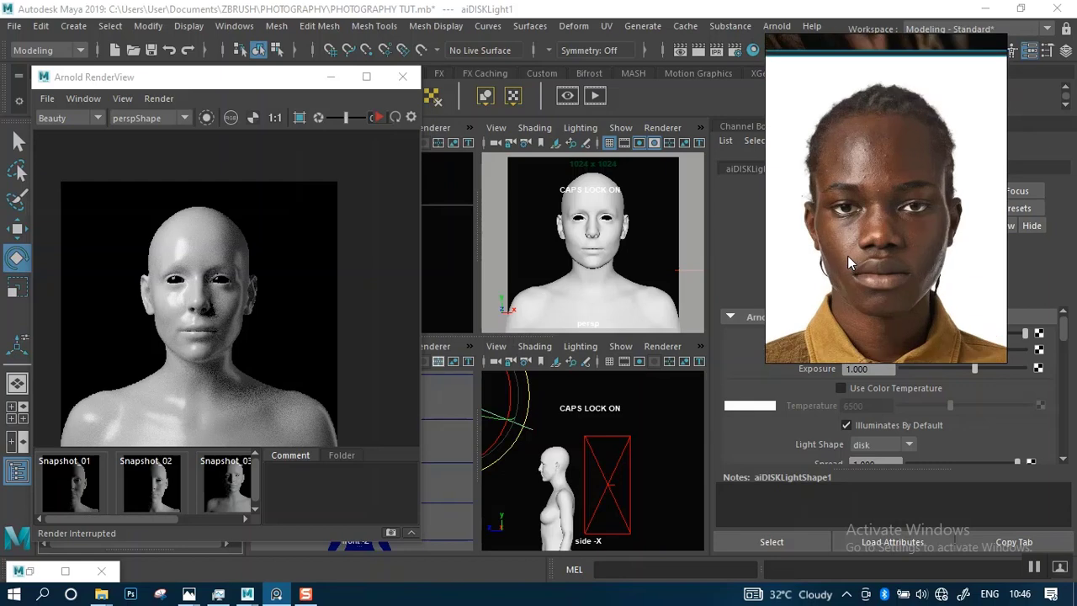
scroll(856, 244, "down", 2)
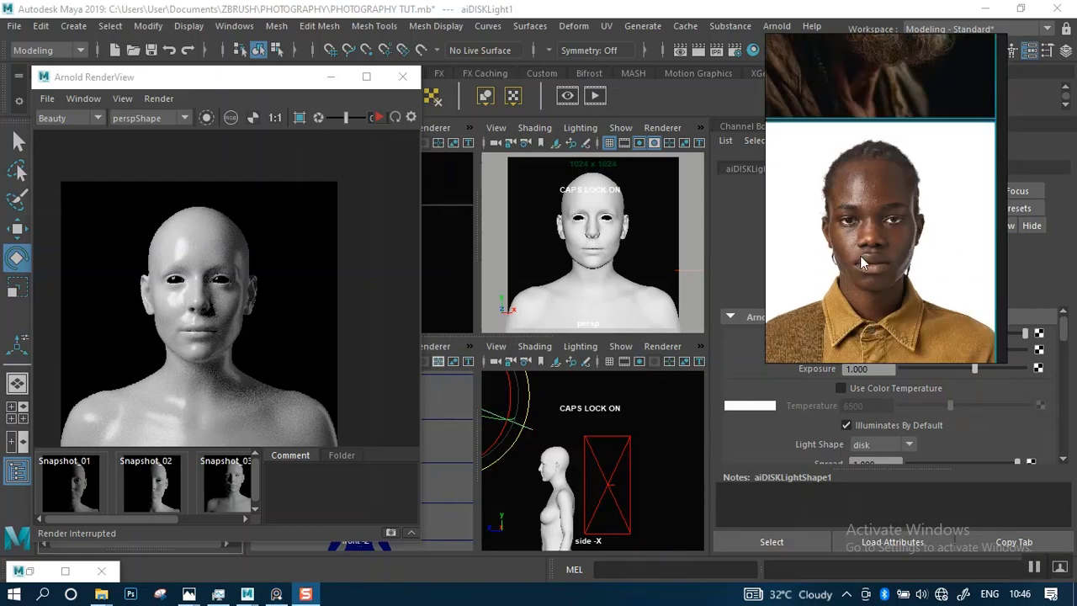
scroll(857, 256, "down", 2)
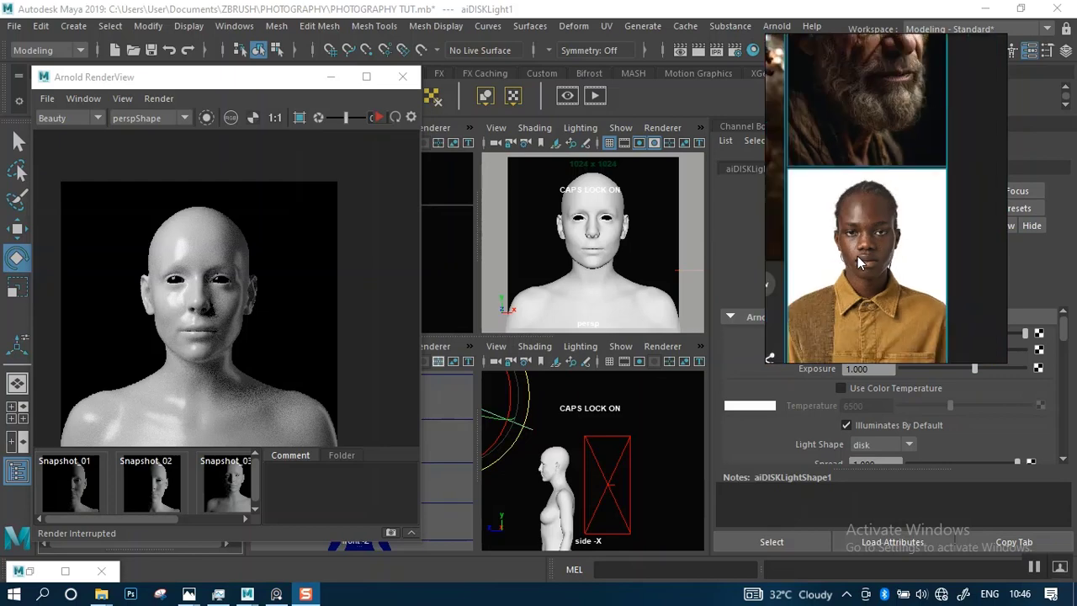
scroll(881, 213, "down", 1)
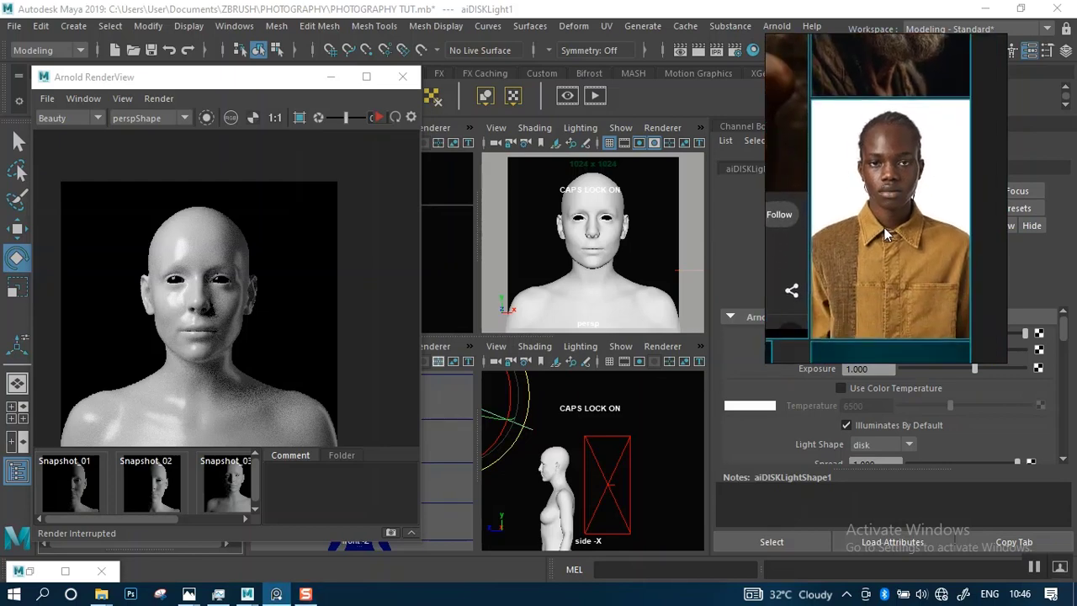
scroll(884, 228, "up", 1)
scroll(884, 228, "up", 3)
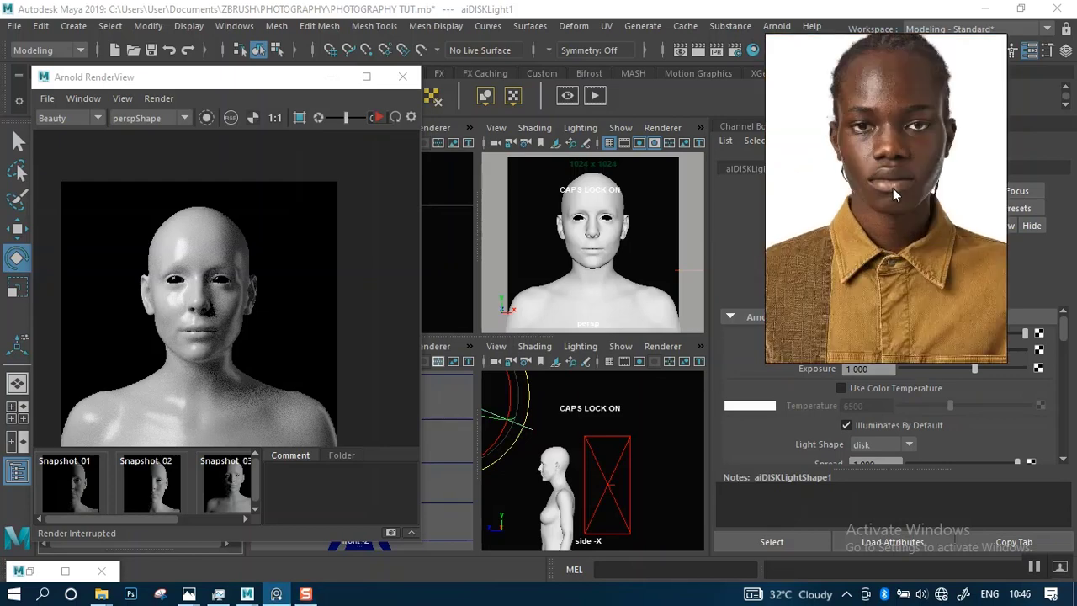
scroll(894, 219, "down", 4)
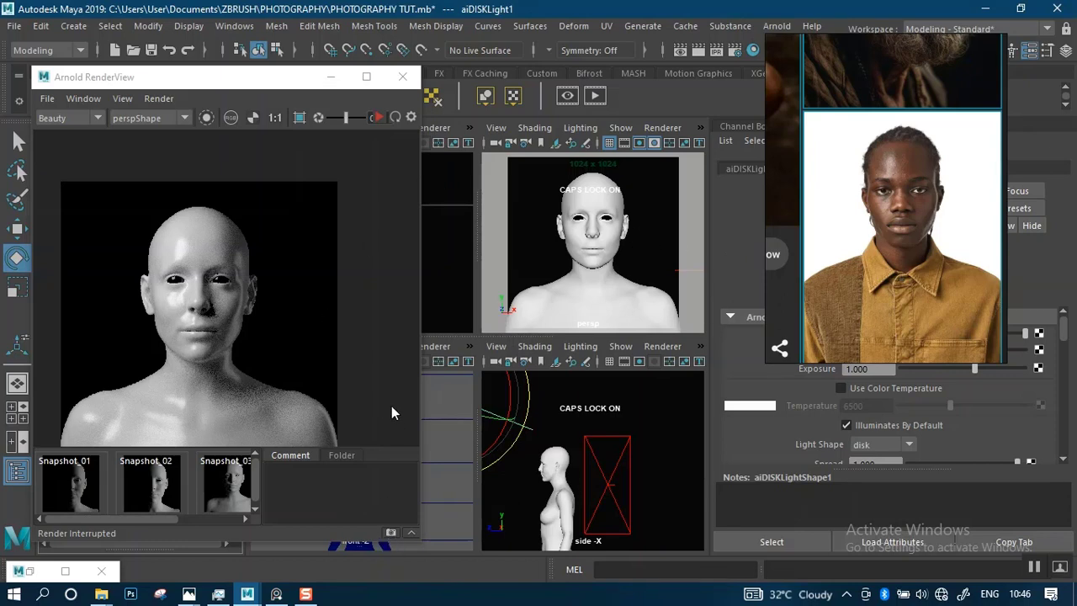
Save the render as Snapshot_05, then select BACKDROP:pCube1 to load its attributes
left_click(389, 534)
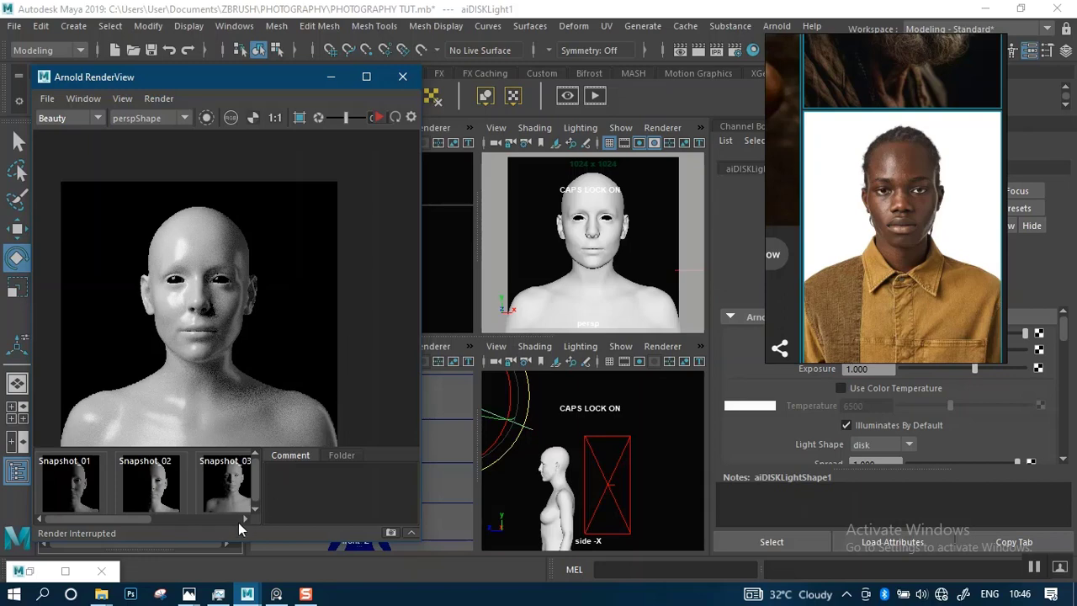
left_click_drag(117, 519, 218, 518)
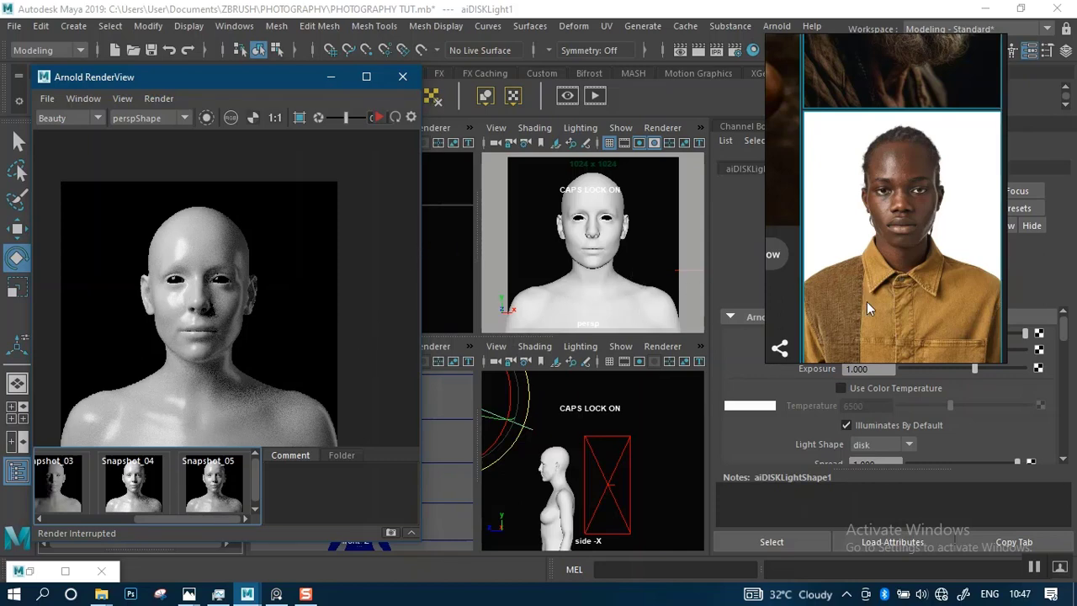
left_click(650, 236)
left_click_drag(848, 278, 337, 255)
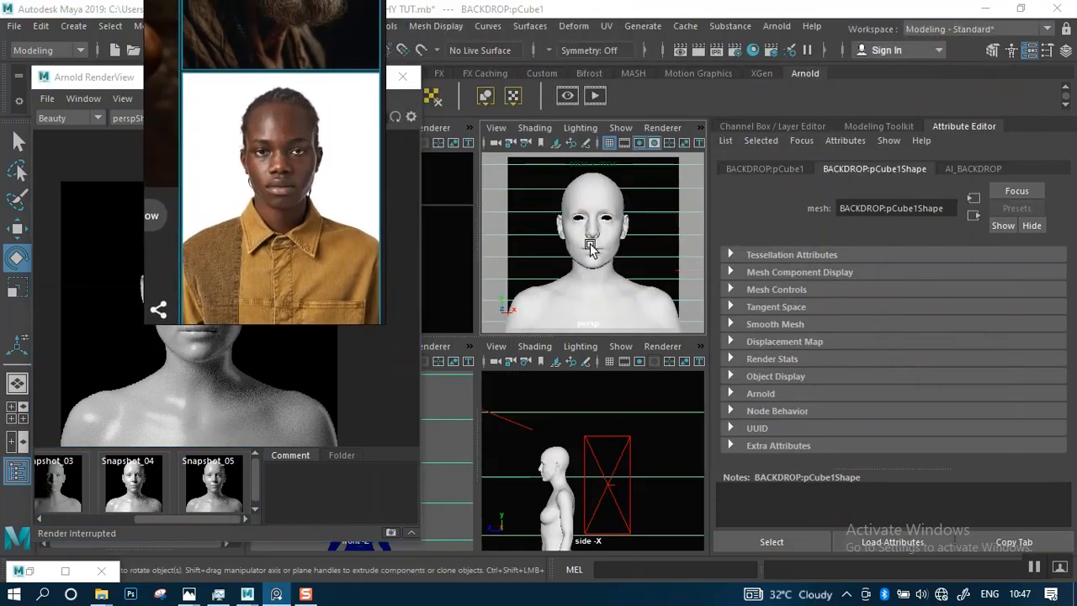
Set the AI_BACKDROP shader's Base Color to white and start the IPR render
left_click(967, 166)
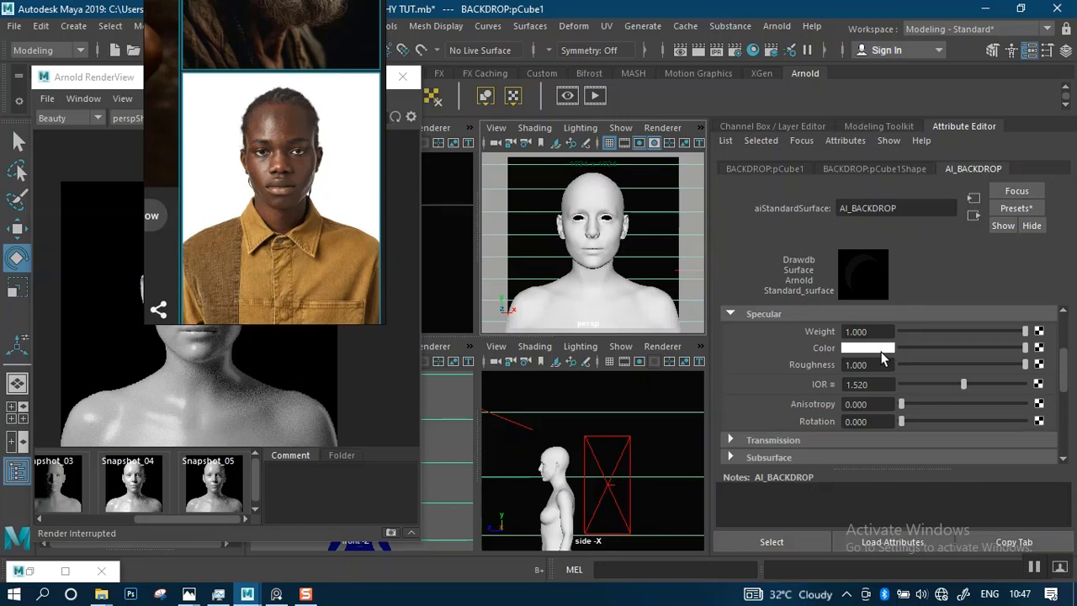
left_click_drag(1065, 375, 1065, 332)
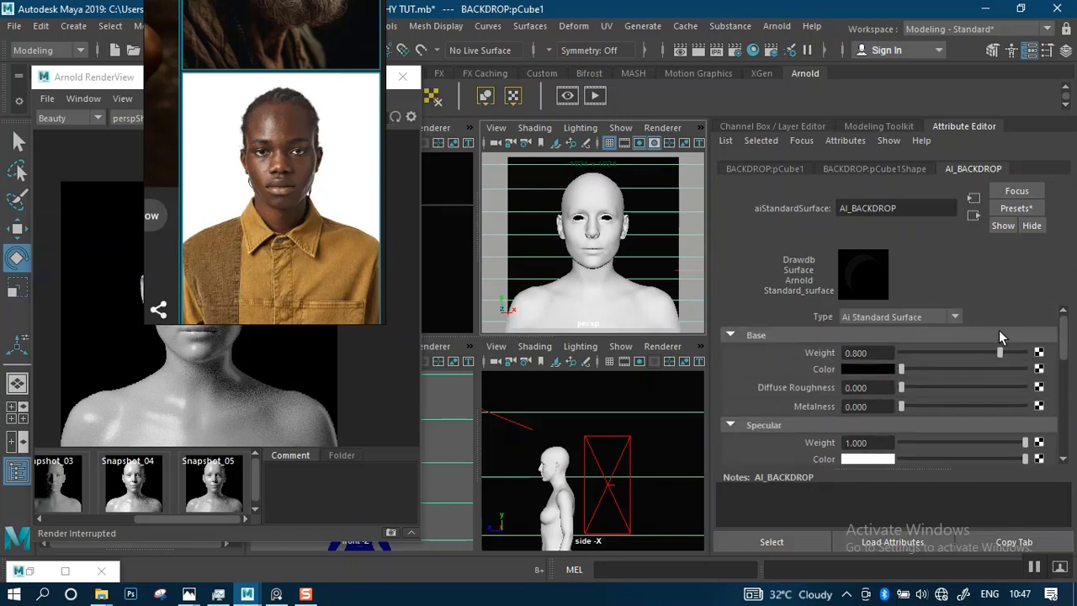
left_click_drag(896, 368, 1026, 372)
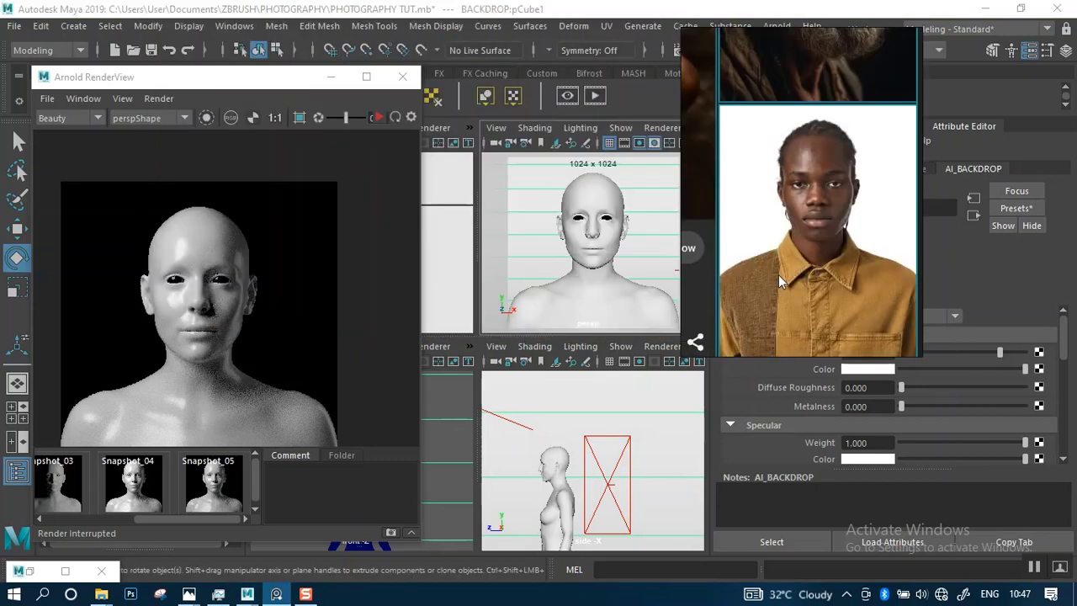
left_click(376, 117)
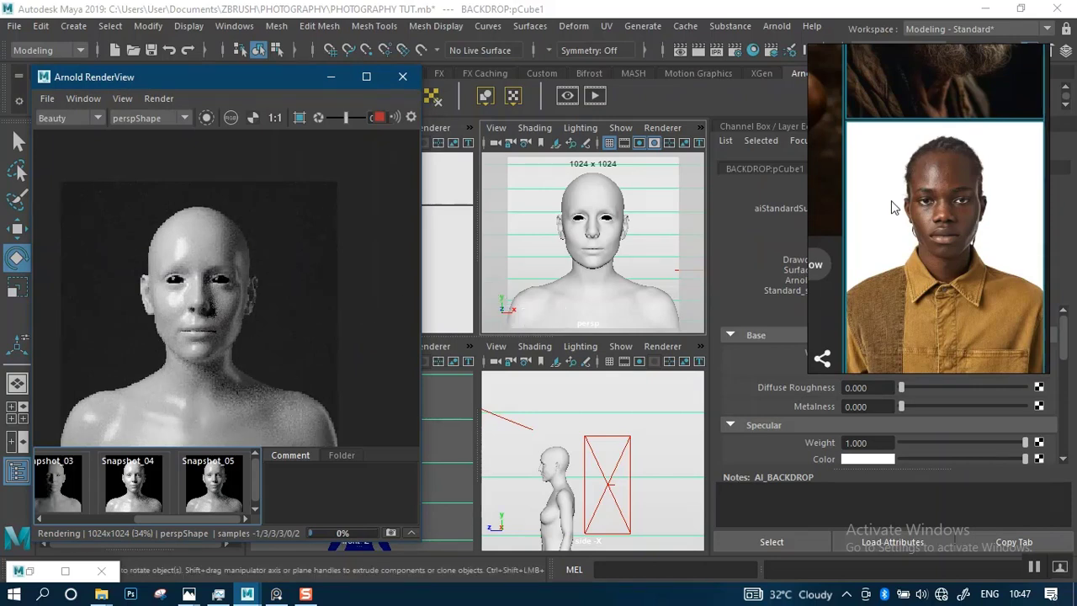
Raise Base Weight to 1.0 and test Specular Weight at 0, then back to 1 with white colour
left_click_drag(919, 121, 639, 157)
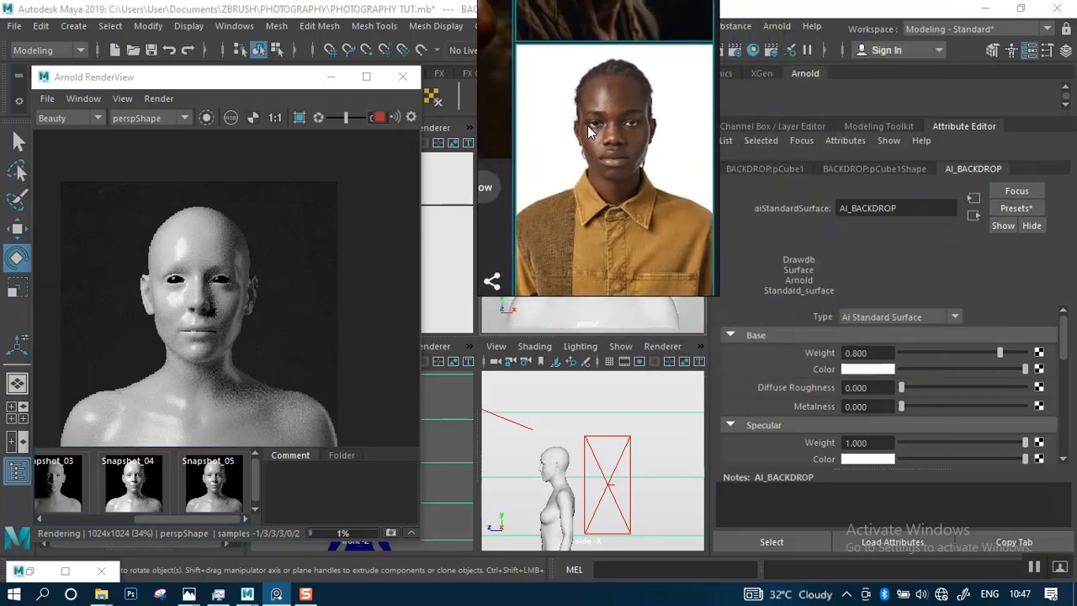
left_click_drag(1000, 353, 1041, 357)
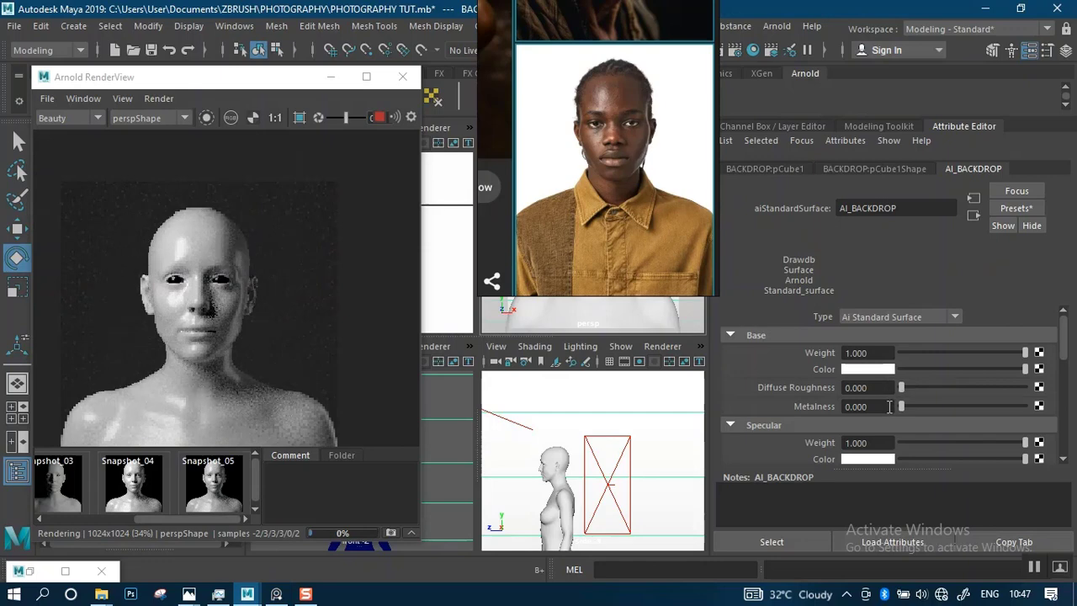
left_click_drag(1059, 355, 1060, 374)
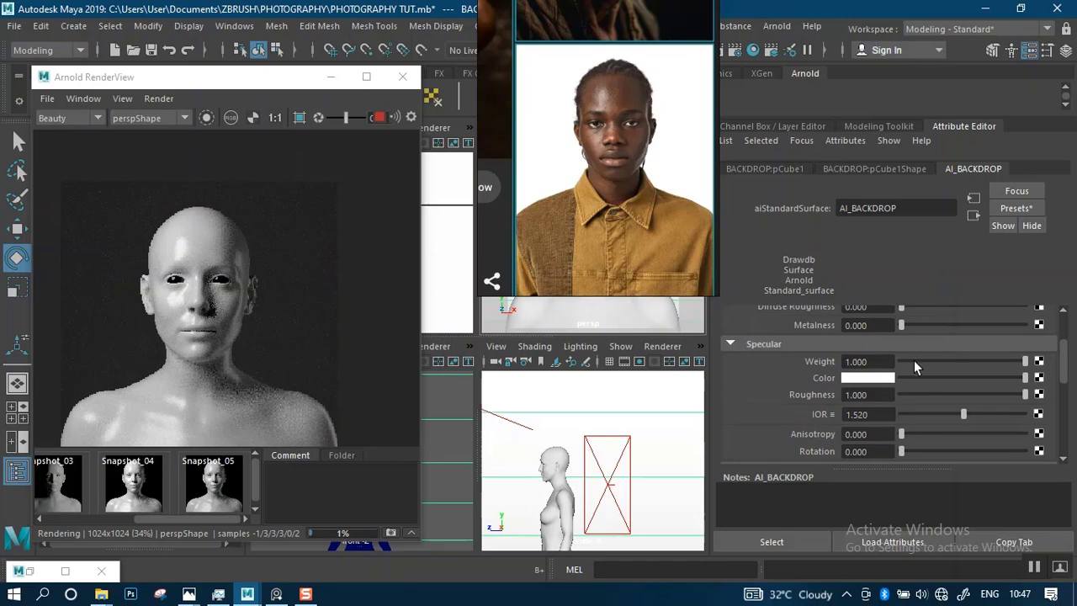
left_click_drag(937, 358, 879, 378)
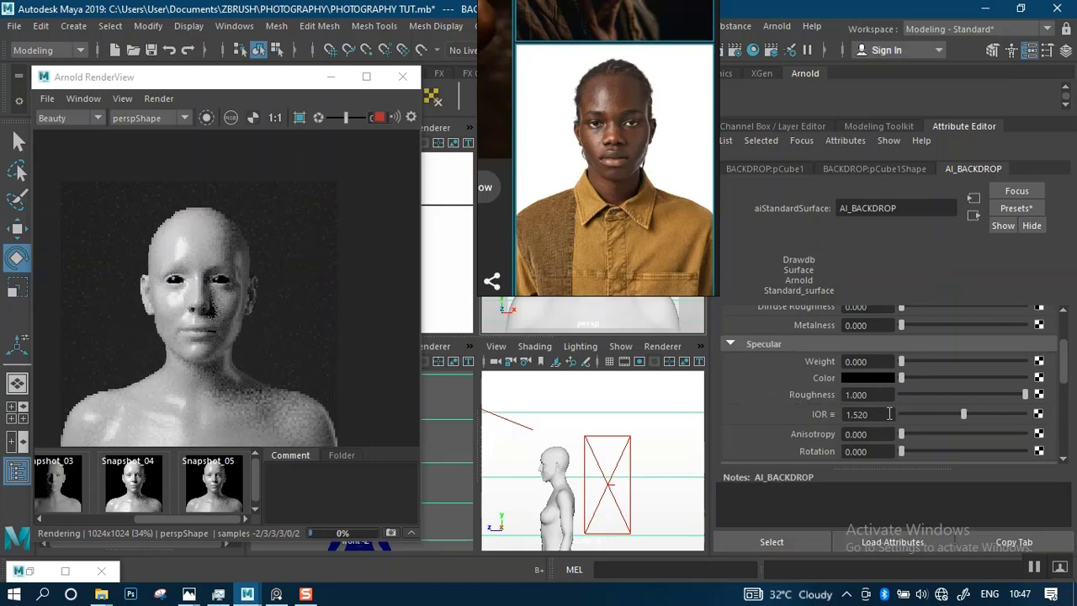
left_click_drag(903, 377, 1033, 380)
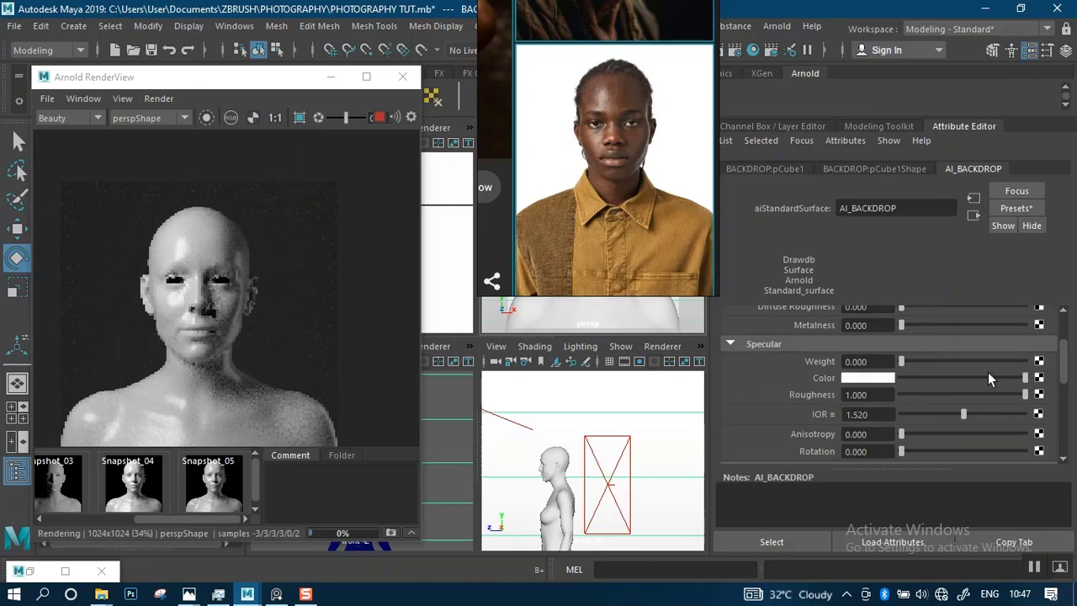
left_click_drag(904, 361, 1058, 375)
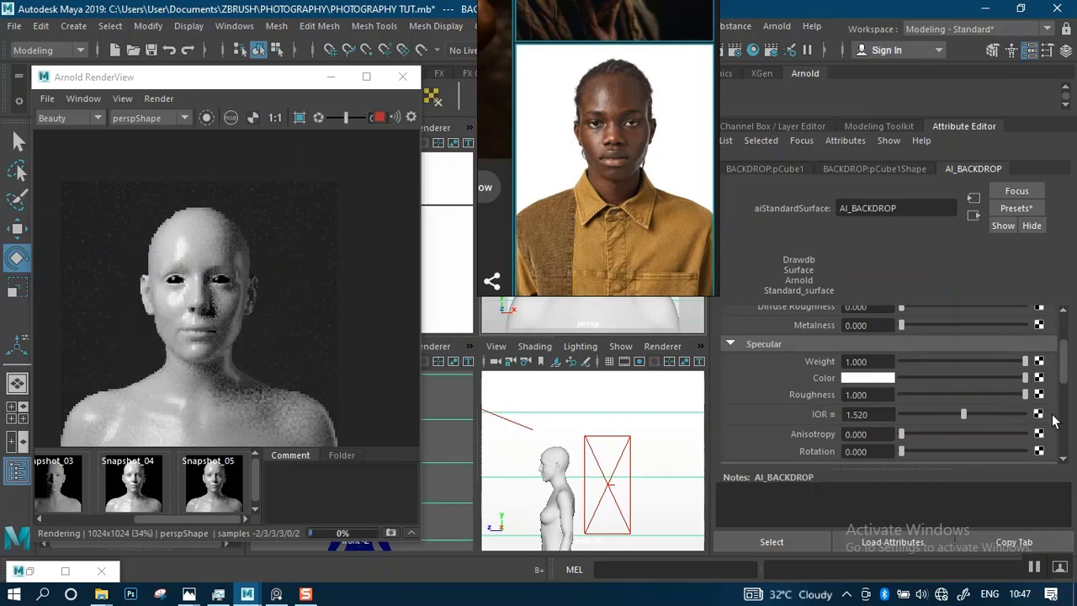
left_click_drag(1065, 373, 1066, 352)
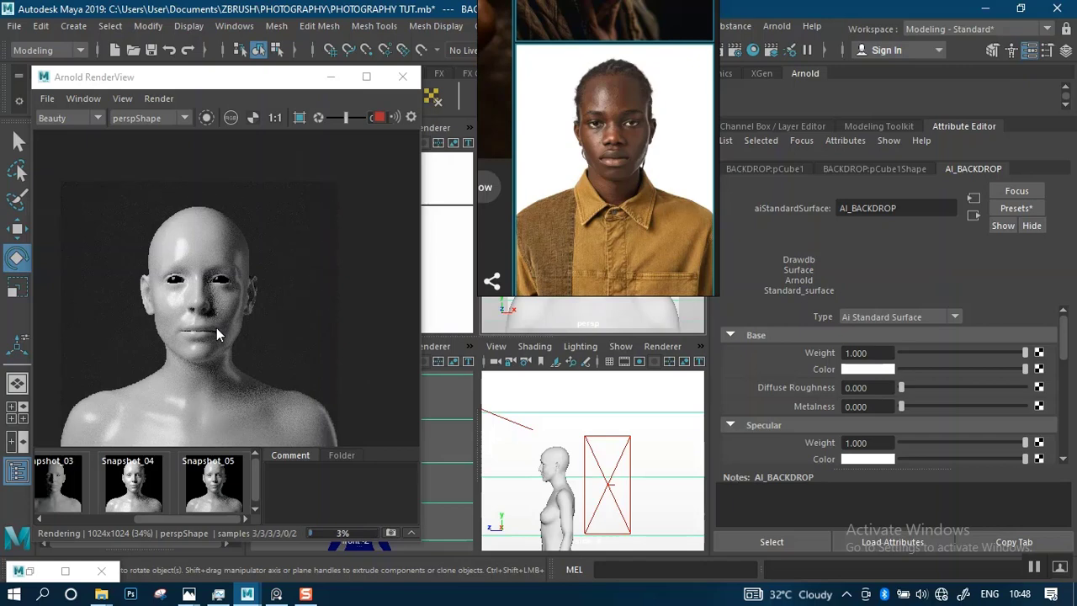
Clear the reference photo and render window off the viewports and reframe the top view
left_click_drag(592, 239, 896, 252)
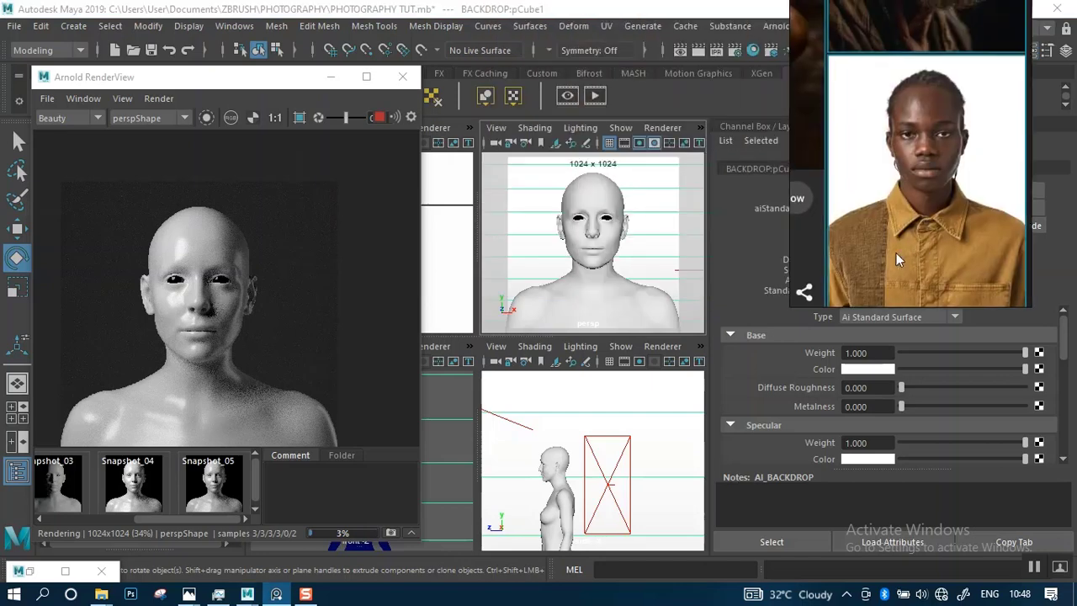
left_click(332, 79)
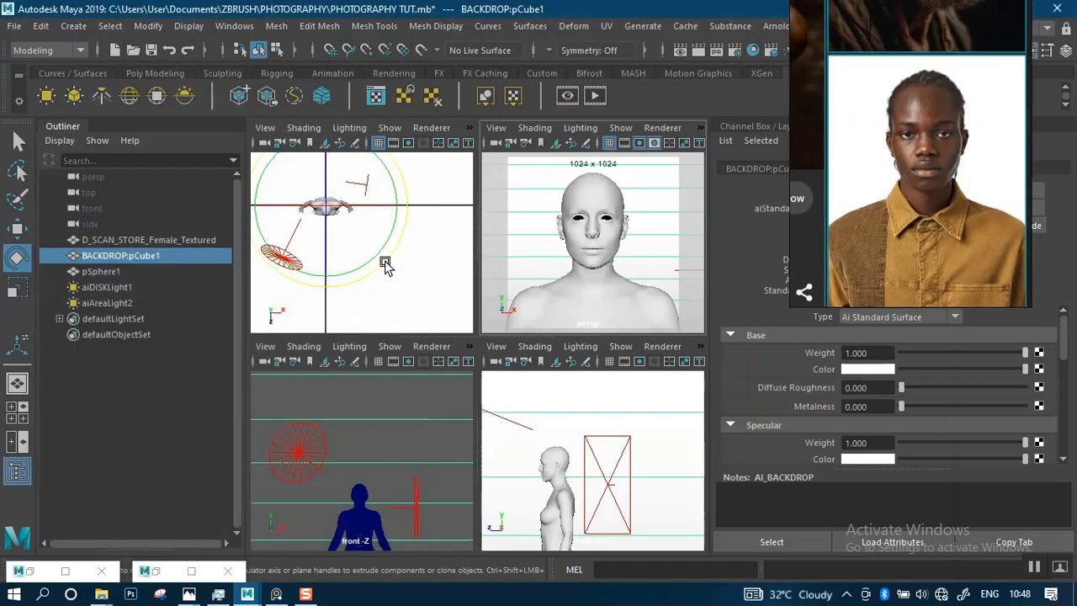
left_click_drag(385, 265, 386, 240, "alt")
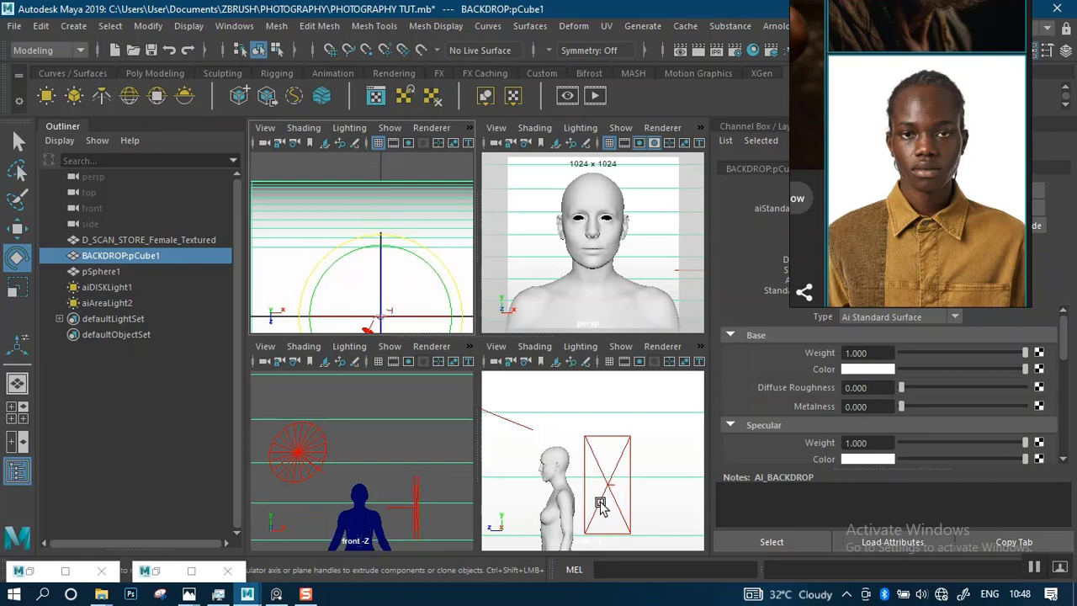
scroll(538, 437, "down", 5)
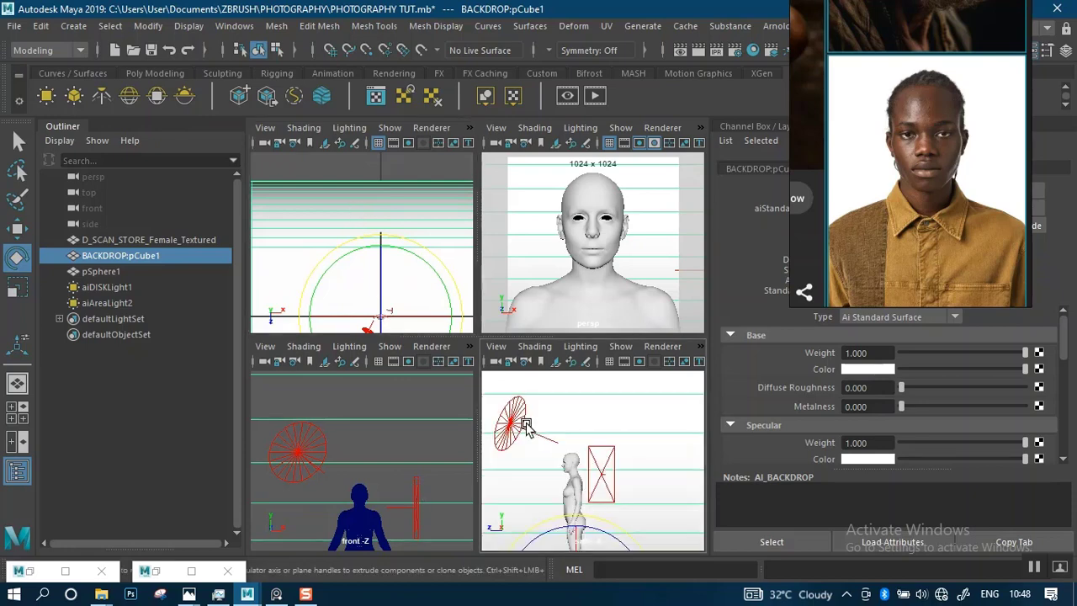
scroll(530, 418, "down", 3)
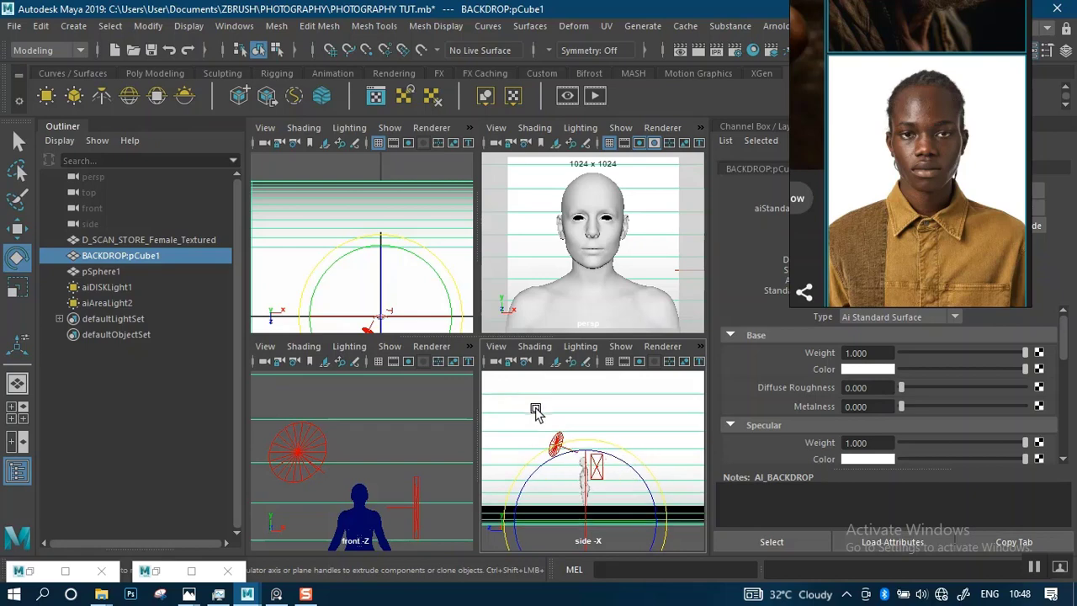
scroll(534, 412, "down", 2)
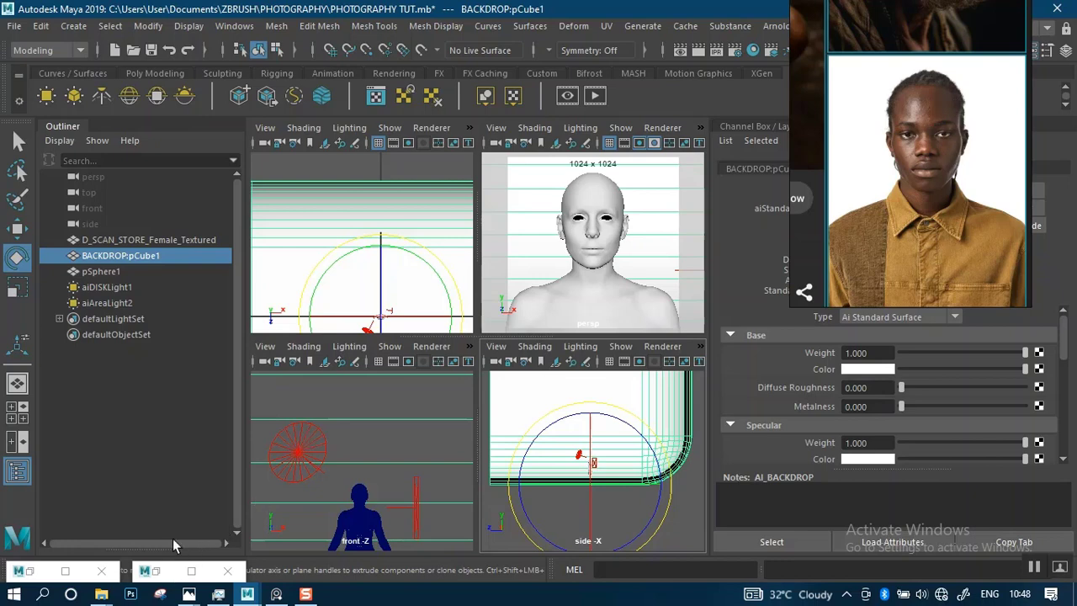
Stop the Arnold render at 9% and store it as a snapshot
left_click(152, 571)
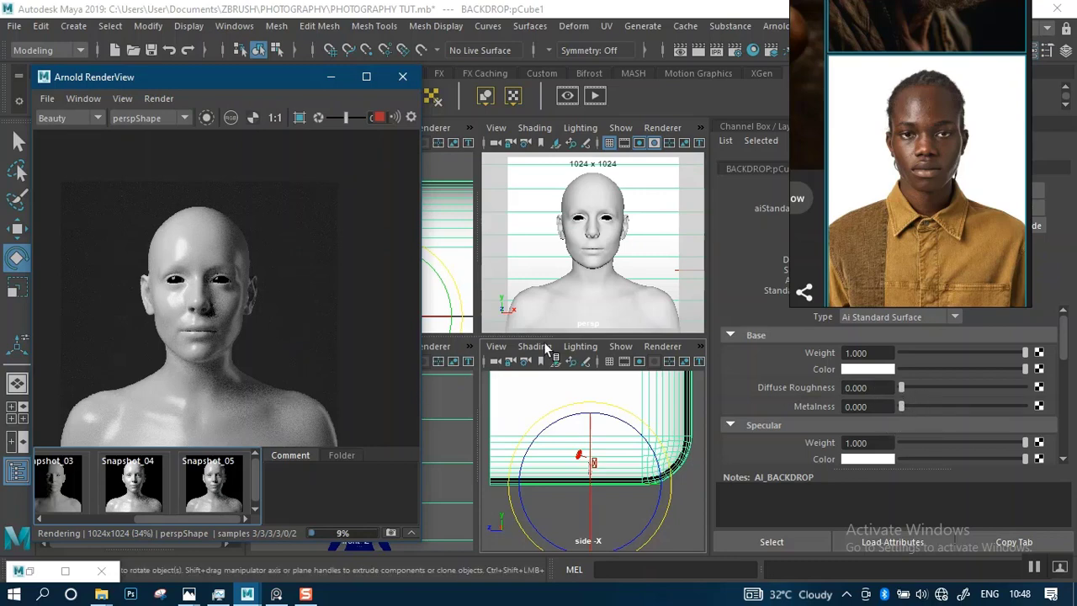
left_click(379, 118)
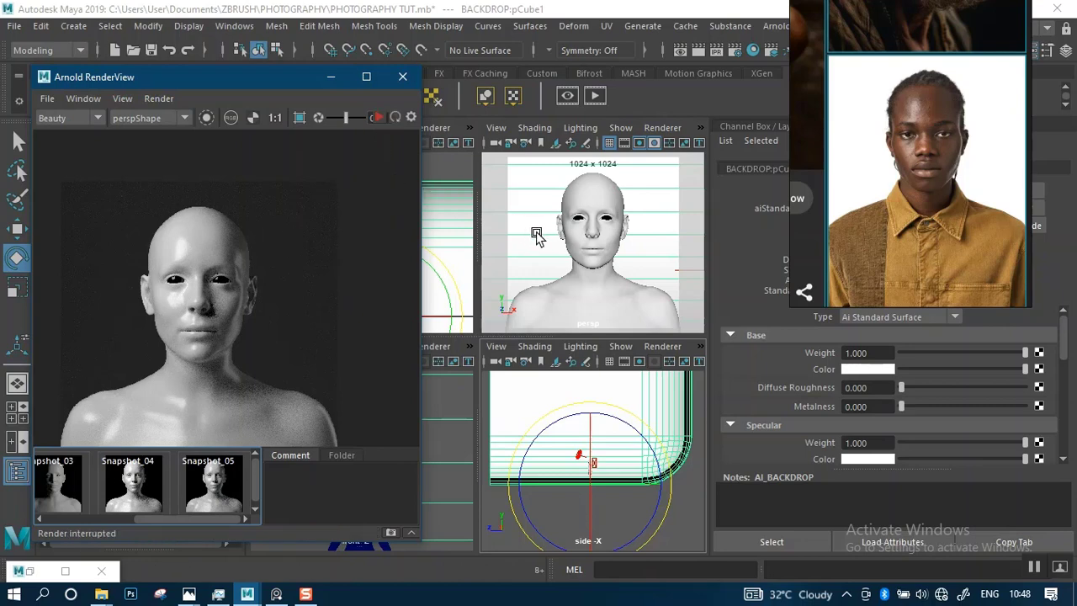
left_click(391, 530)
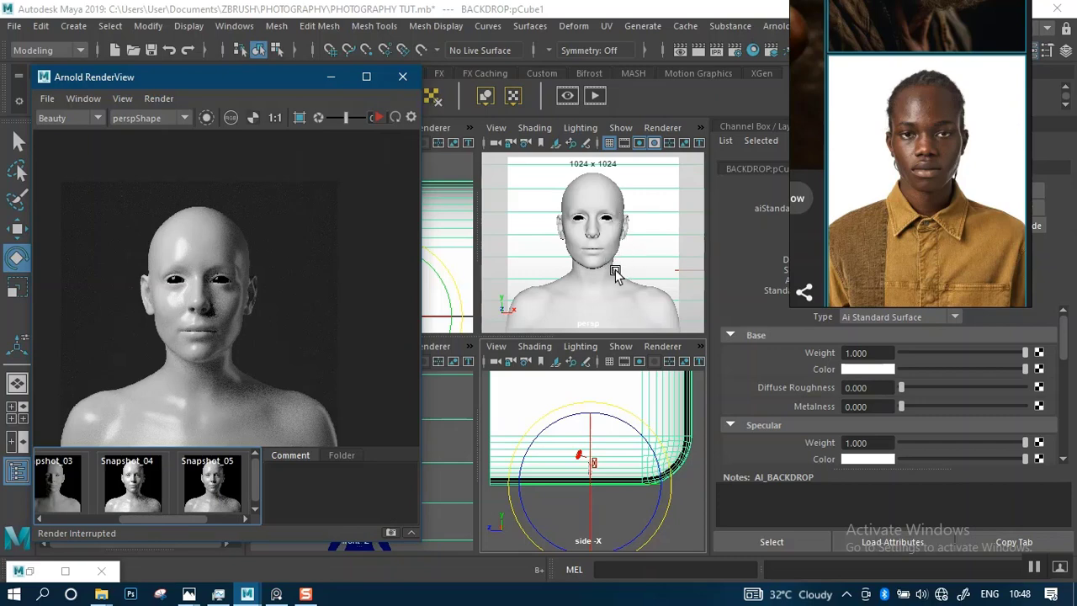
Maximize the persp view, tumble around the scene, and shift RenderView right to uncover the Outliner
key("space")
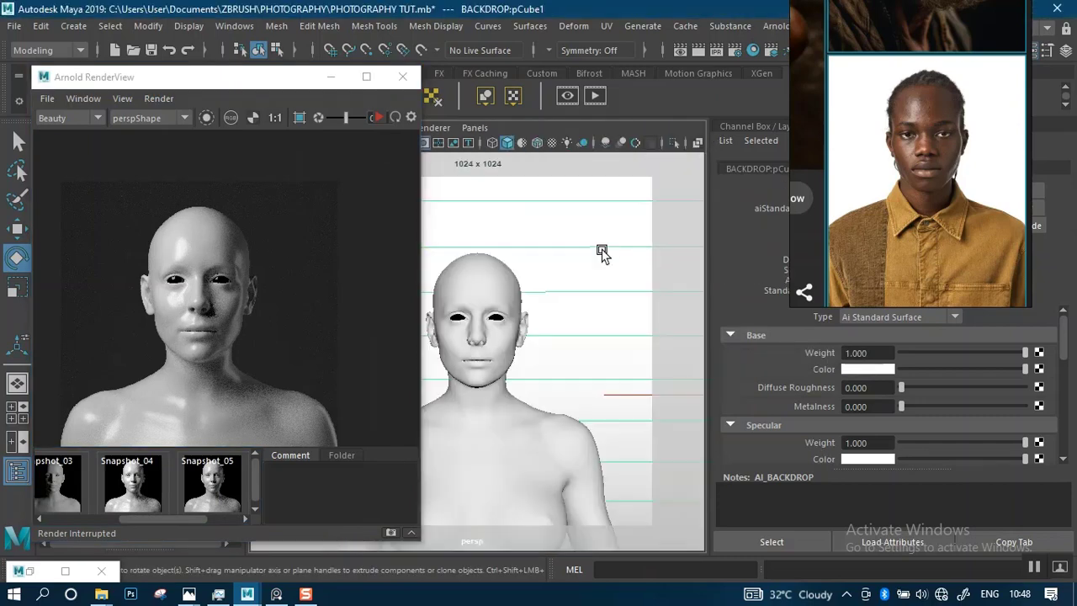
scroll(571, 253, "down", 5)
left_click_drag(594, 329, 562, 345, "alt")
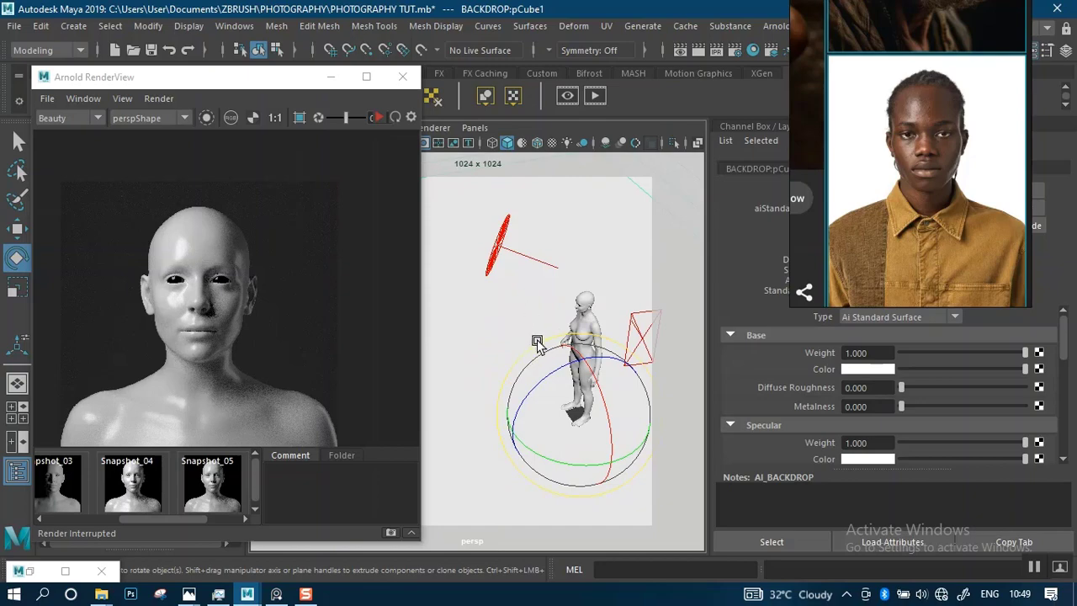
mouse_move(561, 326)
left_mouse_down("alt")
mouse_move(563, 278)
mouse_move(623, 336)
mouse_move(611, 302)
mouse_move(530, 264)
mouse_move(553, 277)
mouse_move(558, 265)
mouse_move(500, 266)
mouse_move(547, 293)
mouse_move(558, 319)
mouse_move(580, 315)
mouse_move(569, 313)
left_mouse_up("alt")
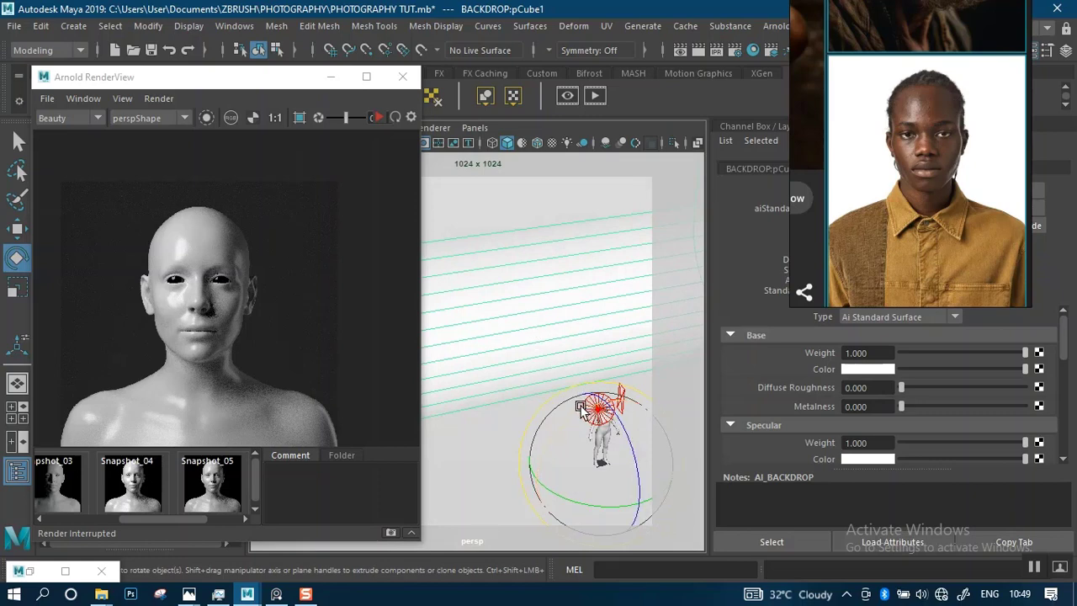
left_click_drag(586, 410, 524, 322, "alt")
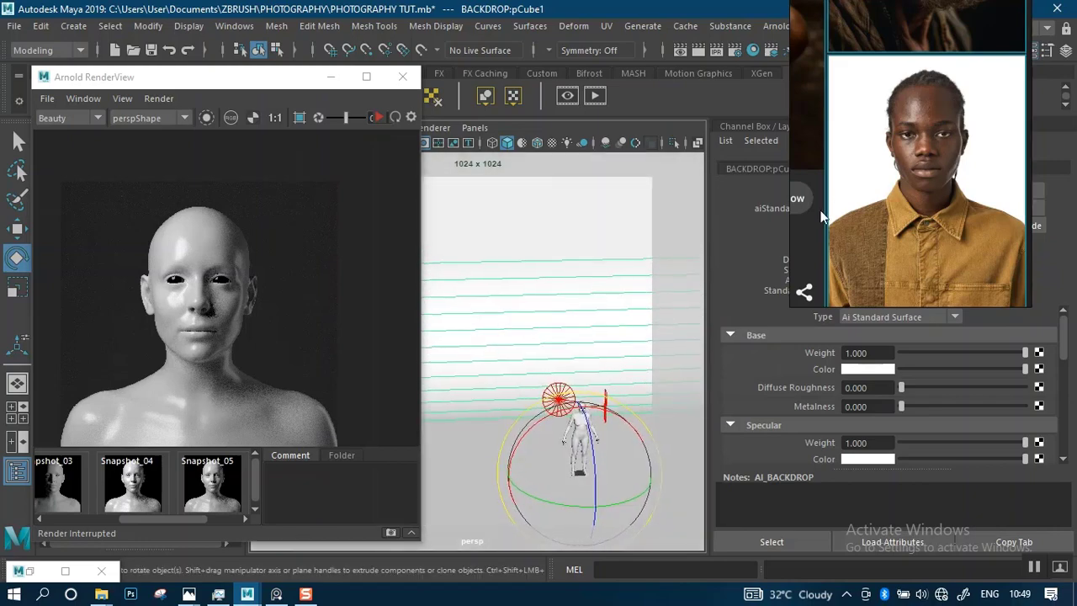
left_click_drag(550, 370, 555, 323, "alt")
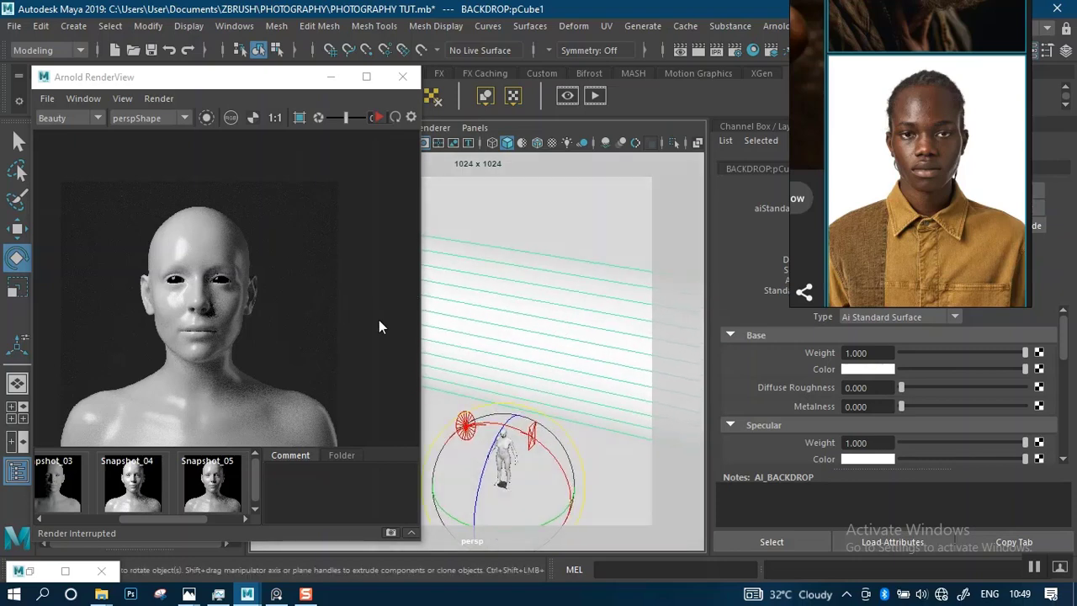
left_click_drag(596, 389, 606, 349, "alt")
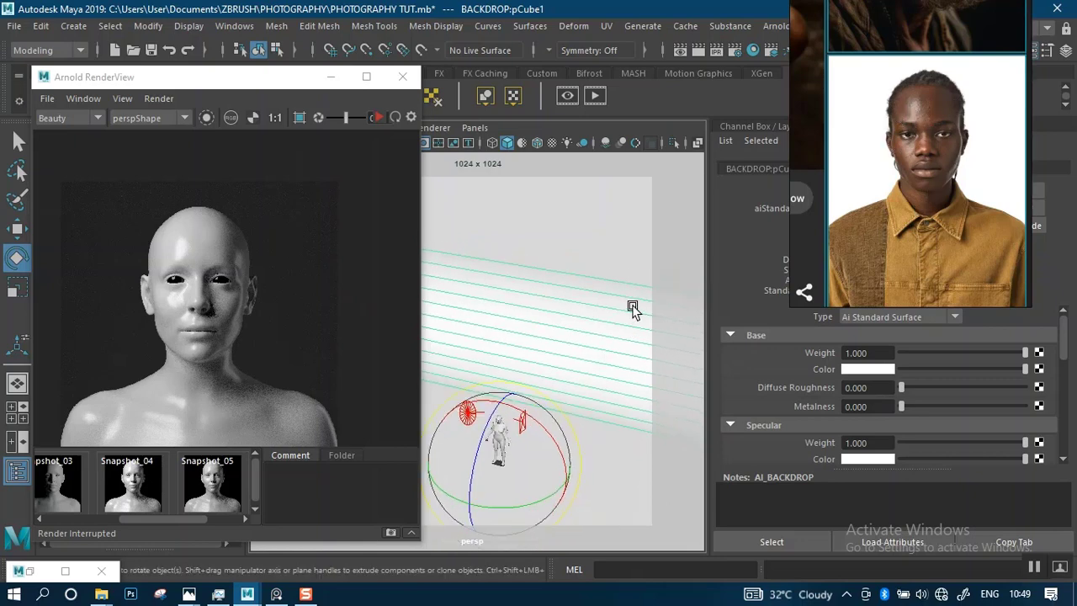
left_click_drag(548, 350, 586, 346, "alt")
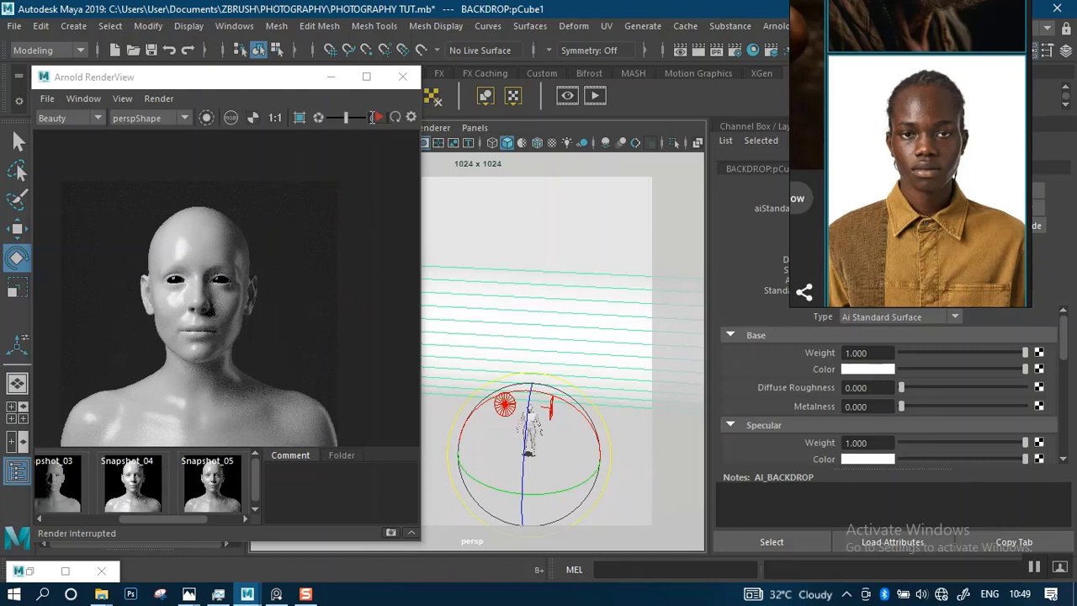
left_click_drag(266, 81, 761, 39)
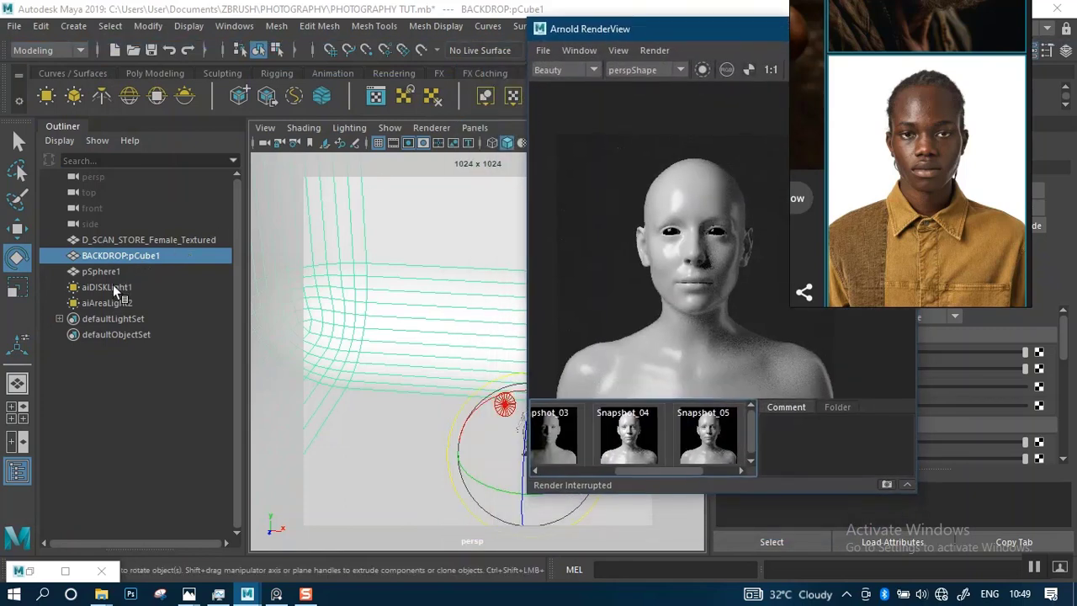
Create a new Arnold area light and scale it up
left_click(48, 99)
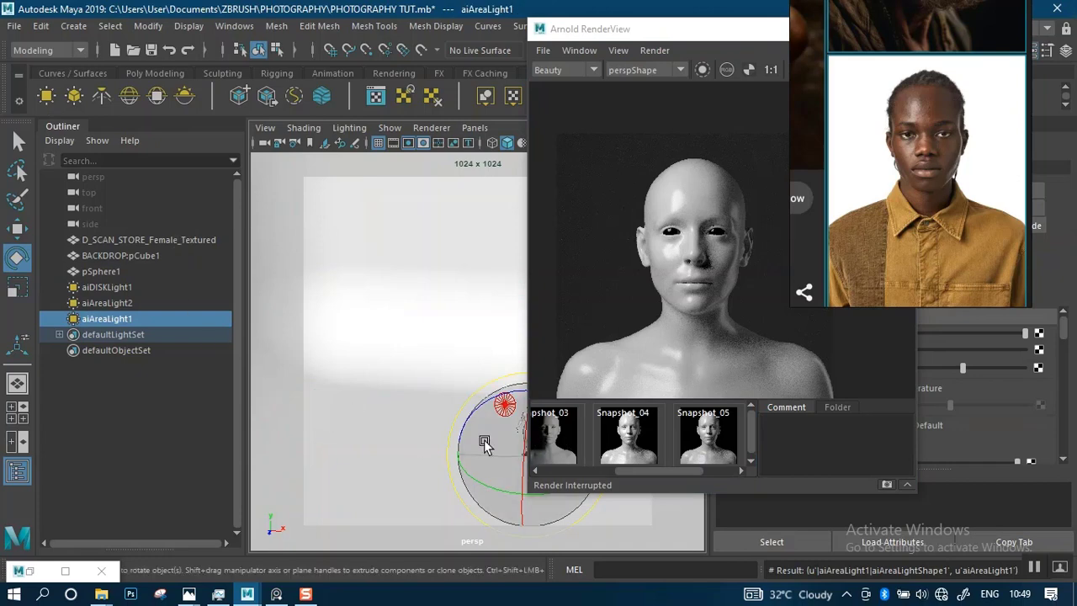
scroll(457, 384, "down", 4)
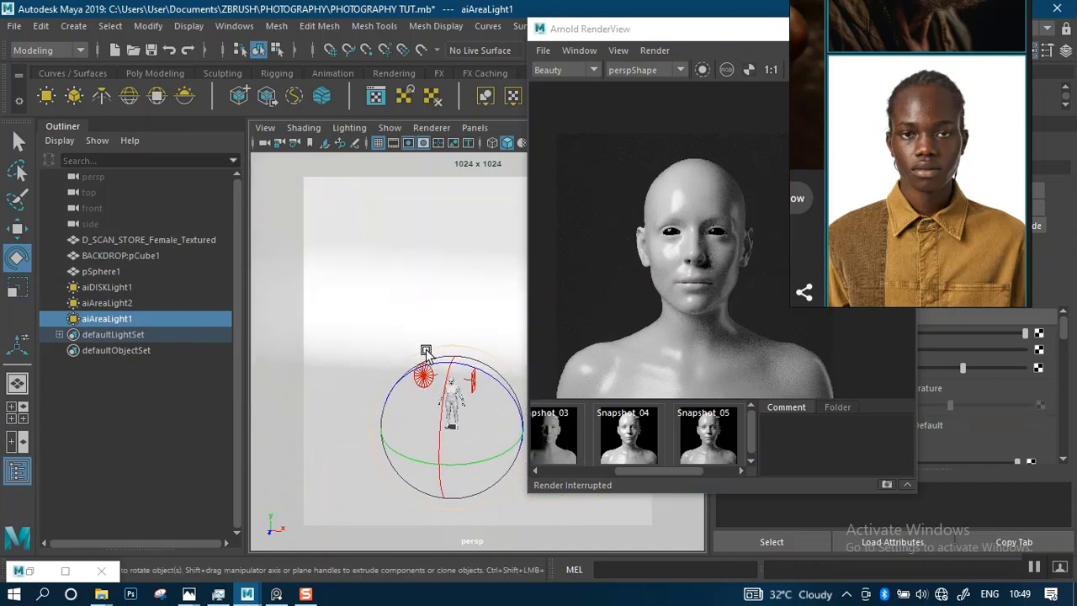
key("r")
left_click_drag(450, 427, 579, 502)
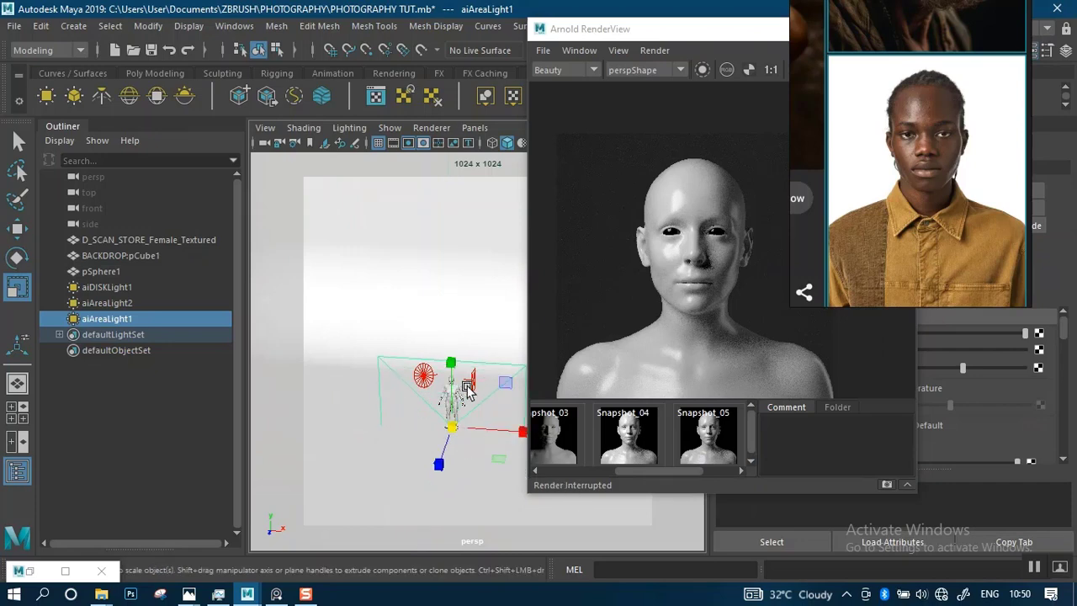
left_click_drag(468, 391, 472, 286, "alt")
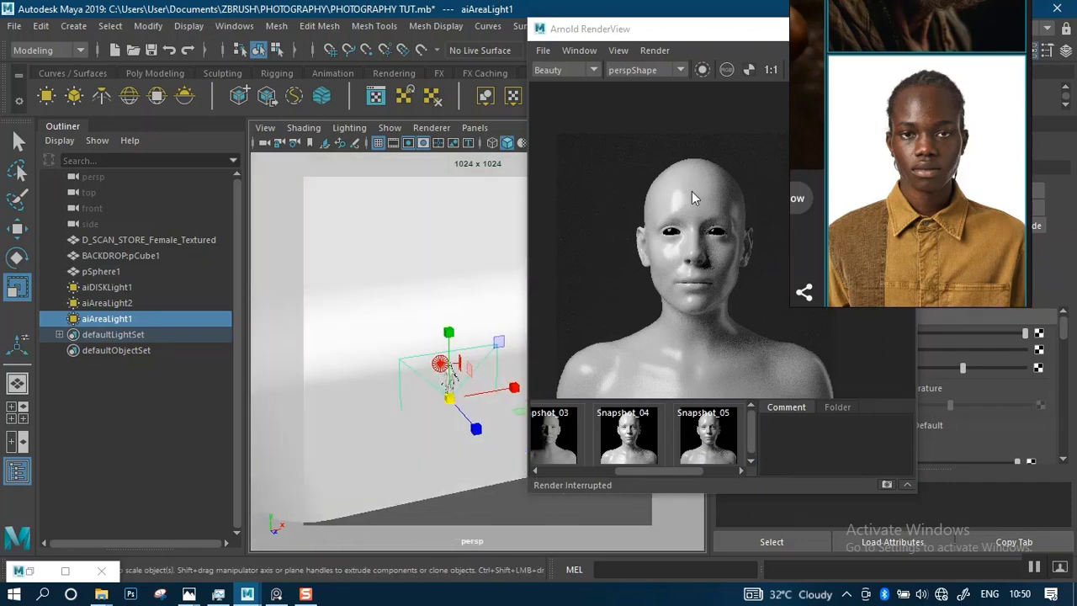
left_click_drag(808, 118, 927, 149)
left_click_drag(765, 34, 830, 38)
mouse_move(490, 294)
left_mouse_down("alt")
mouse_move(458, 365)
mouse_move(547, 363)
mouse_move(509, 421)
mouse_move(480, 428)
mouse_move(440, 404)
mouse_move(465, 380)
mouse_move(450, 269)
mouse_move(493, 325)
mouse_move(468, 248)
mouse_move(481, 348)
mouse_move(583, 377)
mouse_move(530, 392)
left_mouse_up("alt")
Raise the area light above the figure and orbit to check its angle
key("w")
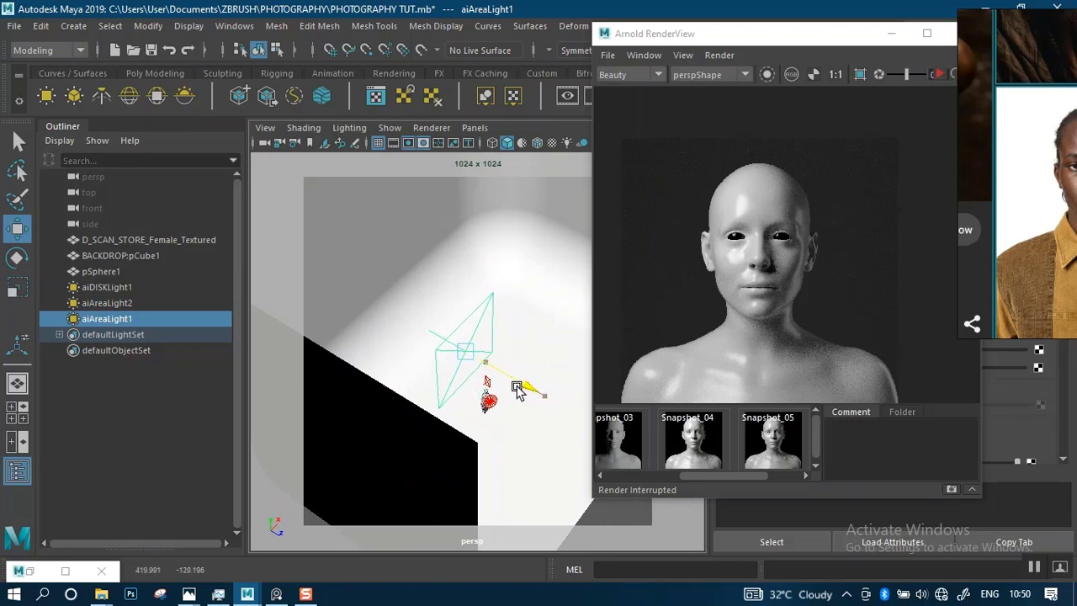
left_click_drag(507, 389, 444, 318)
middle_click_drag(445, 318, 461, 360, "alt")
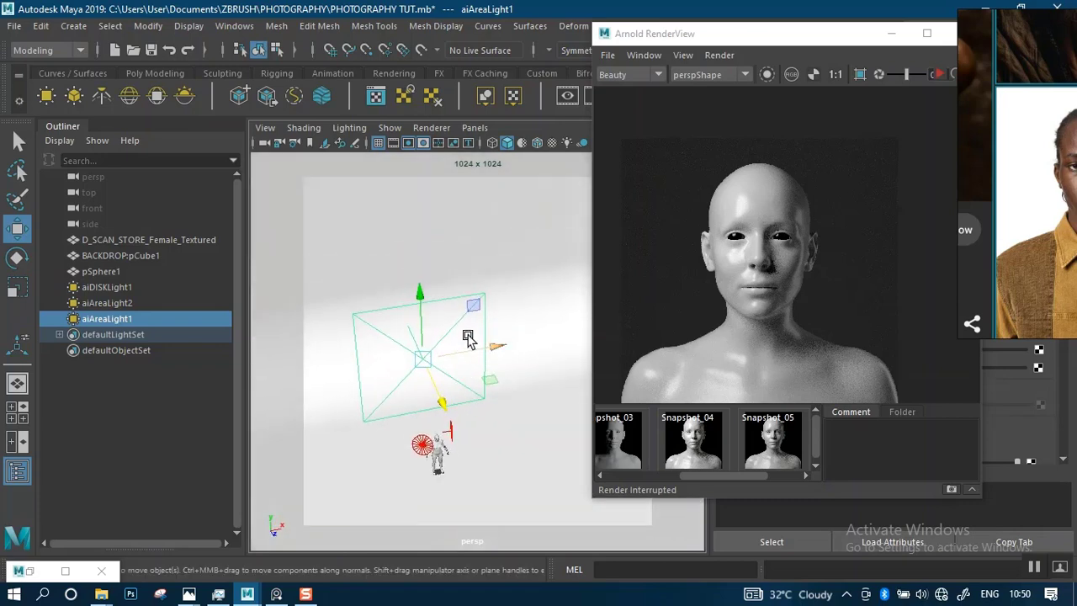
left_click_drag(468, 337, 406, 299, "alt")
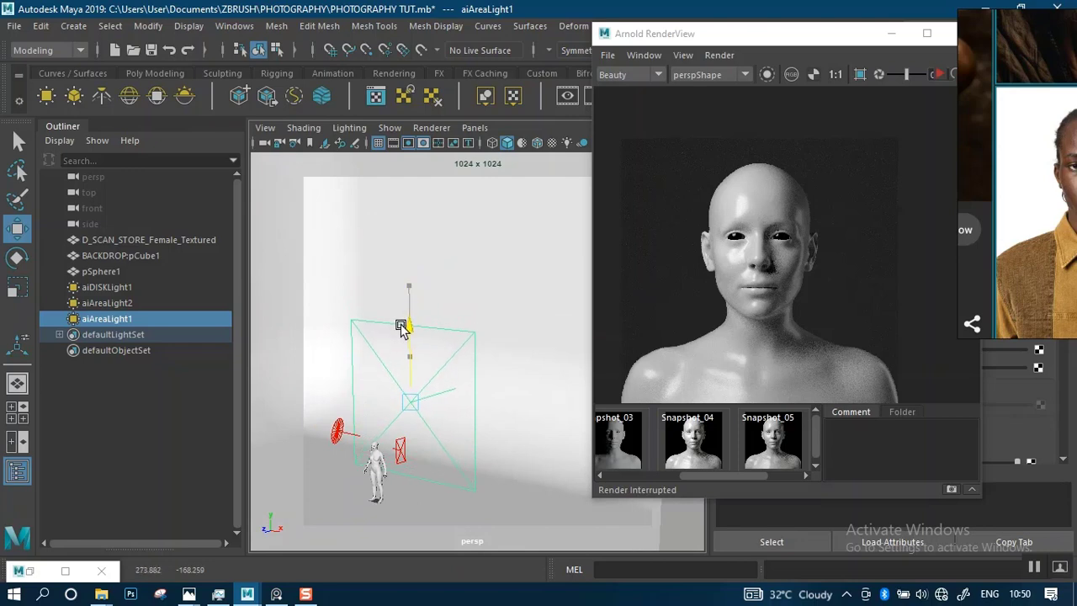
mouse_move(420, 383)
left_mouse_down("alt")
mouse_move(432, 420)
mouse_move(409, 423)
mouse_move(393, 479)
mouse_move(429, 395)
mouse_move(456, 365)
mouse_move(476, 365)
mouse_move(477, 348)
left_mouse_up("alt")
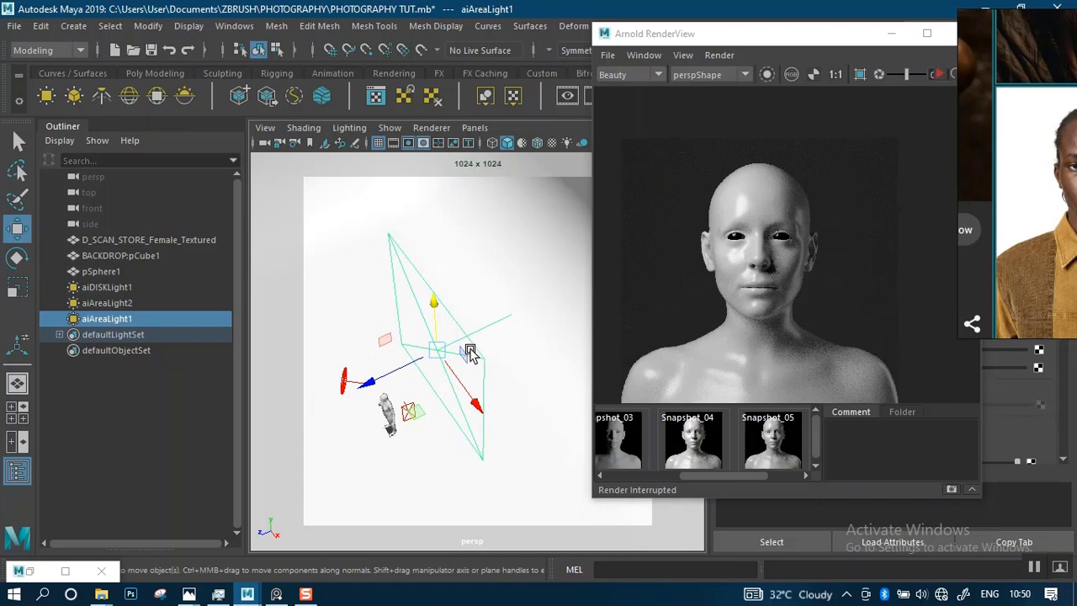
Rename aiAreaLight1 to aibackdropLight1, check the Light Manager, then select aiAreaLight2 and aiDISKLight1
double_click(102, 320)
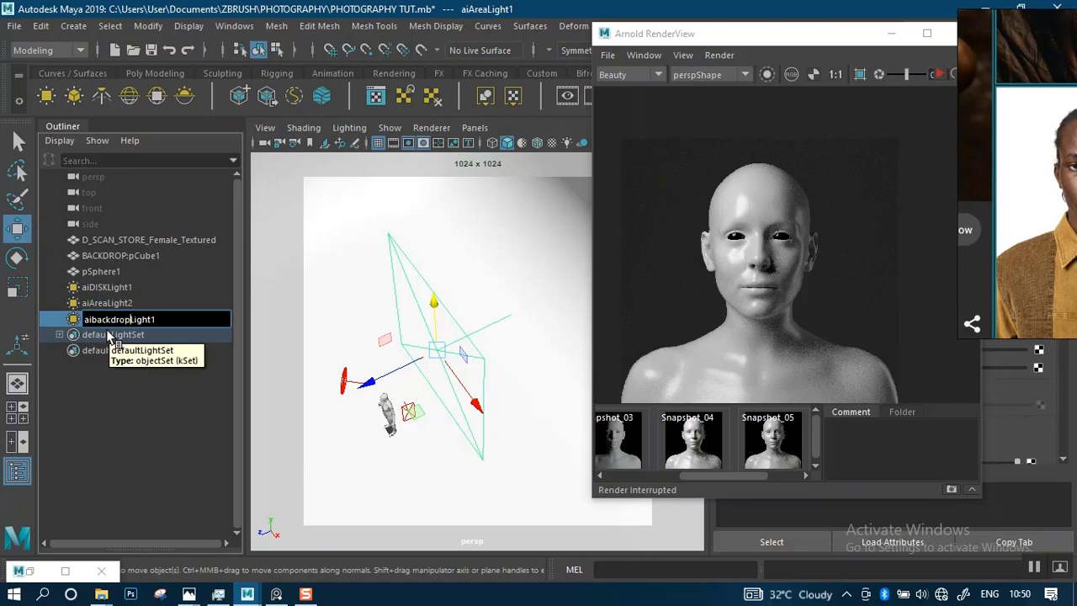
key("Return")
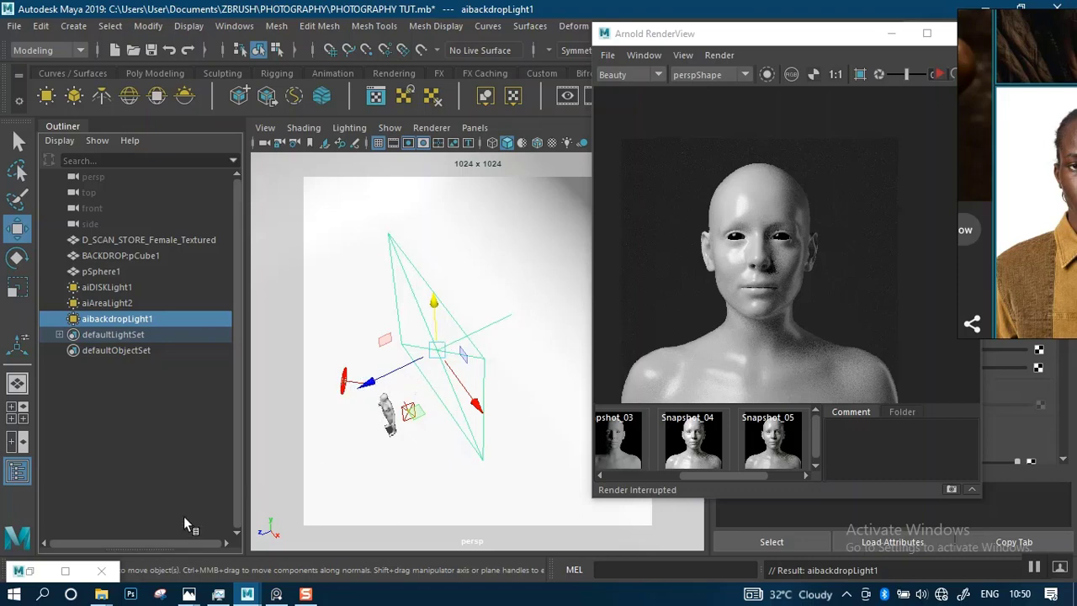
left_click(67, 571)
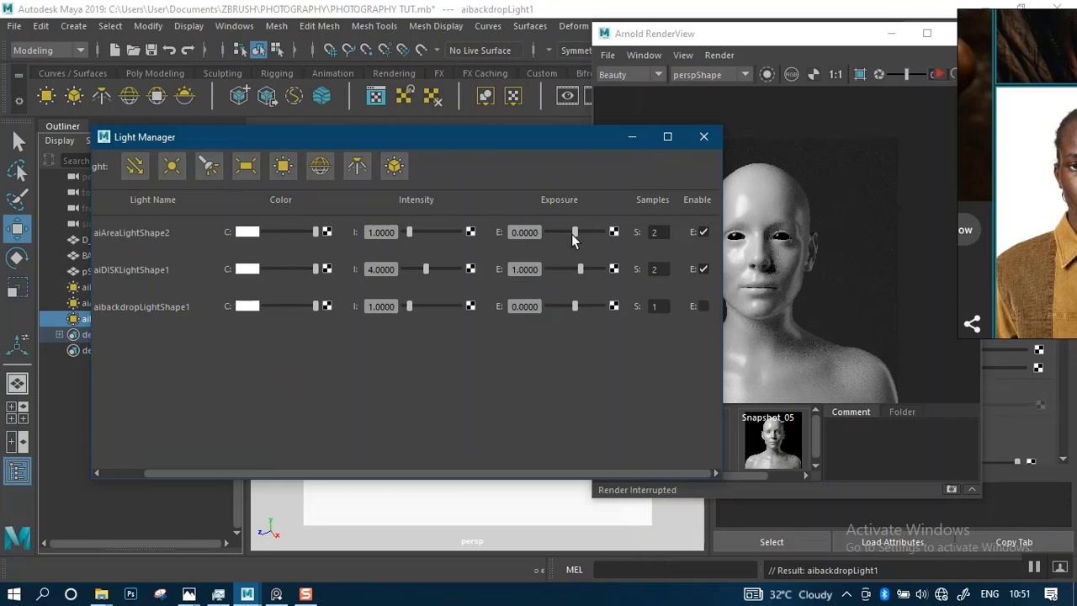
left_click(632, 137)
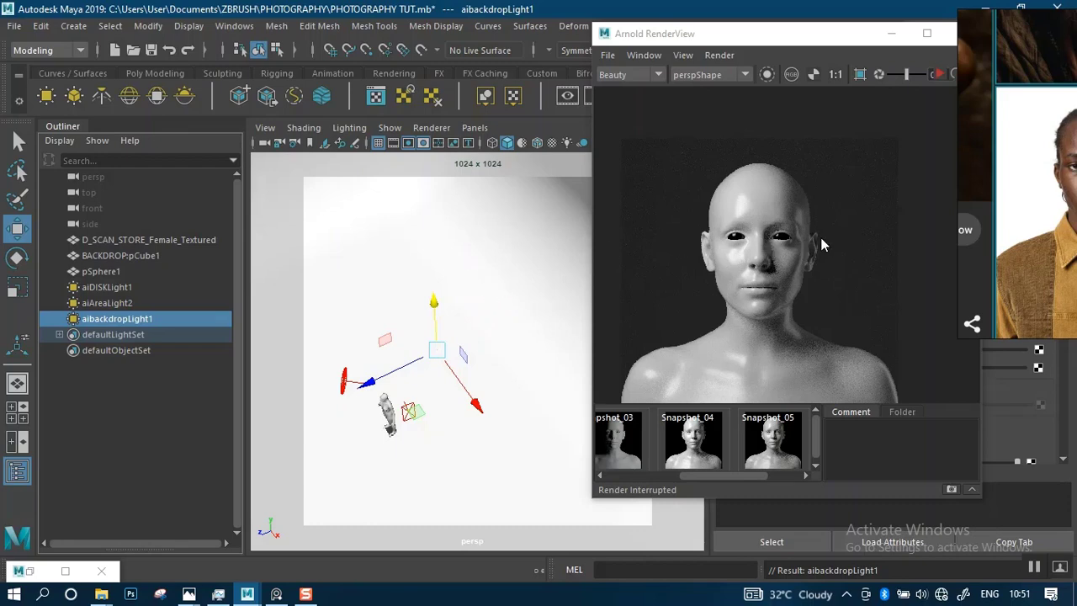
left_click(108, 303)
left_click(116, 290)
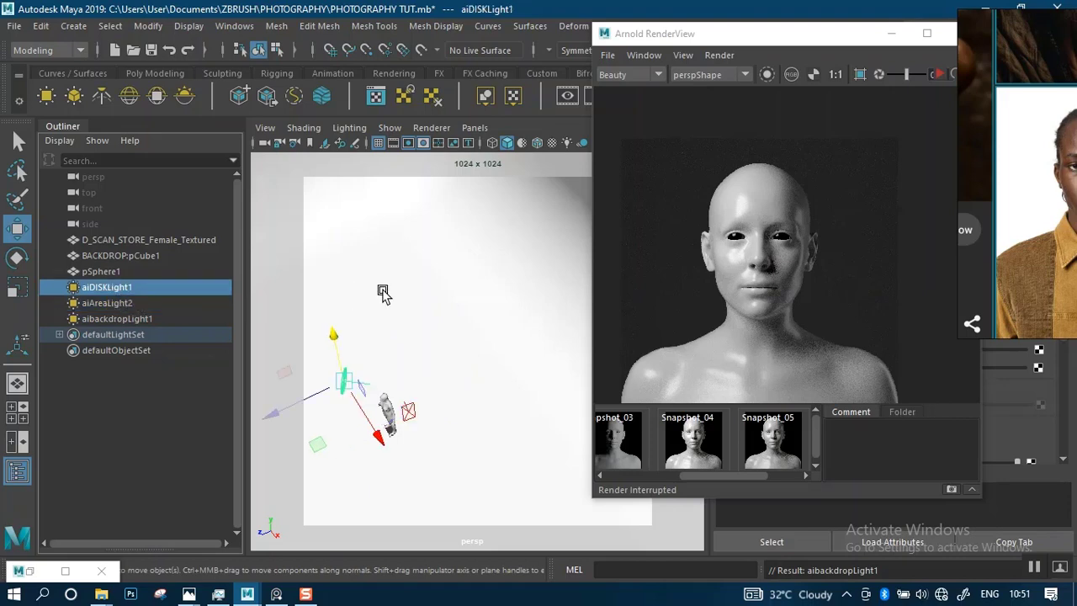
Open the Light-Centric Light Linking editor via Windows > Relationship Editors > Light Linking
left_click(240, 30)
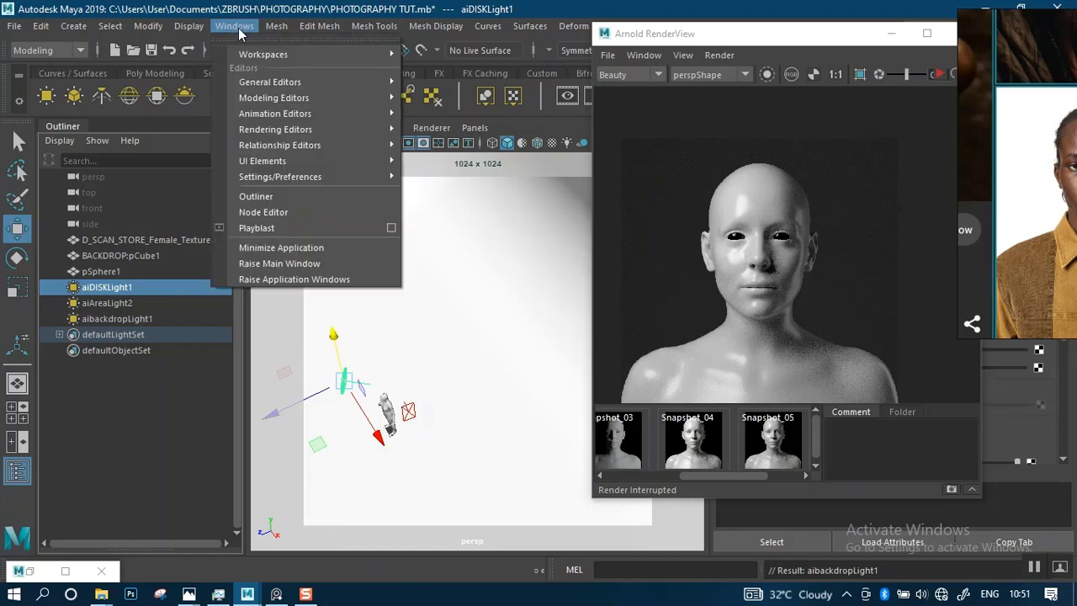
mouse_move(280, 130)
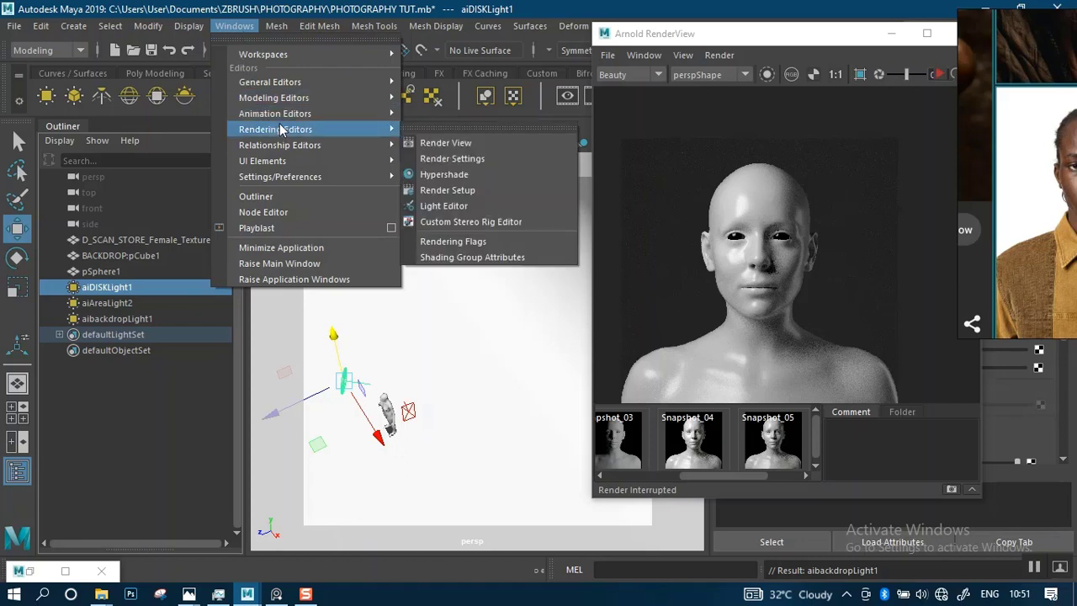
mouse_move(285, 105)
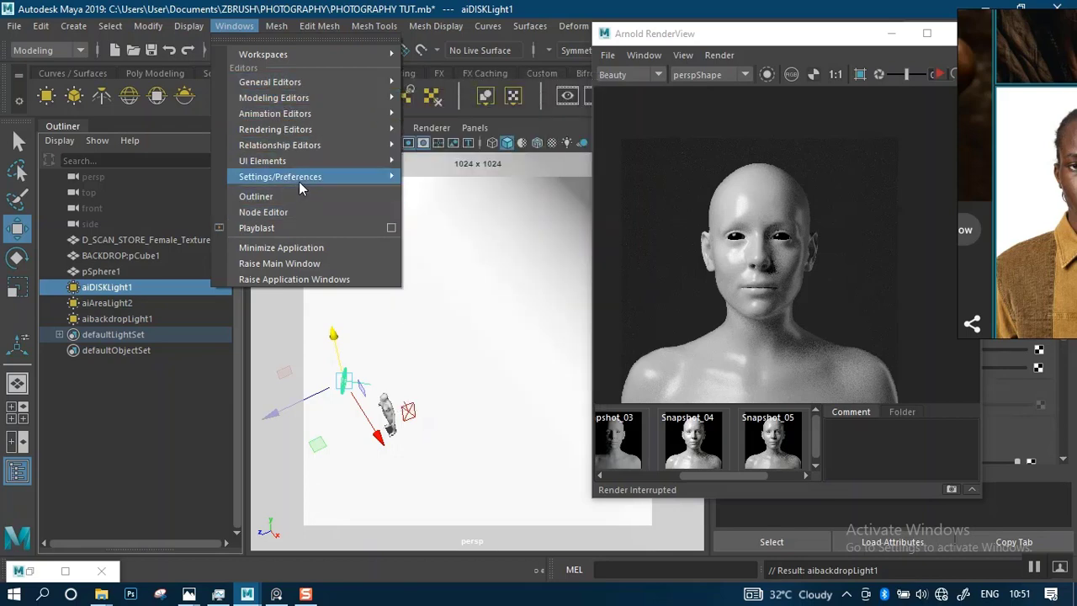
mouse_move(308, 148)
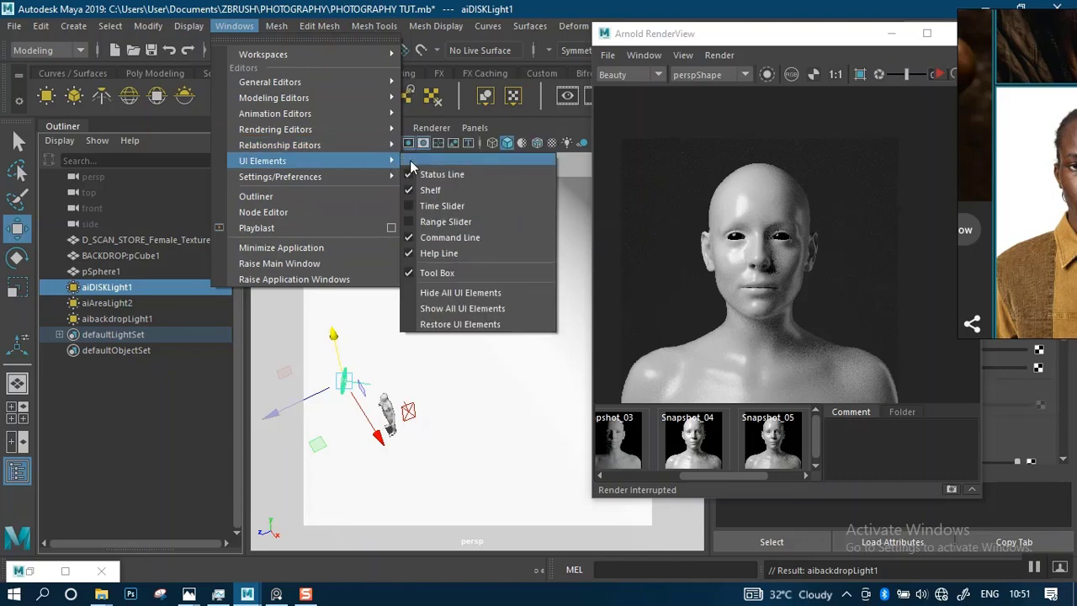
mouse_move(462, 255)
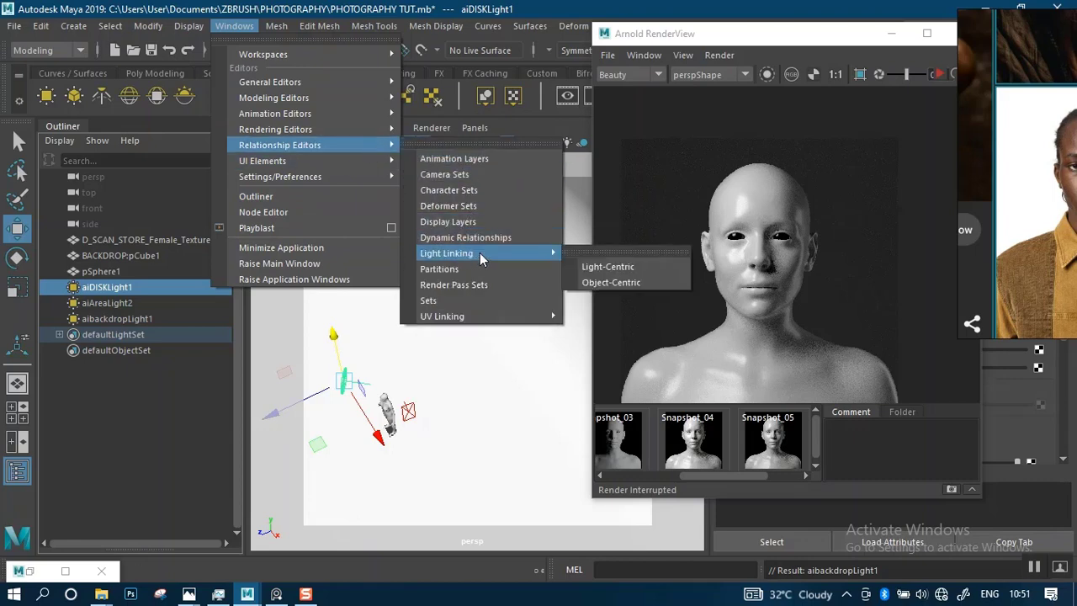
left_click(618, 272)
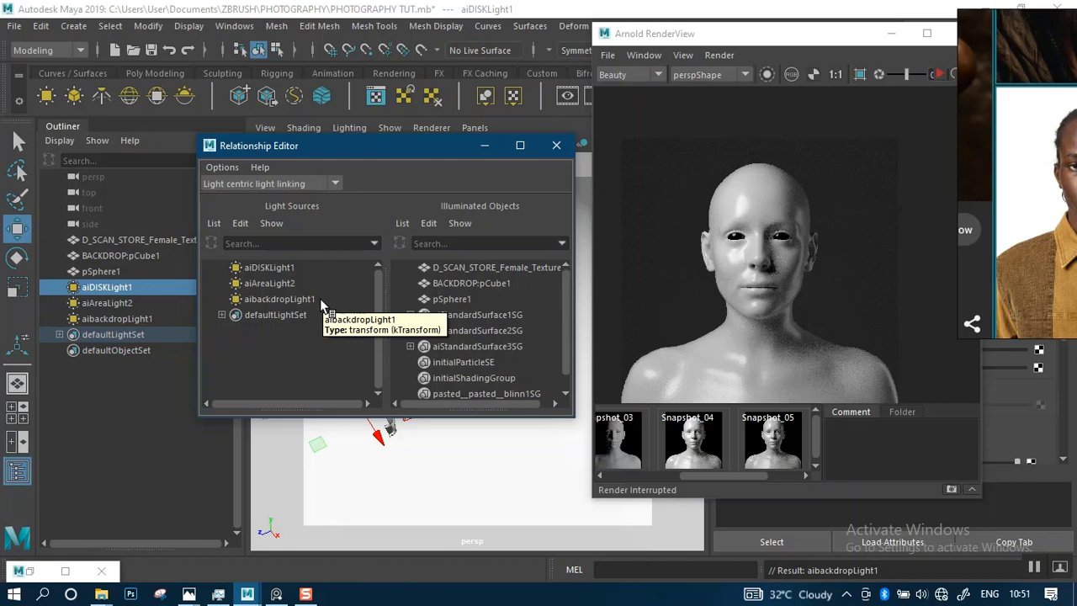
Unlink BACKDROP:pCube1 from aiDISKLight1 and restart the Arnold render
left_click(265, 269)
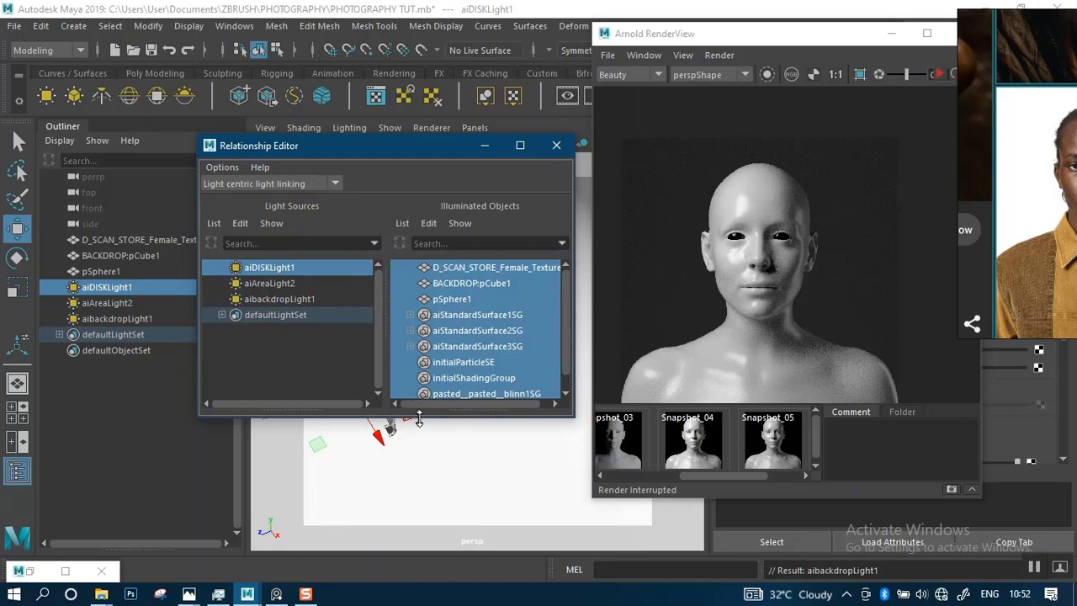
left_click_drag(419, 419, 421, 524)
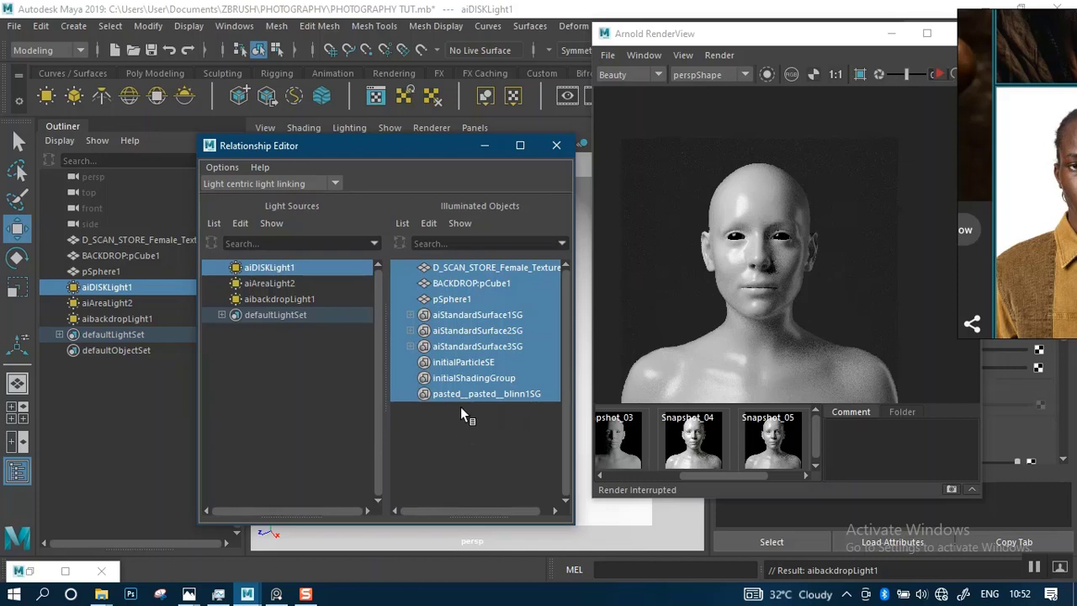
left_click(455, 283)
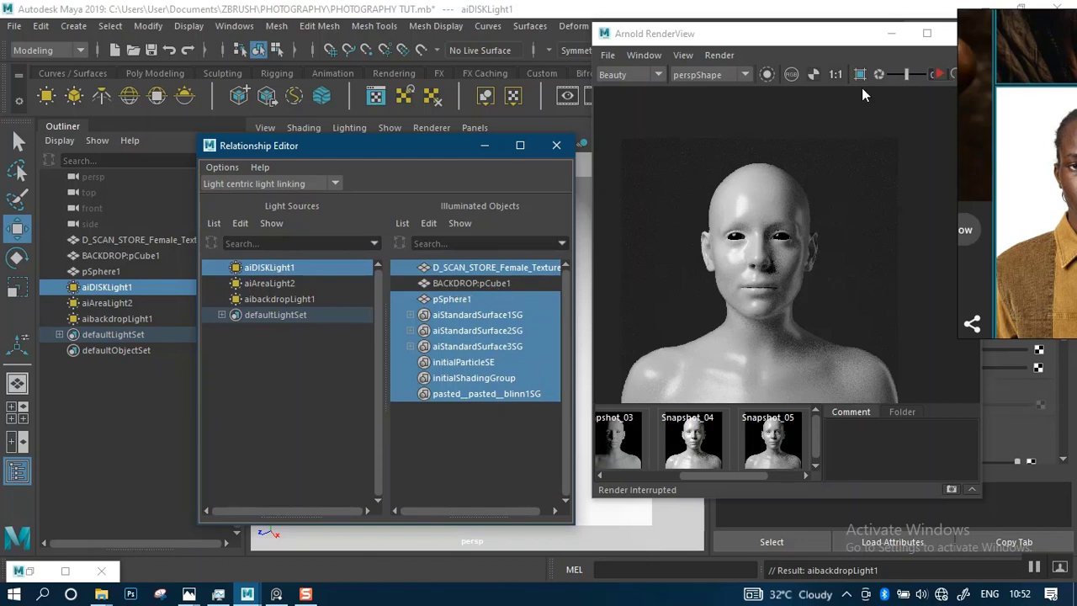
left_click(936, 74)
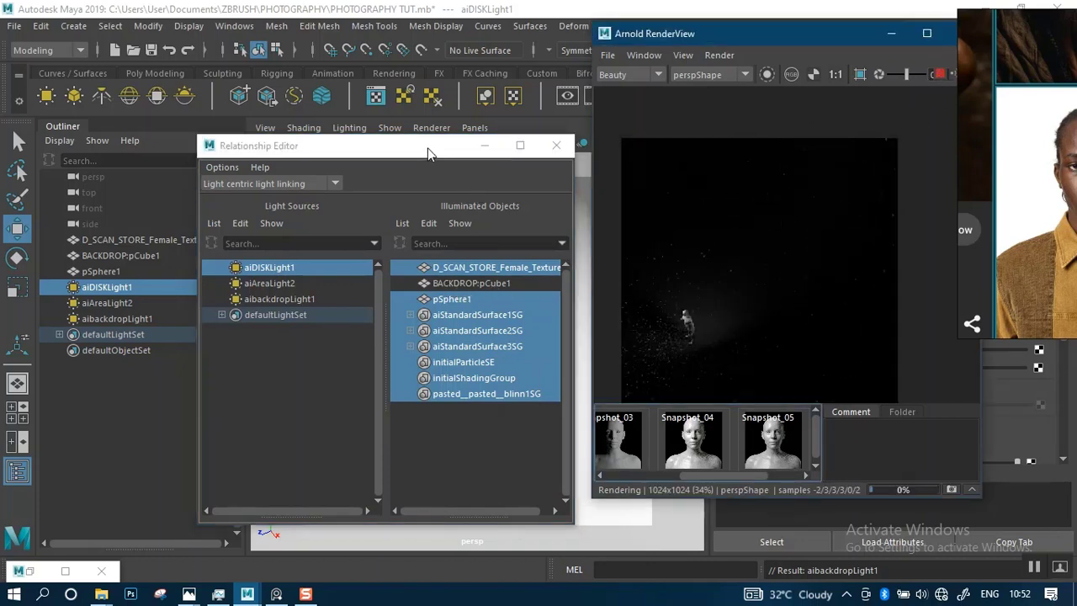
Switch the scene view to the front_cam camera bookmark
left_click_drag(427, 154, 297, 166)
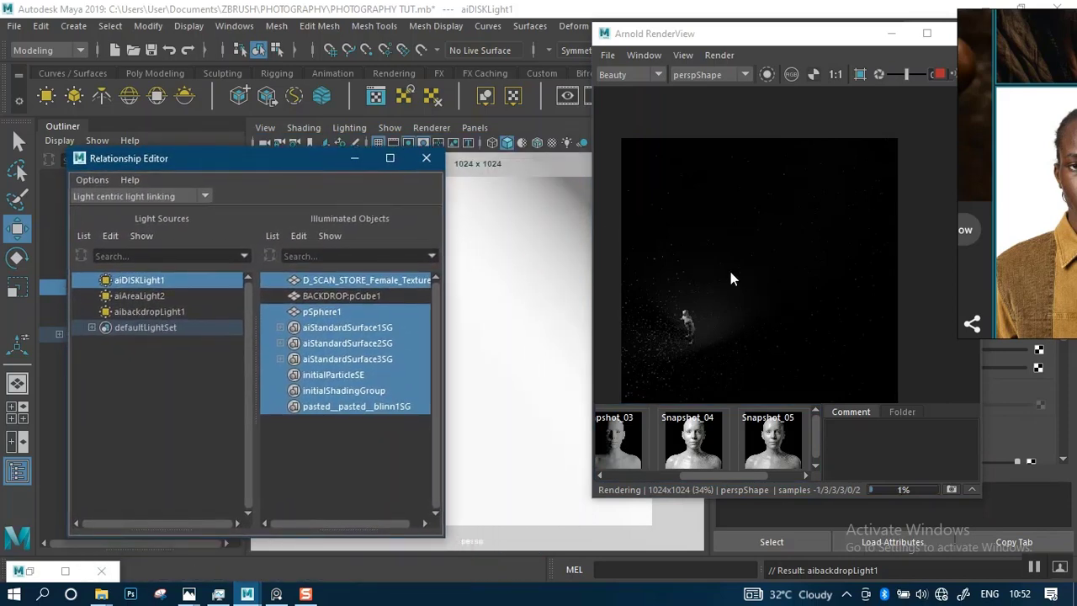
scroll(684, 329, "up", 3)
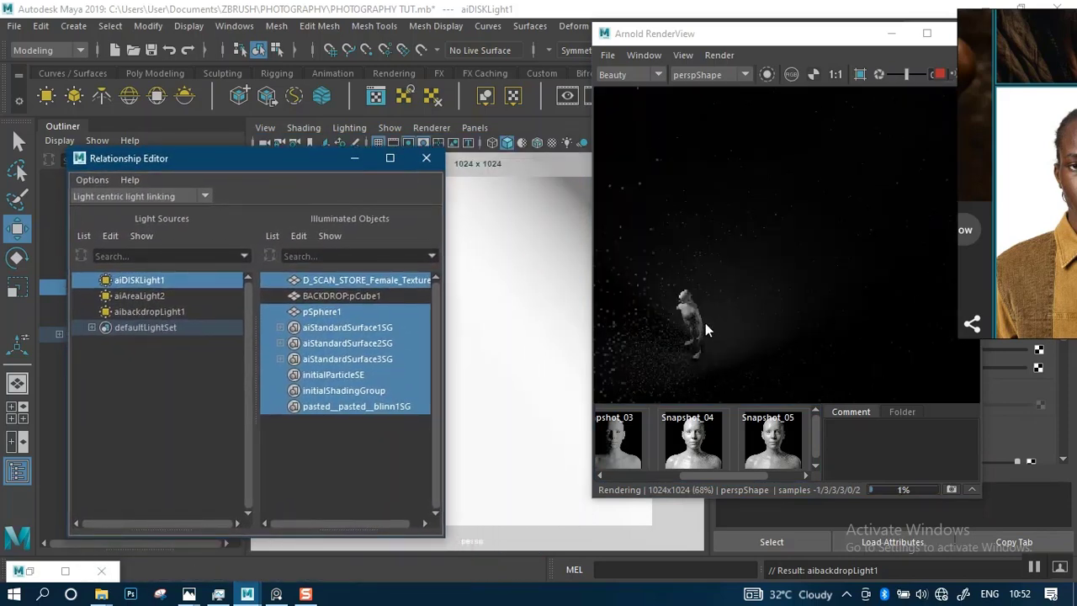
middle_click_drag(705, 323, 730, 323)
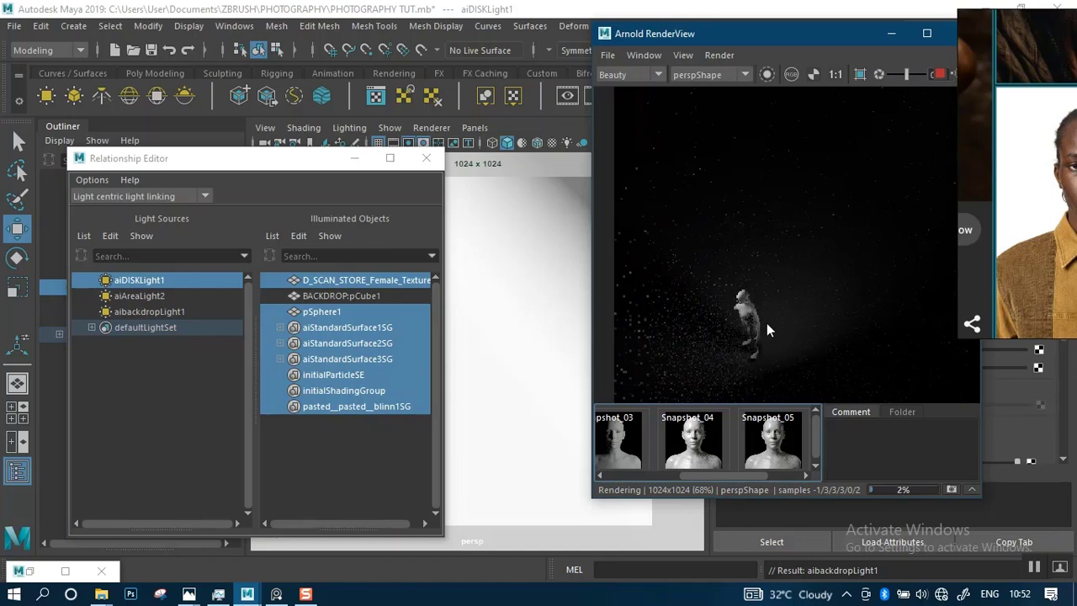
scroll(780, 299, "down", 3)
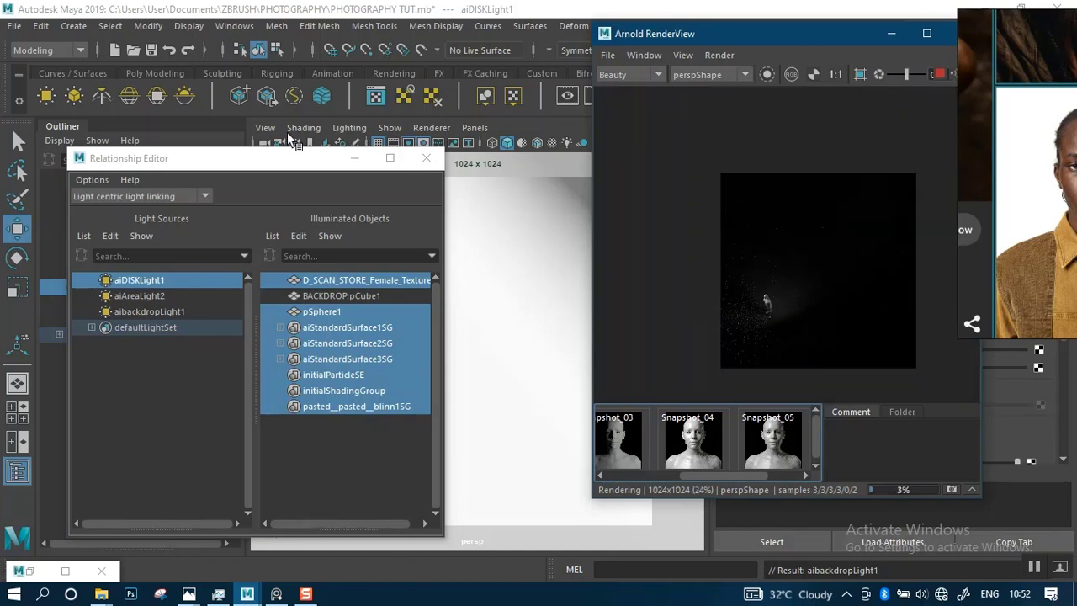
left_click(265, 128)
mouse_move(454, 409)
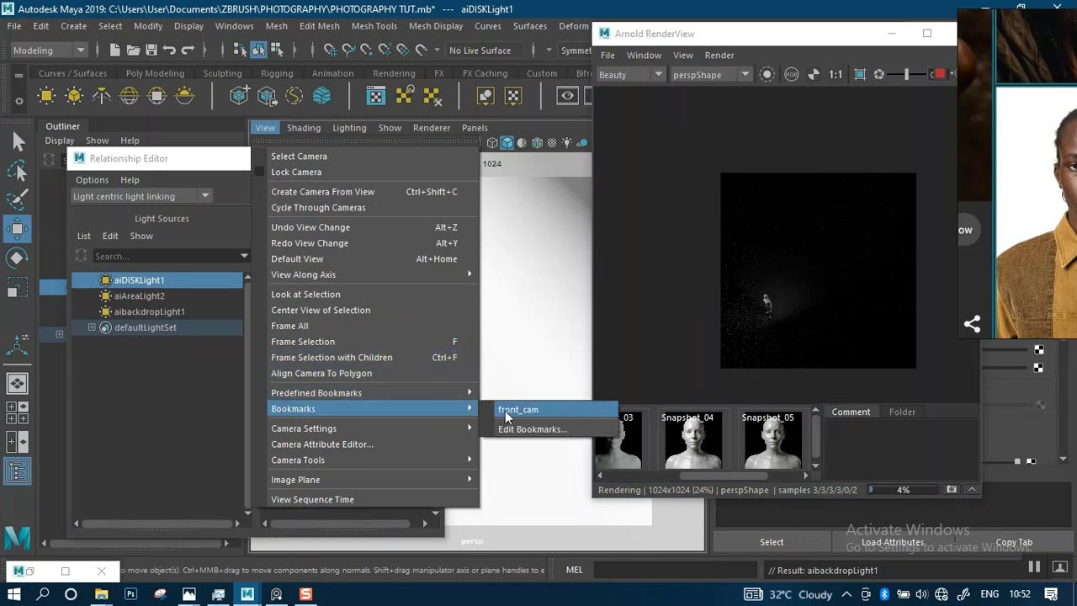
left_click(504, 412)
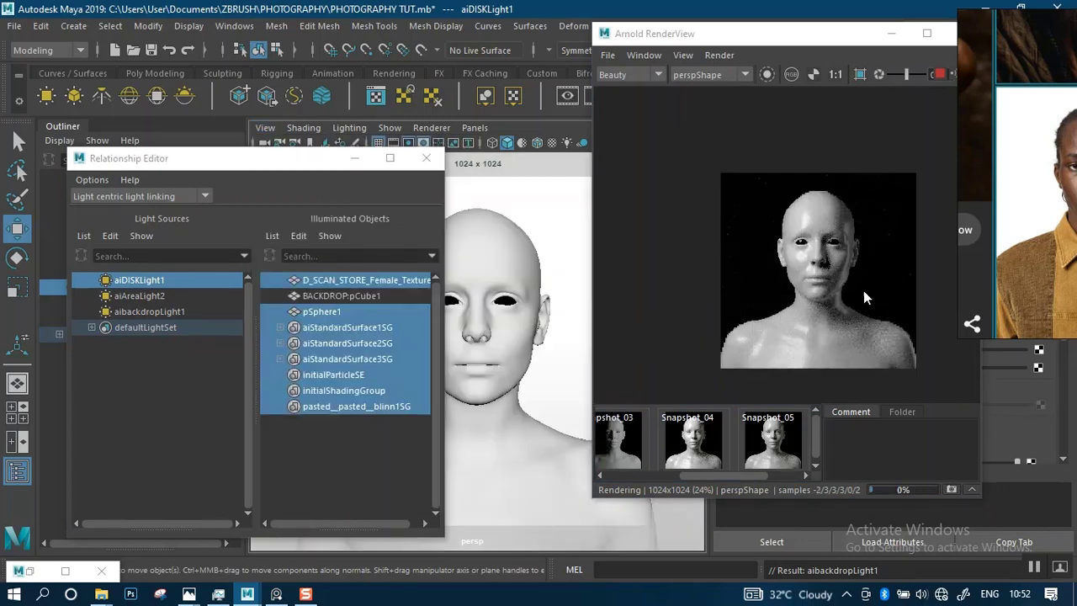
Maximize the RenderView to inspect the face, then restore it
left_click(753, 479)
left_click_drag(751, 477, 805, 475)
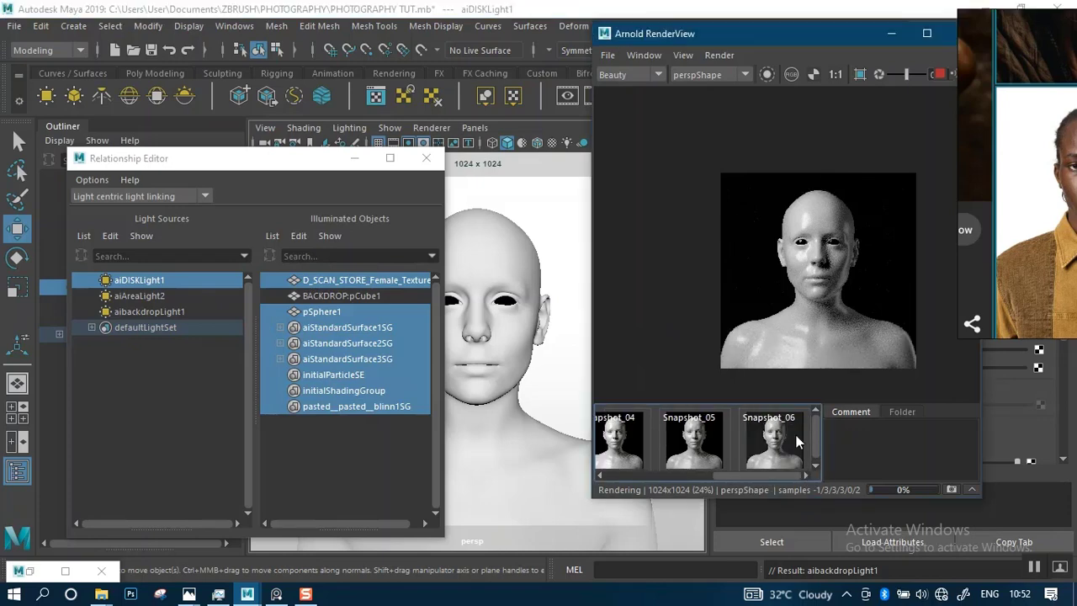
left_click(926, 34)
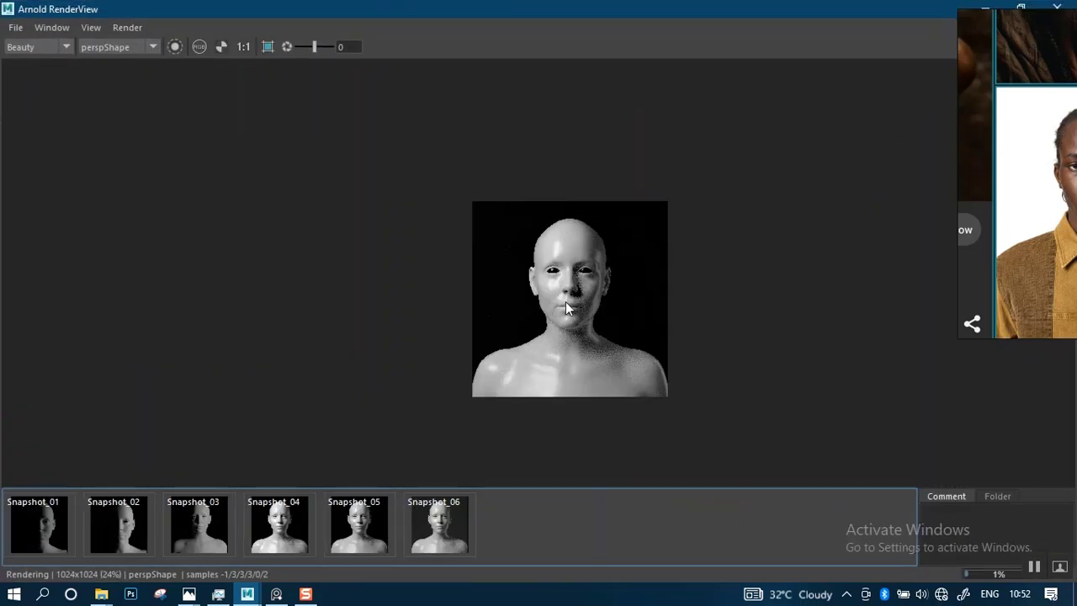
middle_click_drag(799, 263, 734, 224)
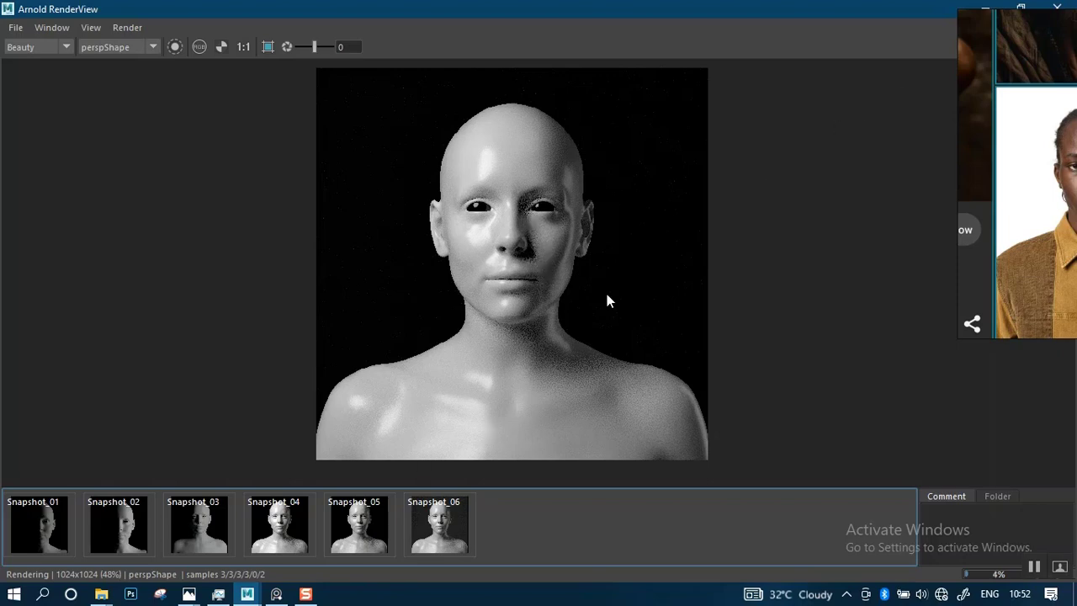
left_click(1021, 9)
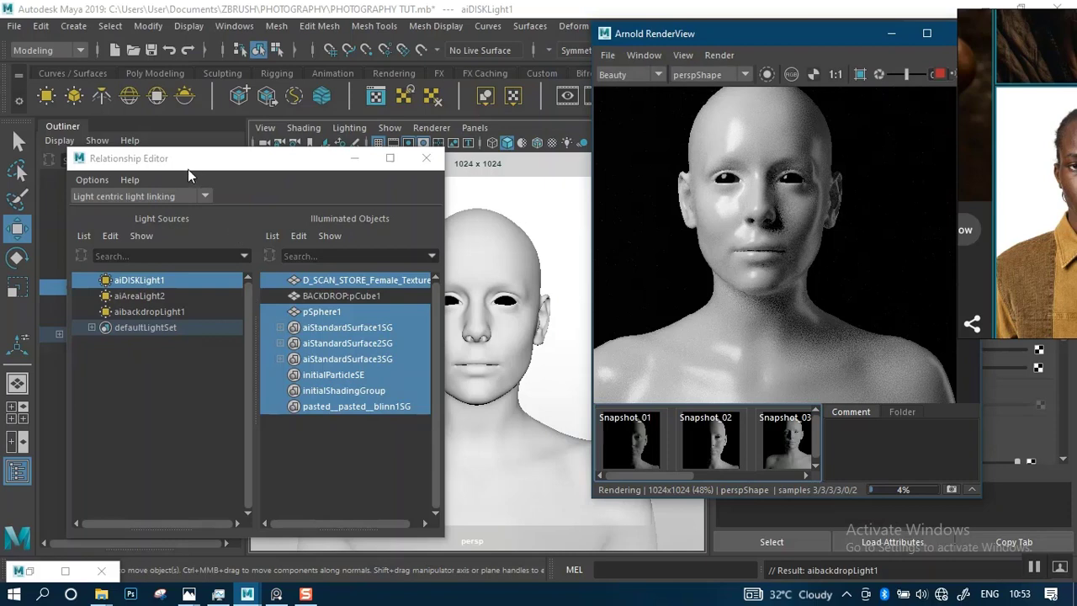
middle_click_drag(307, 316, 162, 295)
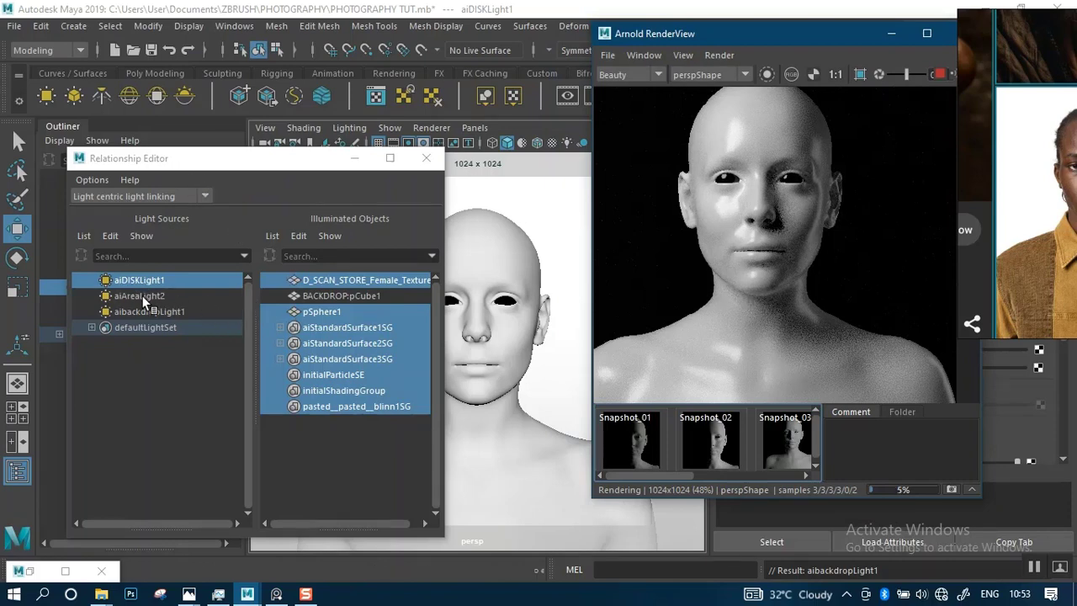
Show aiAreaLight2's linked objects, switch to the four-pane layout, and stop the render
left_click(138, 296)
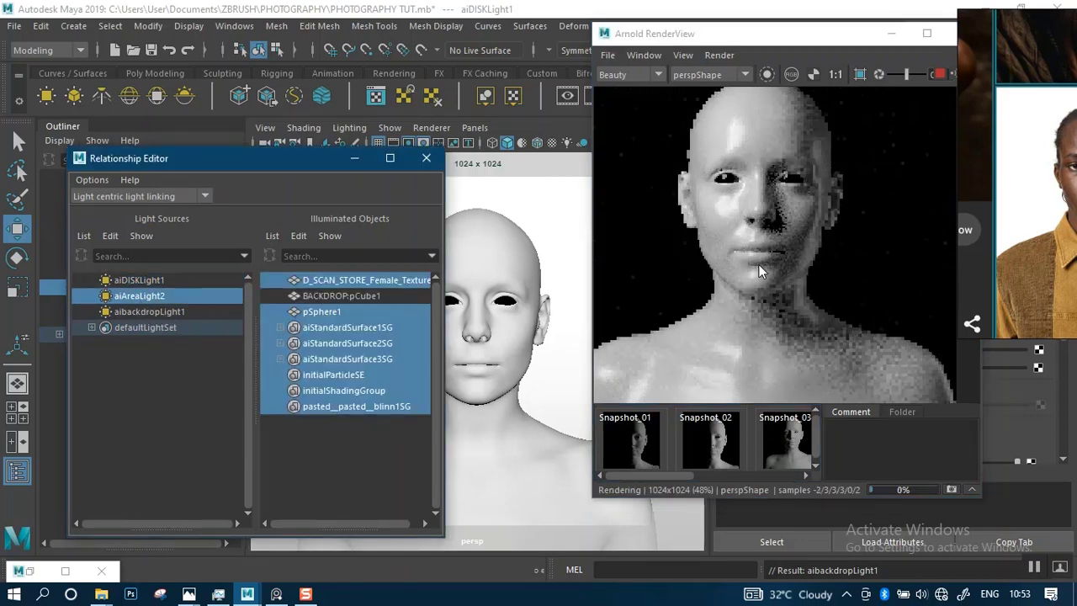
scroll(805, 311, "down", 2)
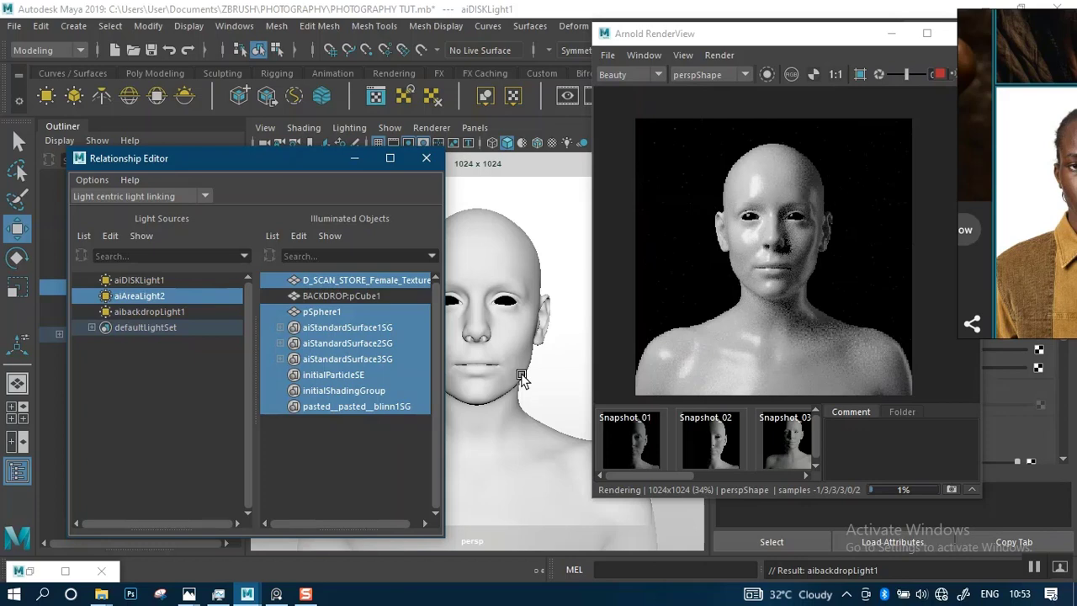
left_click(551, 373)
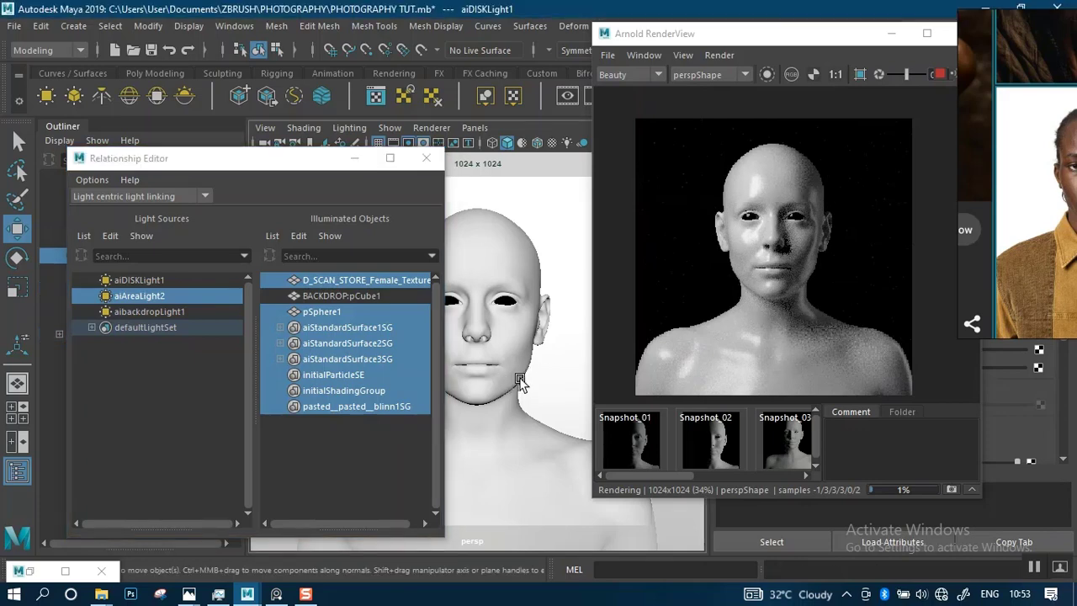
key("space")
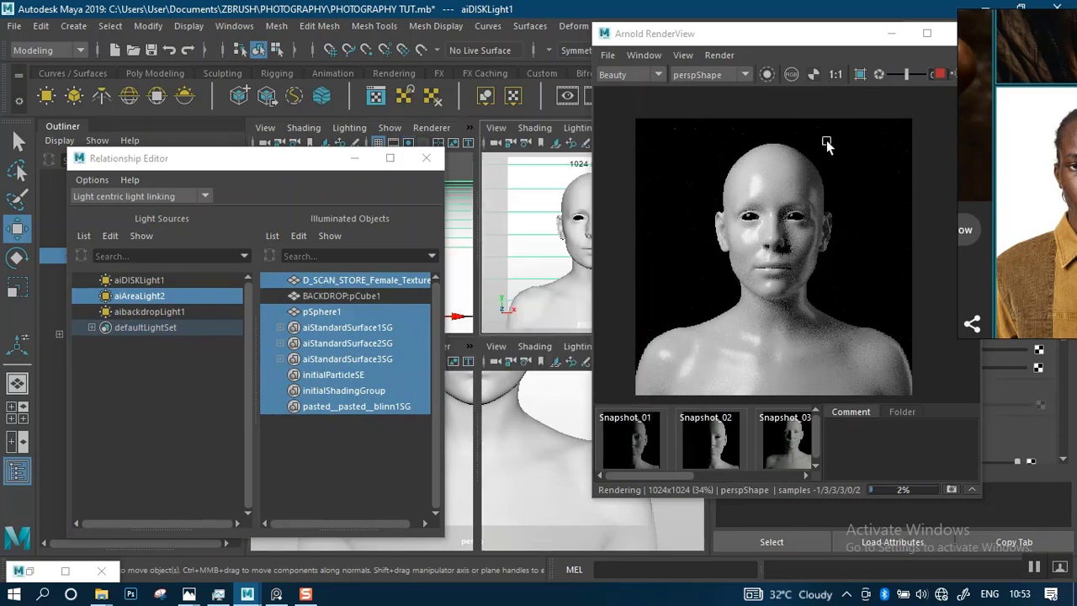
left_click(910, 149)
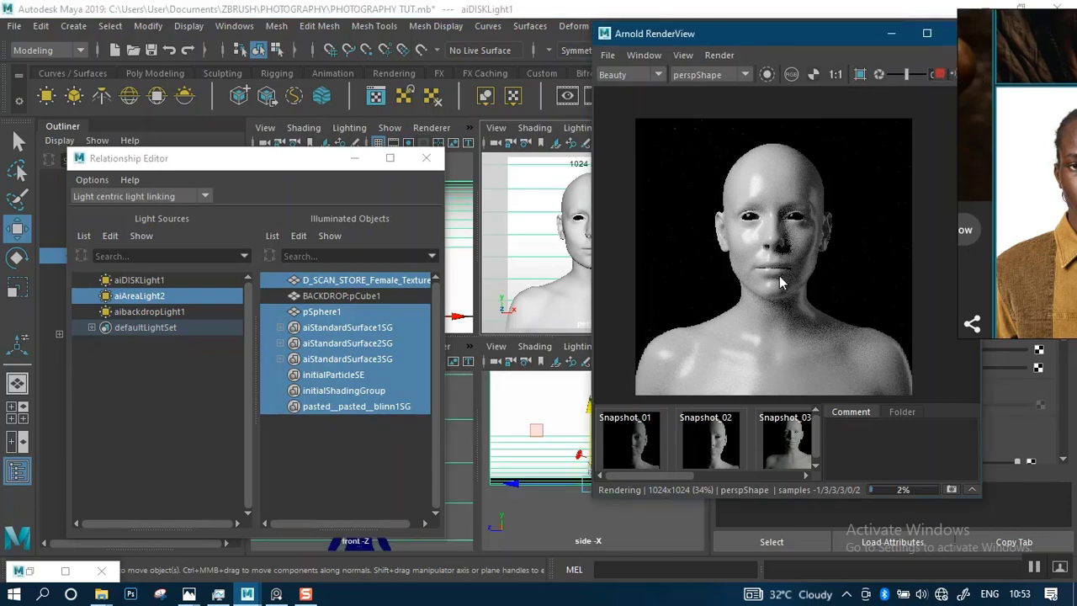
left_click(945, 77)
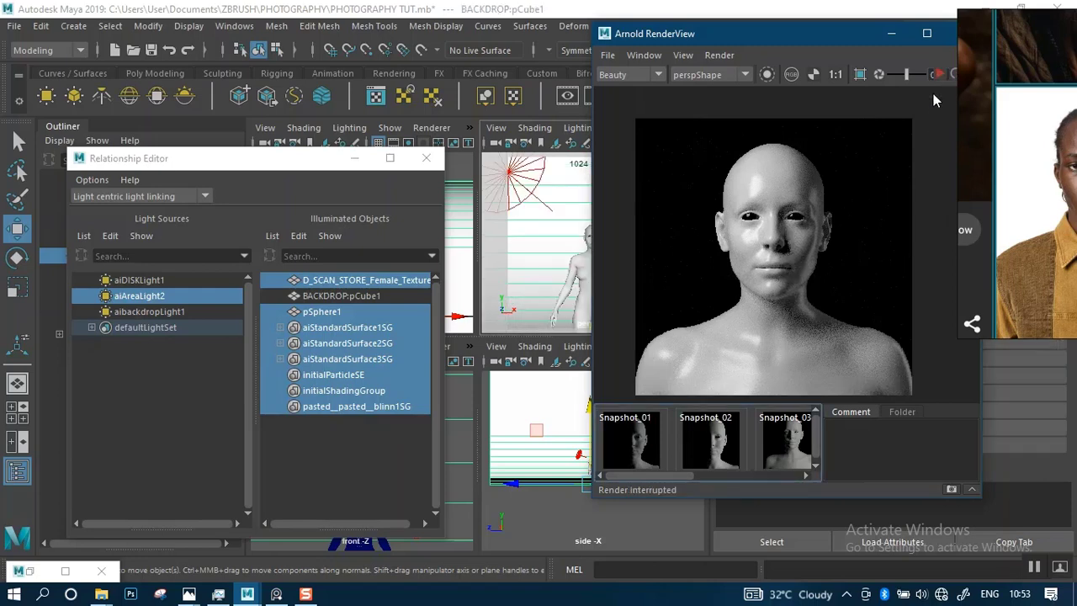
Maximize and zoom into the side view, then list aibackdropLight1's linked objects
left_click(892, 35)
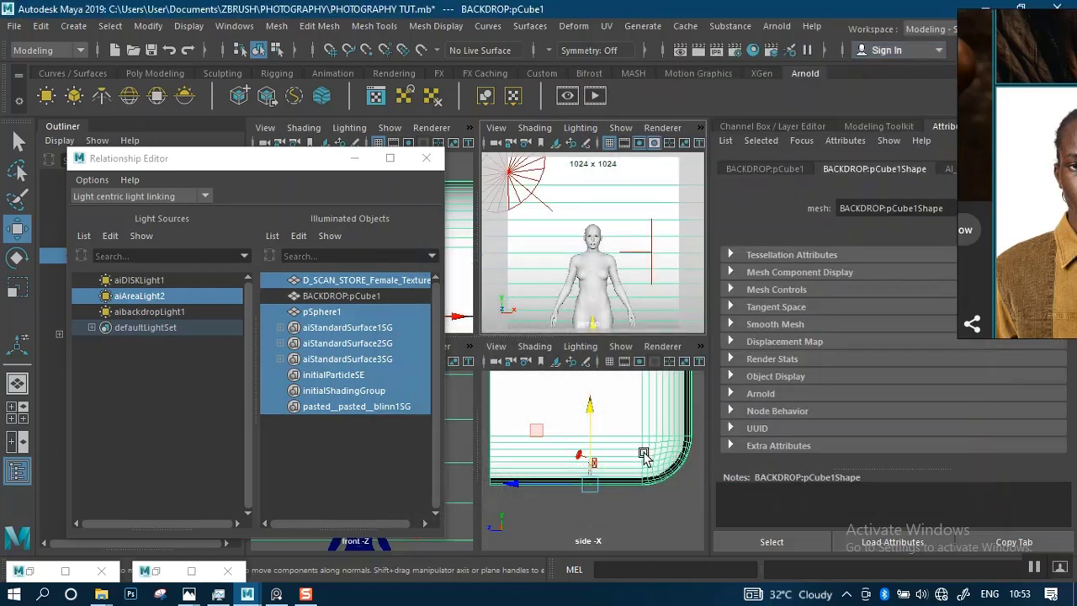
key("space")
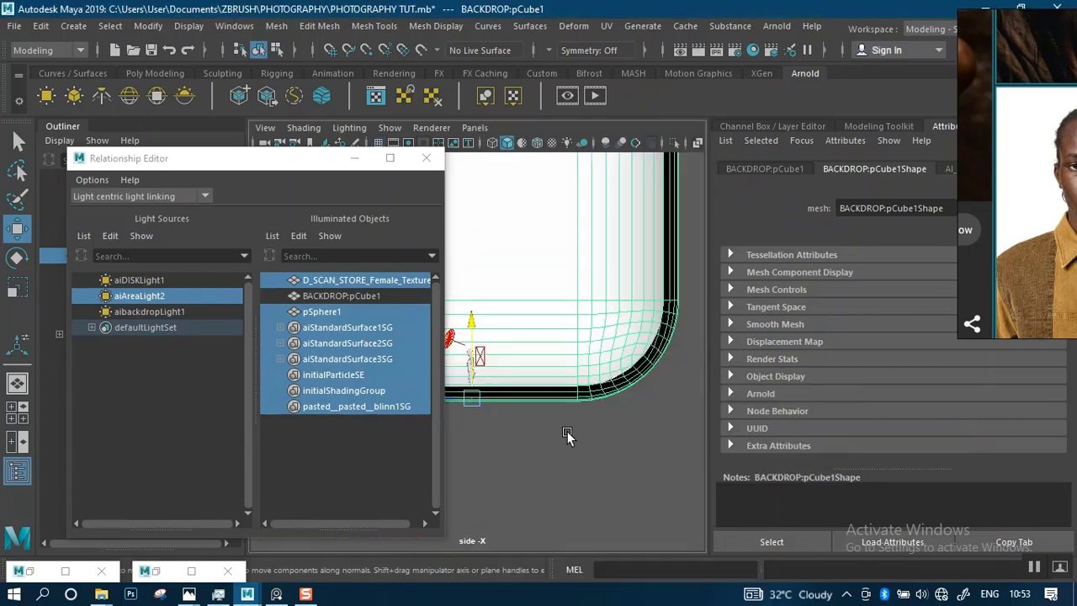
scroll(568, 441, "up", 2)
scroll(532, 393, "up", 6)
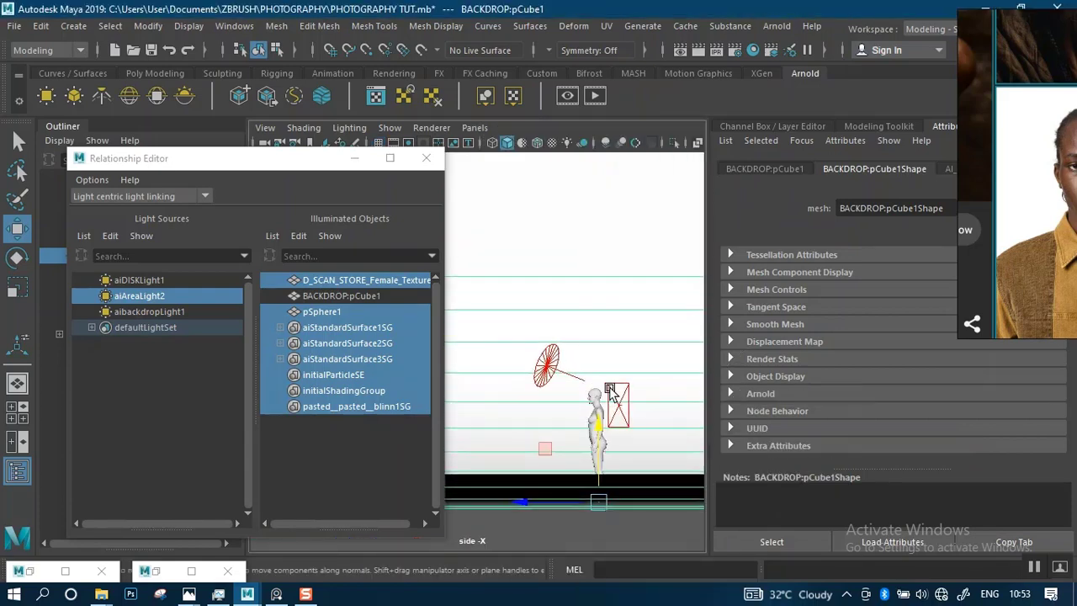
scroll(551, 454, "up", 8)
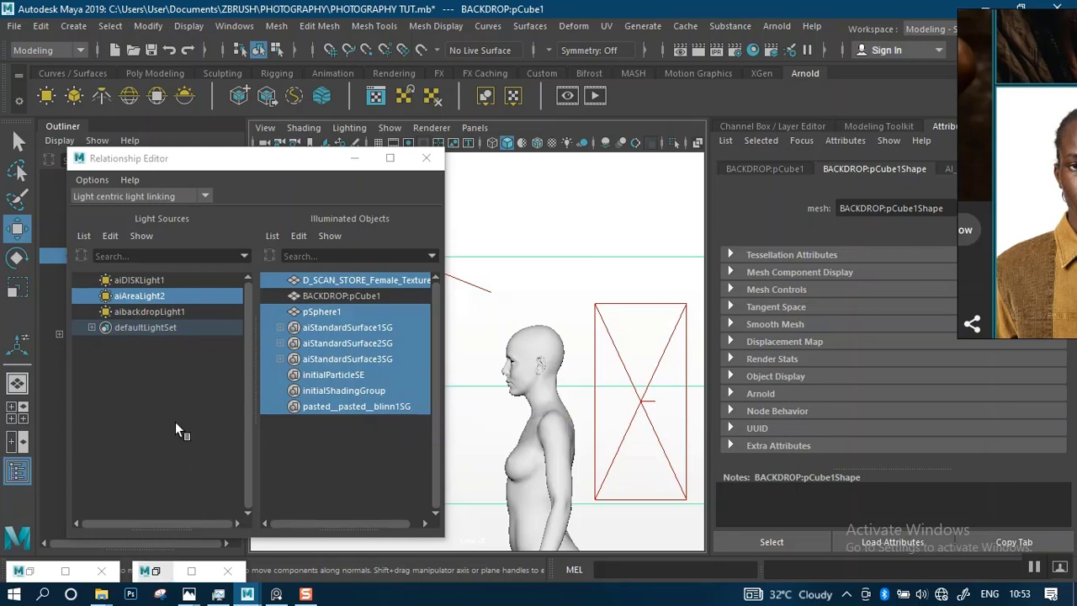
left_click(150, 310)
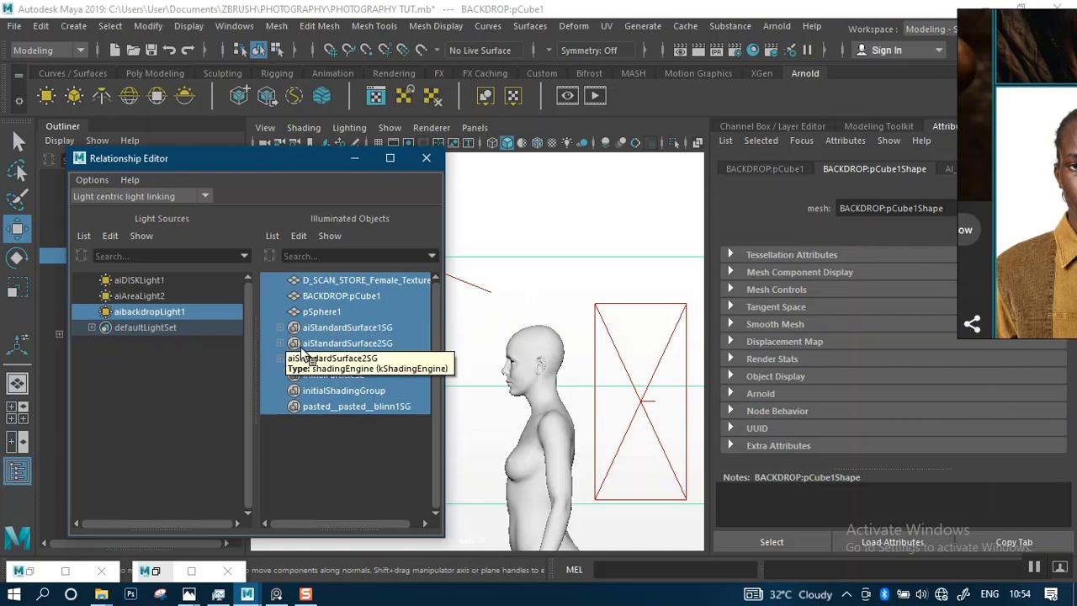
In Light Manager, enable aibackdropLightShape1 with 2 samples and intensity 4, then re-render
left_click(65, 570)
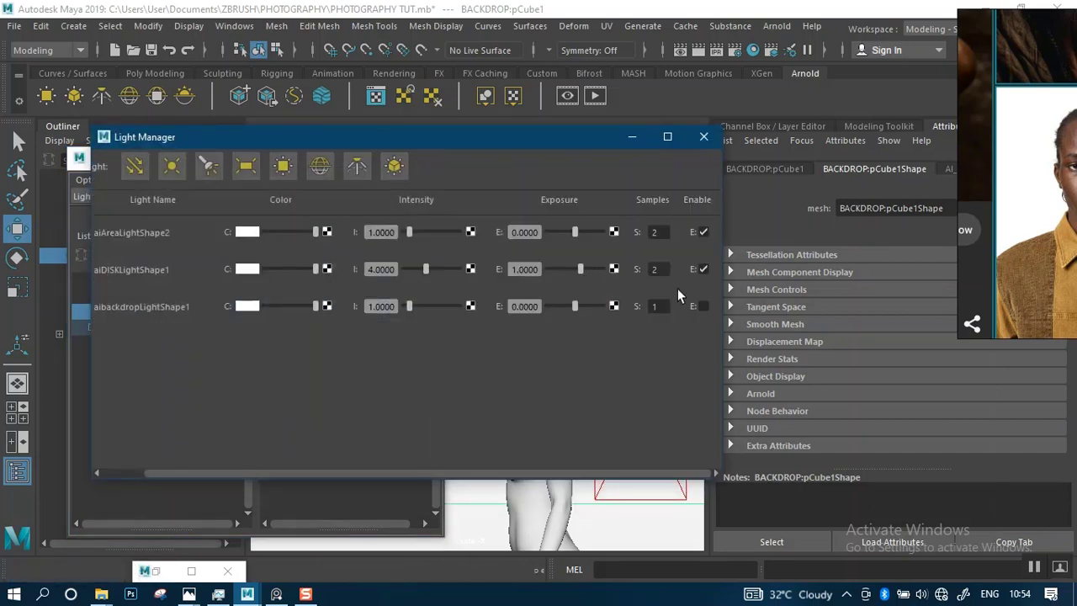
left_click(704, 306)
double_click(372, 306)
double_click(644, 307)
type("2")
key("Return")
left_click_drag(389, 306, 345, 308)
type("4")
key("Return")
left_click(164, 570)
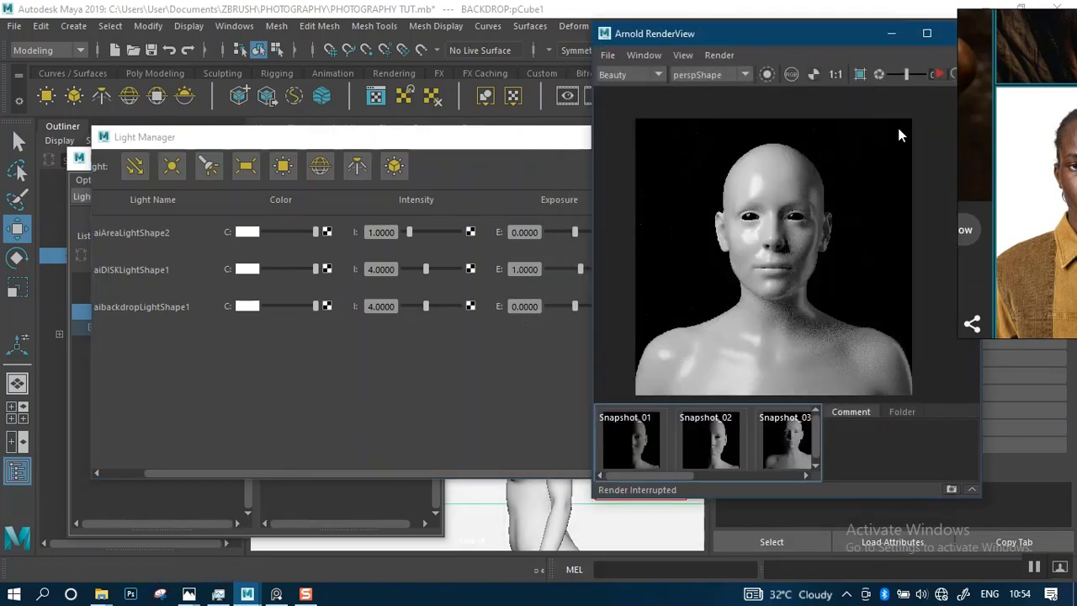
left_click(935, 74)
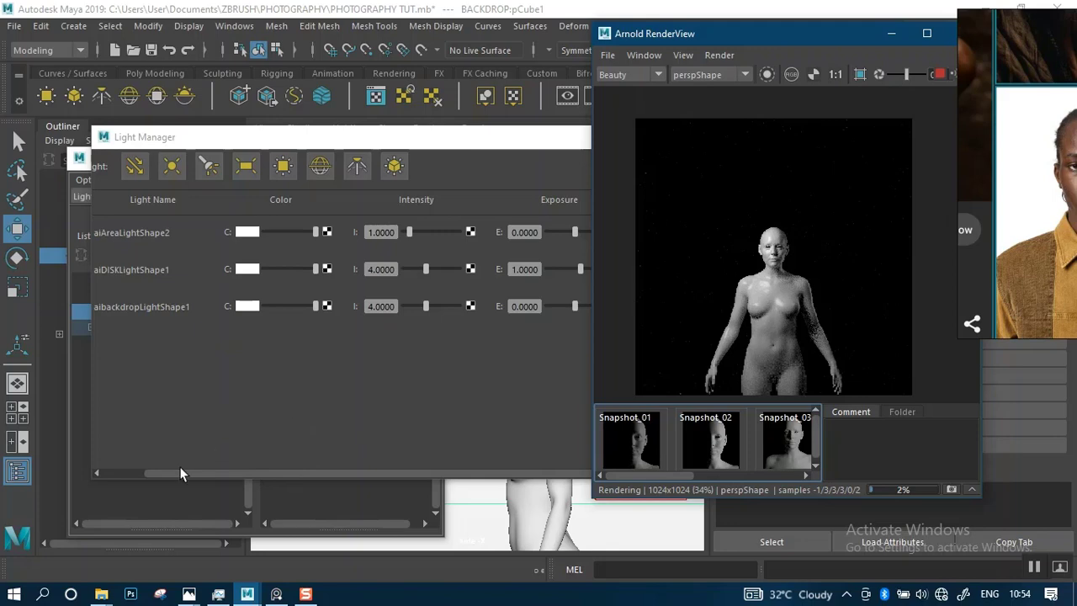
Switch off aiDISKLightShape1 and aiAreaLightShape2 in Light Manager
left_click_drag(176, 473, 127, 473)
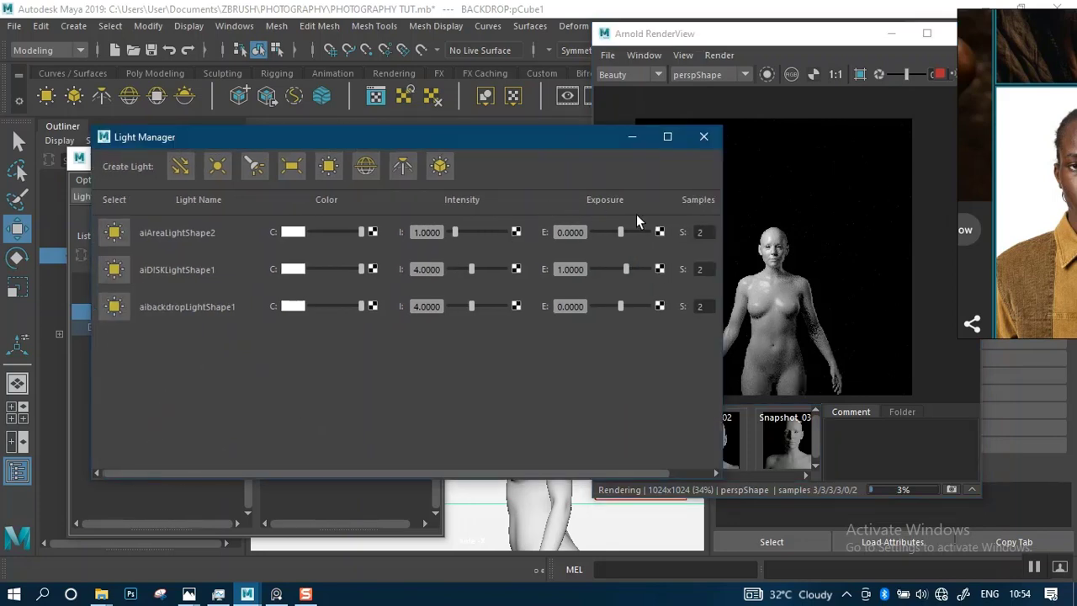
left_click_drag(419, 473, 463, 474)
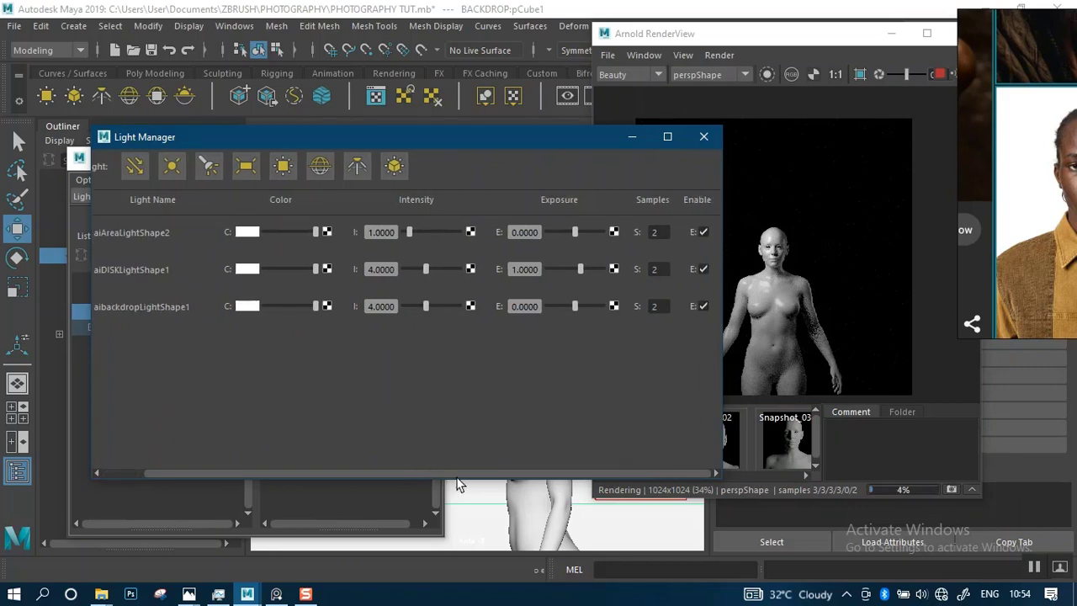
left_click(703, 268)
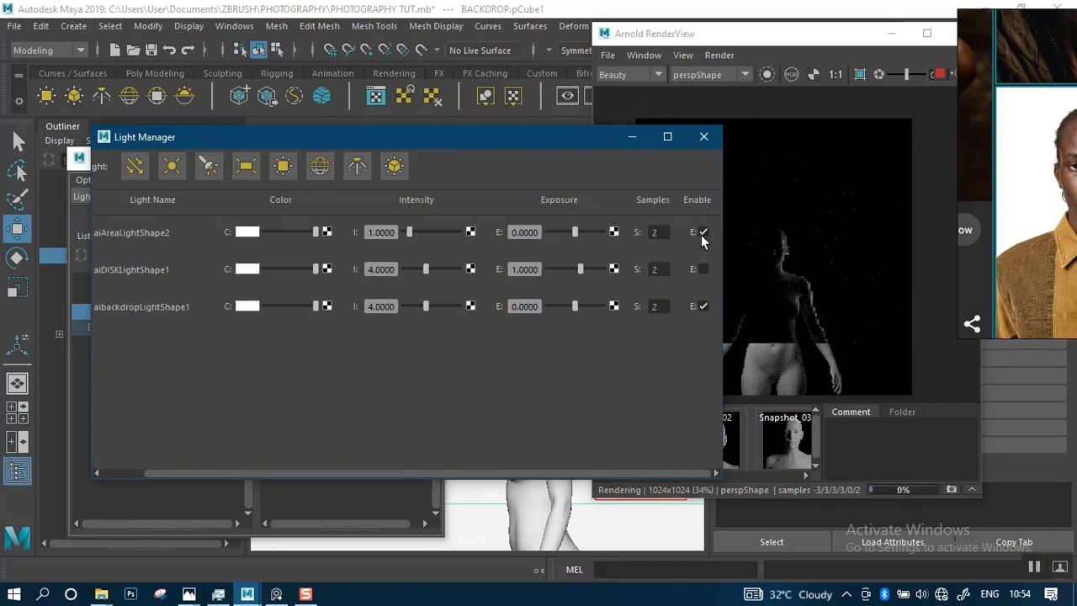
left_click(704, 233)
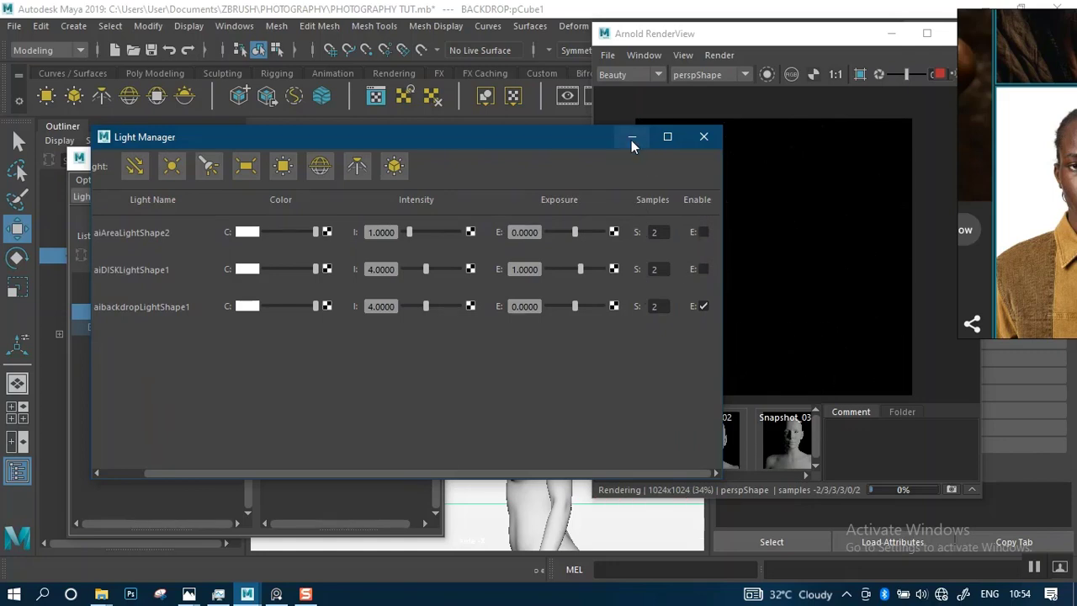
left_click(632, 136)
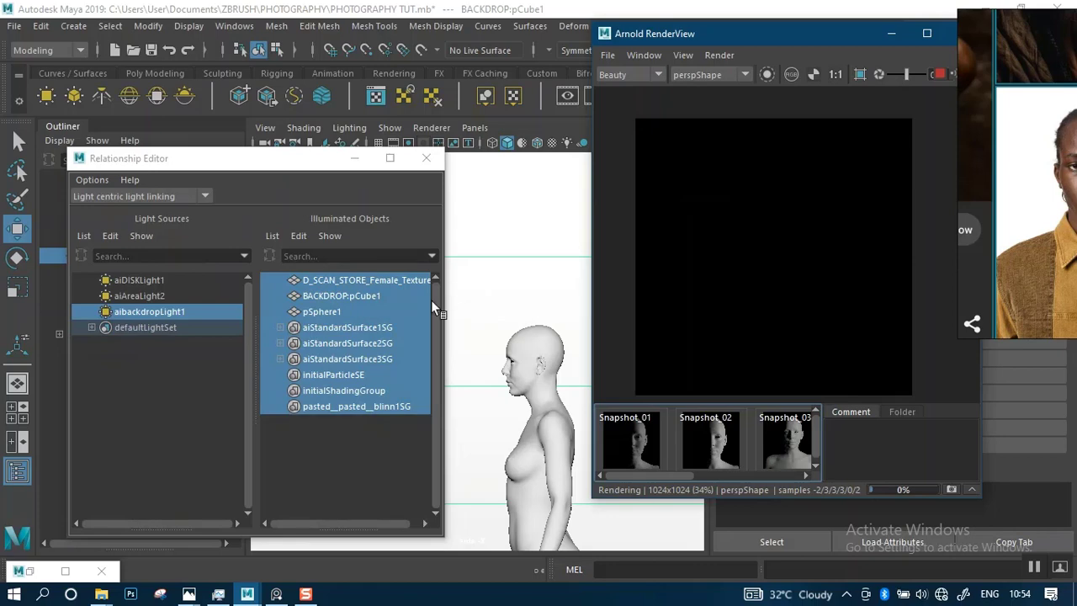
Re-enable aiAreaLightShape2 and select aibackdropLight1 in the Outliner
double_click(32, 571)
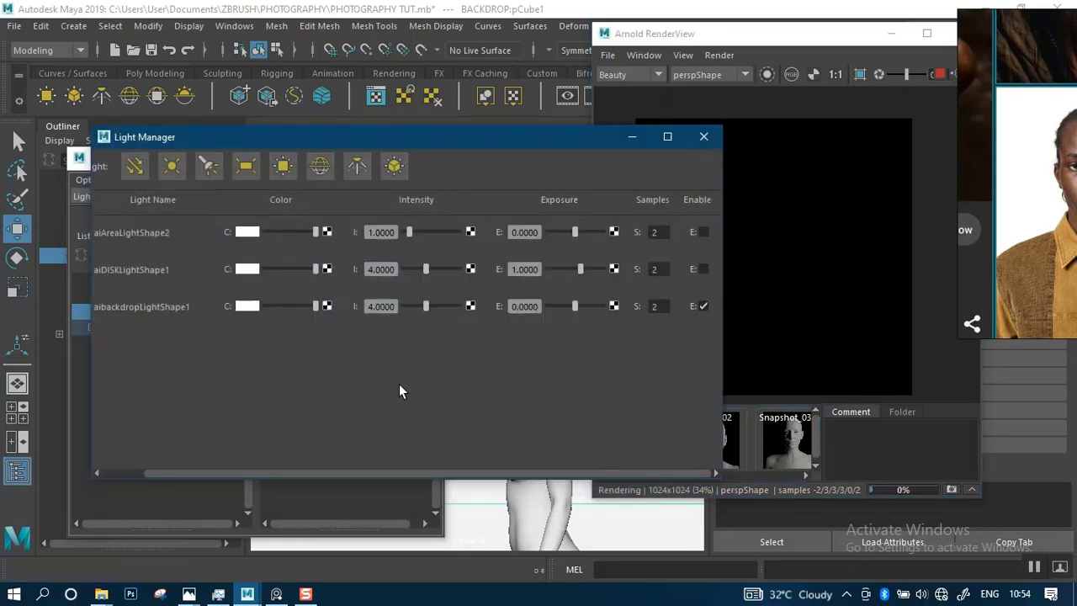
left_click(704, 233)
left_click_drag(266, 138, 359, 148)
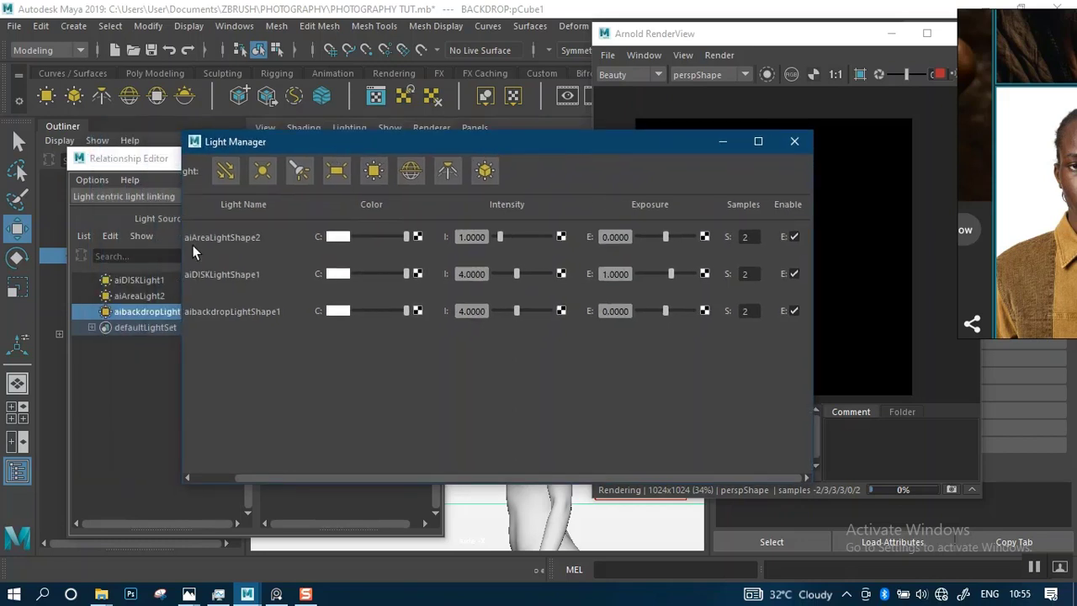
left_click(152, 158)
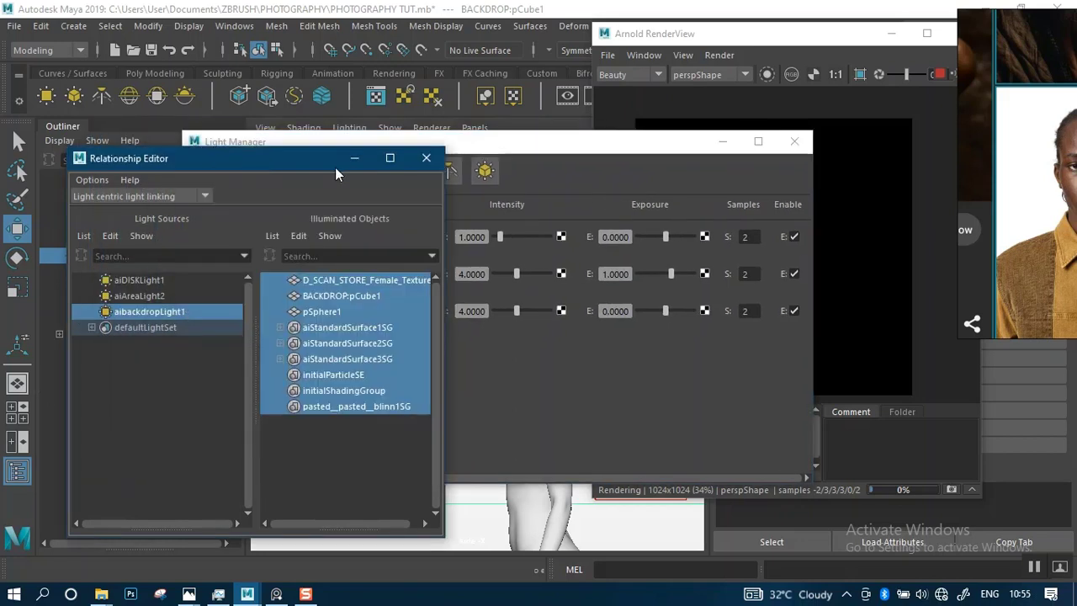
left_click(360, 163)
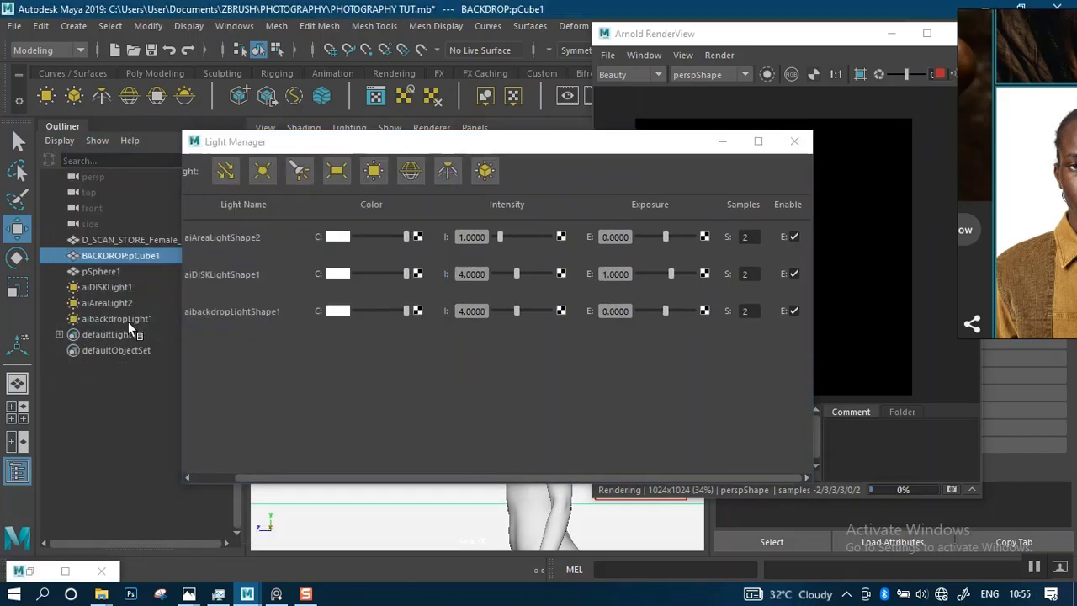
left_click(126, 319)
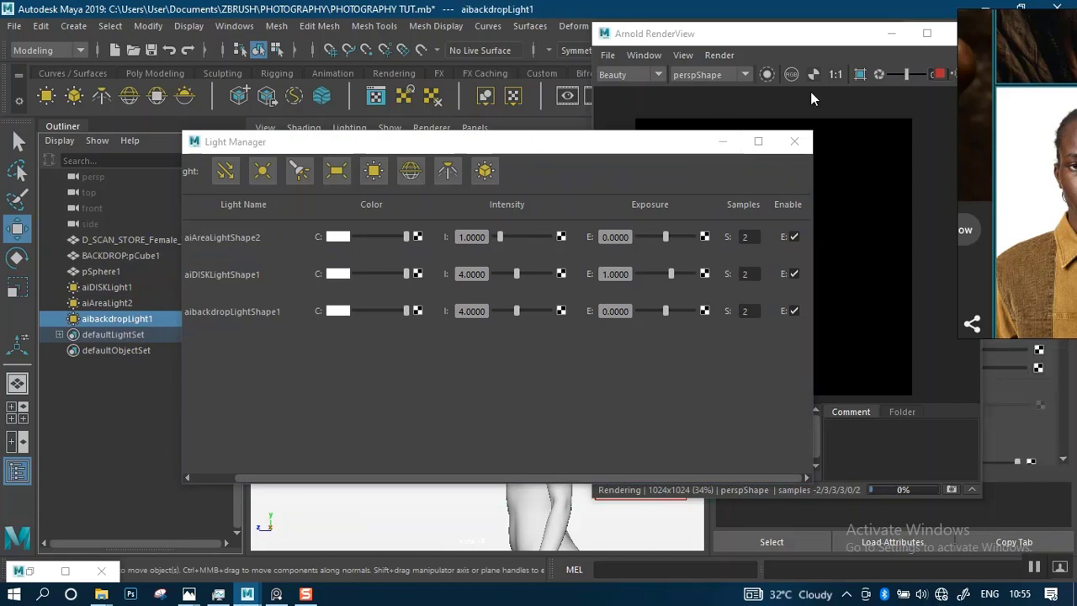
left_click(719, 141)
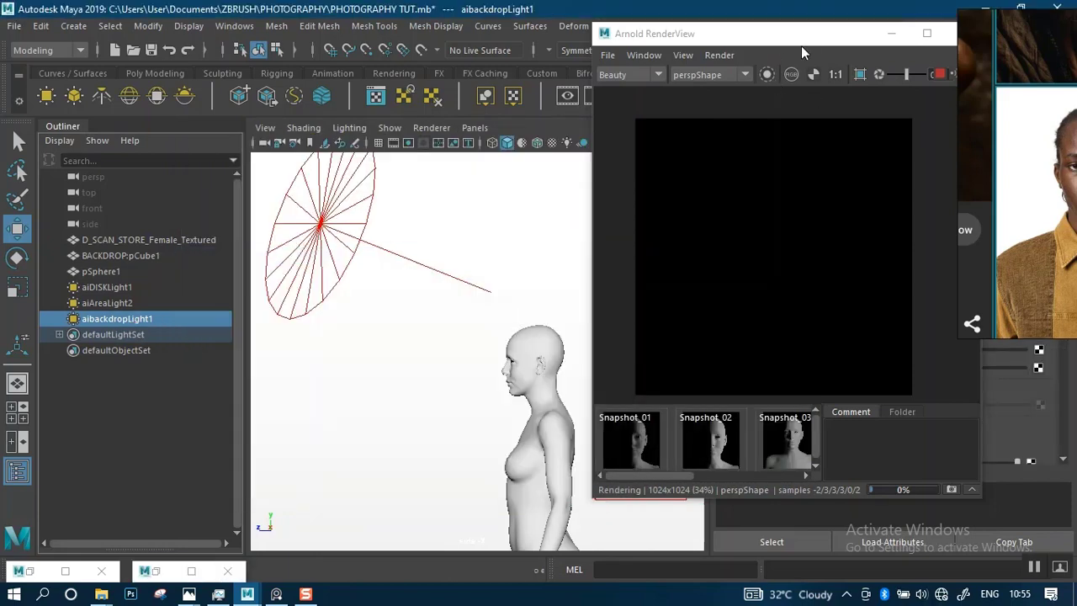
Uncheck Normalize on aibackdropLightShape1 in the Attribute Editor
left_click_drag(769, 39, 257, 41)
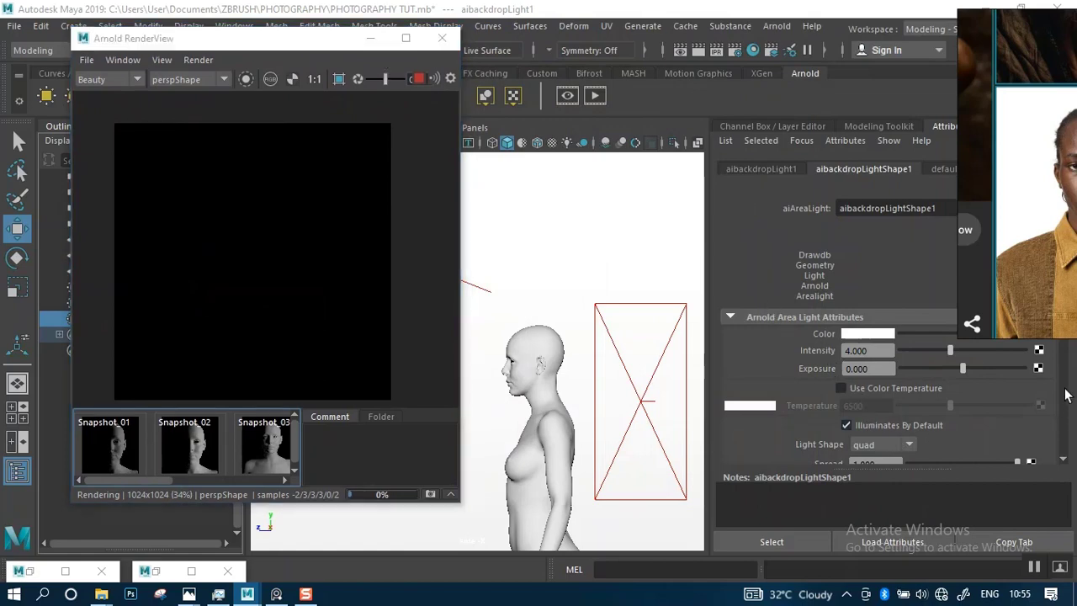
scroll(1058, 402, "down", 5)
scroll(1056, 402, "down", 3)
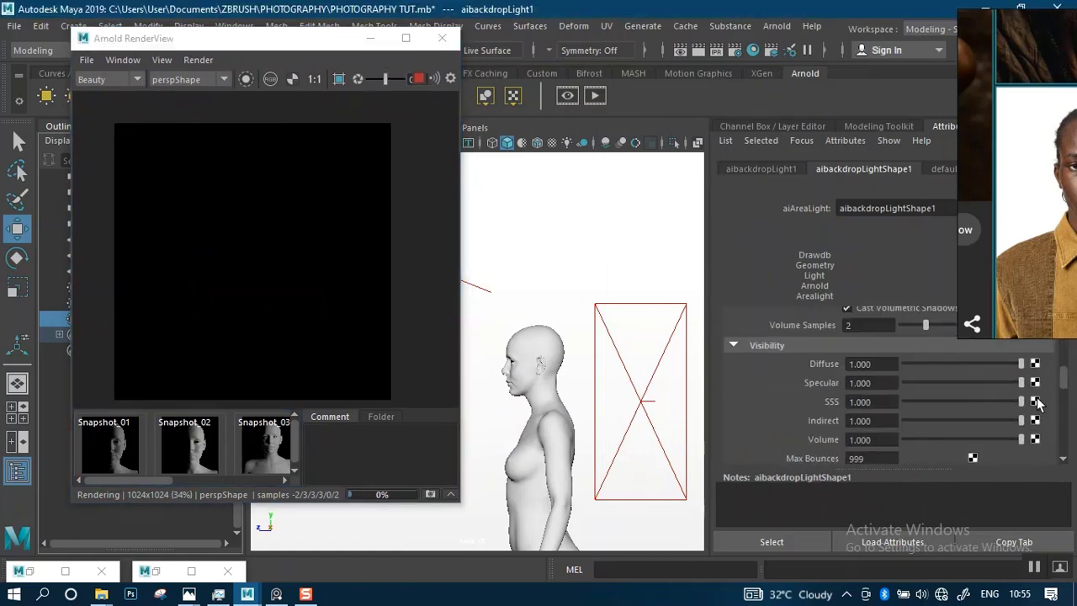
left_click_drag(1061, 387, 1064, 376)
scroll(967, 404, "up", 4)
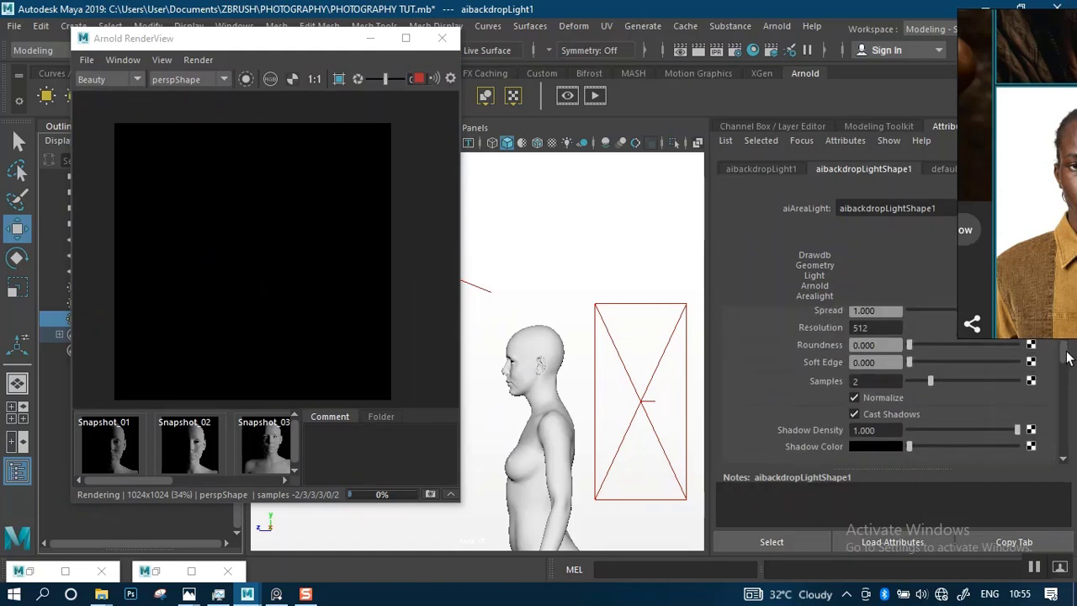
left_click(855, 431)
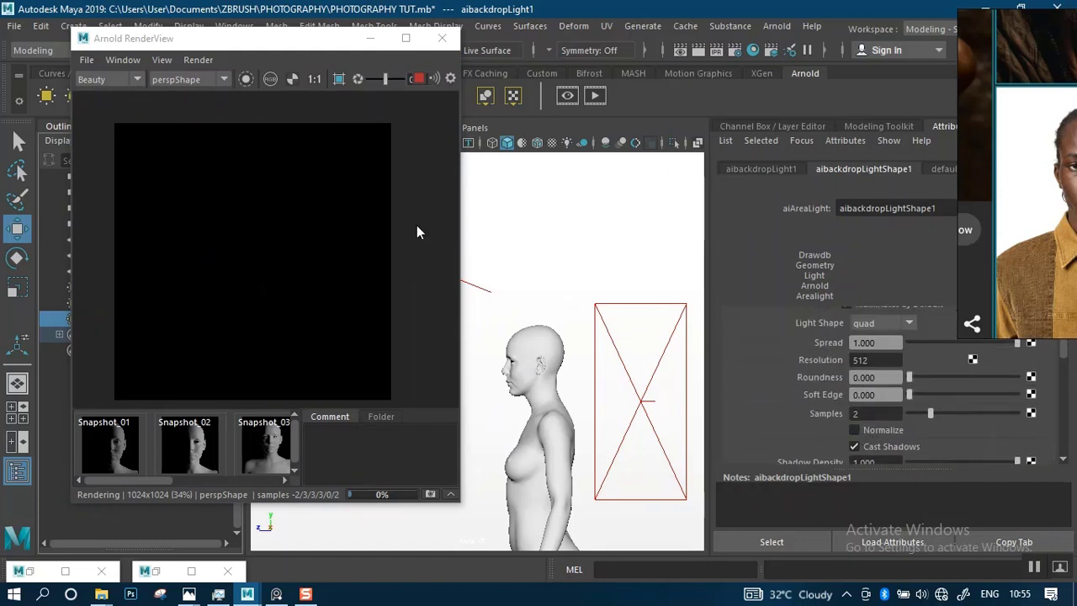
Restart the Arnold render and restore the Relationship Editor and Light Manager
left_click(416, 77)
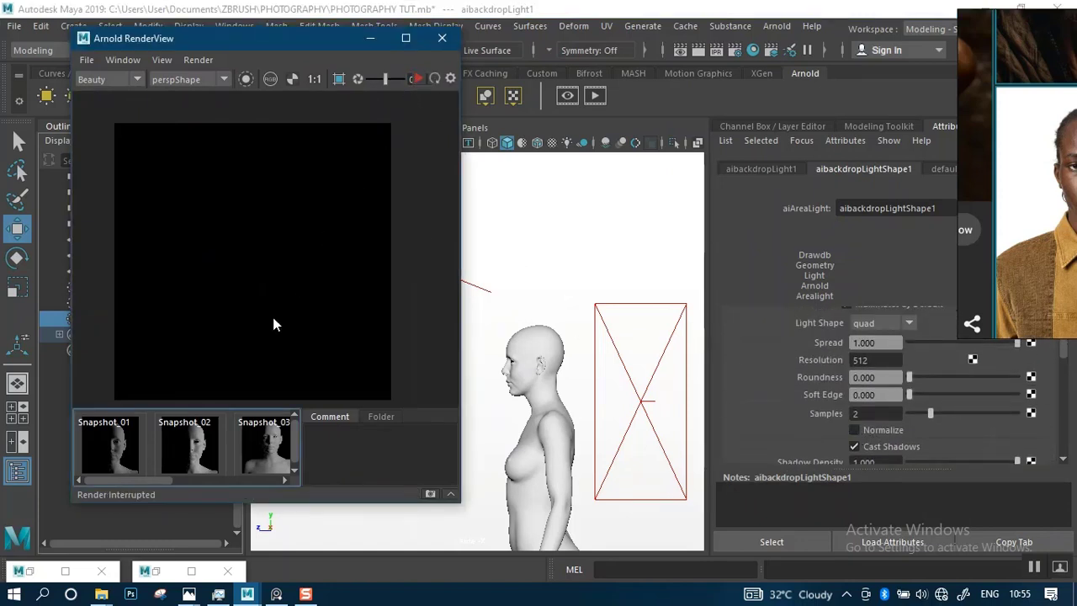
left_click(415, 78)
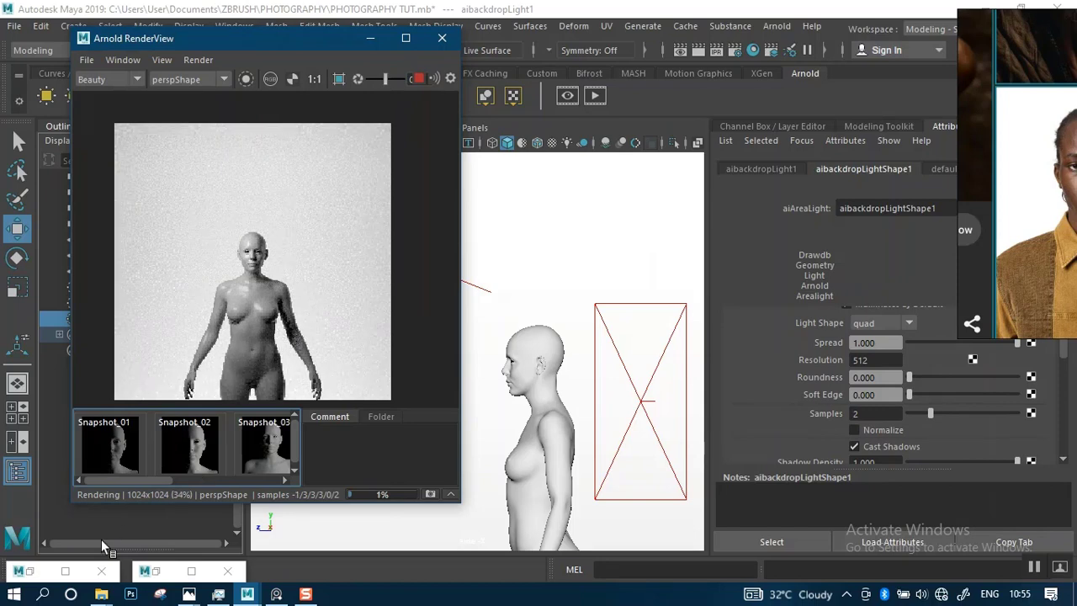
left_click(29, 571)
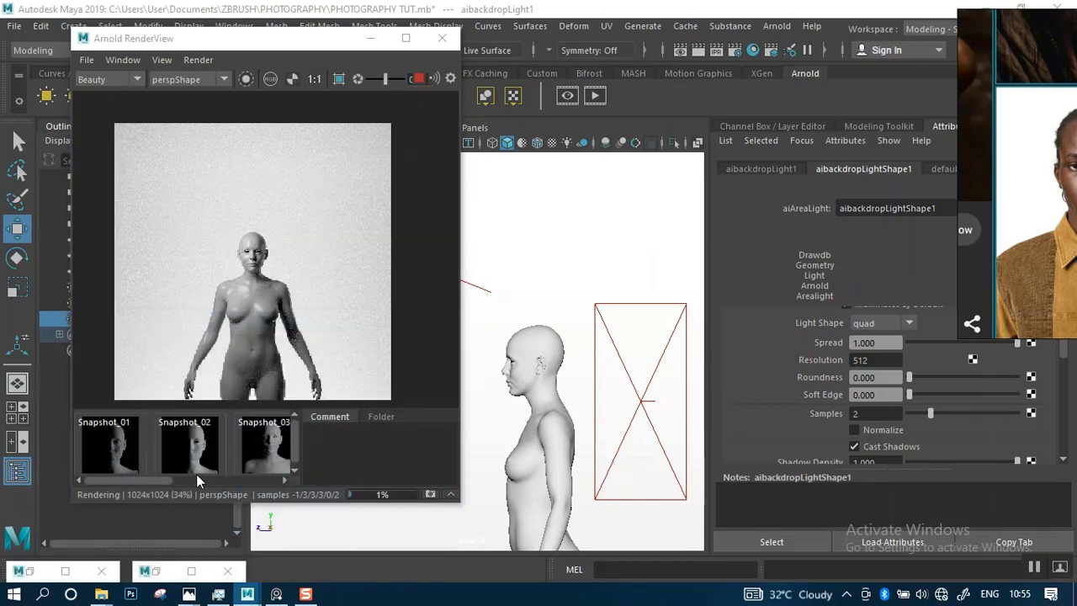
left_click(191, 571)
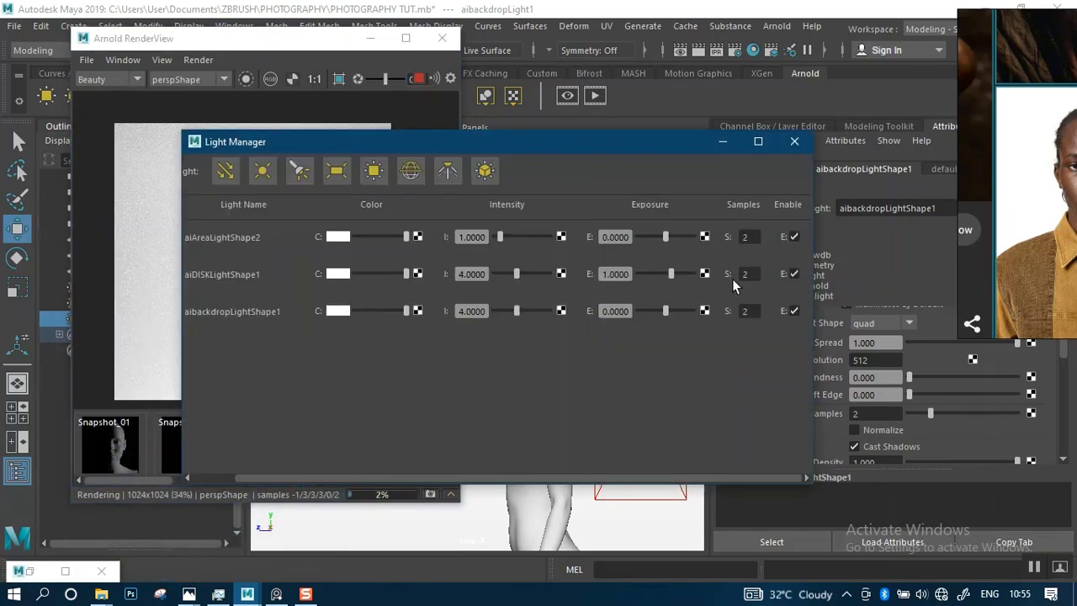
Switch off aiDISKLightShape1, leaving the backdrop light, and zoom into the silhouette render
left_click(217, 478)
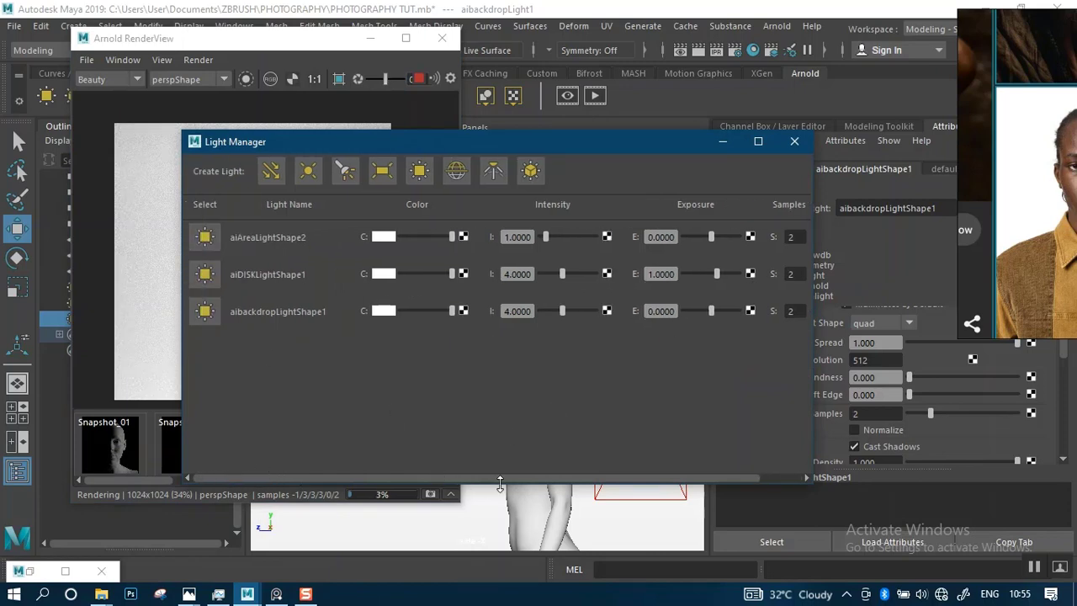
left_click_drag(542, 481, 572, 485)
left_click(793, 273)
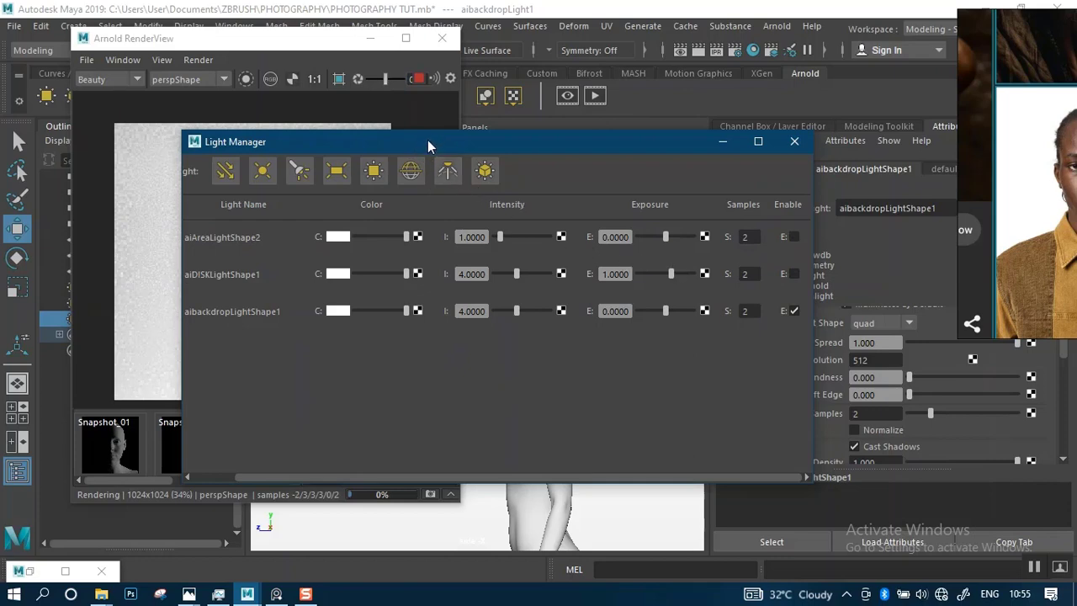
left_click_drag(444, 148, 676, 133)
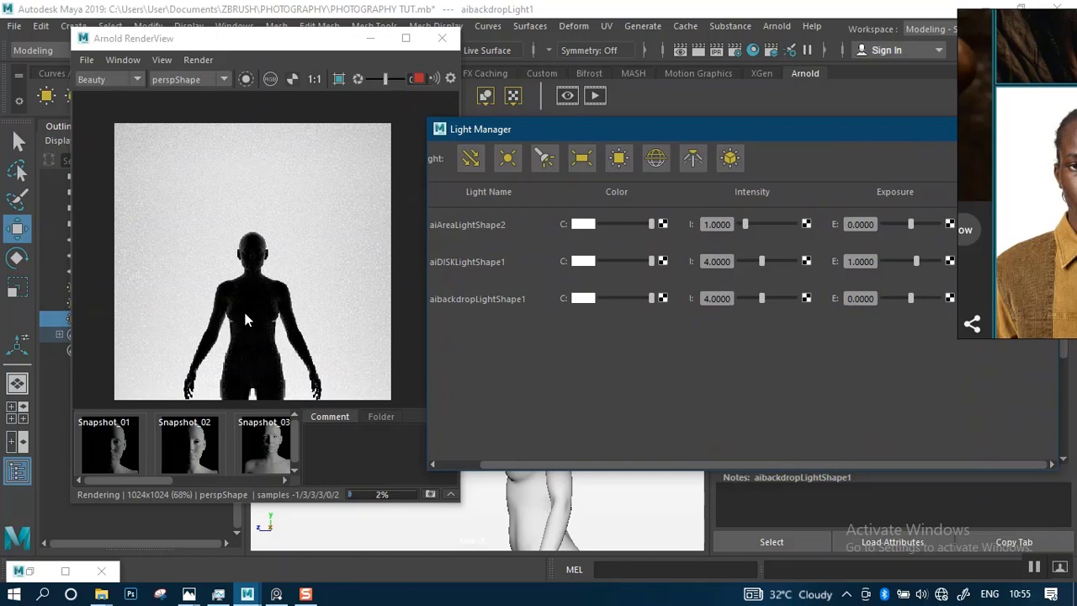
scroll(244, 320, "up", 5)
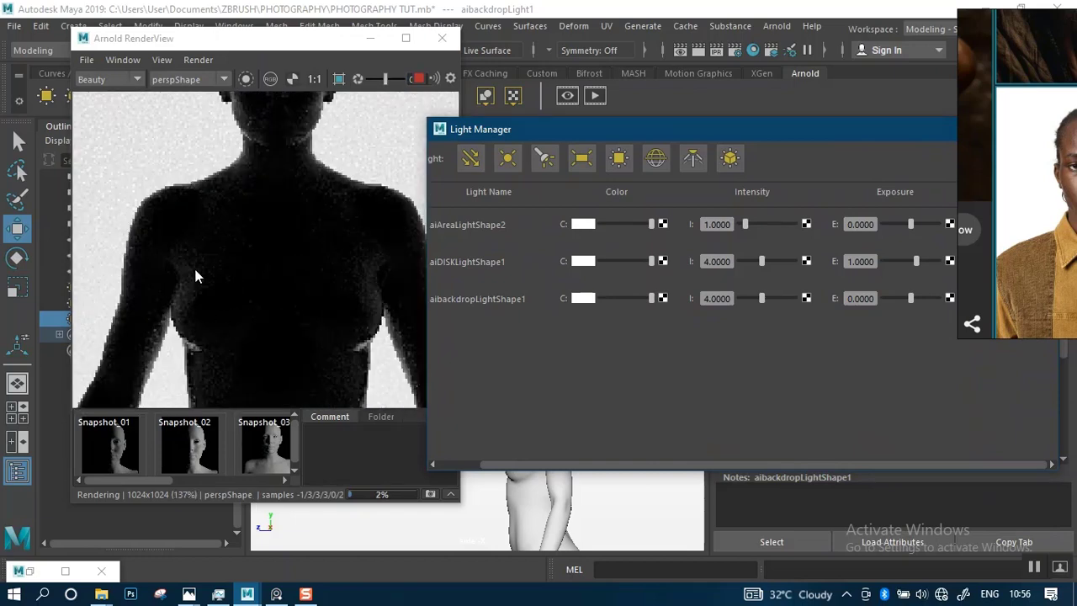
scroll(239, 247, "down", 1)
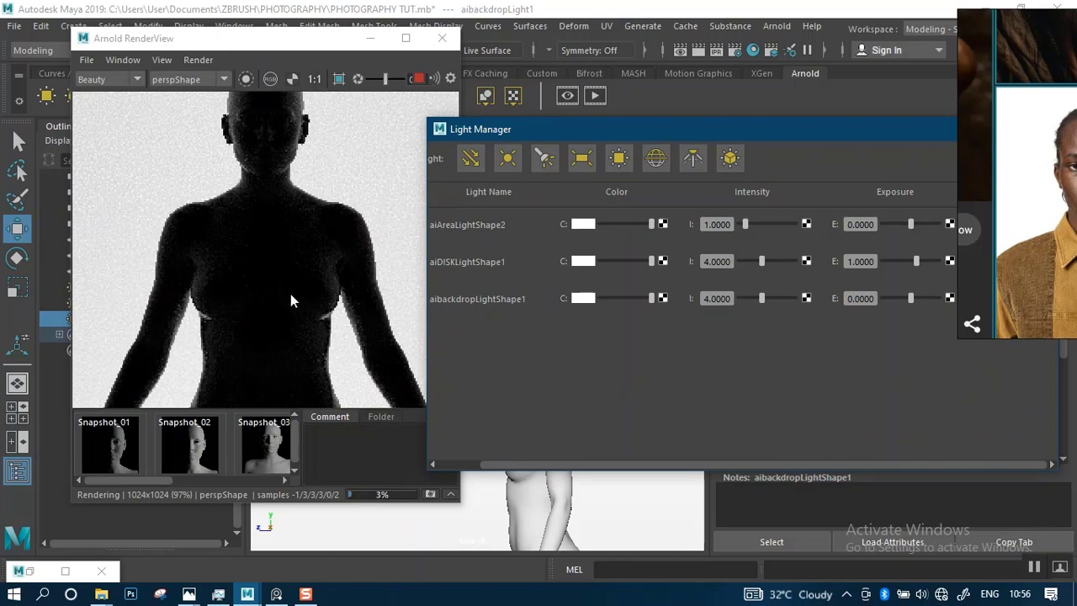
scroll(290, 293, "down", 1)
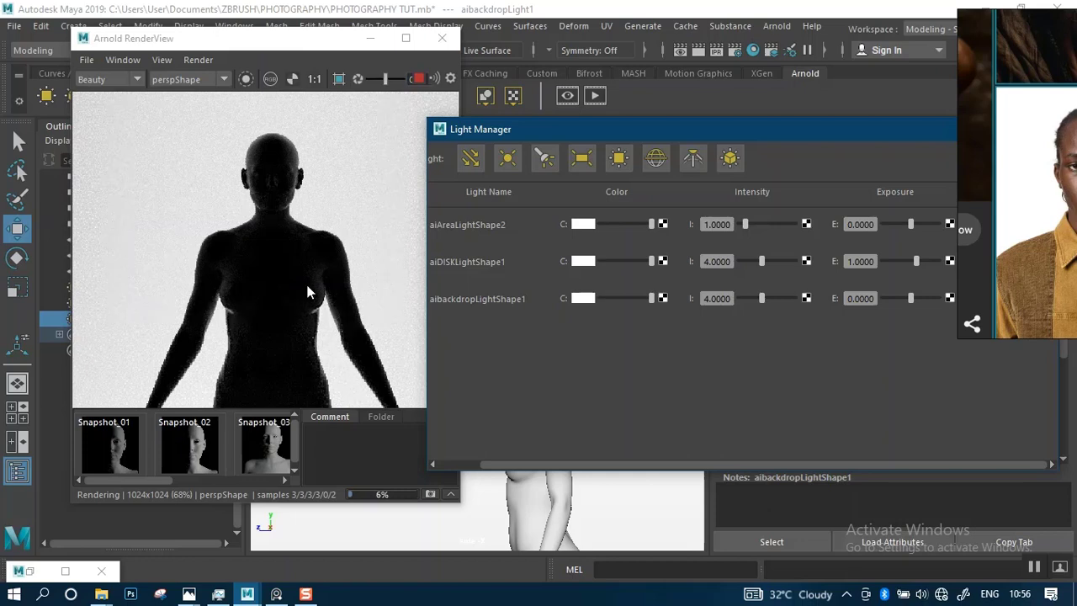
Deselect D_SCAN_STORE_Female_Texture and pSphere1 from aibackdropLight1's illuminated objects
scroll(282, 198, "up", 4)
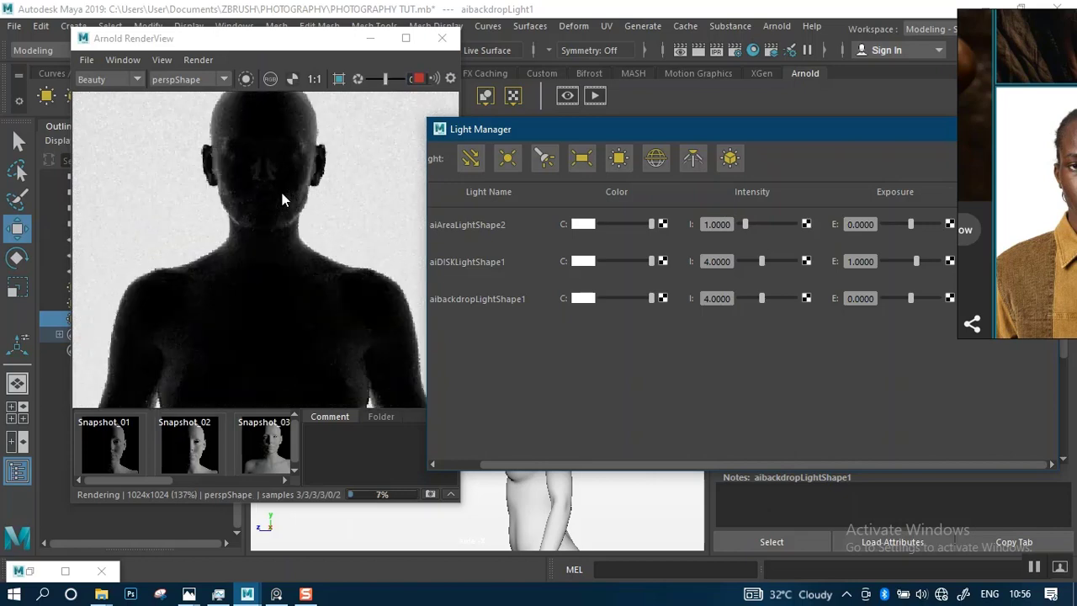
scroll(266, 307, "down", 2)
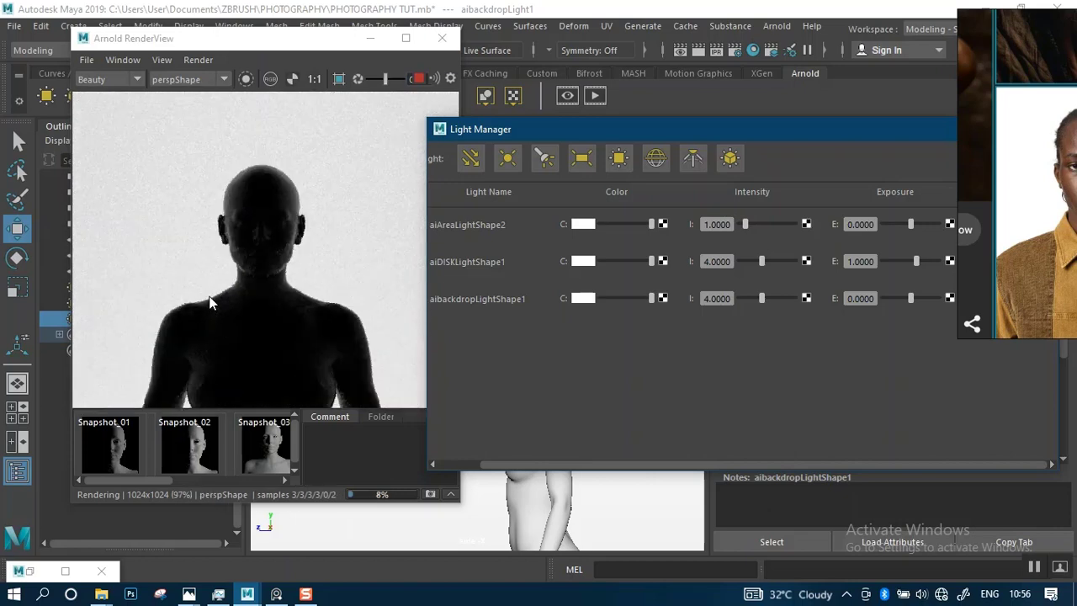
left_click(65, 571)
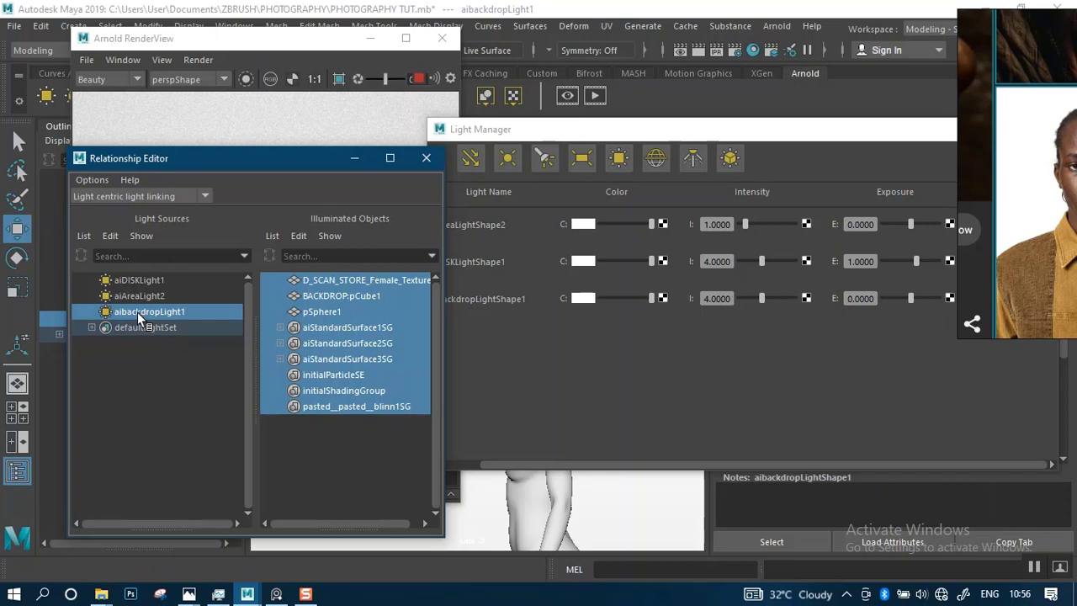
left_click(339, 280)
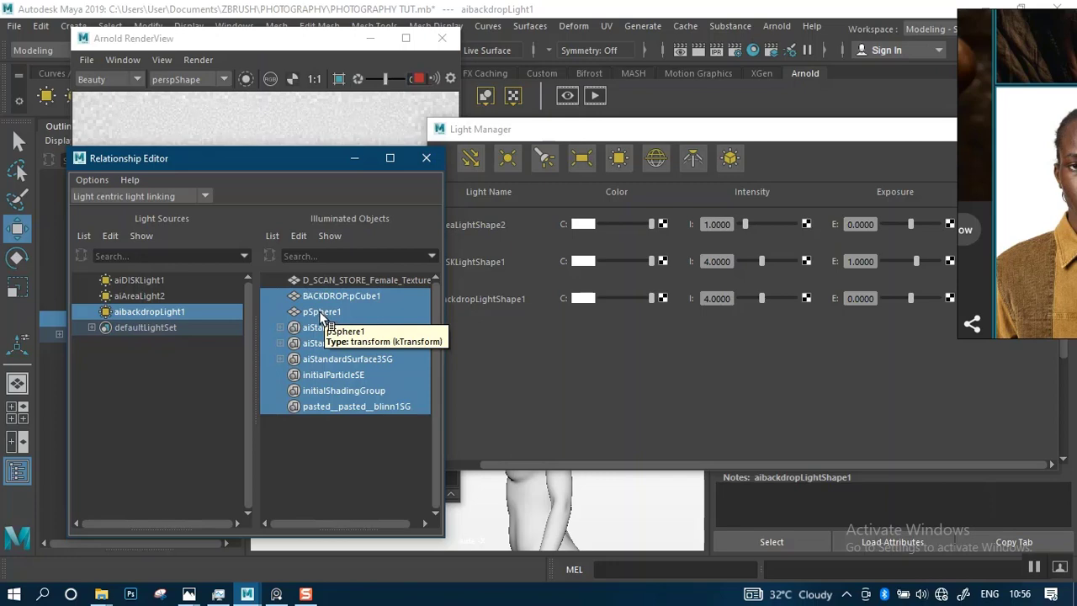
left_click(322, 313)
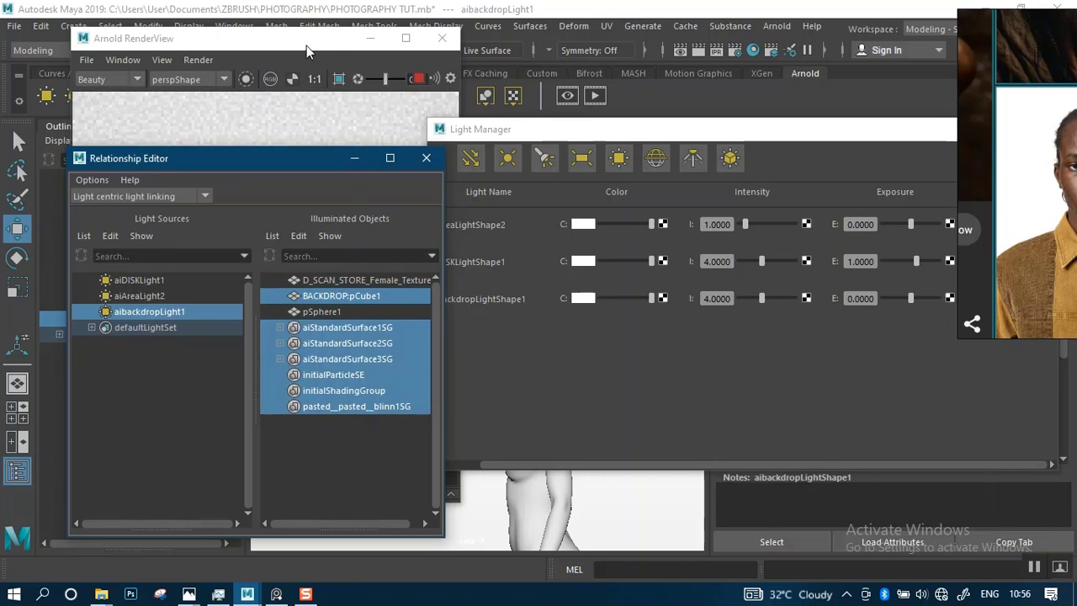
Bring the Arnold RenderView forward to check the backdrop-only lighting
left_click(352, 160)
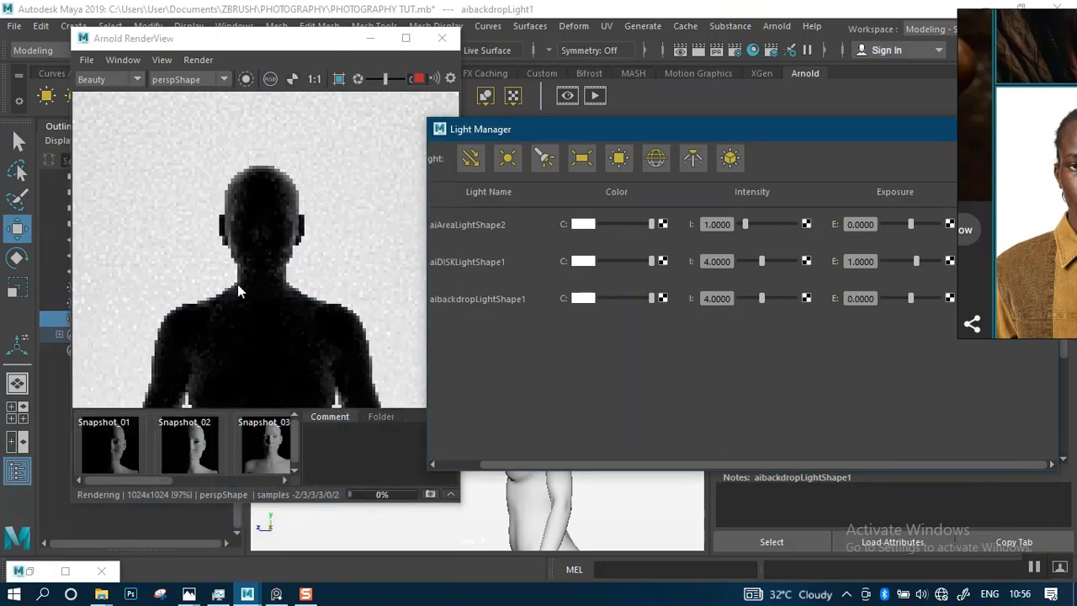
left_click(32, 572)
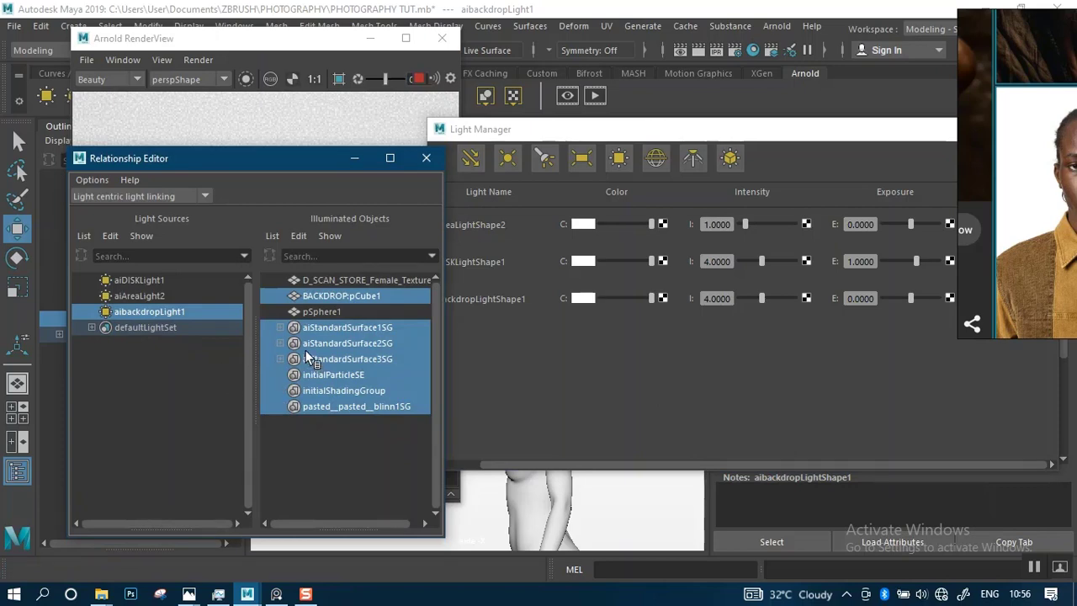
left_click(306, 46)
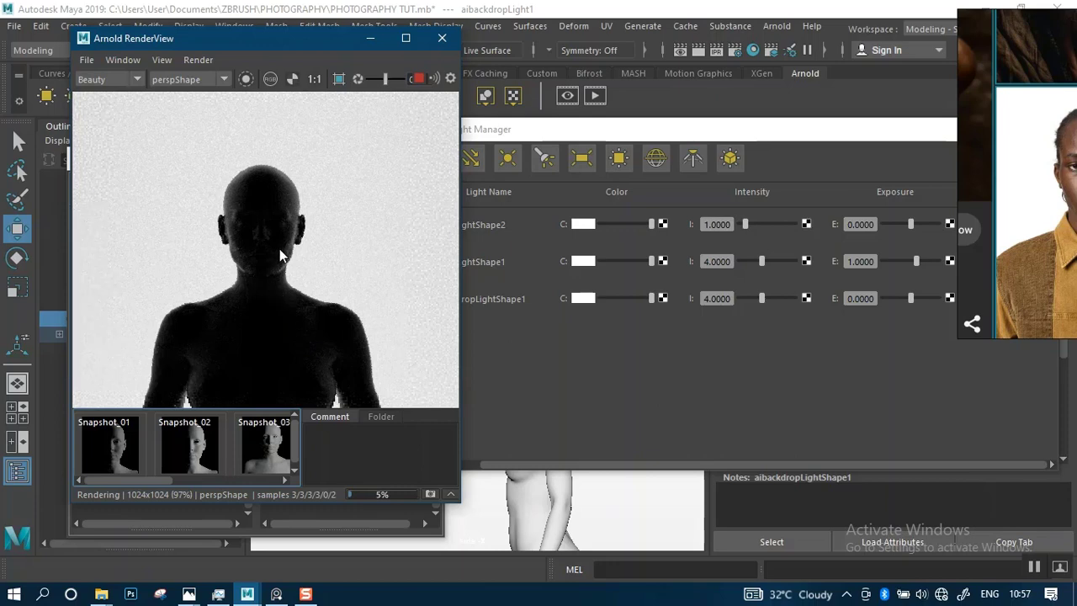
Put away the Light Manager, hide the backdrop with Ctrl+H, and stop the IPR render
left_click_drag(1004, 275, 785, 290)
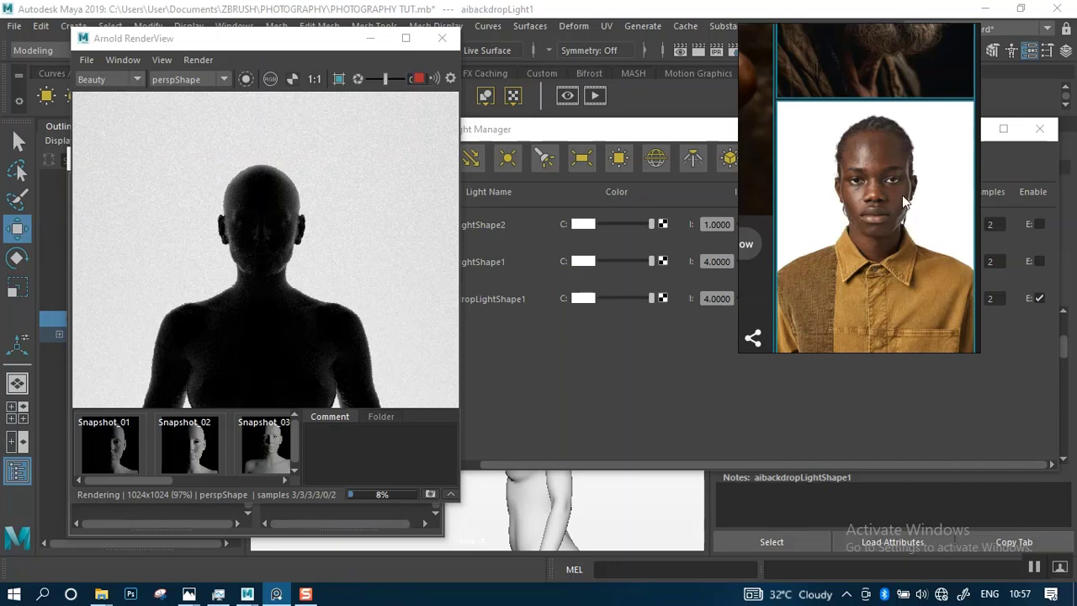
left_click(969, 133)
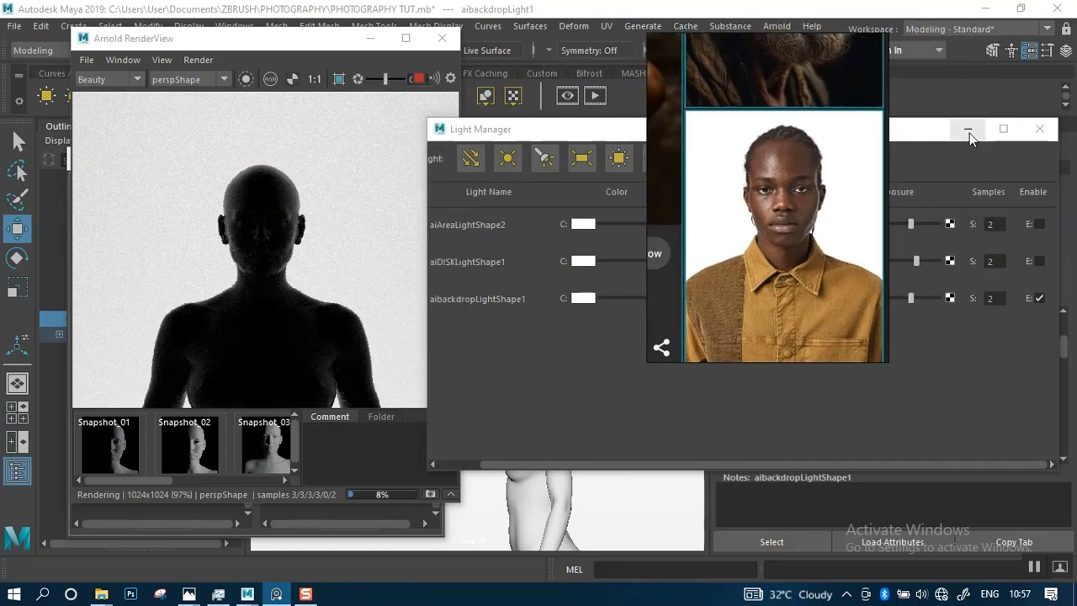
left_click(967, 129)
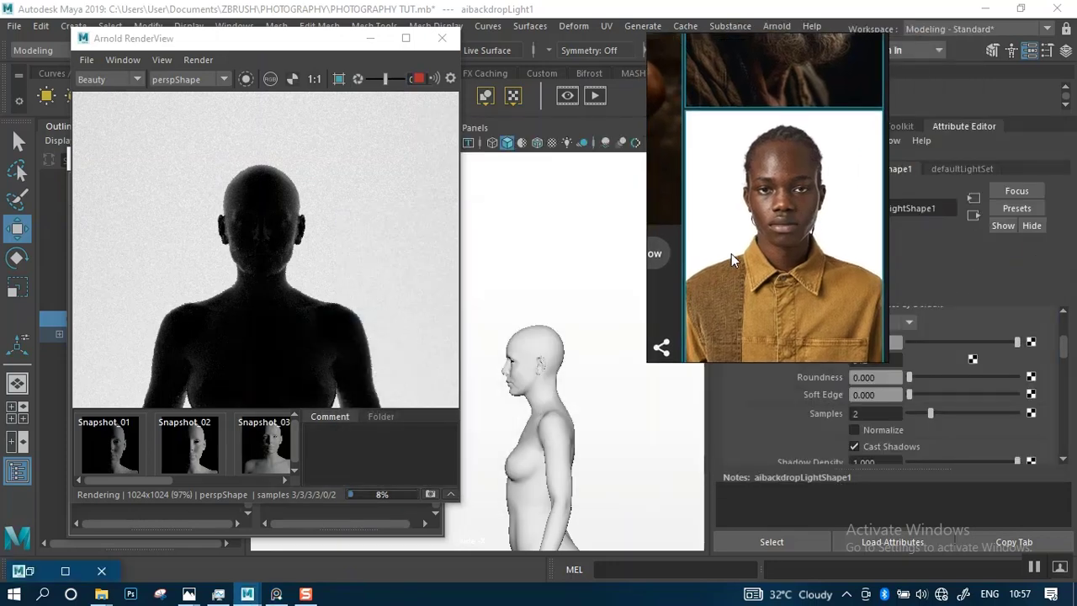
left_click(590, 300)
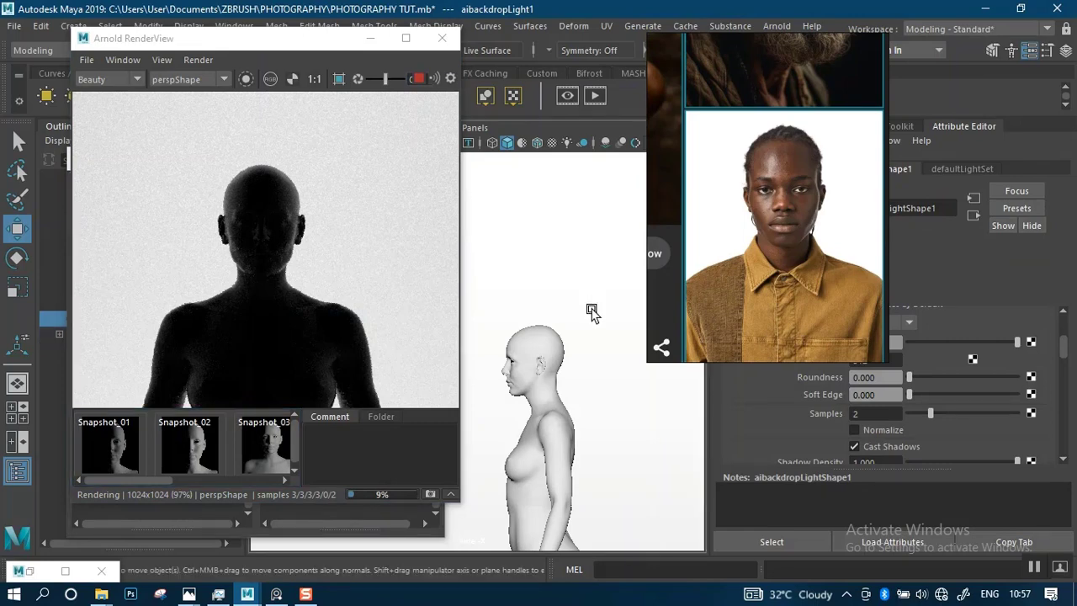
key("ctrl+h")
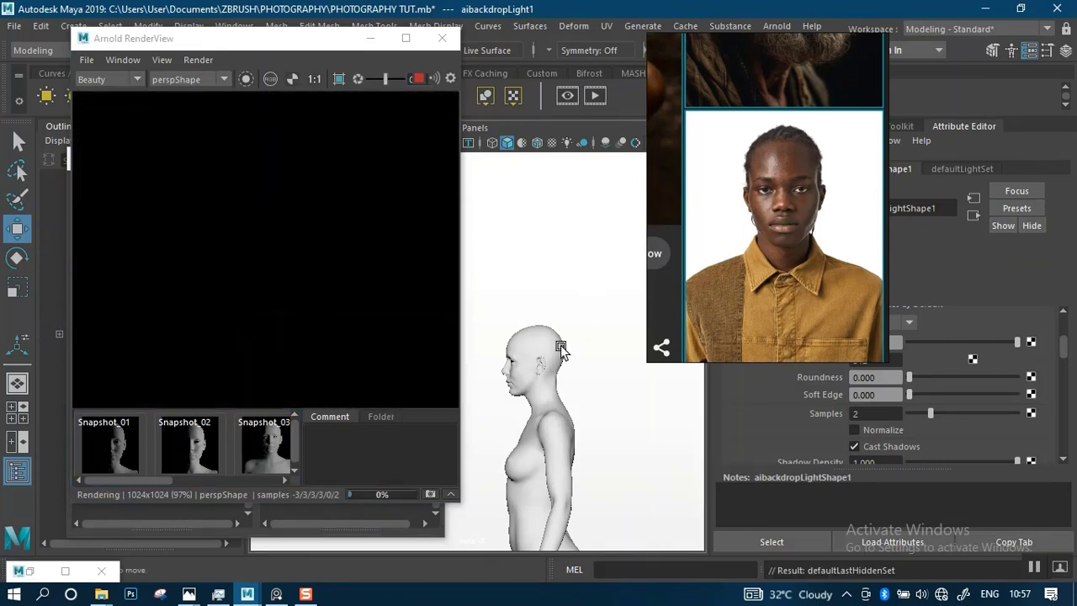
left_click(418, 78)
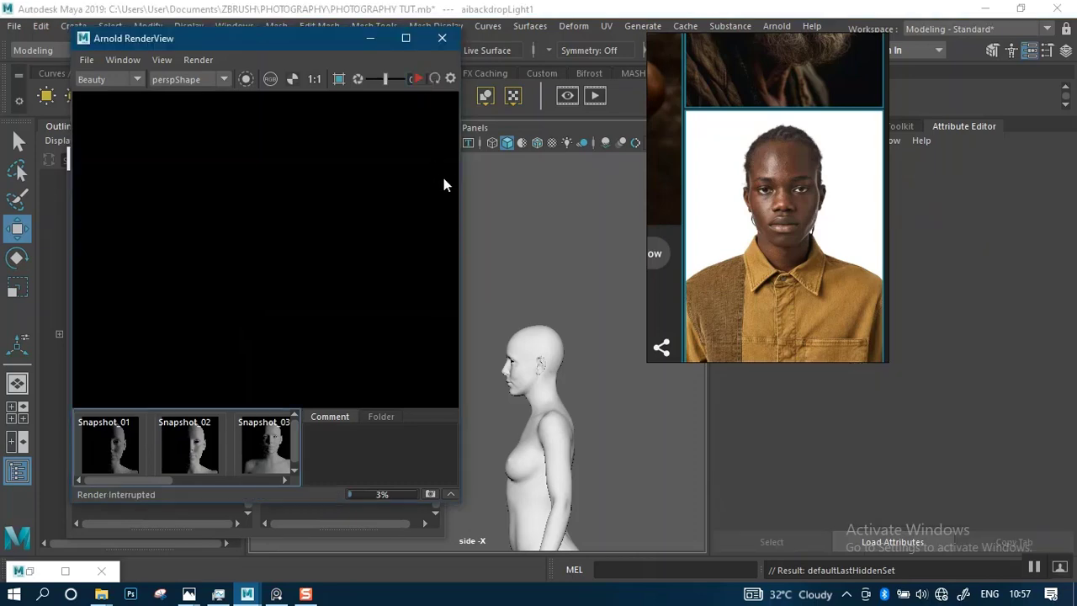
Minimize the render and Relationship Editor windows and maximize the front view
left_click(363, 40)
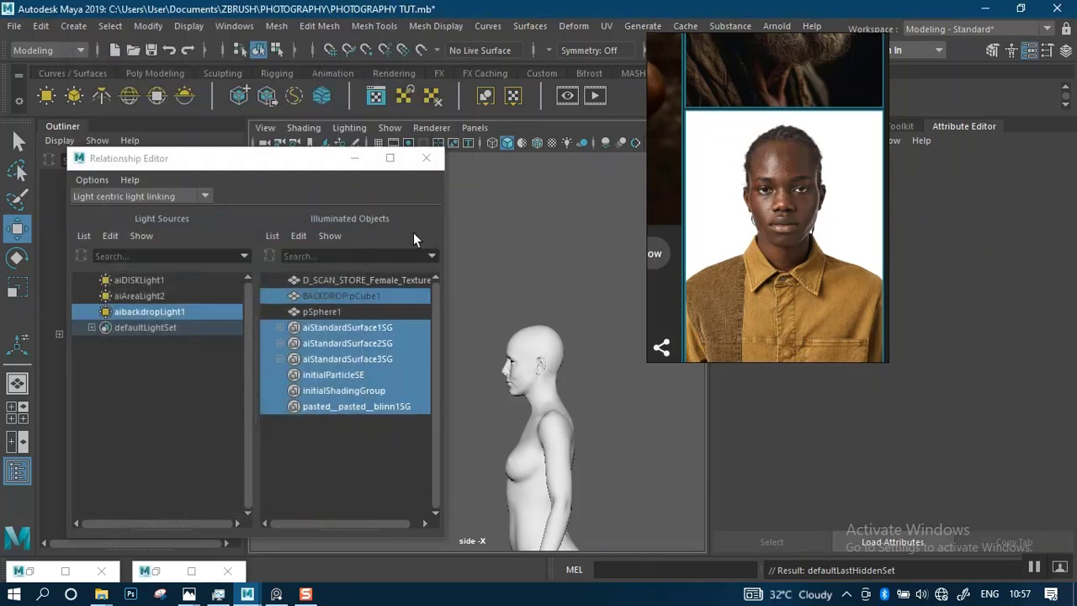
left_click(353, 163)
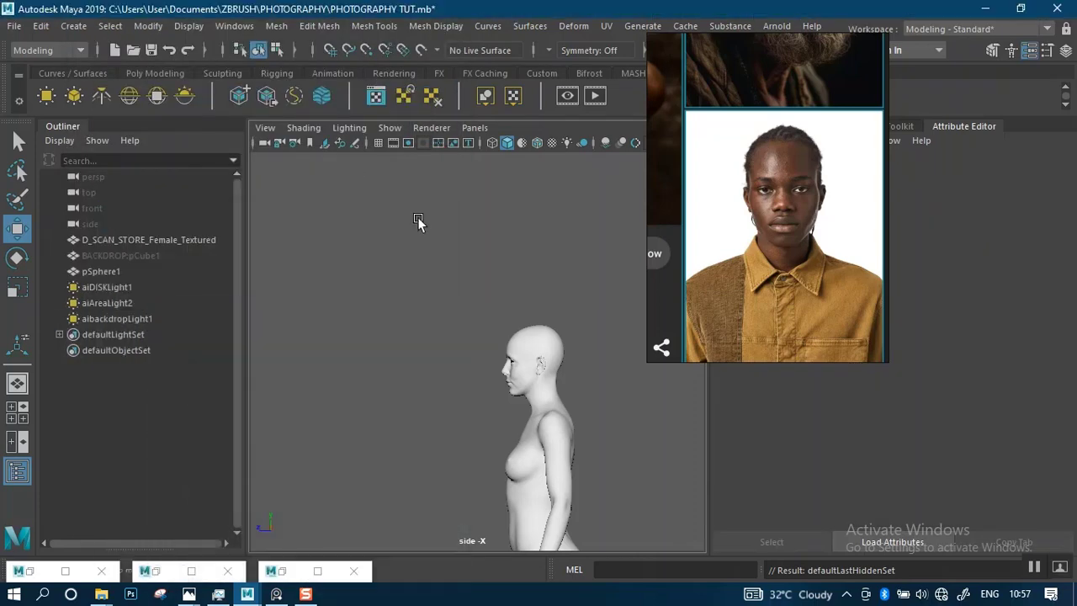
scroll(478, 332, "down", 4)
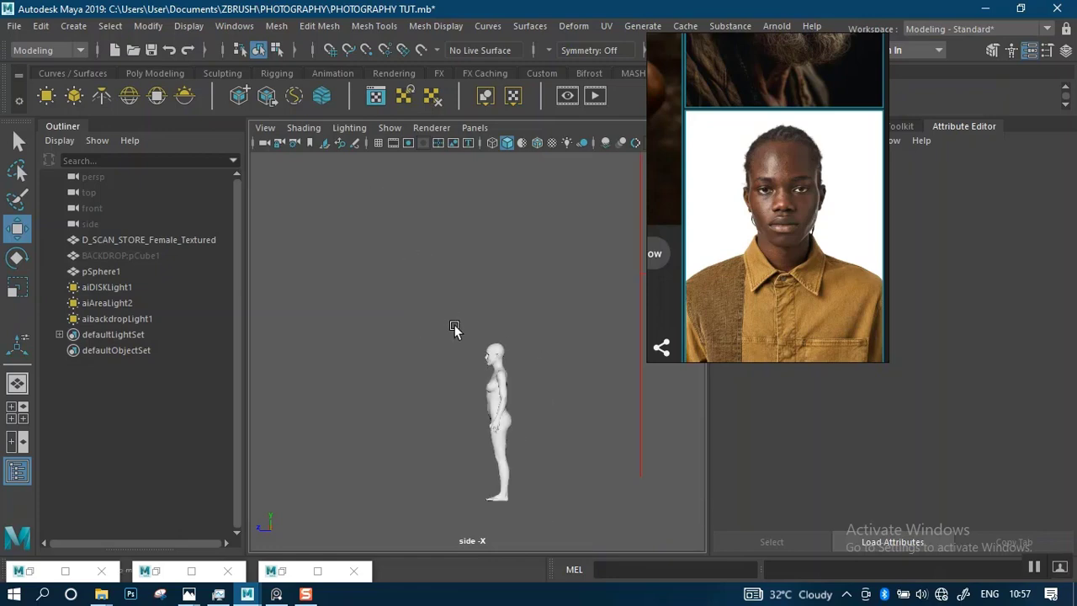
key("space")
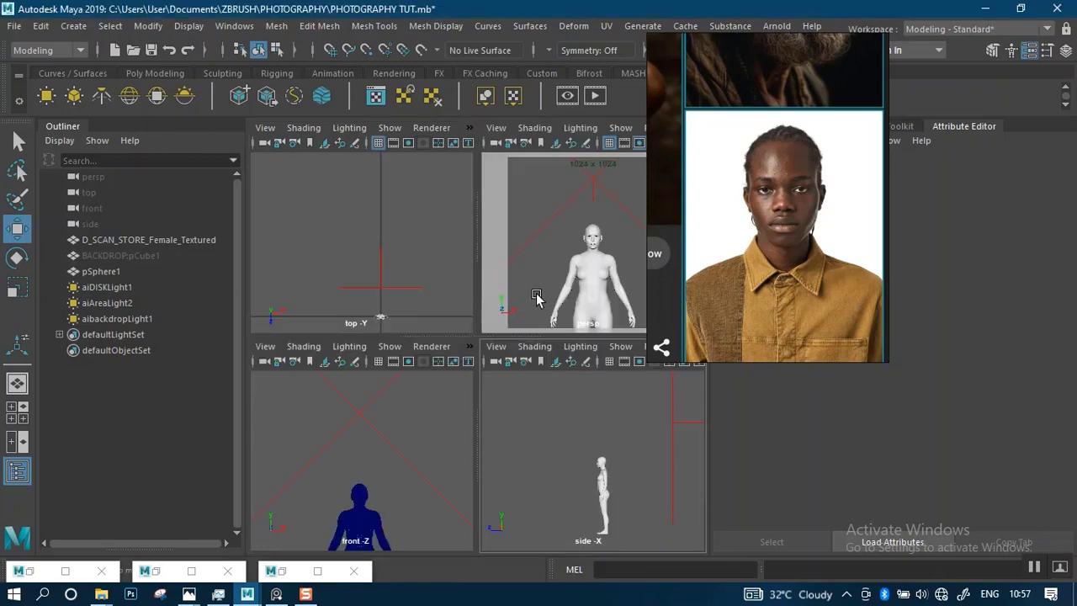
key("space")
scroll(413, 459, "down", 5)
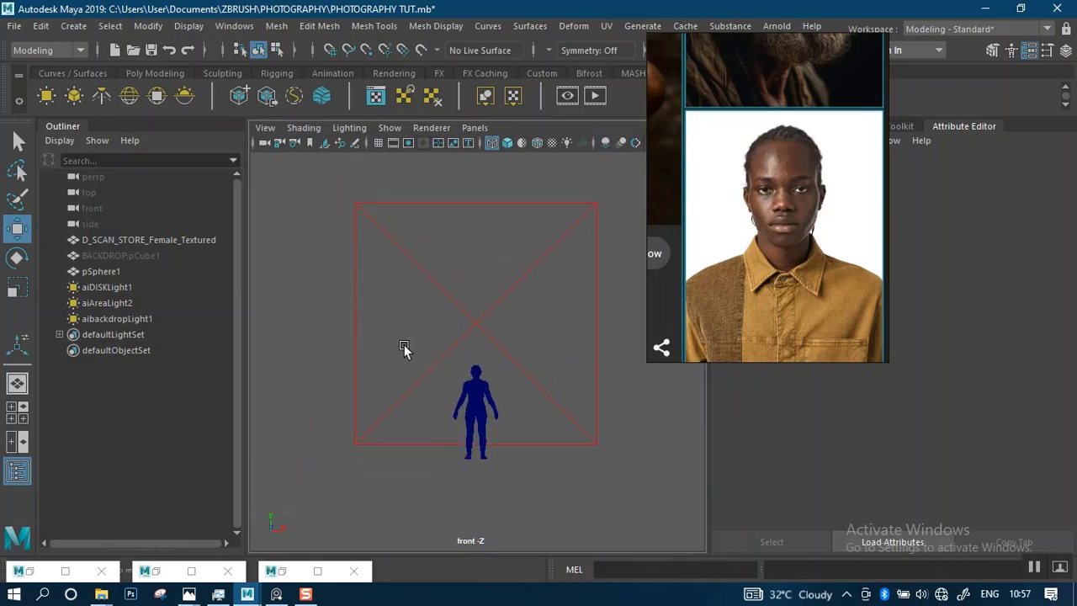
Draw a polygon plane, pPlane1, around the figure in the front view
right_click_drag(404, 344, 353, 268, "shift")
scroll(474, 325, "down", 3)
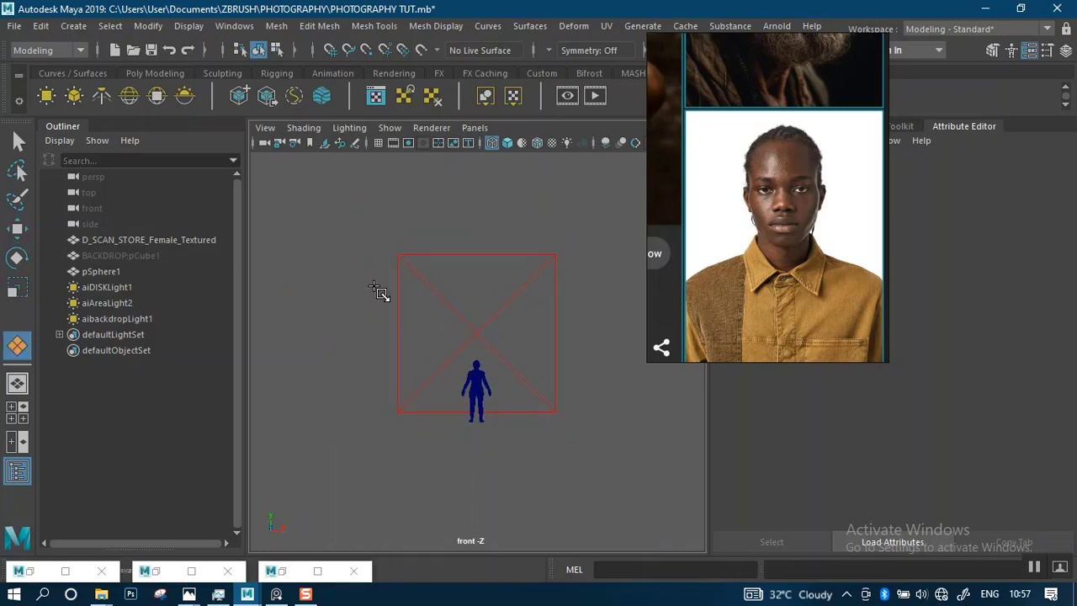
scroll(383, 290, "down", 4)
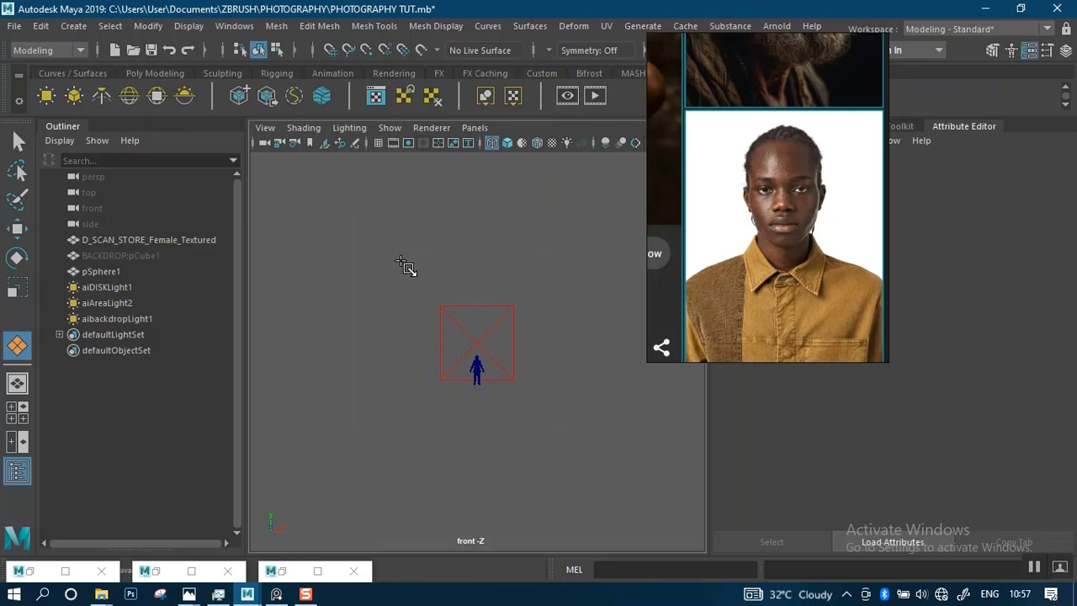
left_click_drag(400, 262, 547, 371)
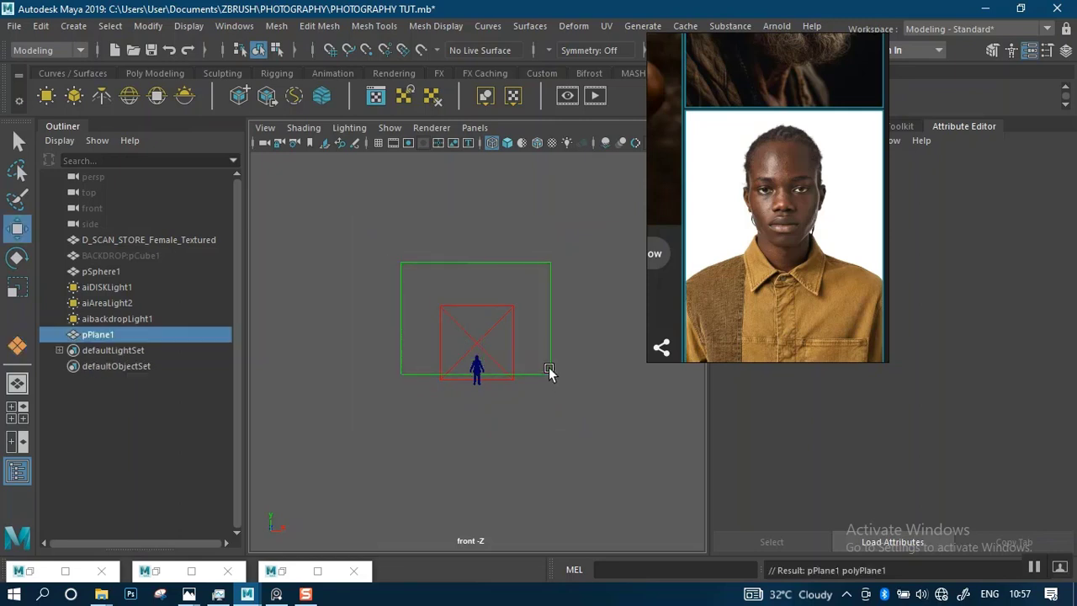
Push pPlane1 back behind the figure in the top view, then choose Assign New Material
scroll(513, 367, "up", 2)
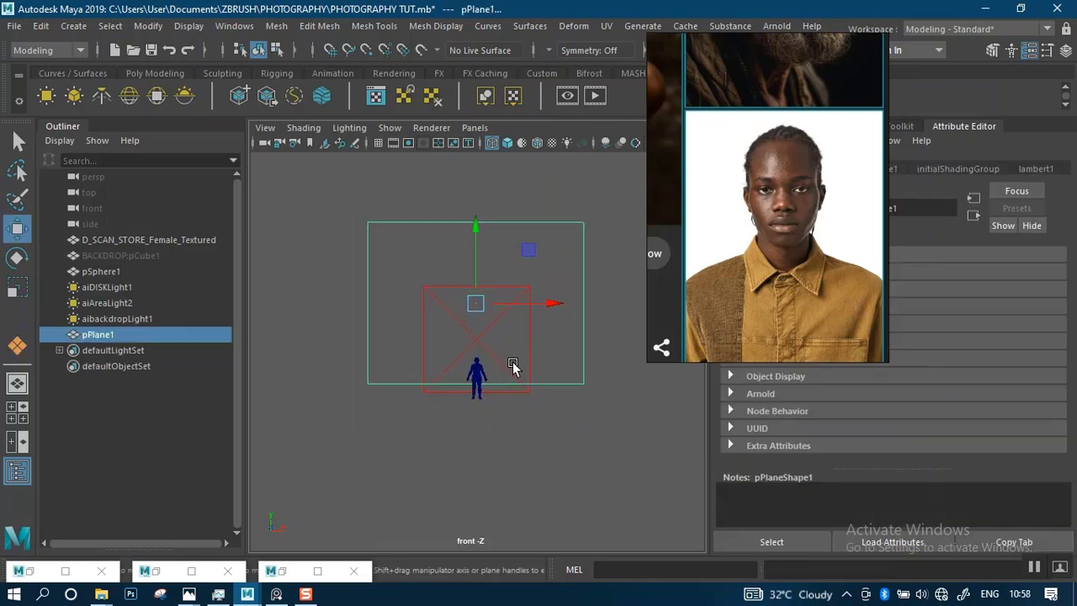
scroll(513, 368, "up", 1)
key("space")
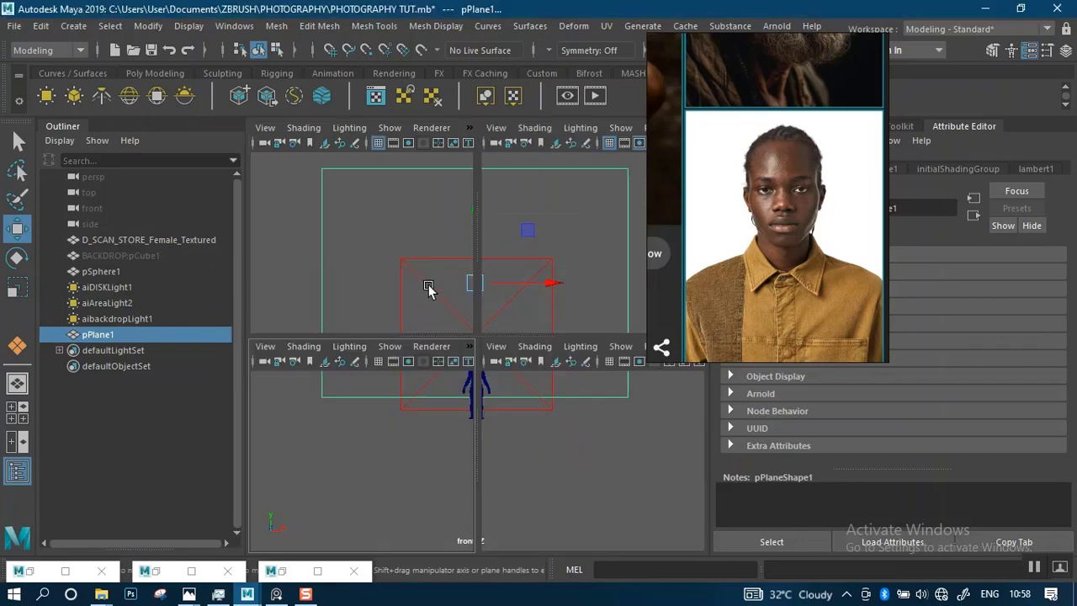
key("space")
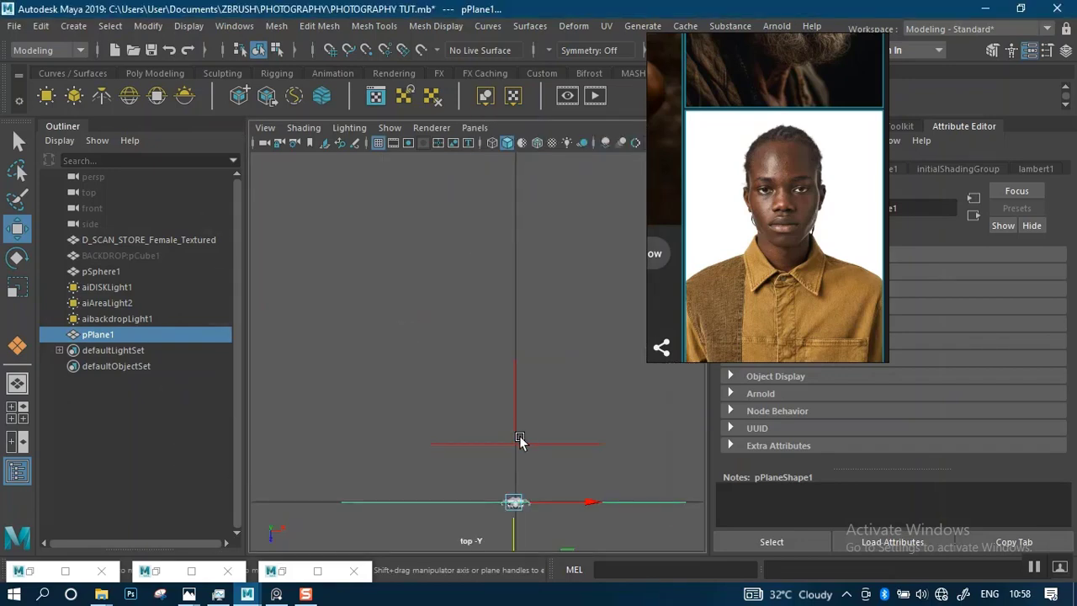
middle_click_drag(519, 435, 468, 317, "alt")
left_click_drag(486, 480, 504, 328)
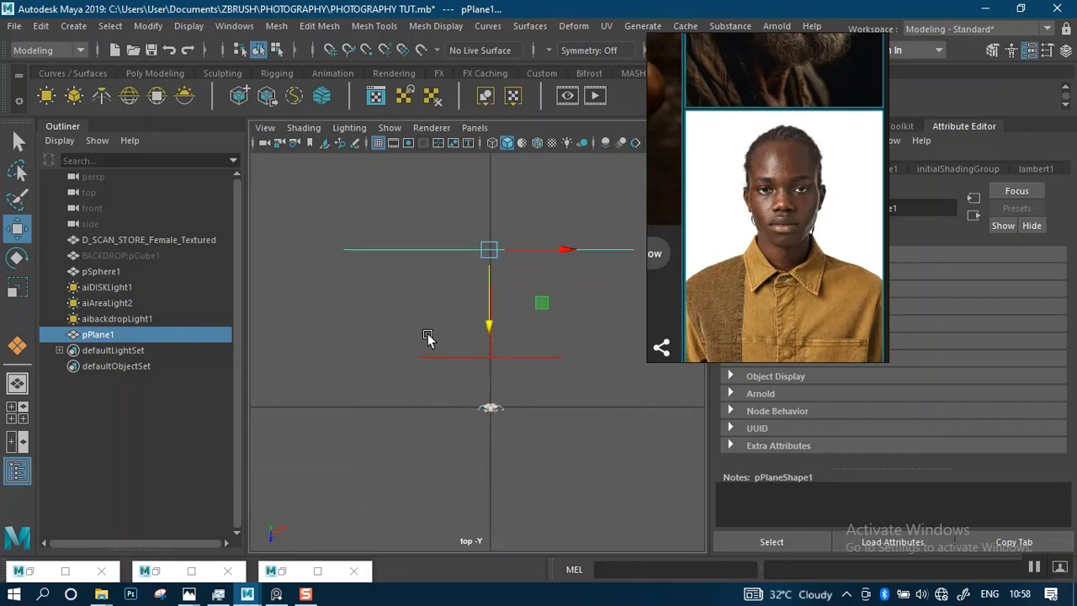
key("space")
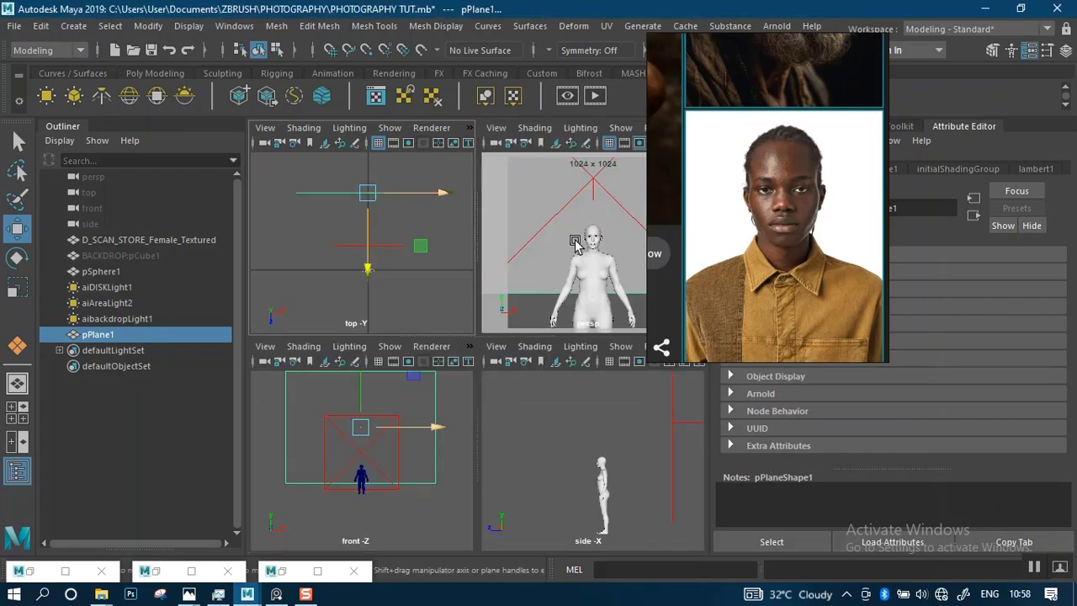
right_click_drag(565, 243, 549, 568)
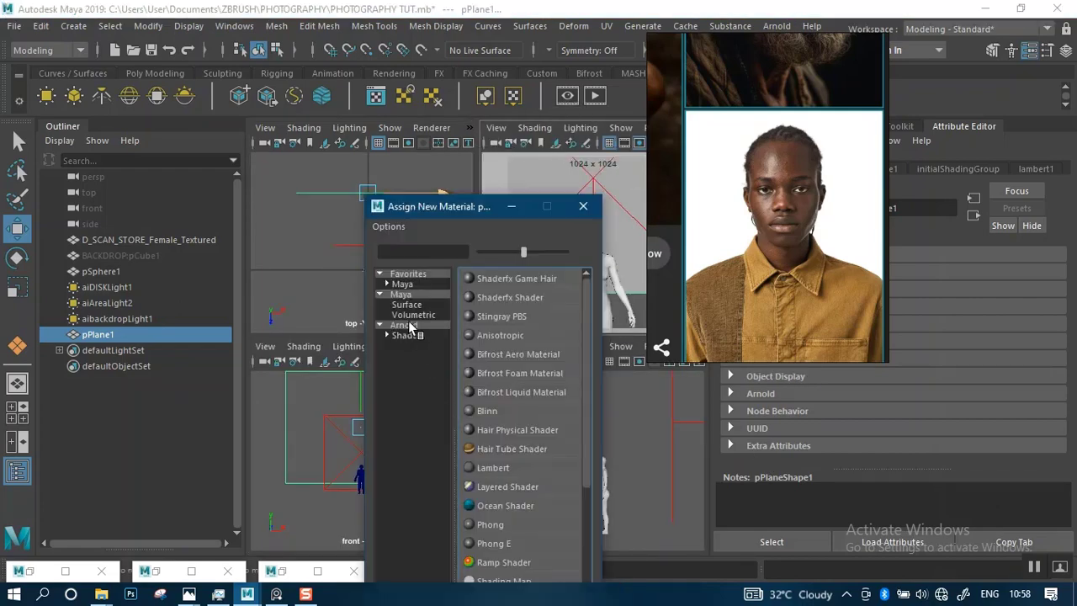
Assign a new Arnold aiStandardSurface material to pPlane1
left_click(416, 328)
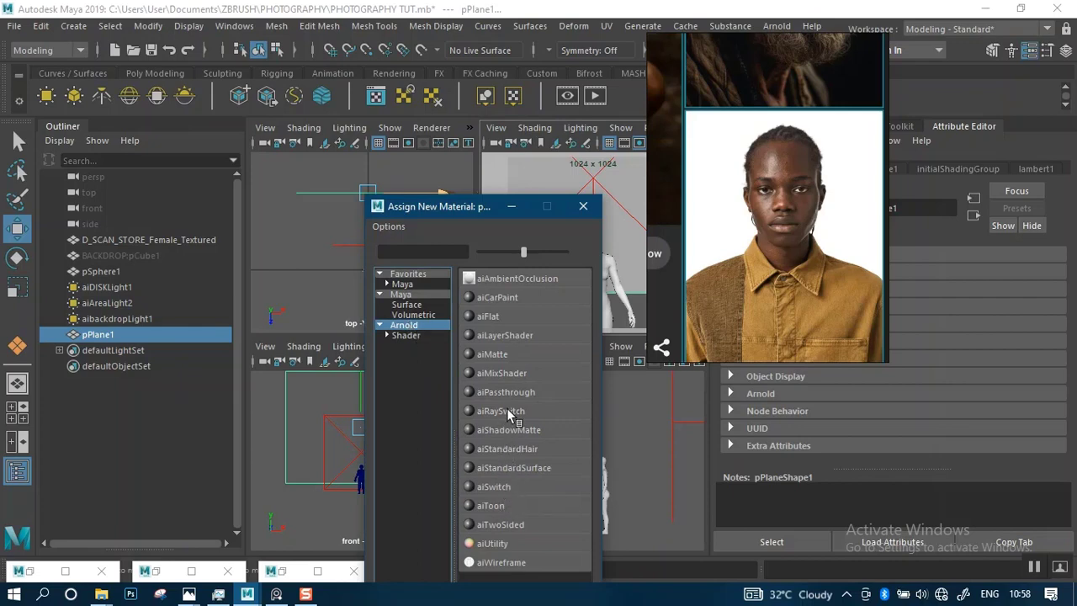
left_click(512, 467)
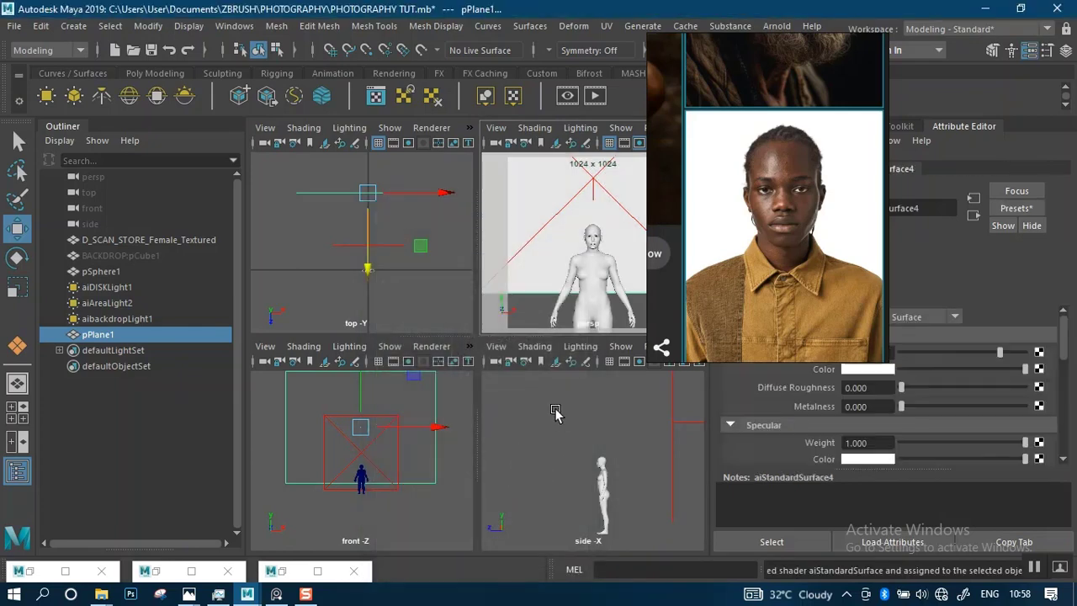
left_click_drag(751, 283, 221, 310)
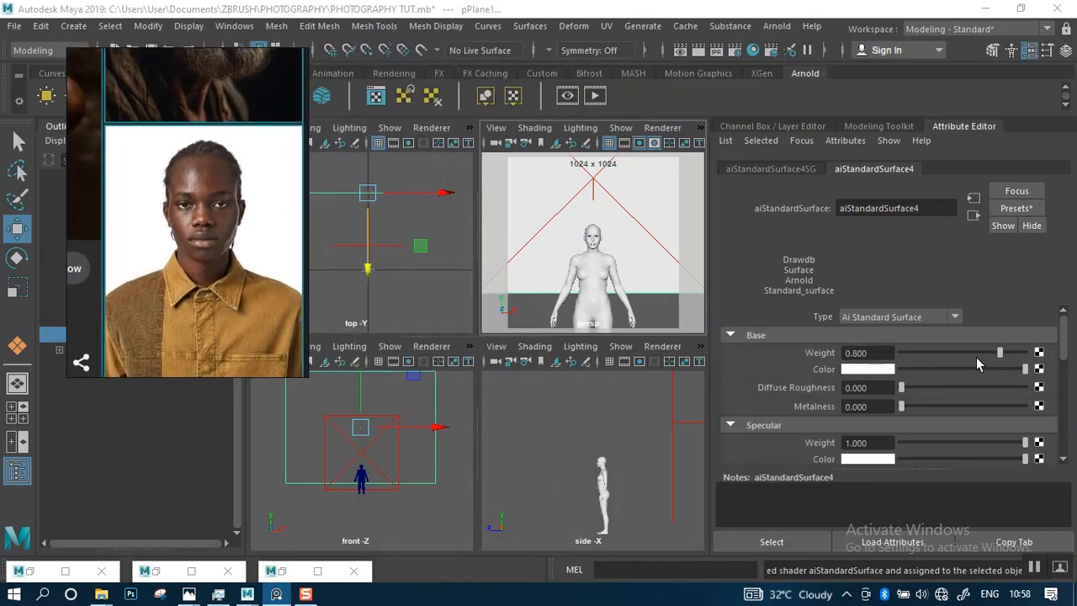
Set the plane shader's Base Weight to 1.0 and Diffuse Roughness to 0.4
left_click_drag(1001, 358, 1043, 360)
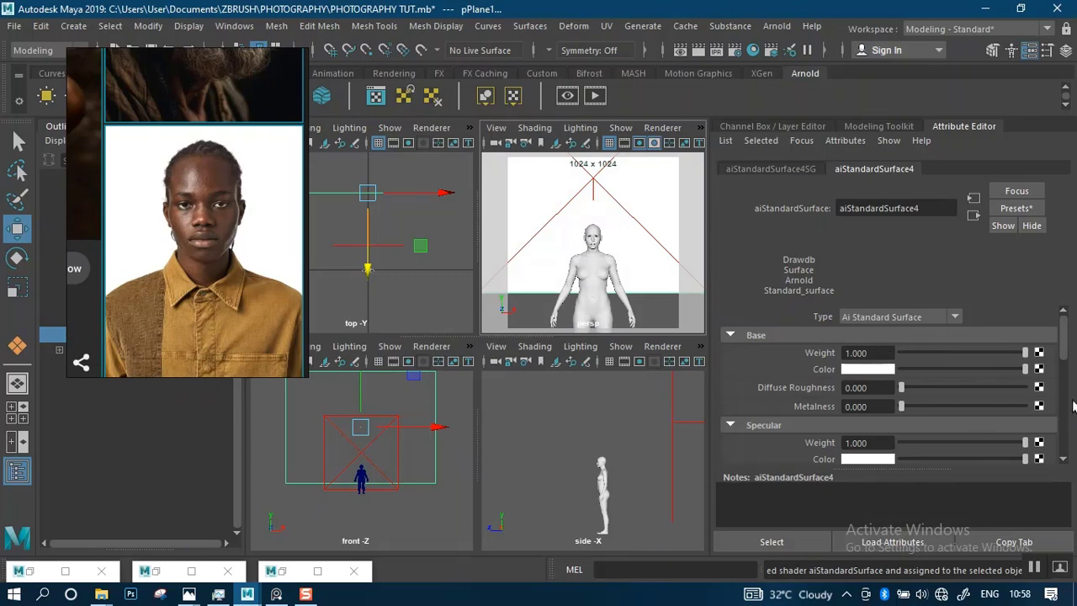
scroll(1066, 370, "down", 2)
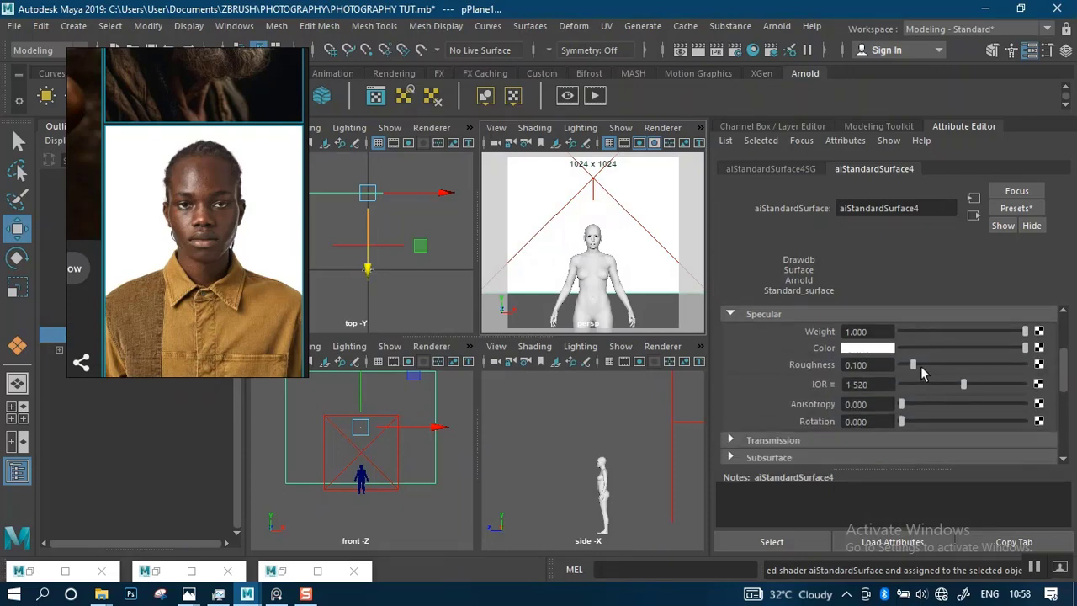
left_click_drag(925, 367, 1028, 370)
scroll(1061, 370, "up", 3)
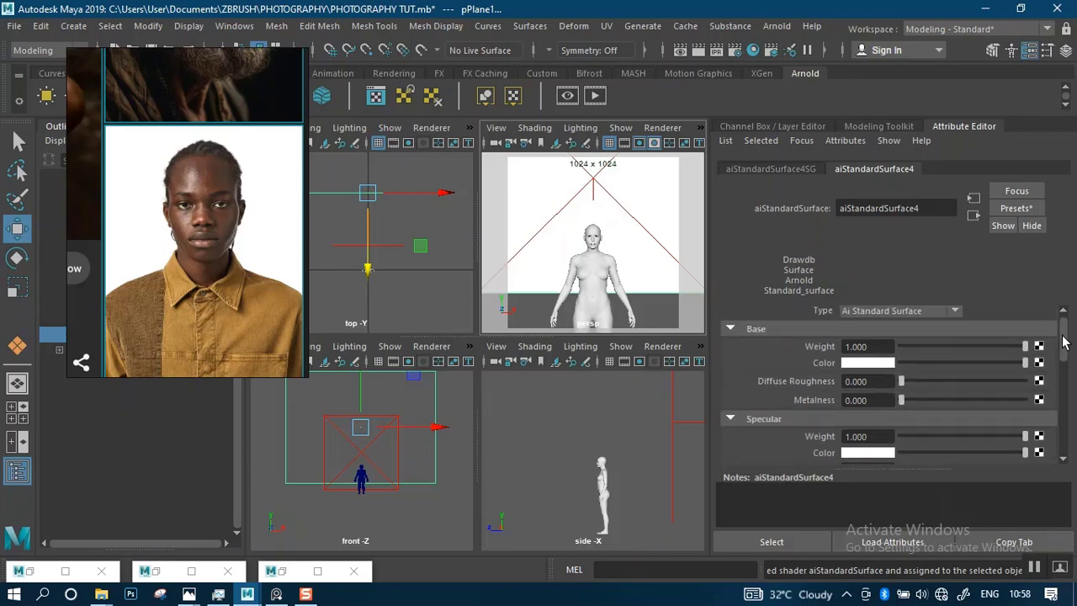
left_click_drag(901, 384, 949, 384)
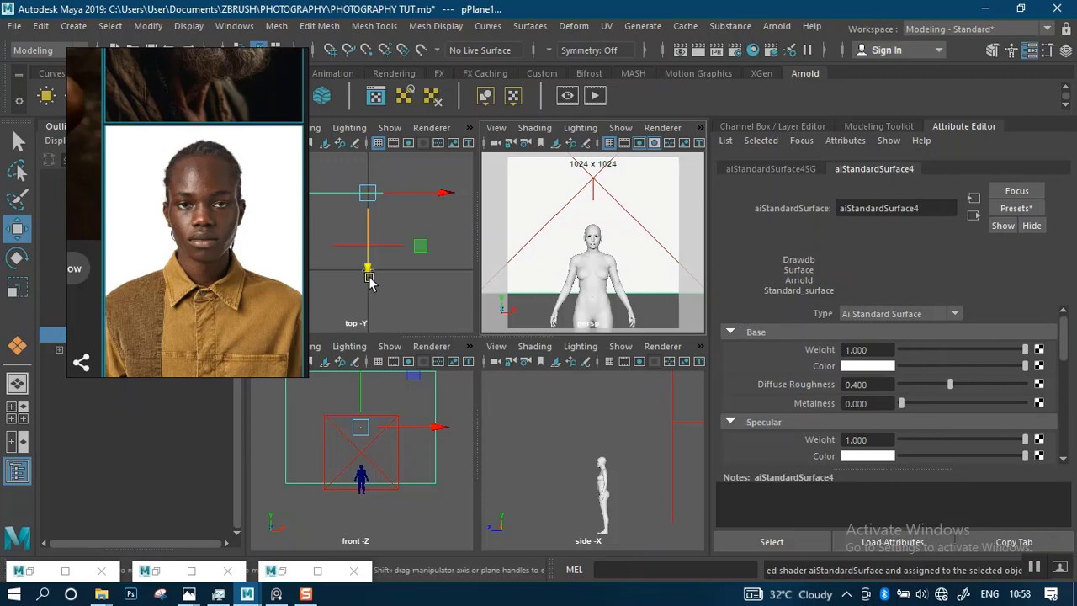
left_click(283, 572)
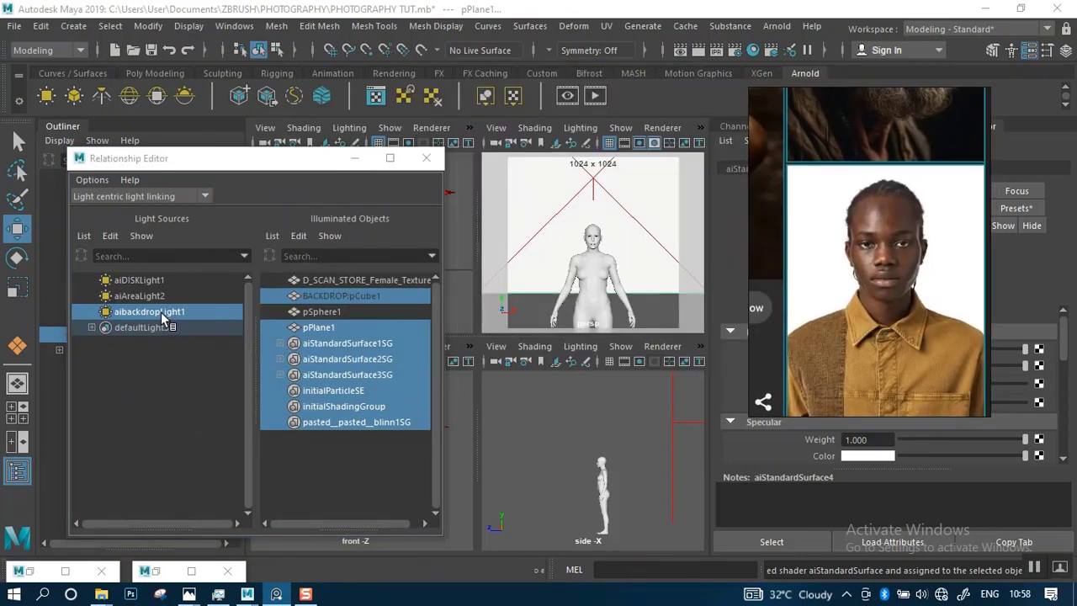
Unlink BACKDROP:pCube1 from aibackdropLight1 and start an interactive Arnold render
left_click(329, 296)
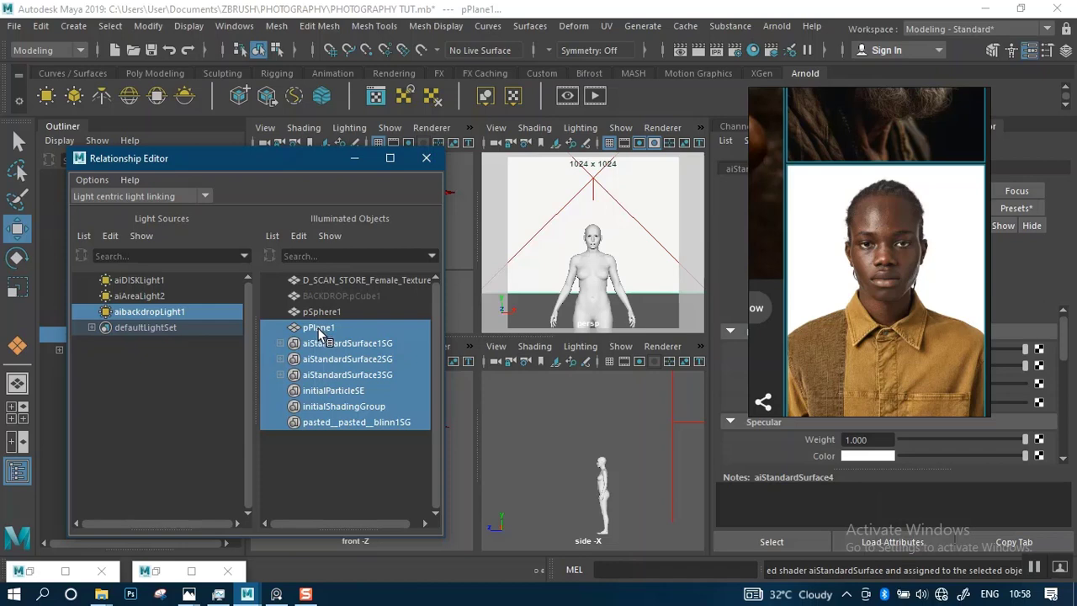
left_click(88, 563)
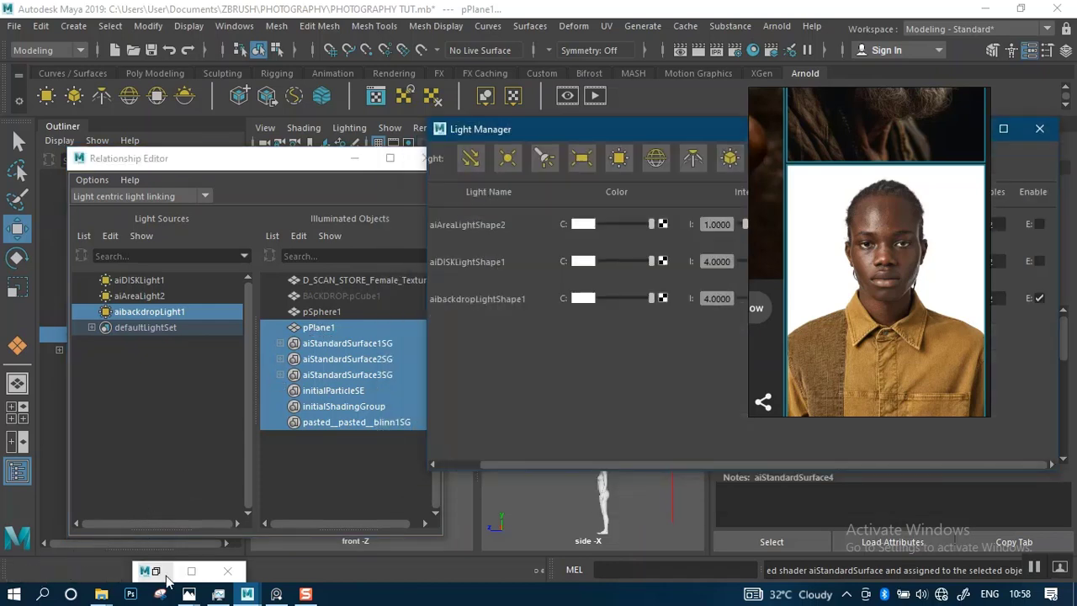
left_click(191, 570)
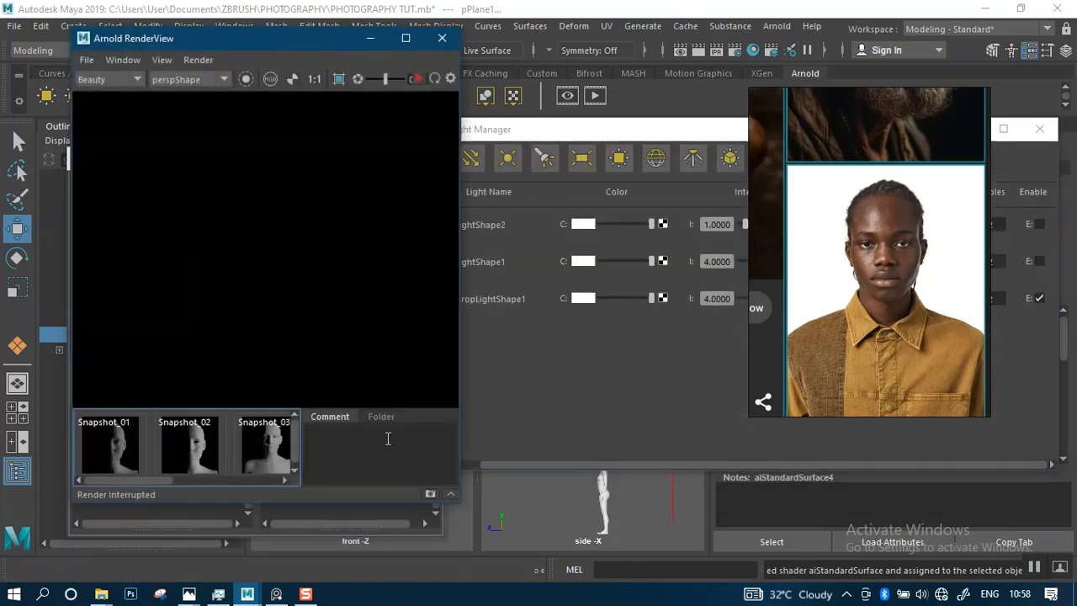
left_click(418, 78)
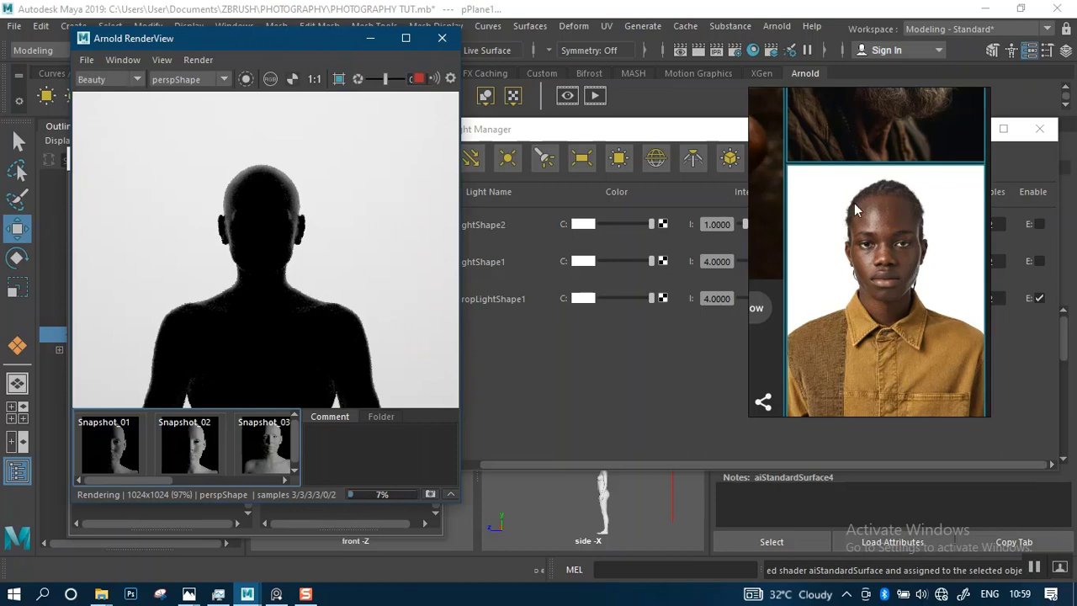
Move the reference photo aside and put away the Light Manager
left_click_drag(854, 203, 659, 210)
left_click(972, 135)
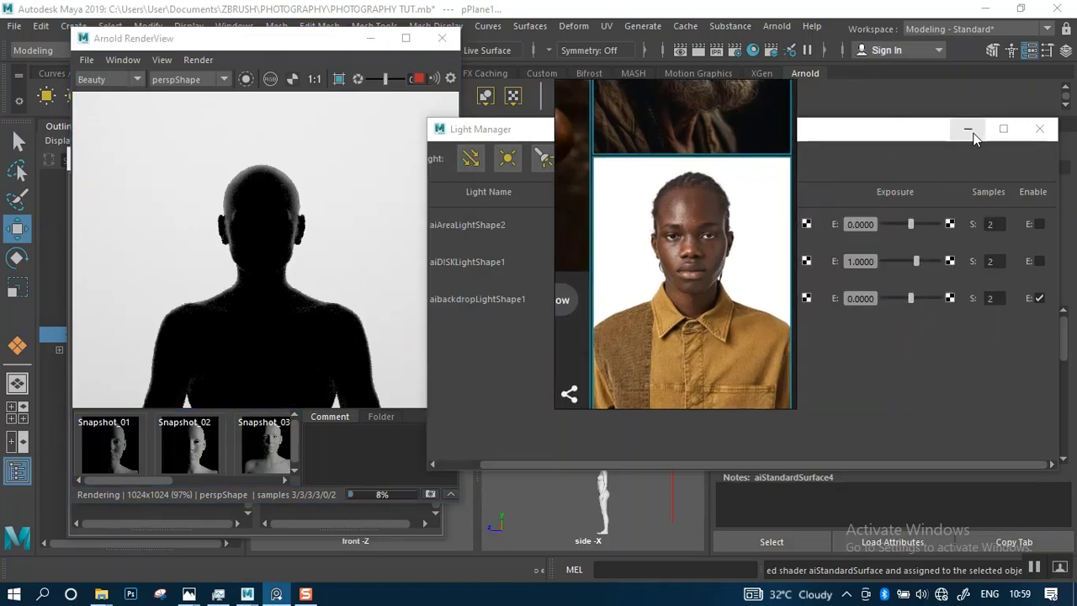
left_click(972, 132)
left_click_drag(672, 320, 669, 173)
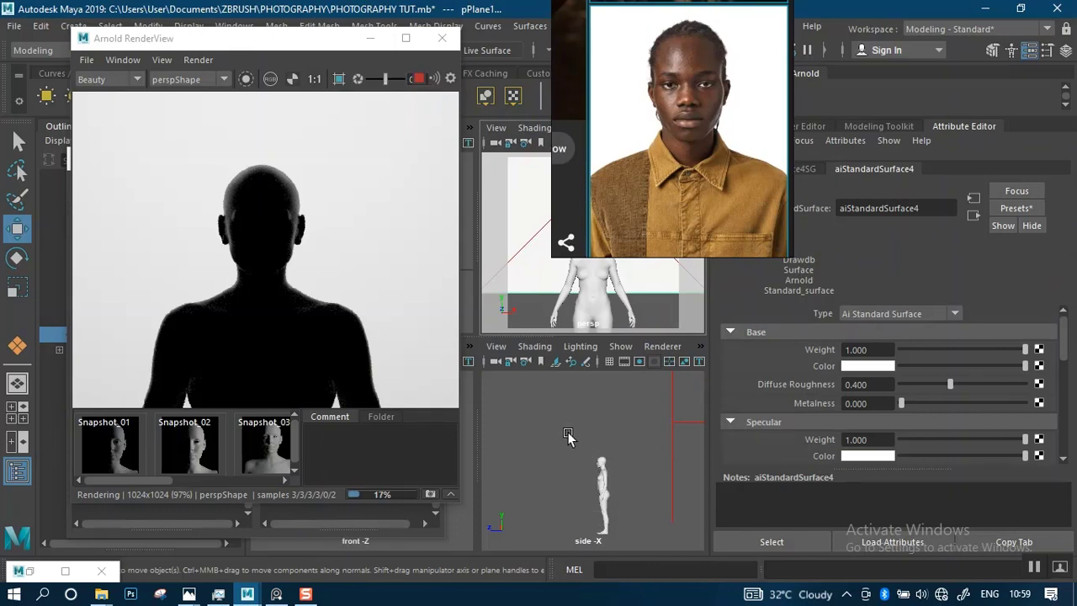
Stop the render and slide pPlane1 along its axis in the side view
scroll(556, 431, "down", 1)
scroll(556, 431, "down", 3)
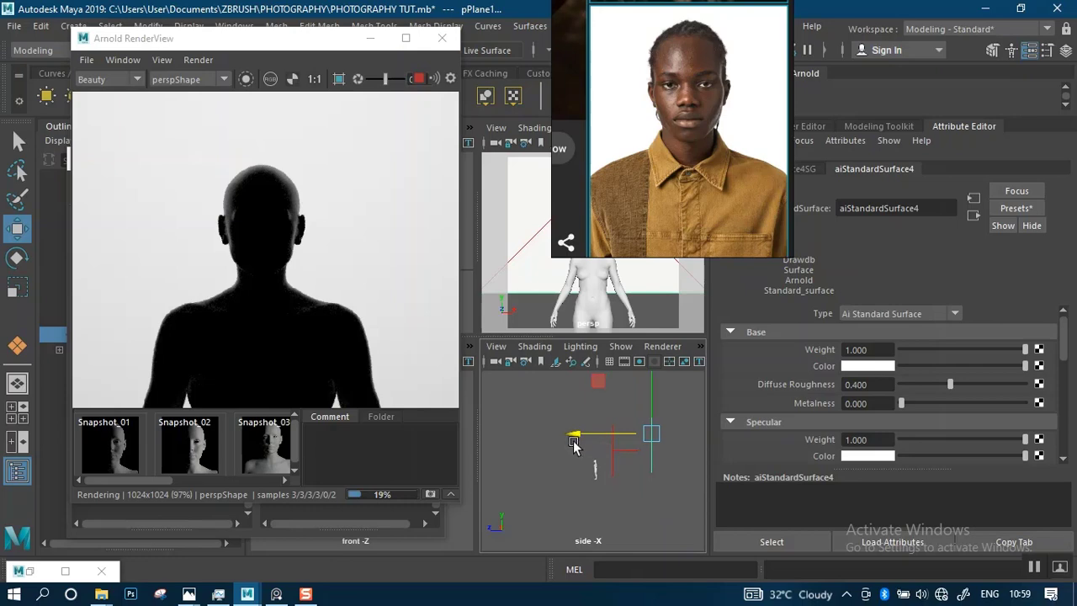
left_click_drag(577, 439, 603, 440)
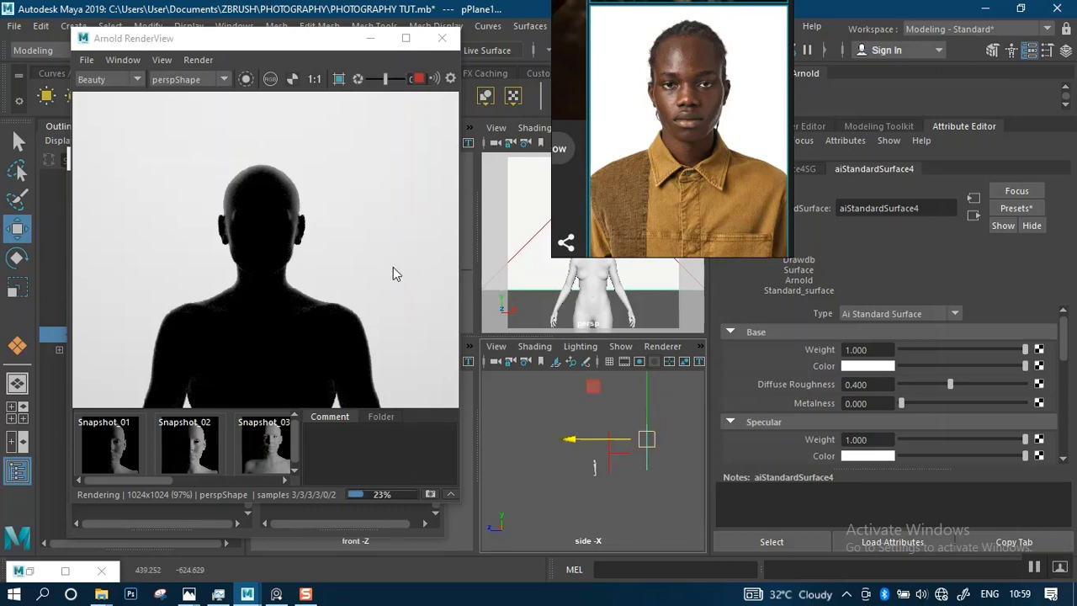
left_click(418, 78)
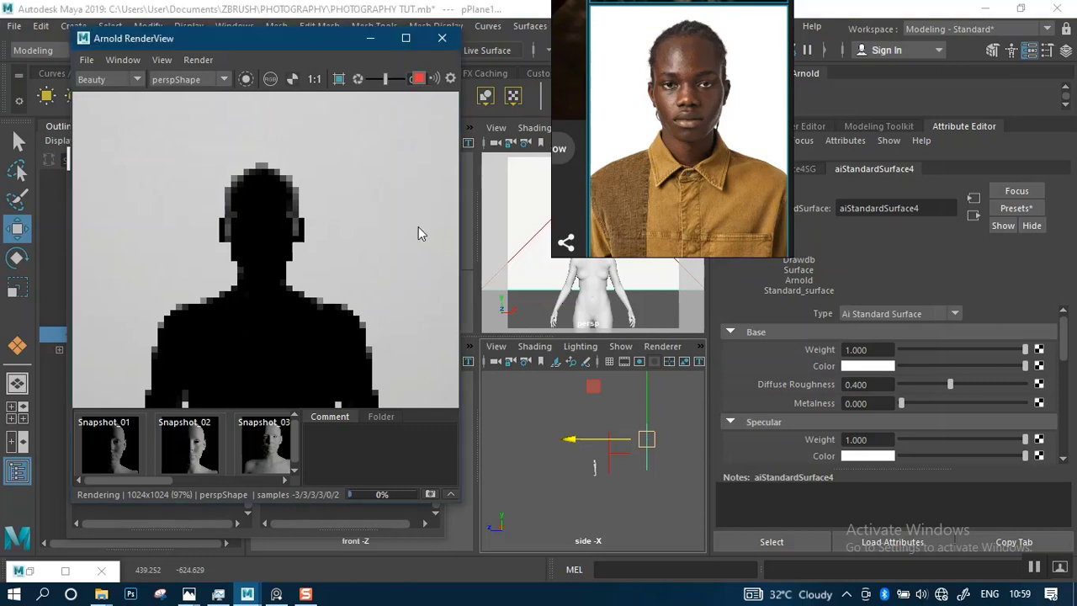
left_click(566, 508)
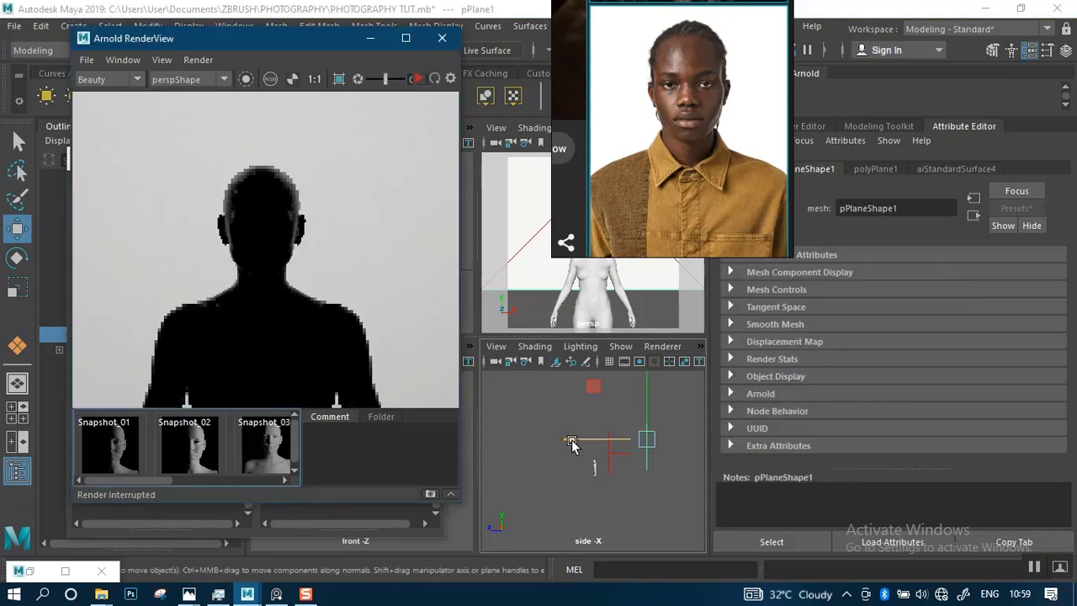
left_click_drag(570, 443, 637, 446)
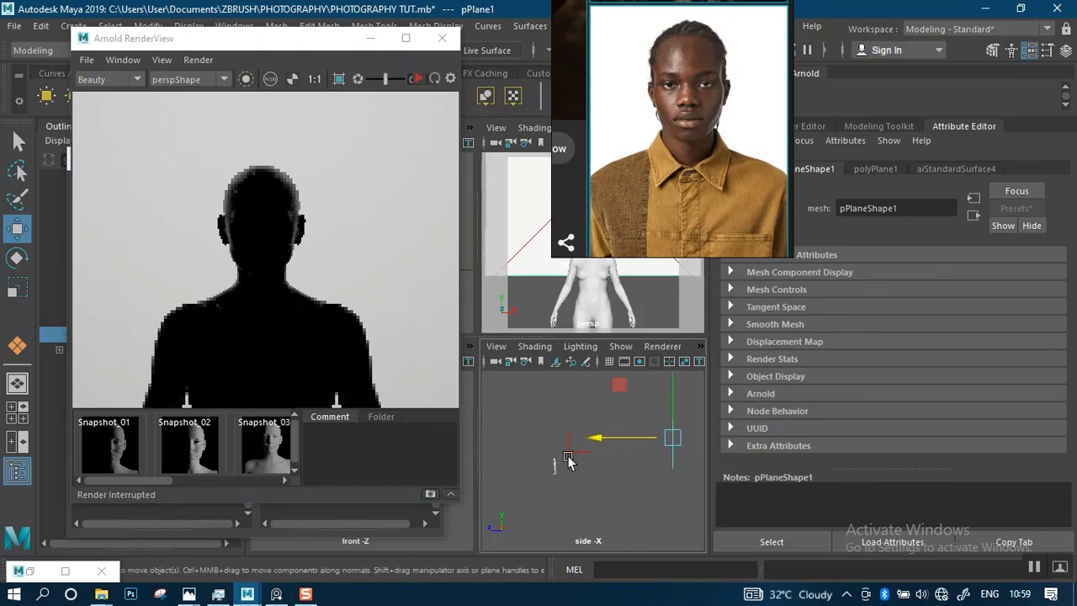
Slide aibackdropLight1 along its Z axis relative to the figure and plane
left_click(570, 450)
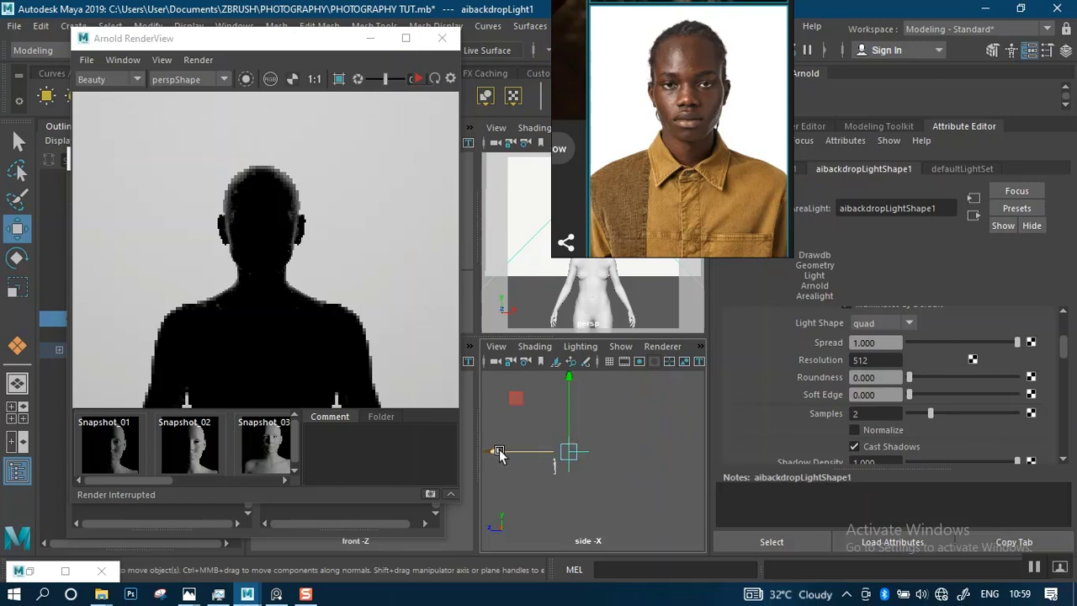
left_click_drag(495, 452, 543, 454)
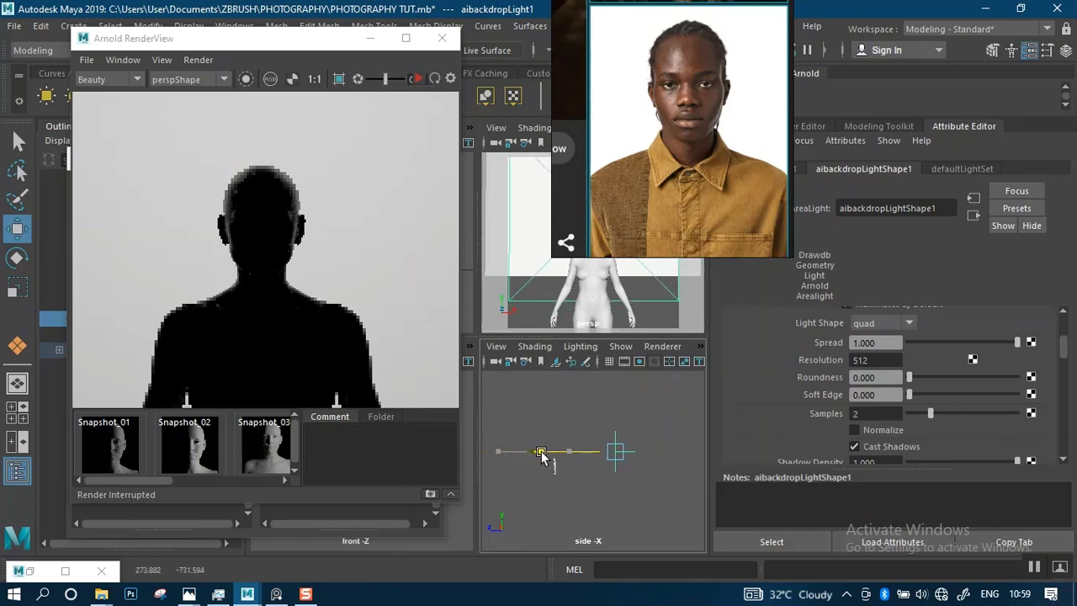
left_click(669, 444)
middle_click_drag(616, 471, 570, 463, "alt")
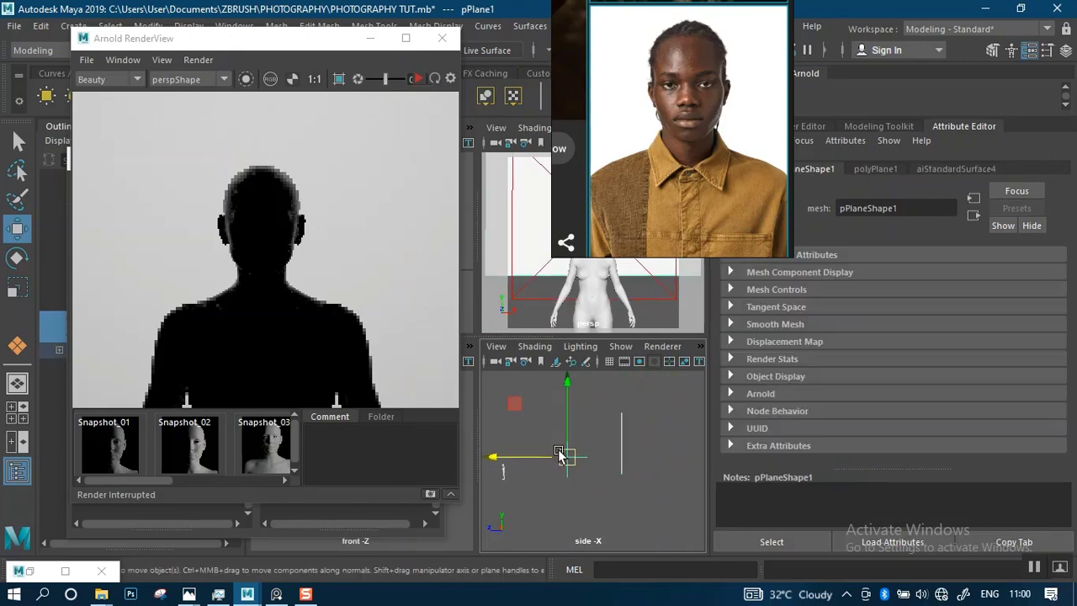
left_click(508, 458)
left_click_drag(507, 459, 511, 458)
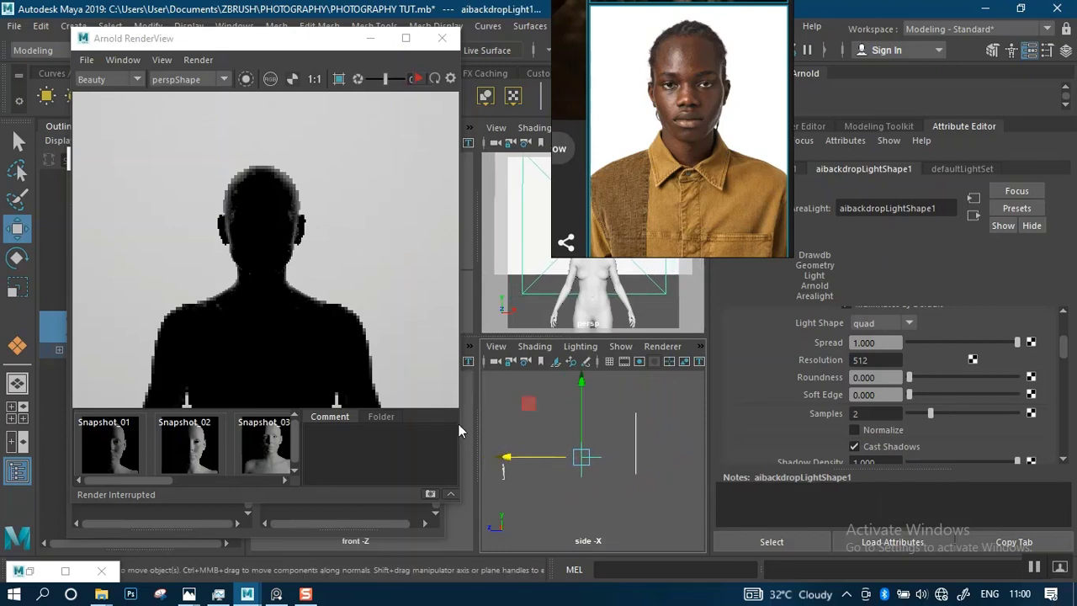
Re-render in Arnold with the new placement and reselect the backdrop light
left_click(417, 79)
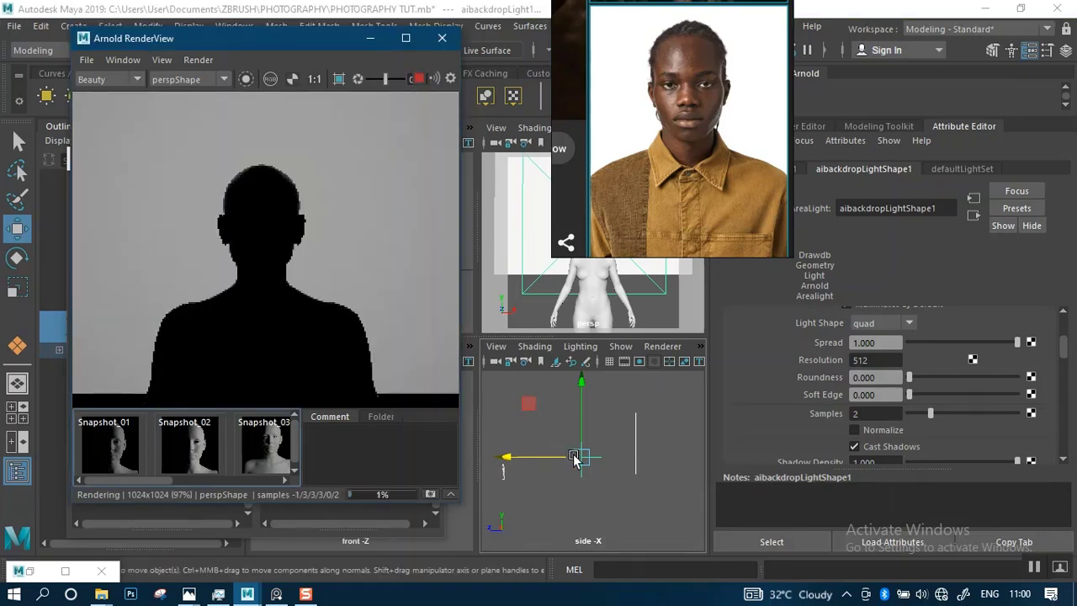
left_click(601, 439)
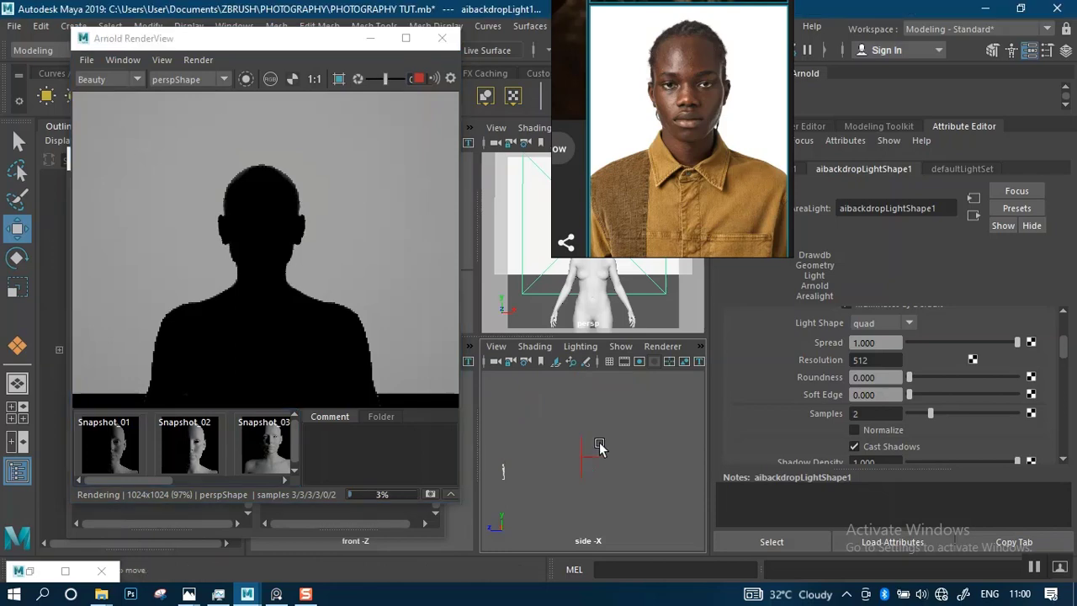
left_click(578, 456)
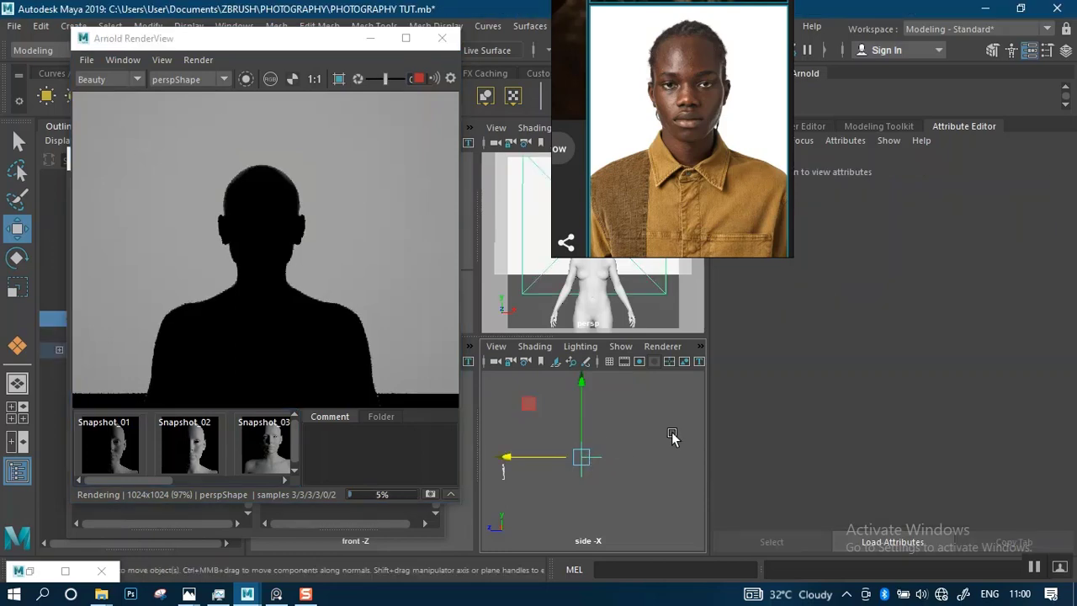
scroll(1062, 360, "up", 3)
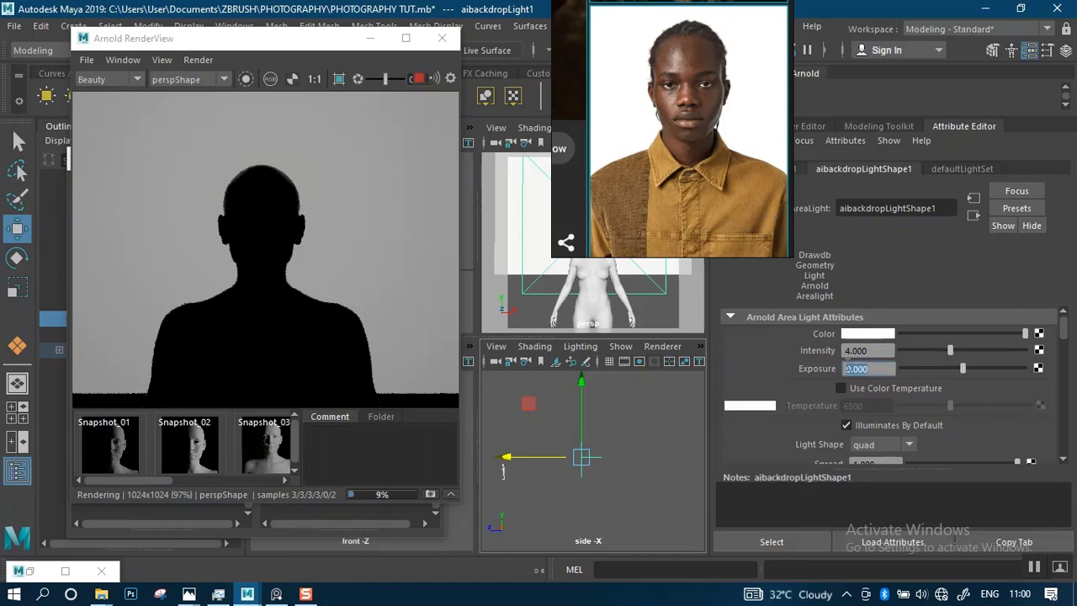
type("1")
key("Return")
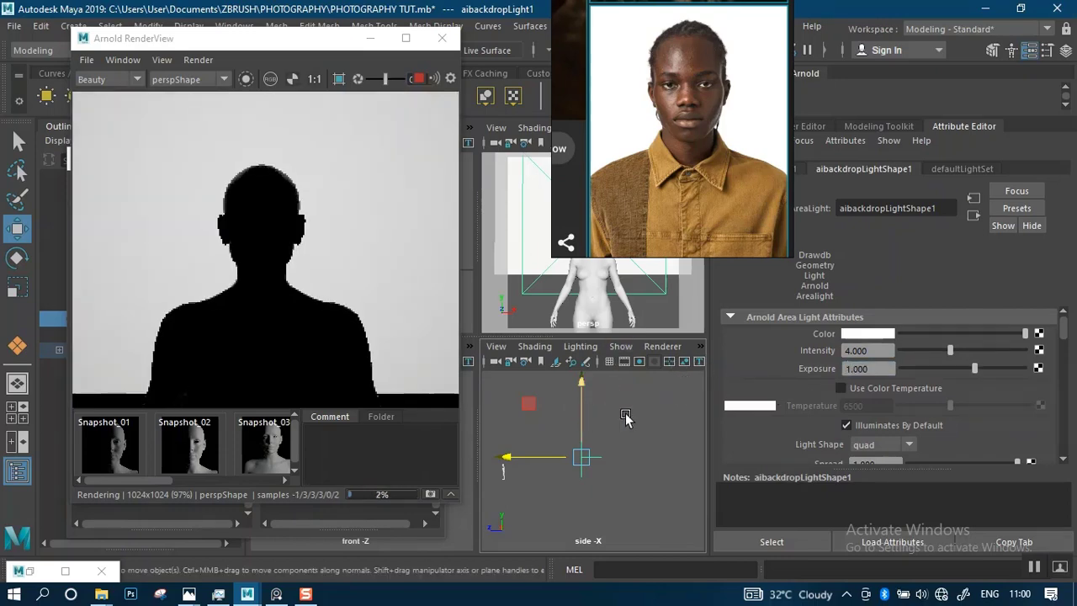
left_click(560, 460)
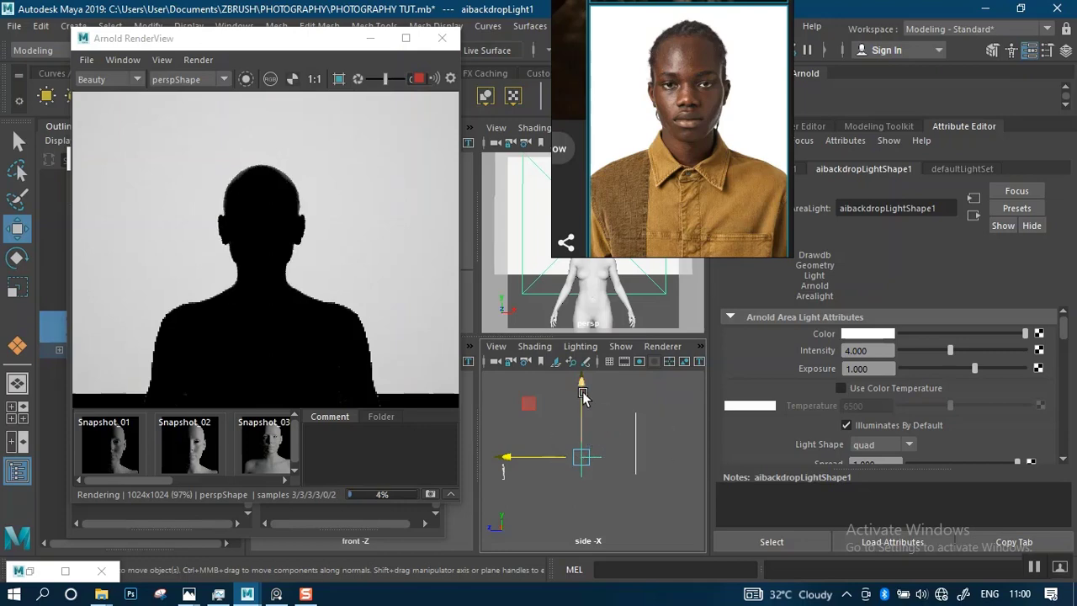
left_click_drag(580, 400, 582, 408)
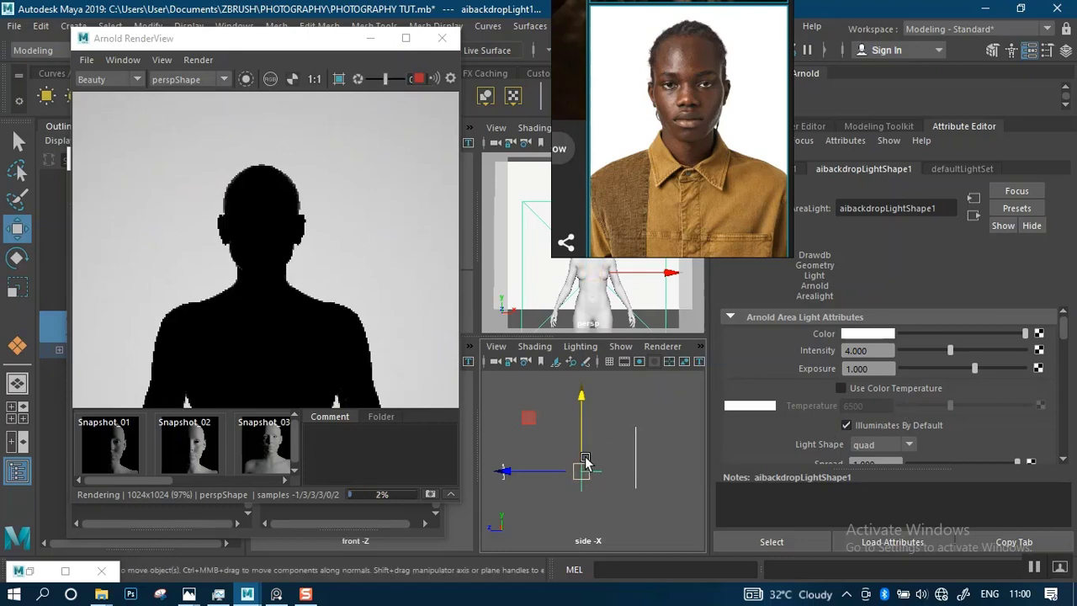
left_click(564, 444)
left_click_drag(568, 442, 603, 503)
key("r")
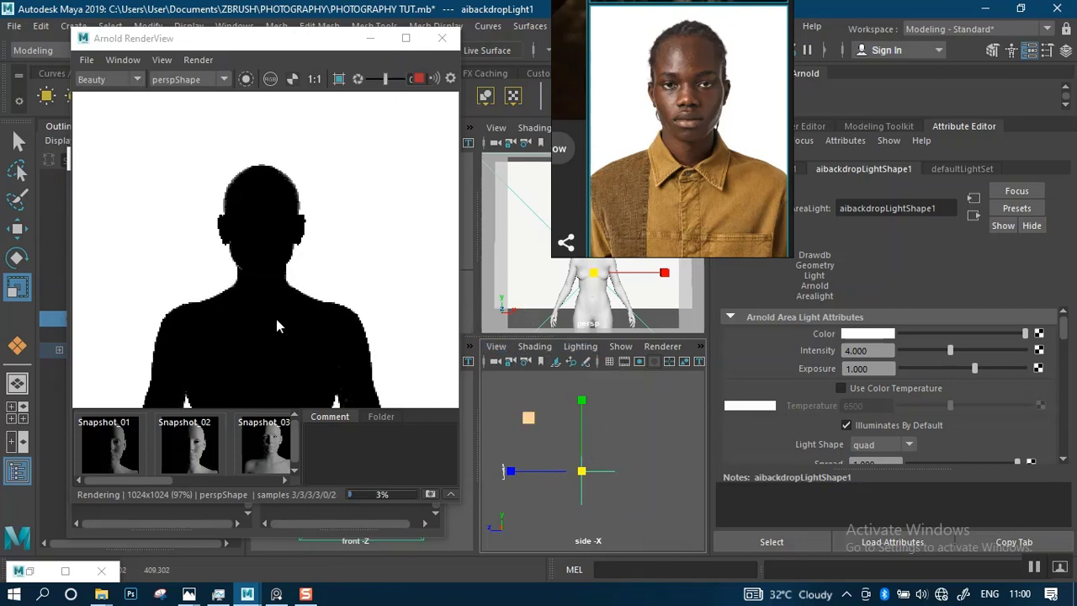
scroll(269, 320, "down", 2)
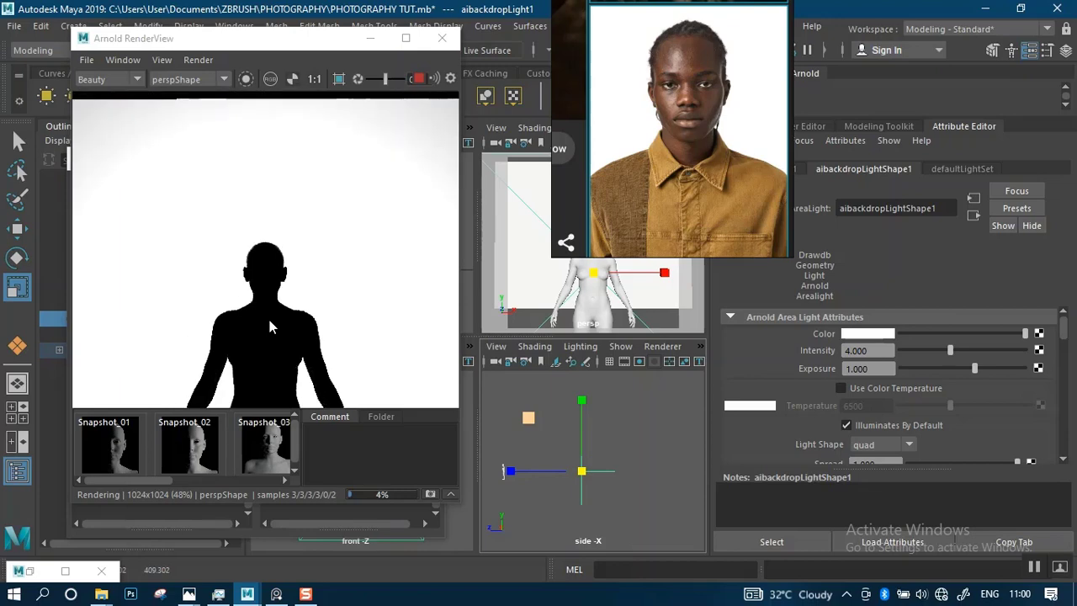
left_click(269, 319)
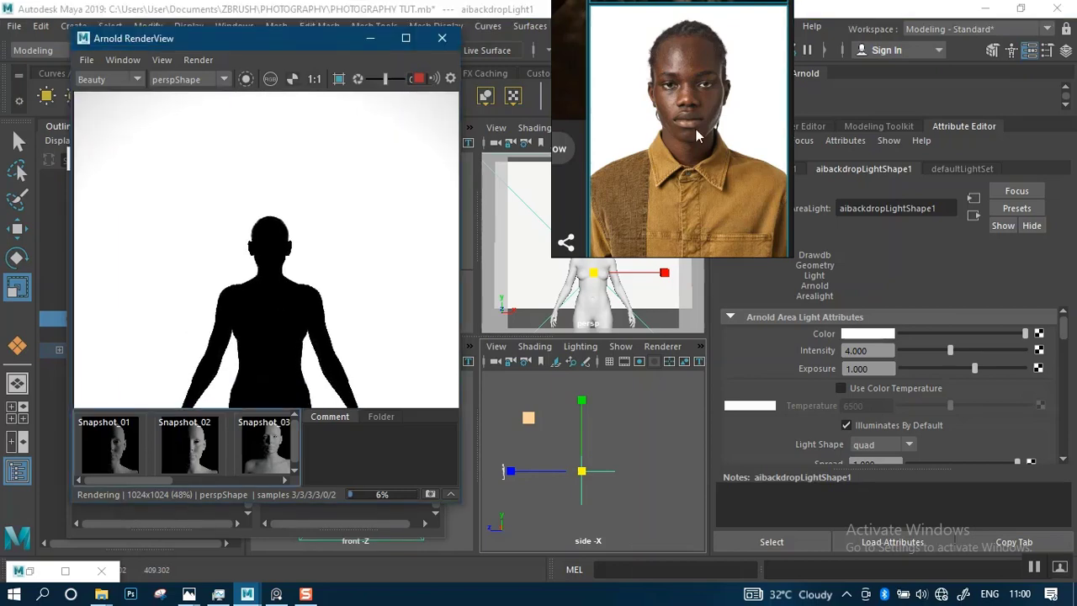
scroll(301, 323, "up", 2)
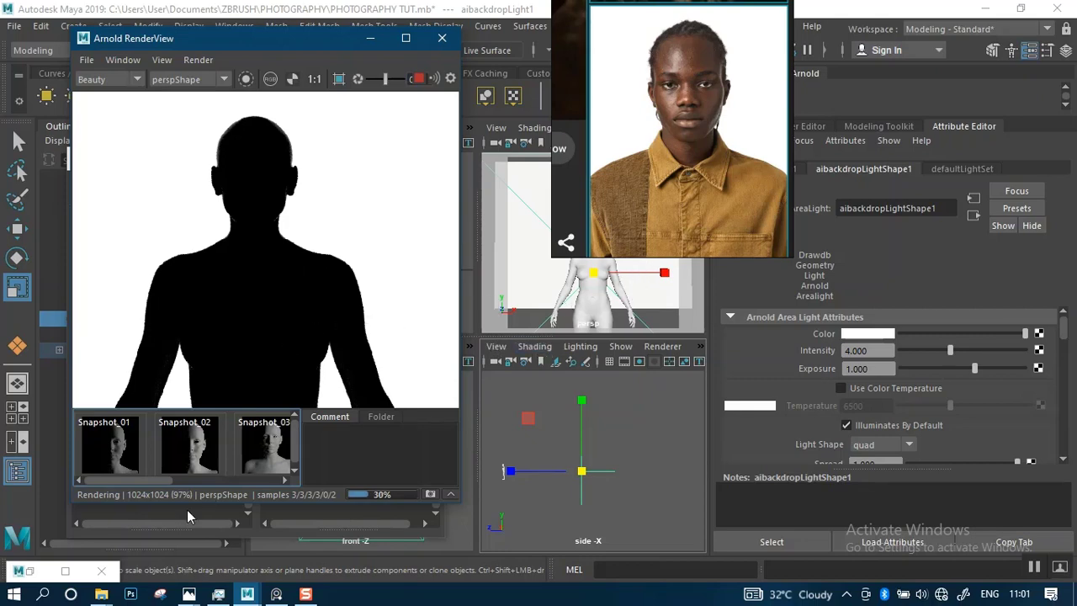
Enable aiDISKLightShape1 and aiAreaLightShape2 in the Light Manager
left_click(65, 570)
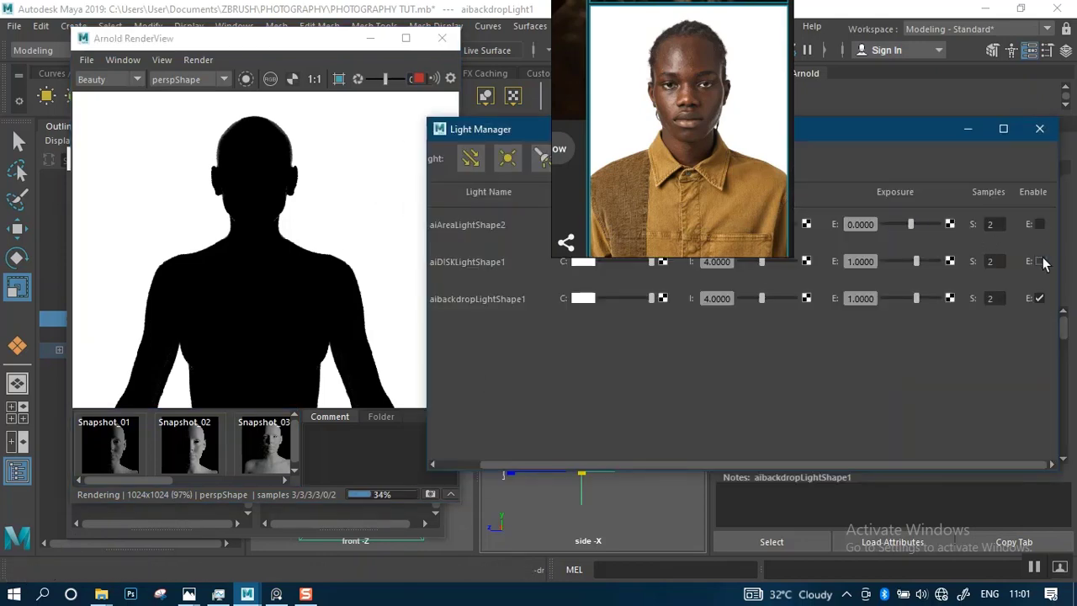
left_click(1041, 262)
left_click(1039, 225)
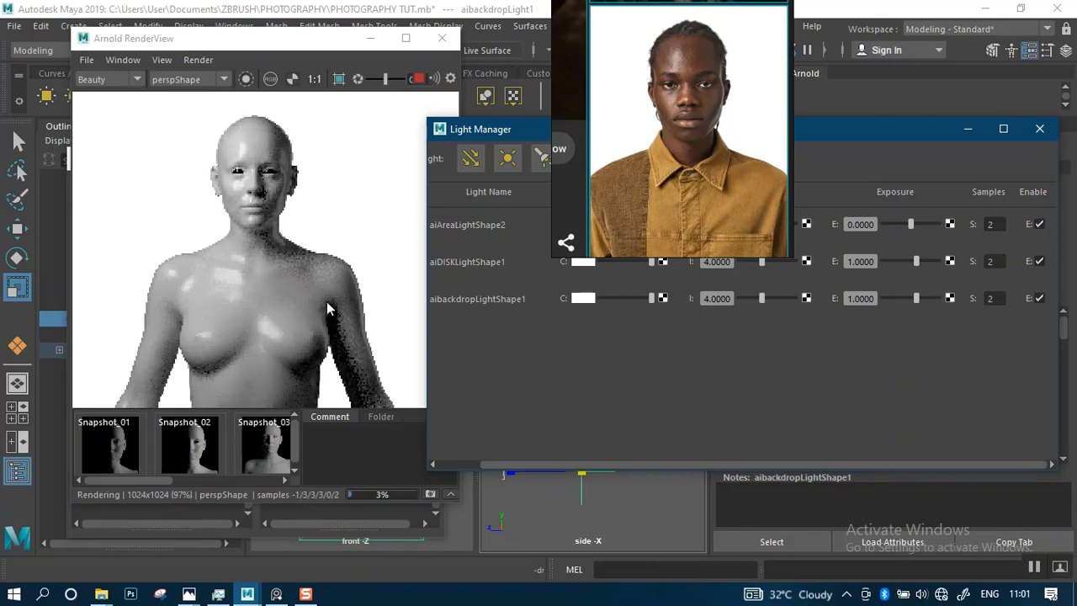
scroll(728, 96, "up", 5)
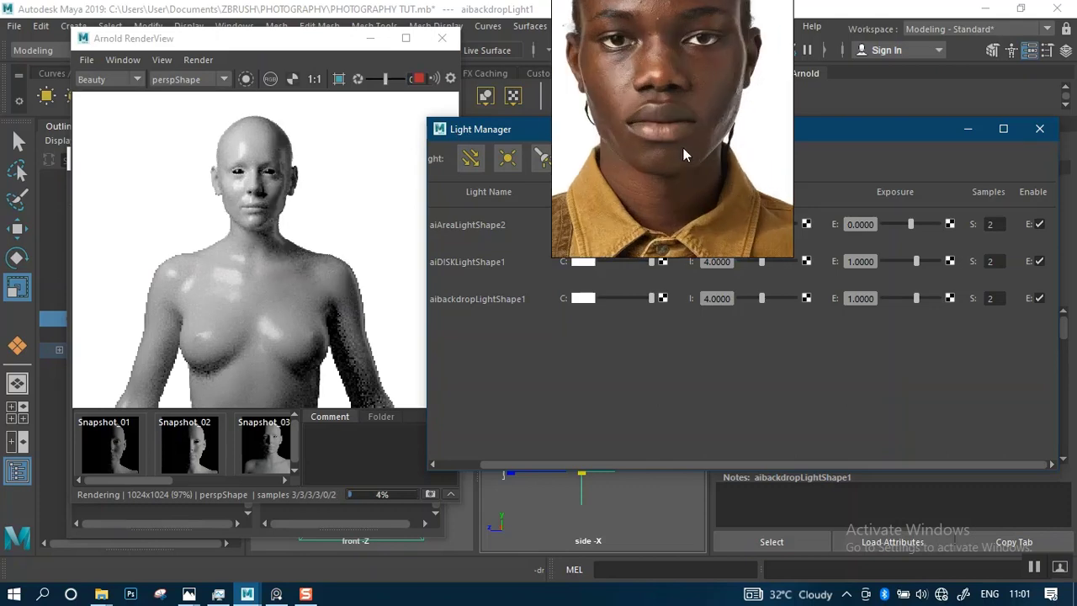
scroll(726, 220, "down", 5)
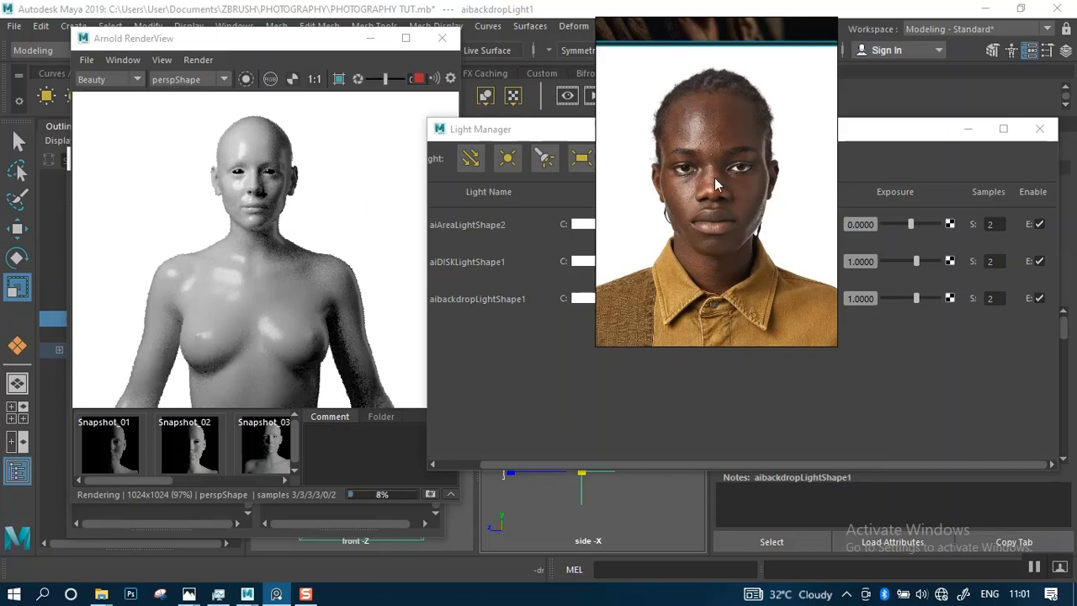
scroll(717, 183, "down", 1)
scroll(719, 189, "down", 1)
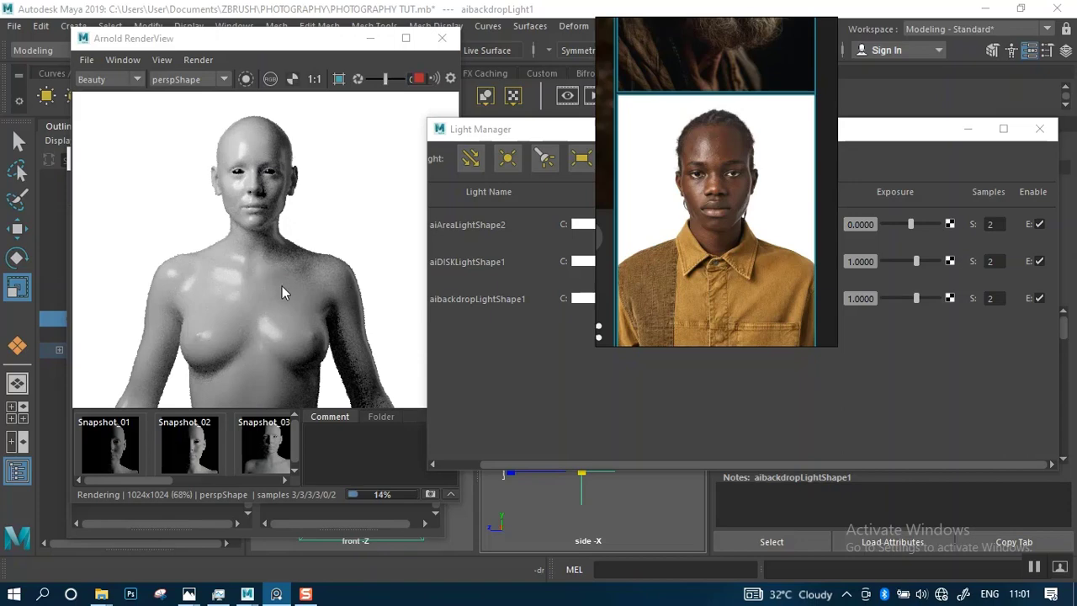
scroll(282, 286, "down", 5)
scroll(282, 286, "up", 2)
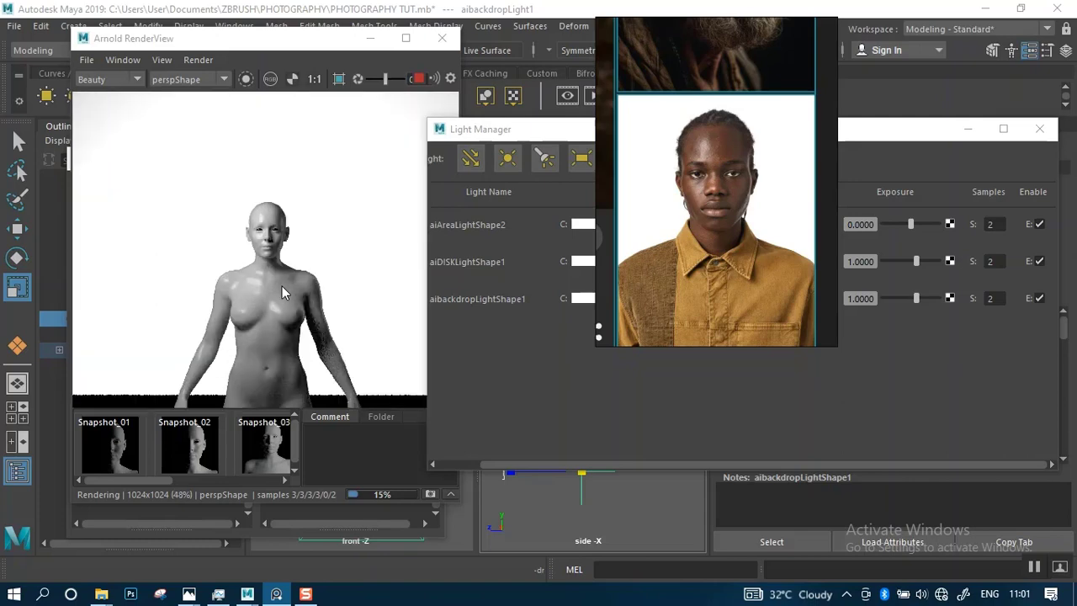
scroll(282, 286, "down", 3)
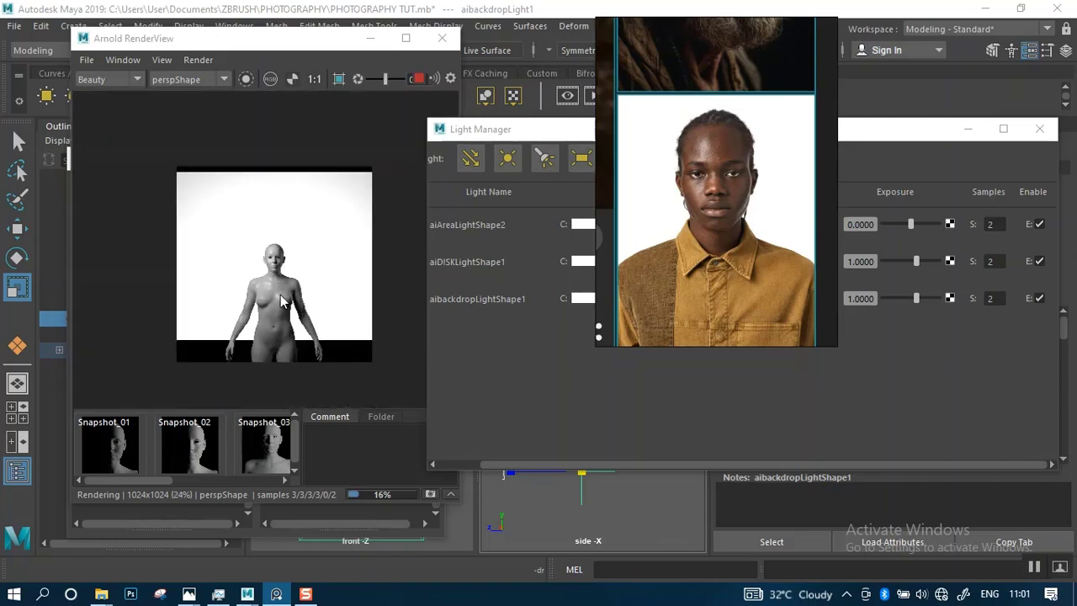
scroll(258, 348, "up", 1)
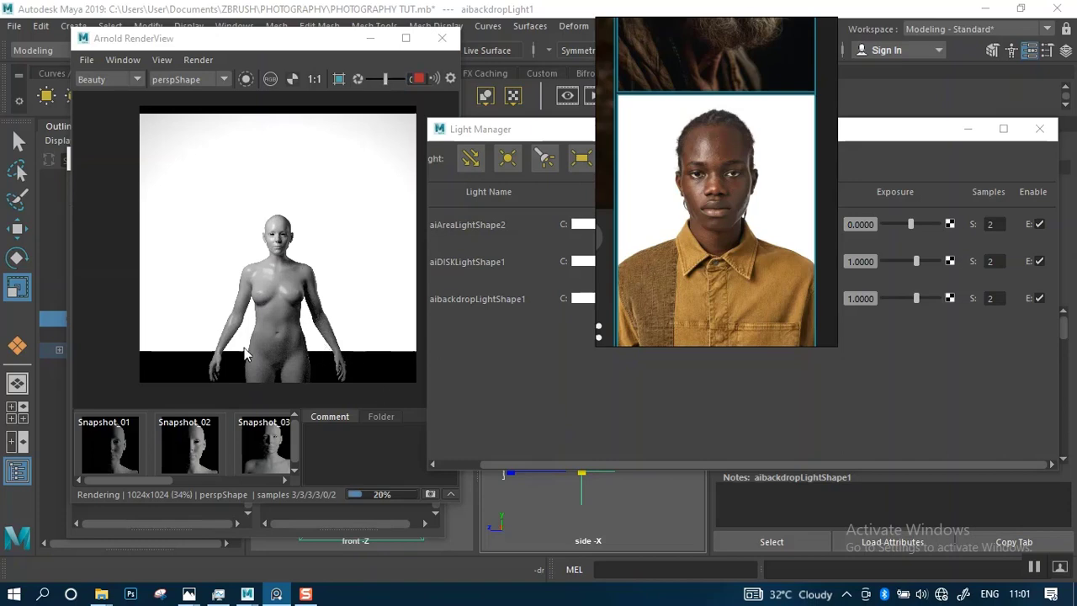
scroll(286, 253, "up", 3)
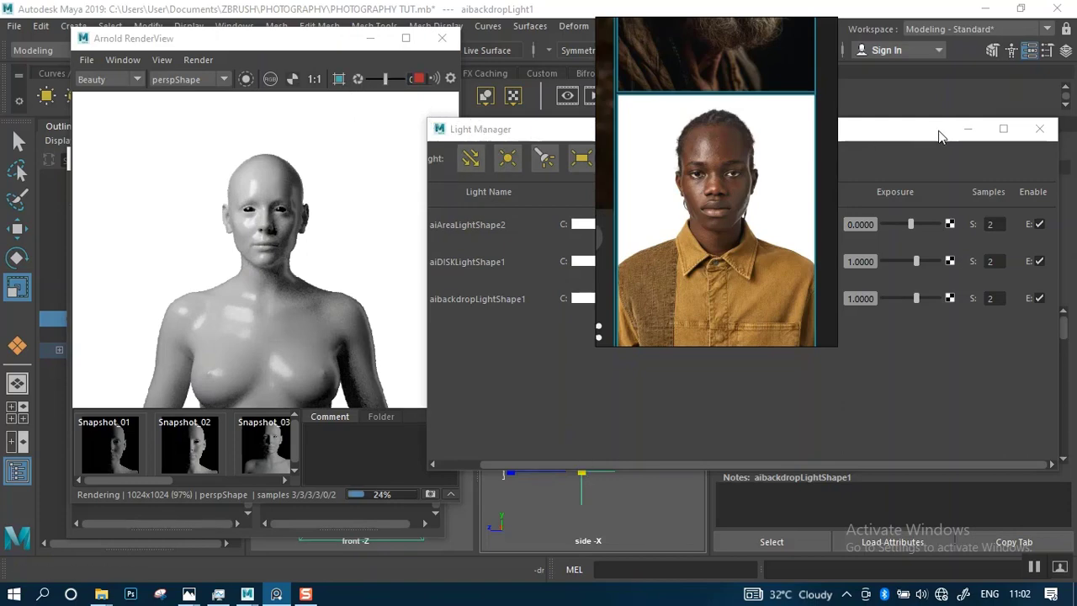
Switch the persp viewport to look through front_cam
left_click(969, 129)
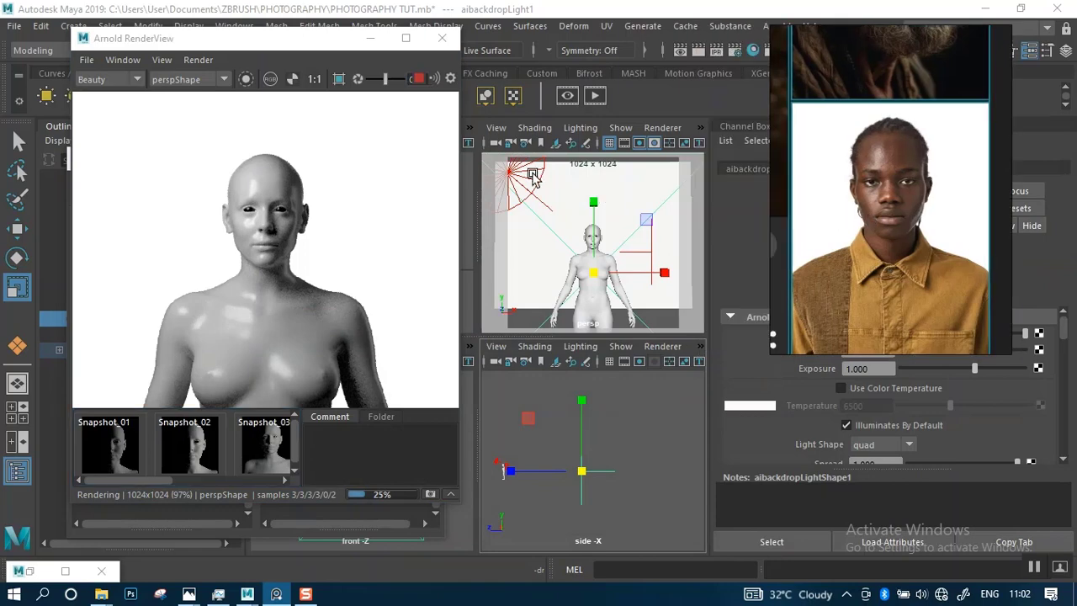
left_click(496, 127)
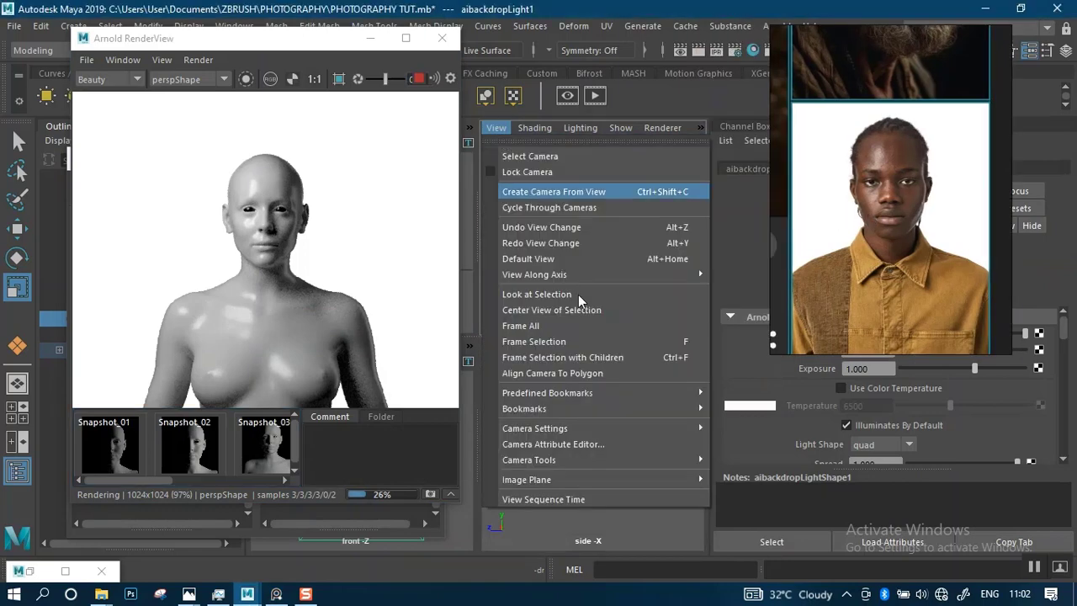
left_click(736, 409)
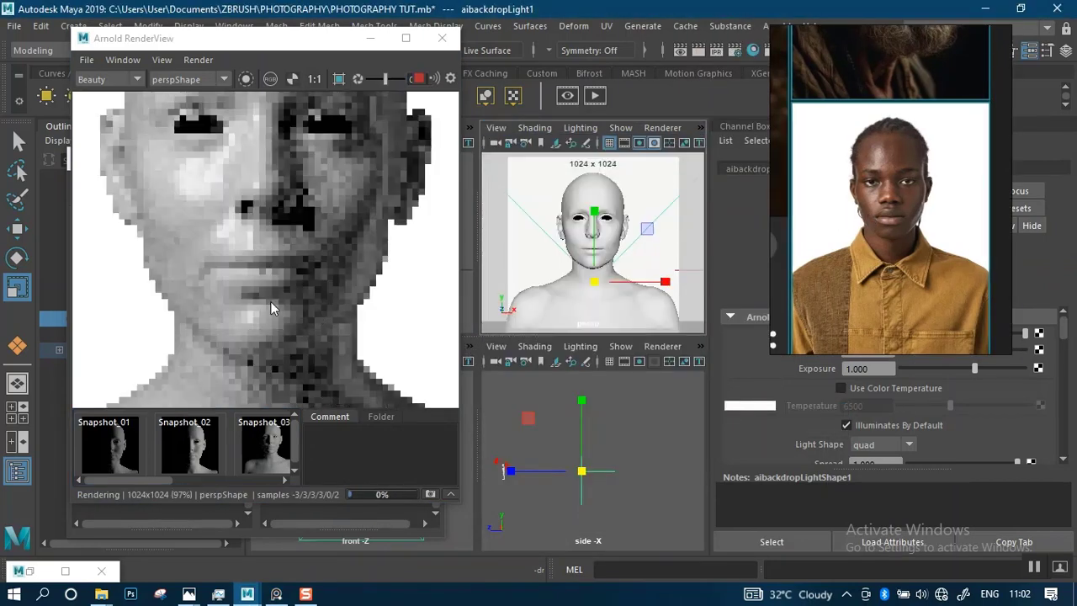
scroll(246, 296, "down", 4)
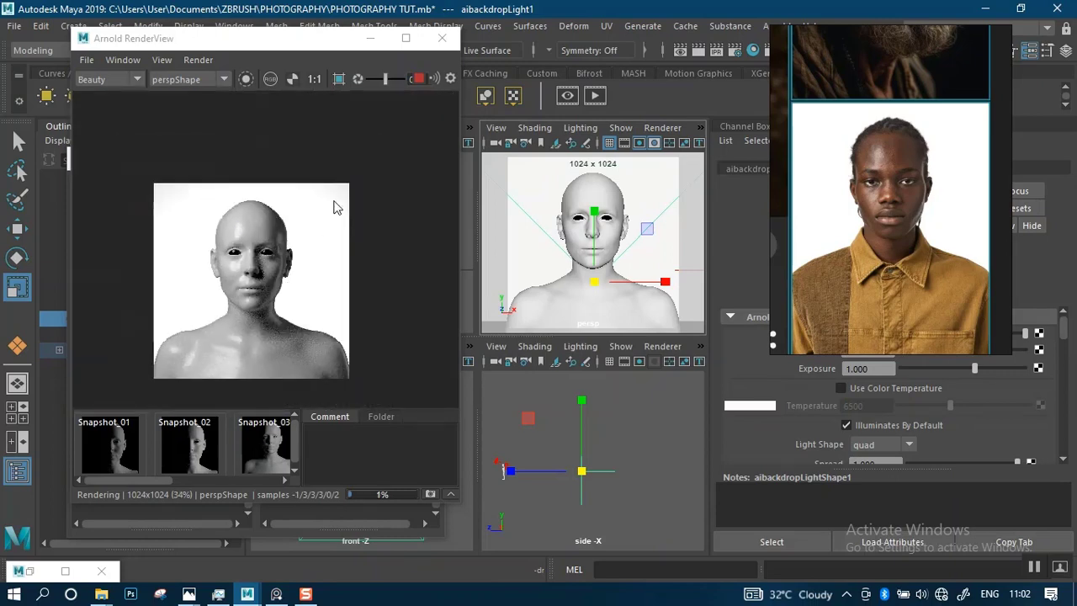
scroll(354, 198, "up", 5)
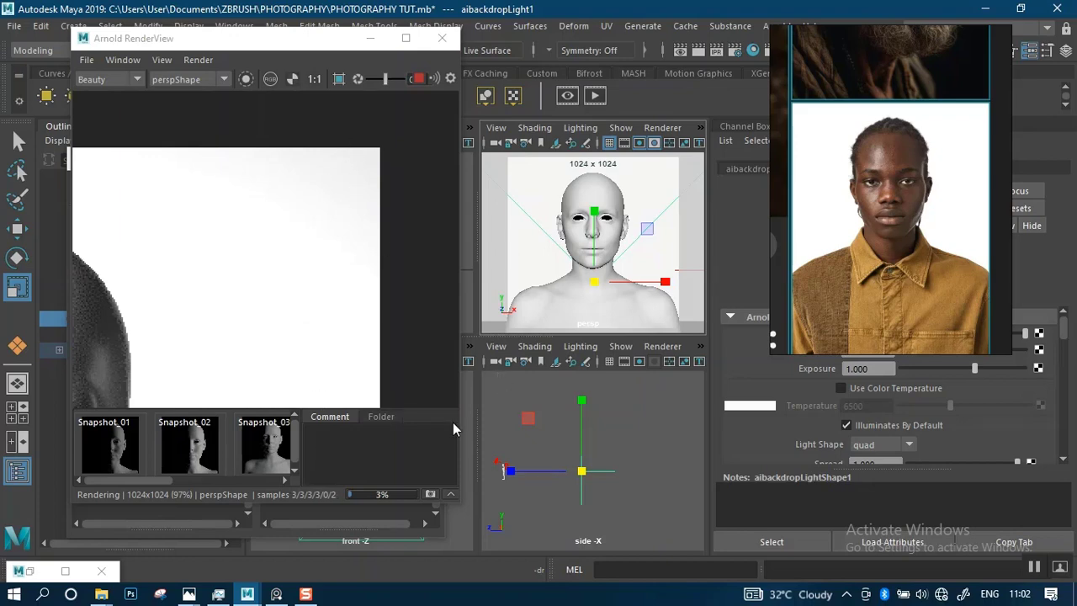
Raise aibackdropLight1 upward along Y with the Move tool
left_click(565, 436)
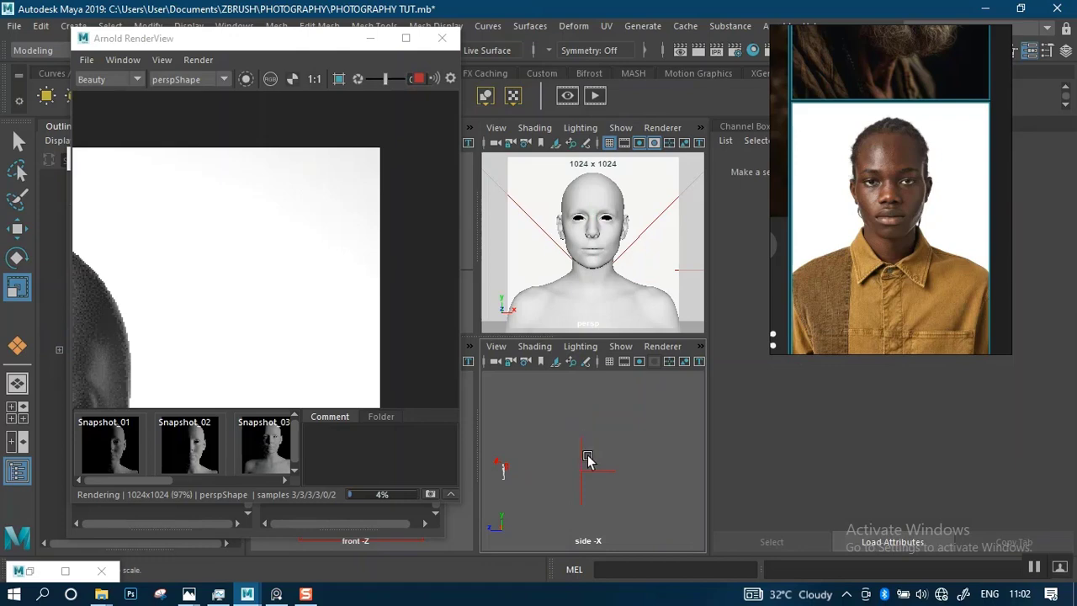
left_click(586, 464)
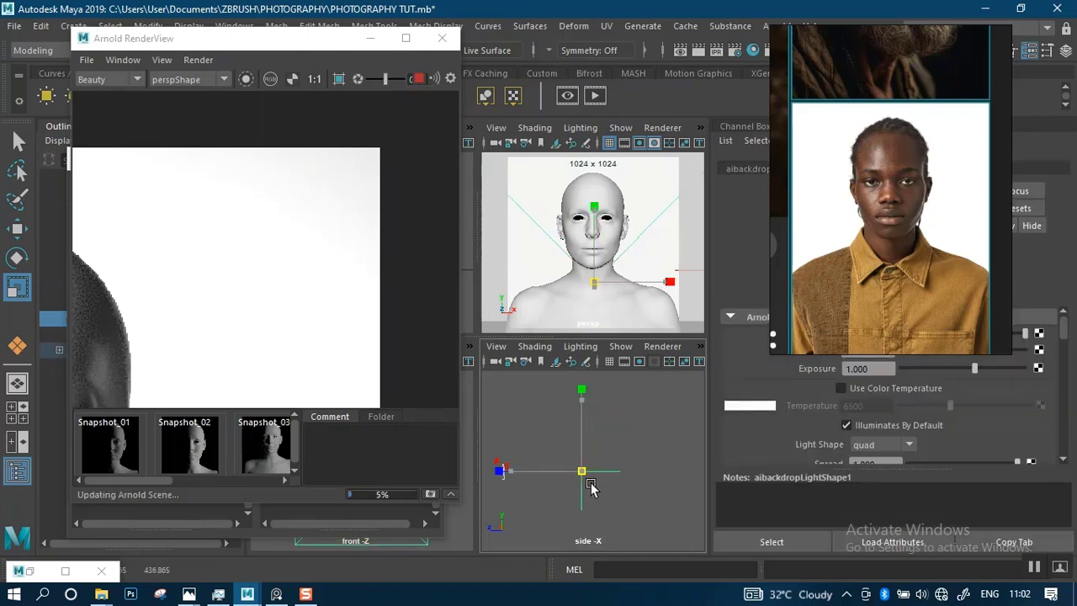
key("w")
left_click_drag(587, 427, 586, 374)
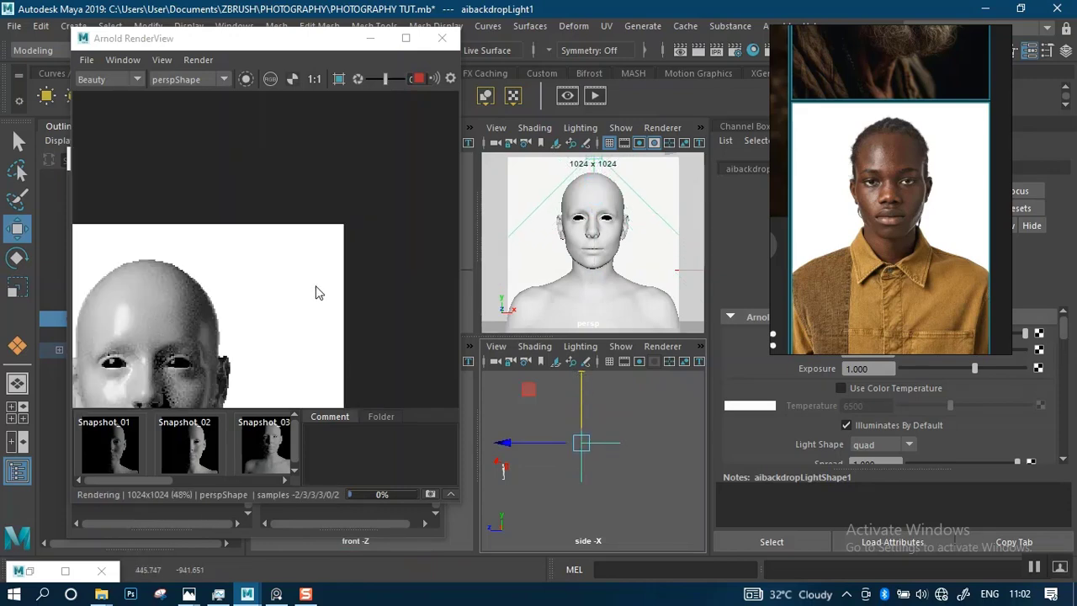
scroll(313, 292, "down", 2)
scroll(299, 292, "up", 1)
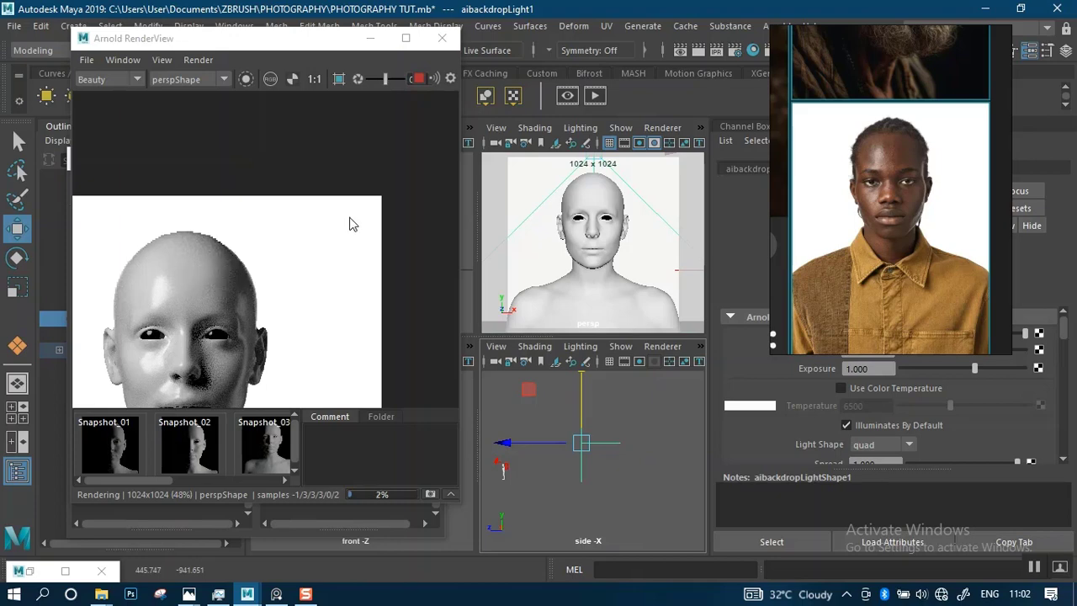
scroll(344, 238, "down", 1)
Maximize the Arnold RenderView and shift the render image upward
left_click(406, 38)
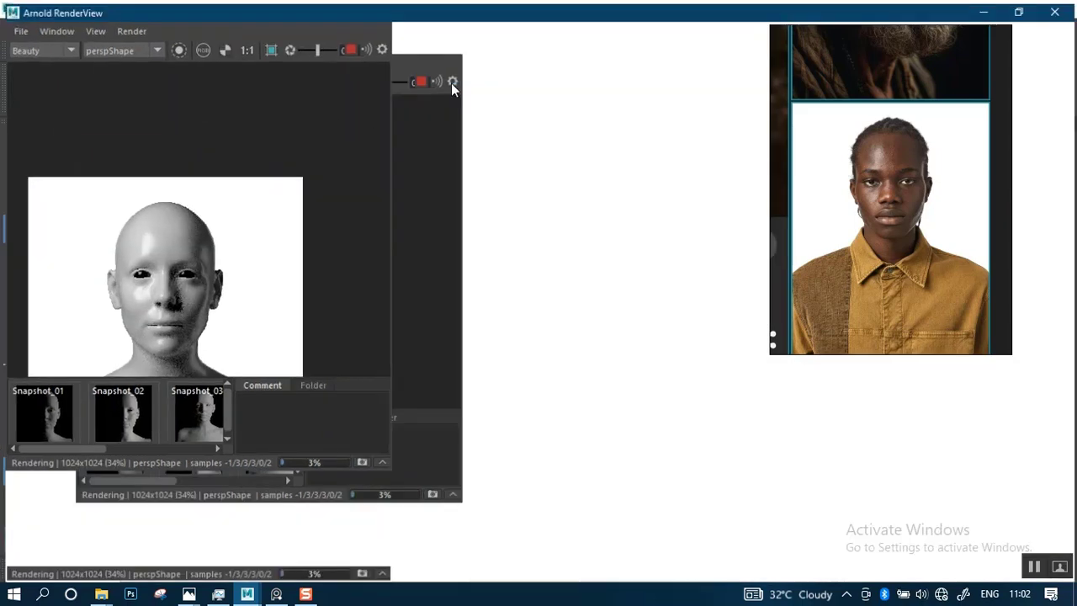
middle_click_drag(502, 319, 490, 234)
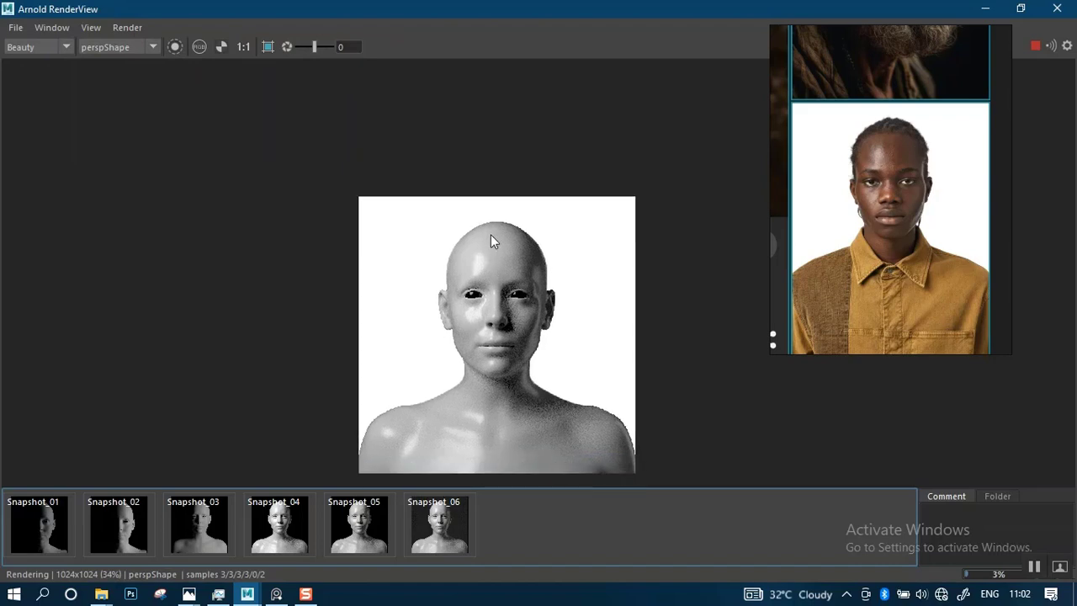
scroll(517, 286, "up", 2)
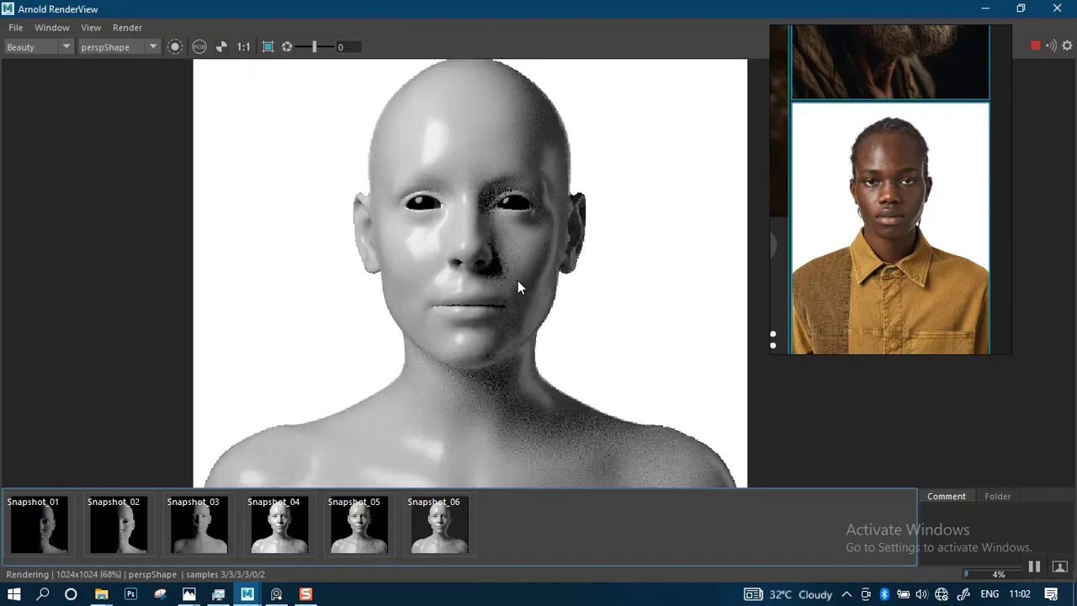
scroll(517, 286, "down", 2)
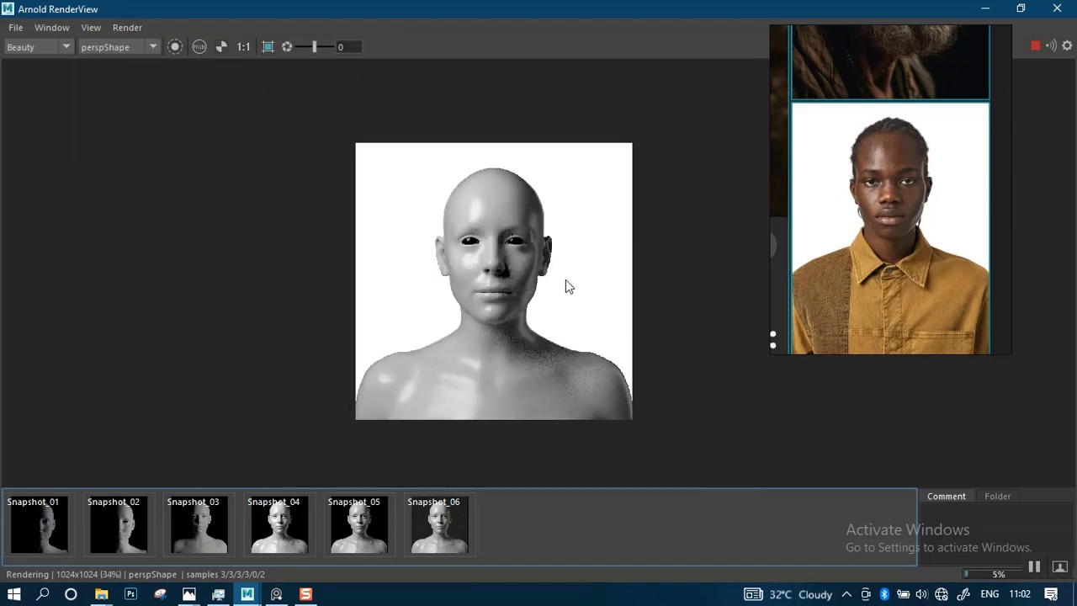
Reposition the reference board to bring the blue-and-orange lit portrait into view
left_click_drag(878, 270, 863, 302)
scroll(835, 340, "down", 2)
left_click_drag(832, 340, 874, 264)
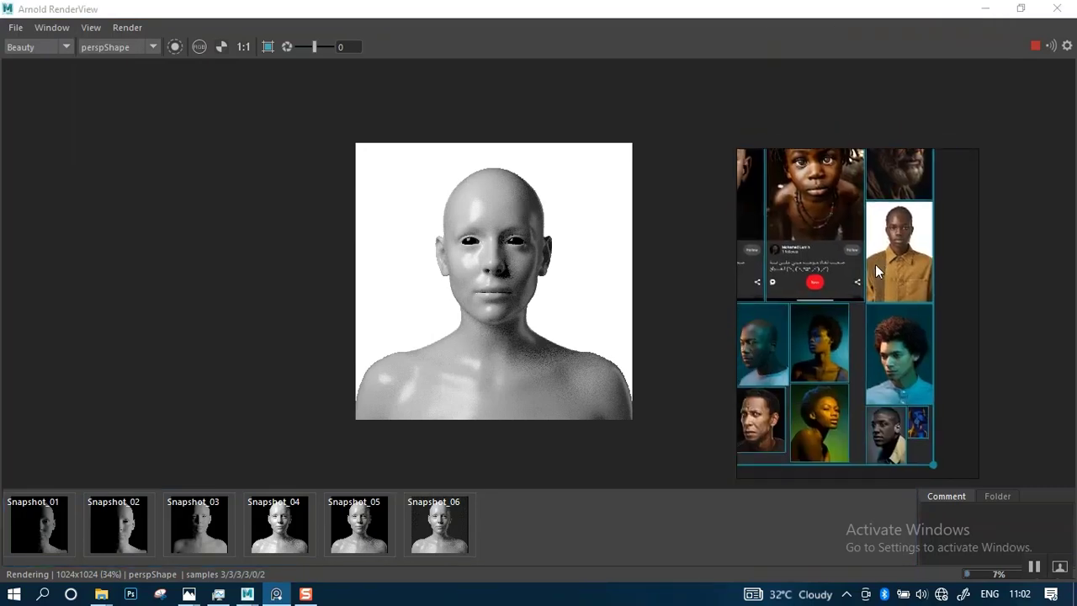
scroll(834, 369, "up", 2)
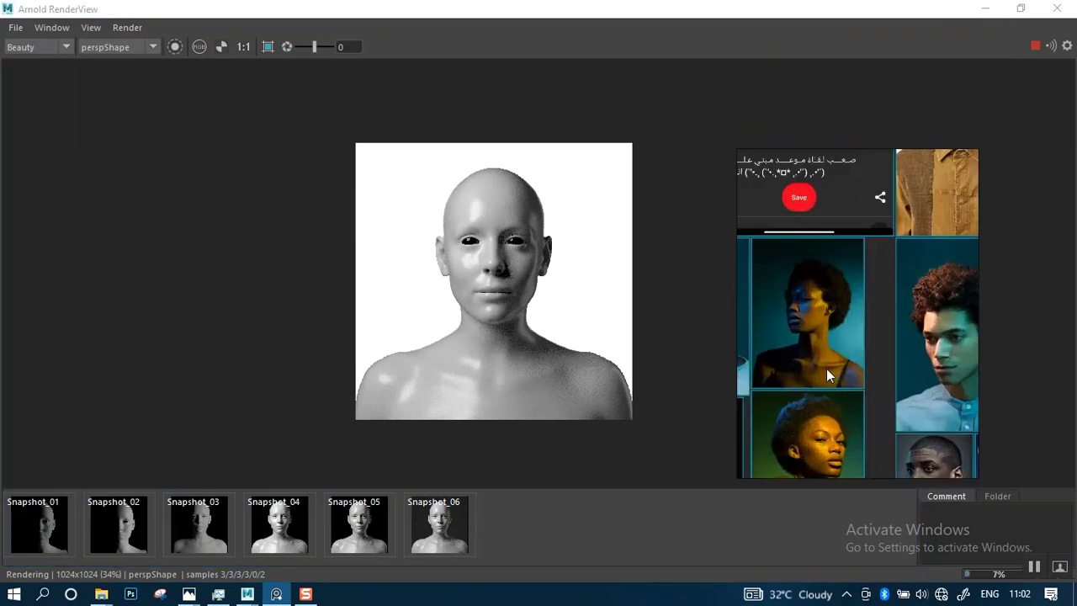
left_click_drag(826, 368, 922, 324)
scroll(906, 327, "up", 5)
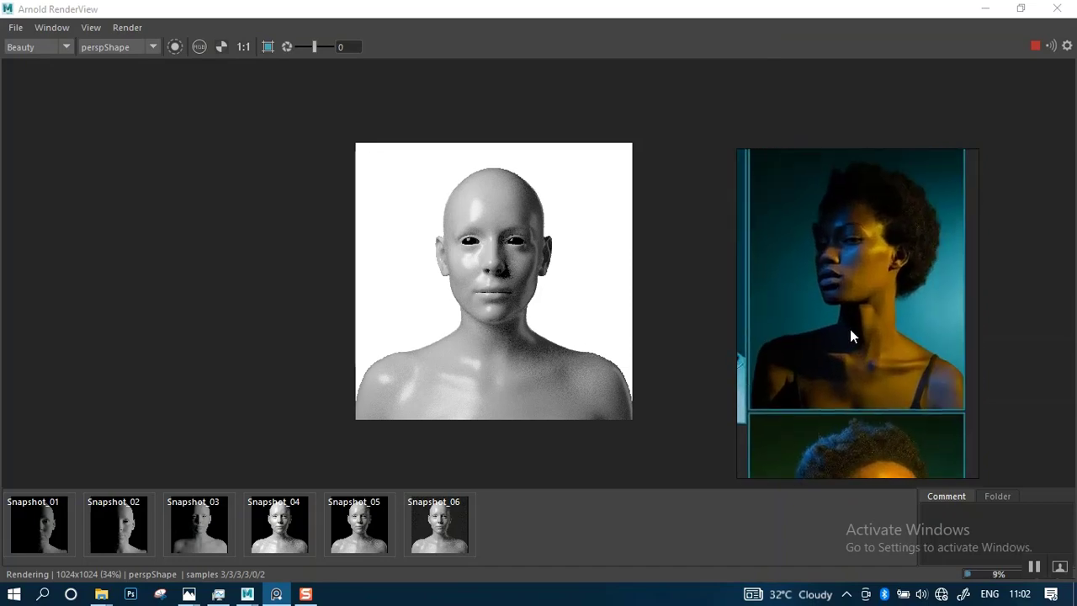
left_click_drag(854, 334, 856, 372)
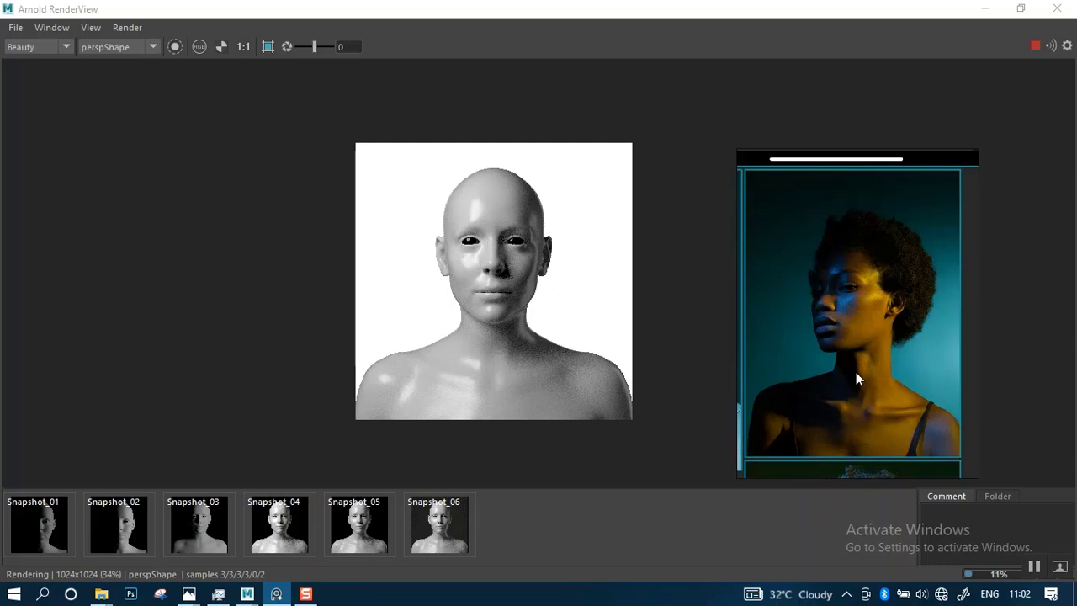
scroll(855, 372, "up", 2)
scroll(855, 372, "up", 1)
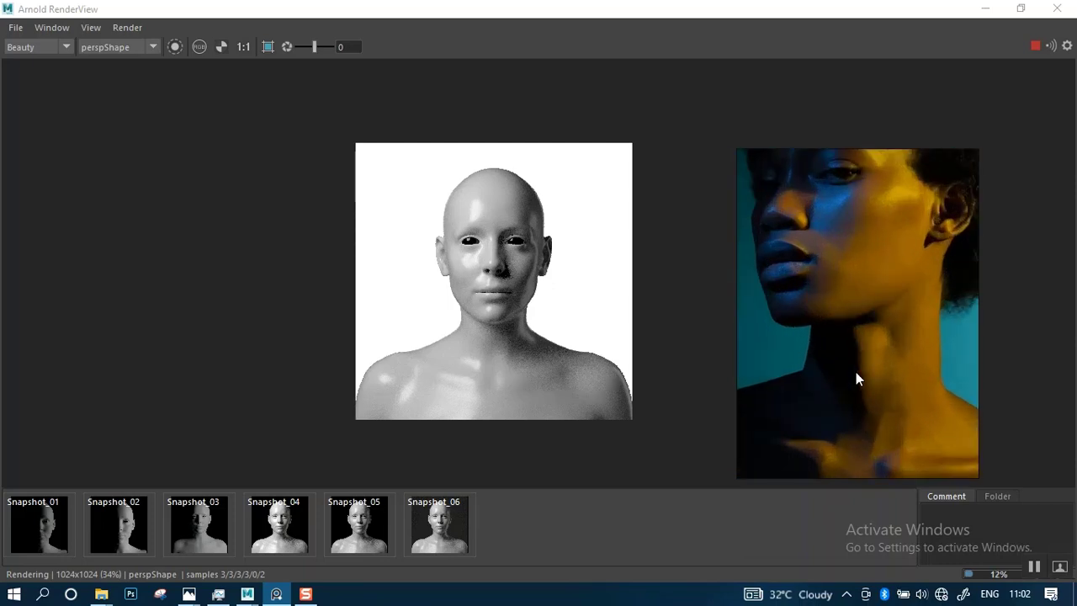
scroll(856, 372, "down", 4)
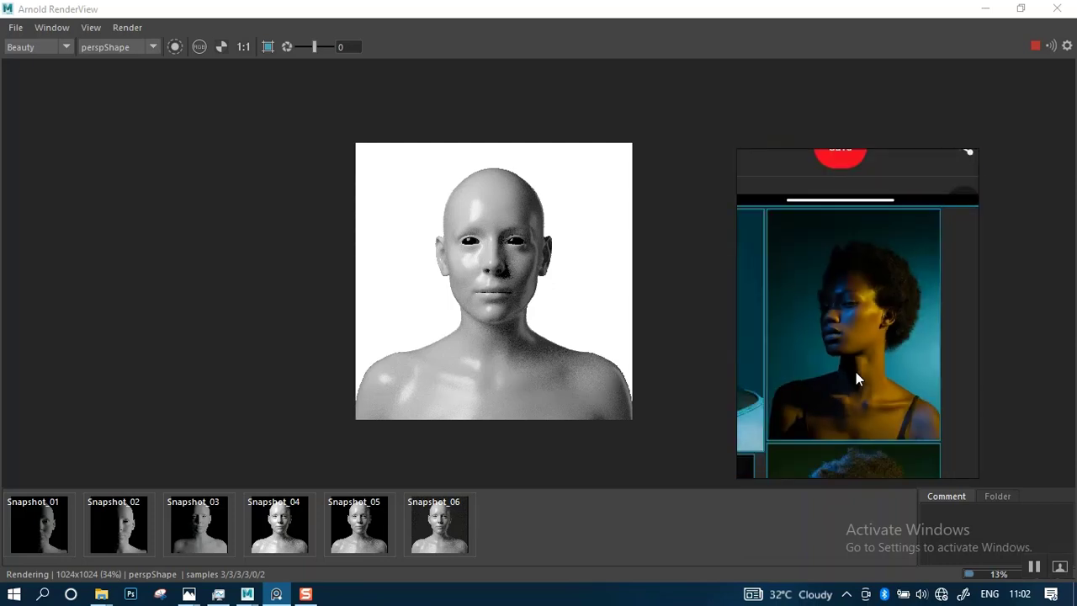
scroll(856, 372, "up", 3)
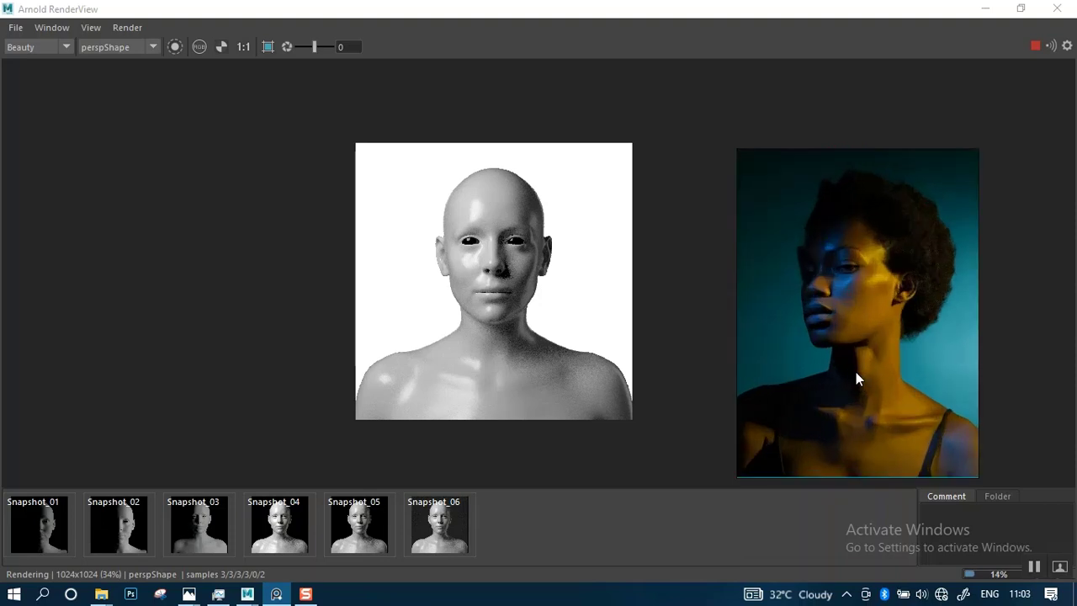
Zoom into the reference face to compare lighting, then stop the Arnold render
left_click_drag(858, 378, 876, 366)
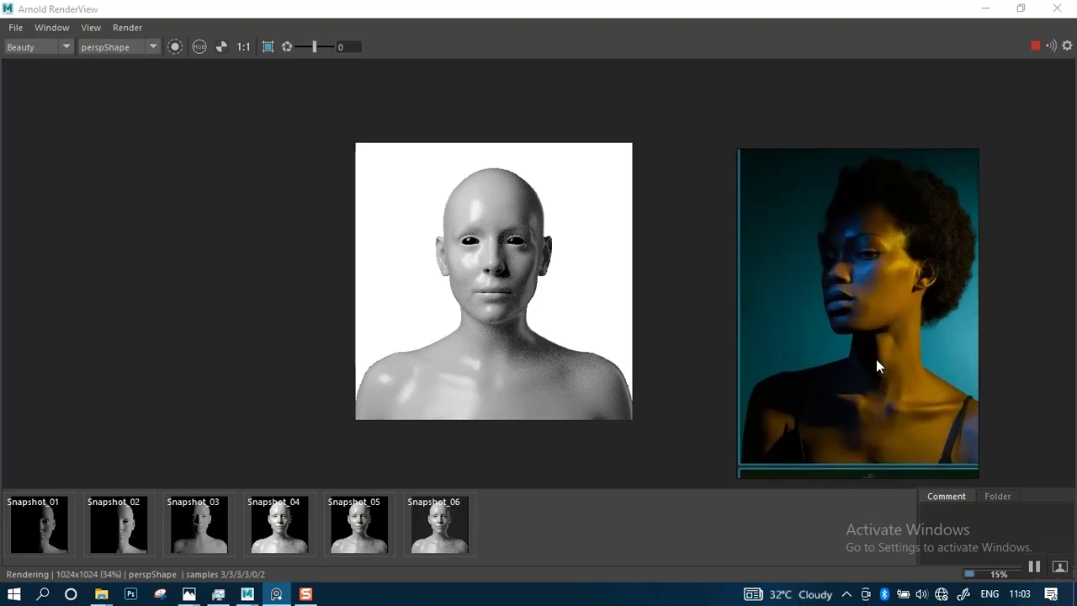
scroll(866, 311, "up", 4)
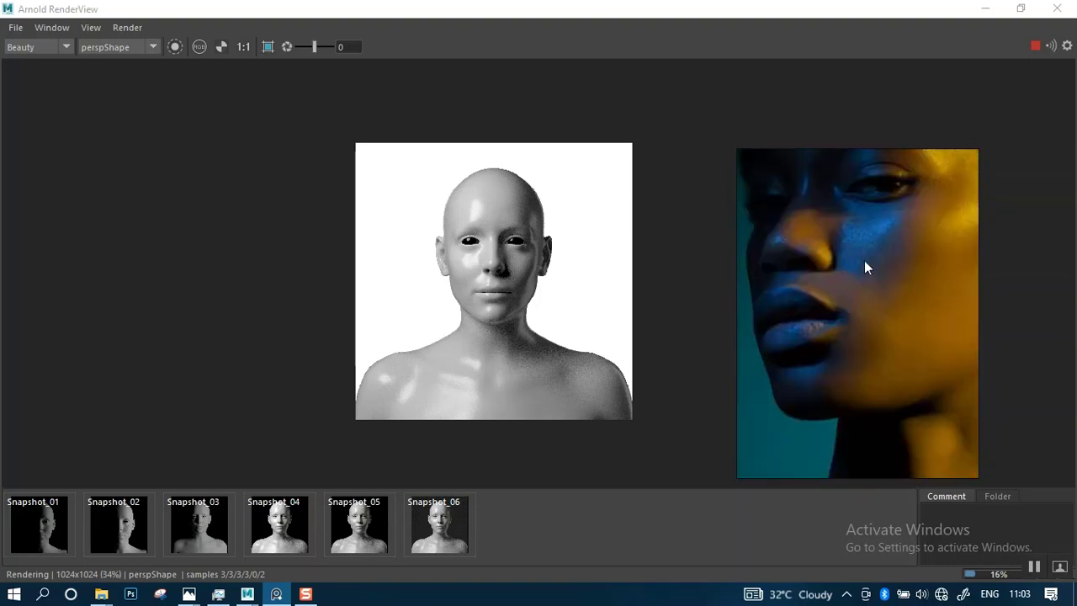
scroll(868, 307, "up", 2)
scroll(869, 304, "up", 2)
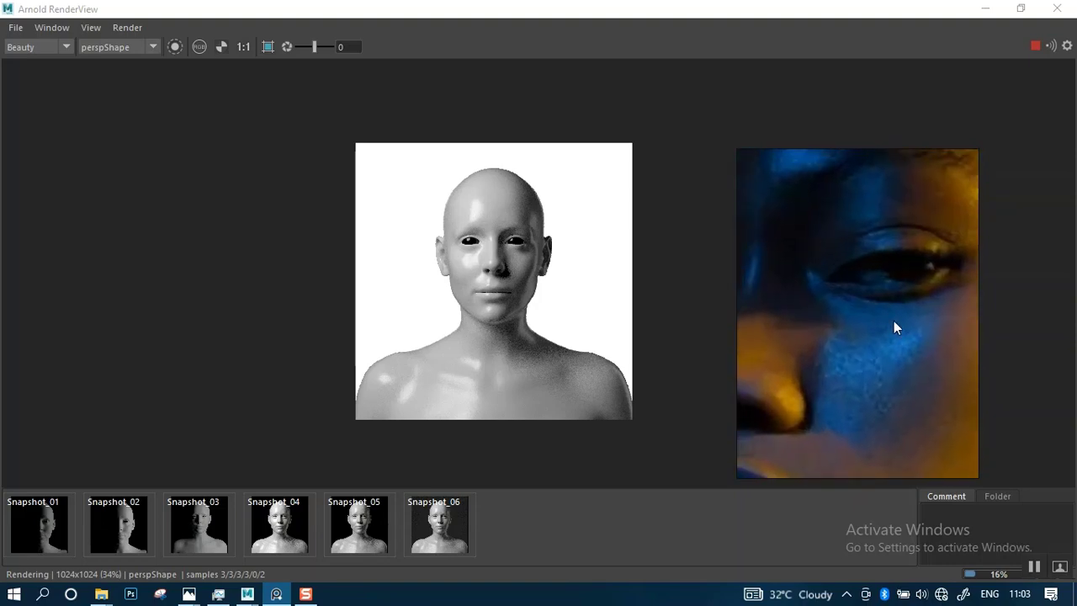
left_click_drag(872, 335, 893, 343)
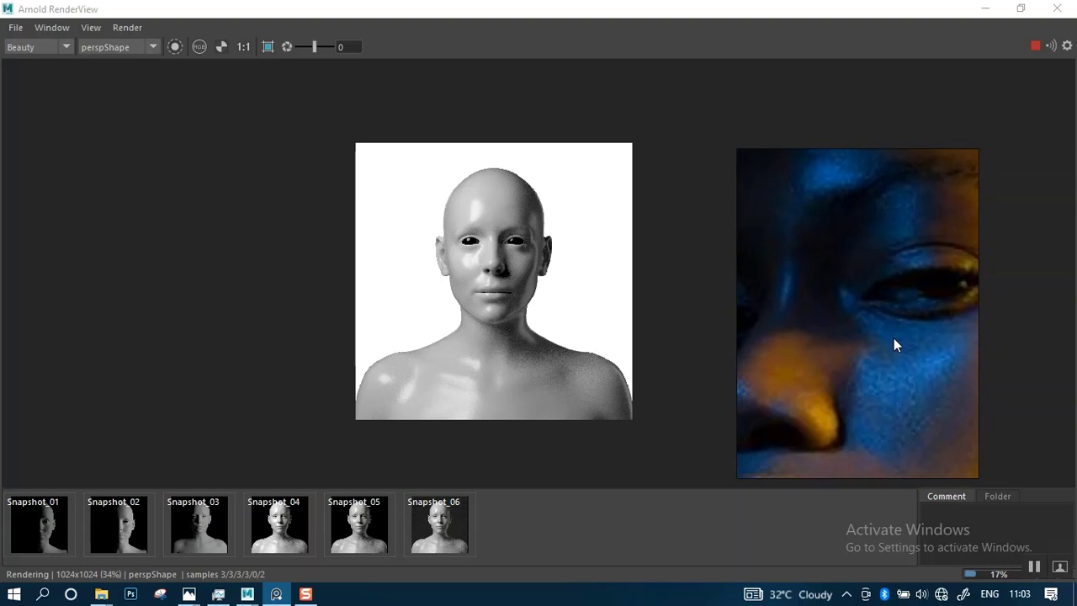
scroll(894, 338, "down", 5)
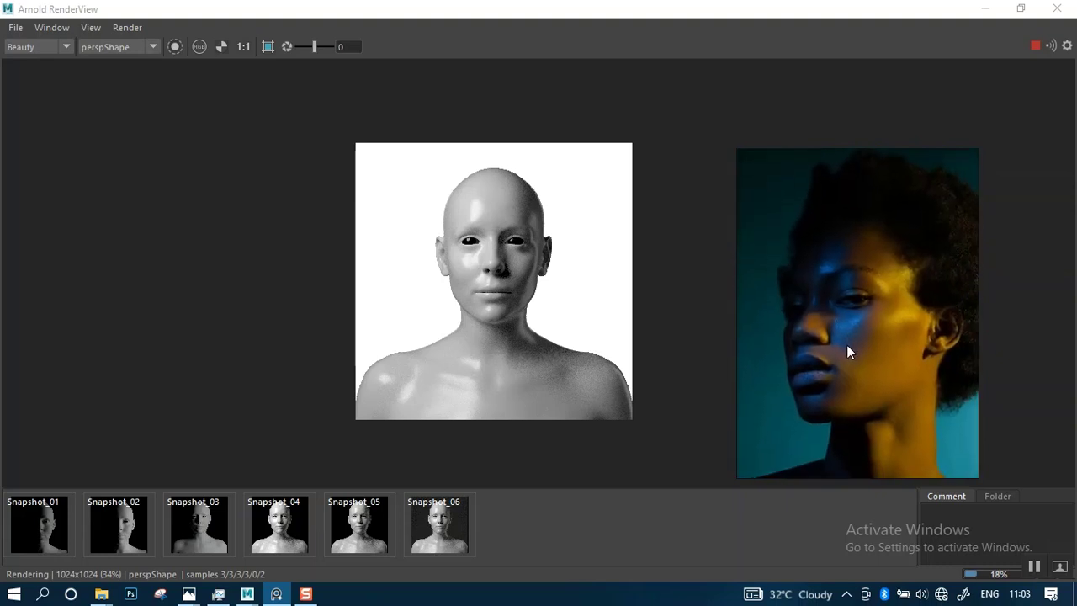
scroll(861, 362, "down", 3)
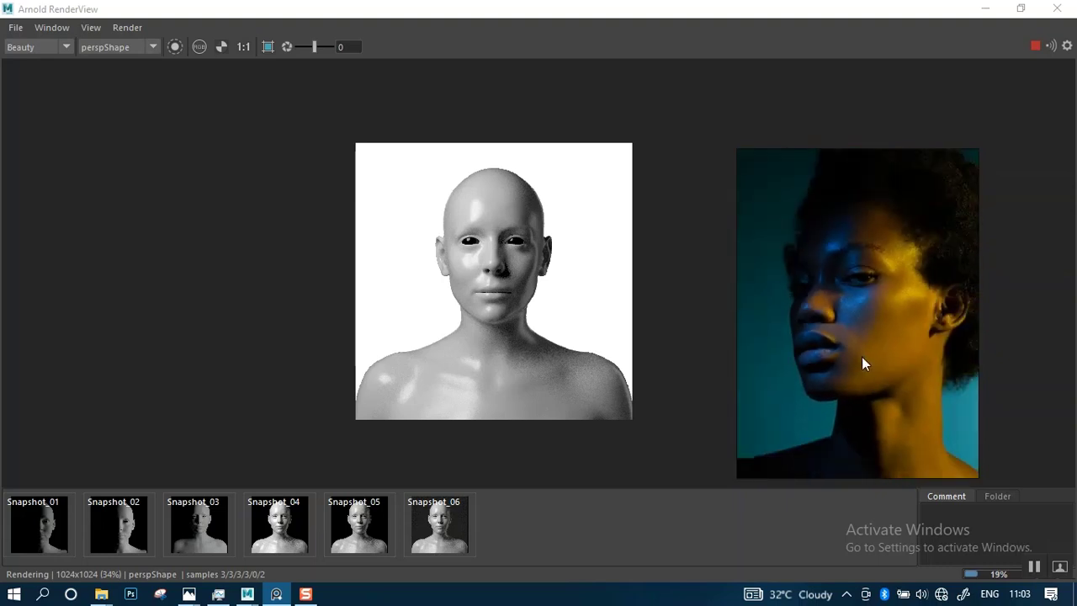
scroll(863, 362, "down", 2)
left_click_drag(864, 364, 853, 336)
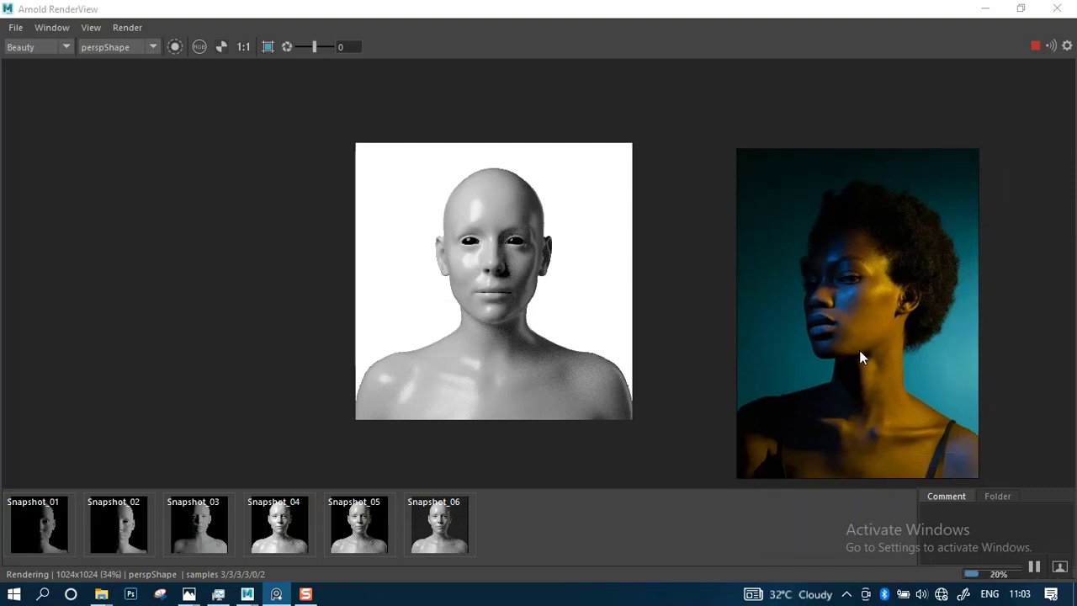
scroll(859, 351, "up", 2)
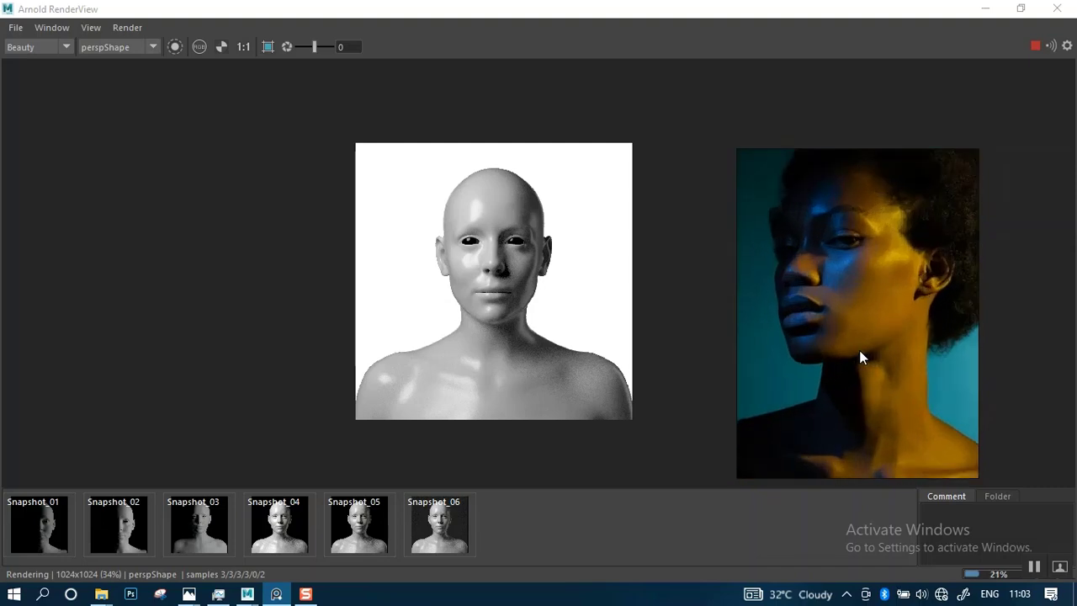
left_click_drag(859, 350, 890, 371)
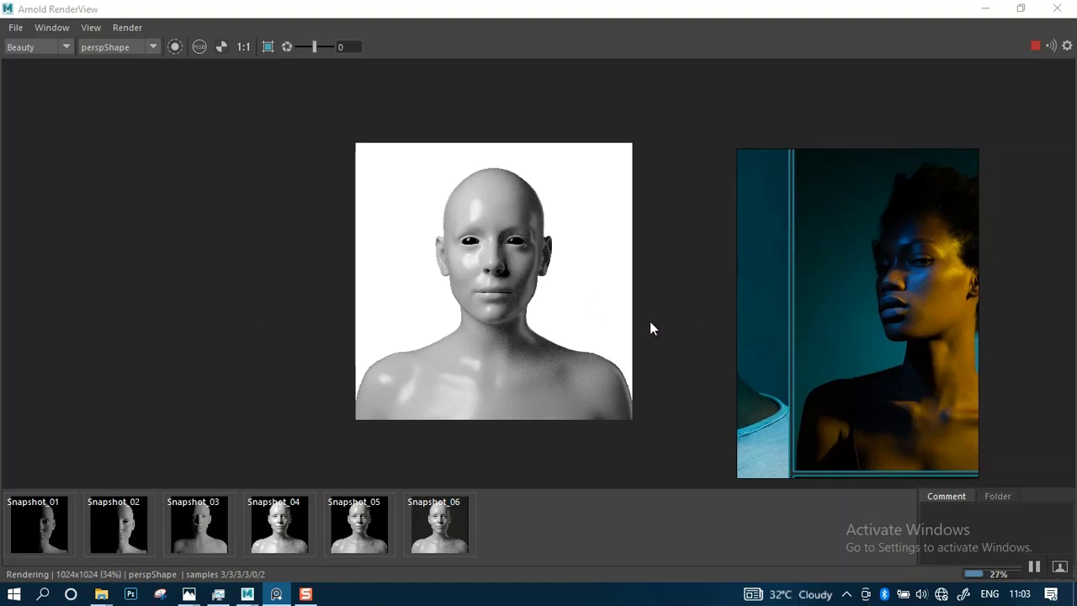
left_click(1035, 46)
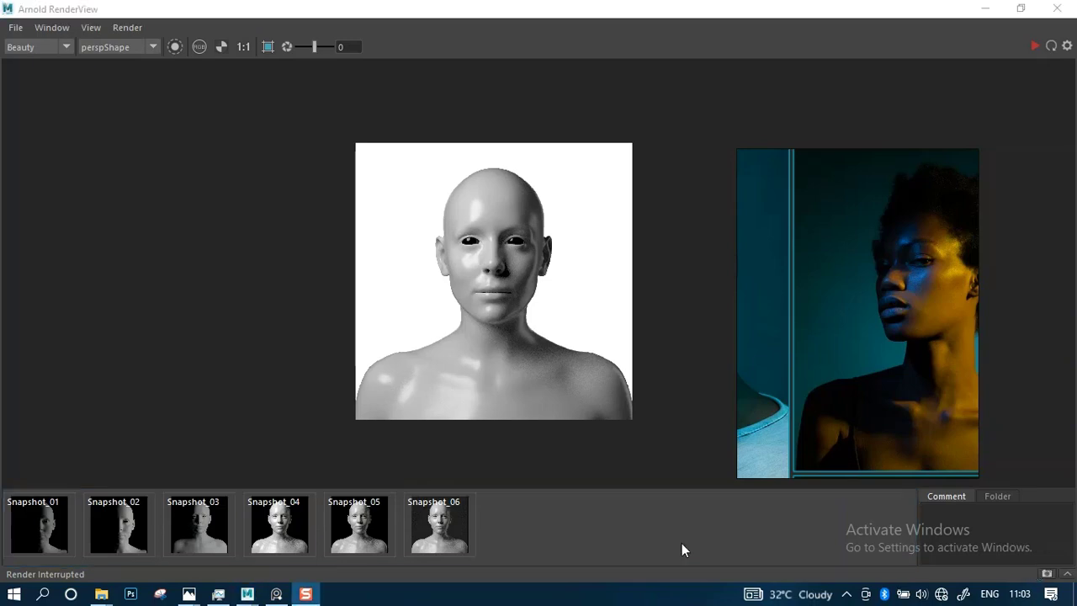
Restore the Arnold RenderView to a floating window and move it aside to reveal the Outliner and Relationship Editor
left_click(1021, 9)
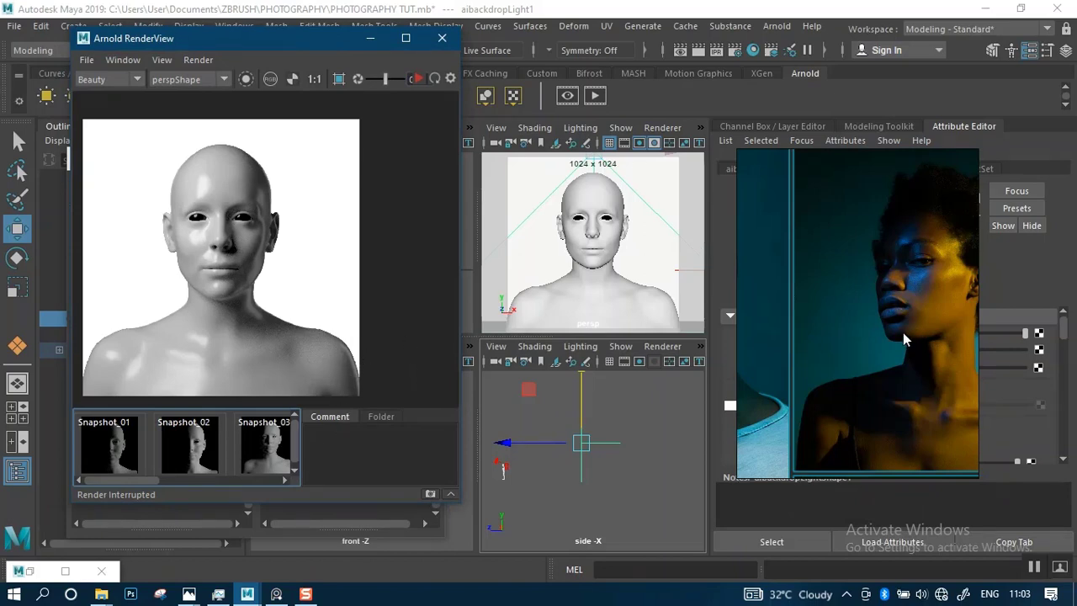
left_click_drag(923, 309, 879, 300)
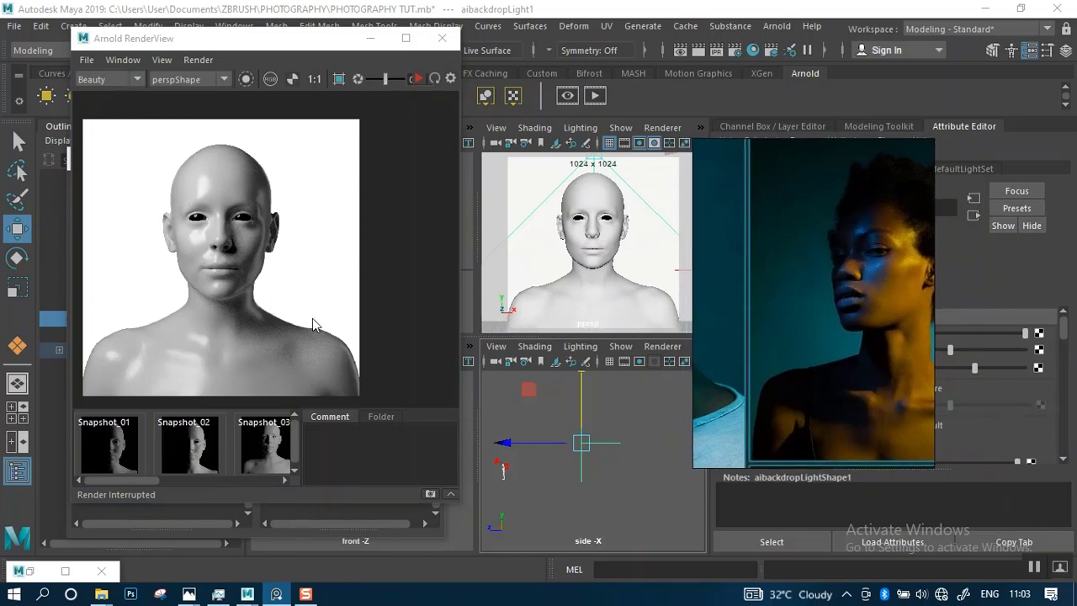
scroll(862, 284, "up", 2)
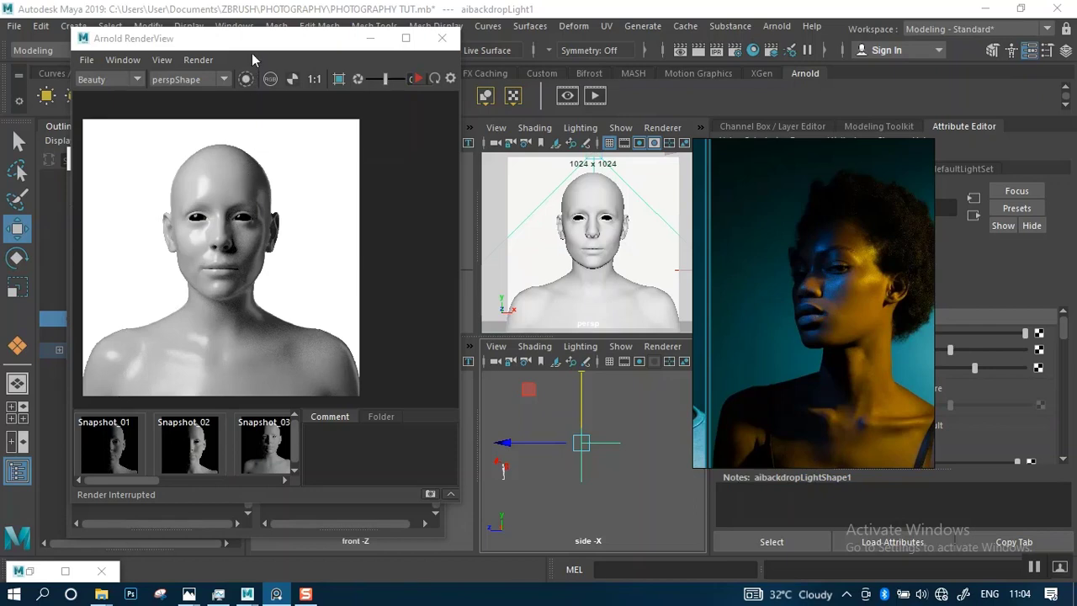
left_click_drag(256, 40, 364, 26)
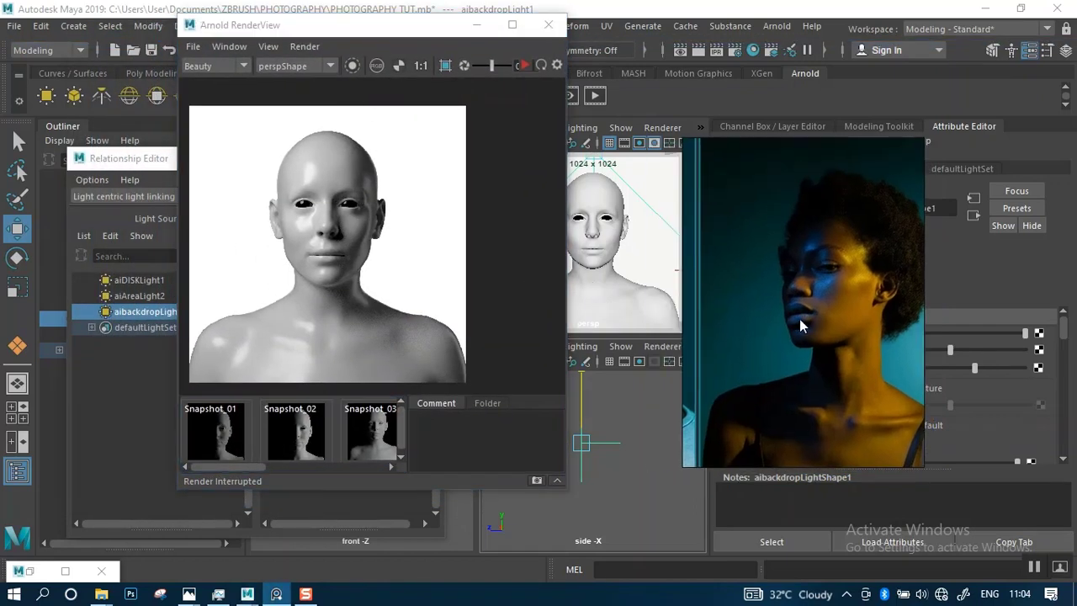
Select the backdrop plane pPlane1 and show its aiStandardSurface4 material settings
left_click(644, 223)
left_click_drag(841, 336, 581, 357)
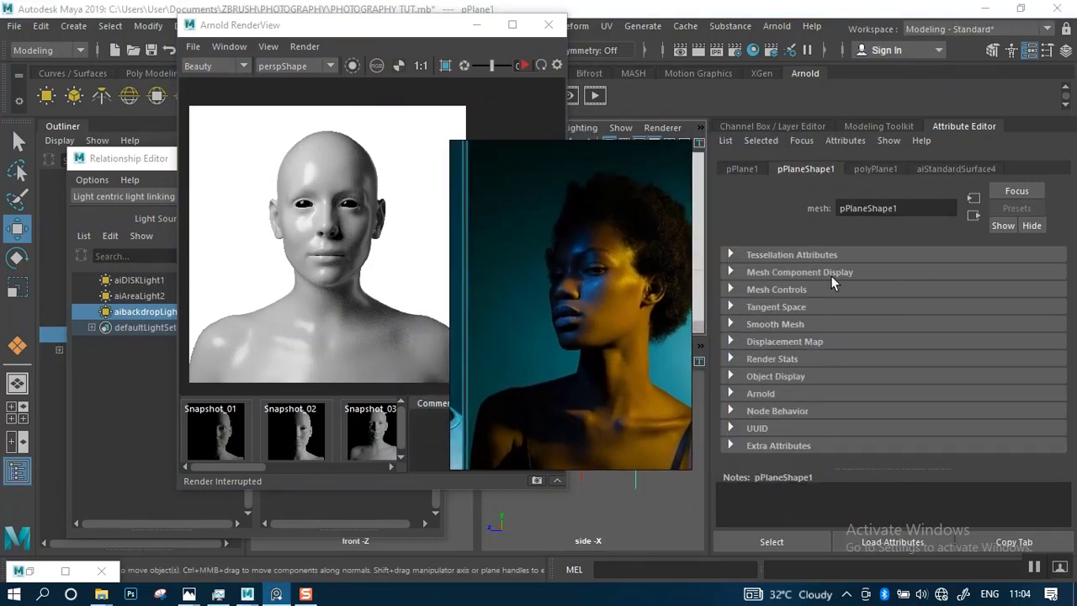
left_click(954, 168)
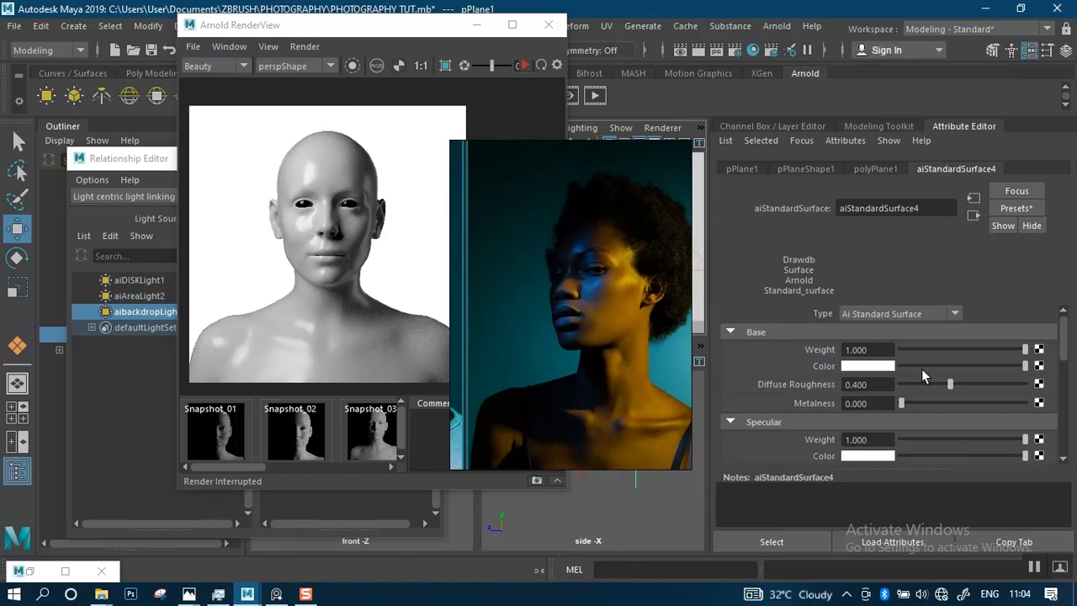
Set the aiStandardSurface4 base colour to a very dark teal (H 149.87, S 0.925, V 0.027)
left_click(875, 366)
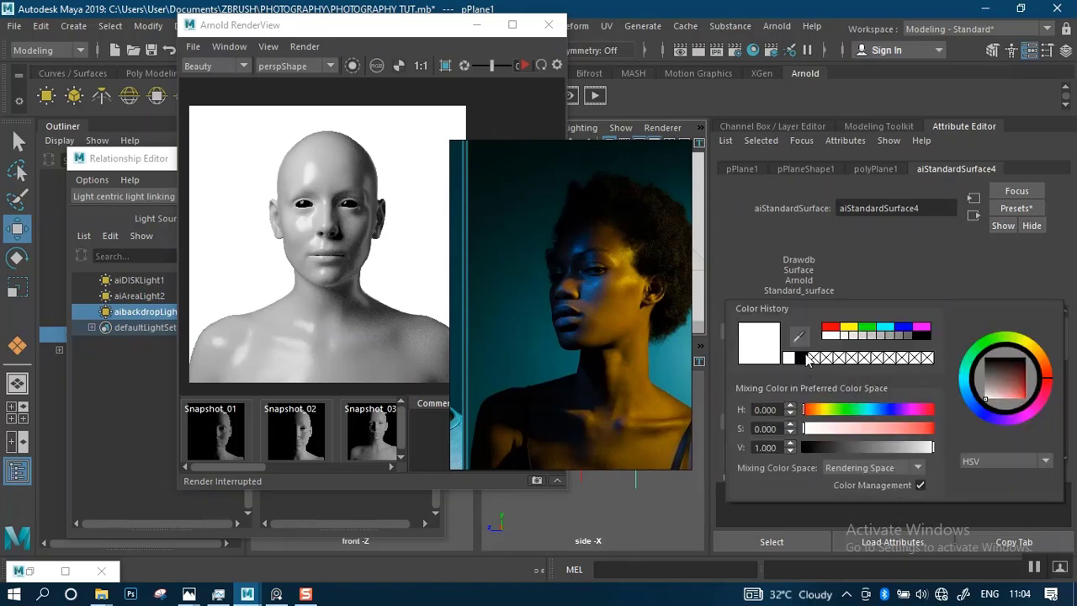
left_click(649, 319)
left_click(857, 366)
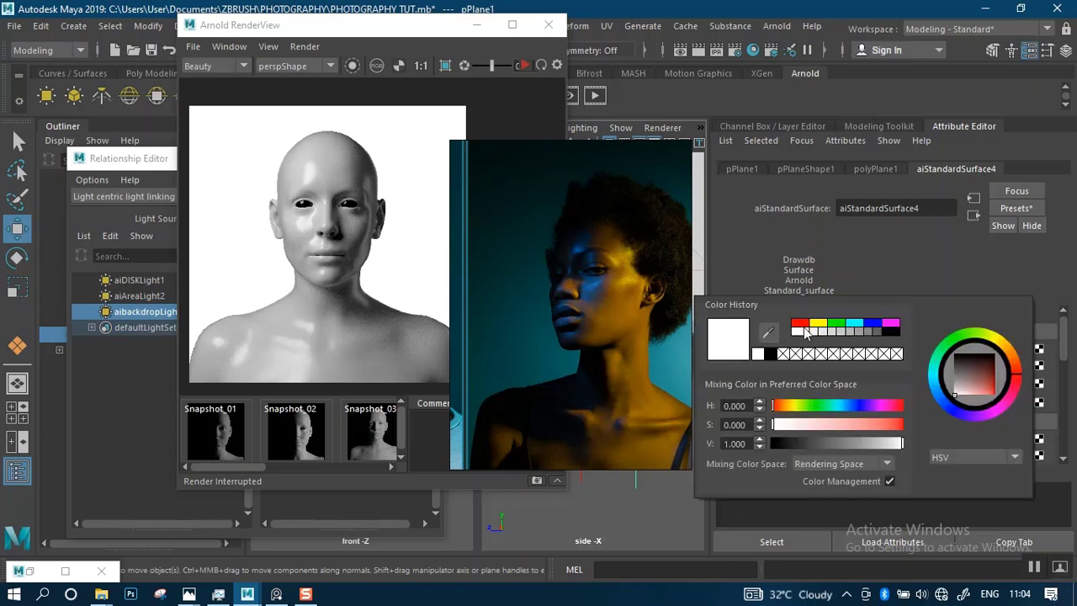
left_click(877, 282)
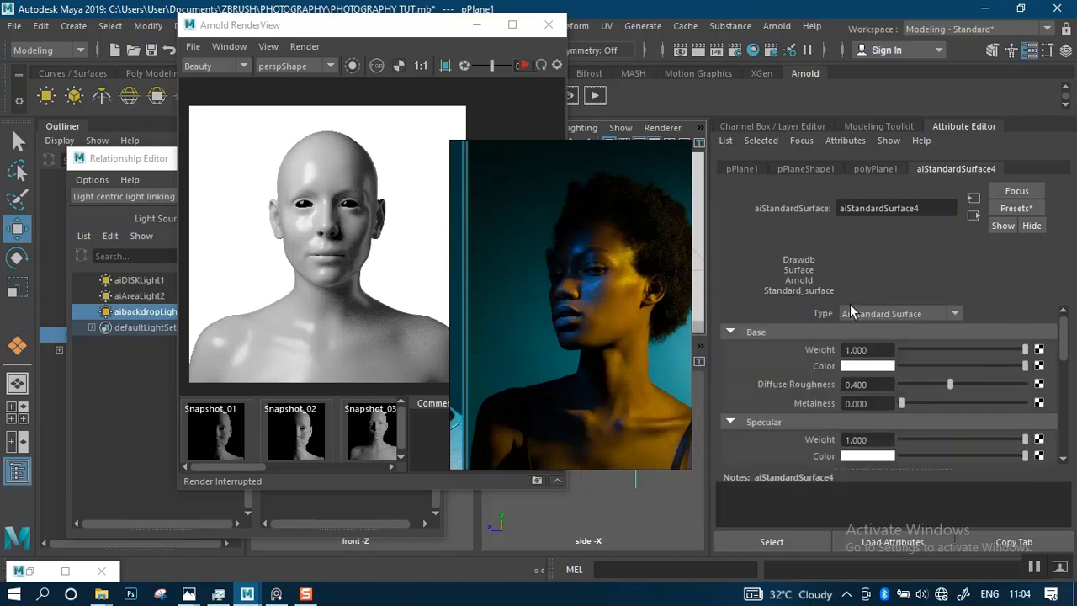
left_click(866, 367)
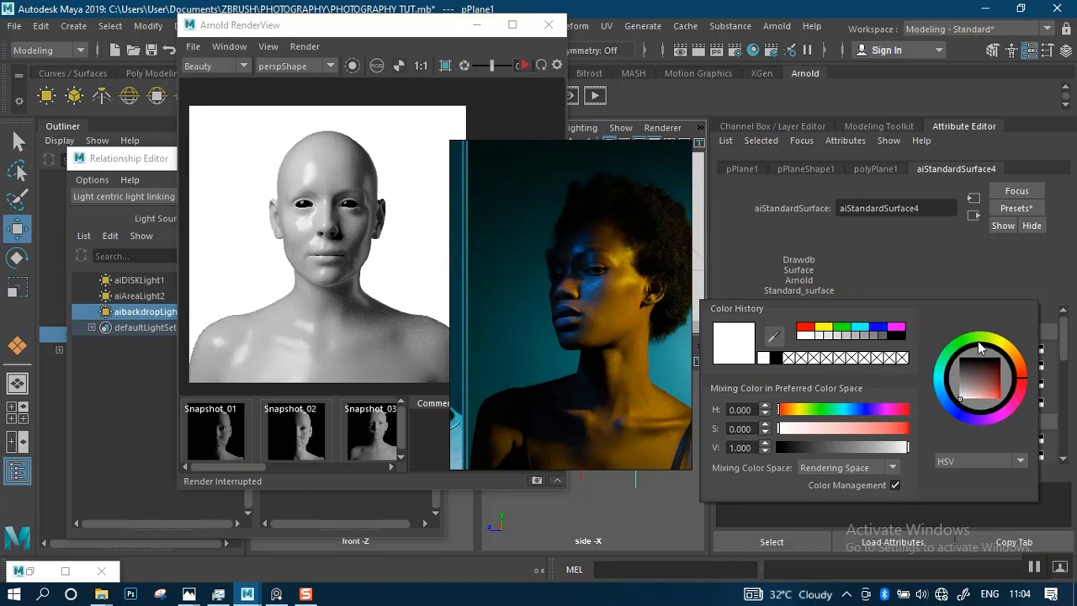
left_click(942, 363)
left_click_drag(997, 386, 1008, 357)
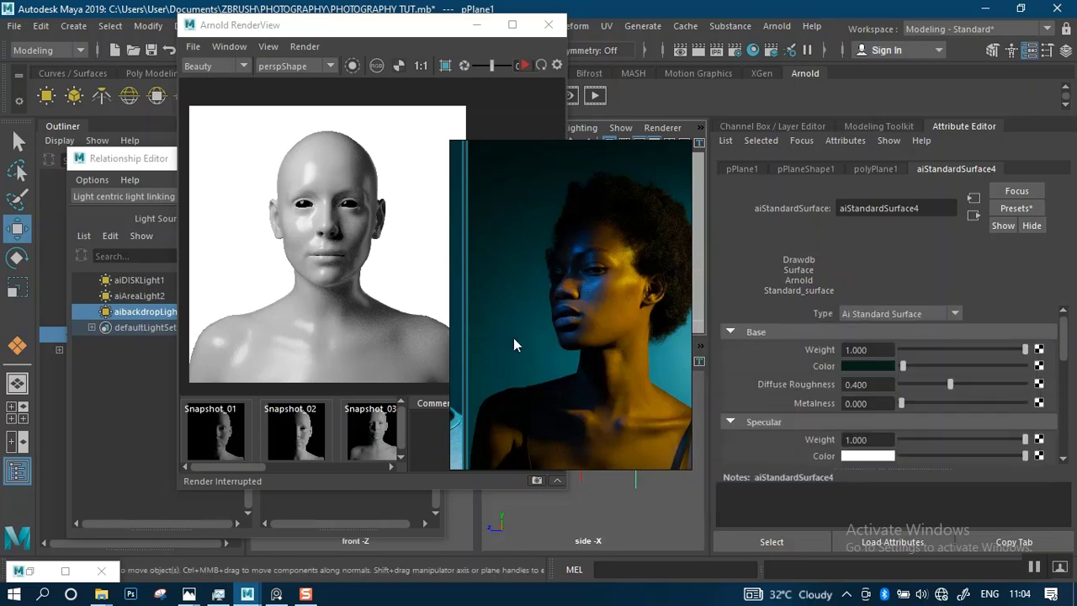
left_click_drag(615, 376, 908, 357)
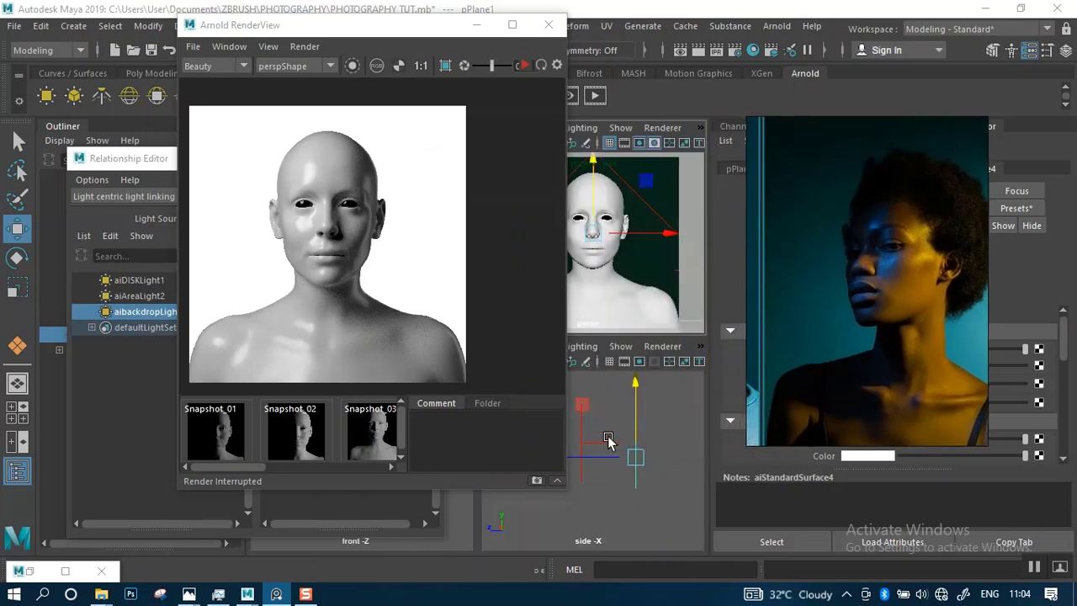
left_click_drag(864, 396, 843, 387)
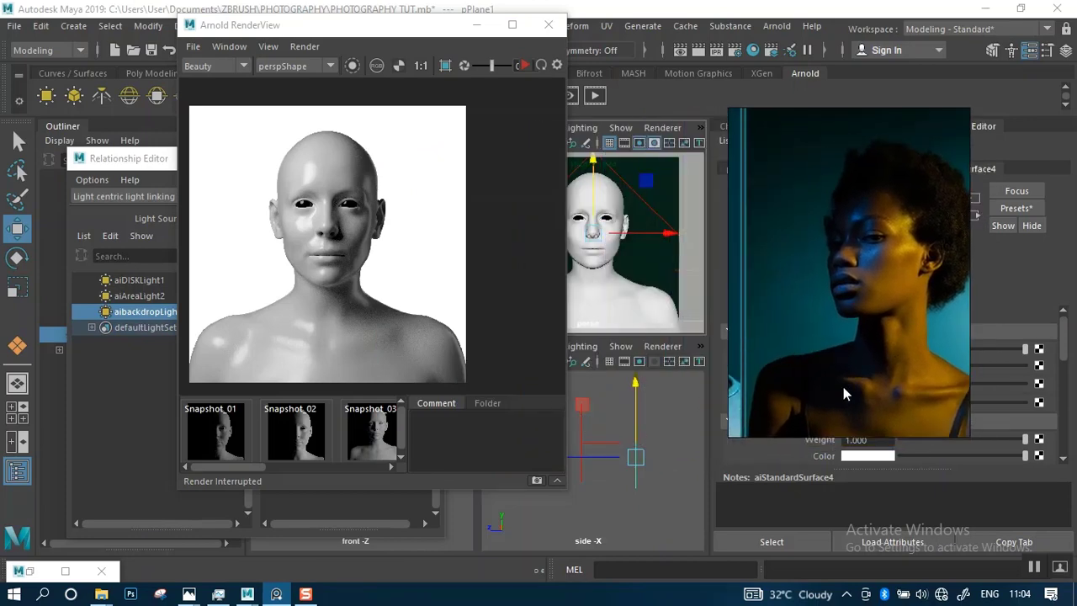
Scale the backdrop light uniformly and change its light shape to Disk
left_click(581, 425)
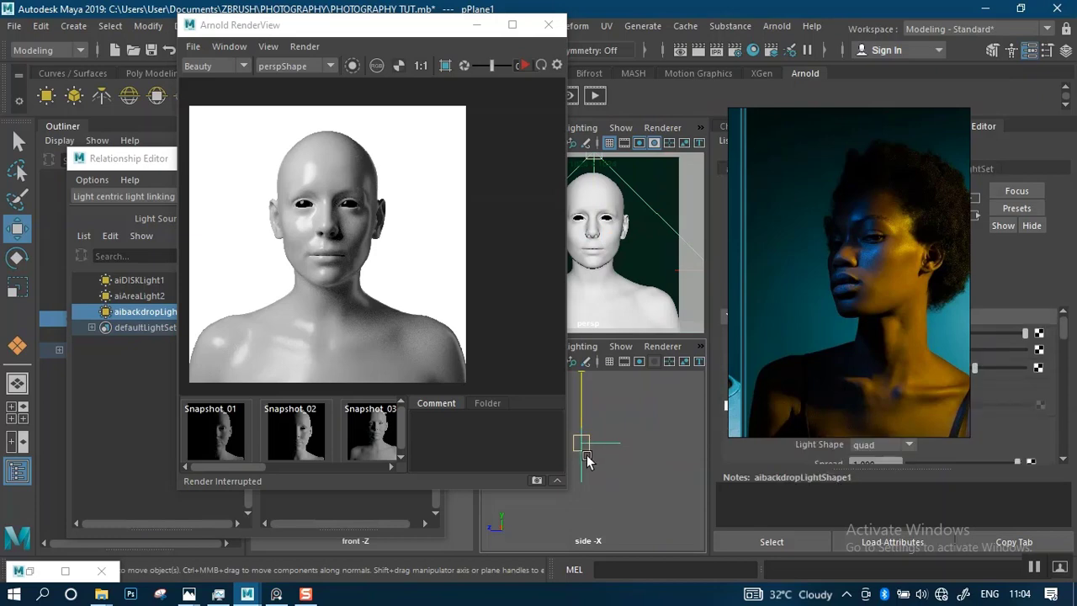
key("r")
left_click_drag(583, 451, 557, 444)
left_click_drag(857, 346, 636, 244)
left_click(899, 444)
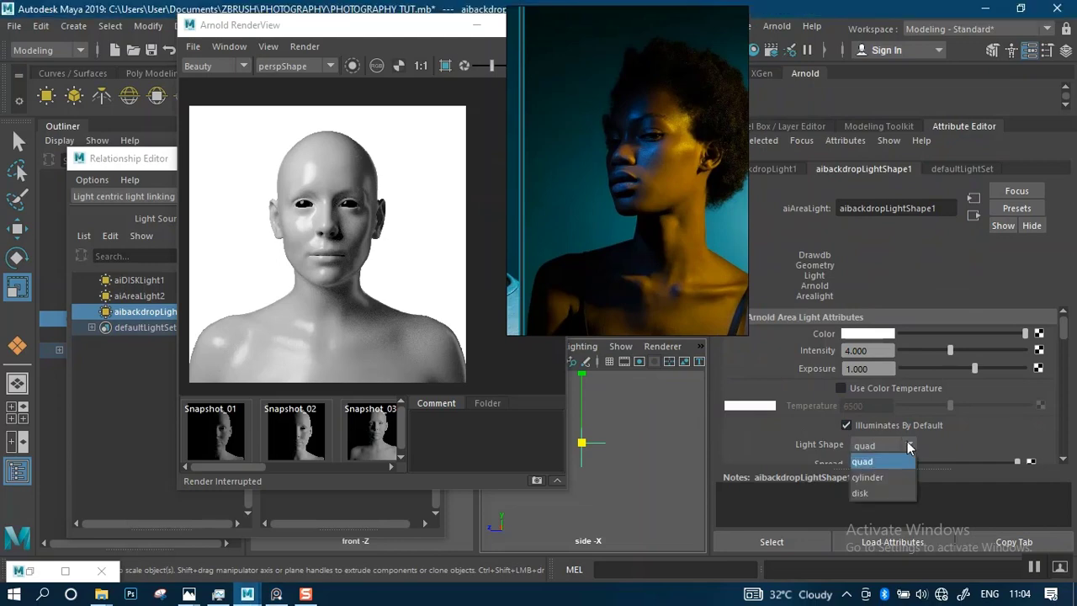
left_click(862, 492)
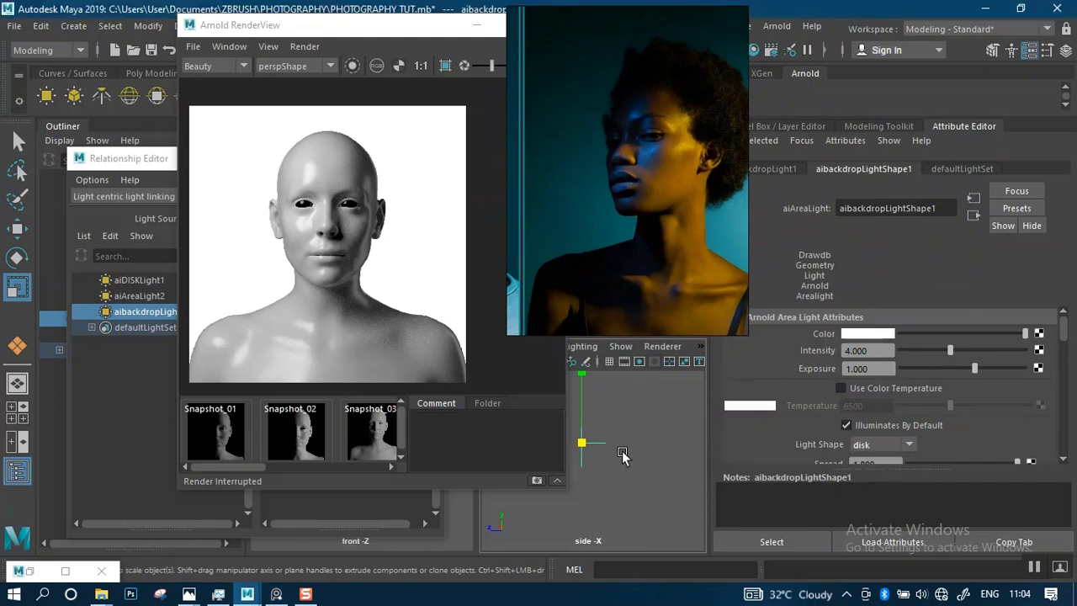
Lower the disk-shaped backdrop light along its vertical axis in the perspective view
left_click_drag(645, 284, 935, 357)
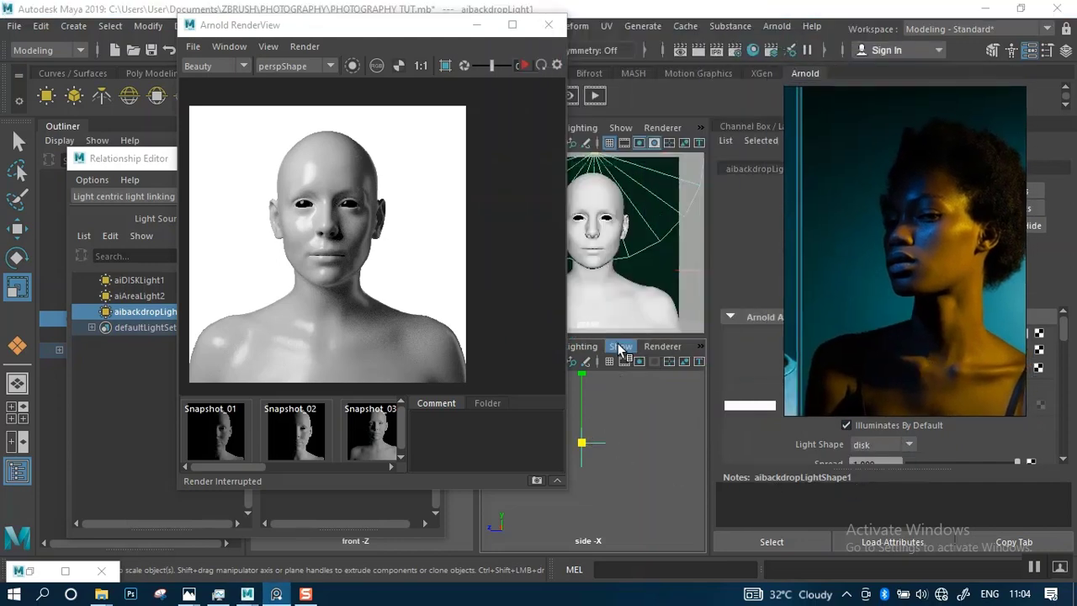
left_click_drag(404, 27, 280, 49)
right_click_drag(505, 210, 551, 243, "alt")
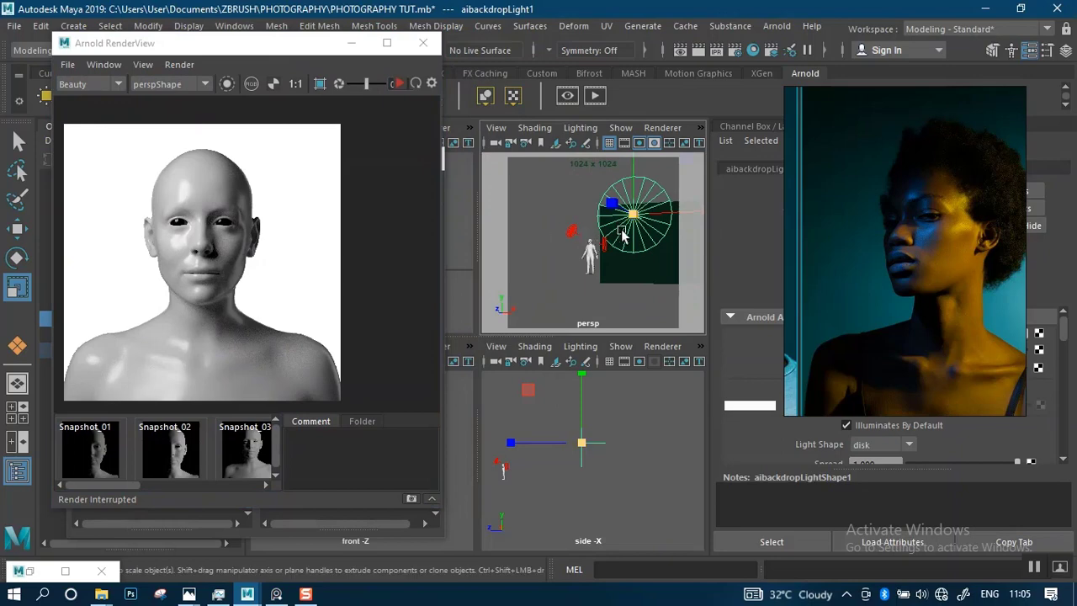
key("w")
key("f")
left_click_drag(580, 185, 581, 219)
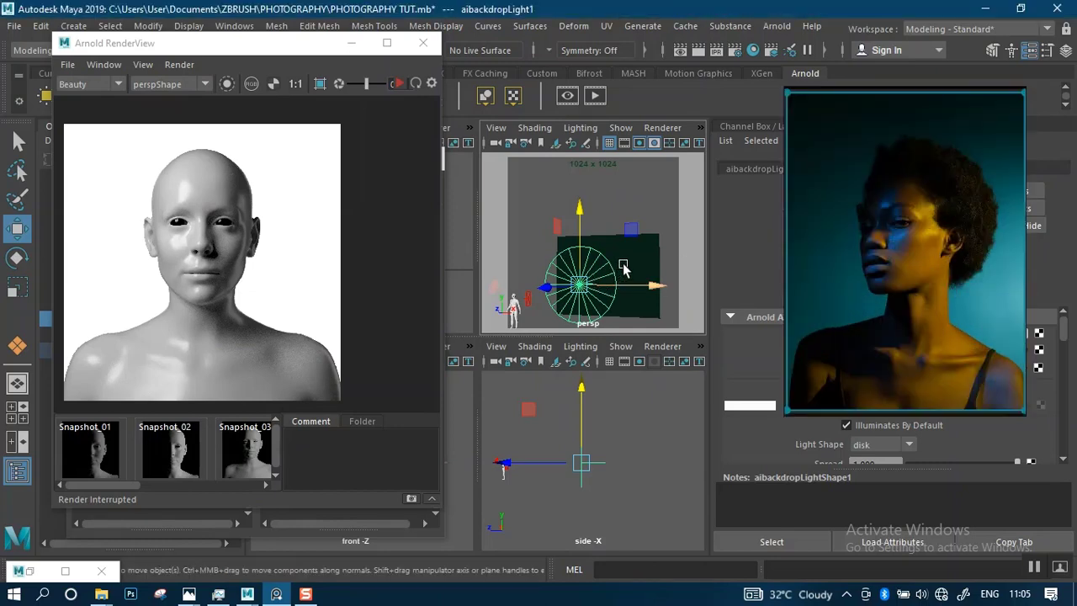
left_click_drag(618, 273, 620, 335, "alt")
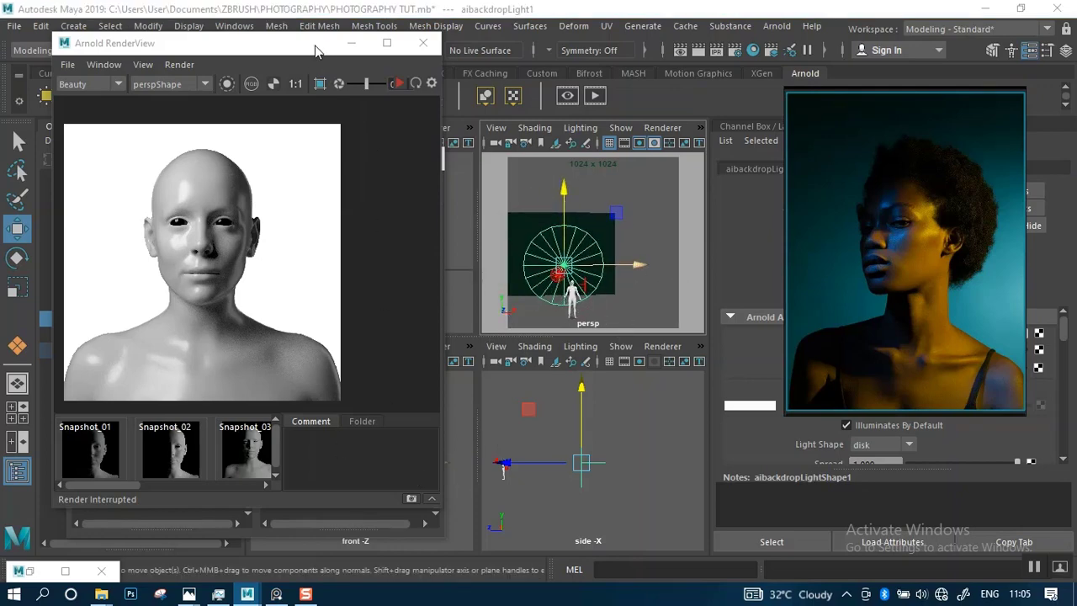
left_click_drag(312, 43, 245, 12)
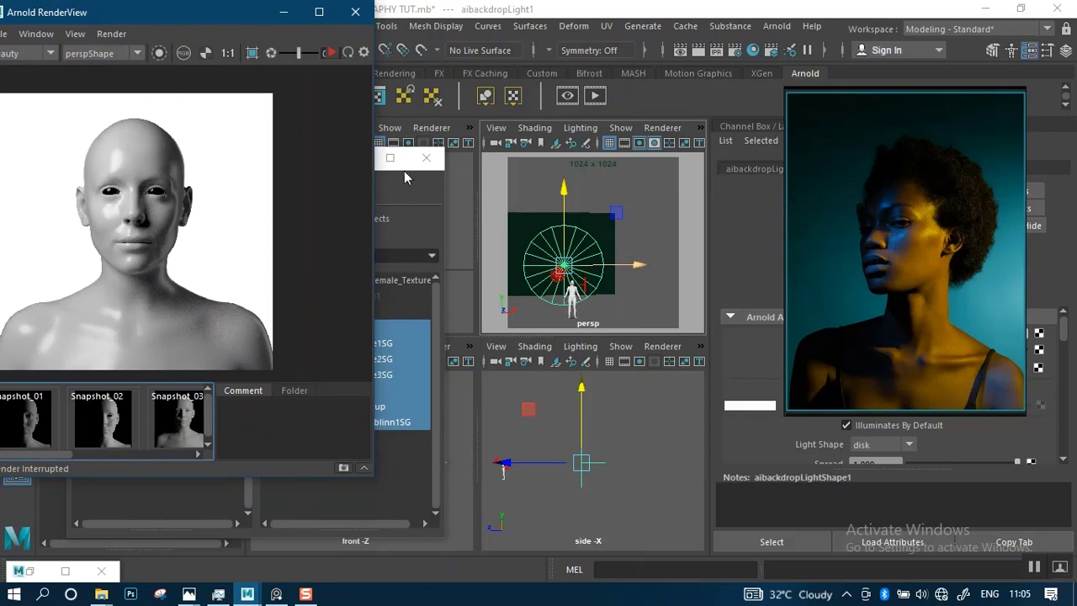
Close the light linking editor, then shrink the backdrop light and move it slightly lower
left_click_drag(223, 23, 664, 121)
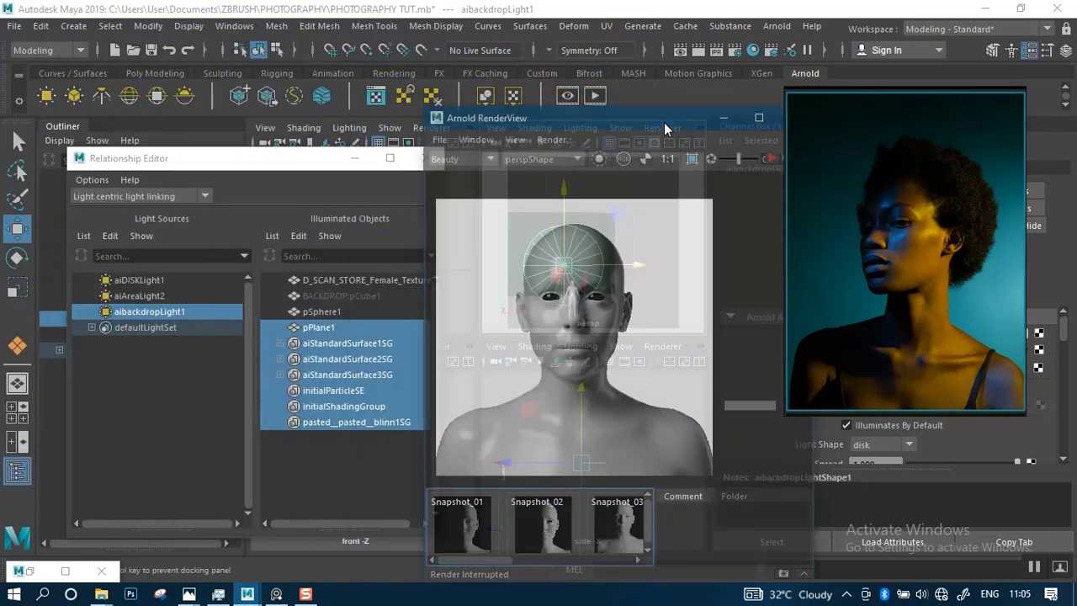
left_click(404, 152)
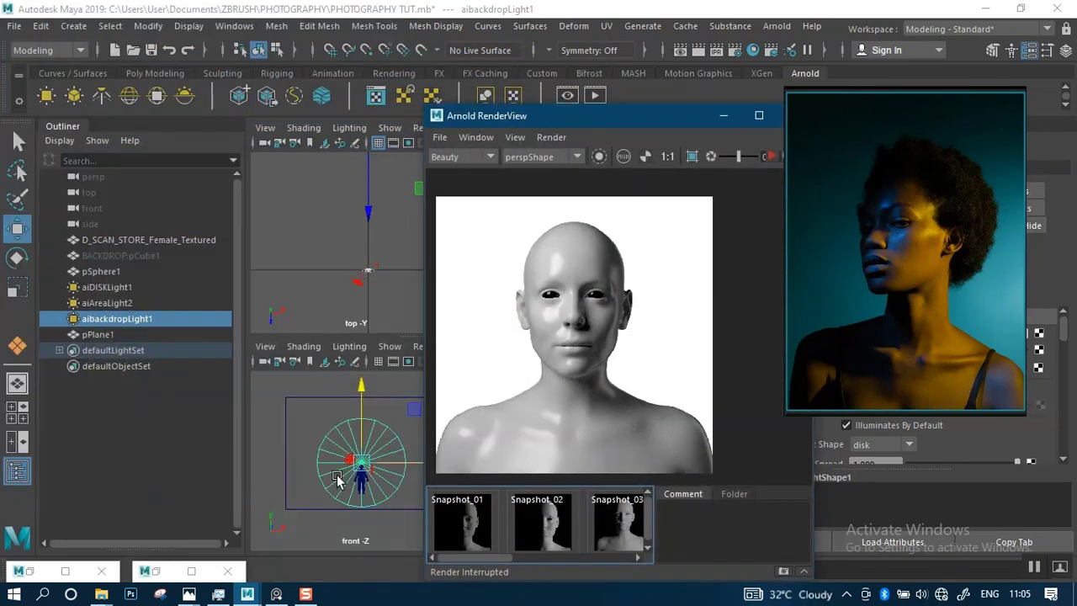
scroll(361, 484, "up", 4)
scroll(357, 471, "up", 1)
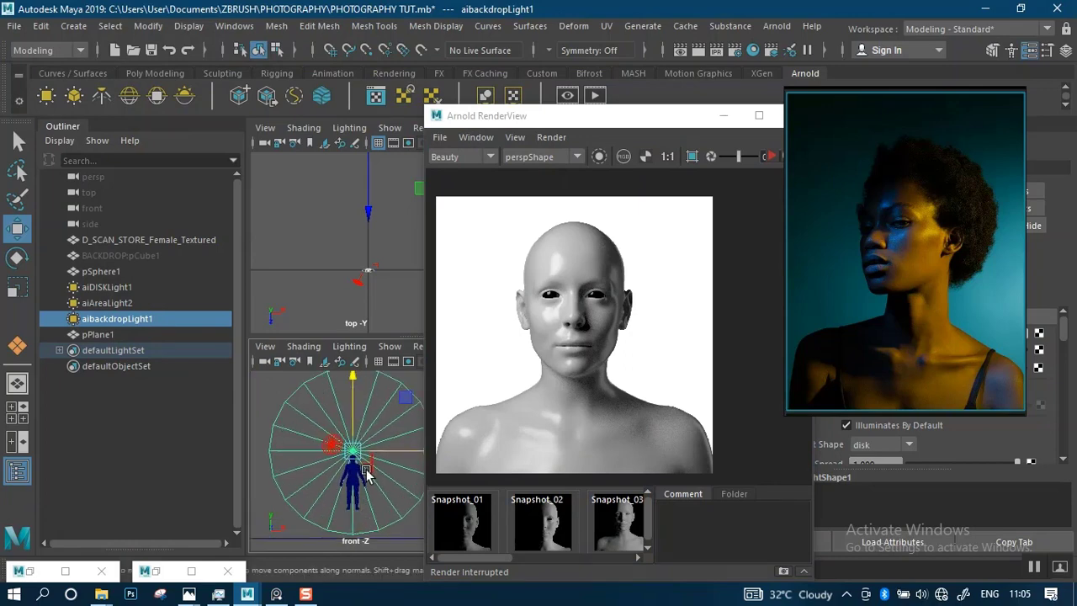
key("r")
scroll(351, 454, "up", 1)
left_click_drag(350, 455, 299, 450)
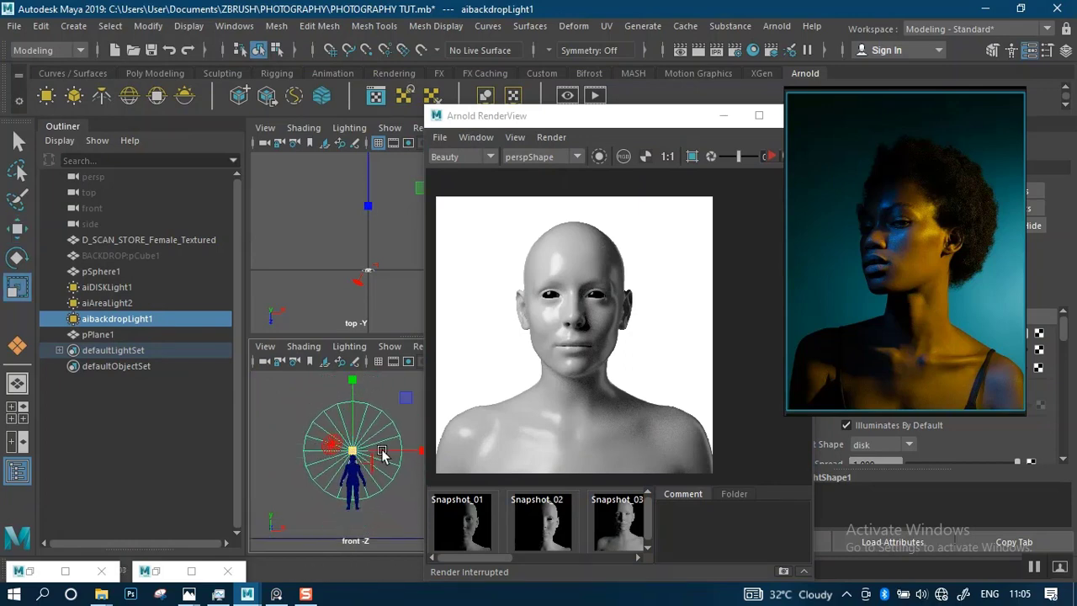
key("w")
left_click_drag(354, 401, 376, 487)
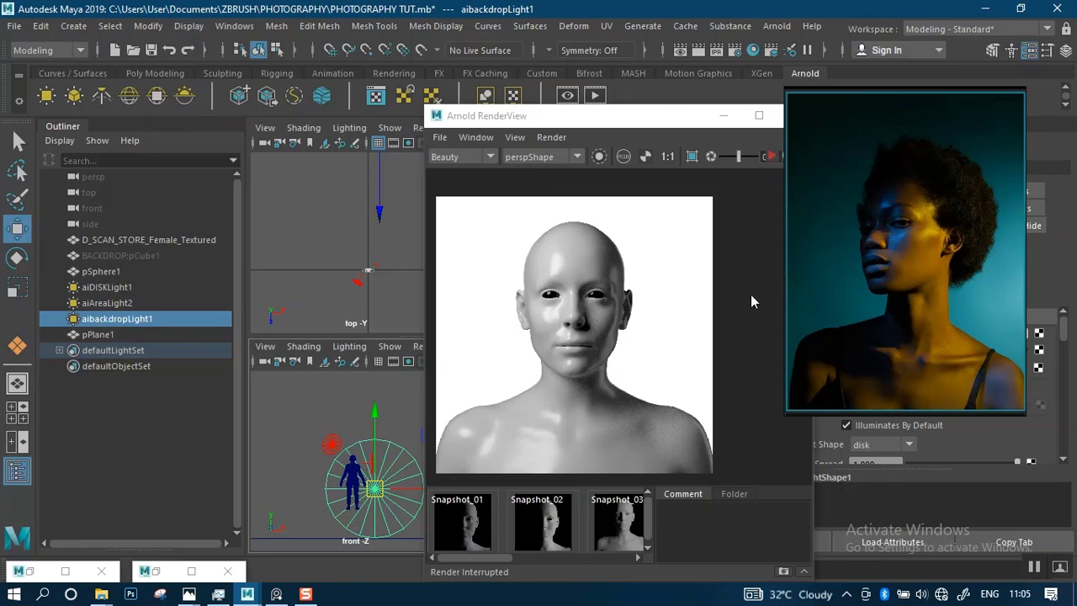
Lower aibackdropLight1's intensity from 4 to 3
left_click_drag(654, 126, 336, 50)
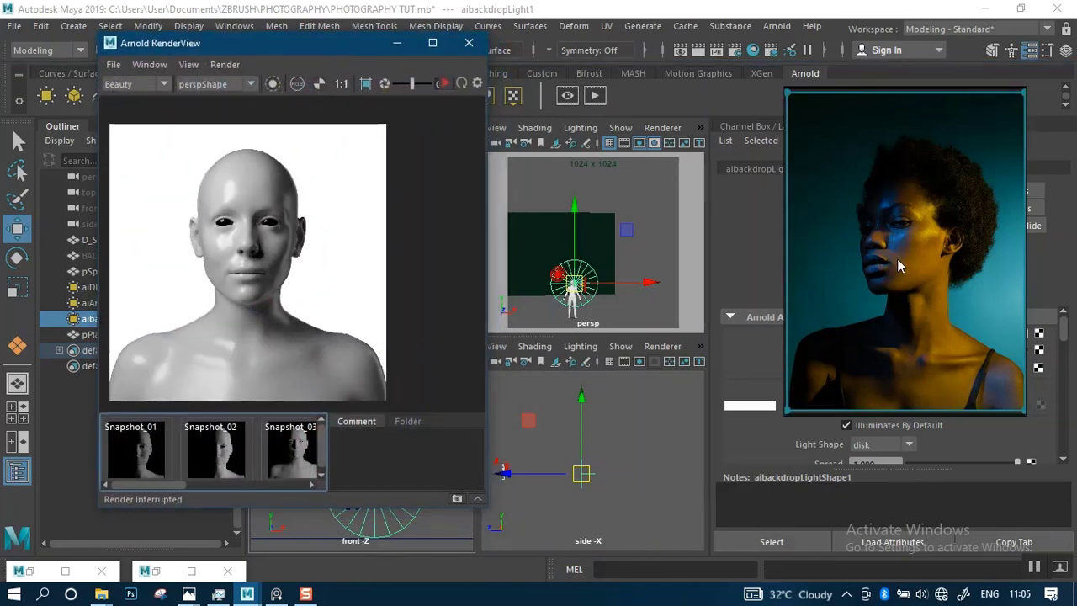
left_click_drag(896, 258, 608, 307)
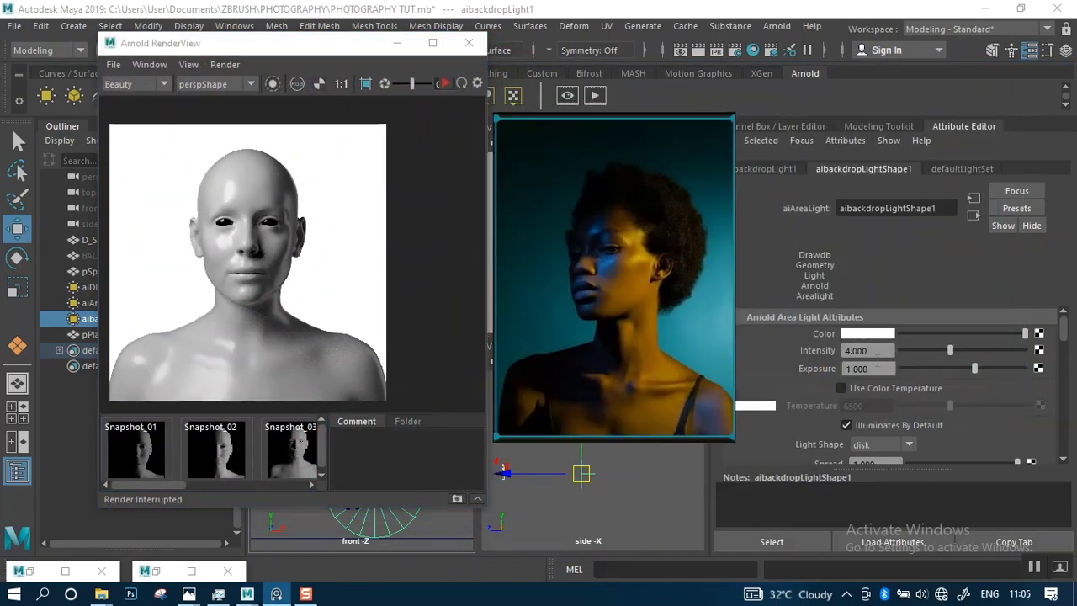
left_click(849, 352)
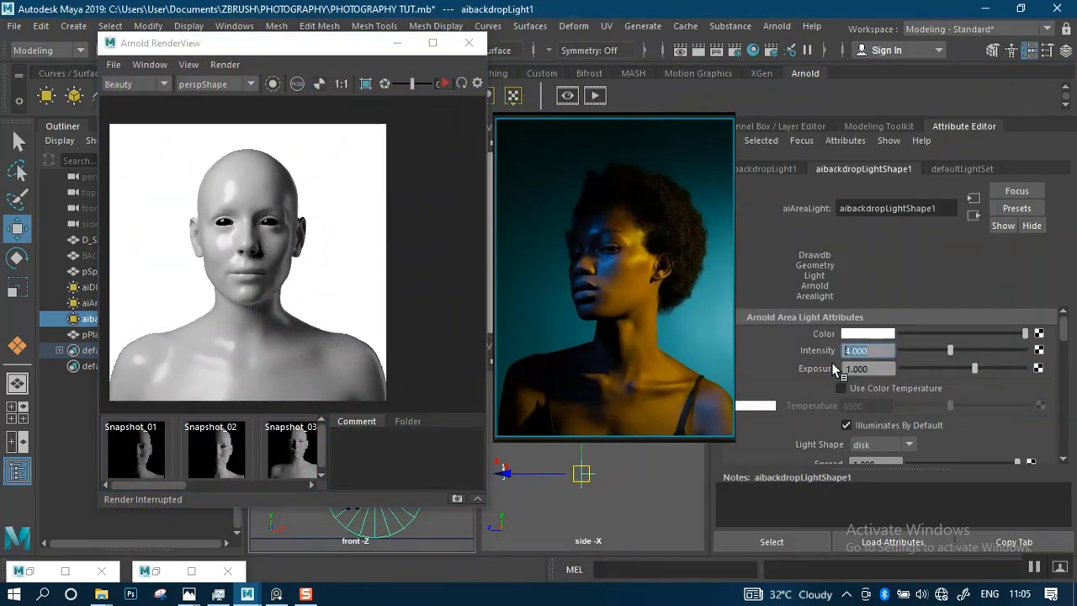
key("Return")
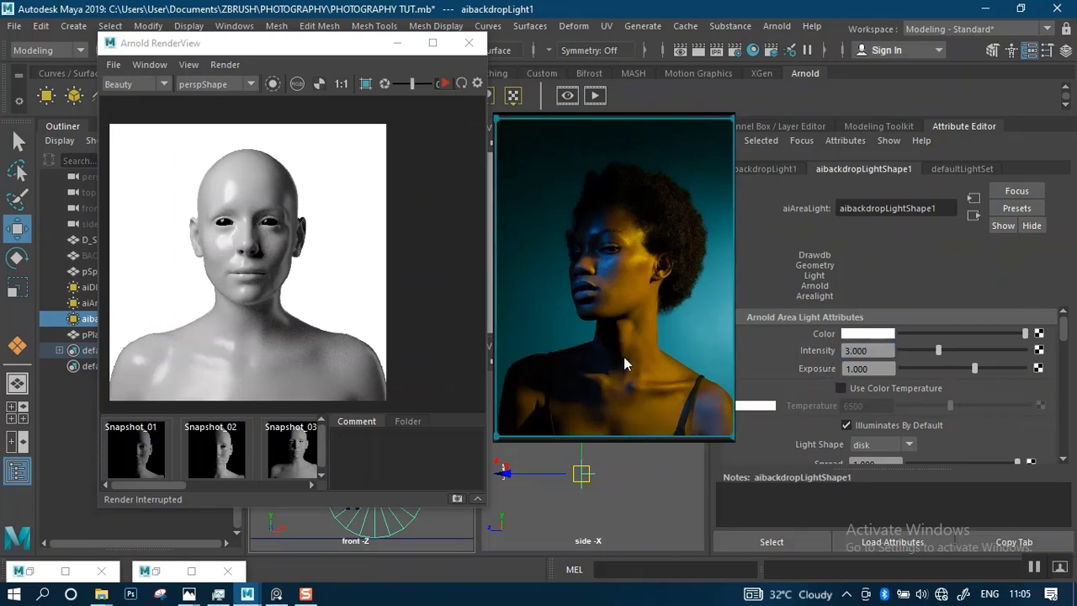
left_click_drag(623, 356, 824, 354)
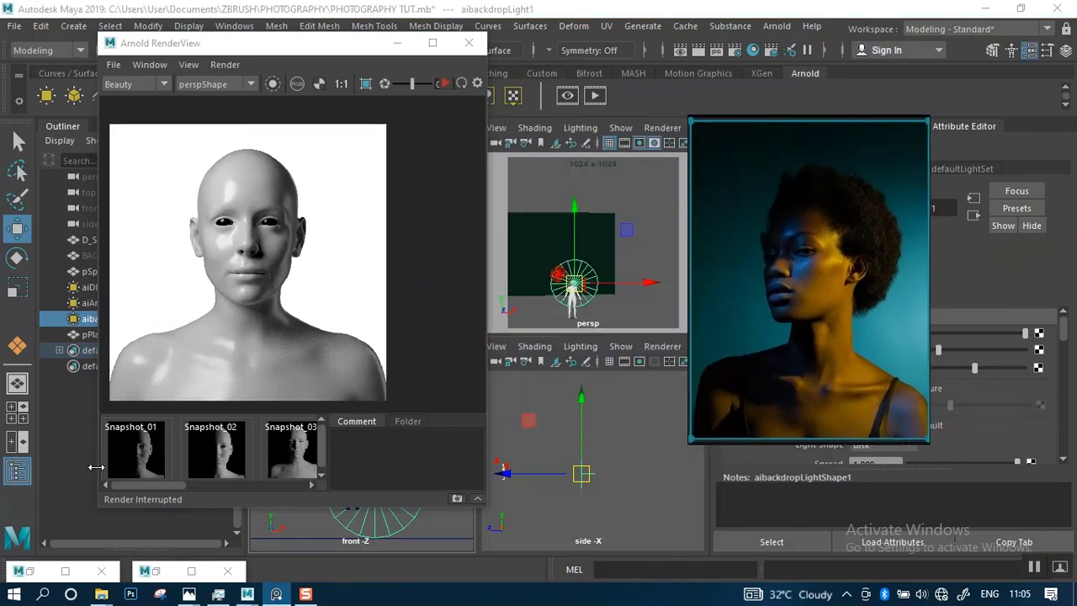
In the Light Manager, set aiDISKLightShape1's intensity to 2
left_click(30, 570)
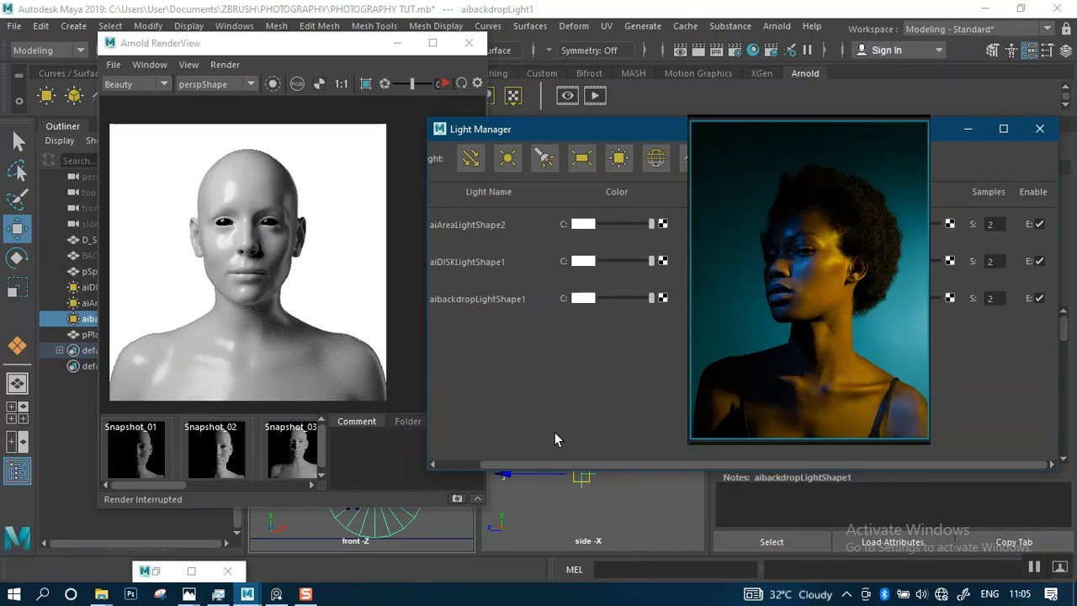
left_click_drag(525, 465, 461, 388)
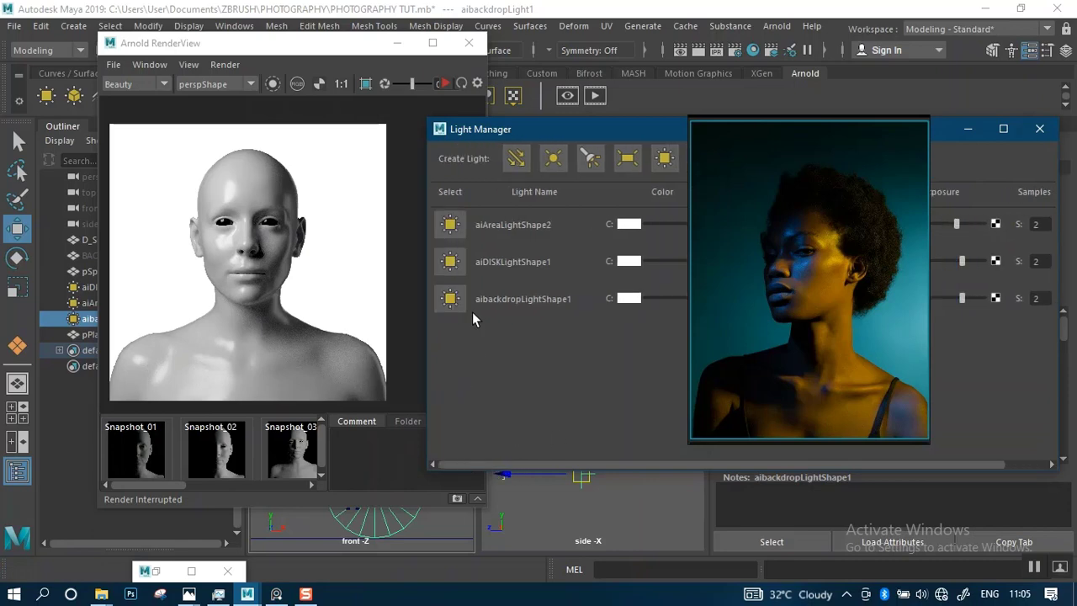
left_click_drag(787, 380, 147, 284)
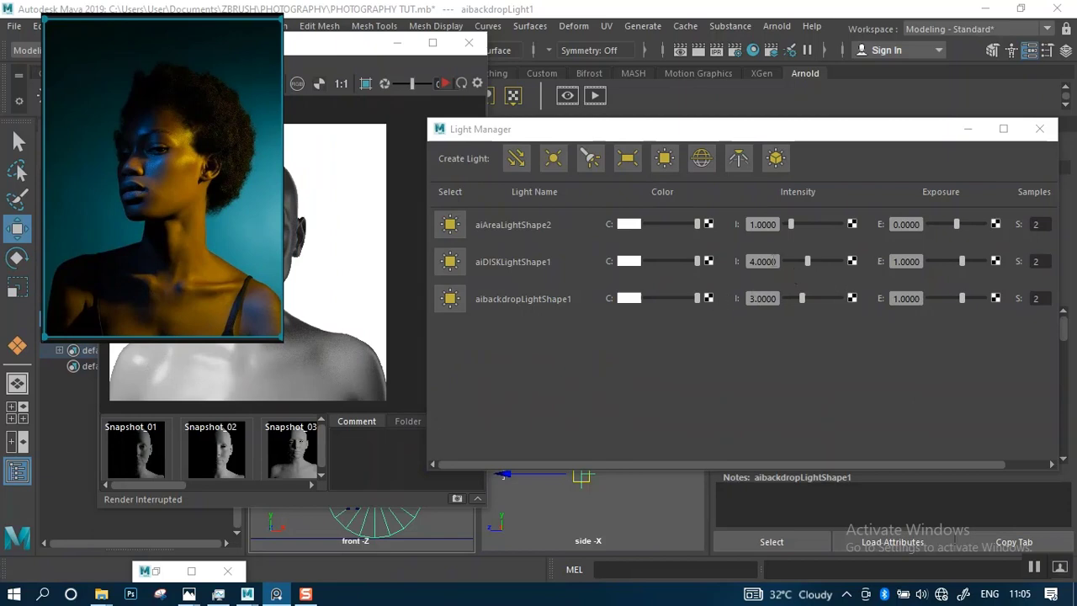
left_click_drag(773, 261, 749, 262)
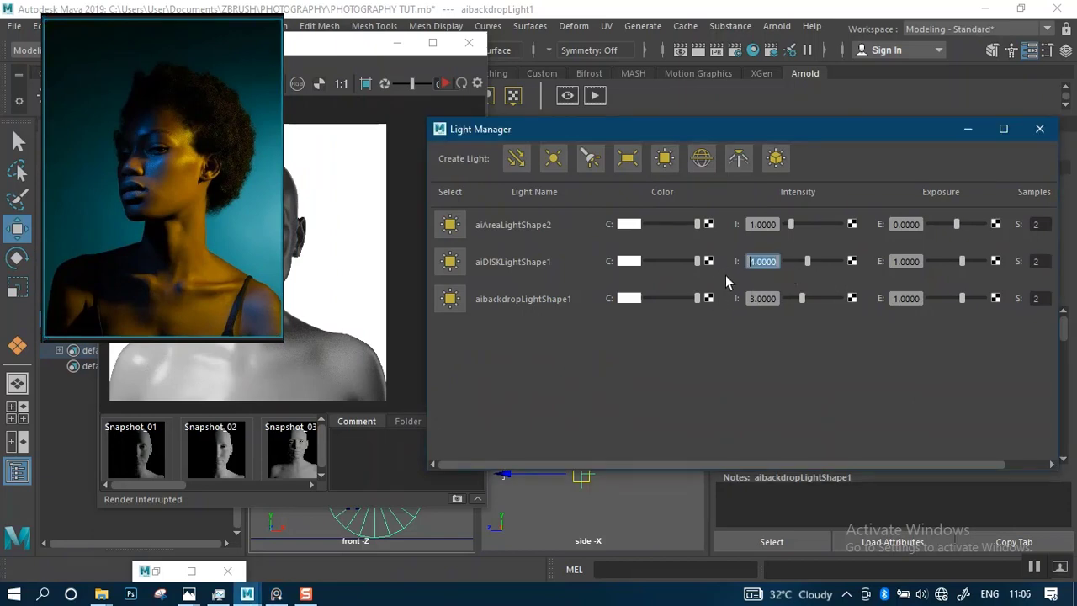
type("3")
type("2")
key("Return")
Change aiDISKLightShape1's colour to a saturated sky blue (H 204.63, S 0.922)
left_click(631, 263)
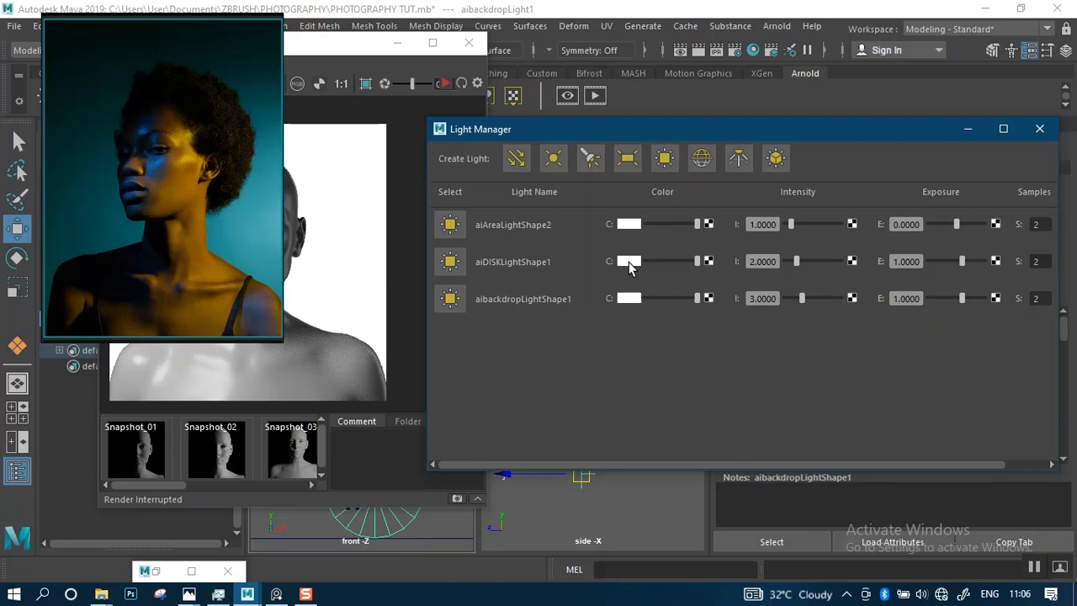
left_click(631, 262)
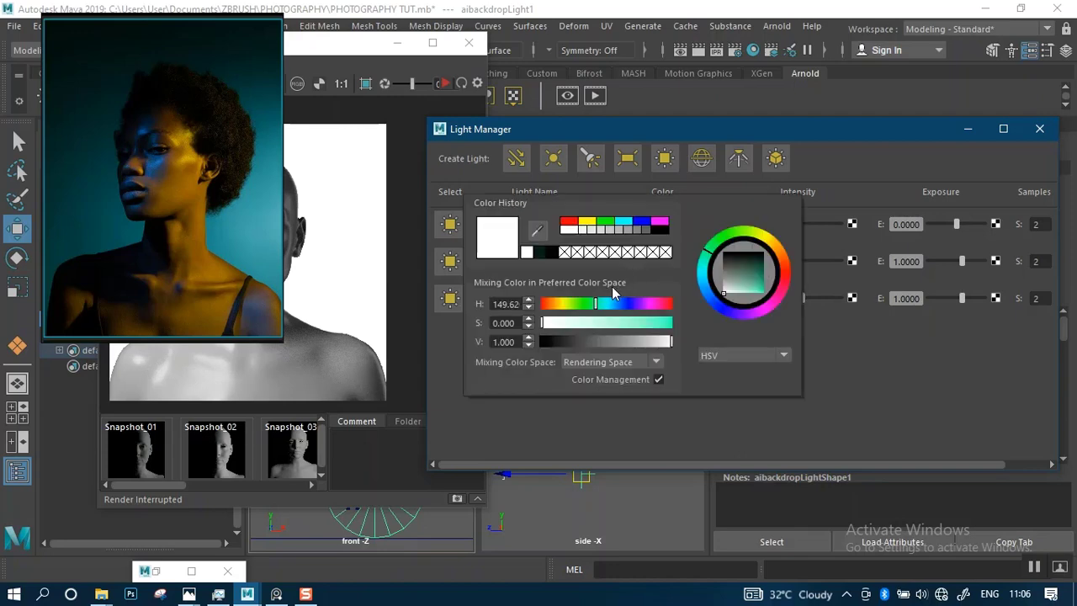
left_click(705, 284)
mouse_move(749, 285)
left_mouse_down()
mouse_move(765, 279)
mouse_move(762, 306)
left_mouse_up()
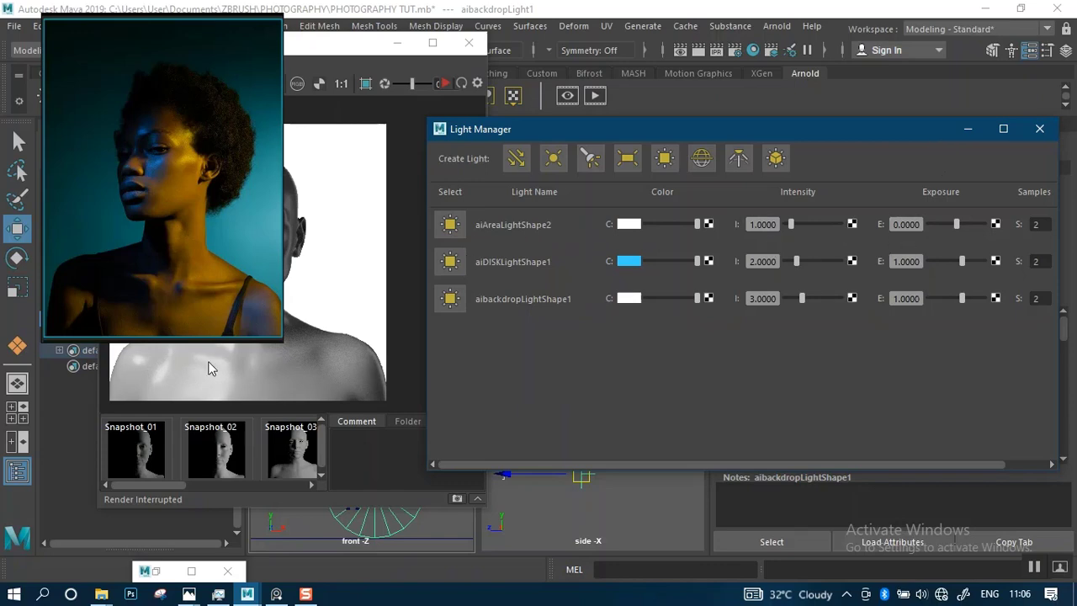
left_click_drag(329, 47, 437, 54)
left_click_drag(147, 231, 283, 182)
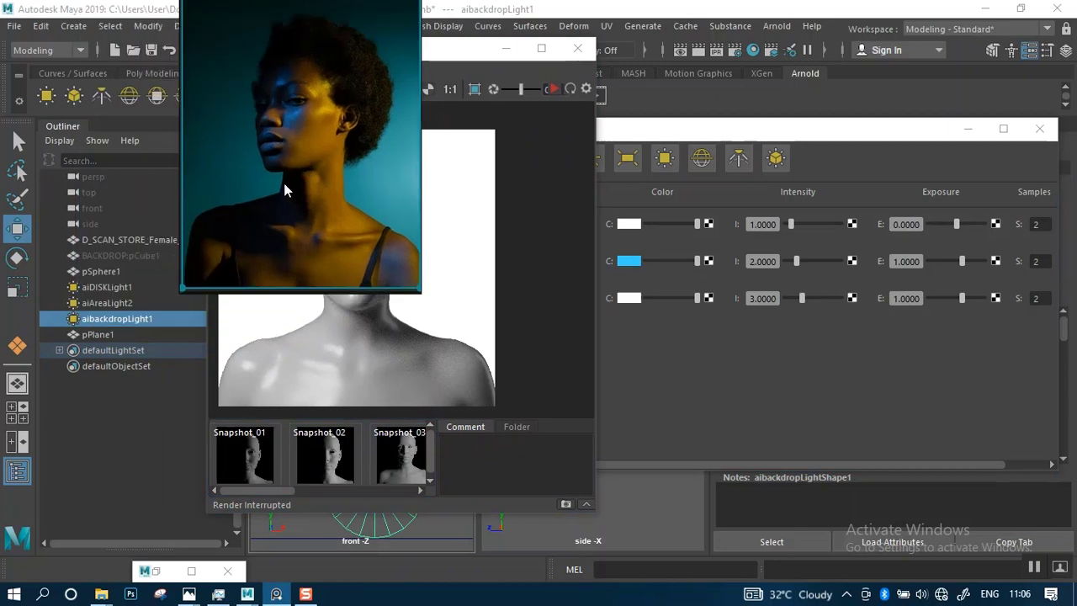
Enable Use Color Temperature on aiAreaLight2 and set it to orange 1519
left_click(109, 303)
left_click(967, 130)
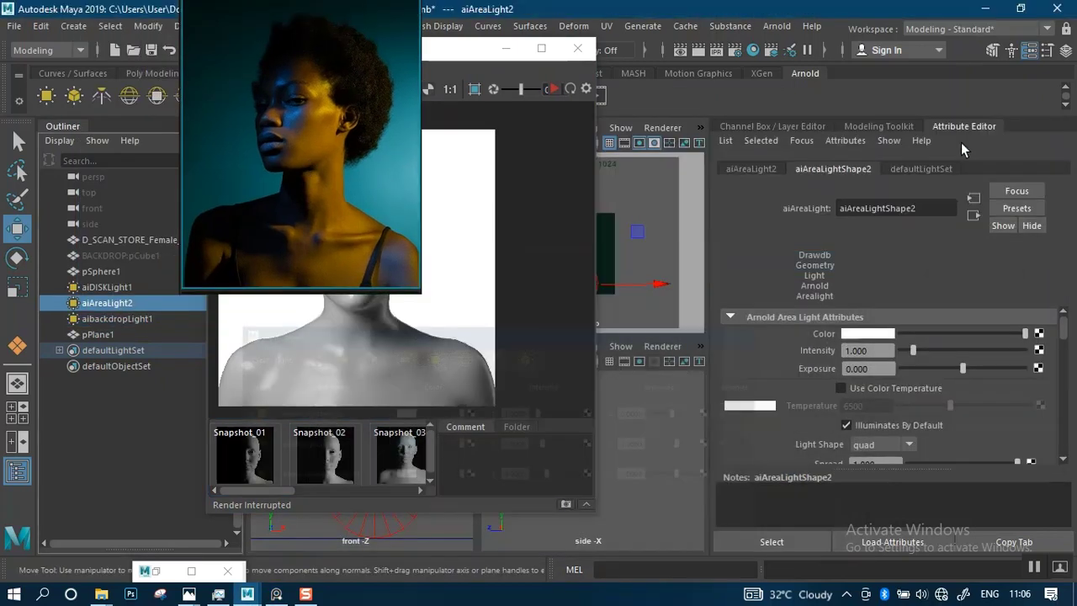
left_click(851, 390)
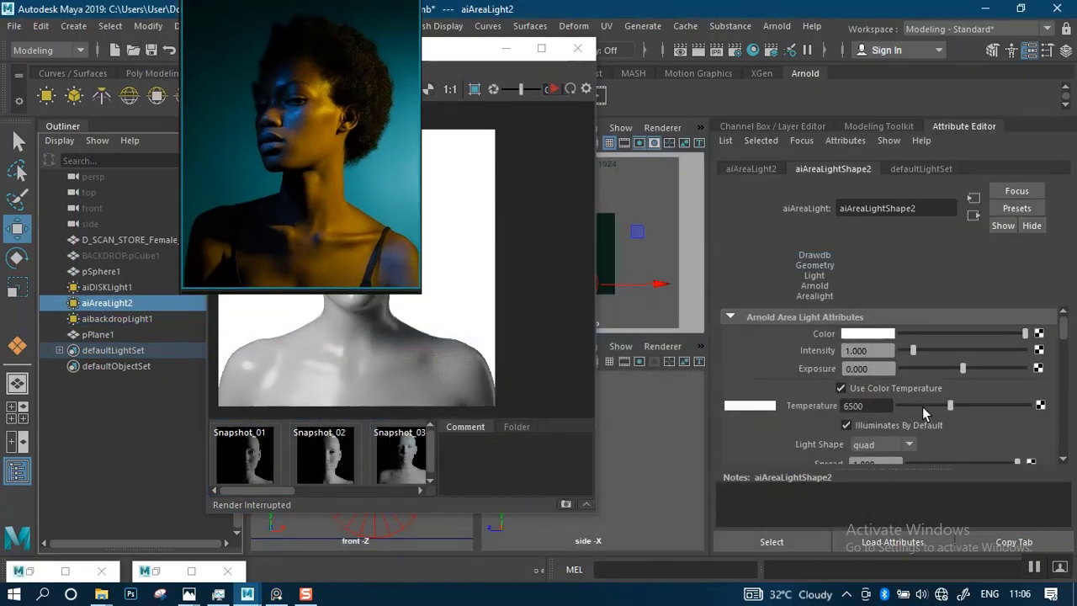
left_click_drag(922, 406, 905, 408)
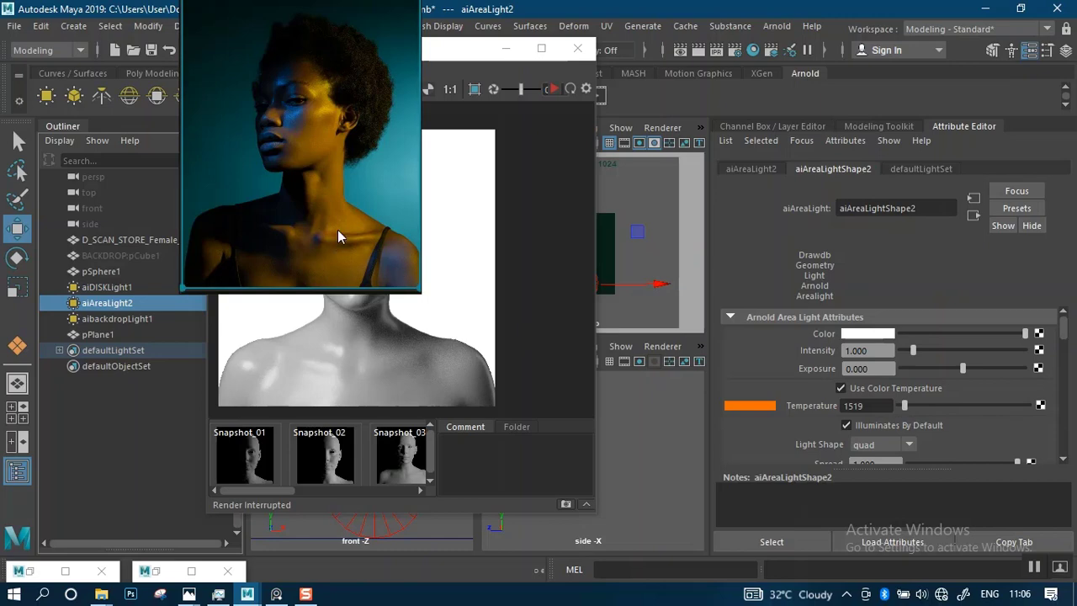
left_click_drag(338, 230, 226, 271)
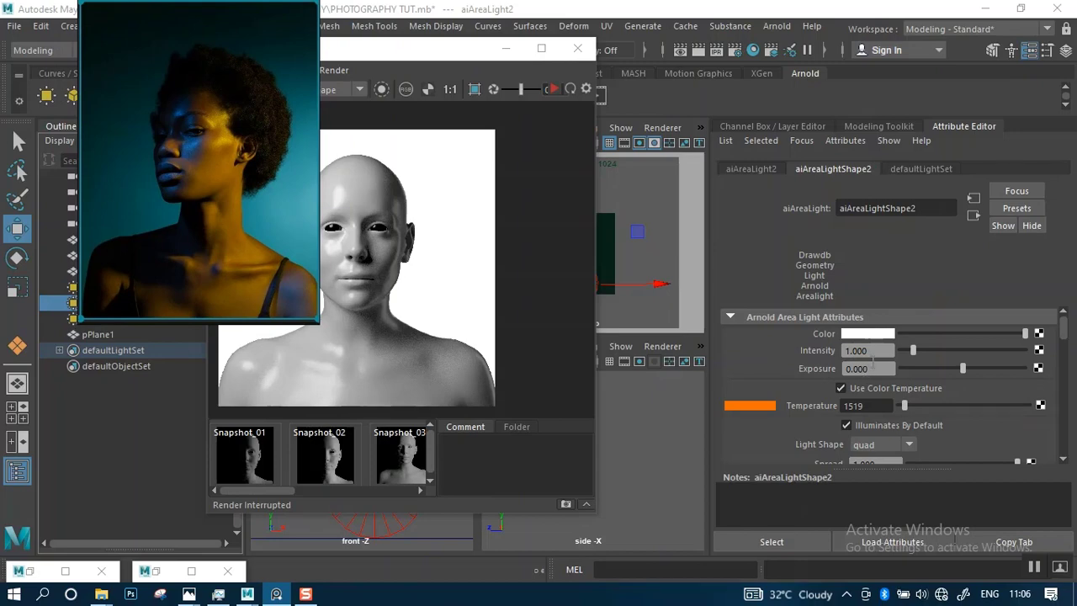
Raise aiAreaLightShape2's intensity to 3 and start a new Arnold render
left_click(875, 353)
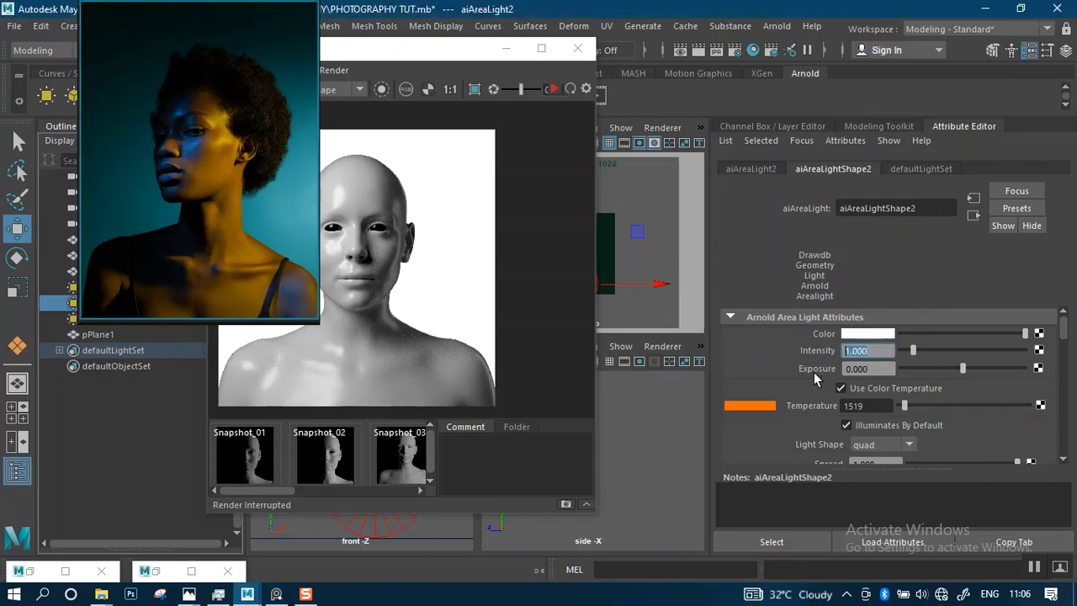
type("3")
key("Return")
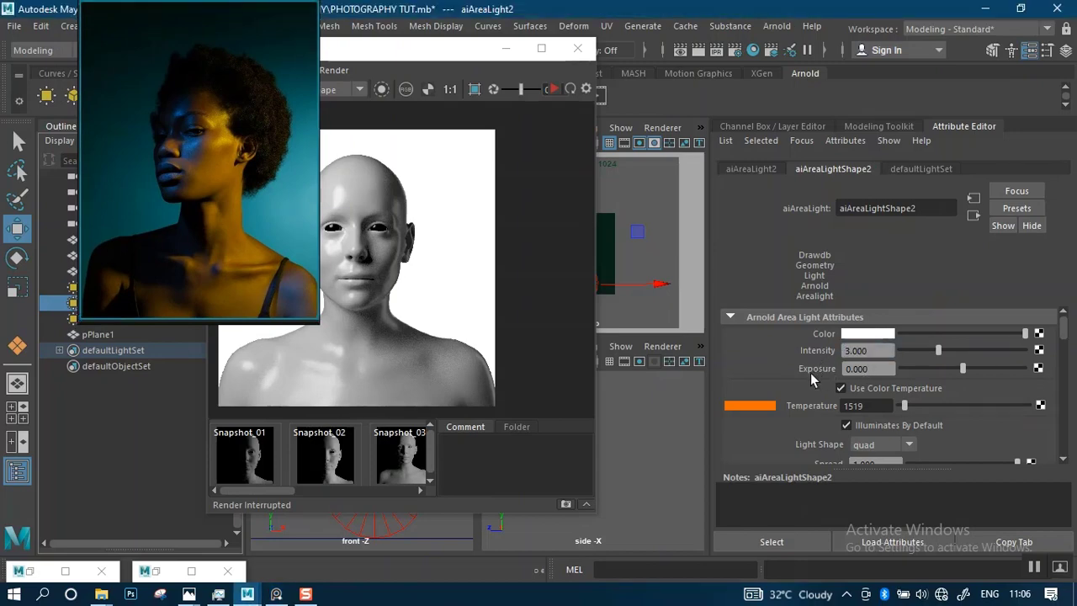
left_click(558, 90)
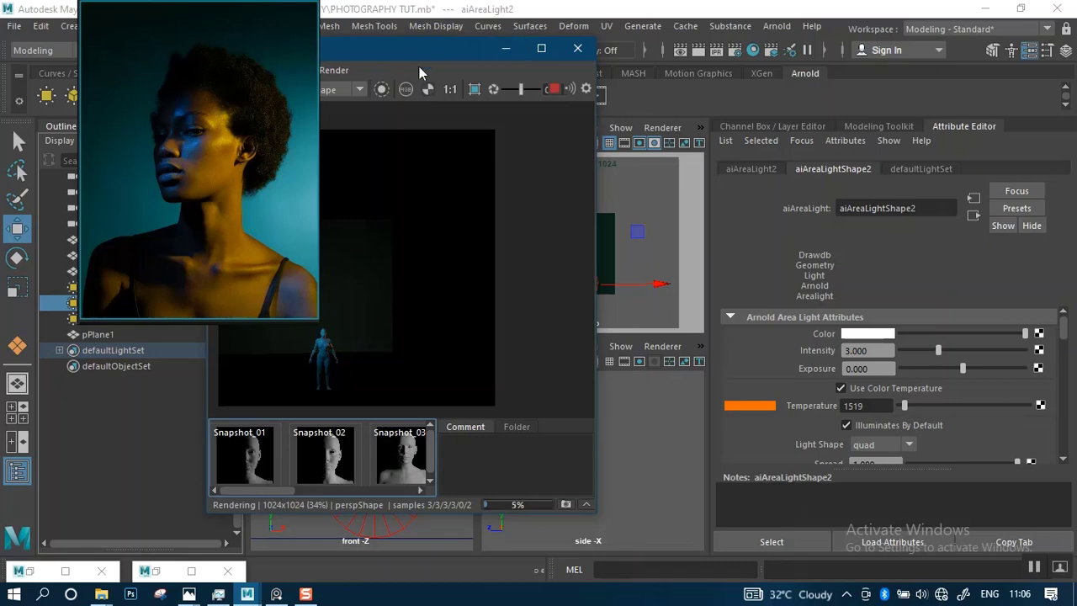
left_click_drag(419, 66, 286, 65)
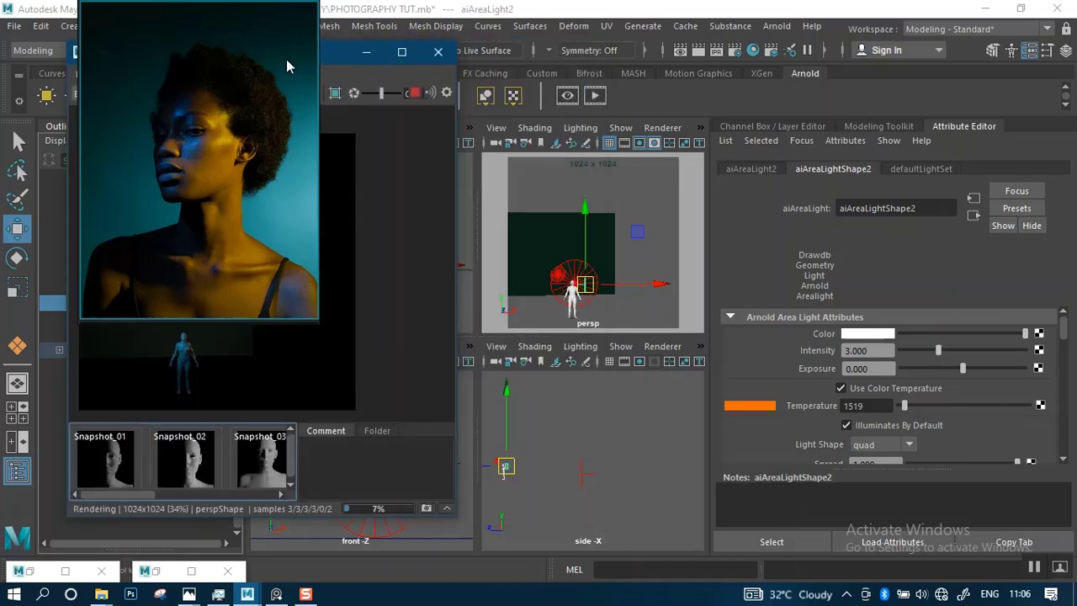
Render through the front_cam bookmark with the reference photo placed beside the Arnold render
left_click(495, 127)
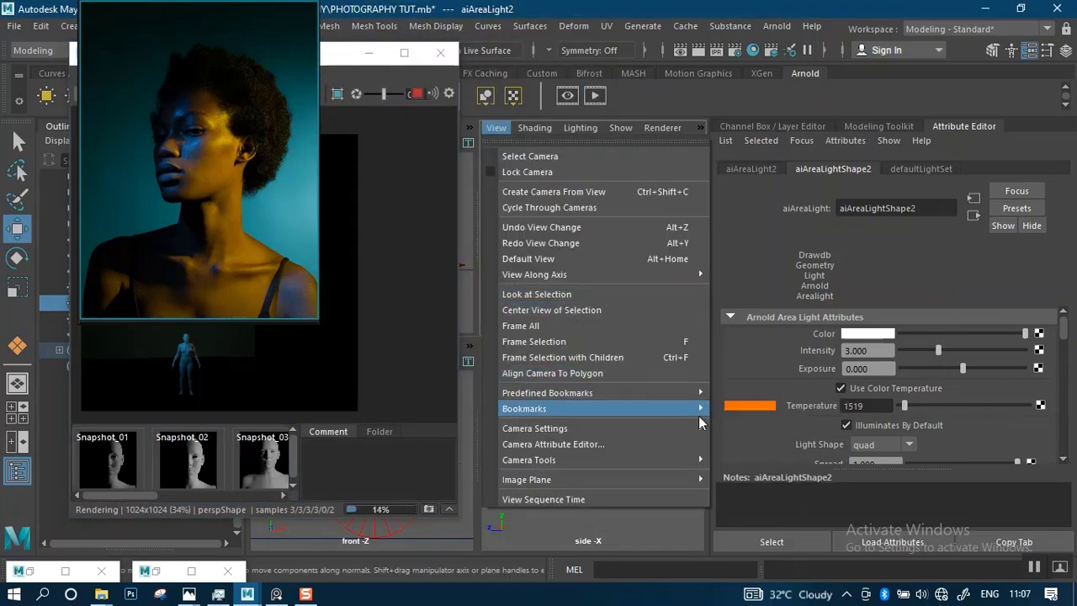
mouse_move(705, 415)
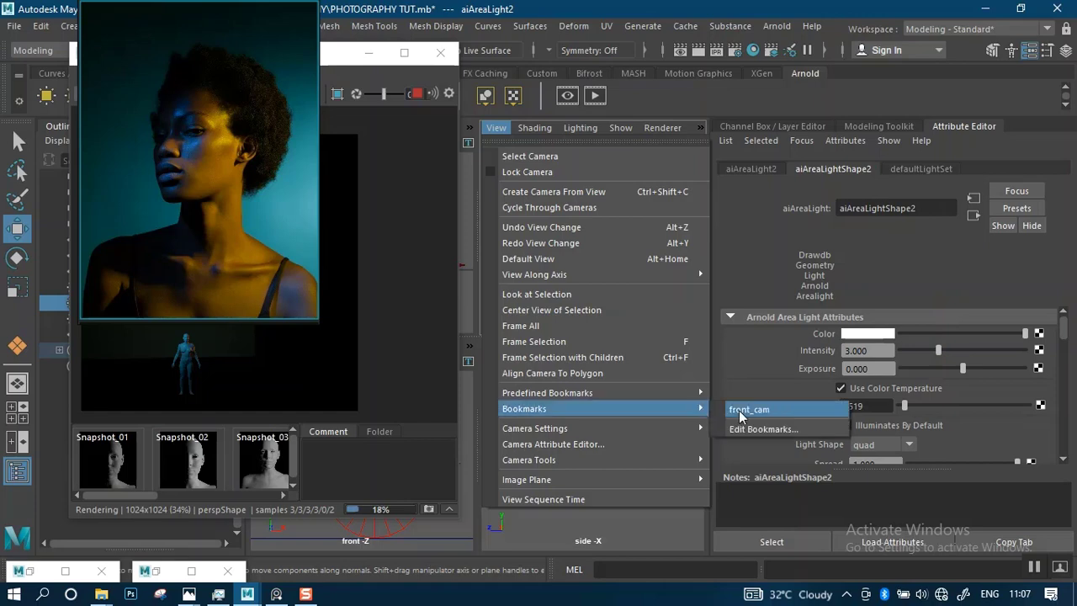
left_click(740, 412)
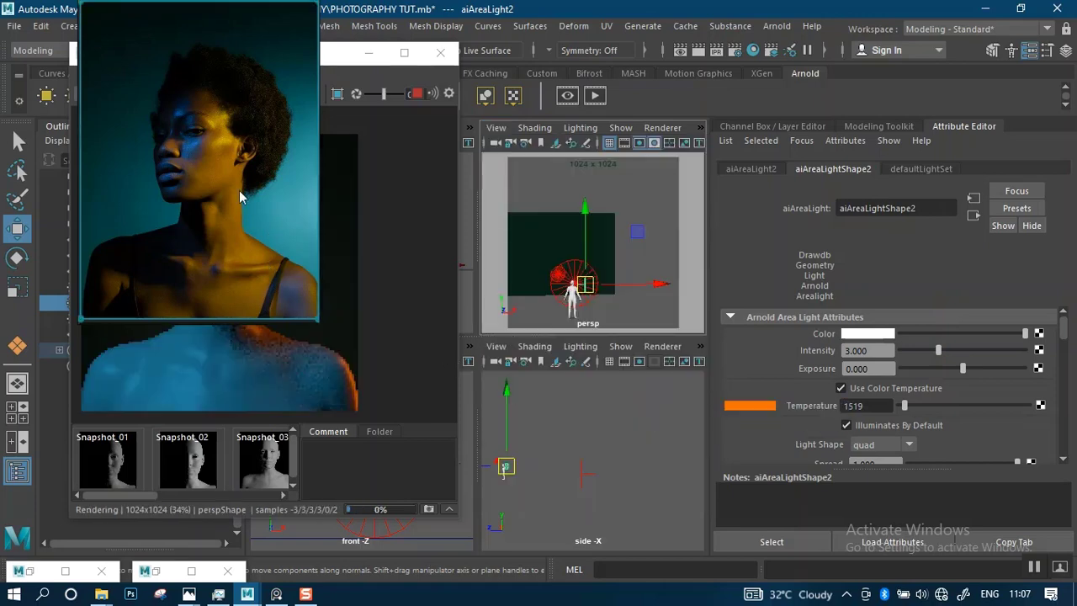
left_click_drag(183, 218, 781, 257)
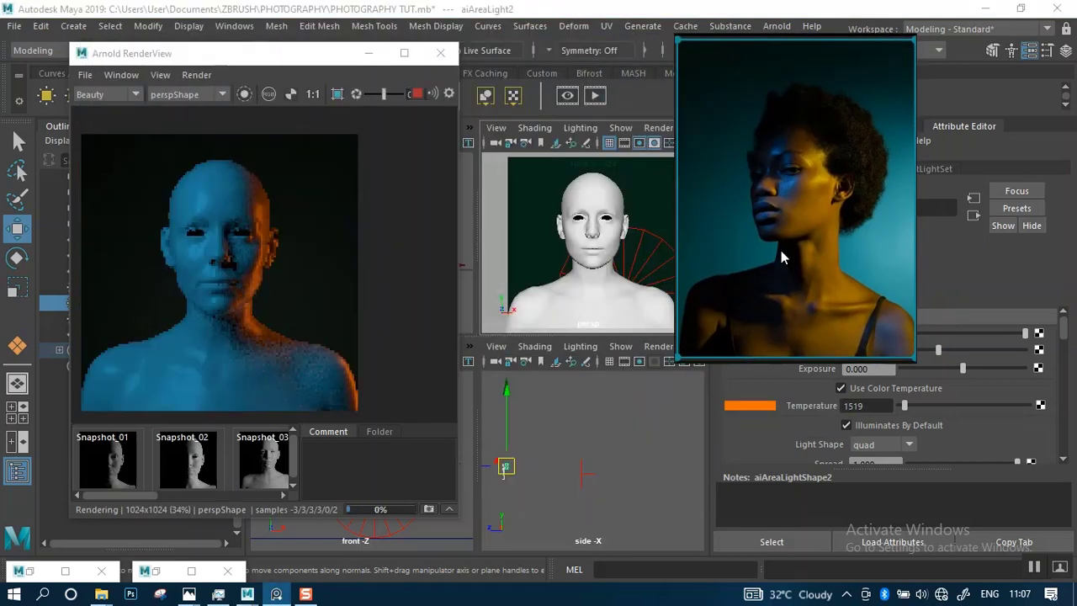
left_click(277, 63)
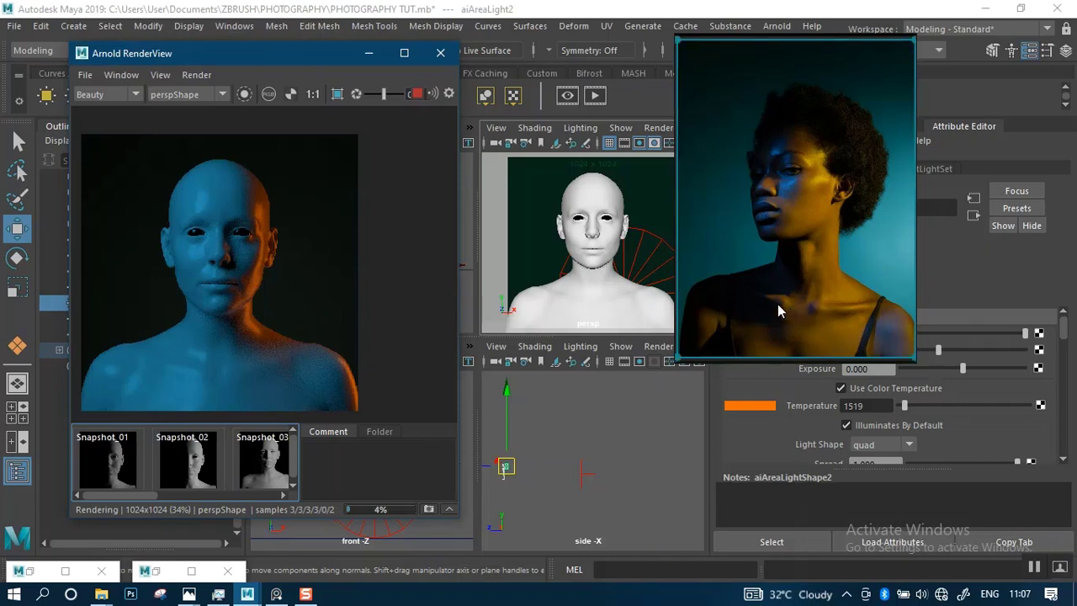
left_click_drag(771, 302, 678, 273)
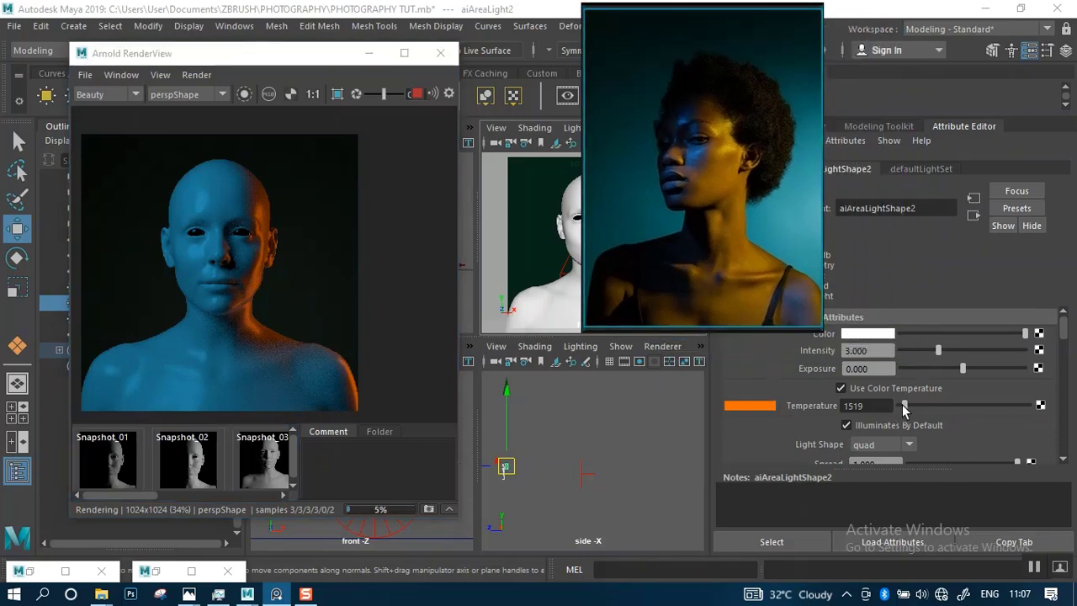
Drop the area light temperature to 1000, stop the render, then raise temperature to 3074
left_click(891, 410)
left_click_drag(887, 410, 719, 414)
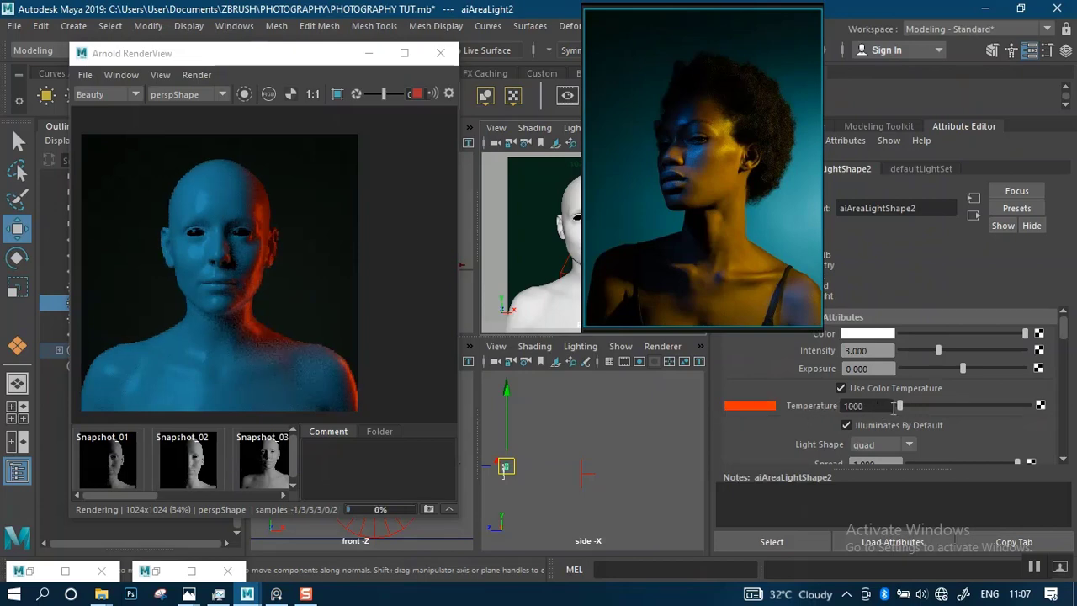
left_click(416, 94)
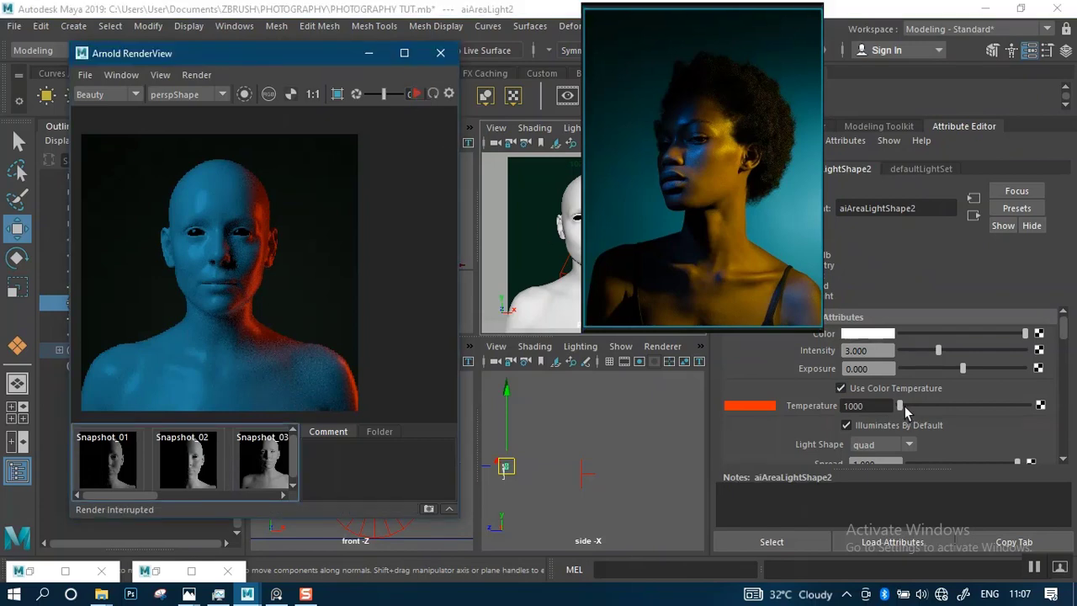
left_click_drag(903, 407, 917, 406)
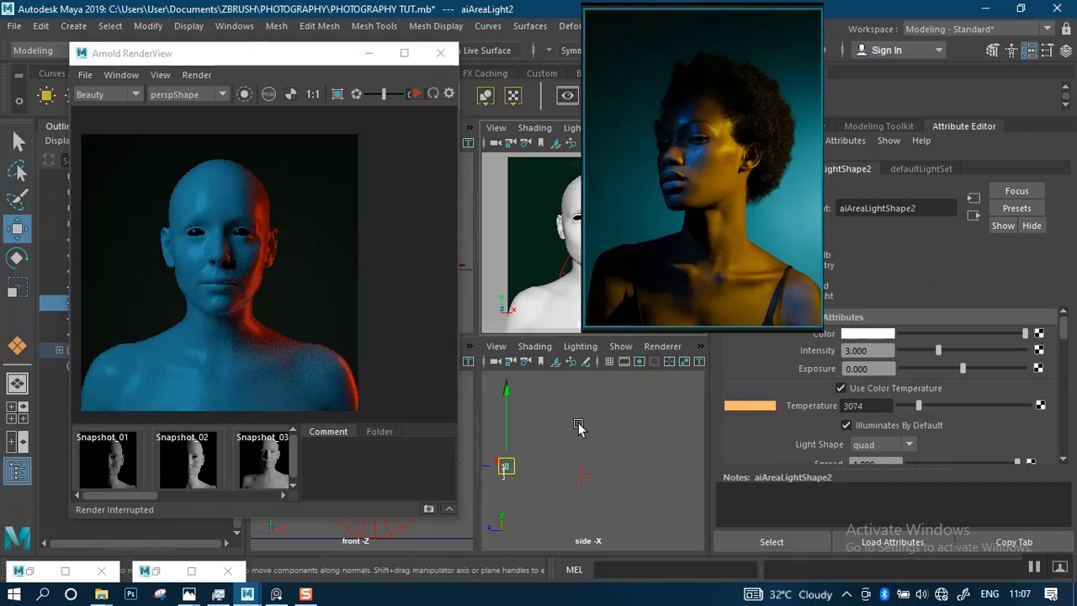
Slide the area light further left in front of the figure in the side view
scroll(545, 471, "down", 6)
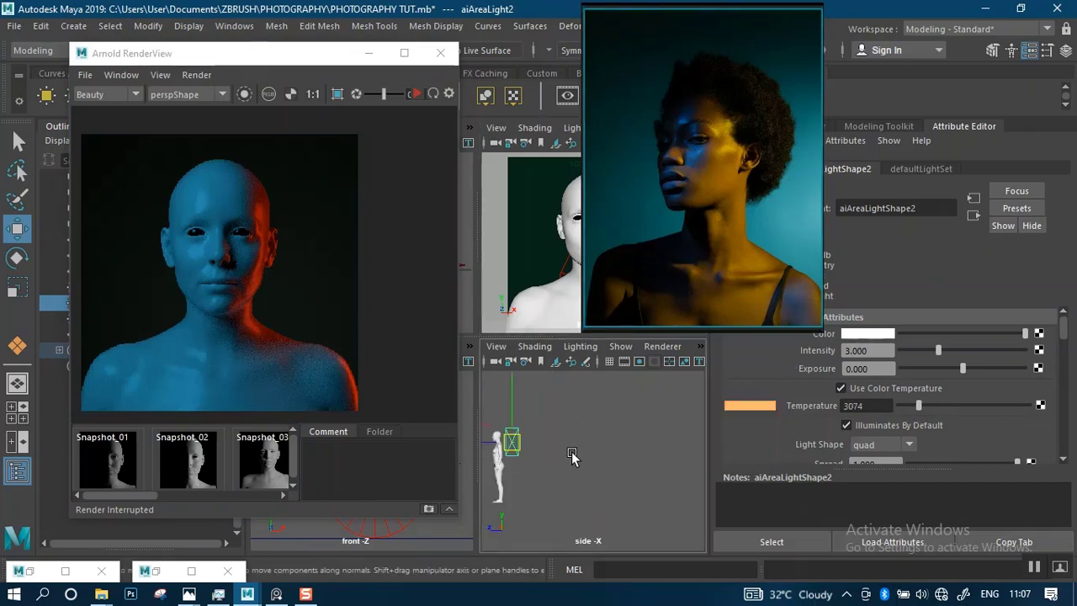
middle_click_drag(572, 457, 656, 430, "alt")
scroll(655, 430, "up", 3)
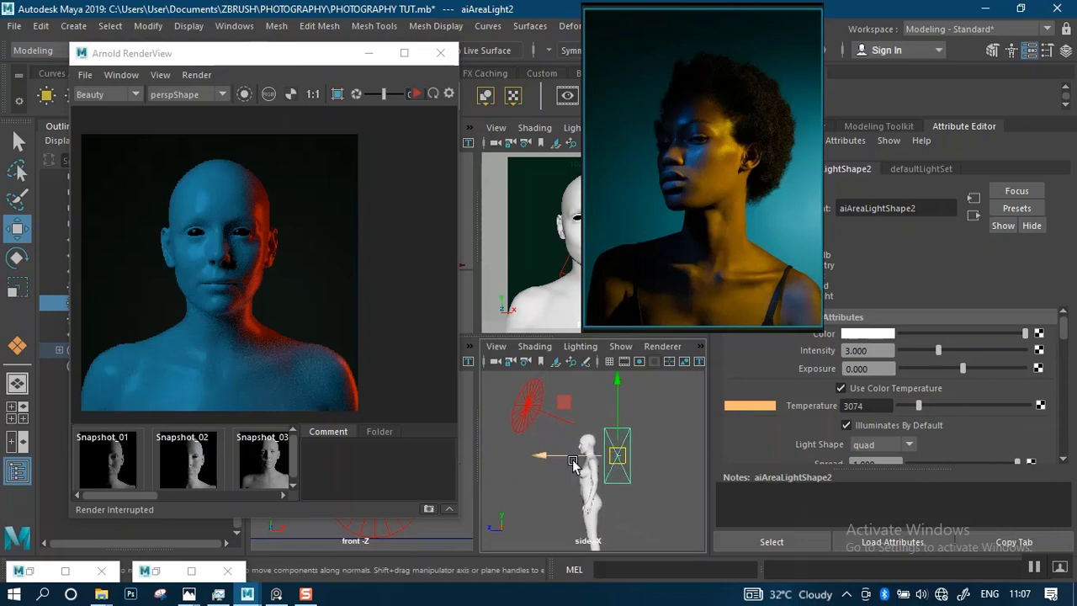
left_click_drag(548, 459, 531, 455)
Select the blue disk light and scale it down
left_click(528, 414)
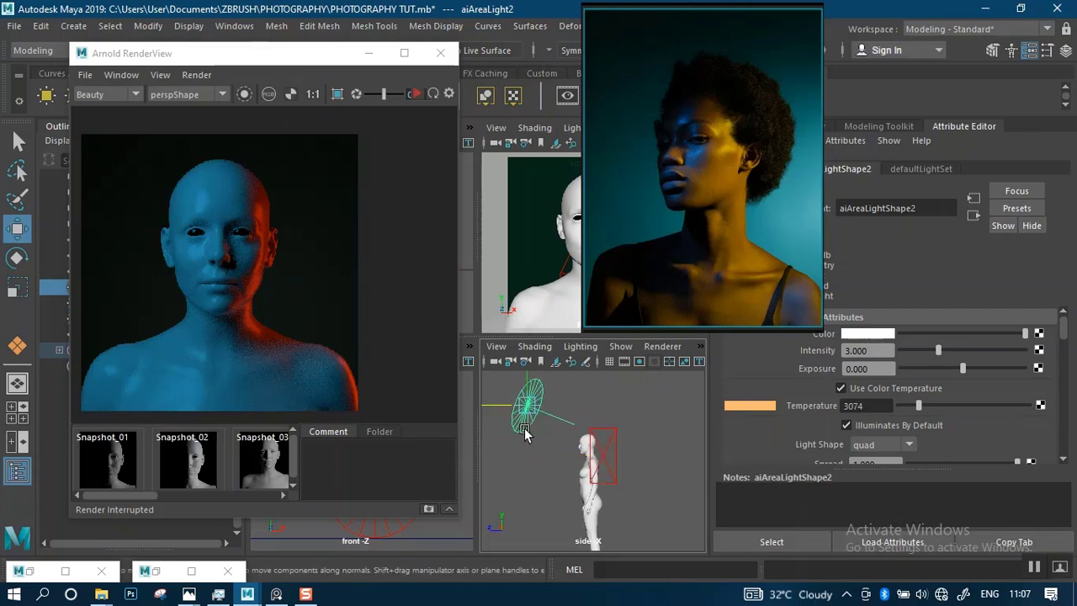
key("e")
key("r")
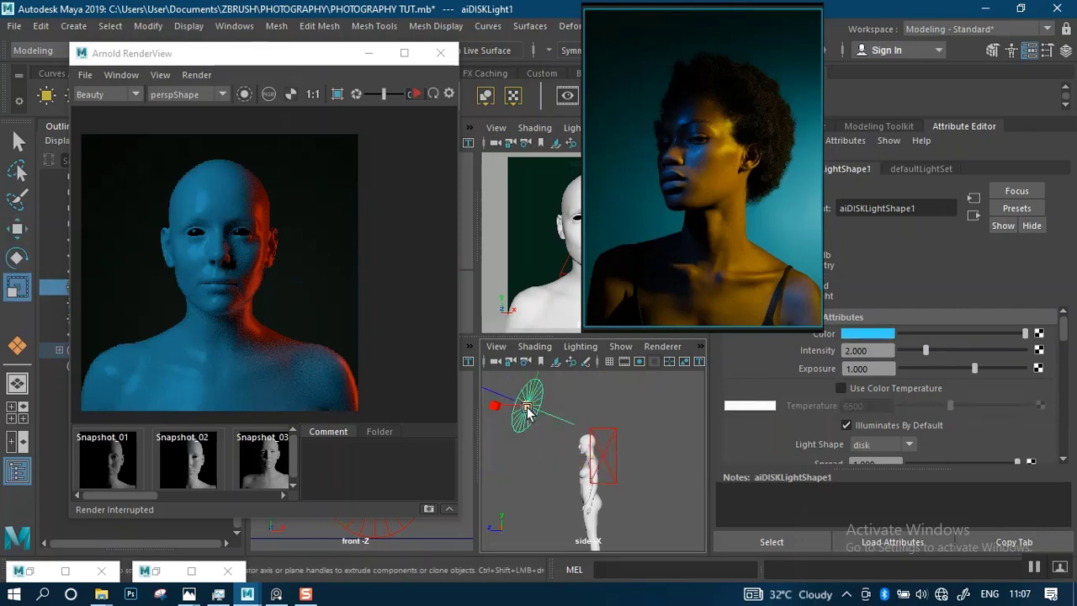
left_click_drag(521, 406, 473, 399)
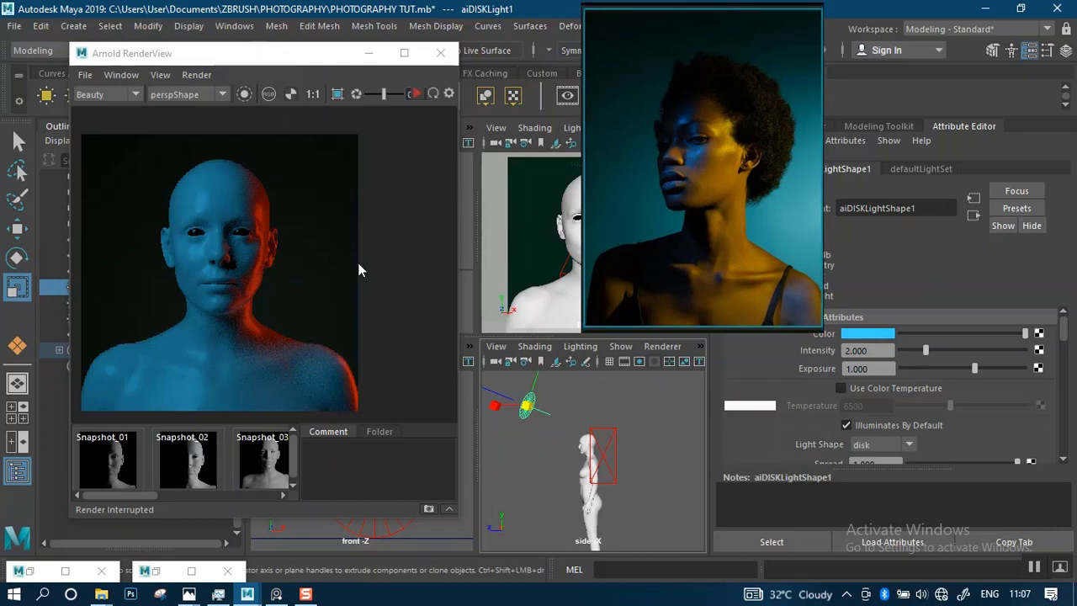
Marquee-select the backdrop light in the side view and switch to the Move tool
scroll(618, 471, "down", 3)
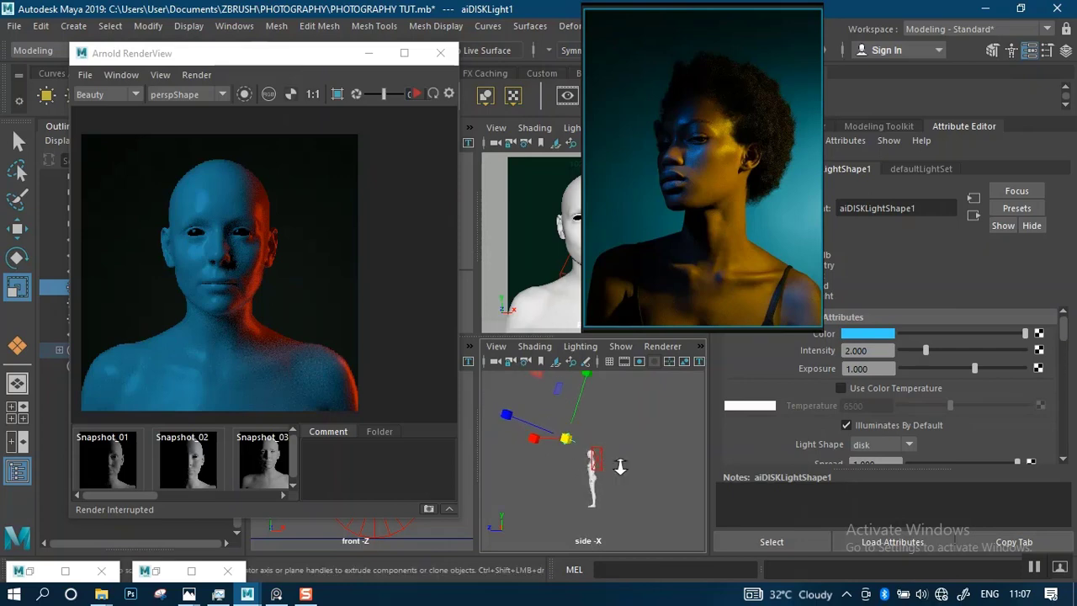
scroll(620, 466, "up", 5)
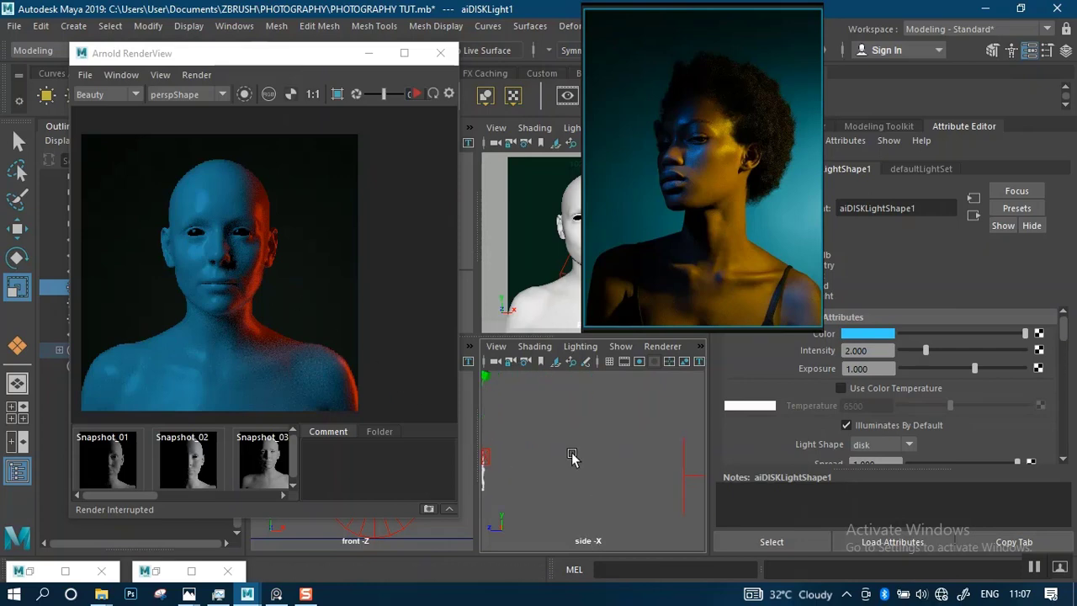
scroll(565, 451, "down", 5)
left_click_drag(615, 431, 647, 480)
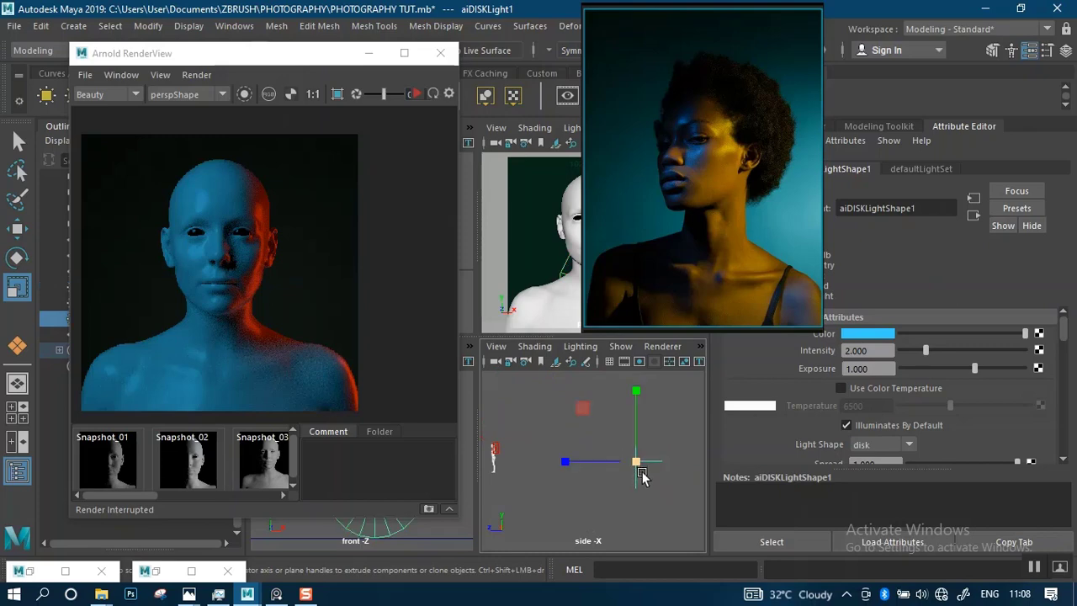
key("w")
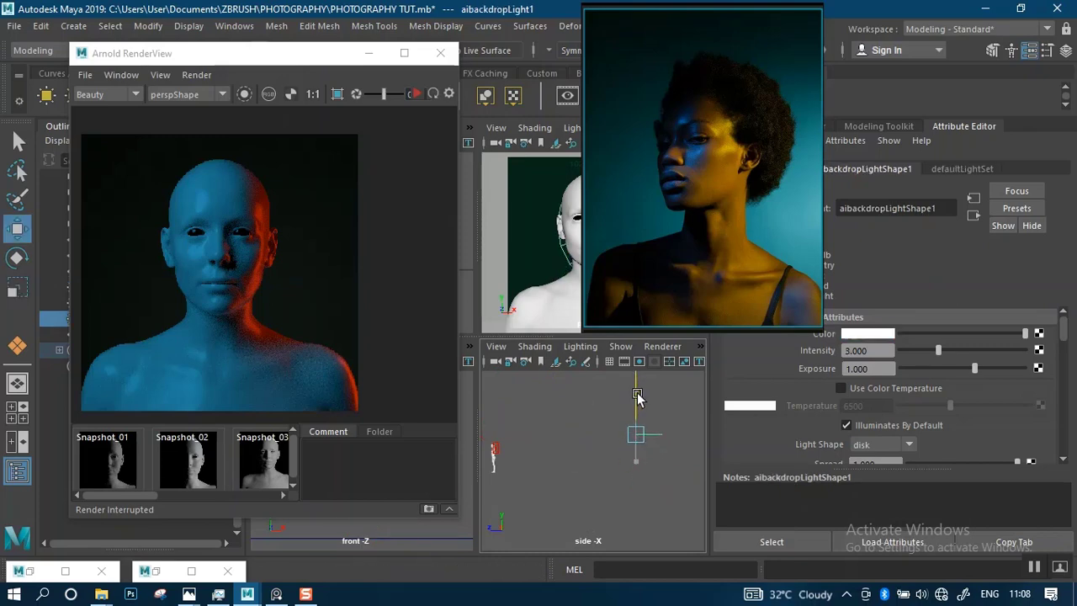
Restart the Arnold render and select the area light in the Outliner
left_click(414, 93)
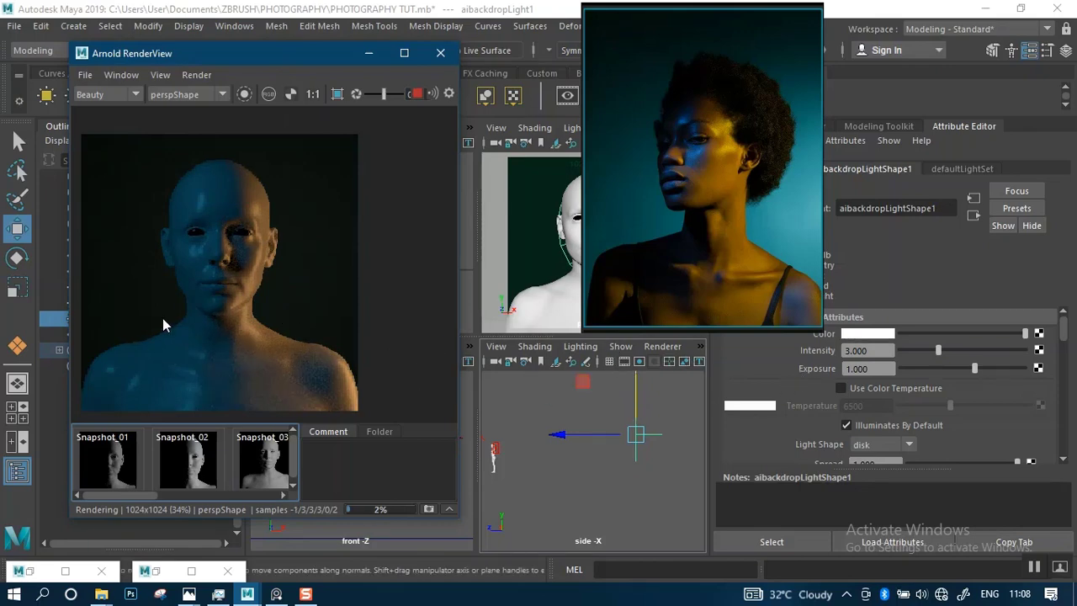
left_click_drag(285, 60, 333, 61)
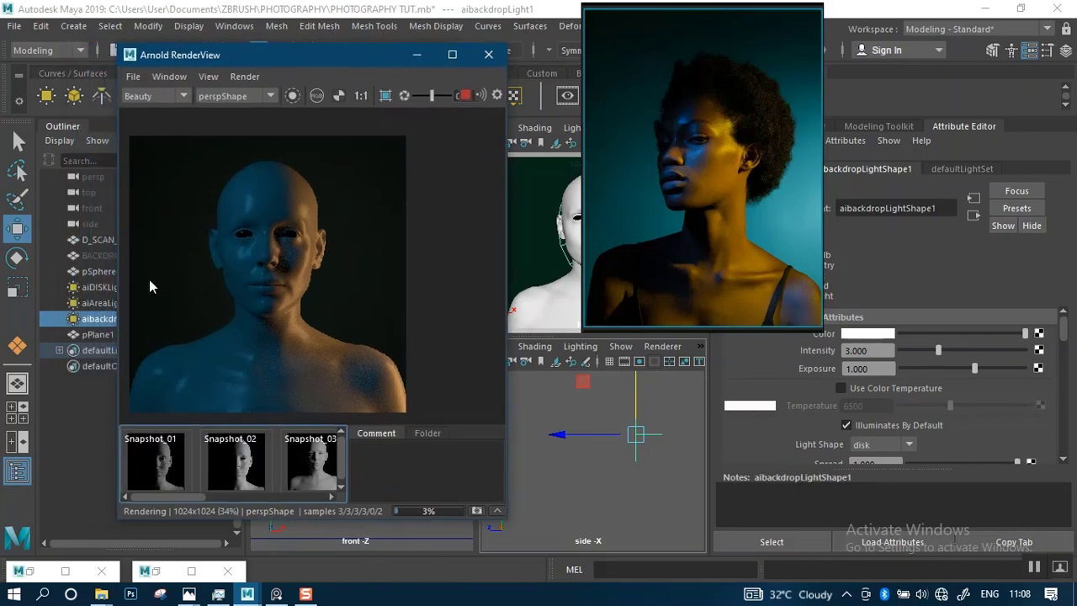
left_click(92, 304)
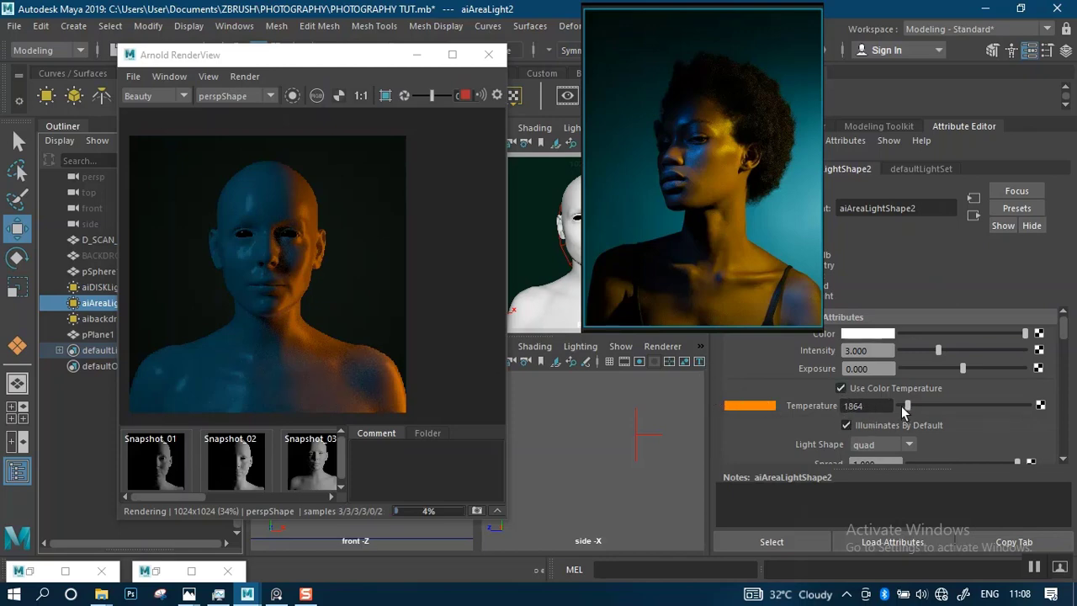
Drop the area light's temperature to 1432, then settle it at 1951
left_click_drag(906, 406, 903, 407)
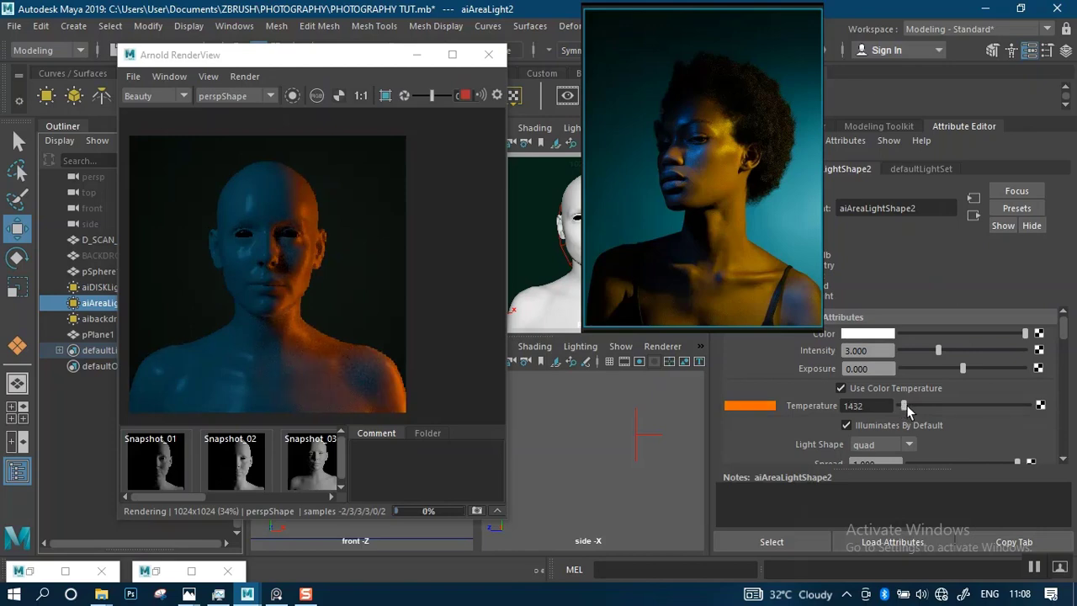
left_click_drag(909, 410, 907, 410)
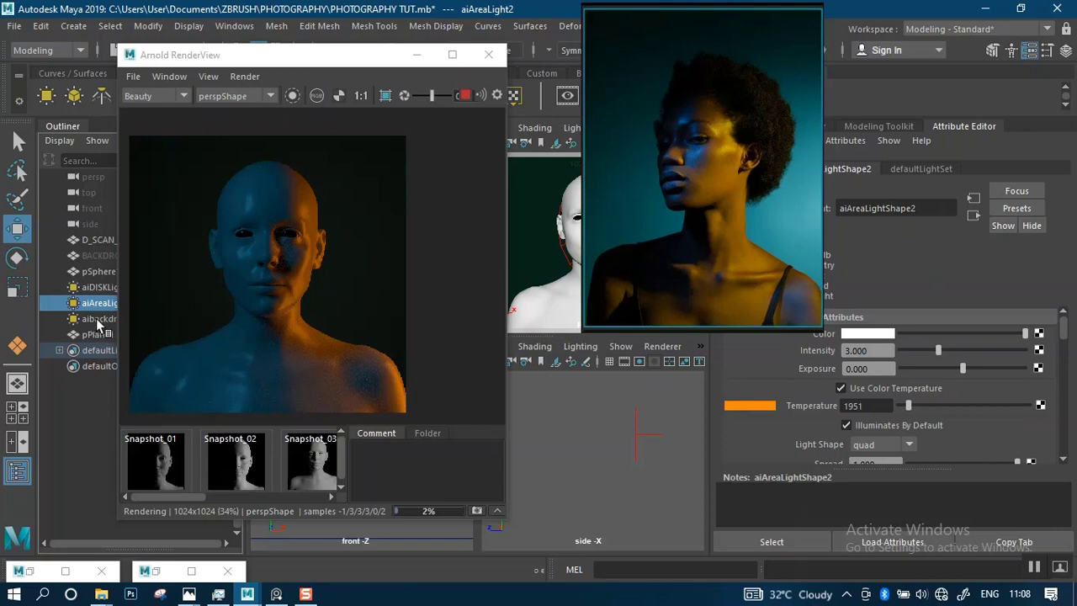
middle_click_drag(632, 461, 620, 464, "alt")
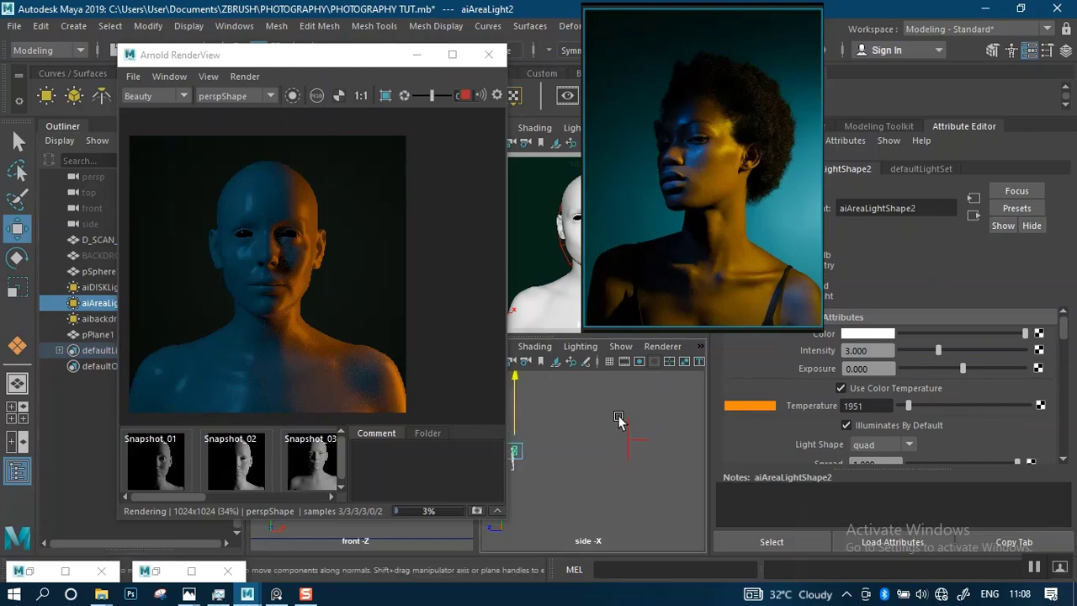
Select the backdrop light and set its intensity to 5
left_click(652, 457)
left_click(866, 350)
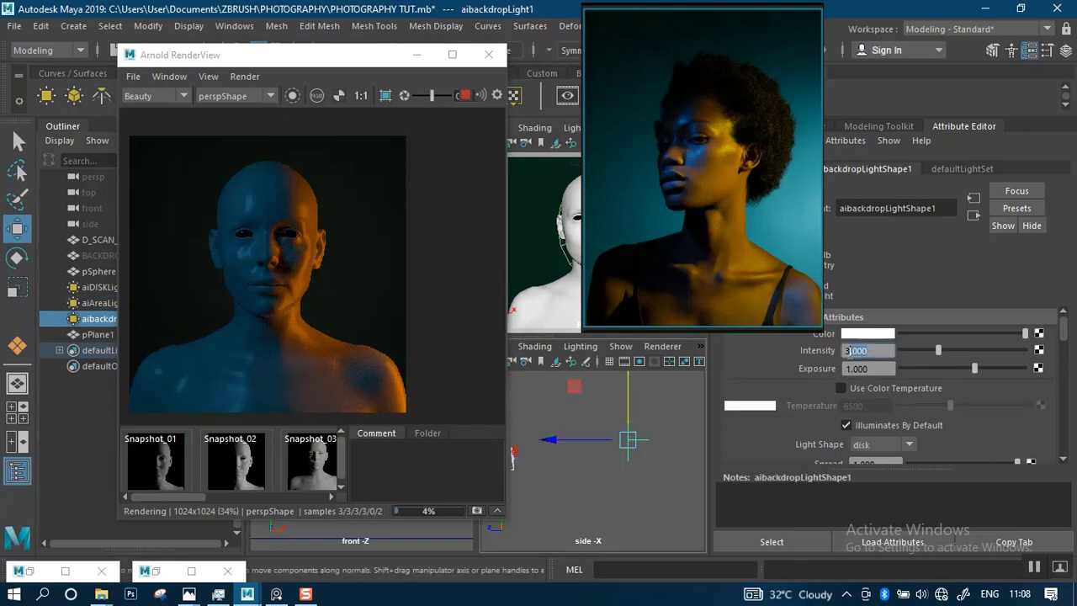
type("5")
key("Return")
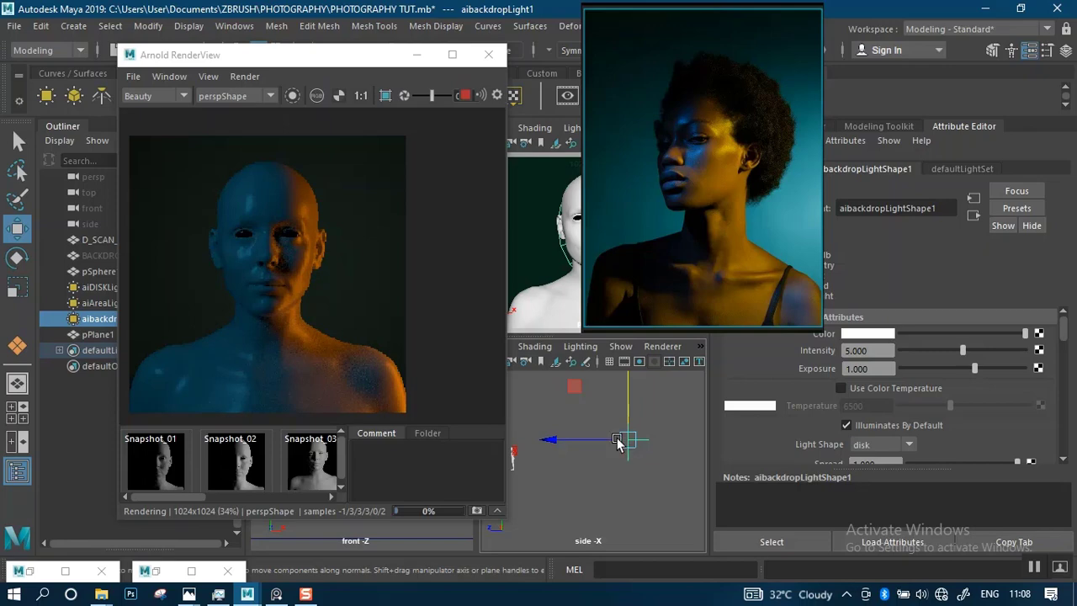
Move the backdrop light down and left, together with the backdrop plane pPlane1
middle_click_drag(637, 465, 640, 468)
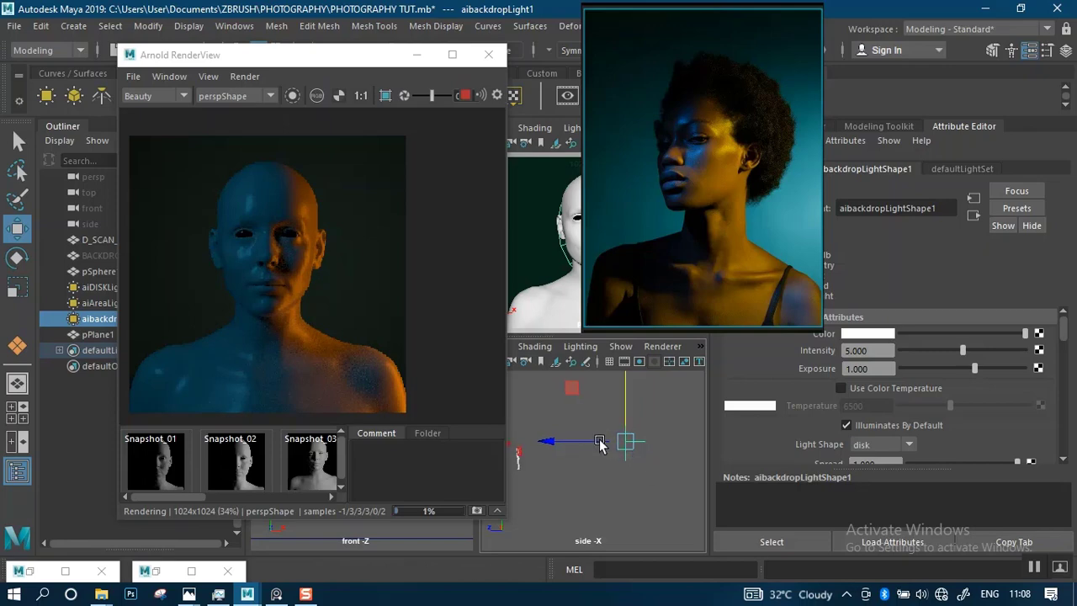
middle_click_drag(585, 439, 579, 474)
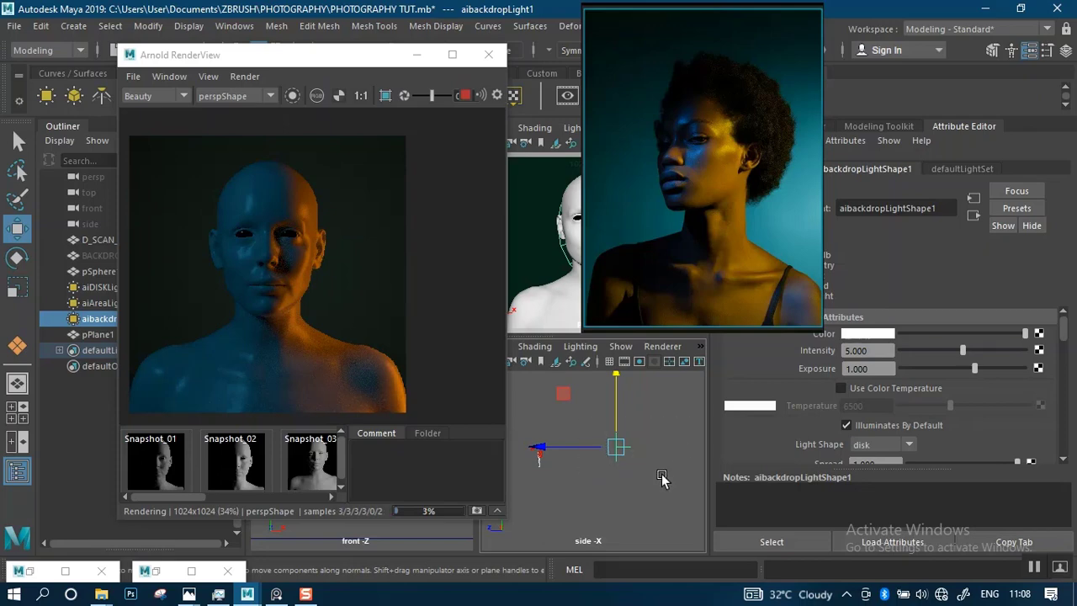
left_click(637, 483, "shift")
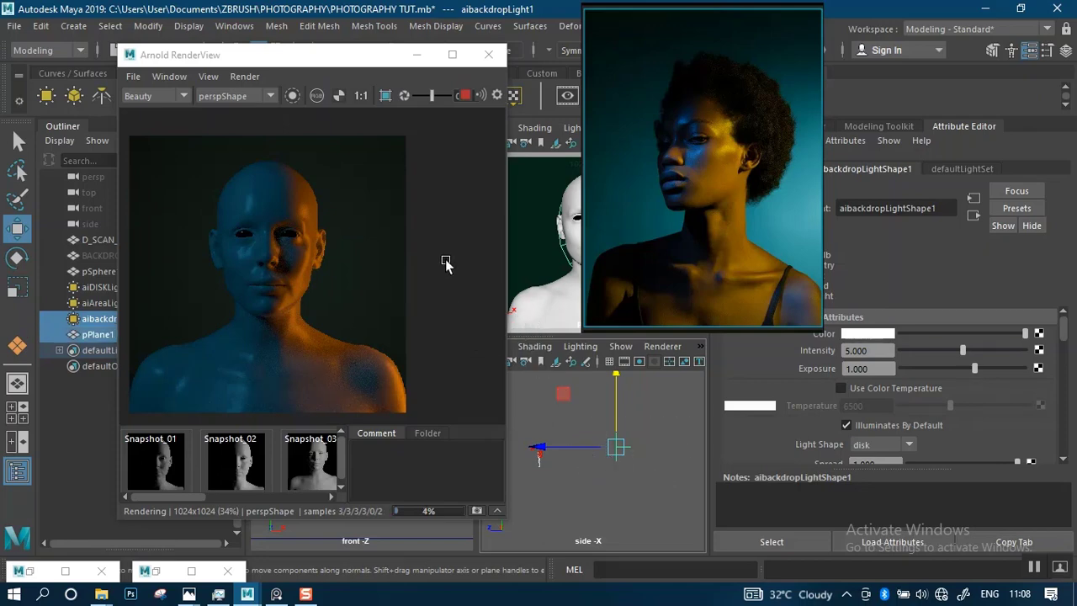
left_click(465, 97)
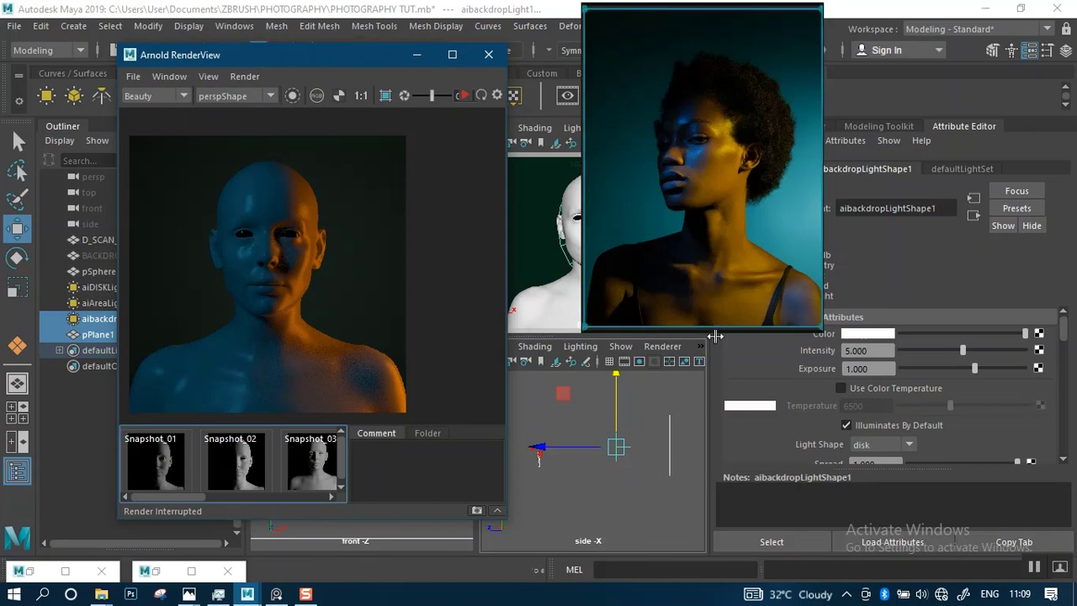
left_click_drag(633, 452, 615, 460)
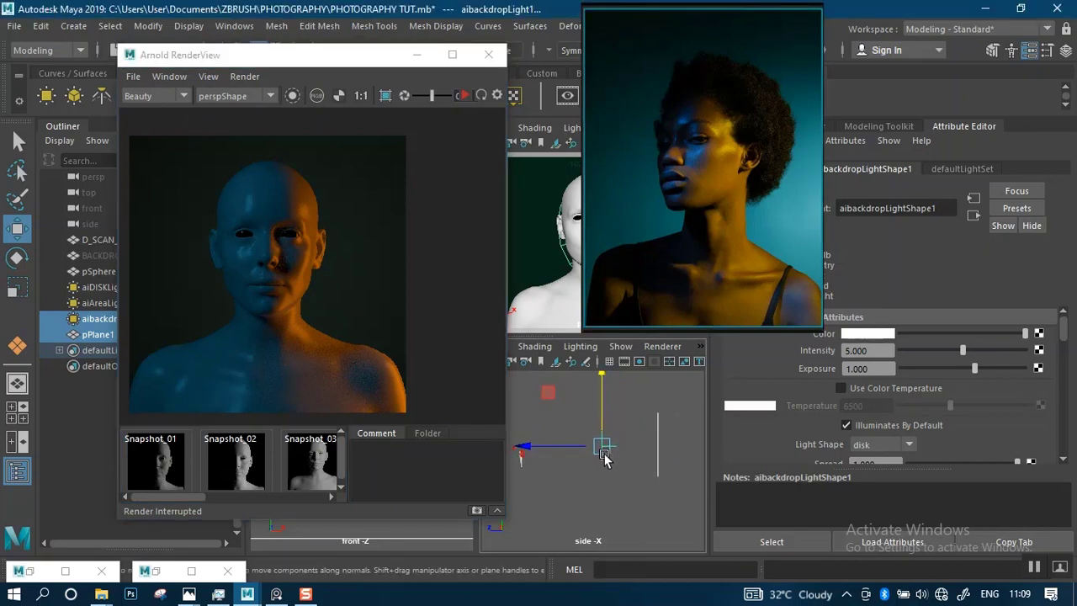
right_click_drag(604, 457, 604, 481, "alt")
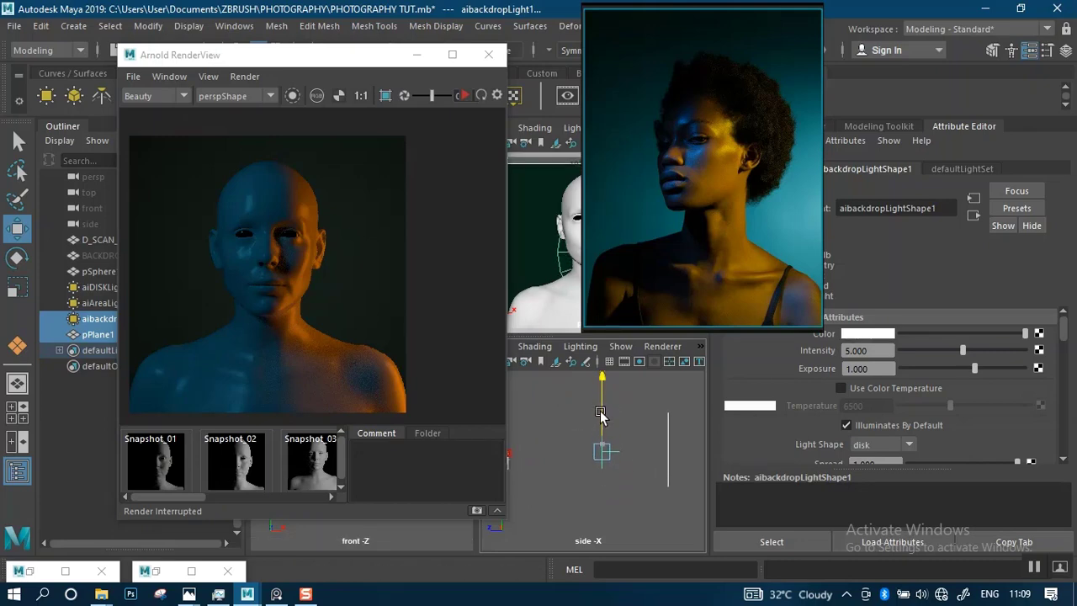
Reselect only the backdrop light and nudge it slightly along Z
left_click(593, 441)
left_click(599, 447)
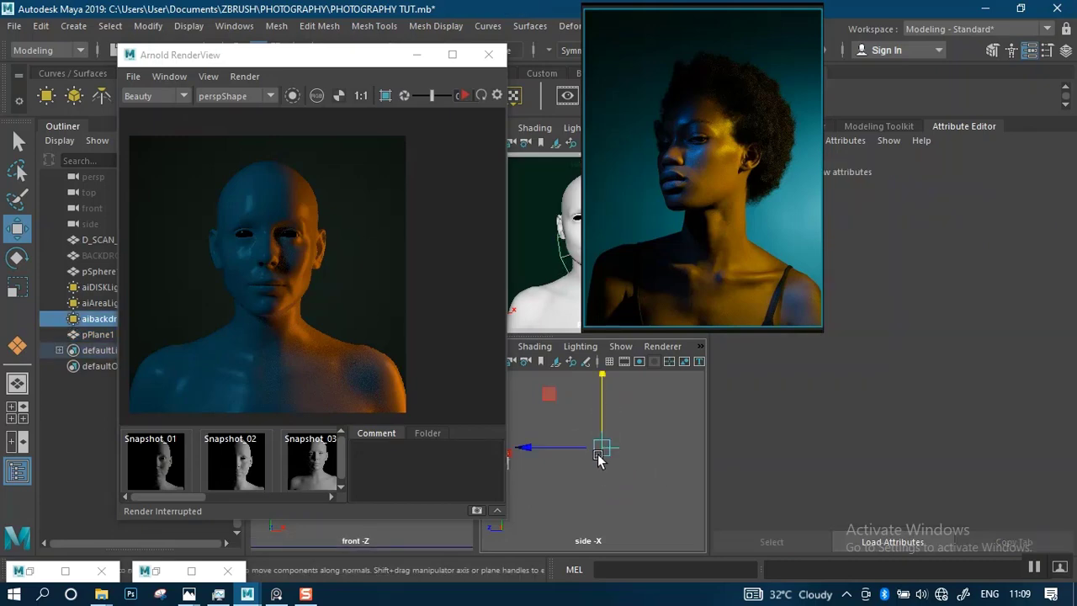
left_click_drag(538, 446, 547, 452)
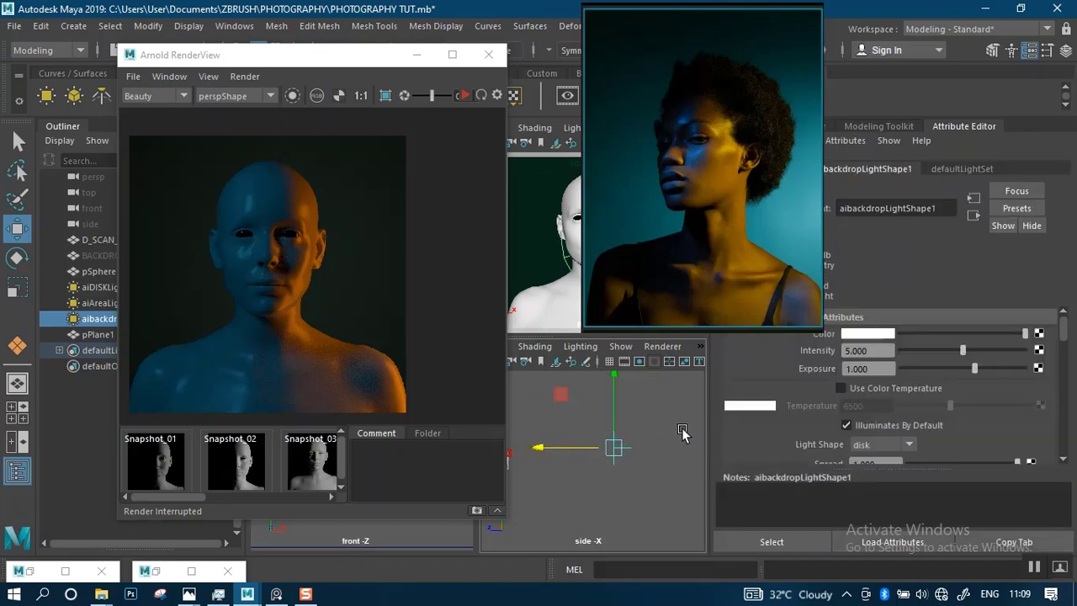
left_click(871, 368)
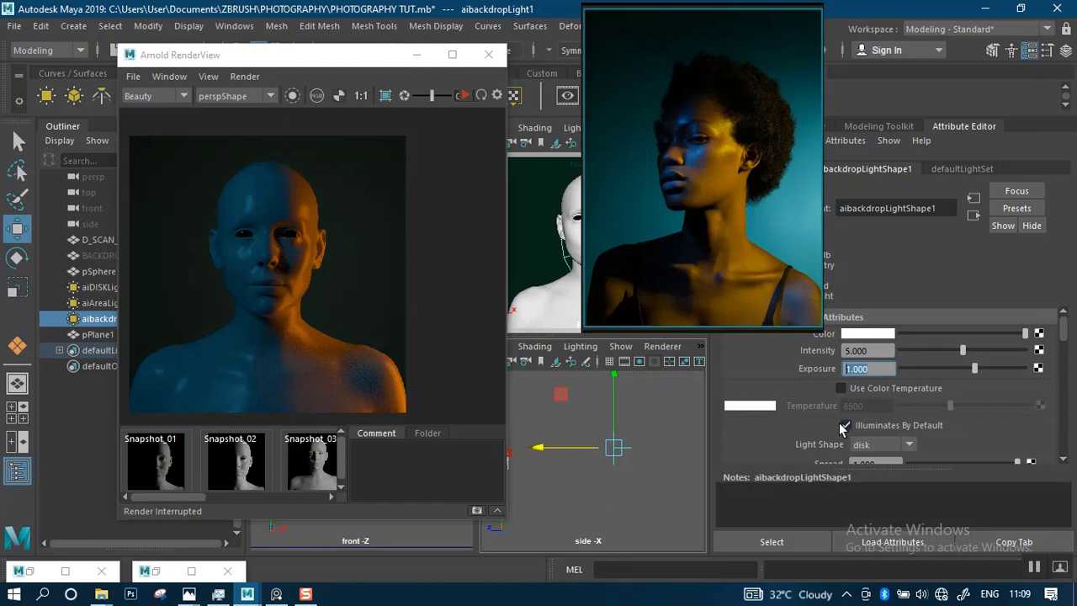
Set the backdrop light's exposure to 5 and re-render in Arnold
type("5")
key("Return")
left_click(463, 97)
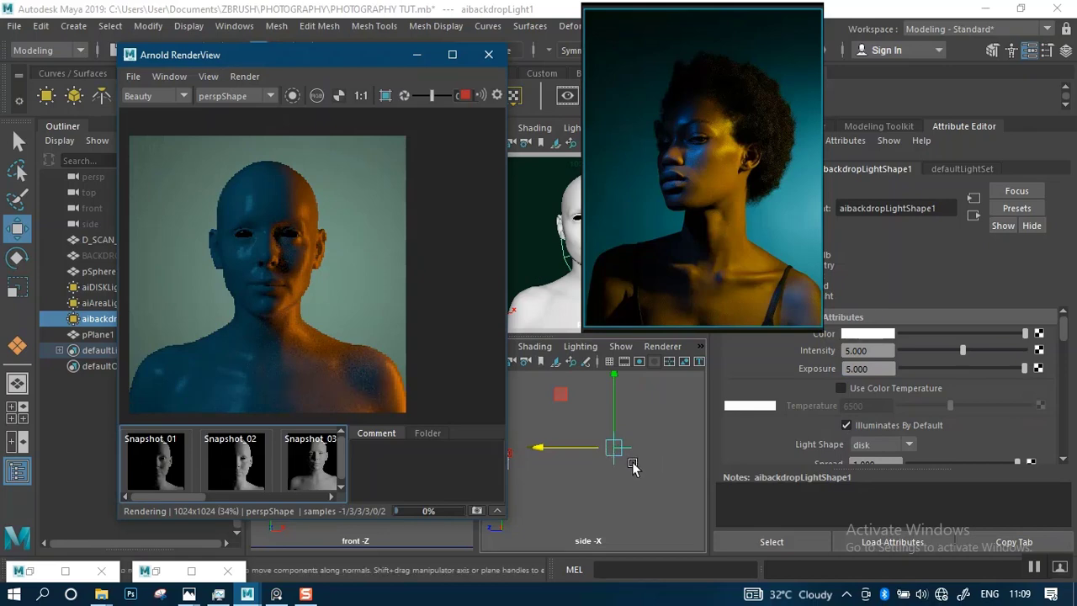
left_click(588, 423)
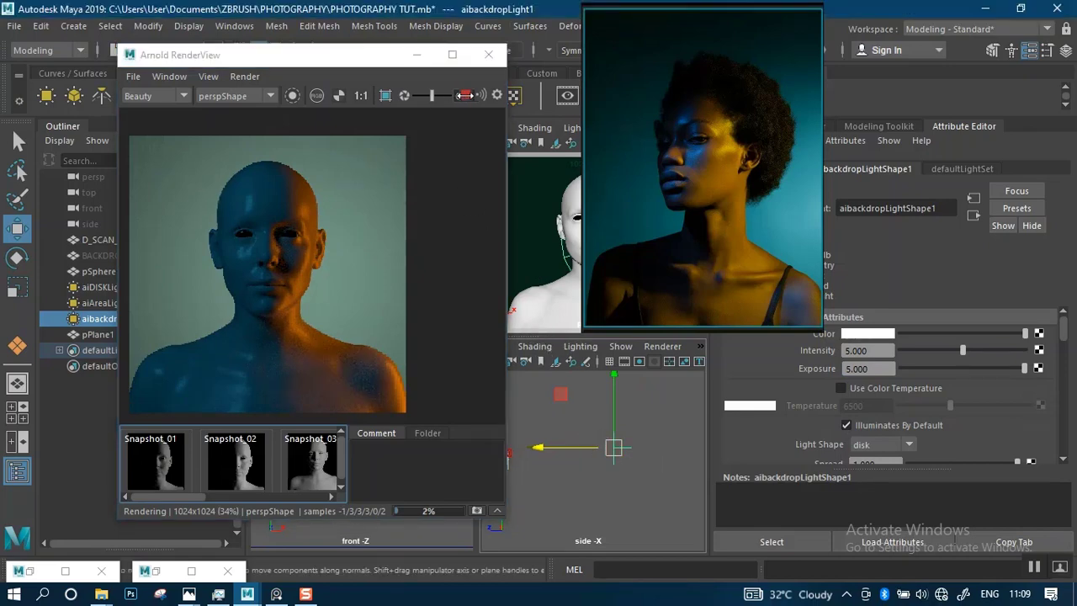
left_click(463, 96)
Reselect the backdrop light, test-render, and move it down slightly
left_click(594, 421)
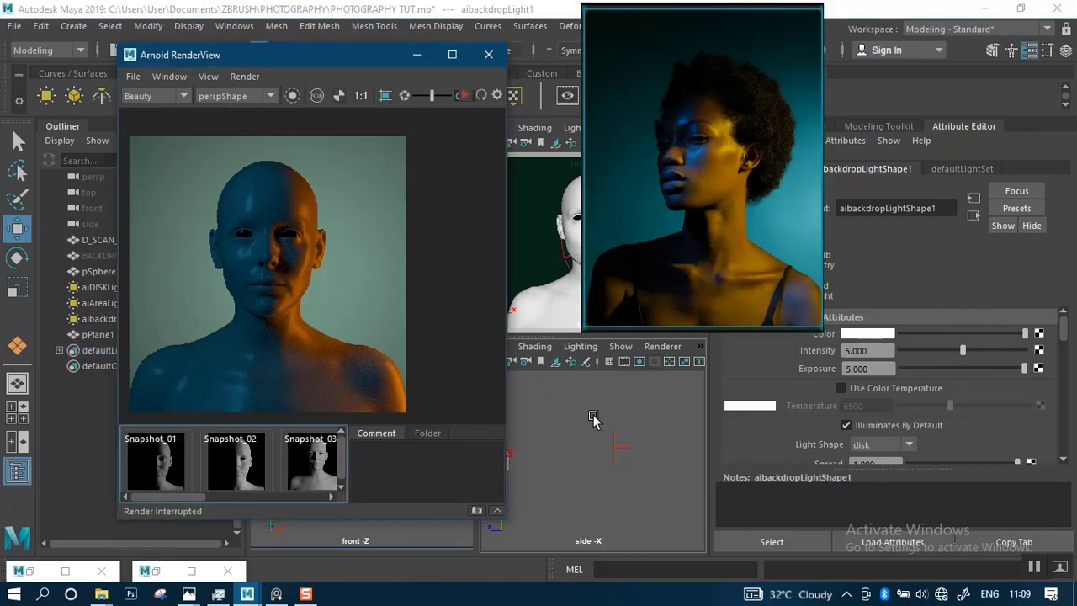
left_click(611, 427)
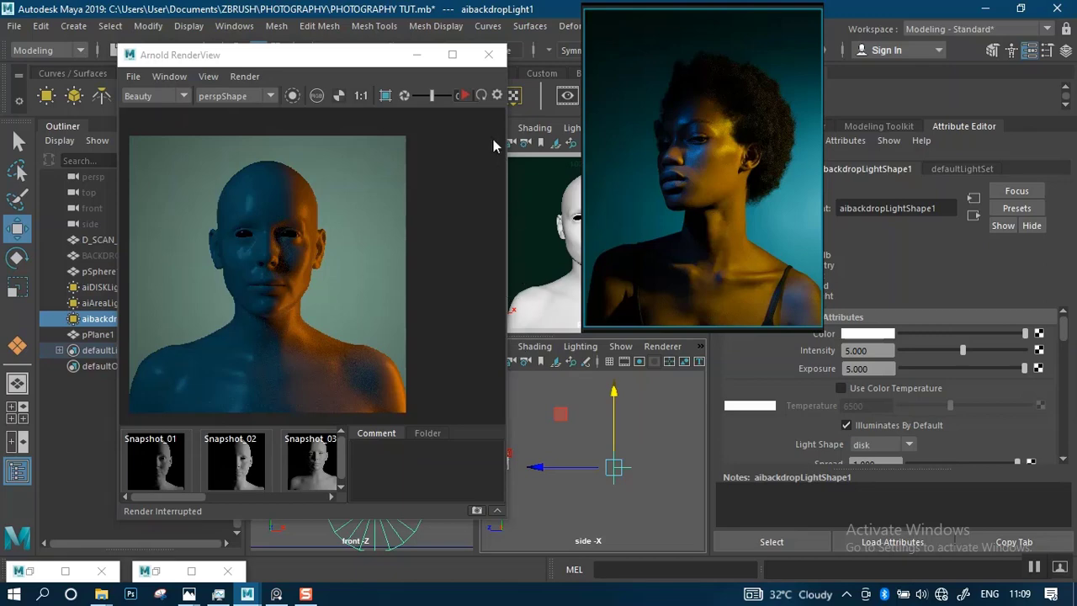
left_click(463, 95)
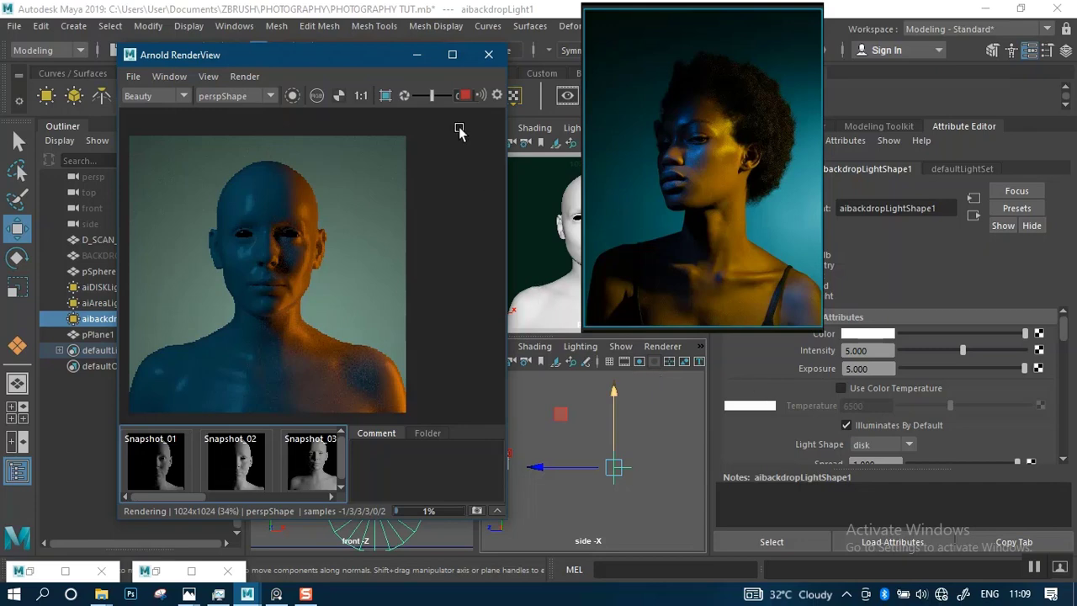
left_click(465, 95)
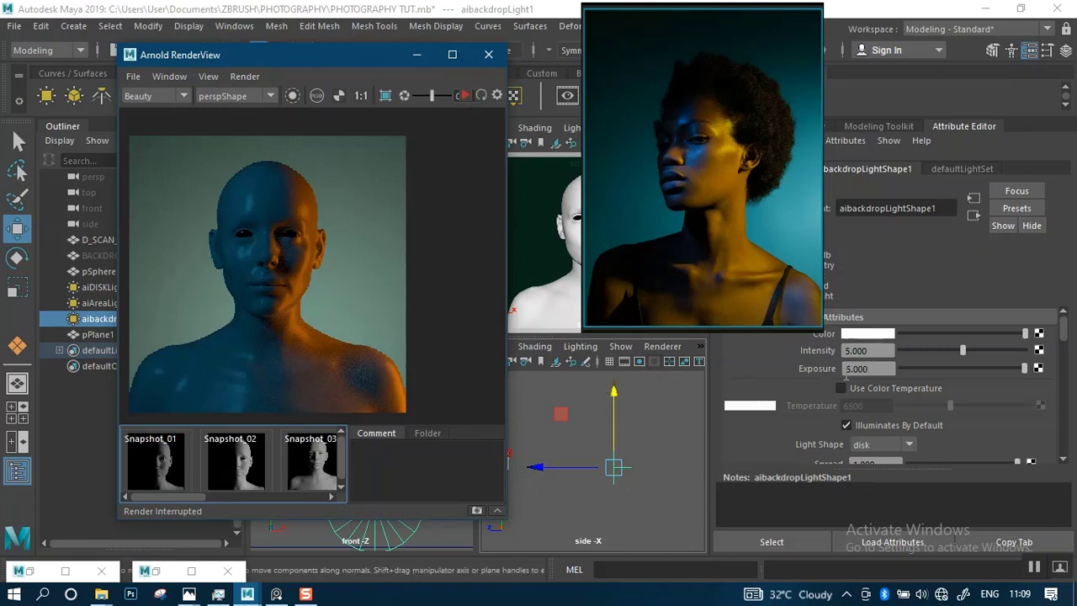
left_click_drag(613, 394, 613, 406)
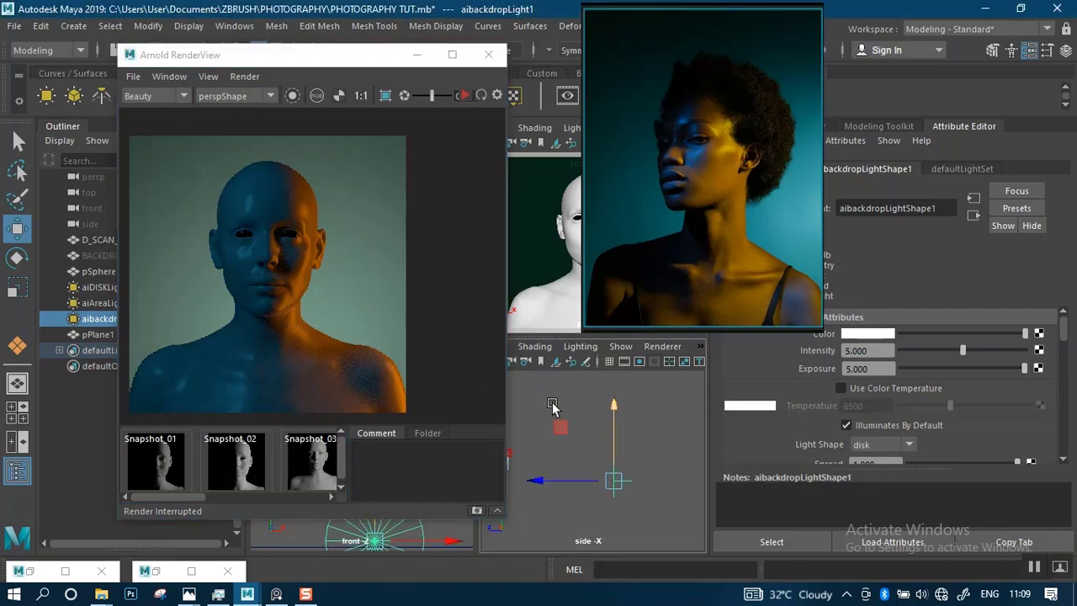
left_click_drag(347, 66, 269, 22)
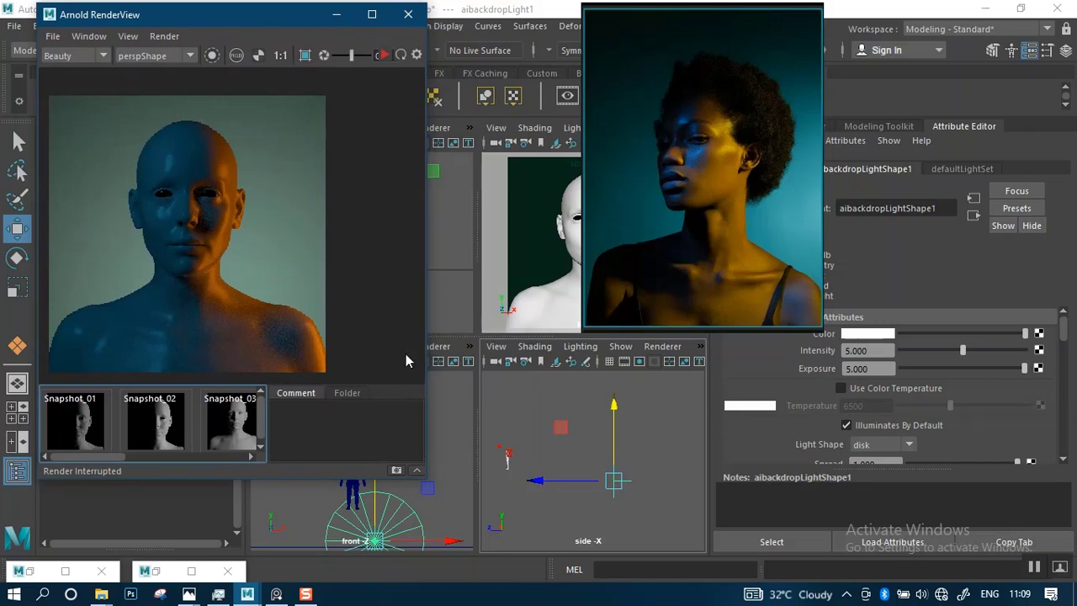
Place the render beside the reference photo and raise the backdrop light along Y
left_click_drag(227, 25, 875, 85)
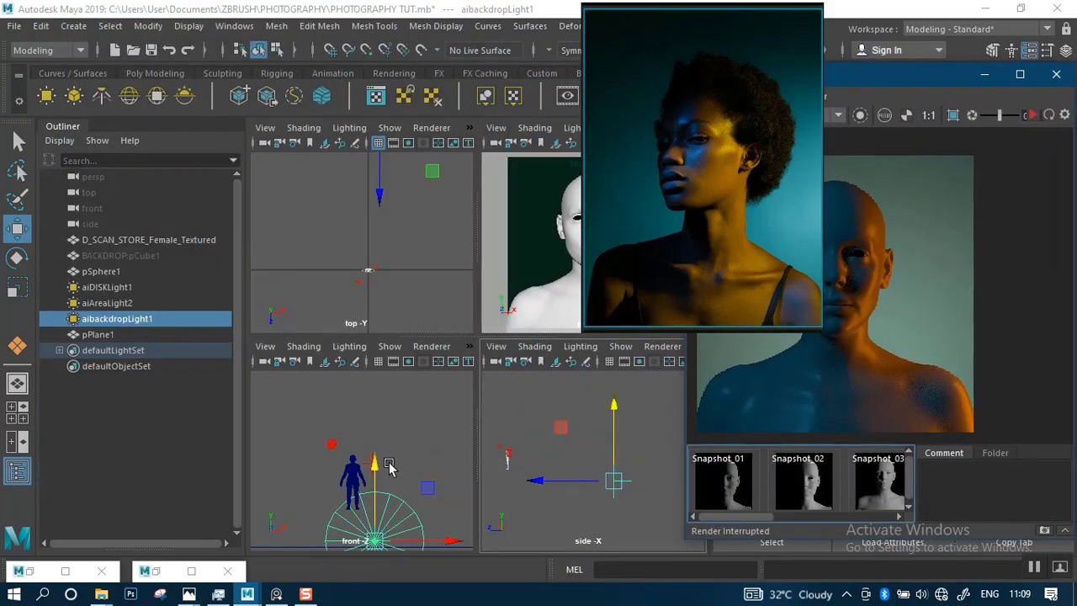
mouse_move(389, 457)
left_mouse_down()
mouse_move(392, 429)
mouse_move(389, 450)
left_mouse_up()
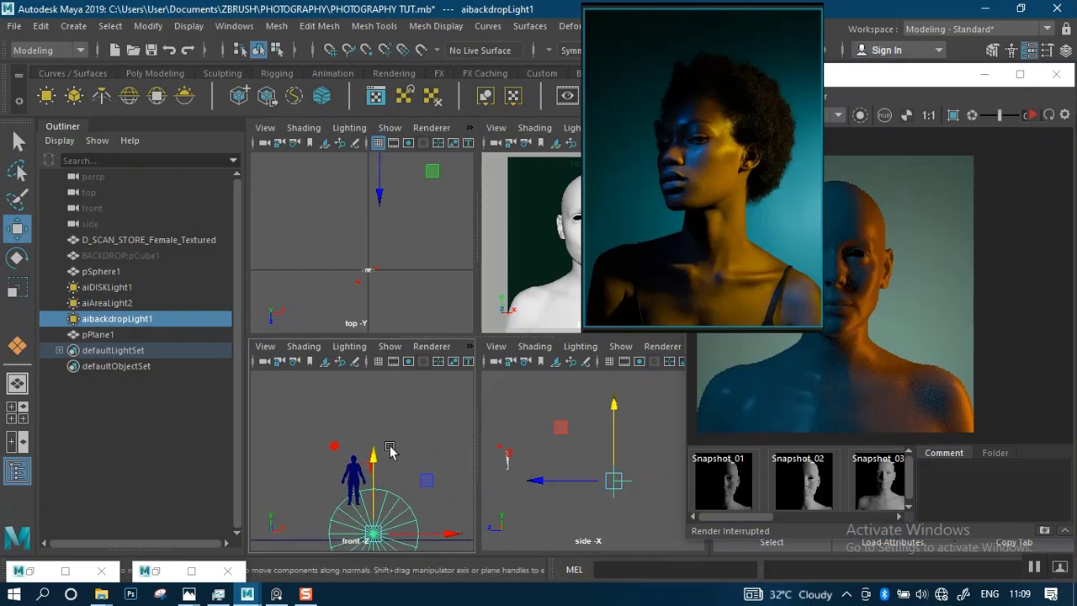
left_click(1038, 120)
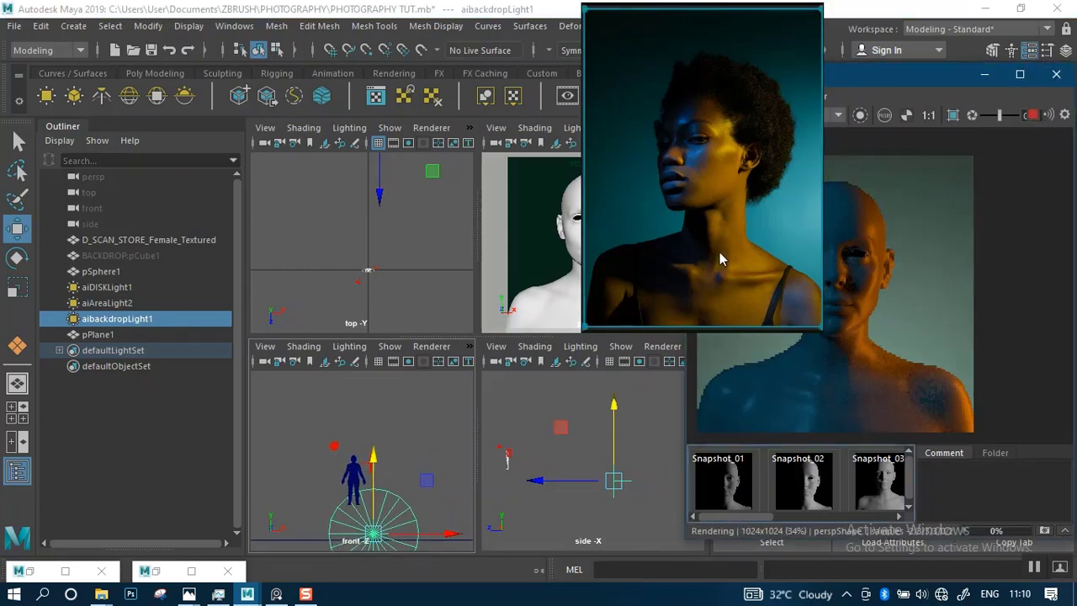
left_click_drag(719, 251, 424, 292)
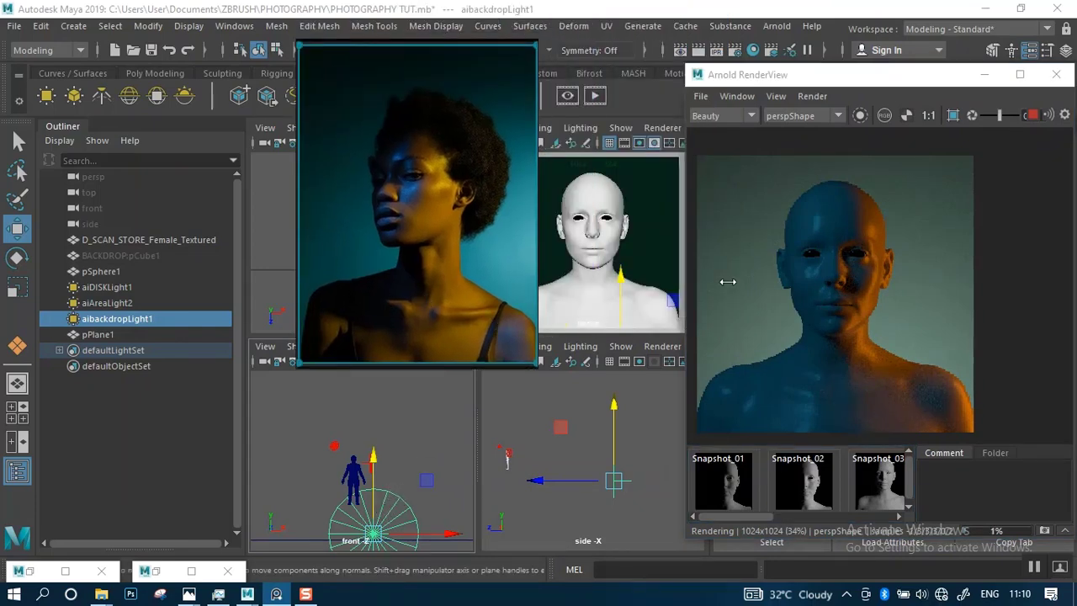
left_click(1033, 115)
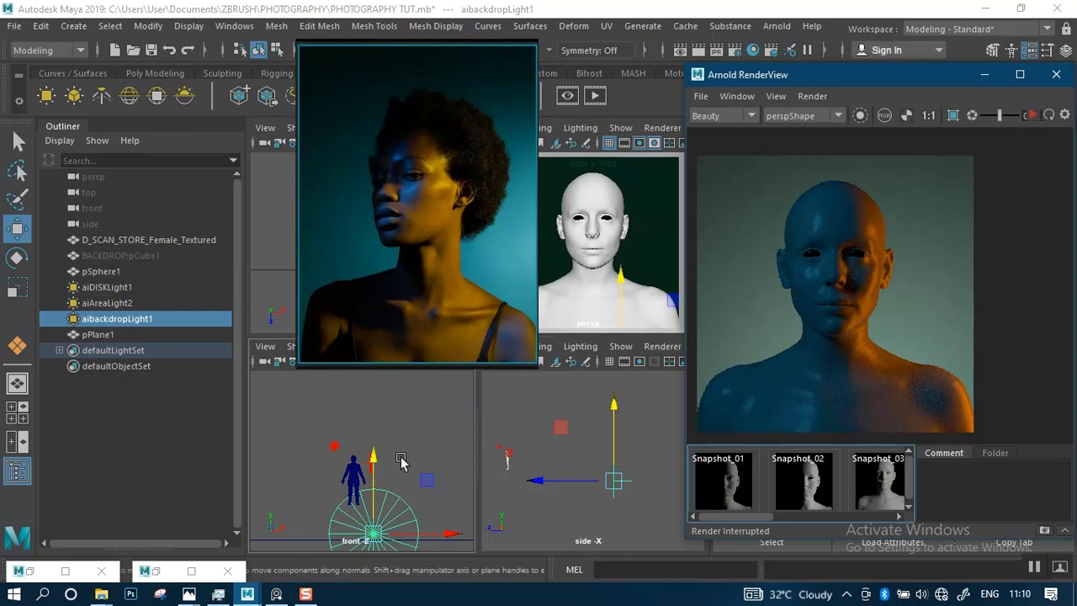
middle_click_drag(379, 545, 374, 508, "alt")
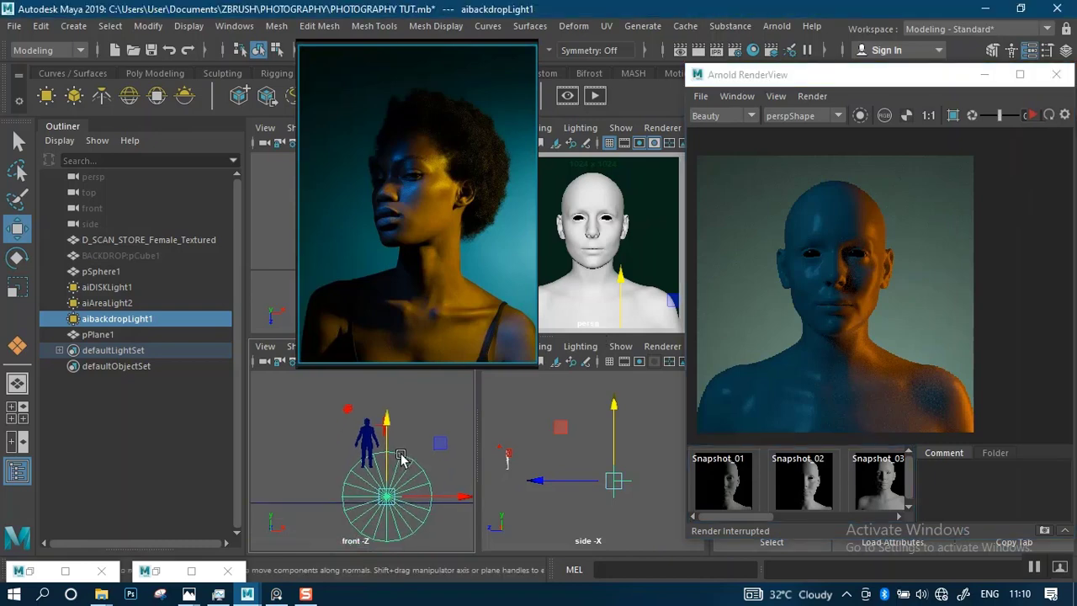
Rotate the backdrop light around X to tilt it toward the backdrop, then re-render
key("e")
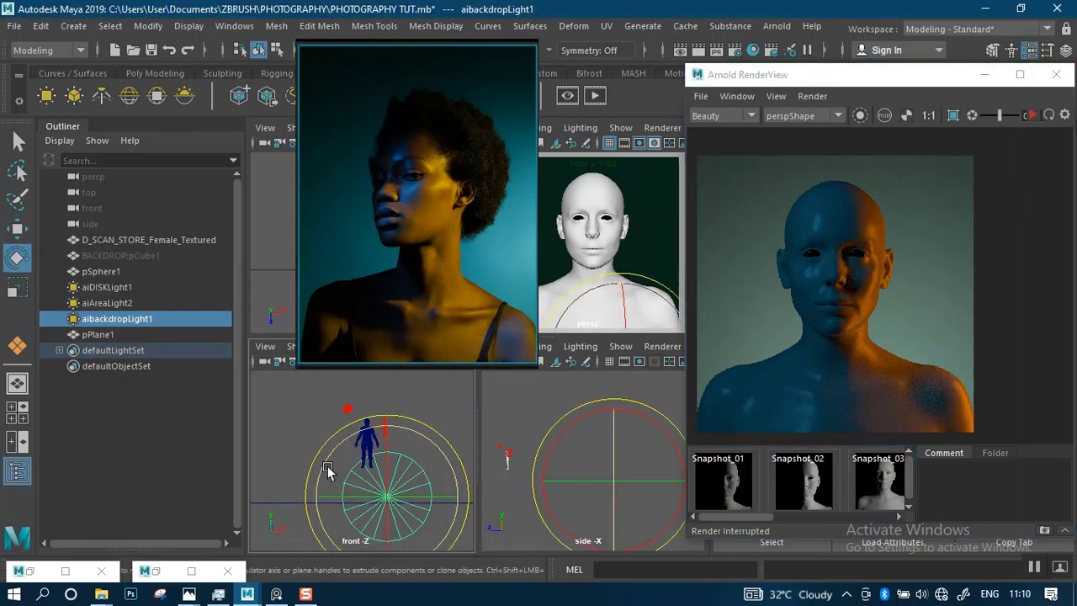
left_click_drag(385, 494, 420, 484)
mouse_move(620, 465)
left_mouse_down()
mouse_move(632, 426)
mouse_move(612, 482)
left_mouse_up()
left_click(1028, 117)
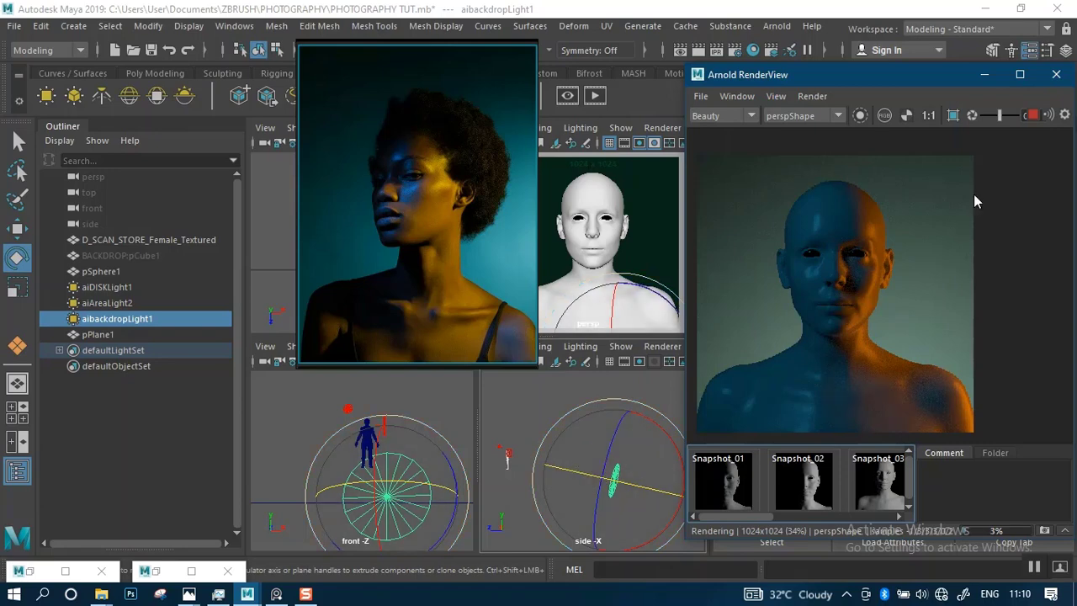
middle_click_drag(604, 425, 562, 413, "alt")
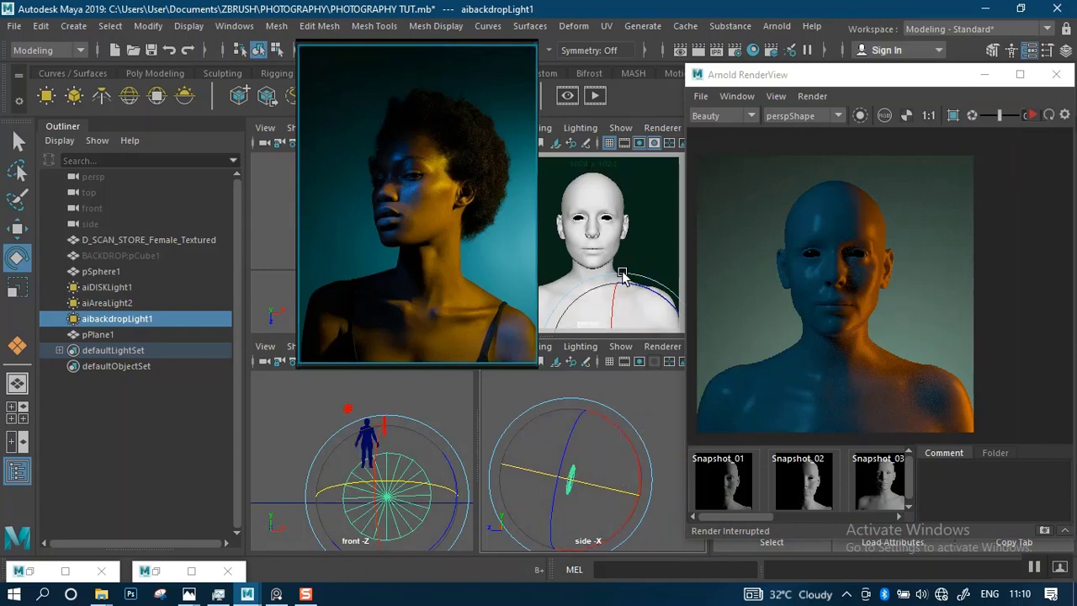
key("f")
left_click_drag(615, 244, 643, 253, "alt")
key("w")
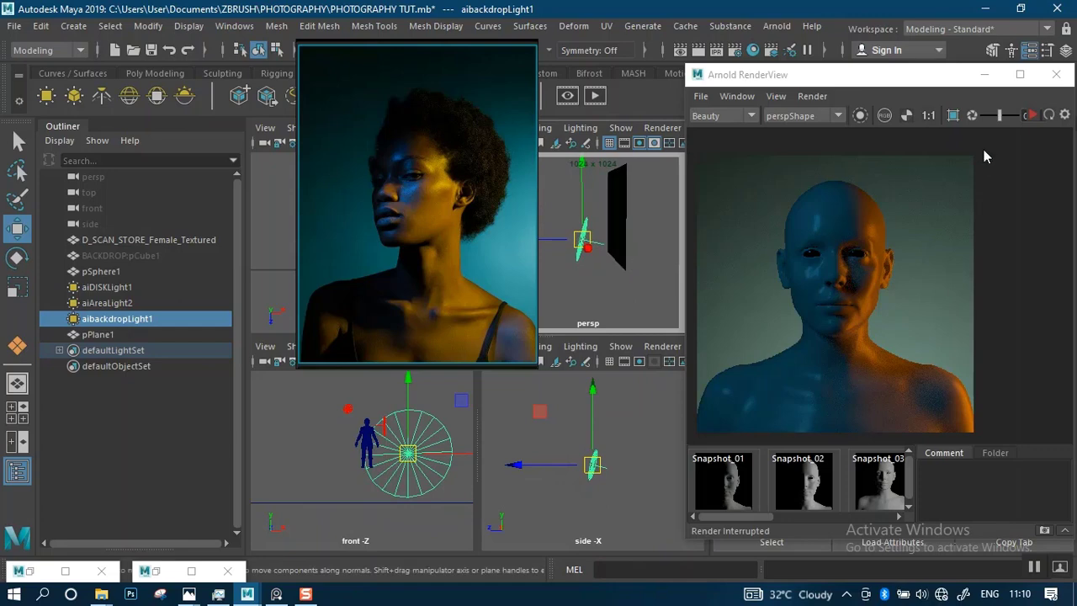
Re-render, turn the perspective view toward the backdrop, and scale the backdrop light down
left_click(1032, 120)
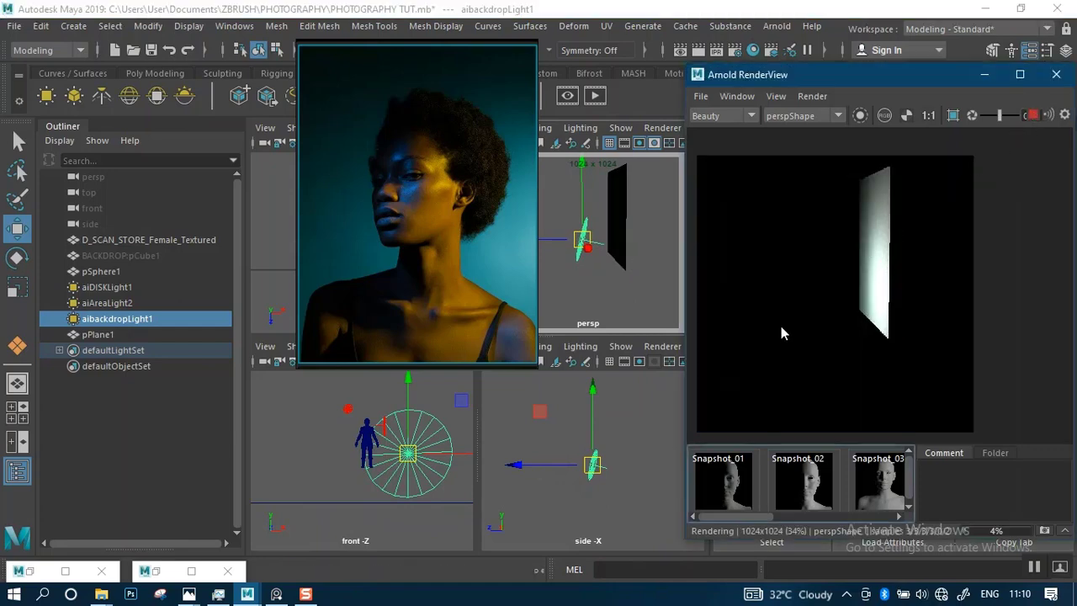
mouse_move(637, 295)
left_mouse_down("alt")
mouse_move(613, 284)
mouse_move(661, 313)
mouse_move(642, 291)
mouse_move(671, 298)
mouse_move(637, 289)
mouse_move(677, 298)
mouse_move(648, 289)
mouse_move(645, 308)
mouse_move(623, 281)
left_mouse_up("alt")
key("r")
key("w")
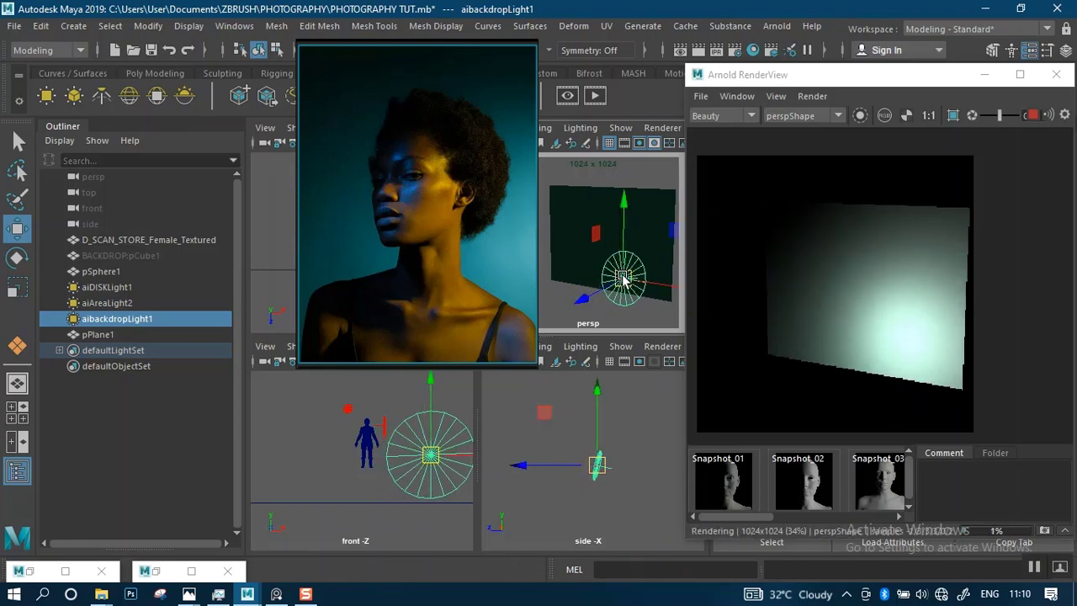
key("r")
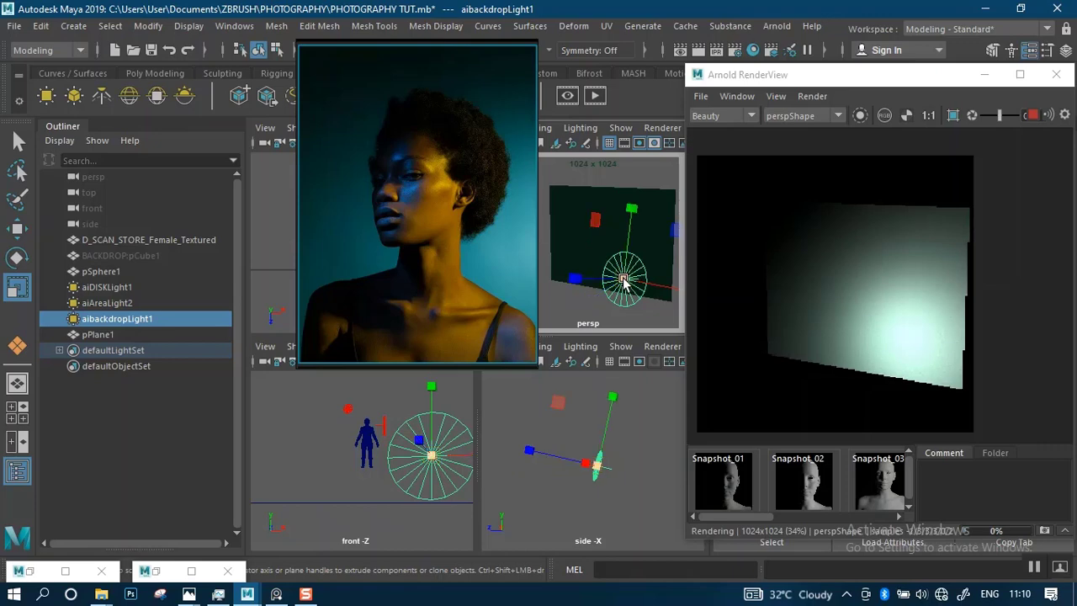
left_click_drag(614, 284, 536, 265)
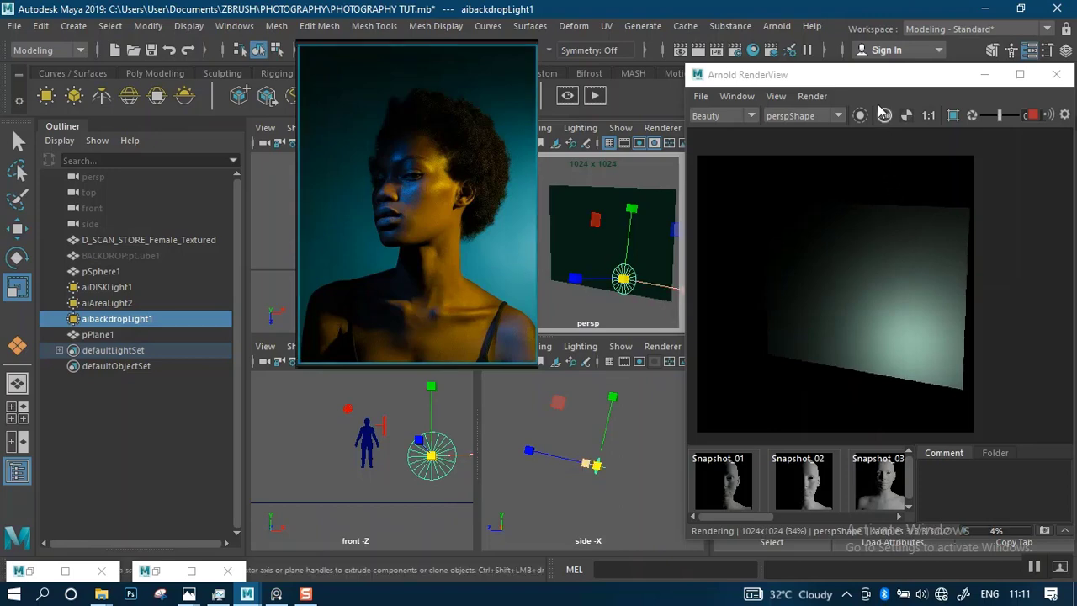
left_click_drag(912, 84, 511, 91)
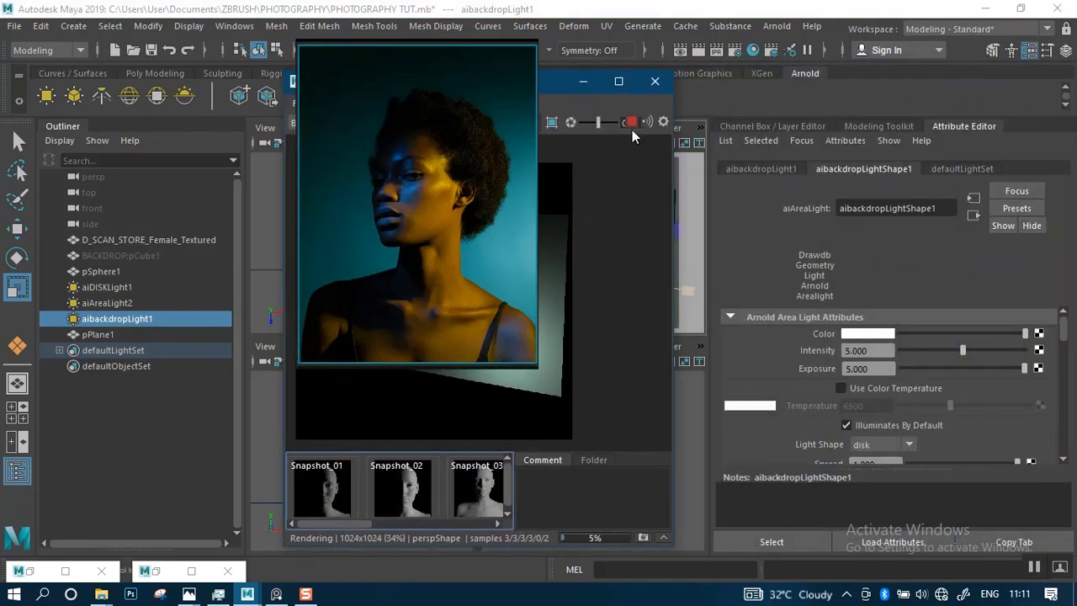
left_click(841, 389)
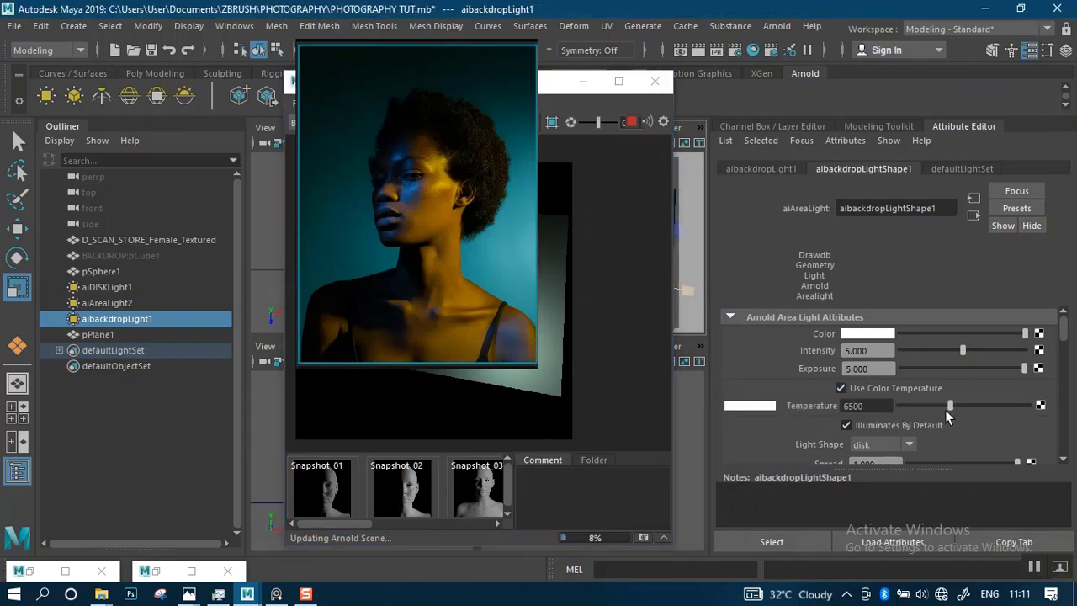
left_click(1019, 407)
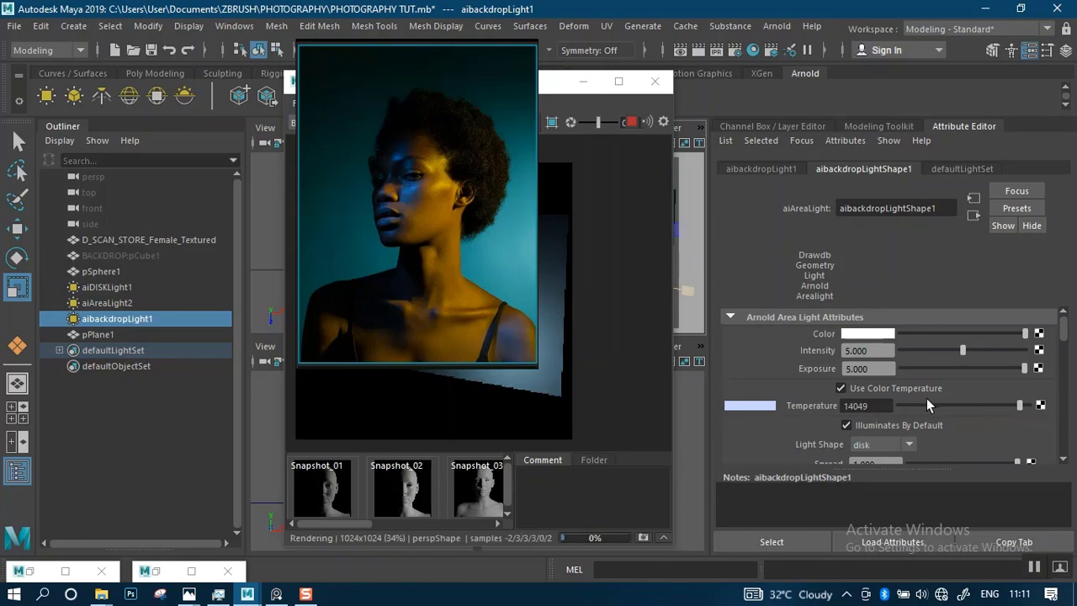
left_click_drag(1036, 408, 1047, 407)
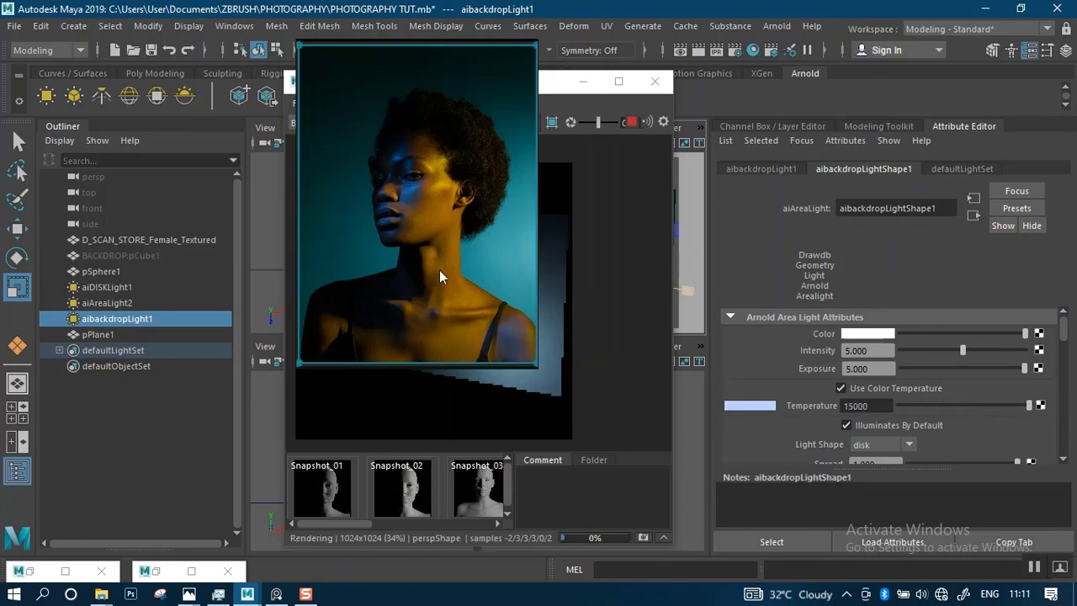
left_click_drag(439, 270, 268, 284)
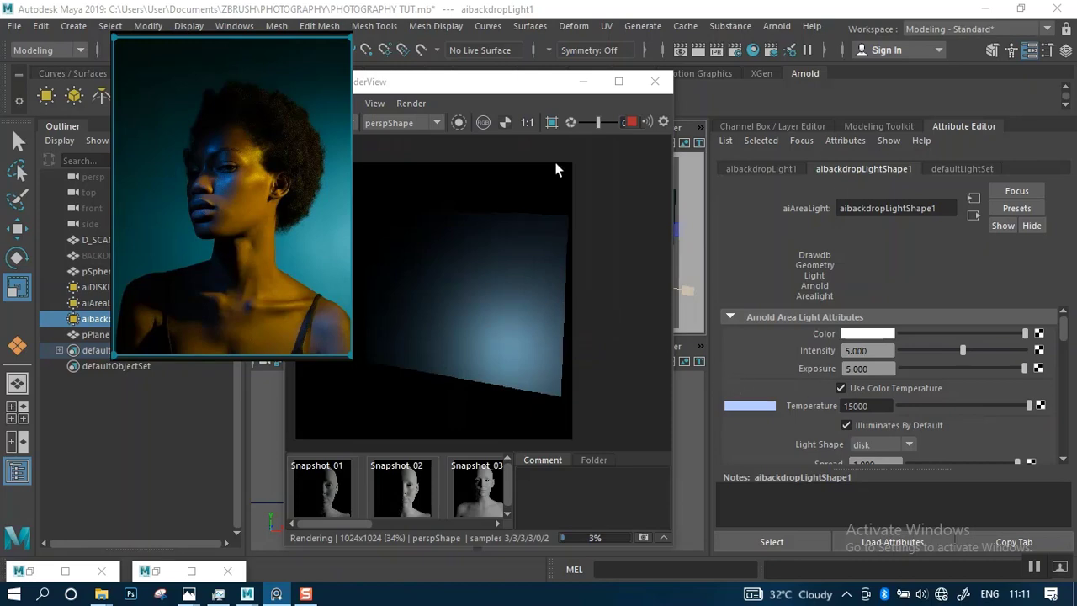
left_click(583, 82)
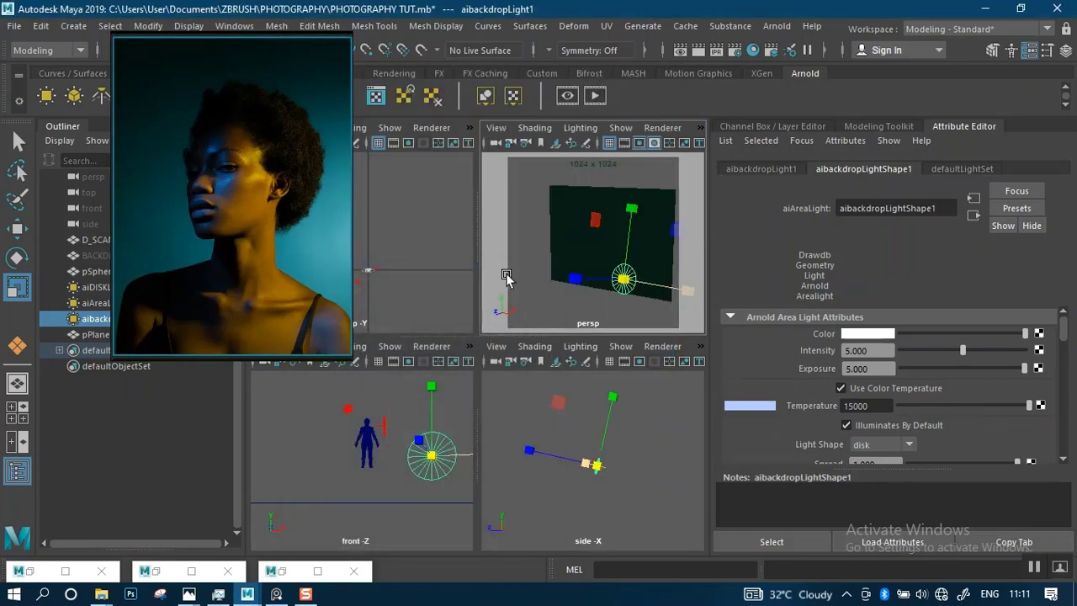
left_click(283, 570)
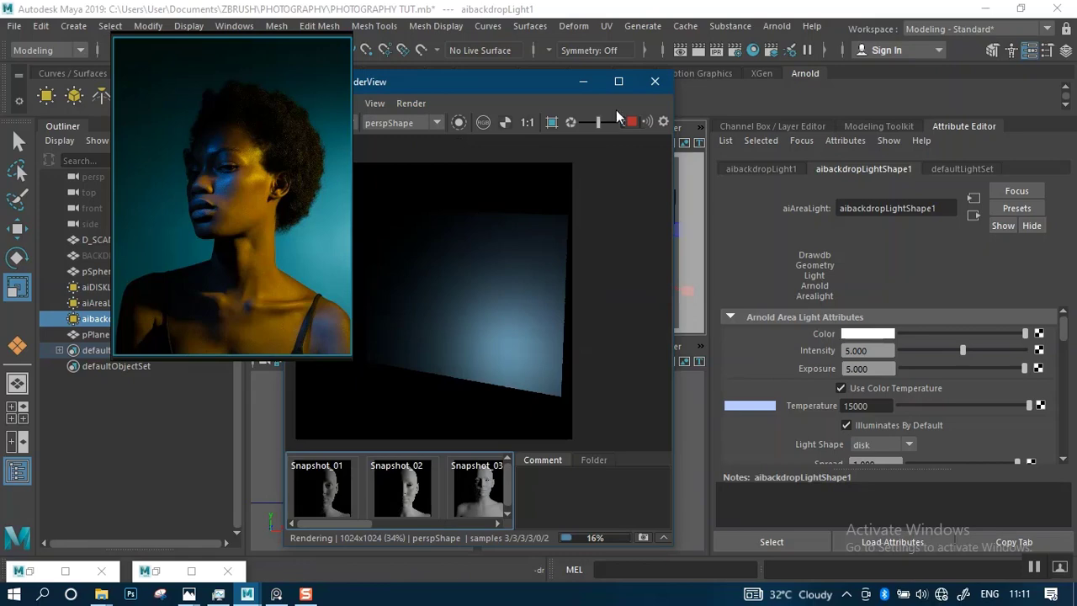
Jump the perspective camera to the saved front head-shot bookmark and render it in Arnold
left_click(629, 124)
left_click(583, 81)
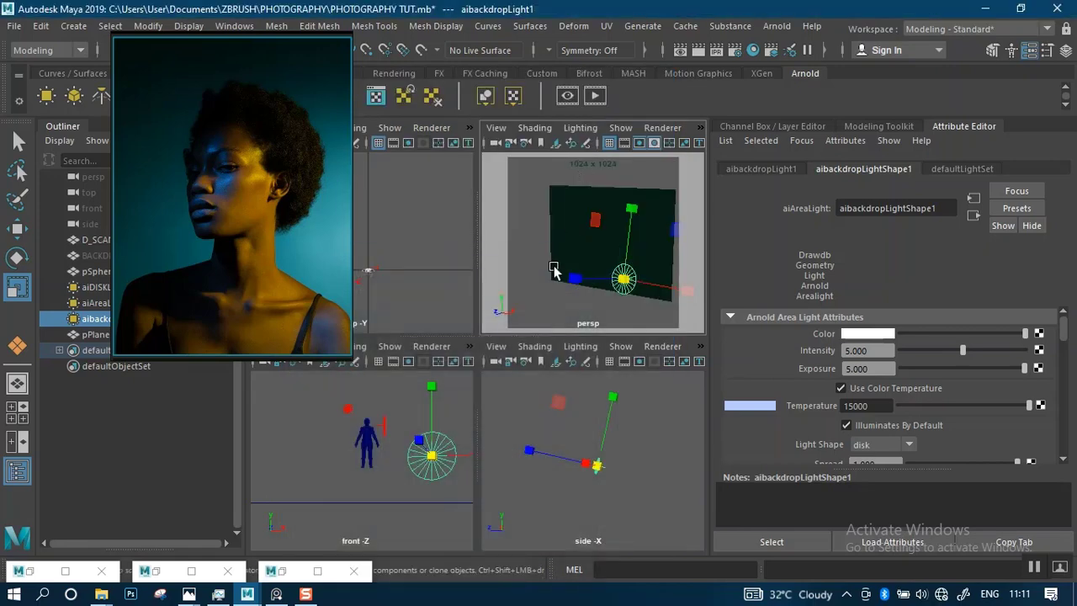
left_click(496, 128)
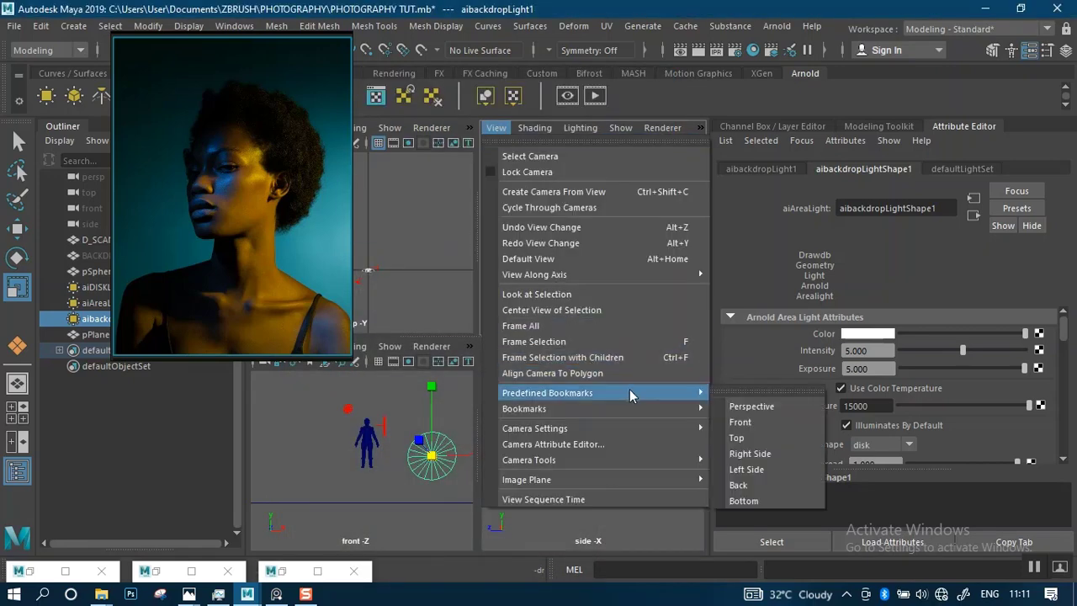
mouse_move(699, 408)
left_click(744, 410)
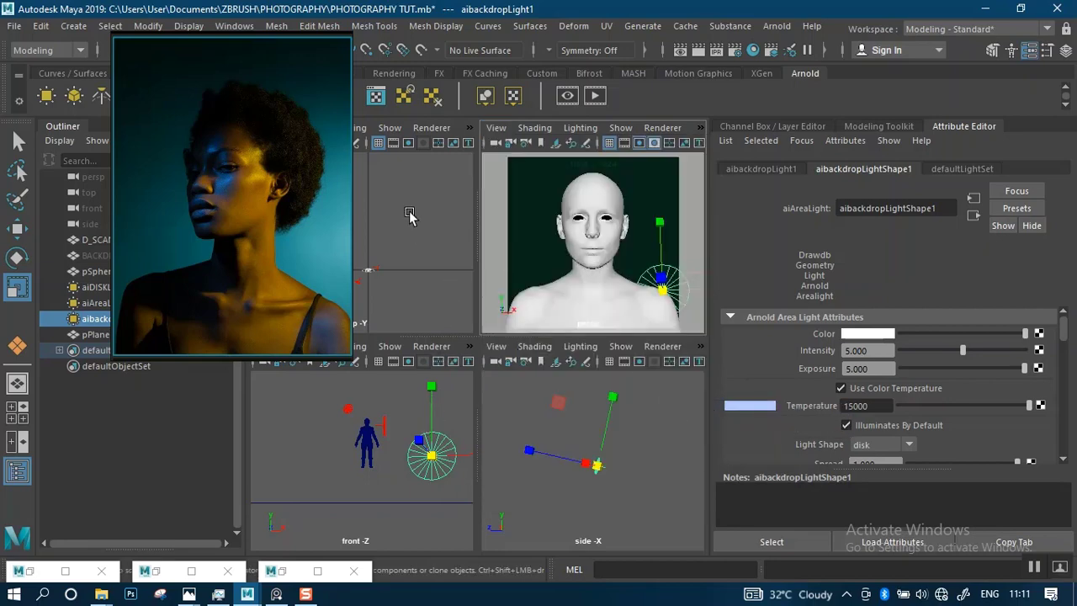
left_click(303, 569)
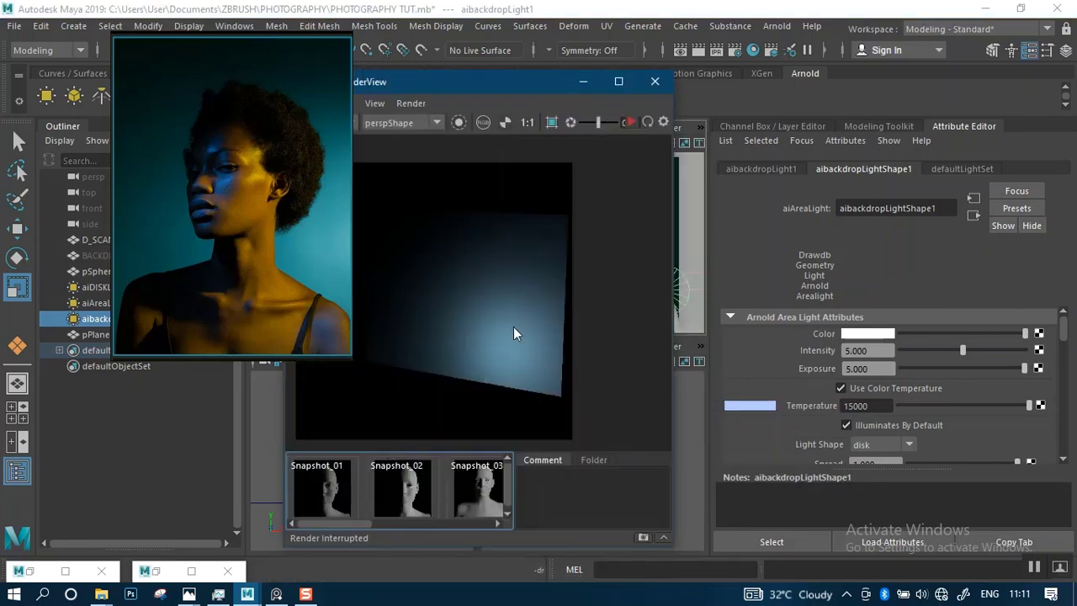
left_click(628, 121)
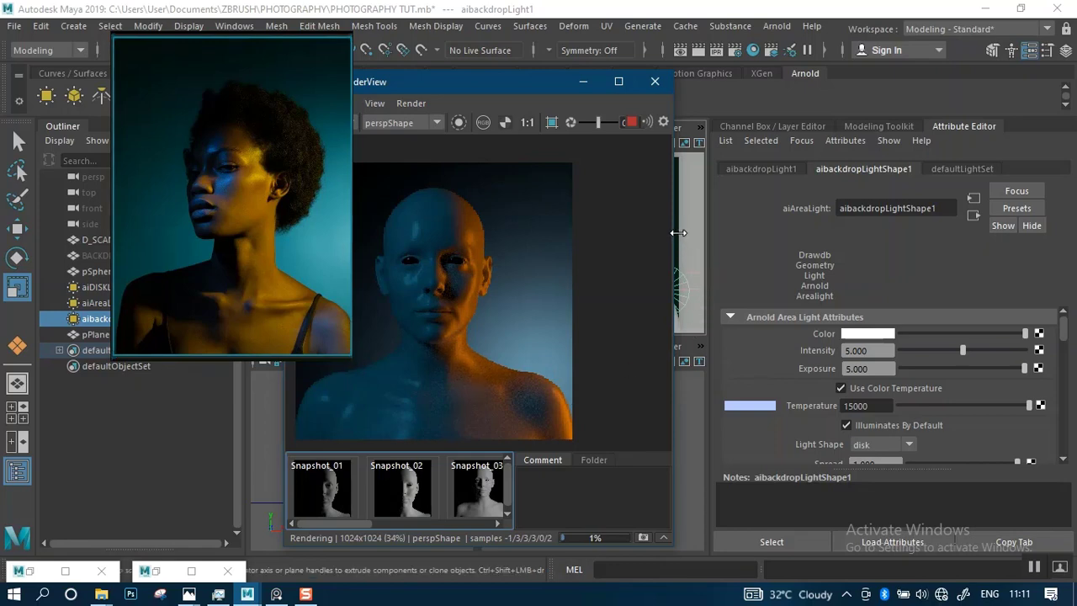
left_click_drag(679, 230, 681, 231)
left_click(633, 121)
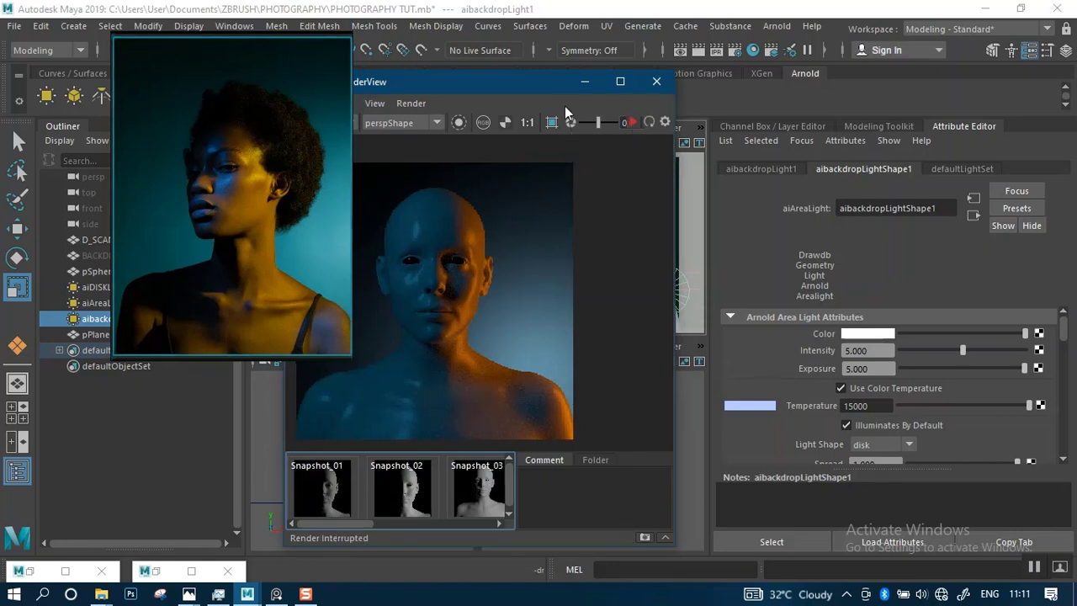
left_click_drag(521, 89, 473, 89)
Deepen pPlane1's aiStandardSurface4 base colour to a more saturated dark teal and re-render
left_click(639, 192)
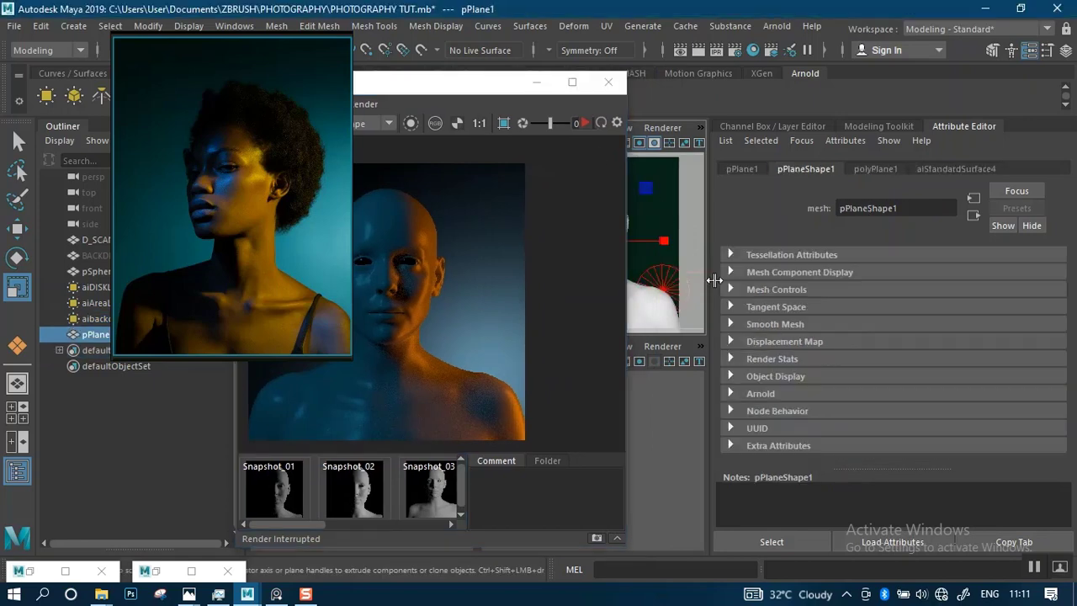
left_click(956, 168)
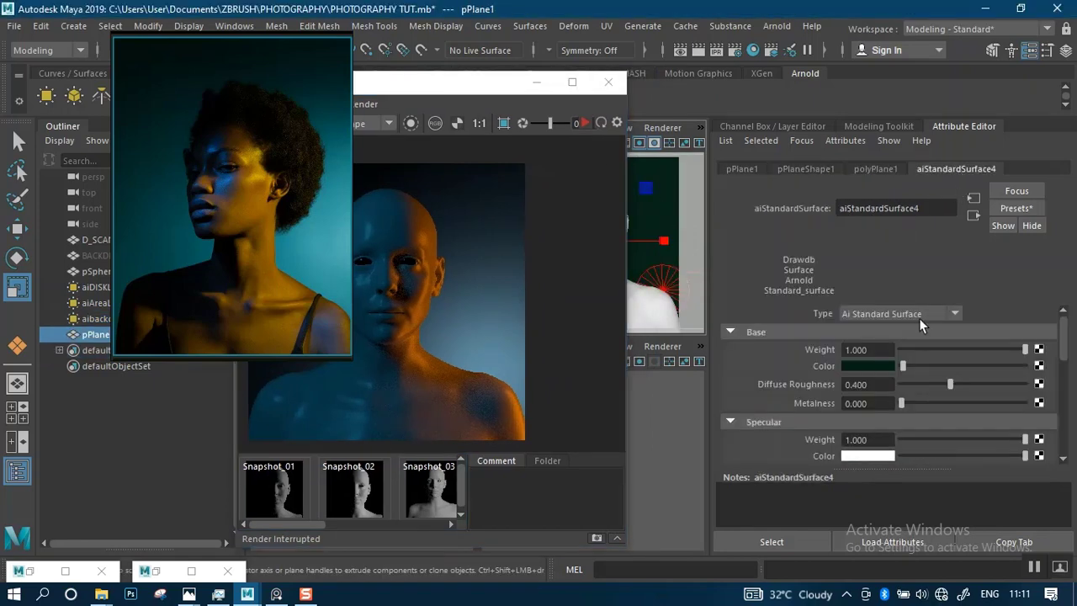
left_click(881, 370)
left_click_drag(1030, 361, 1034, 365)
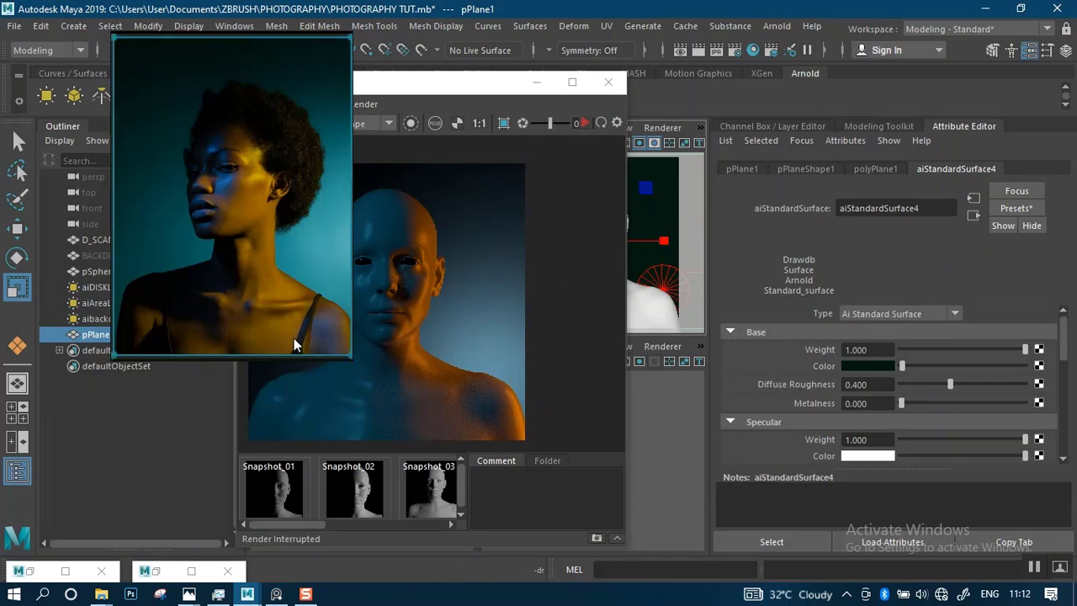
left_click(520, 248)
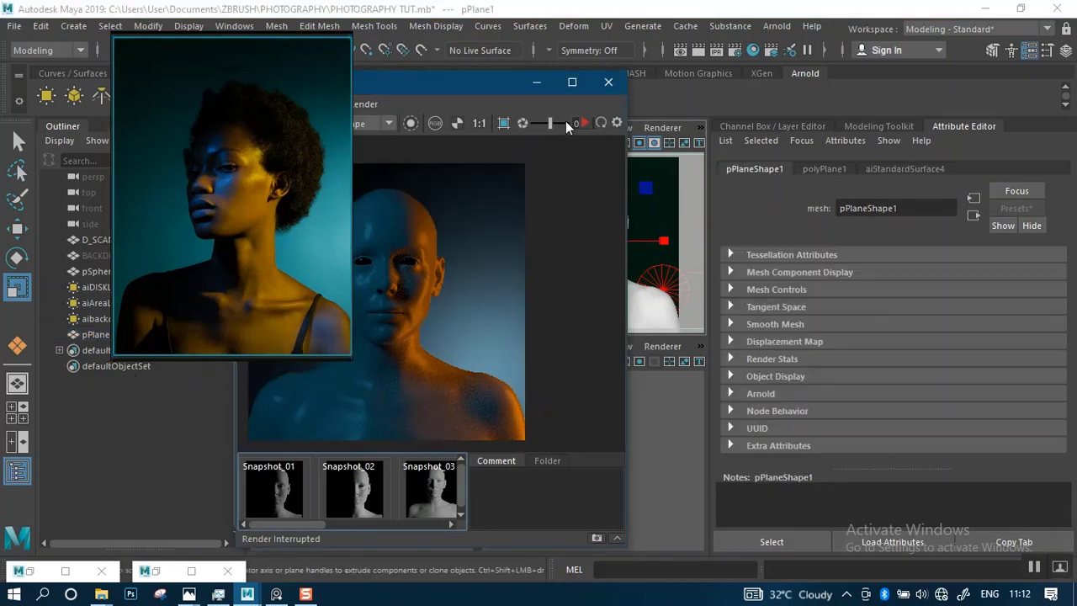
left_click(586, 123)
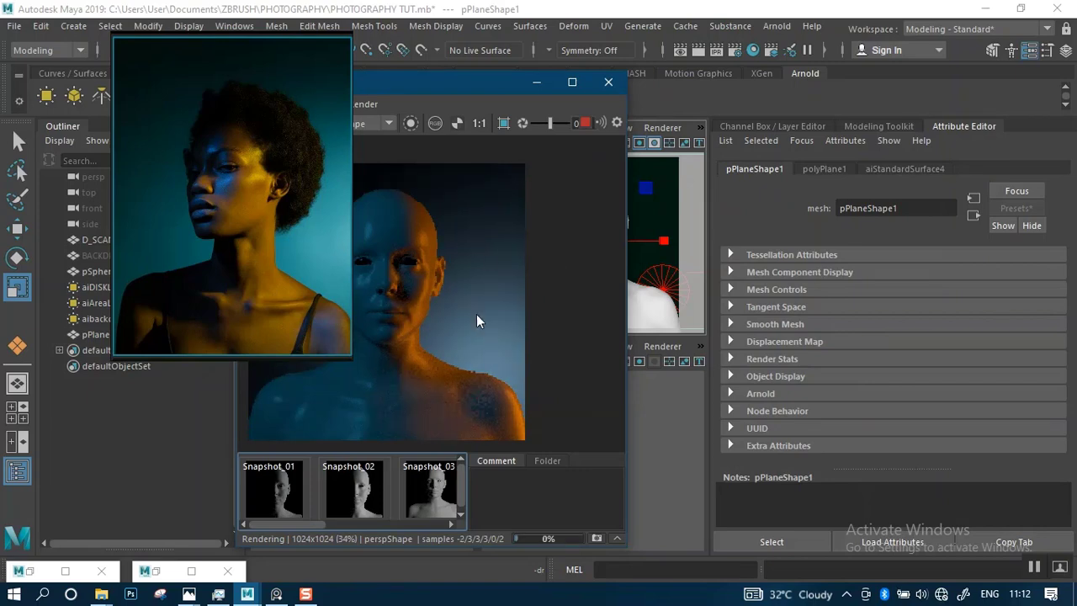
left_click_drag(332, 287, 295, 302)
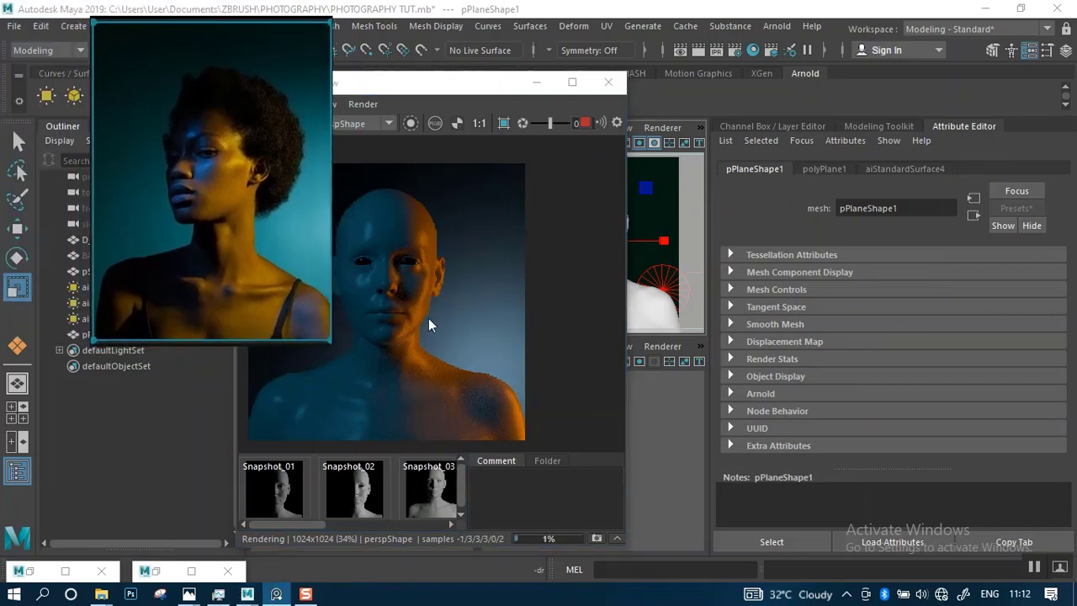
Give aibackdropLight1 temperature 7914, exposure 1 and intensity 7.677
left_click(663, 286)
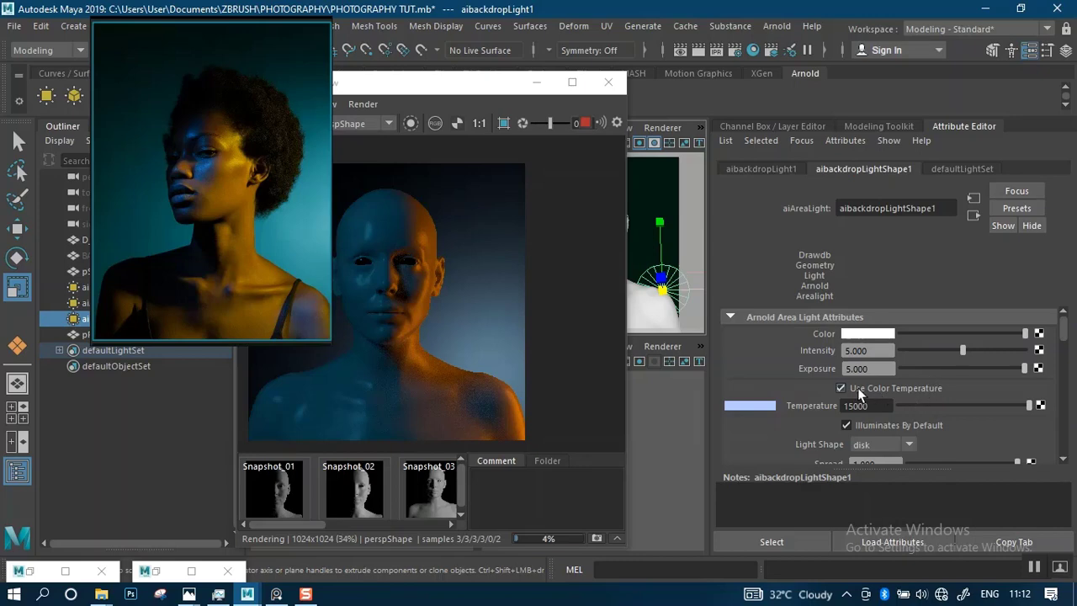
left_click(960, 403)
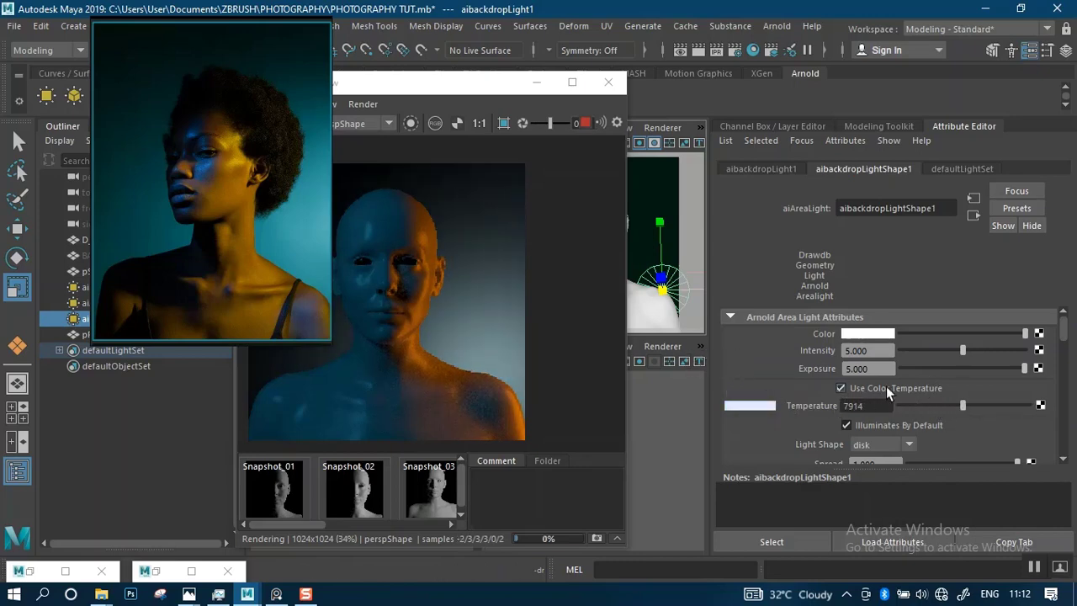
left_click(871, 368)
key("Return")
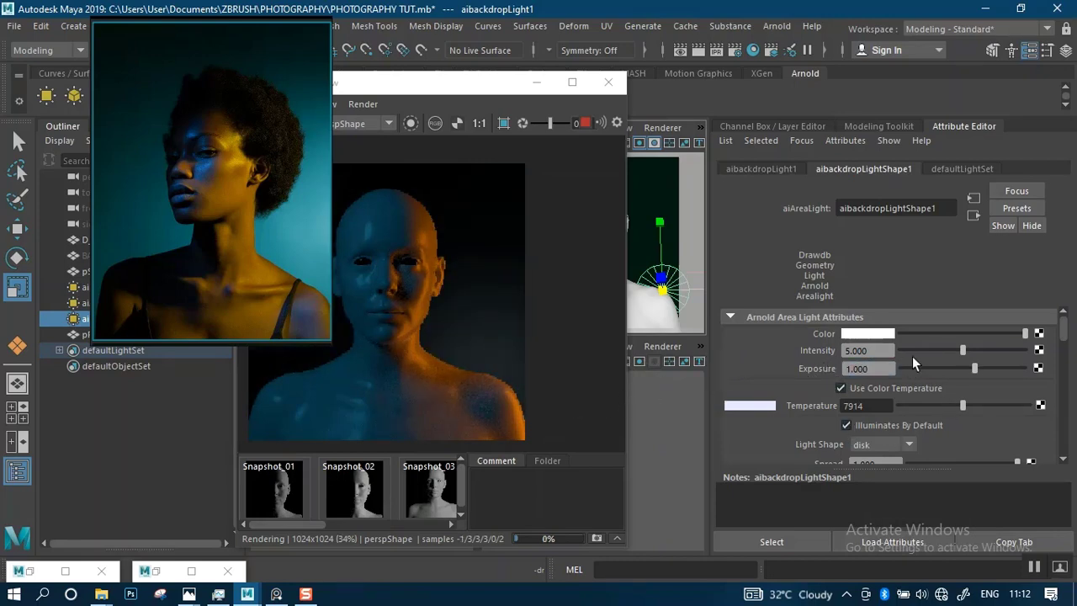
left_click_drag(968, 350, 996, 348)
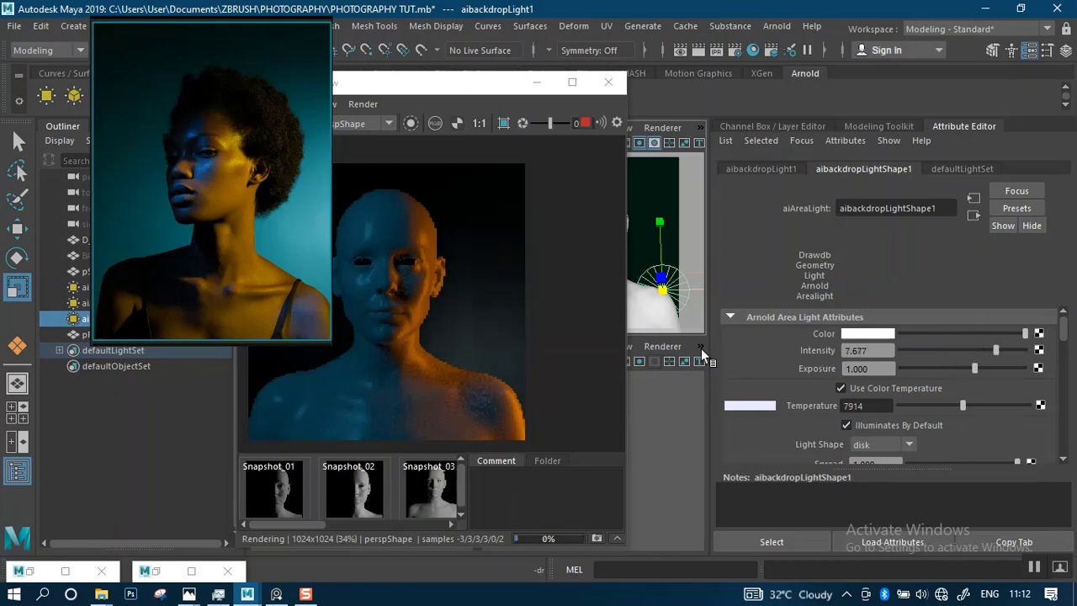
left_click_drag(238, 274, 678, 345)
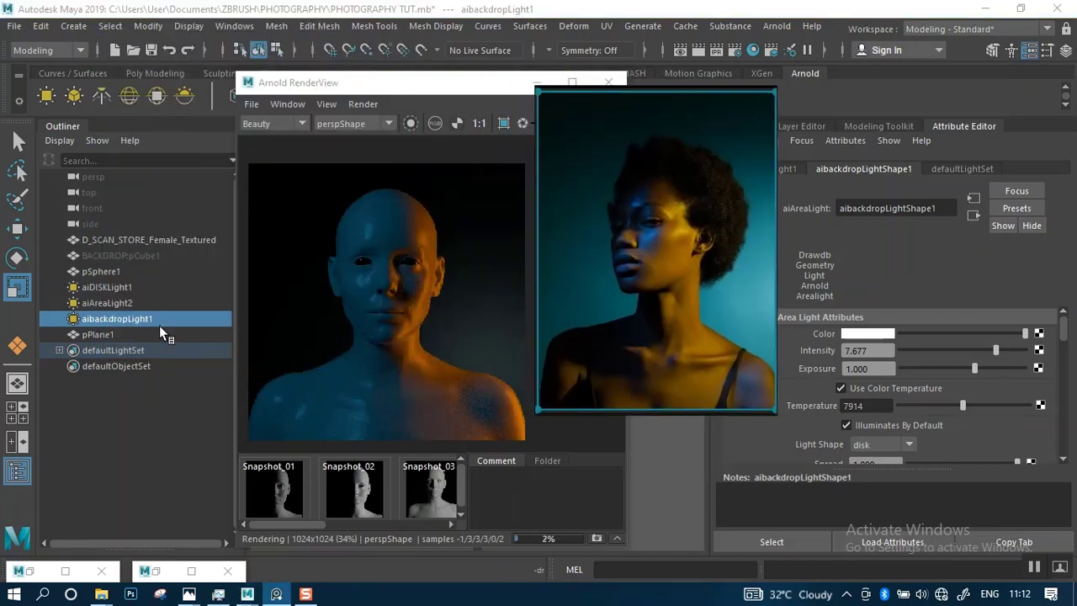
Select aiDISKLight1, move it right in the side view, and re-render
left_click(97, 287)
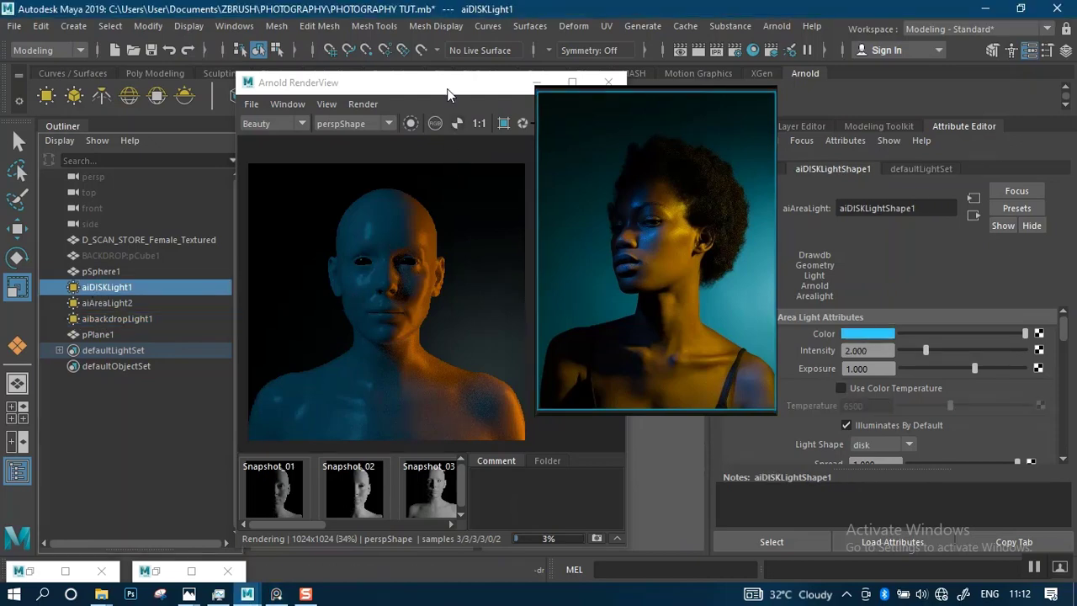
left_click_drag(447, 93, 287, 29)
left_click(423, 61)
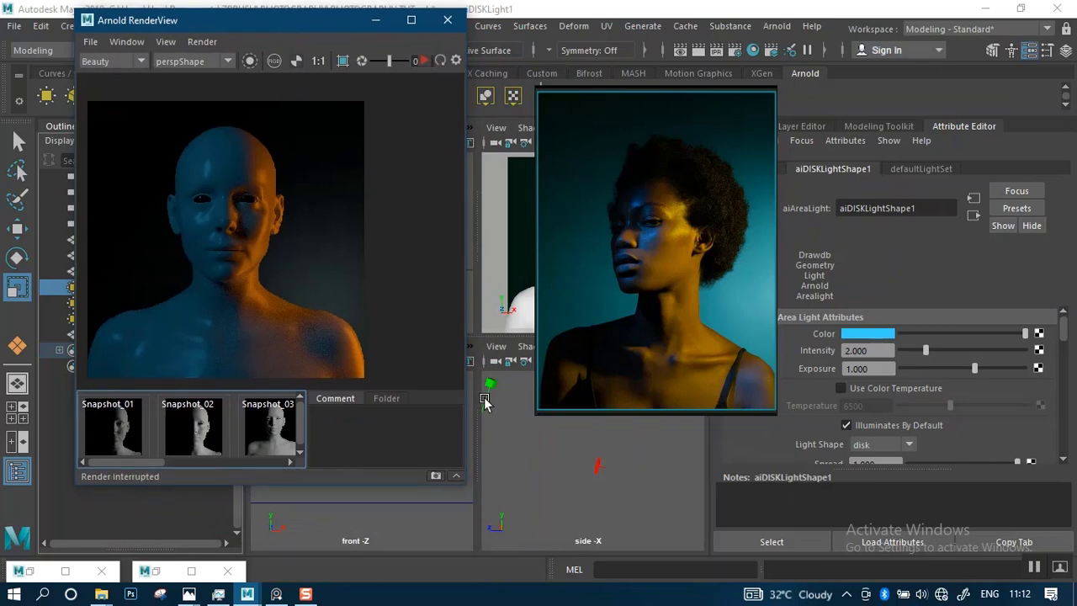
left_click(547, 470)
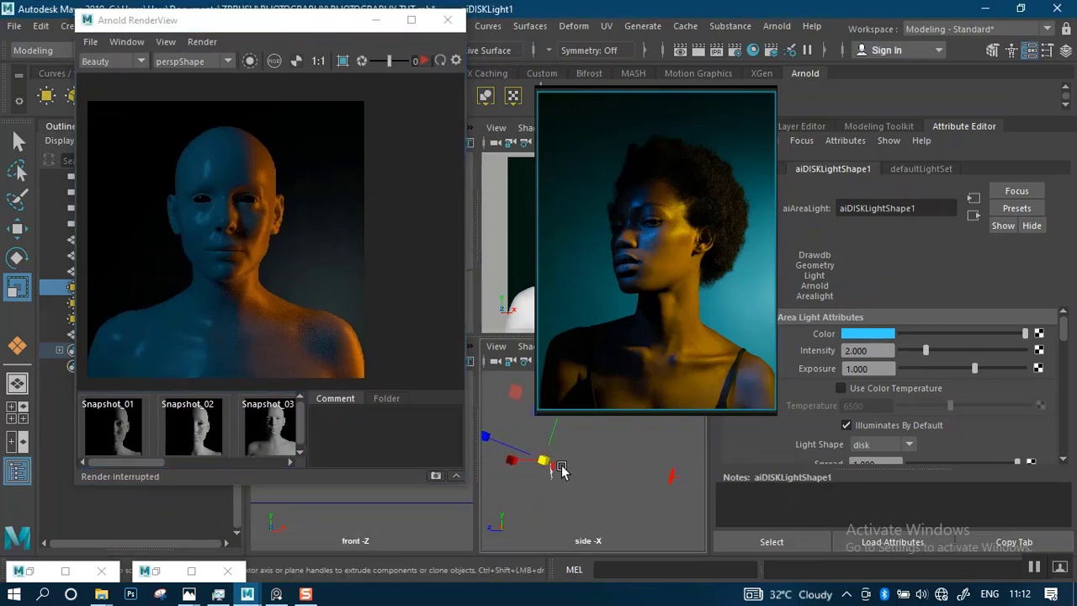
left_click_drag(562, 470, 530, 455)
left_click(424, 62)
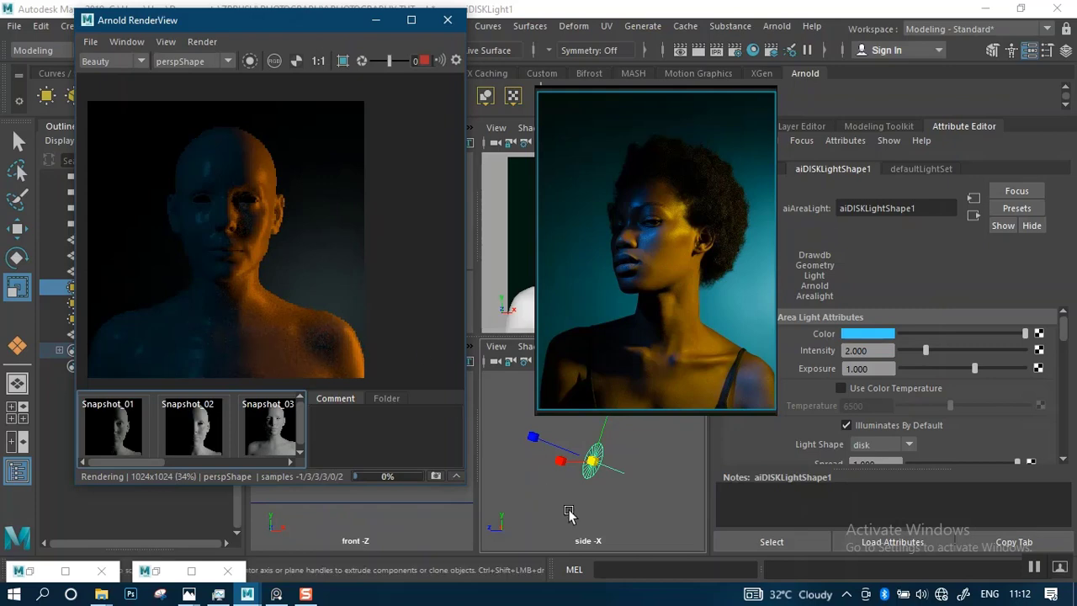
Raise the disk light's intensity from 2 to 5
left_click(871, 351)
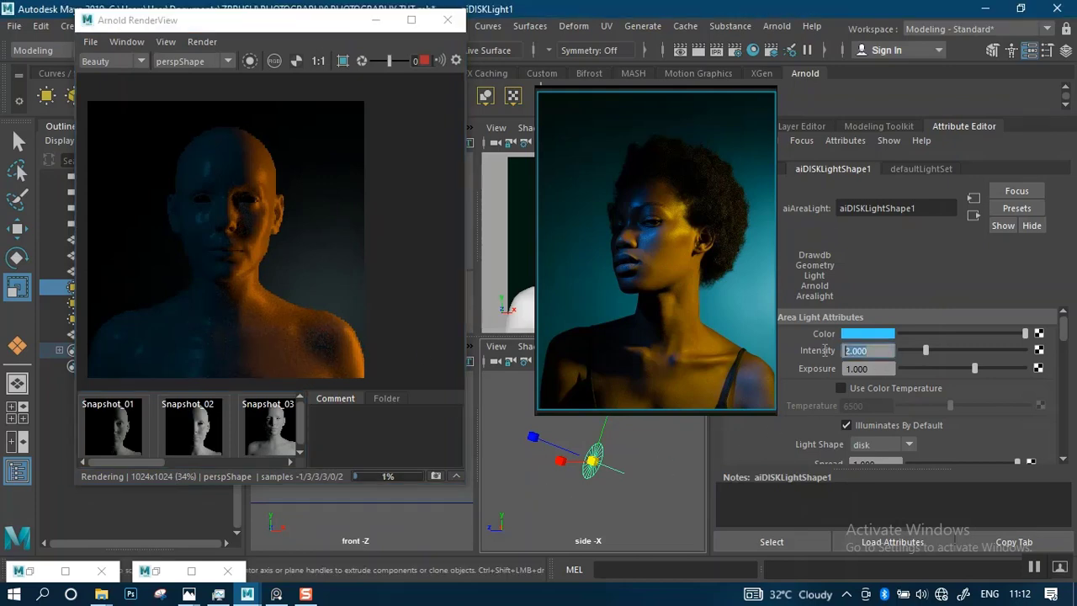
type("5")
key("Return")
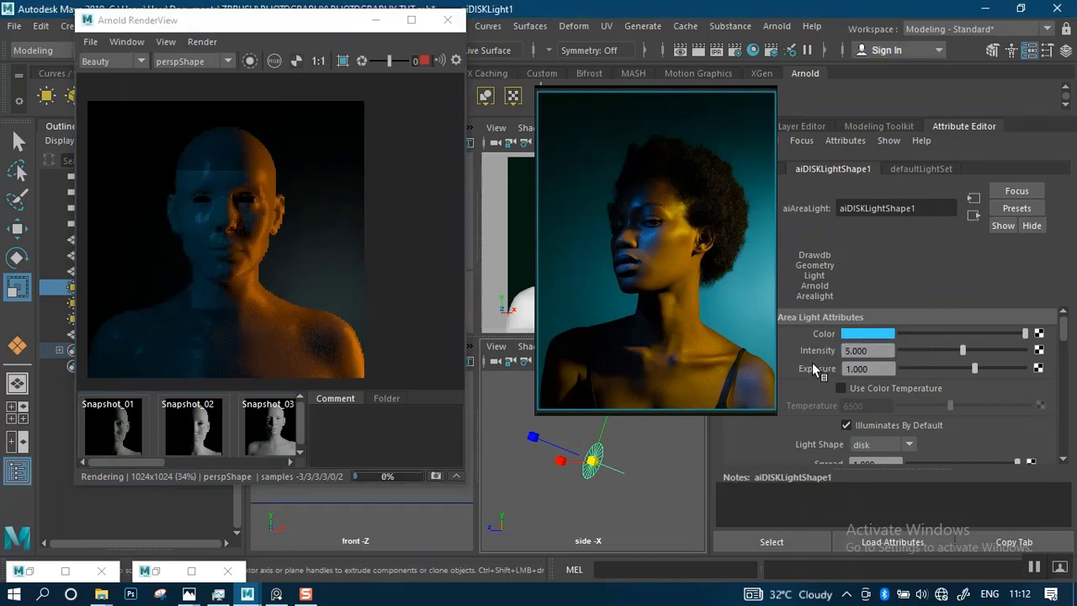
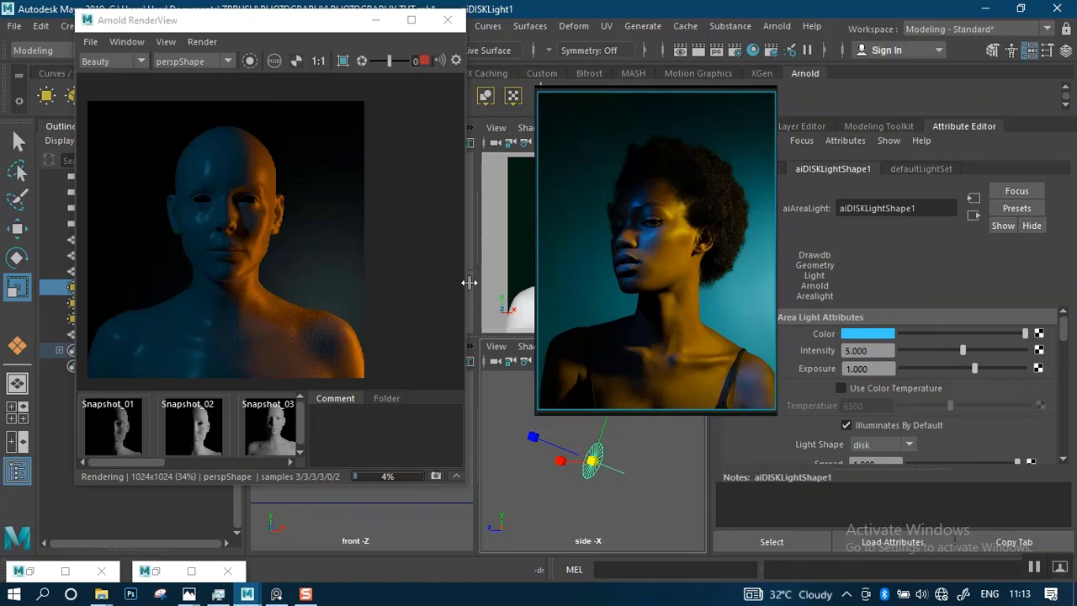
Raise the teal disk light's exposure from 1 to 2
left_click(860, 368)
type("2")
key("Return")
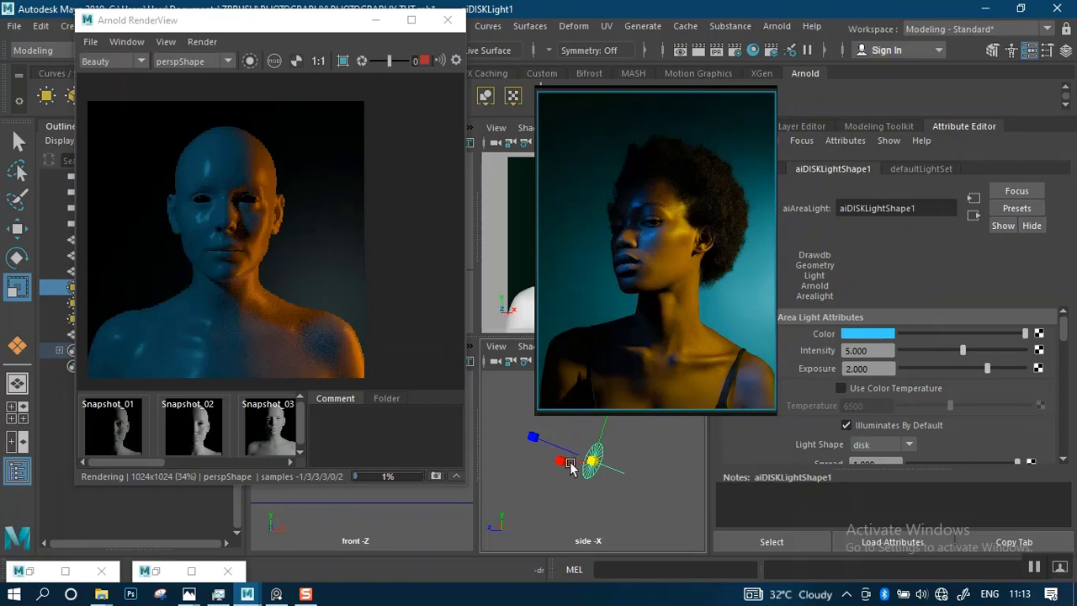
Stop the running test render and minimize the Arnold RenderView window
left_click(424, 60)
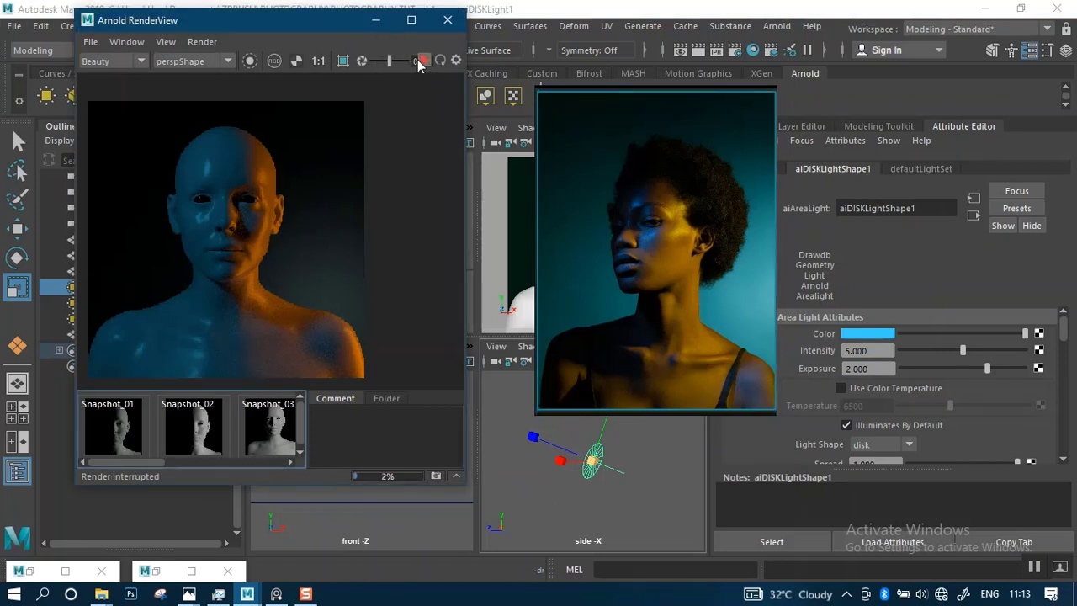
left_click(376, 19)
scroll(370, 467, "up", 2)
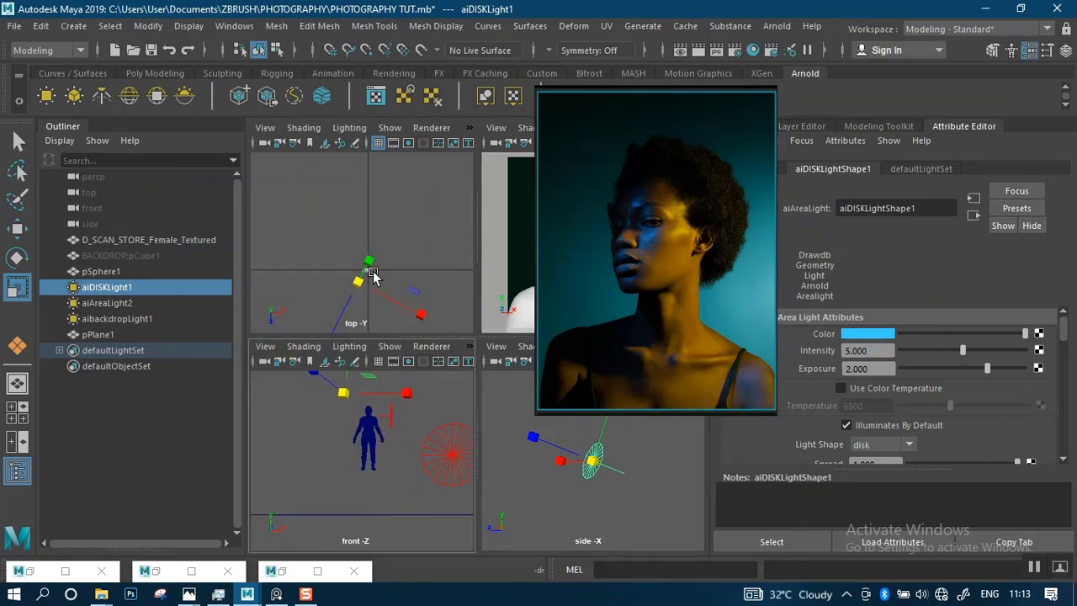
Move the teal disk light right and down in the top view and run a test render
key("f")
scroll(393, 275, "down", 4)
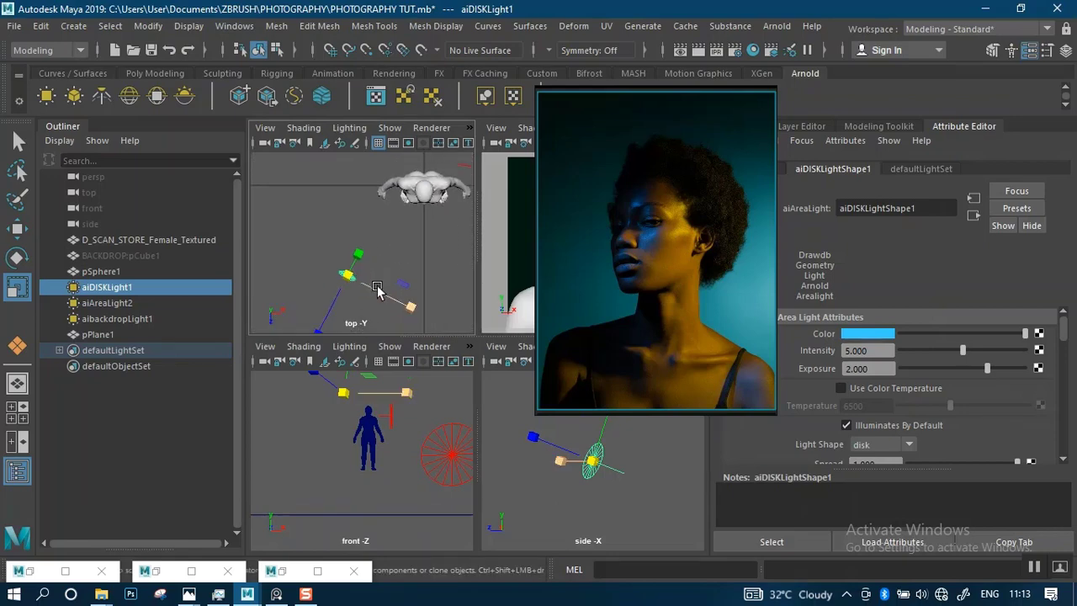
key("w")
left_click_drag(347, 278, 393, 299)
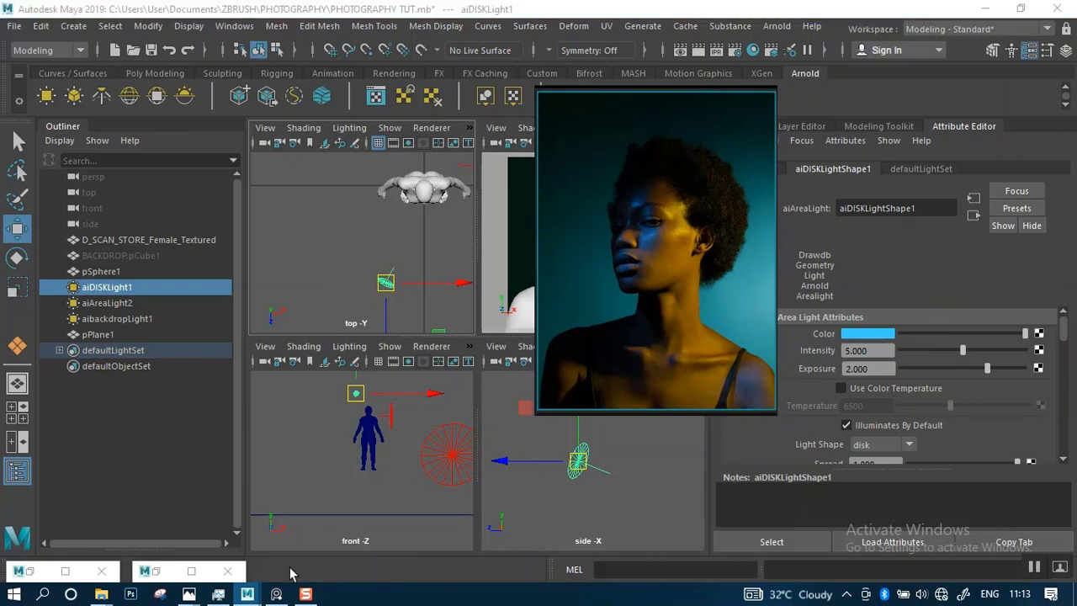
left_click(288, 571)
left_click(422, 61)
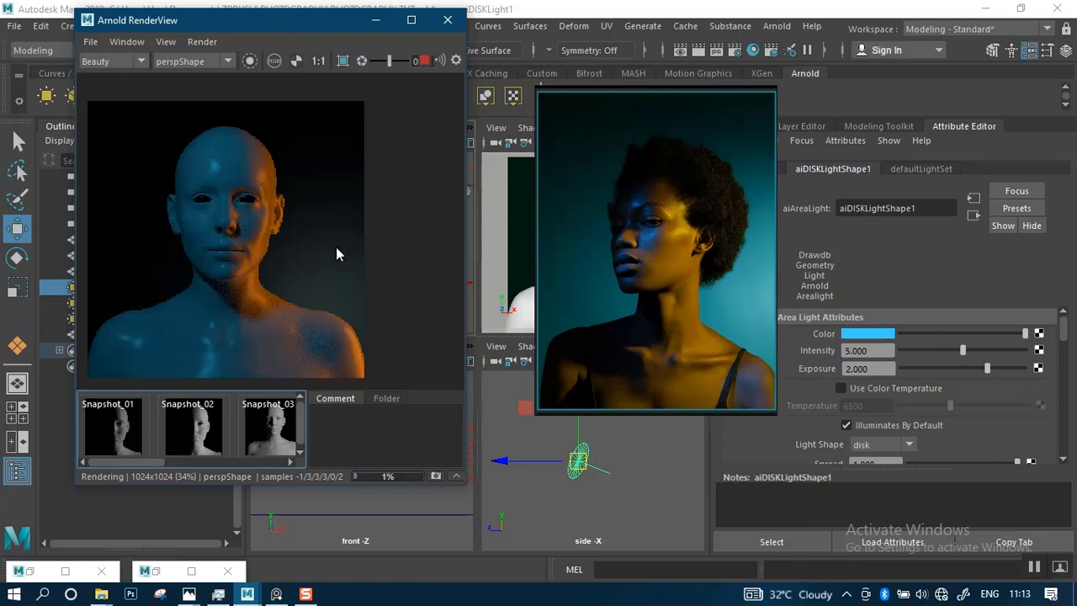
left_click(376, 19)
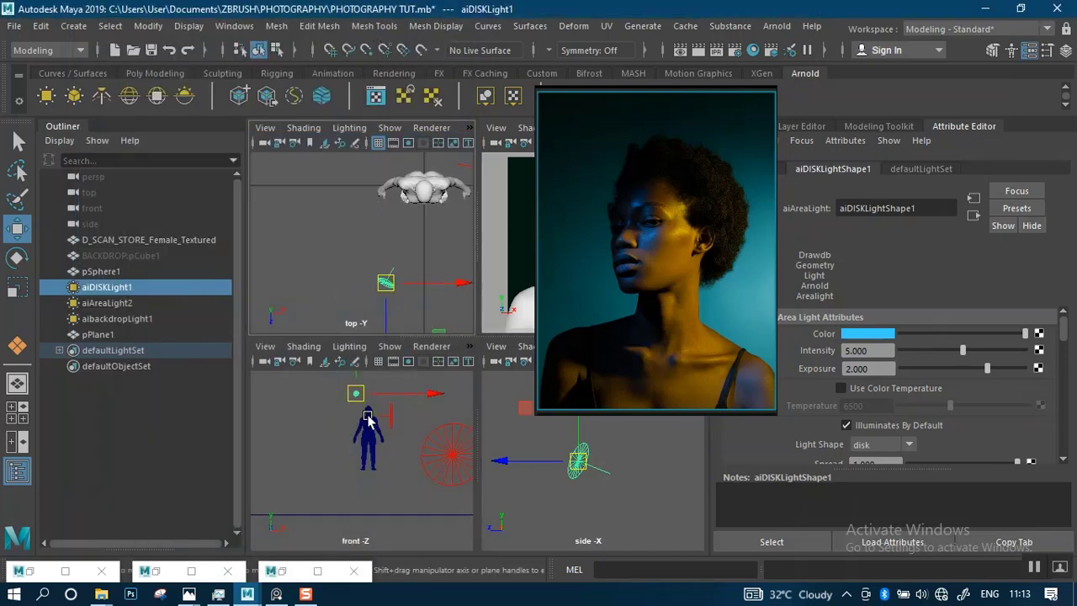
Change the light shape to quad and re-render, with RenderView moved to the right
left_click(876, 444)
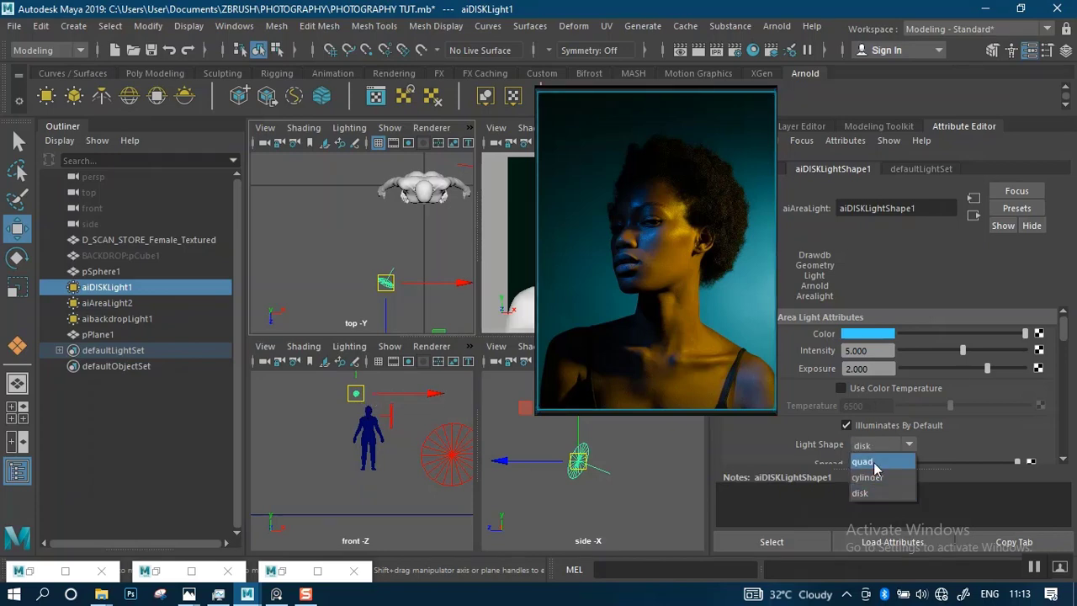
left_click(580, 409)
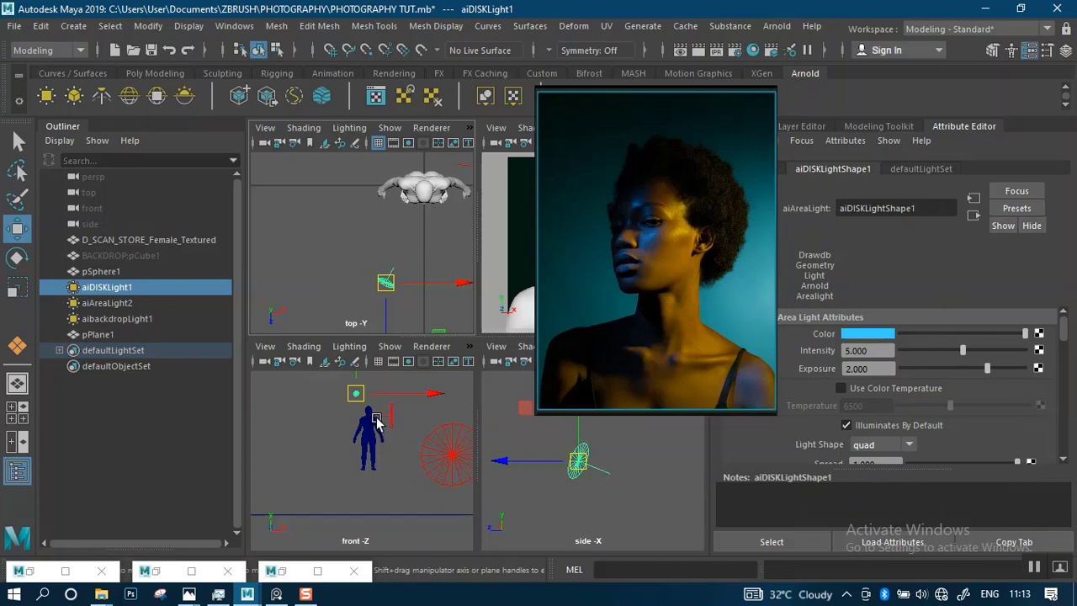
double_click(286, 572)
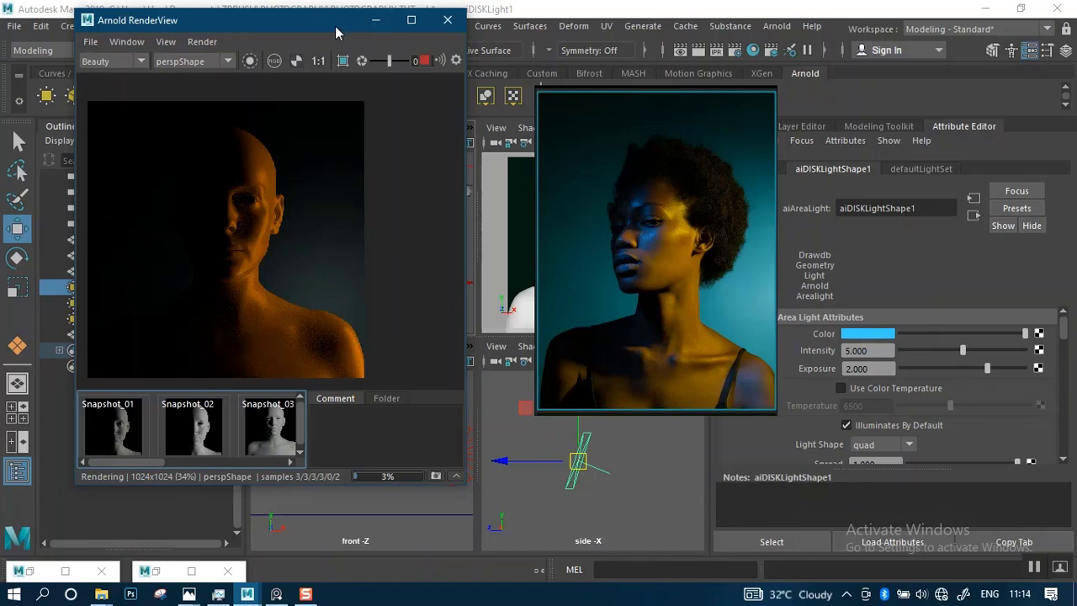
left_click_drag(335, 26, 845, 70)
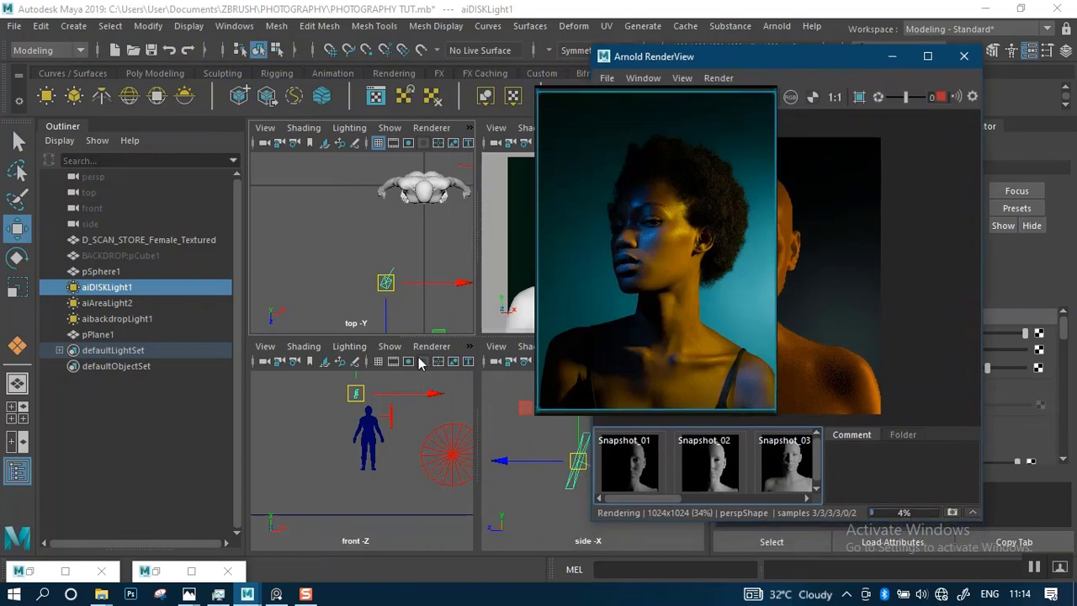
left_click(355, 399)
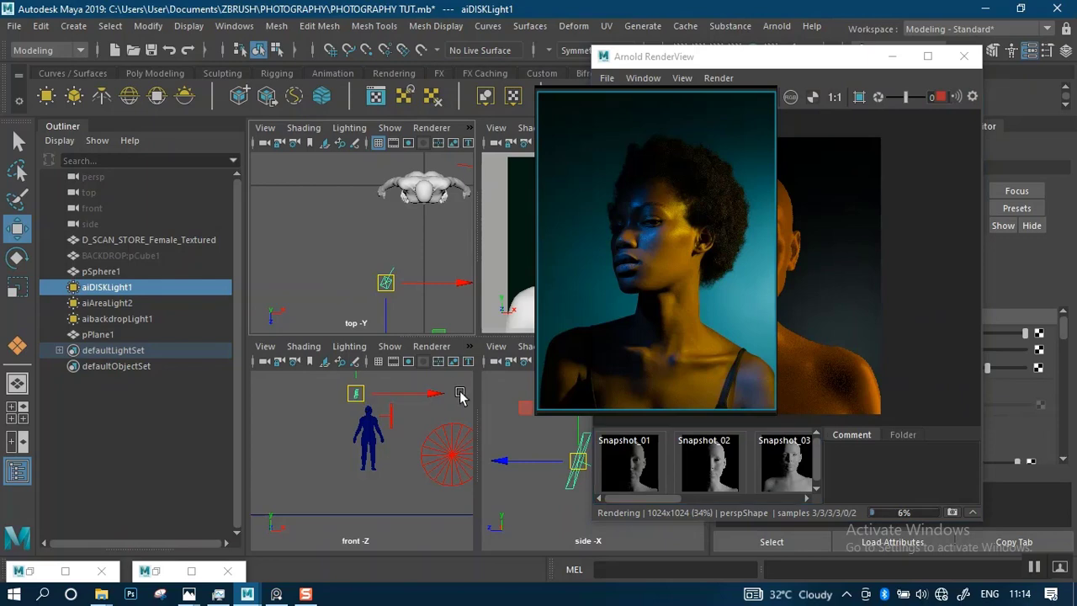
left_click(354, 404)
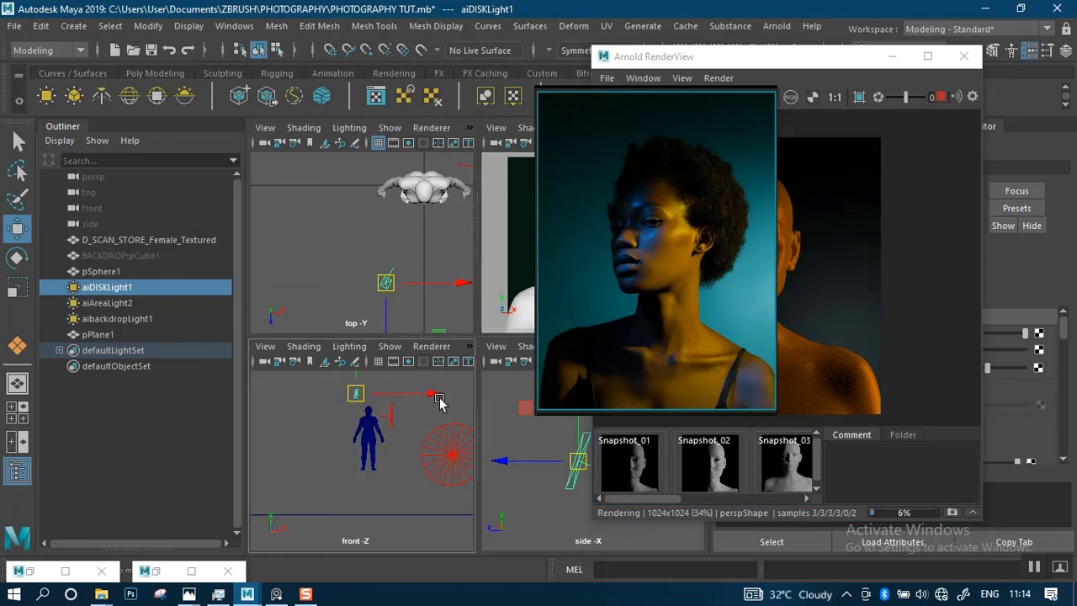
left_click(941, 98)
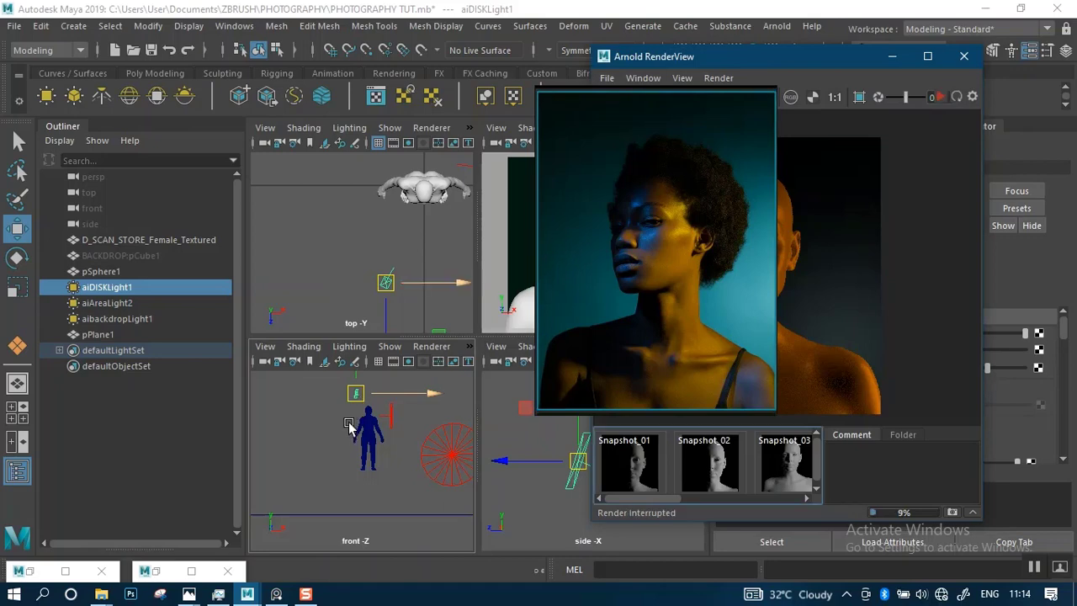
Re-aim the light up toward the head and across the figure to the right
scroll(324, 429, "up", 1)
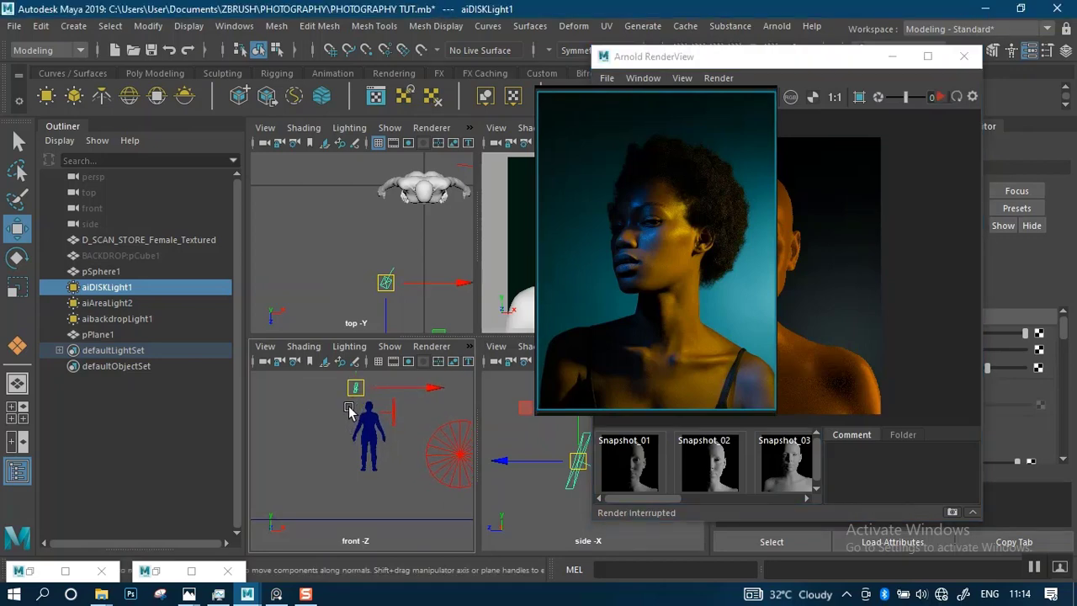
key("r")
key("f")
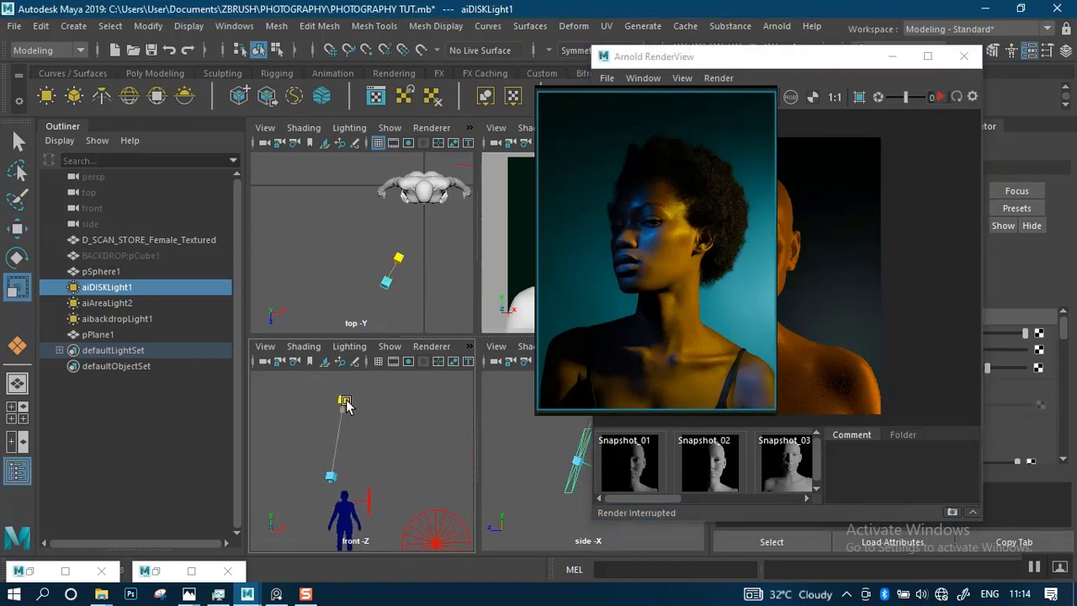
left_click_drag(345, 402, 375, 366)
key("w")
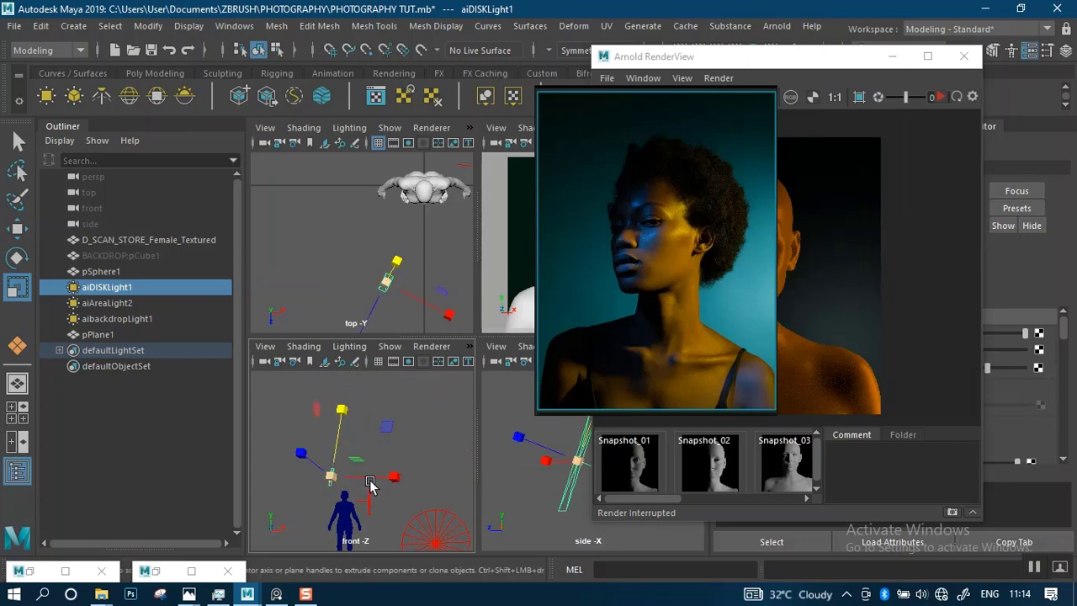
left_click_drag(370, 485, 454, 496)
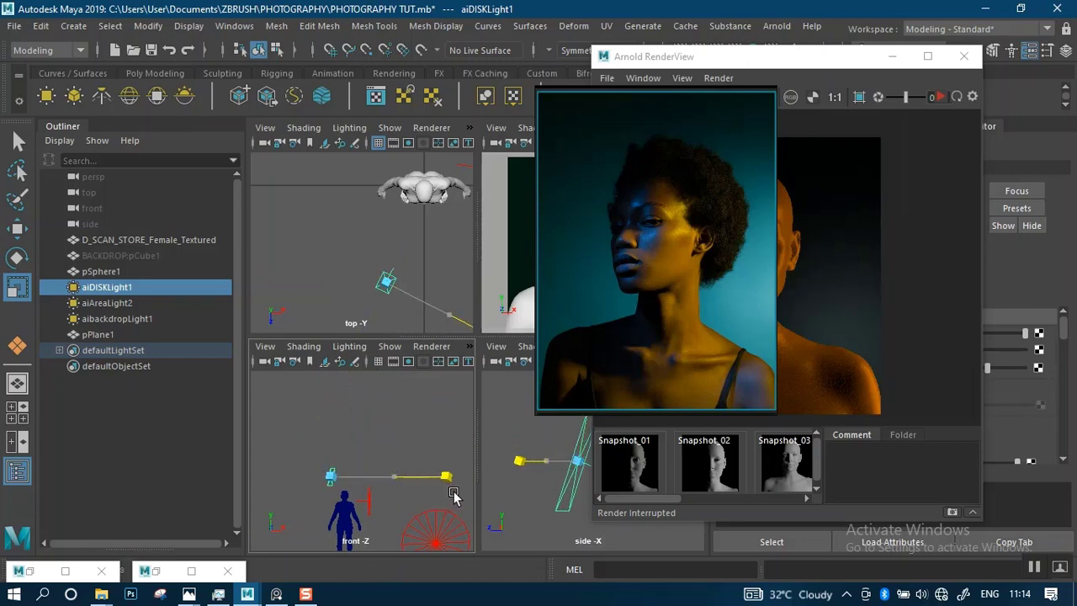
left_click_drag(758, 346, 345, 308)
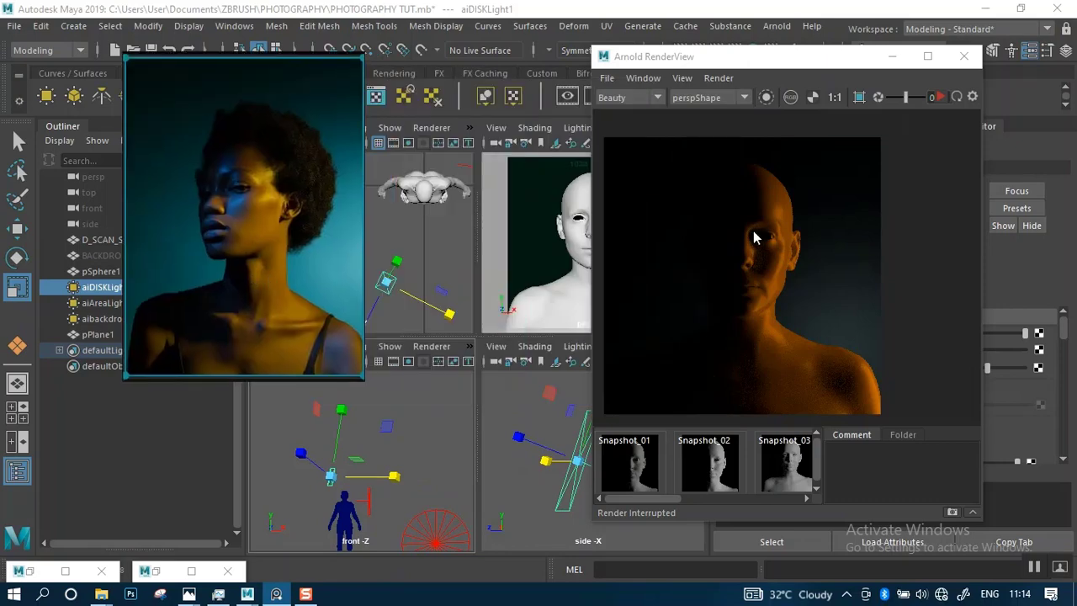
Re-render with the re-aimed light and save the scene
left_click(942, 97)
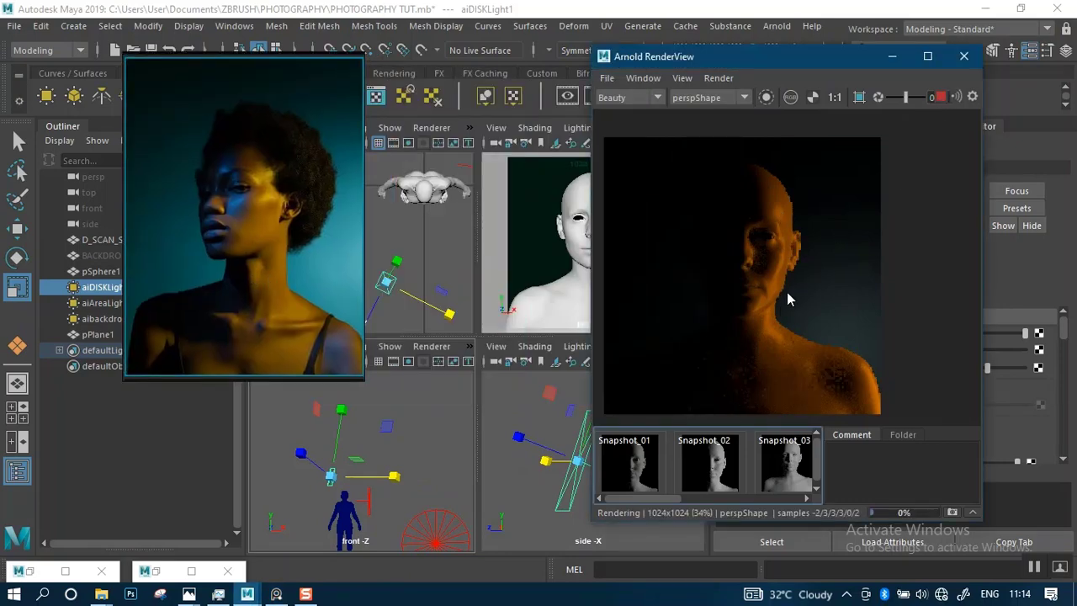
left_click_drag(804, 57, 562, 57)
key("ctrl+s")
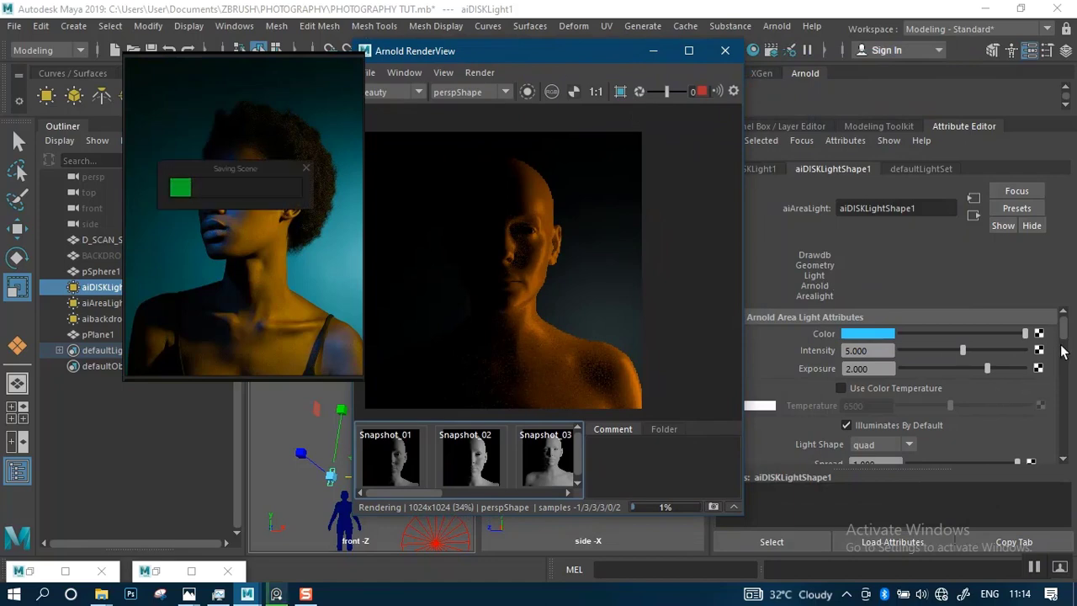
scroll(1065, 346, "down", 6)
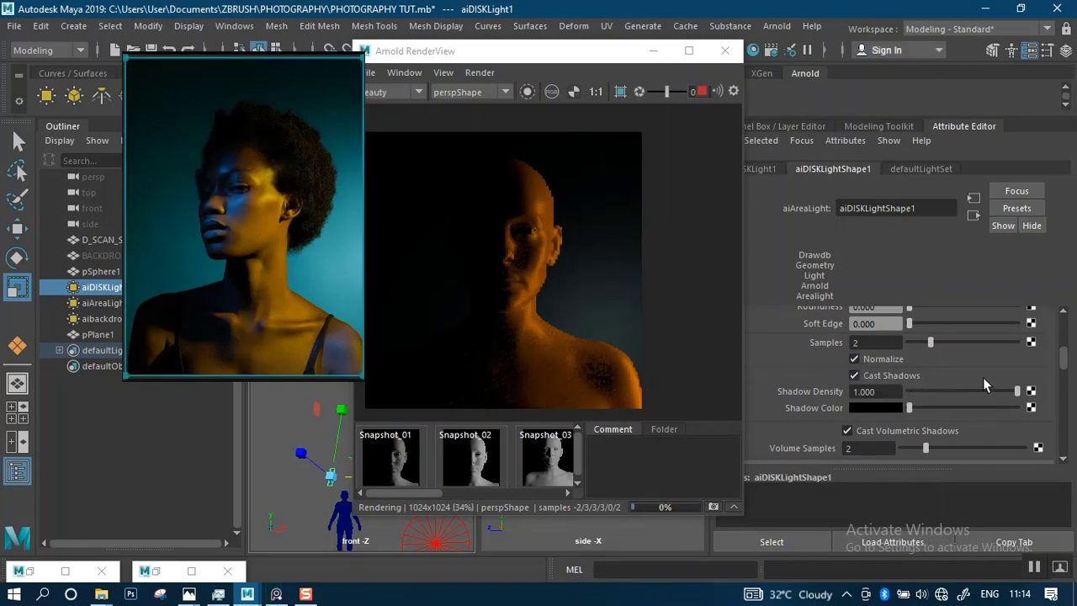
Turn off Normalize, enlarge the teal light and switch its shape back to disk
left_click(855, 360)
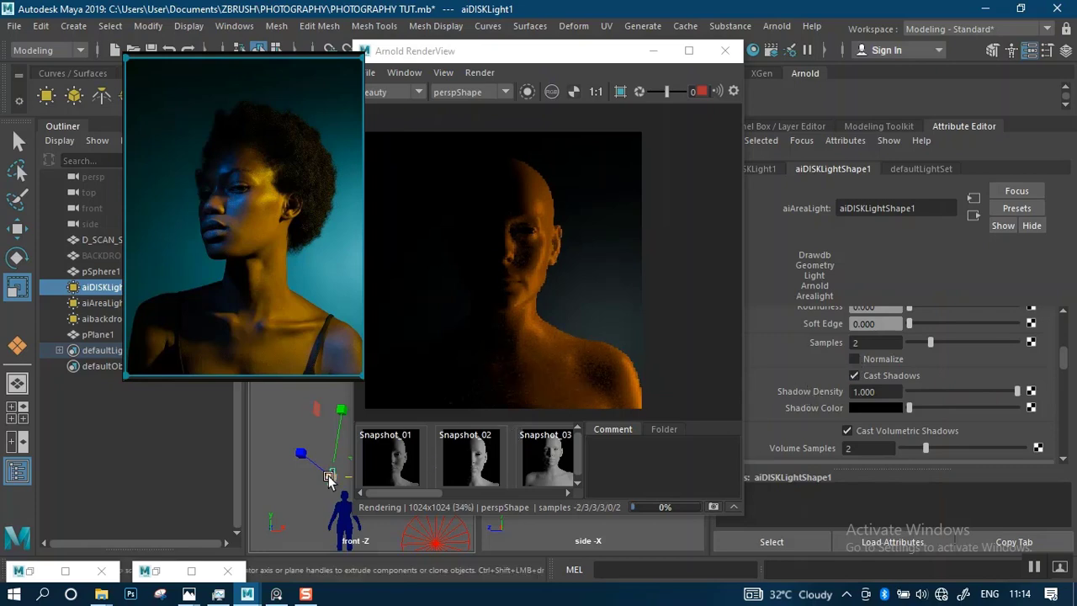
left_click_drag(331, 473, 371, 502)
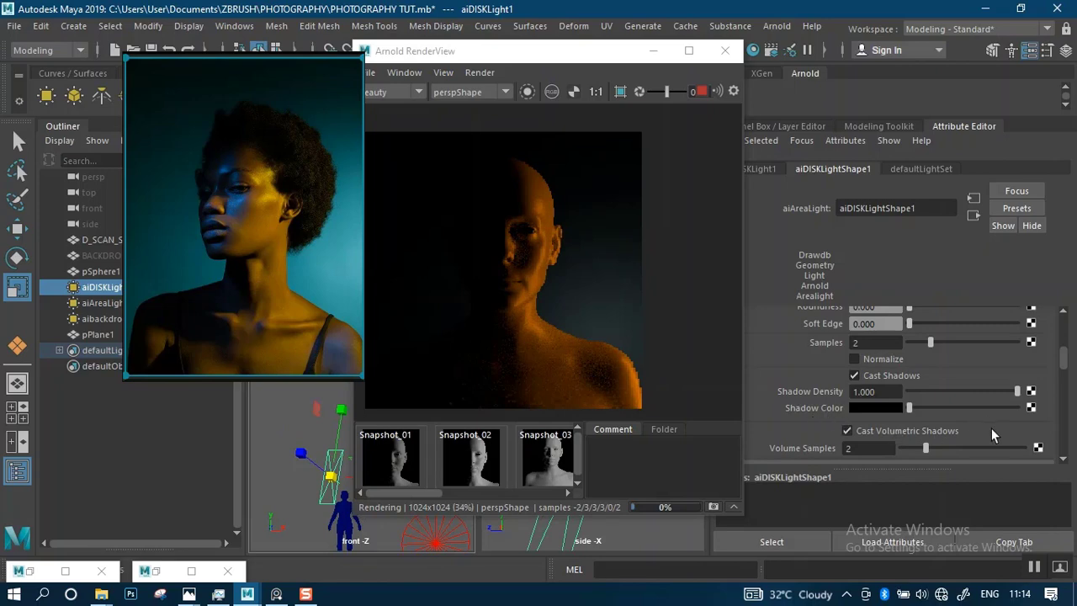
scroll(896, 380, "up", 5)
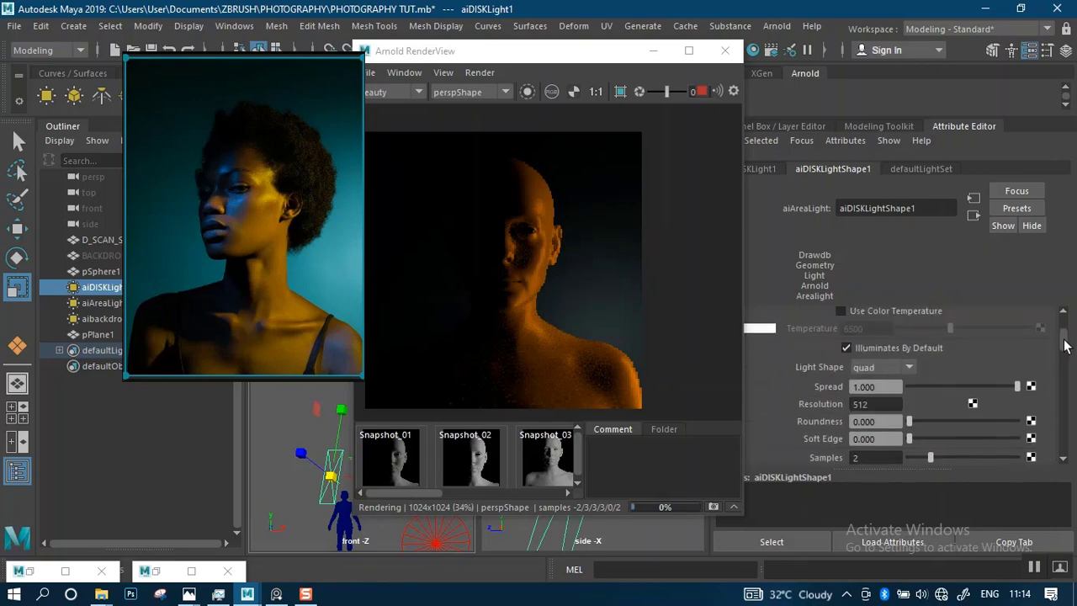
left_click(896, 380)
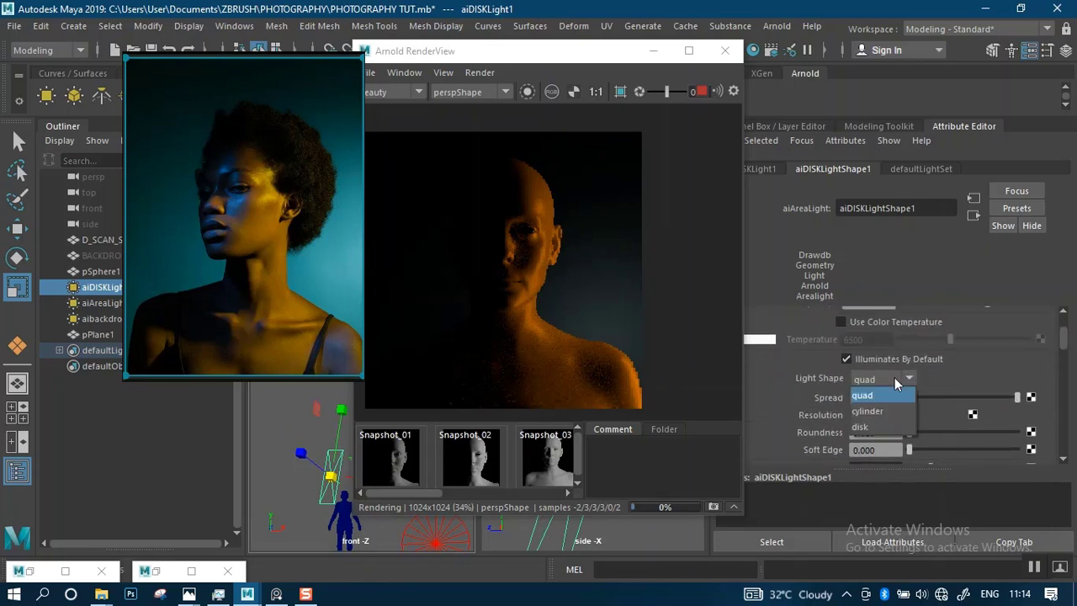
left_click(864, 427)
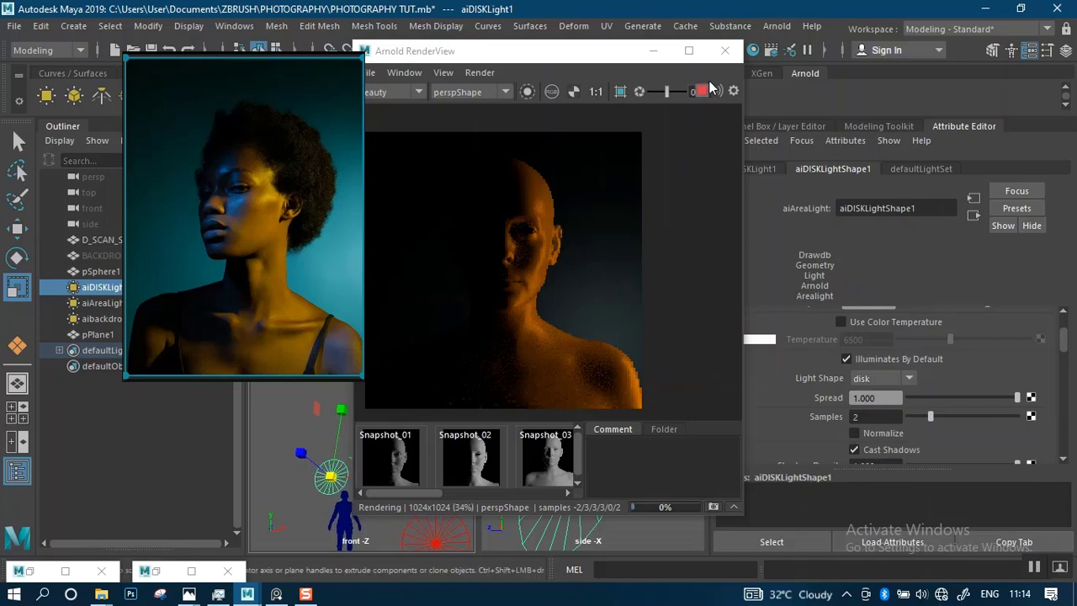
Undo the shape change to restore the quad light and re-render with Arnold
left_click(724, 51)
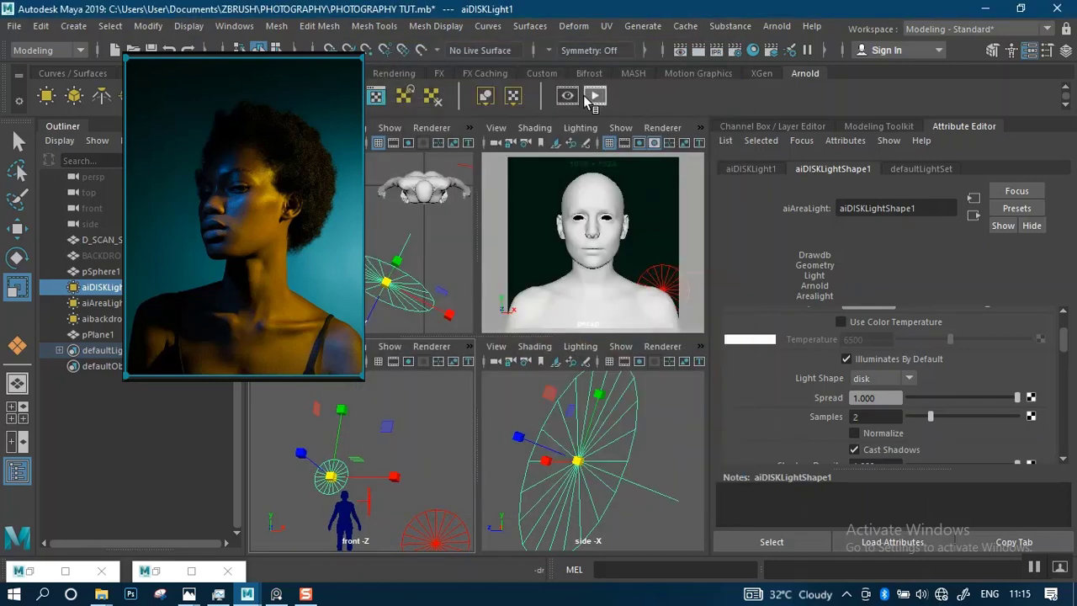
left_click(568, 96)
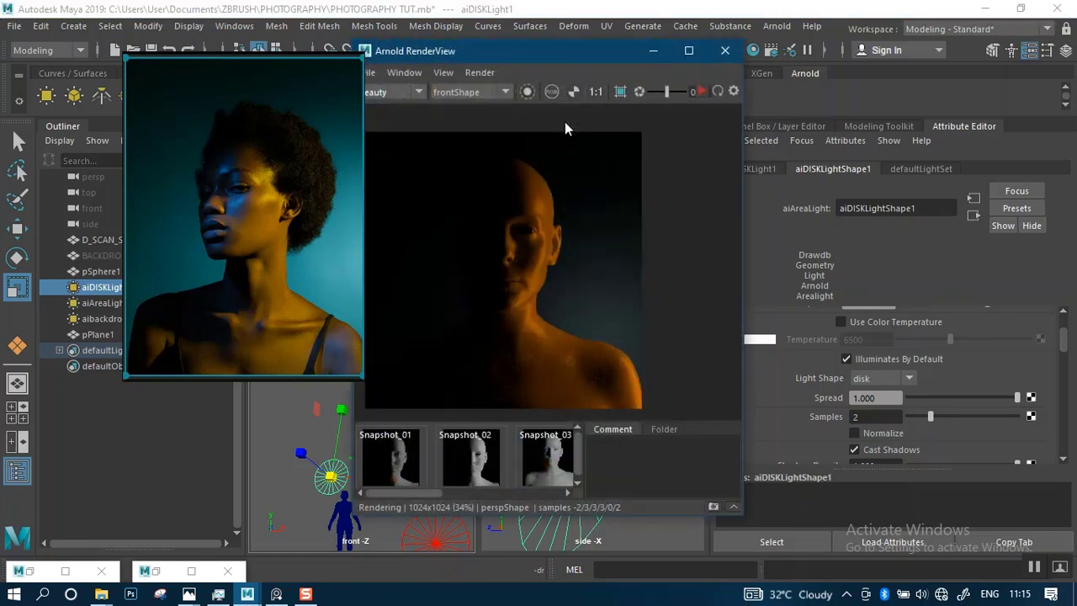
left_click(702, 92)
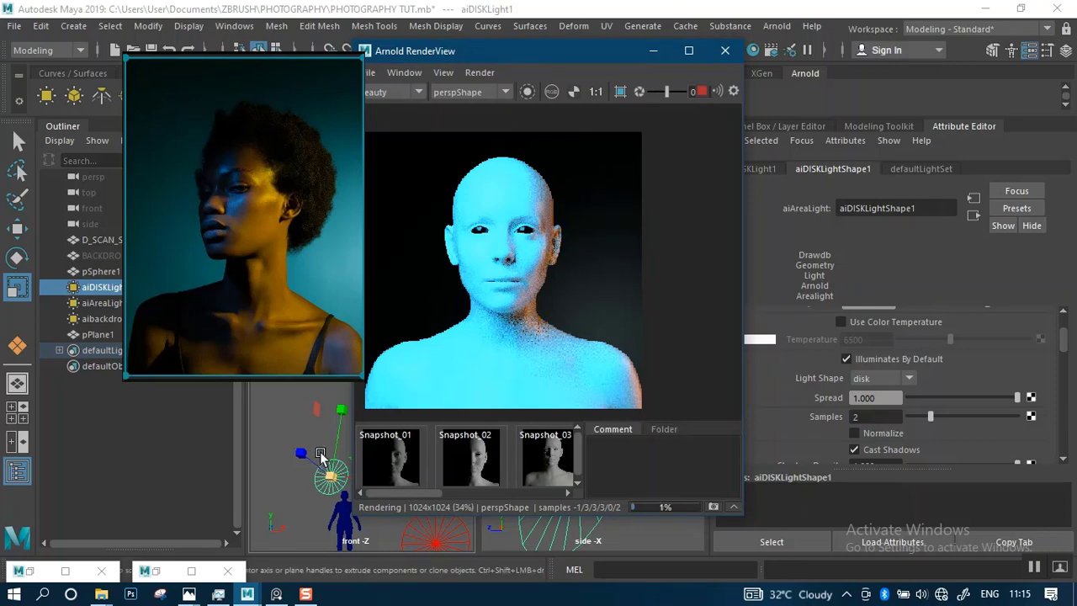
key("ctrl+z")
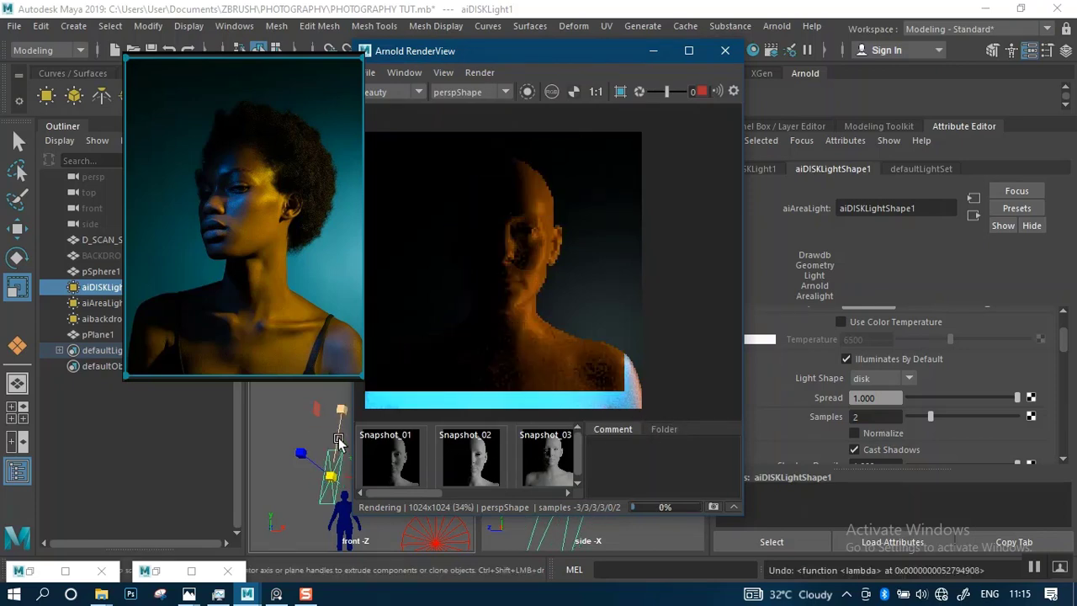
left_click(725, 51)
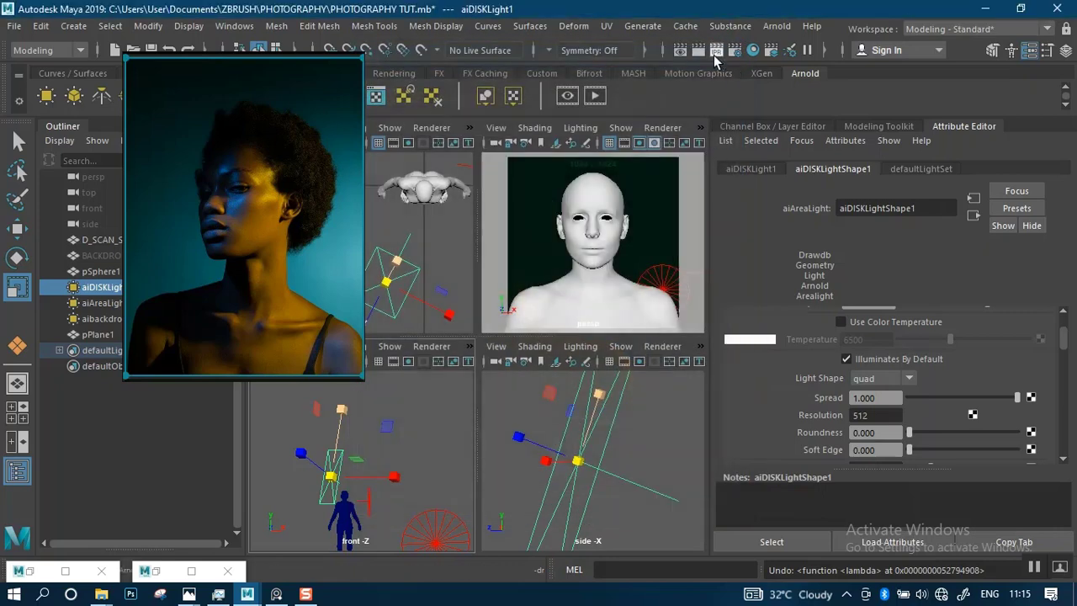
left_click(594, 95)
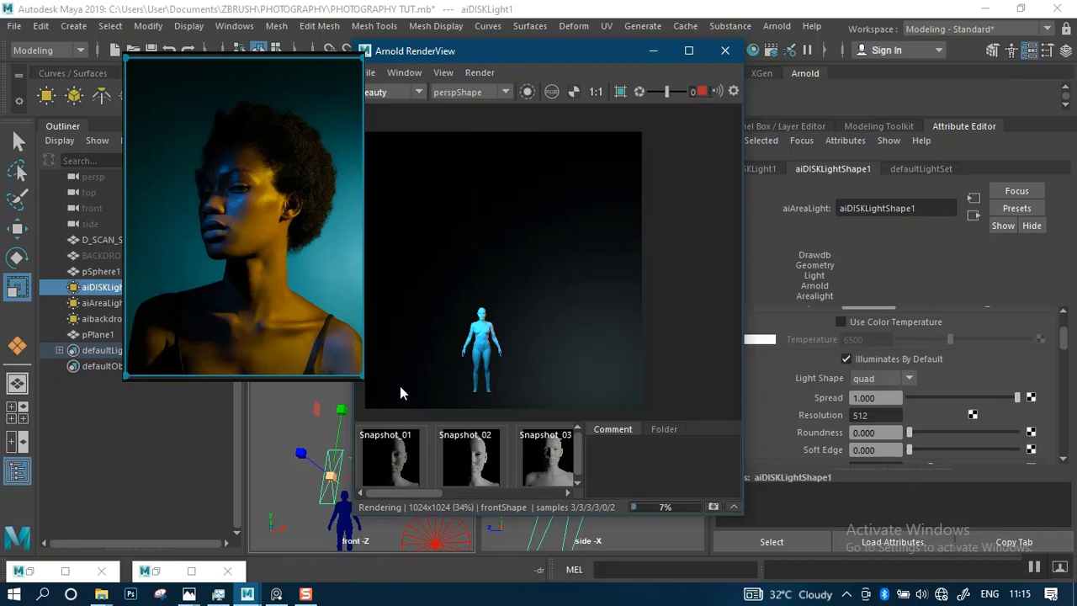
key("Escape")
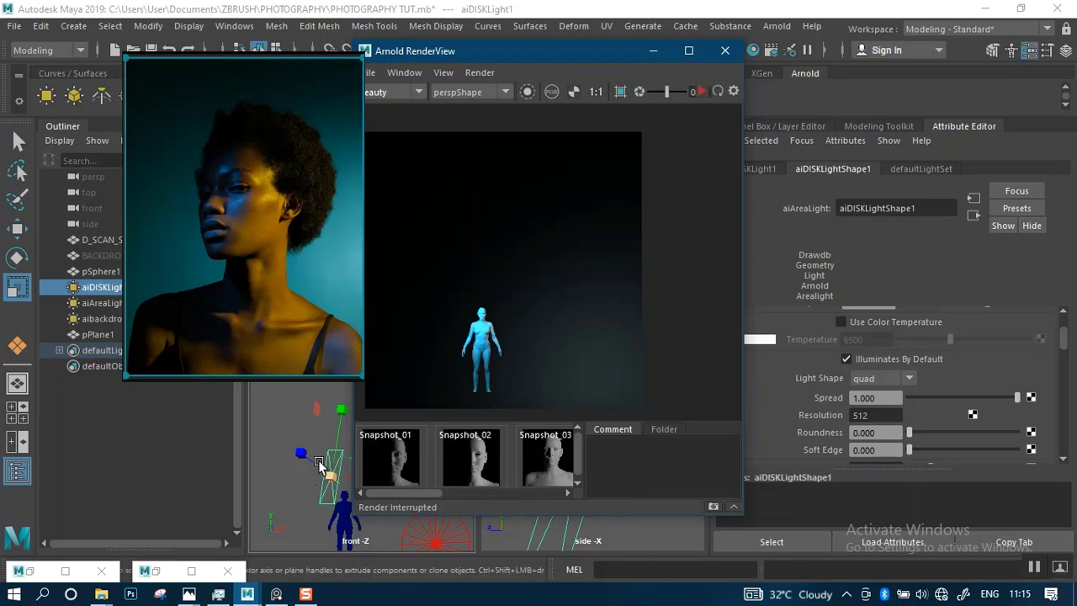
Undo the light's last scale change and start a new render
left_click(310, 481)
key("ctrl+z")
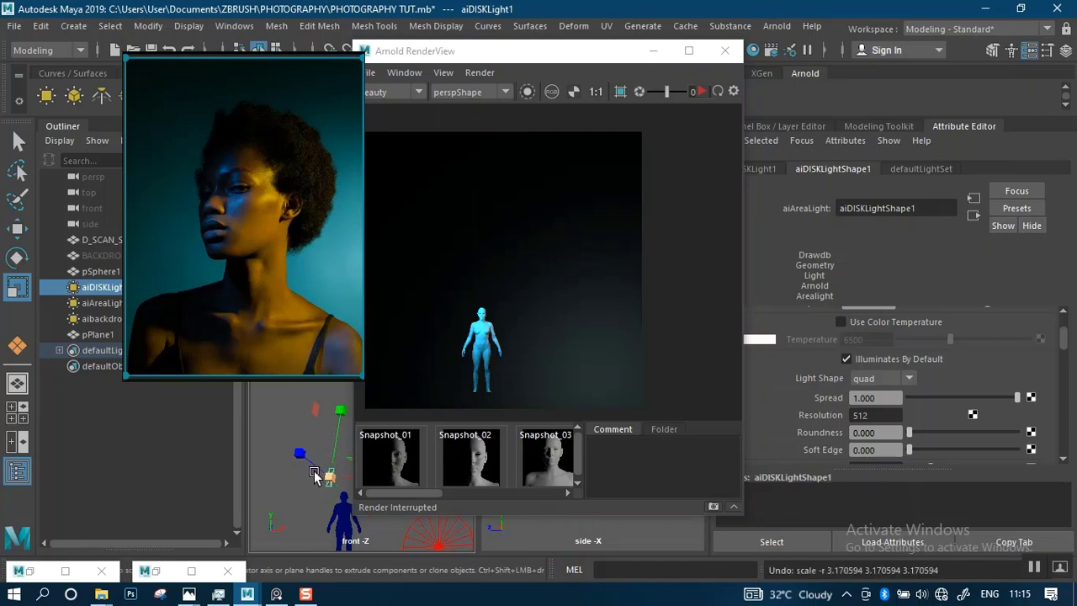
left_click(725, 51)
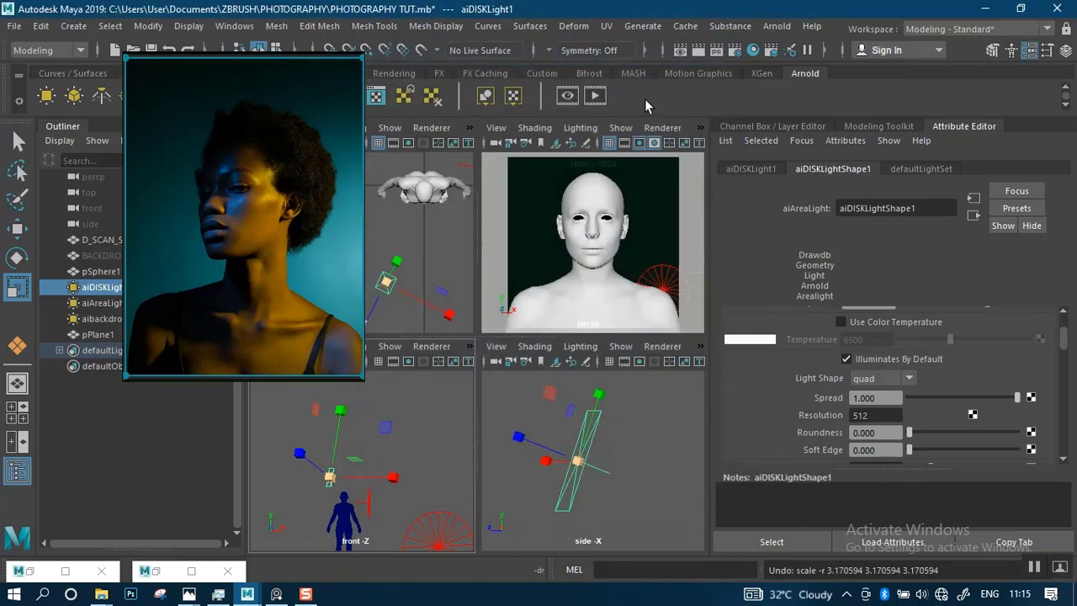
left_click(599, 99)
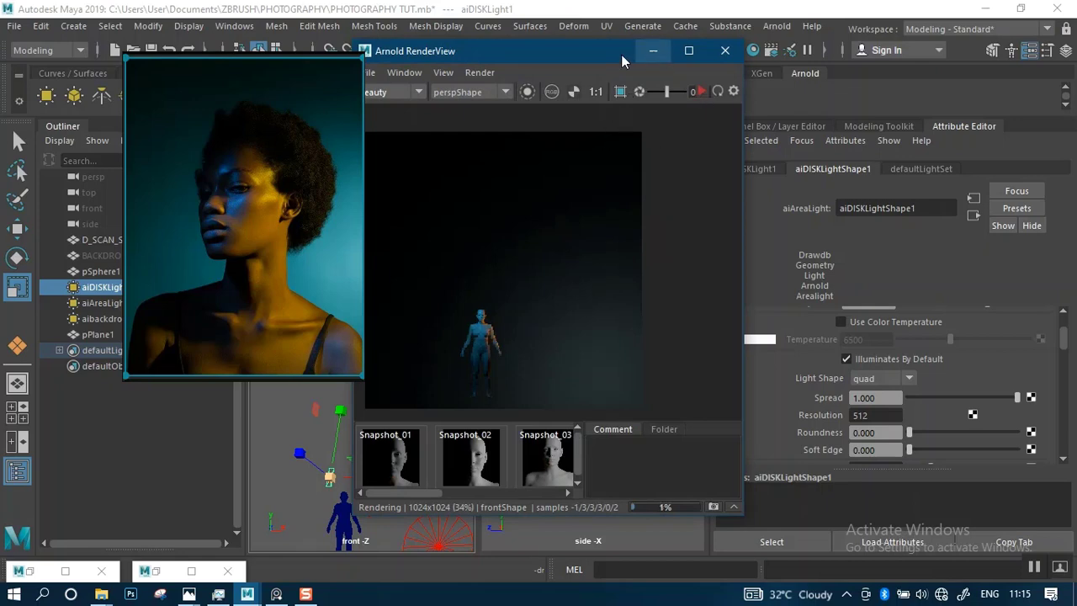
left_click_drag(622, 61, 354, 67)
Set the perspective view to the front camera bookmark and move the reference photo right
left_click(573, 288)
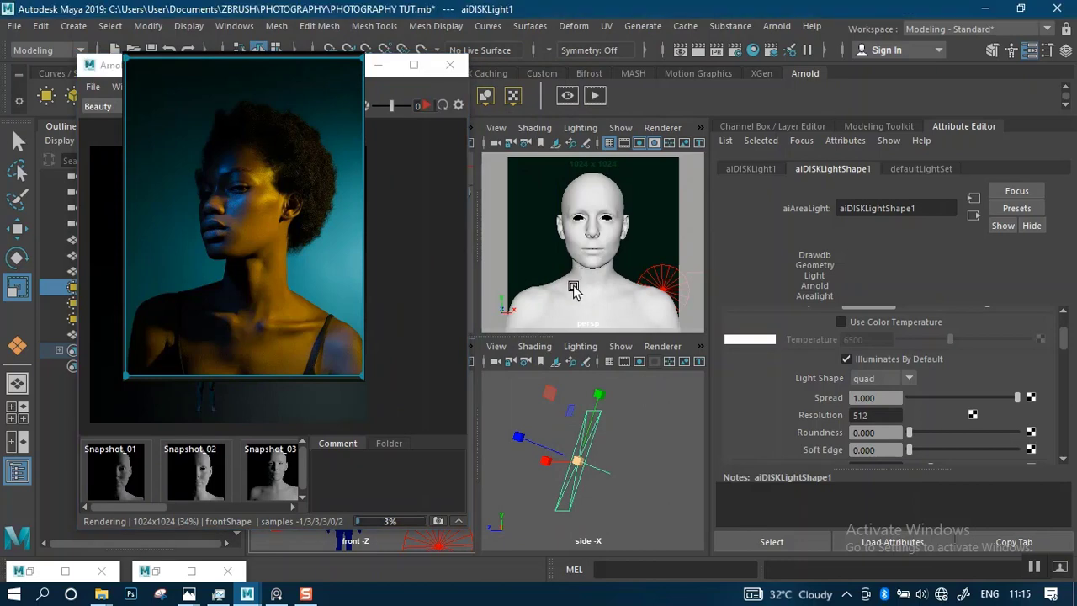
left_click(496, 128)
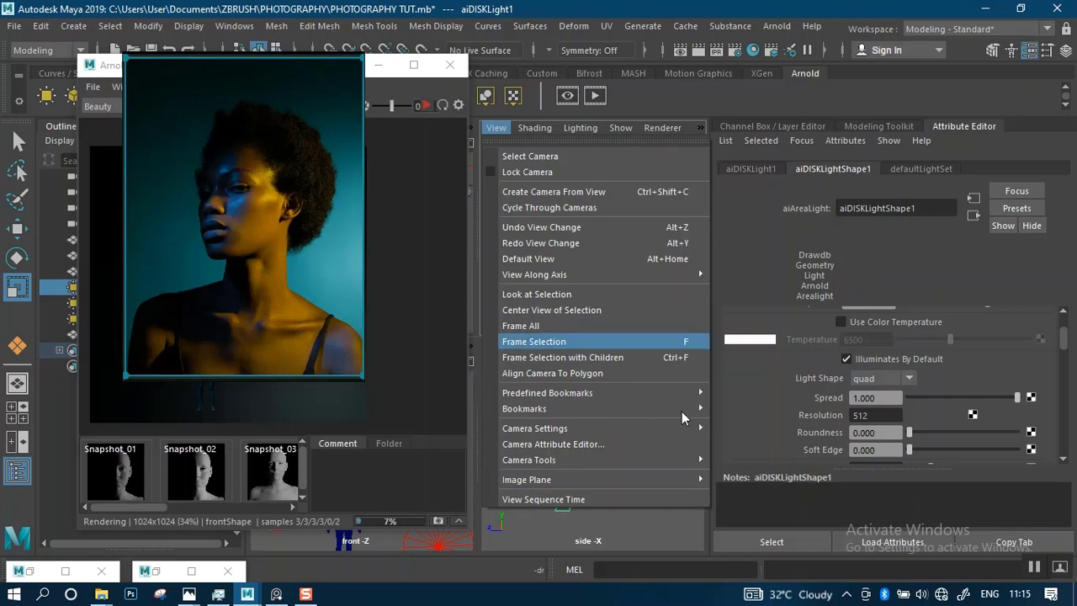
left_click(740, 412)
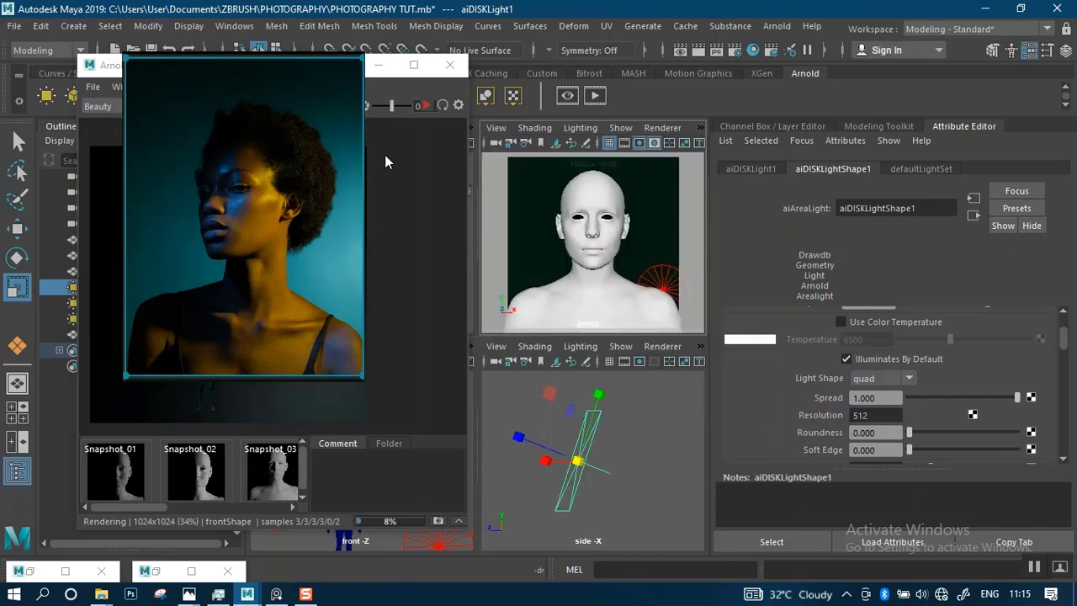
left_click(429, 106)
left_click_drag(295, 283, 879, 284)
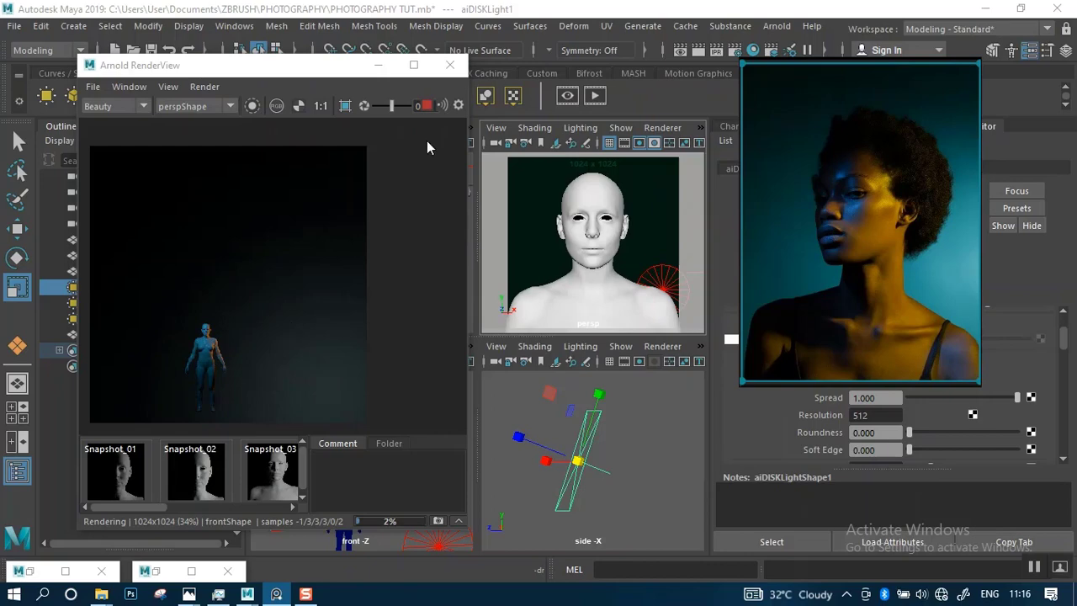
left_click(449, 68)
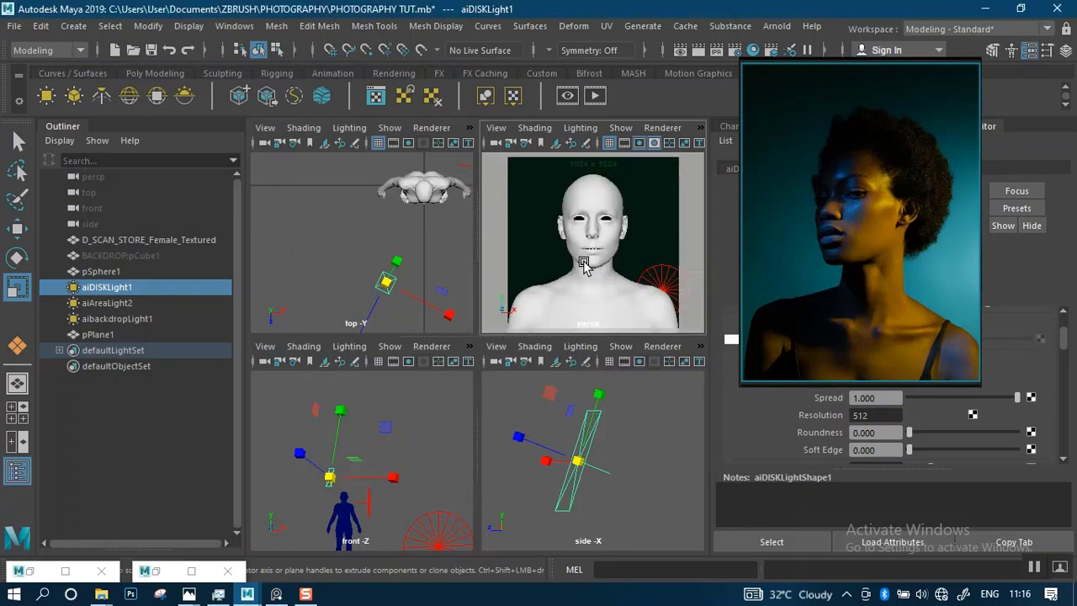
Maximize the perspective view and run a quick Arnold test render
key("space")
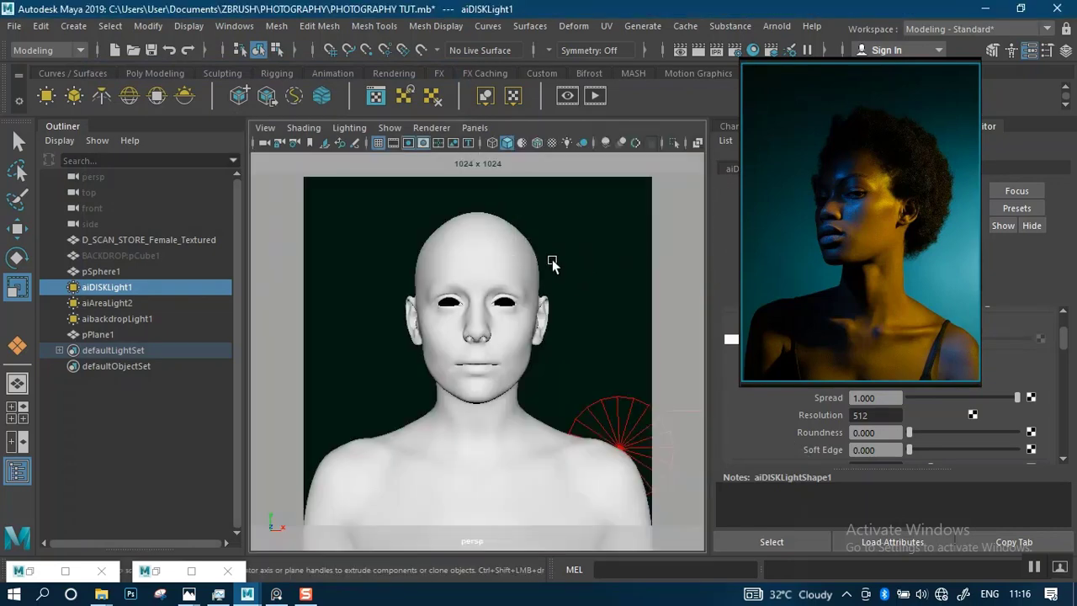
left_click(594, 95)
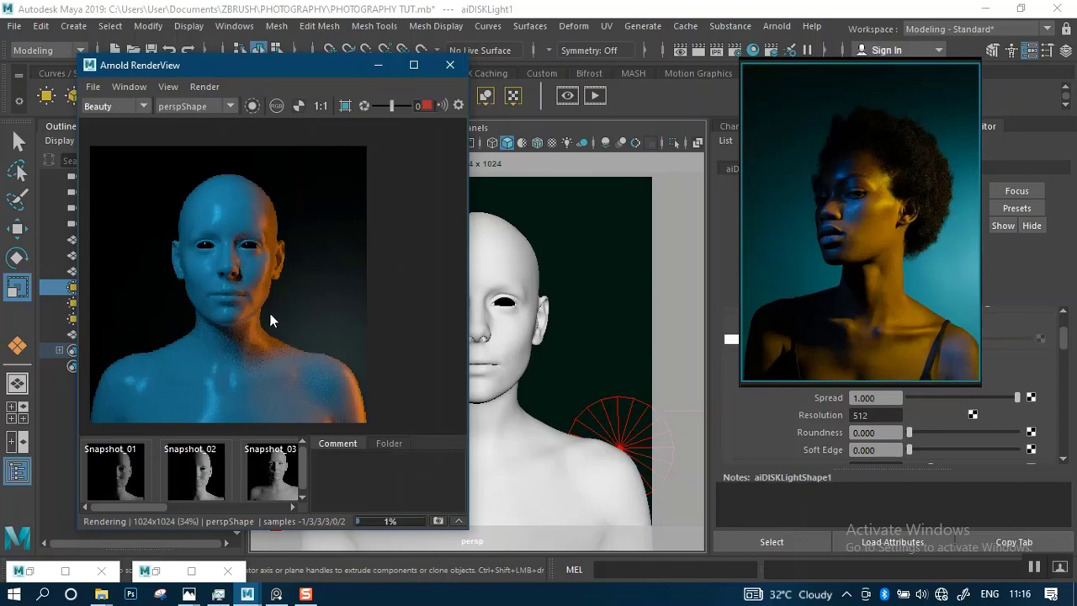
left_click(426, 106)
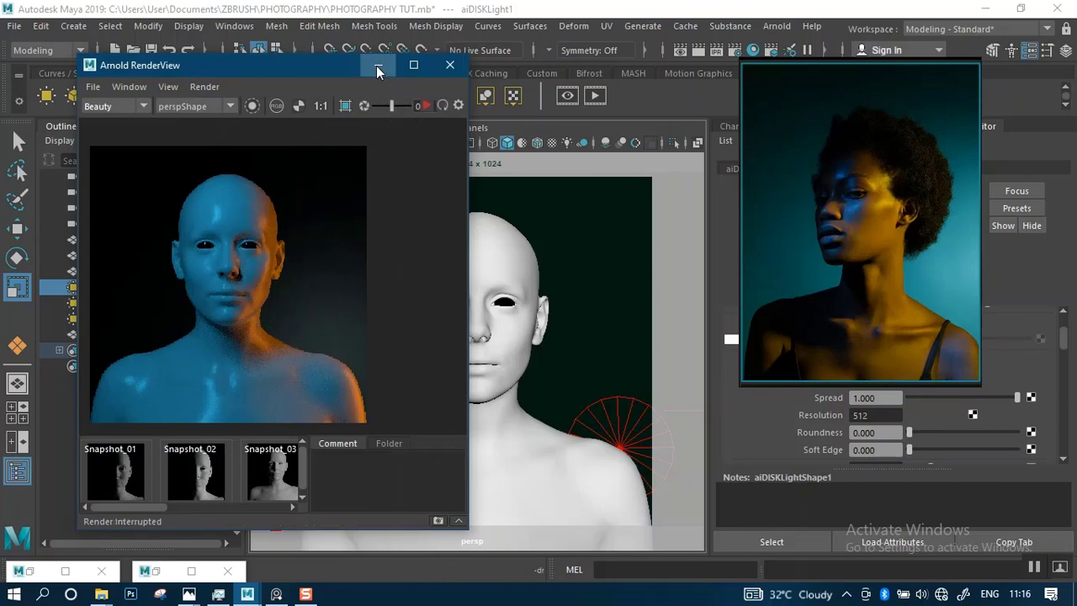
left_click(378, 66)
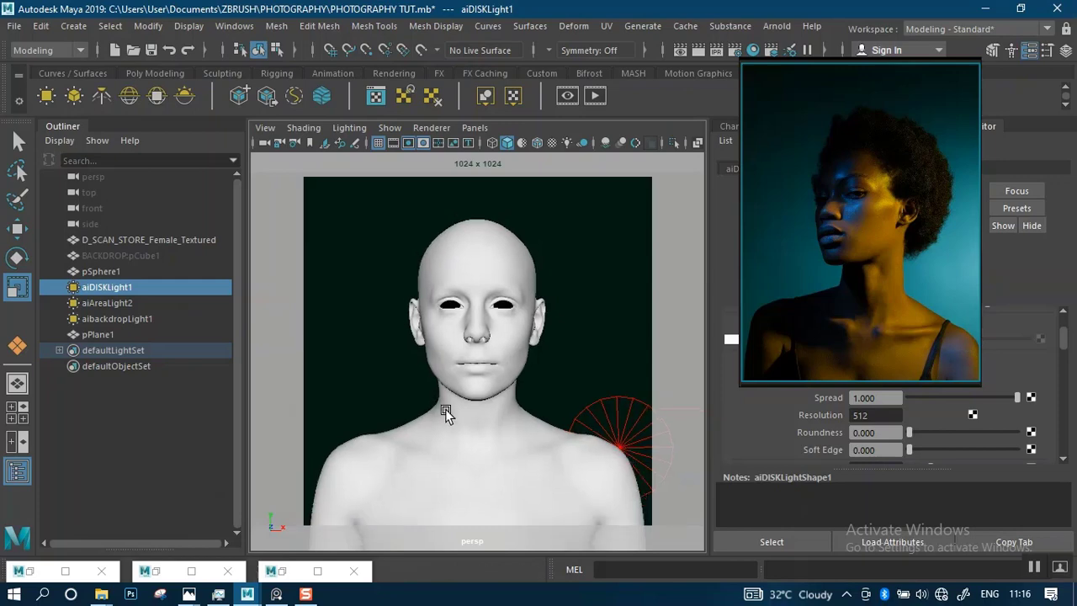
Pull the camera back and scale the disk light shorter along Y
scroll(445, 409, "down", 6)
left_click_drag(471, 379, 500, 326, "alt")
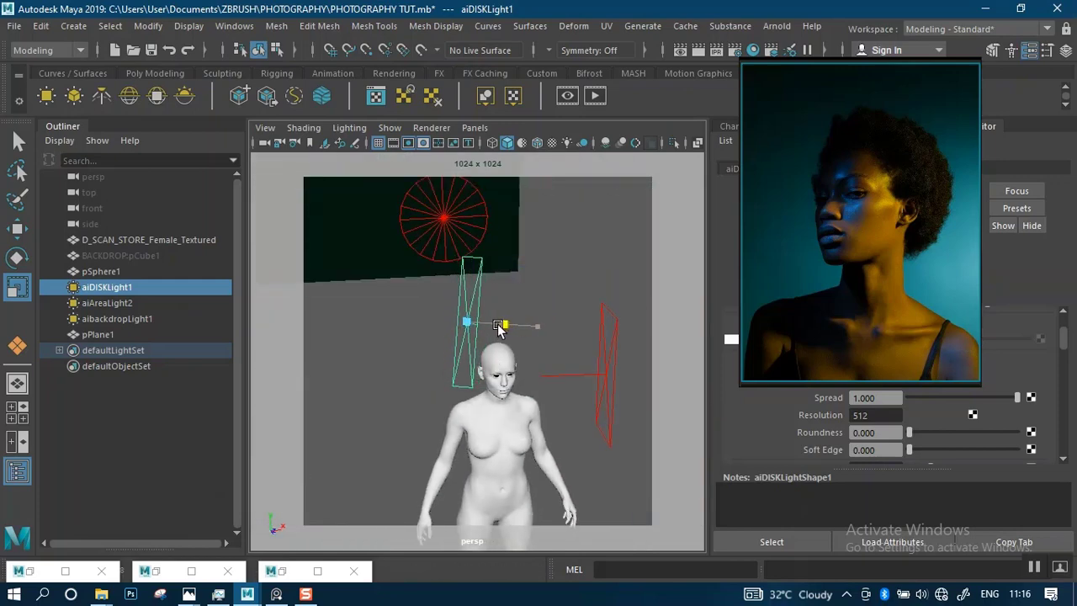
left_click_drag(472, 253, 470, 283)
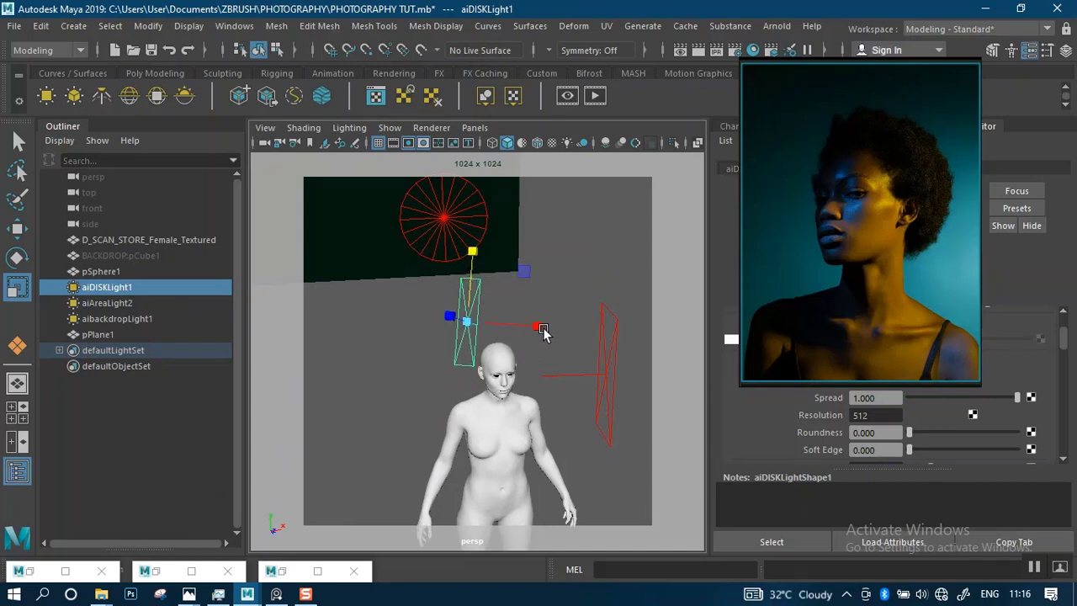
Switch to the front_cam bookmark and re-render the bust with the shortened light
left_click(265, 127)
mouse_move(460, 409)
left_click(514, 411)
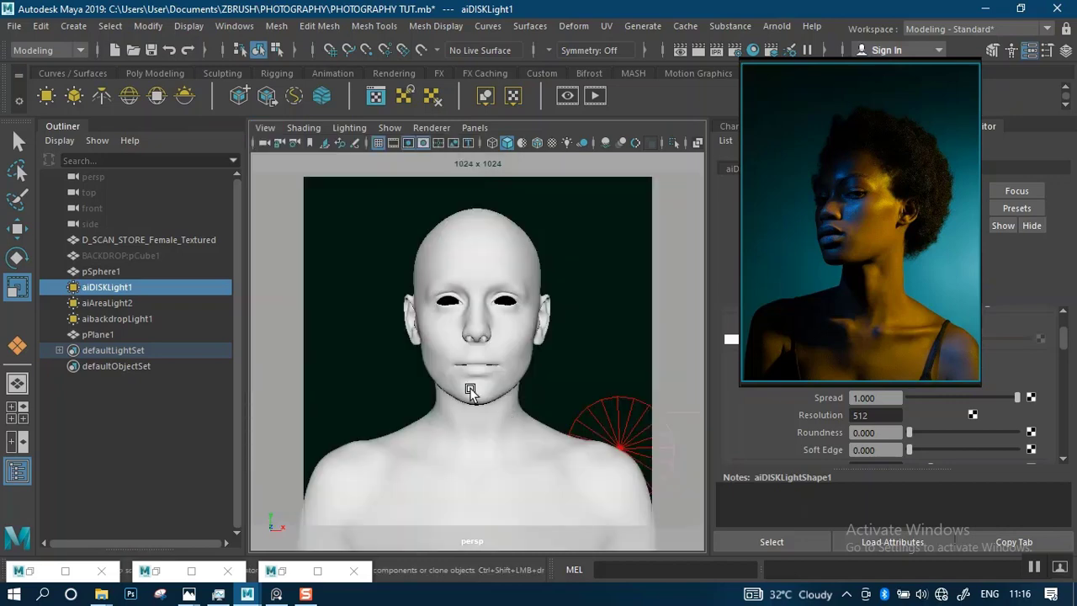
left_click(286, 575)
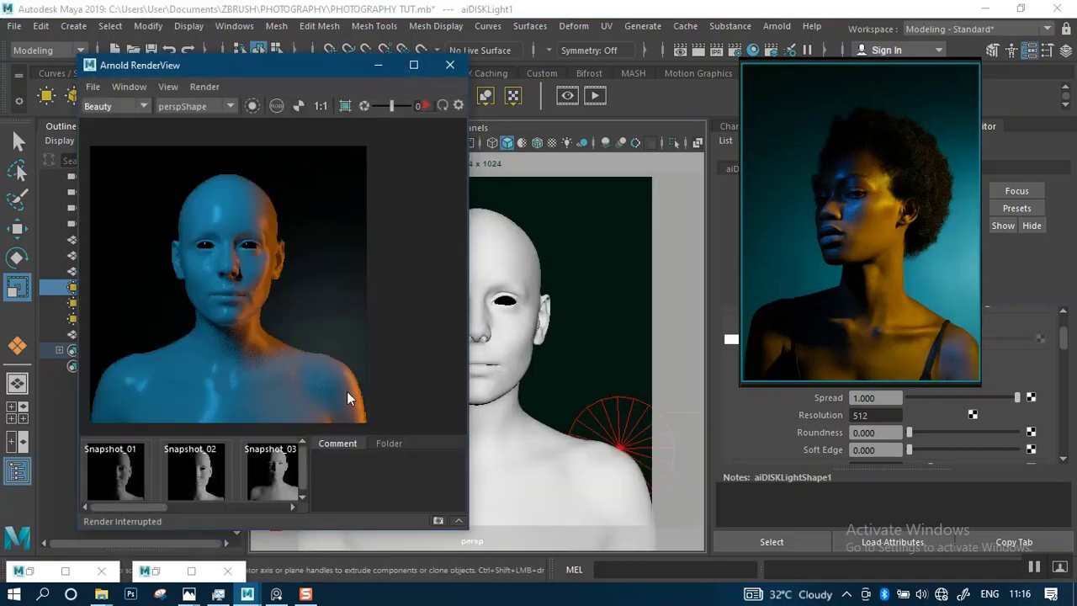
left_click(425, 105)
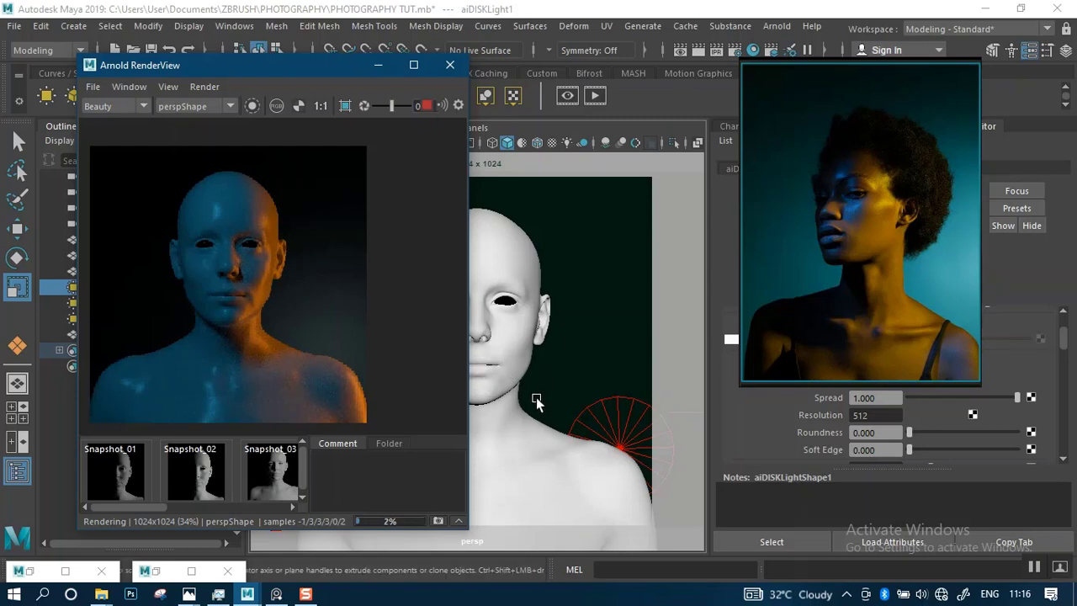
left_click(425, 106)
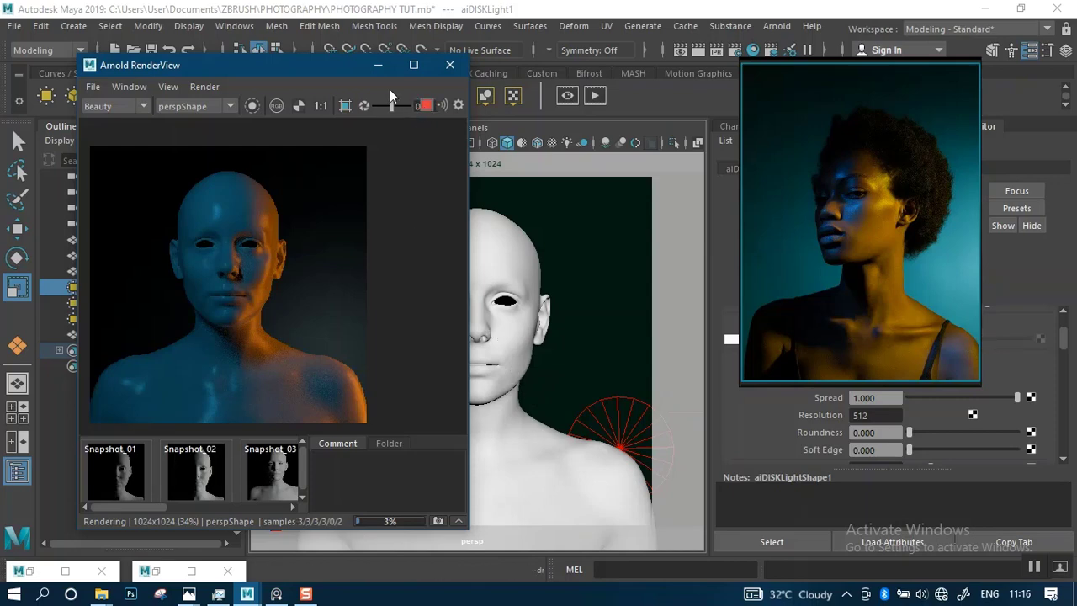
left_click(379, 66)
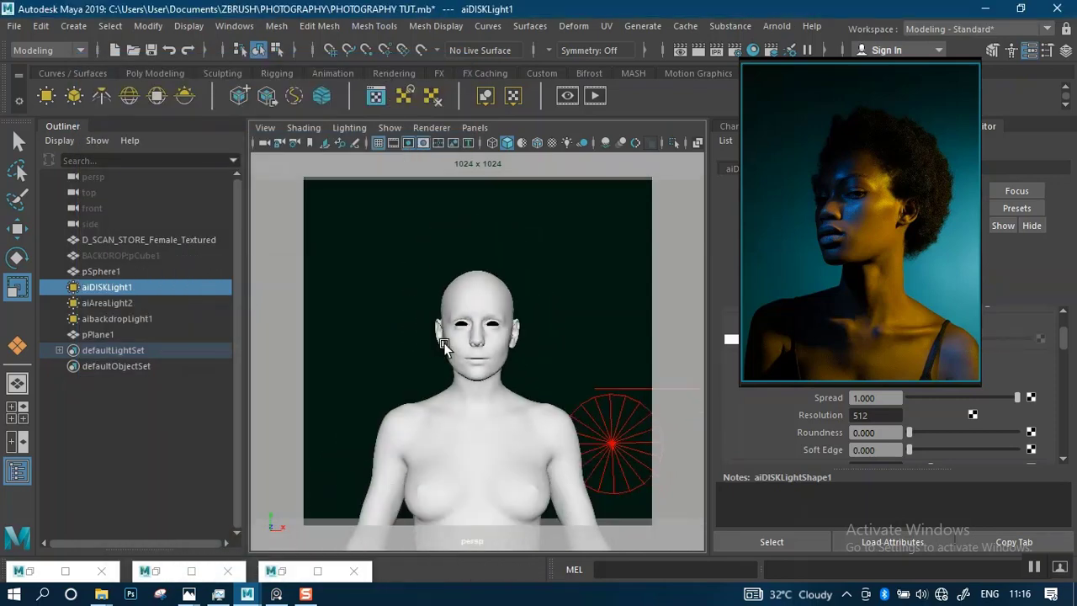
Orbit the perspective view around the figure to inspect the disk light
key("space")
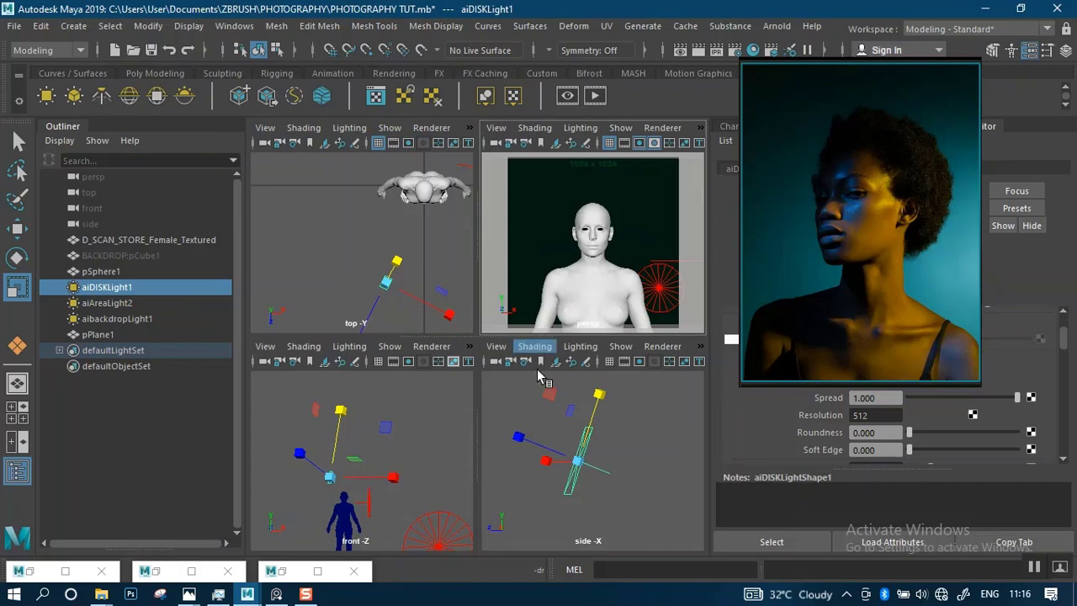
key("space")
left_click_drag(504, 347, 495, 268, "alt")
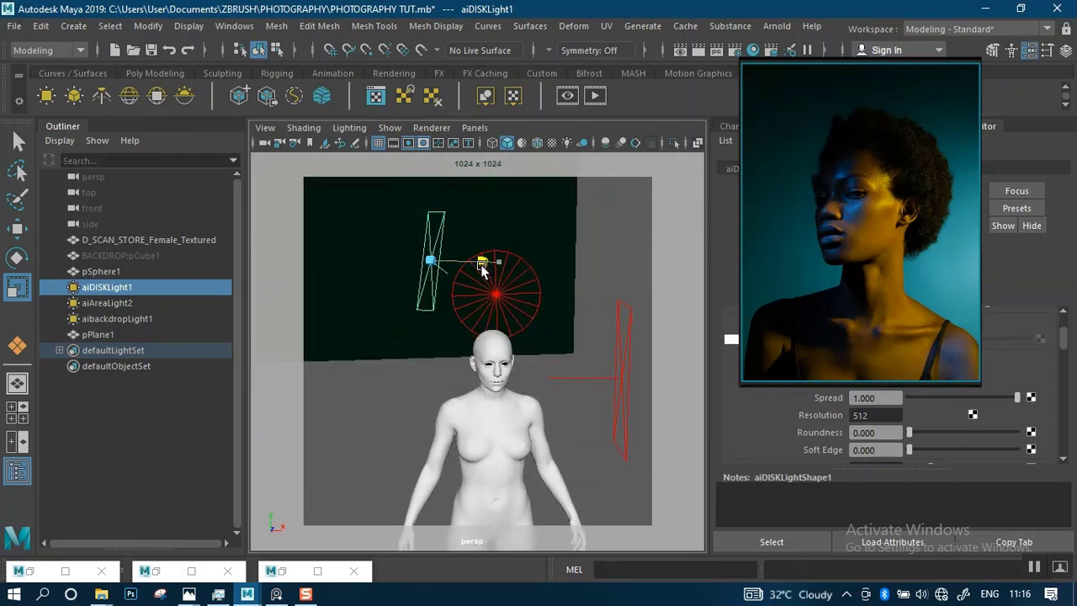
key("w")
left_click_drag(499, 392, 555, 418, "alt")
key("r")
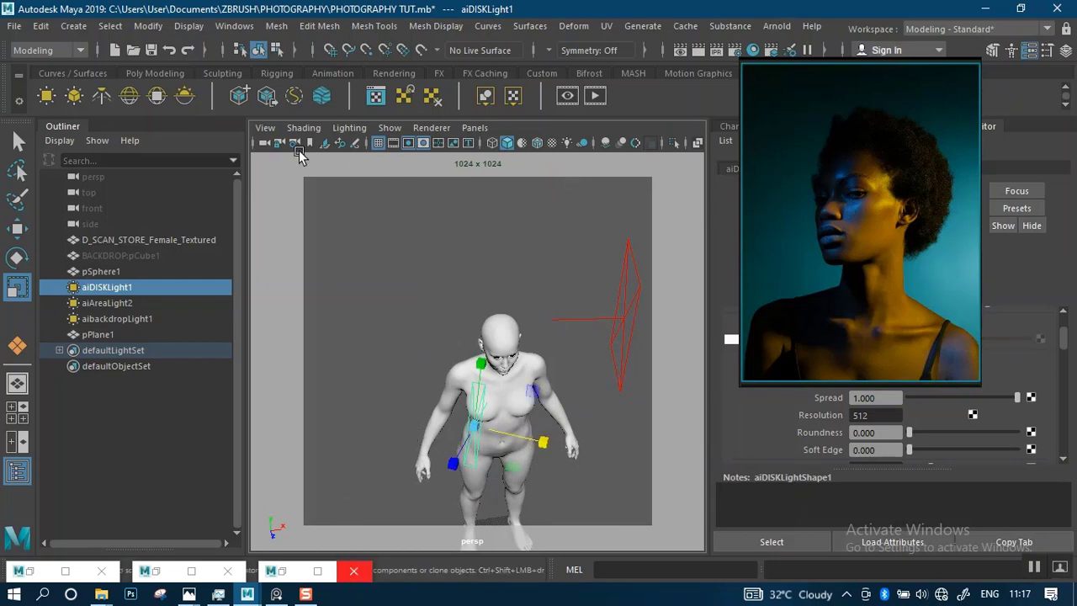
Jump to the front_cam bookmark and launch a fresh Arnold render of the bust
left_click(265, 127)
mouse_move(396, 410)
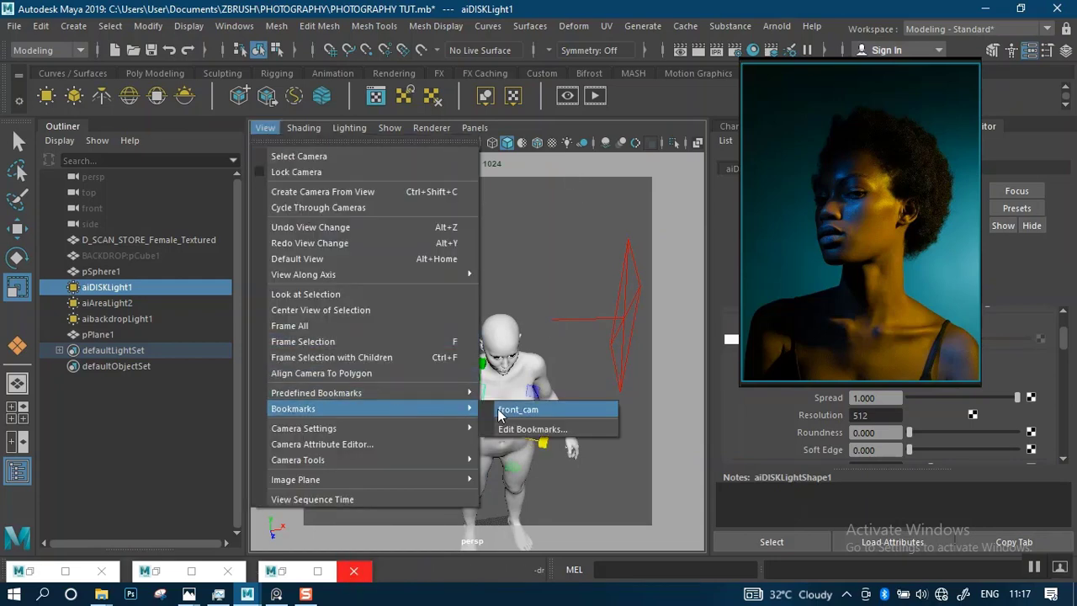
left_click(496, 409)
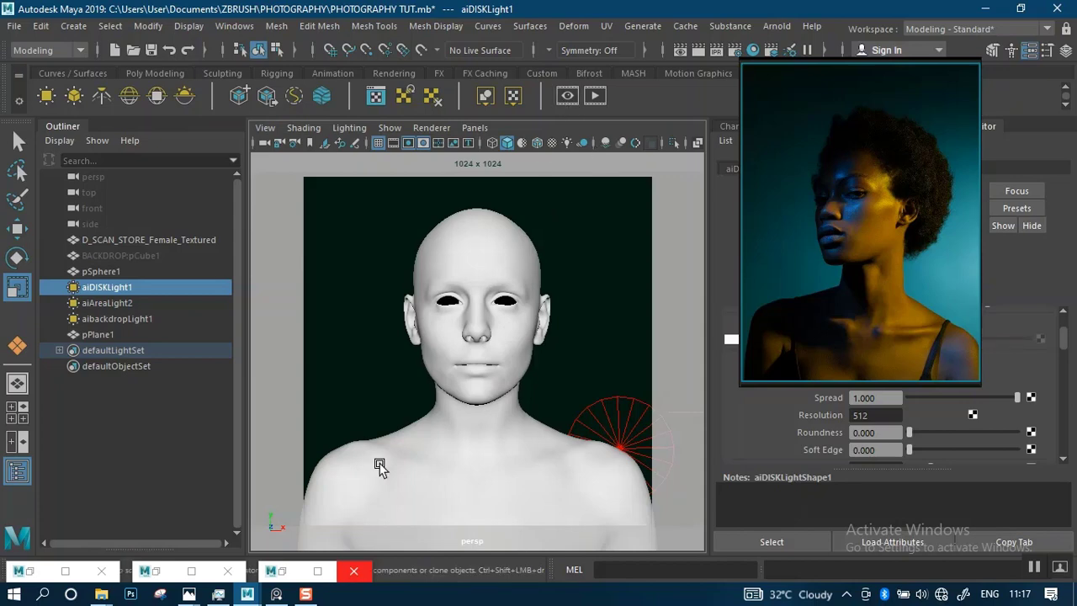
left_click(317, 571)
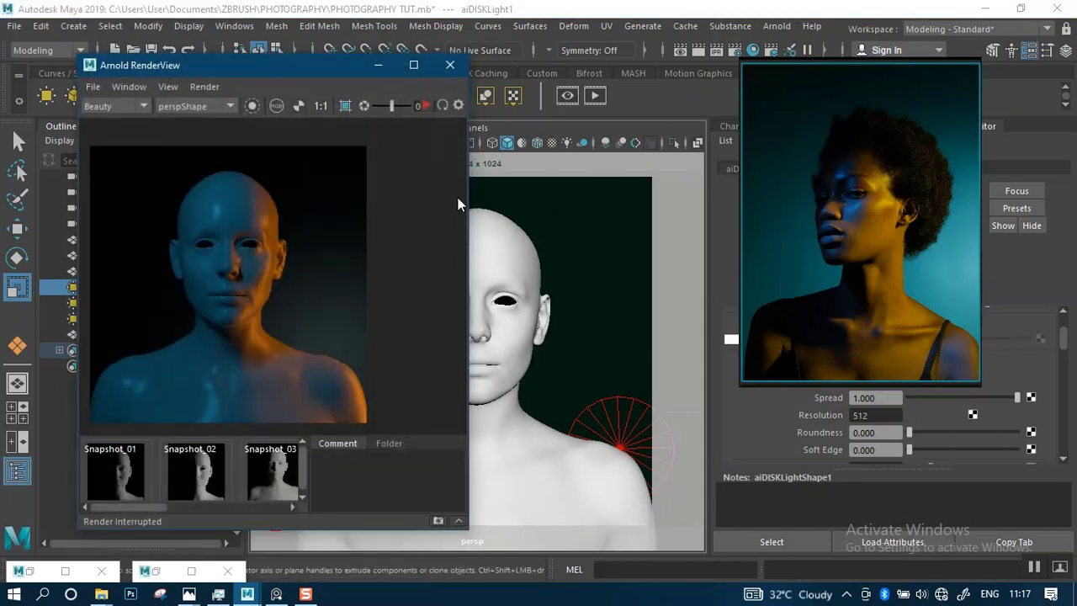
left_click(424, 105)
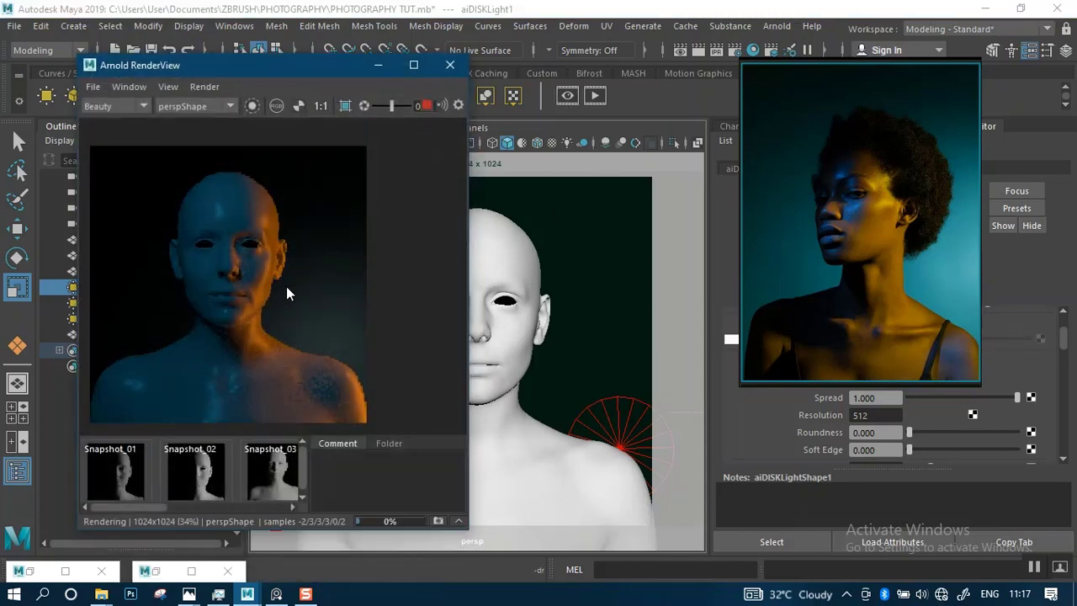
left_click(450, 65)
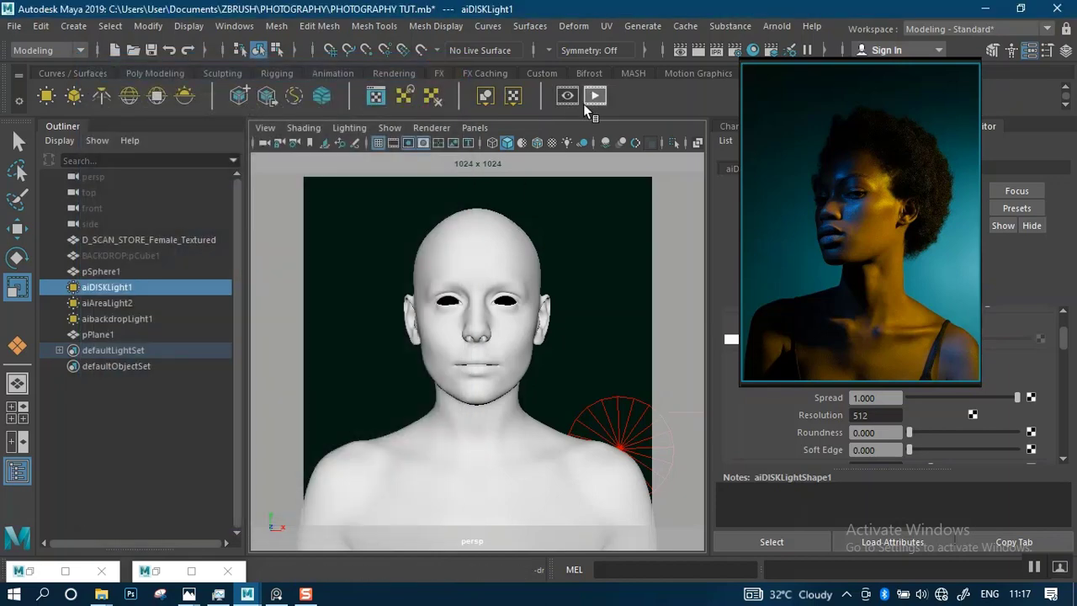
left_click(586, 103)
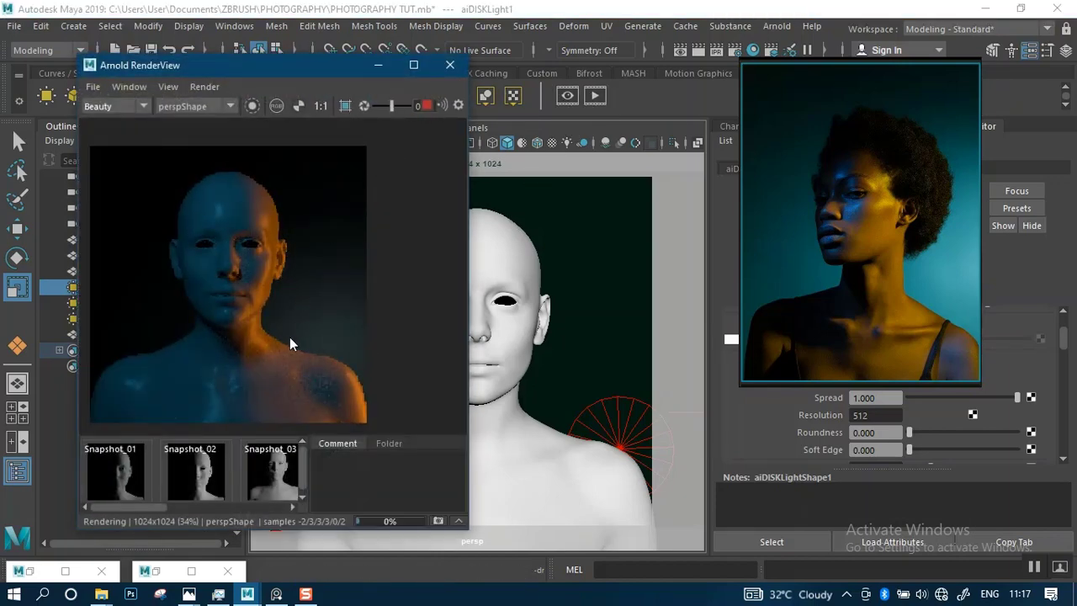